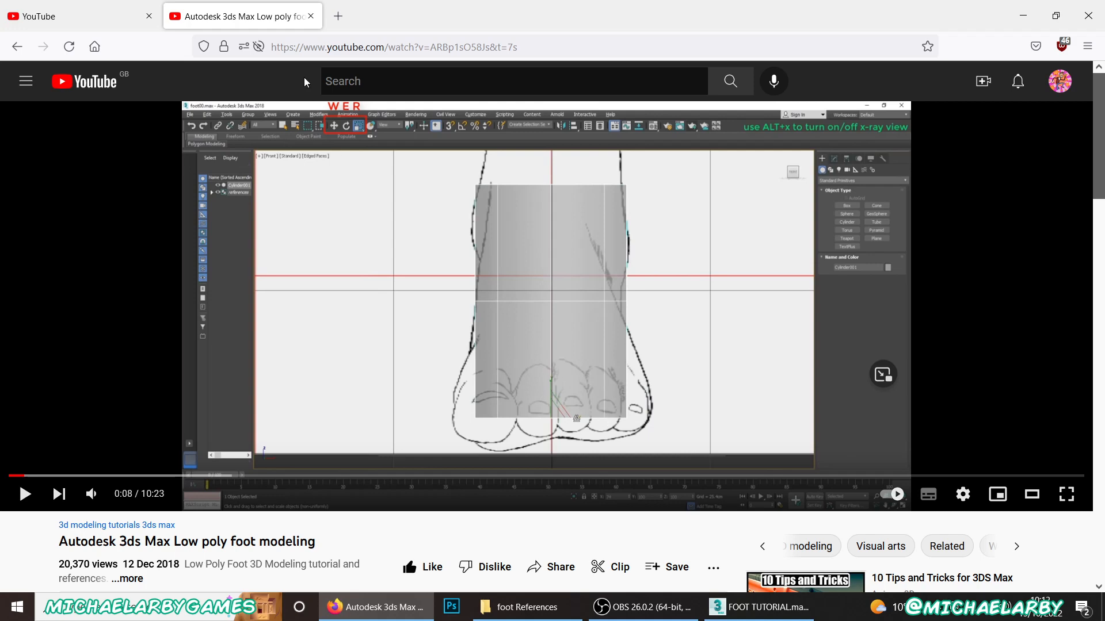
Step: Close the browser, locate the footSketches image in the foot References folder, and return to the 3ds Max scene
left_click(1088, 16)
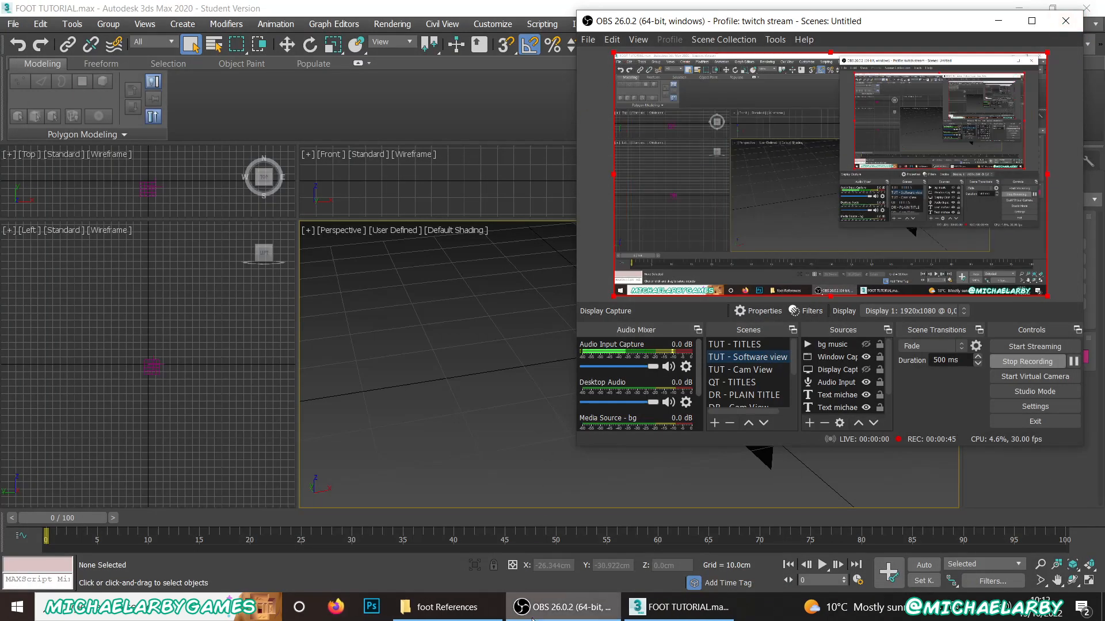
left_click(447, 607)
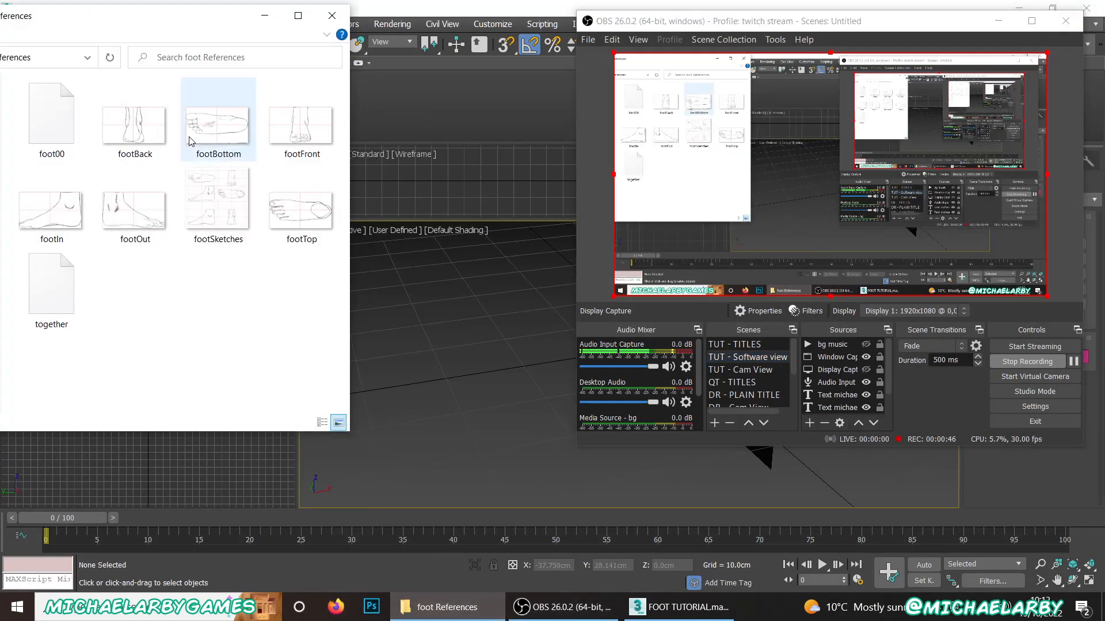
left_click(218, 215)
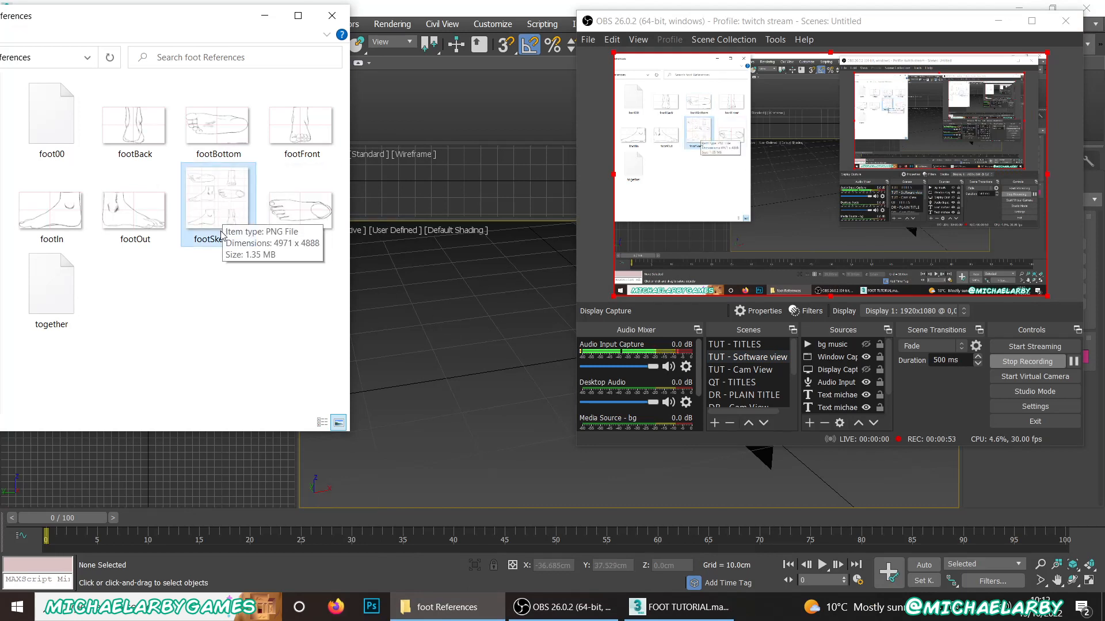
left_click(475, 364)
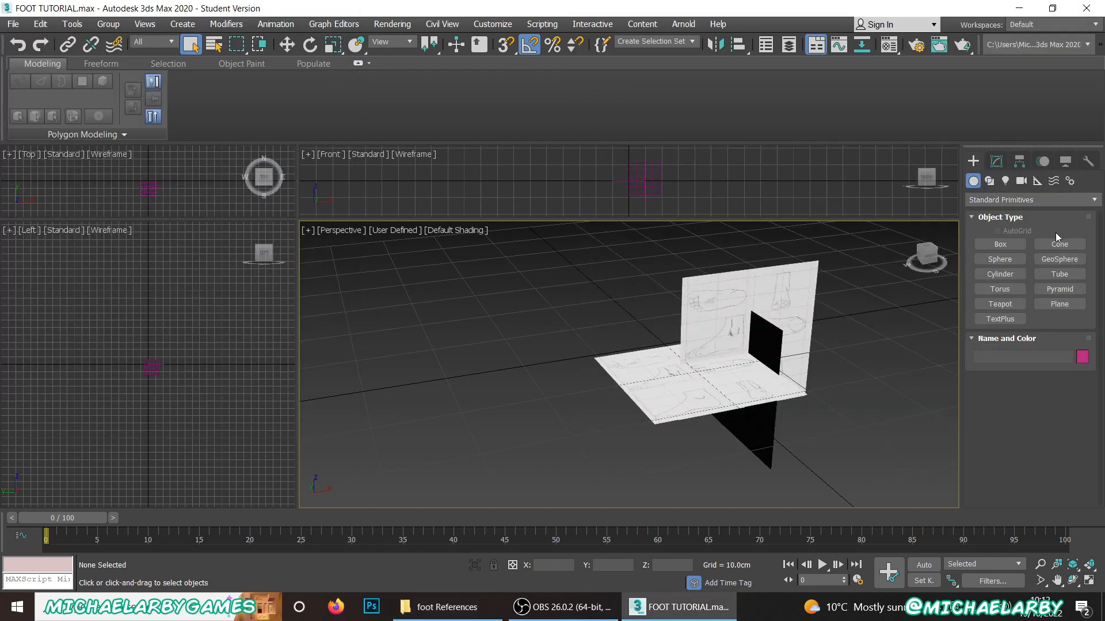
Step: Create a plane in the Perspective viewport beside the existing reference planes, with length and width set to 20 cm
left_click(1060, 304)
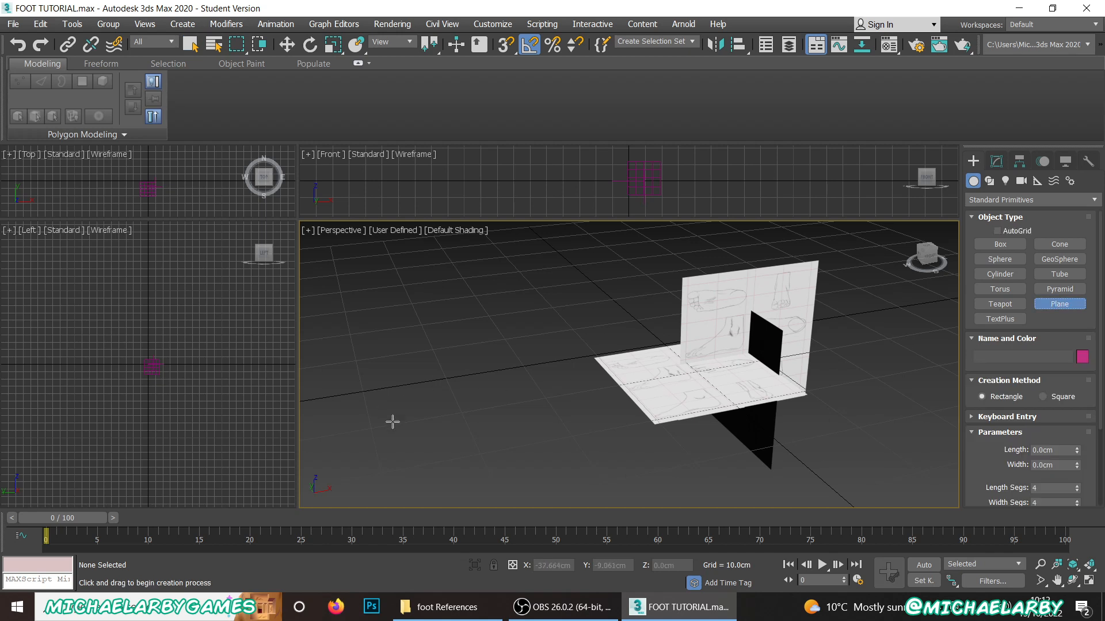
left_click_drag(393, 421, 527, 465)
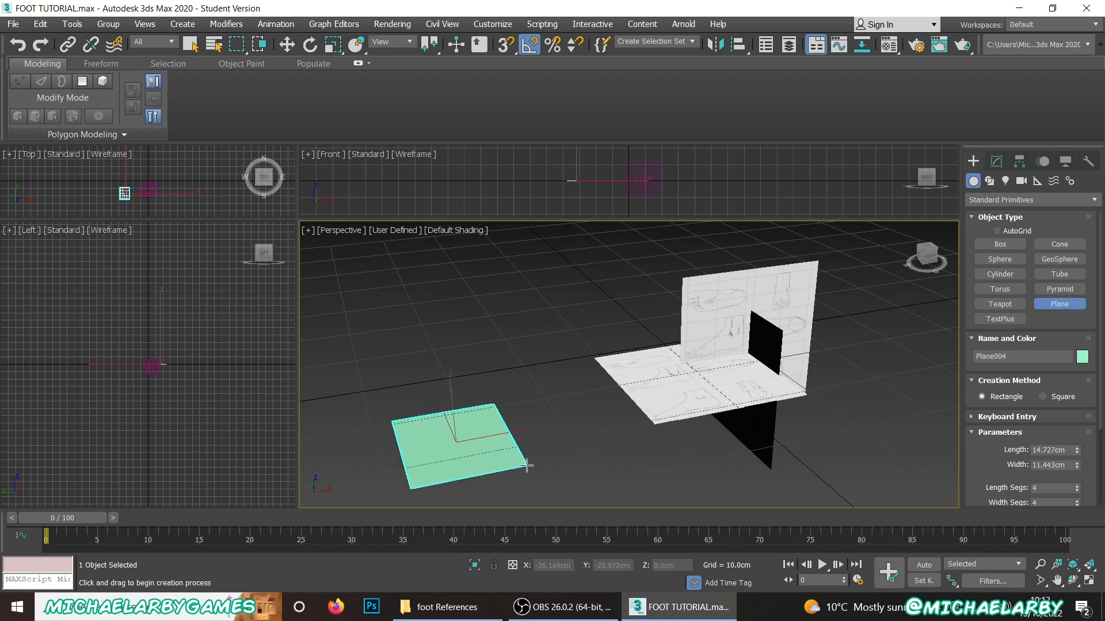
double_click(1070, 452)
type("20")
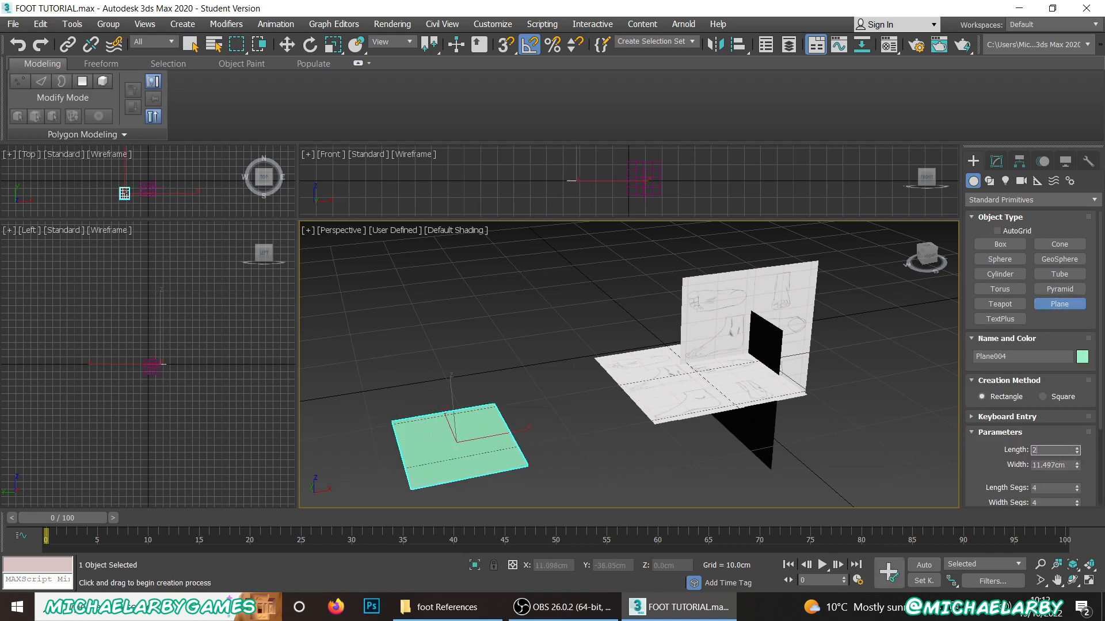
key("Tab")
type("20")
key("Return")
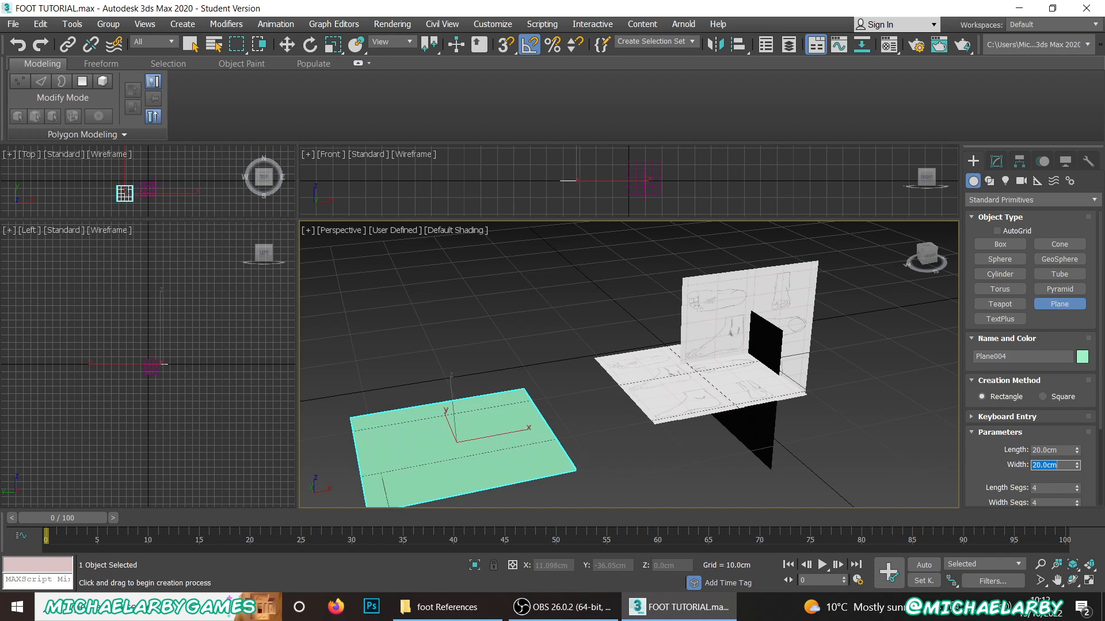
Step: Apply the footSketches image from the foot References folder to the new plane and close the folder
left_click(440, 611)
middle_click_drag(508, 329, 616, 281)
left_click(447, 607)
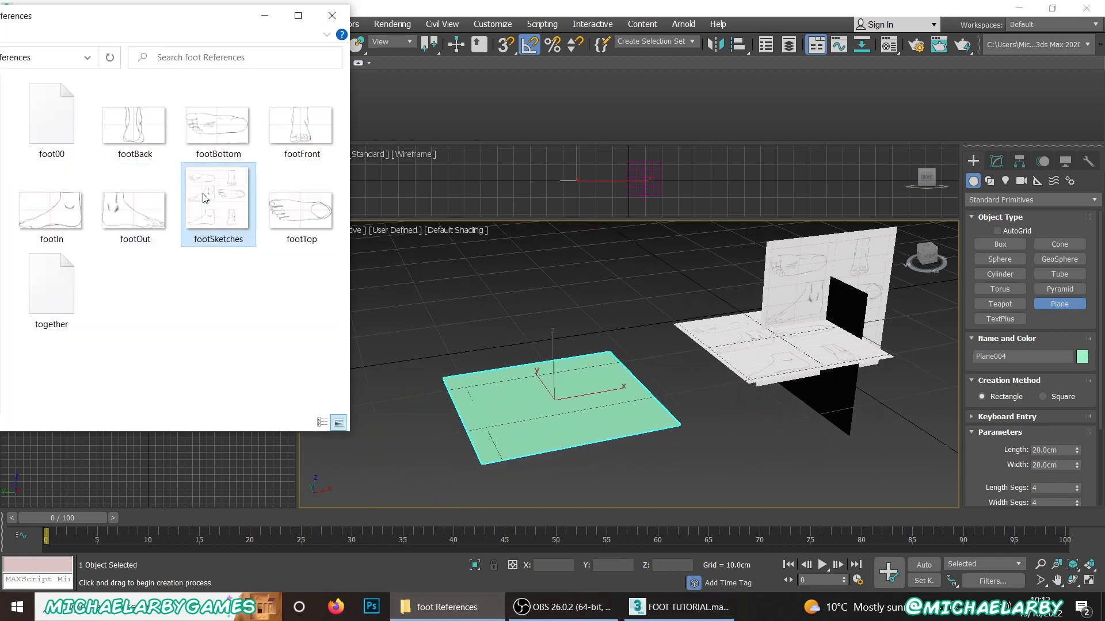
mouse_move(207, 198)
left_mouse_down()
mouse_move(250, 206)
mouse_move(540, 368)
mouse_move(550, 421)
left_mouse_up()
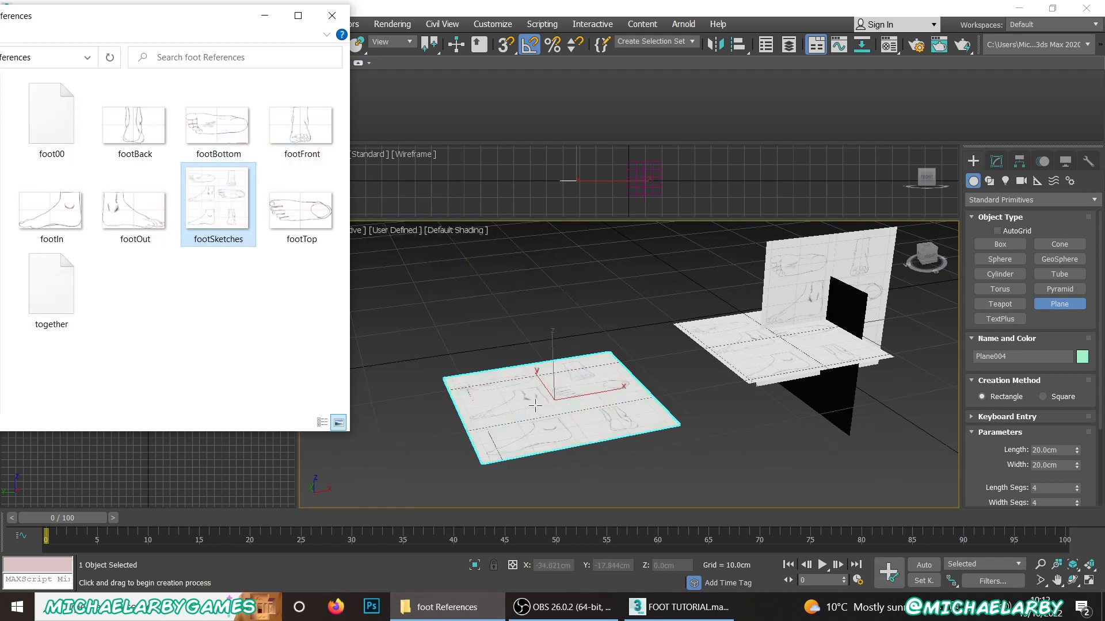
left_click(332, 15)
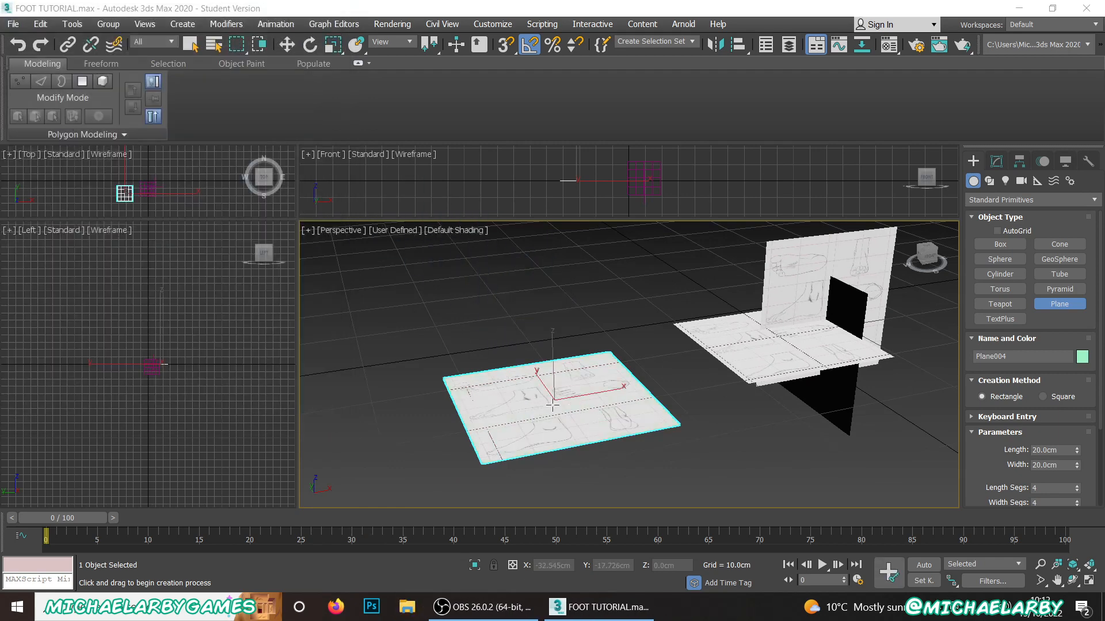
Step: Set the Perspective viewport to High Quality and turn off Shadows and Ambient Occlusion
scroll(553, 383, "up", 2)
scroll(563, 391, "up", 6)
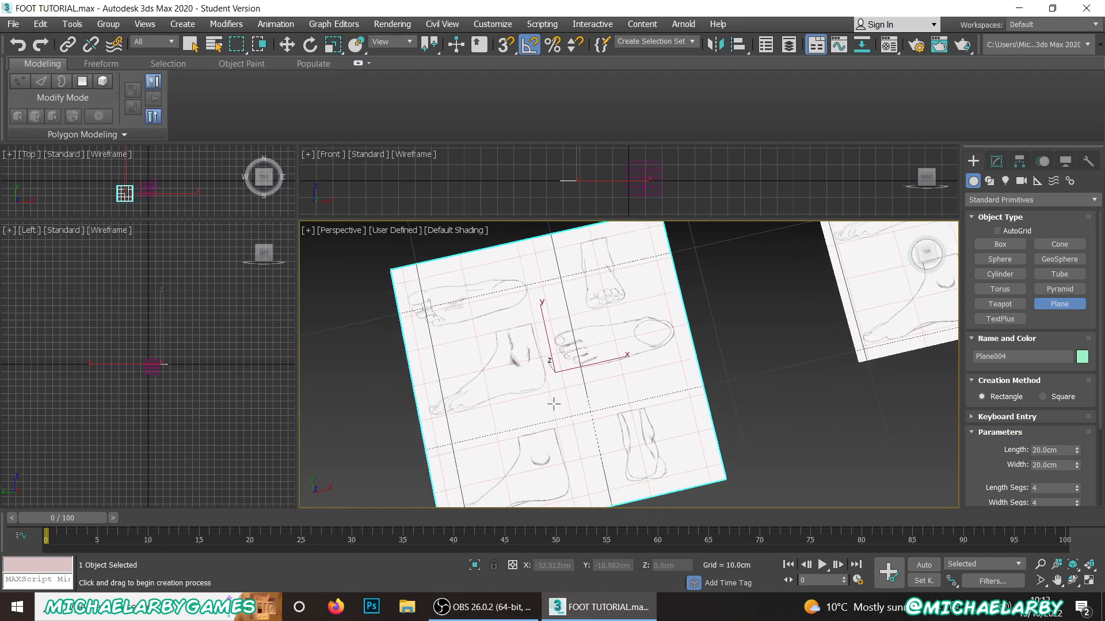
mouse_move(558, 377)
middle_mouse_down("alt")
mouse_move(541, 378)
mouse_move(710, 448)
mouse_move(725, 471)
mouse_move(790, 499)
middle_mouse_up("alt")
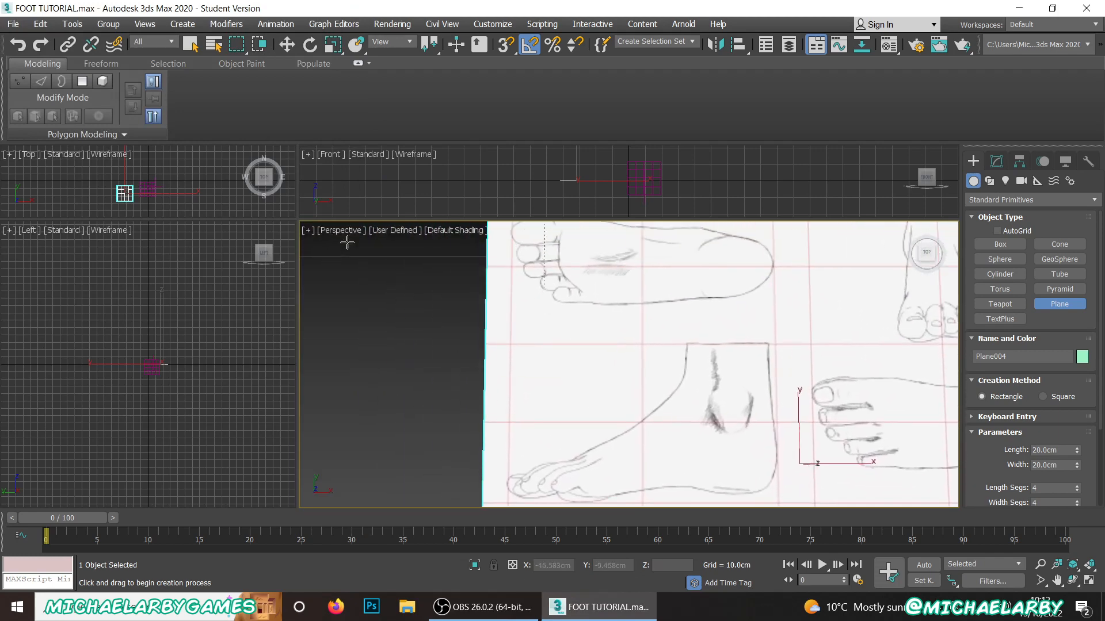
left_click(384, 233)
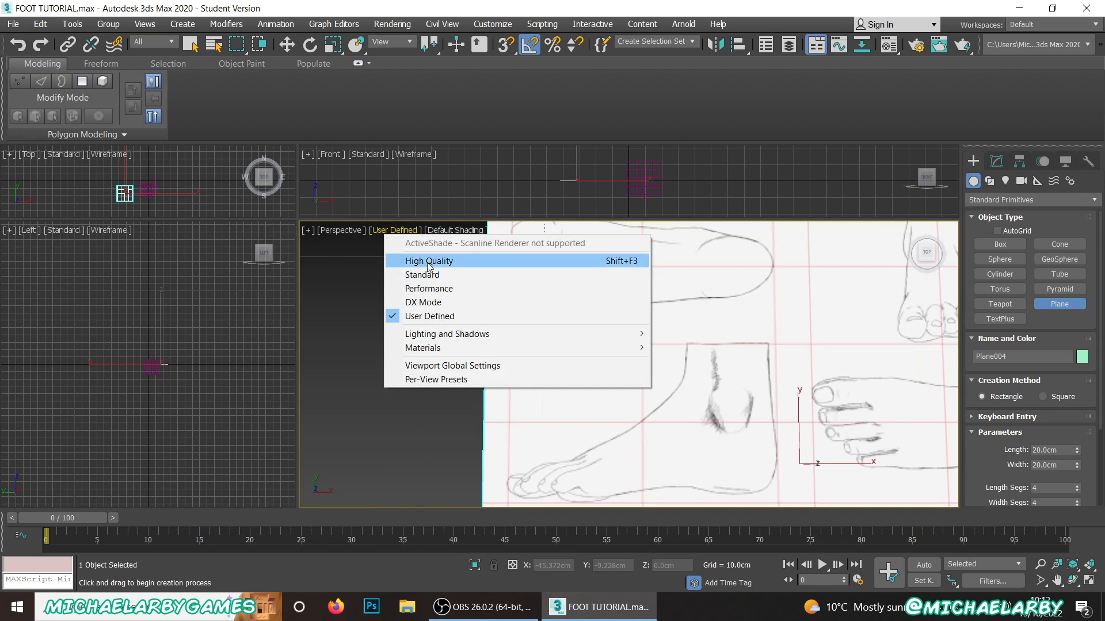
left_click(429, 261)
left_click(398, 232)
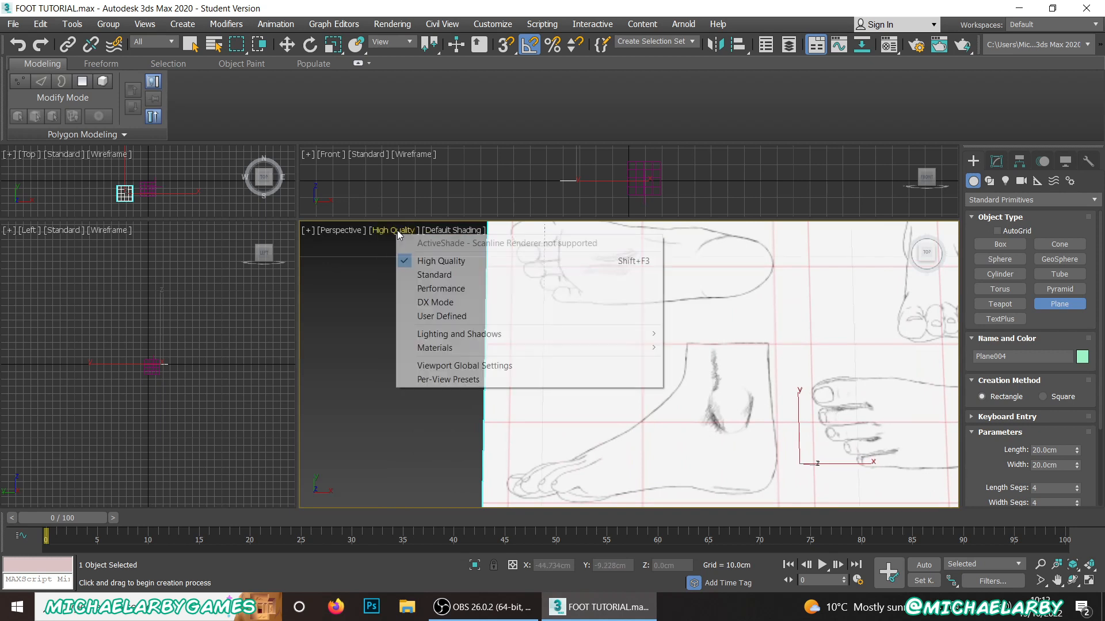
mouse_move(458, 334)
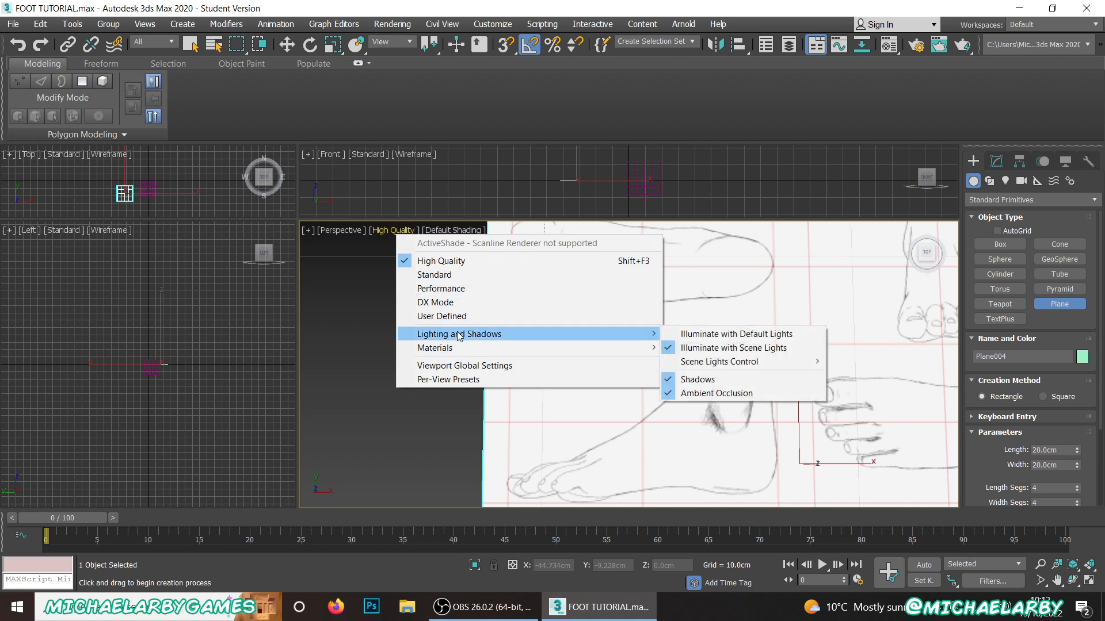
left_click(697, 379)
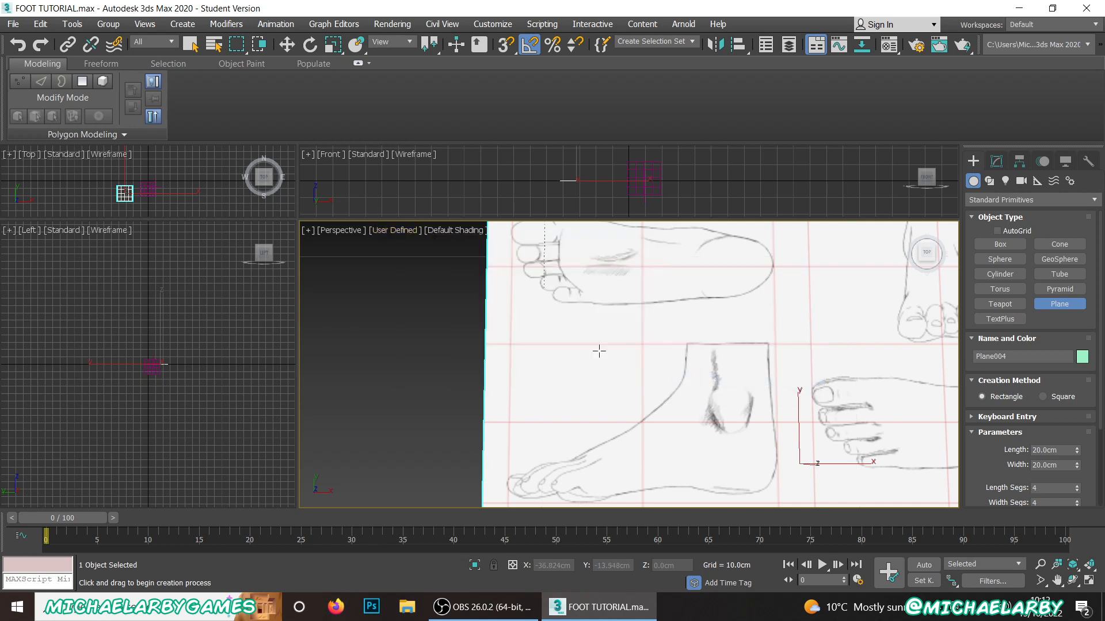
left_click(404, 229)
mouse_move(567, 333)
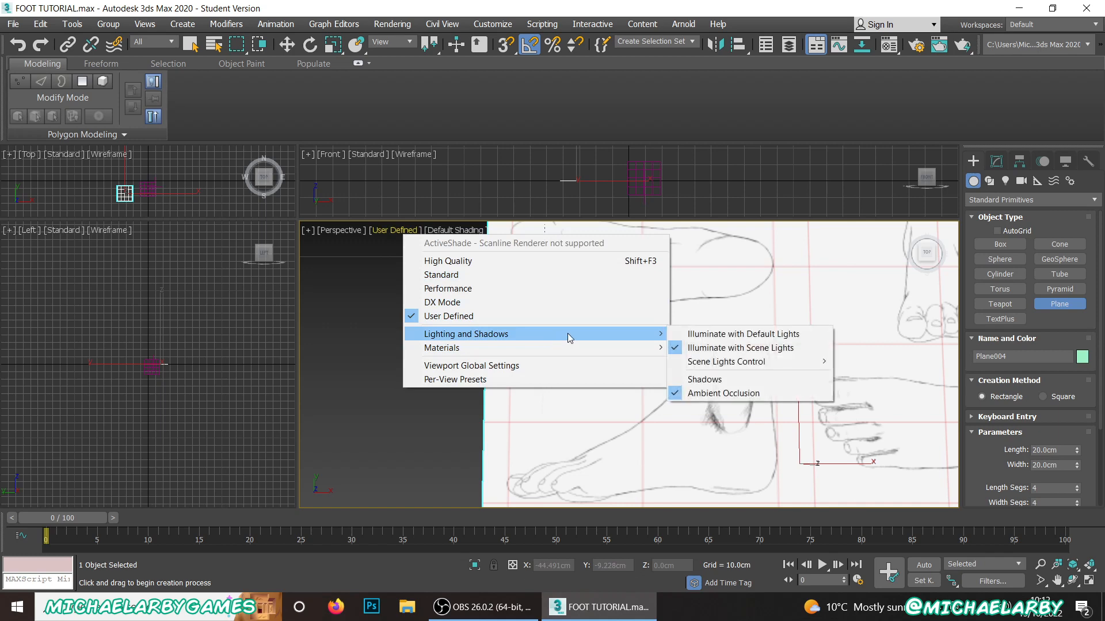
left_click(724, 393)
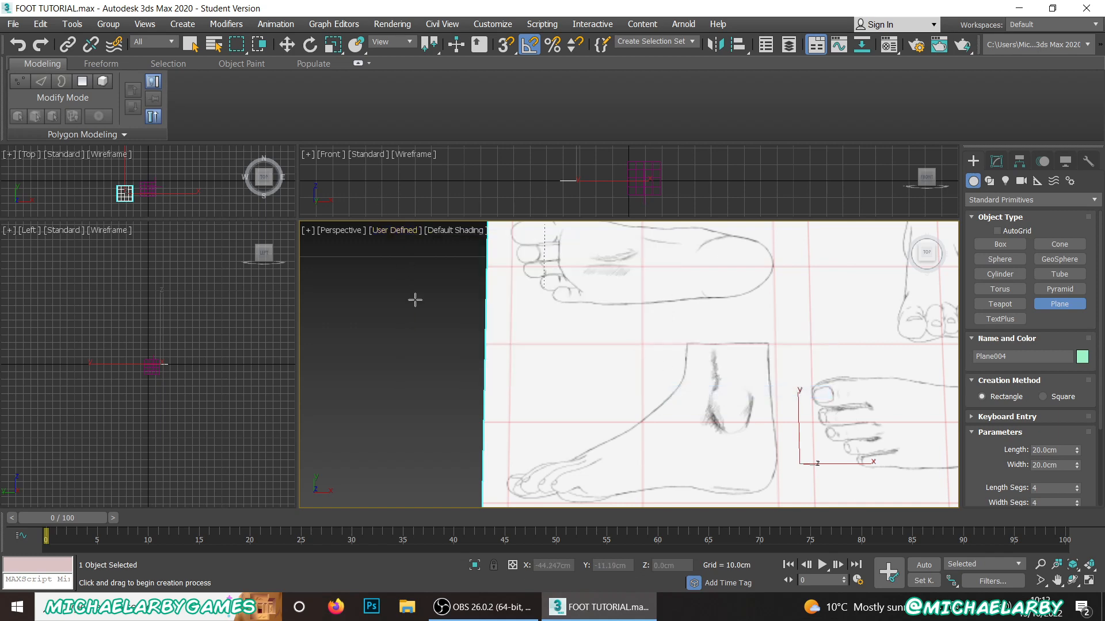
Step: Delete the newly created foot sketch plane, keeping the original intersecting reference planes
middle_click_drag(415, 299, 511, 309, "alt")
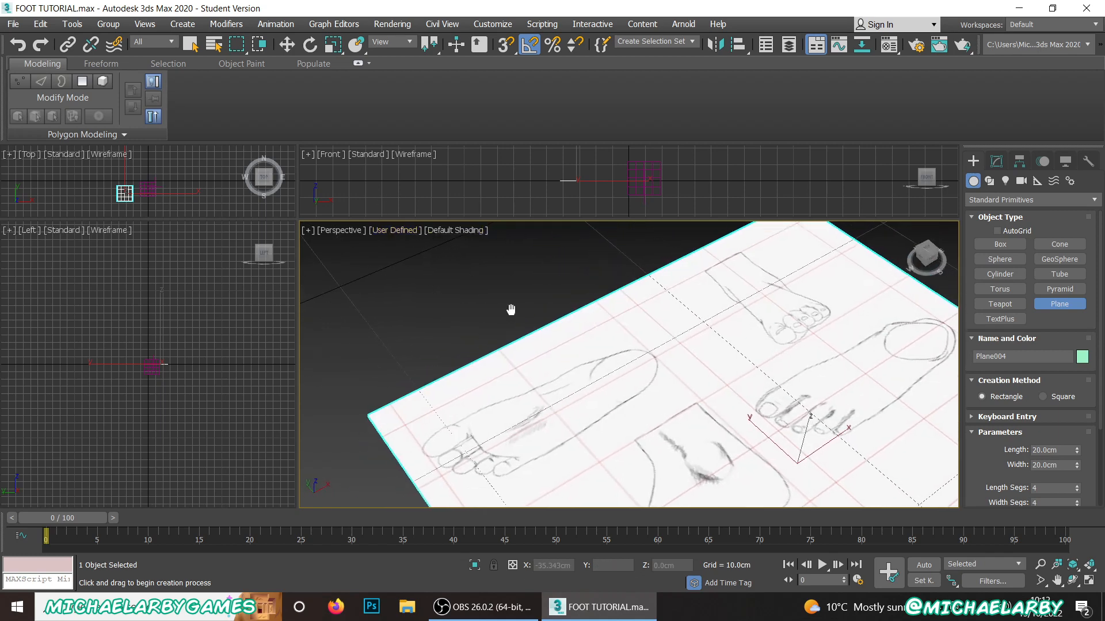
scroll(511, 310, "up", 3)
scroll(602, 374, "up", 4)
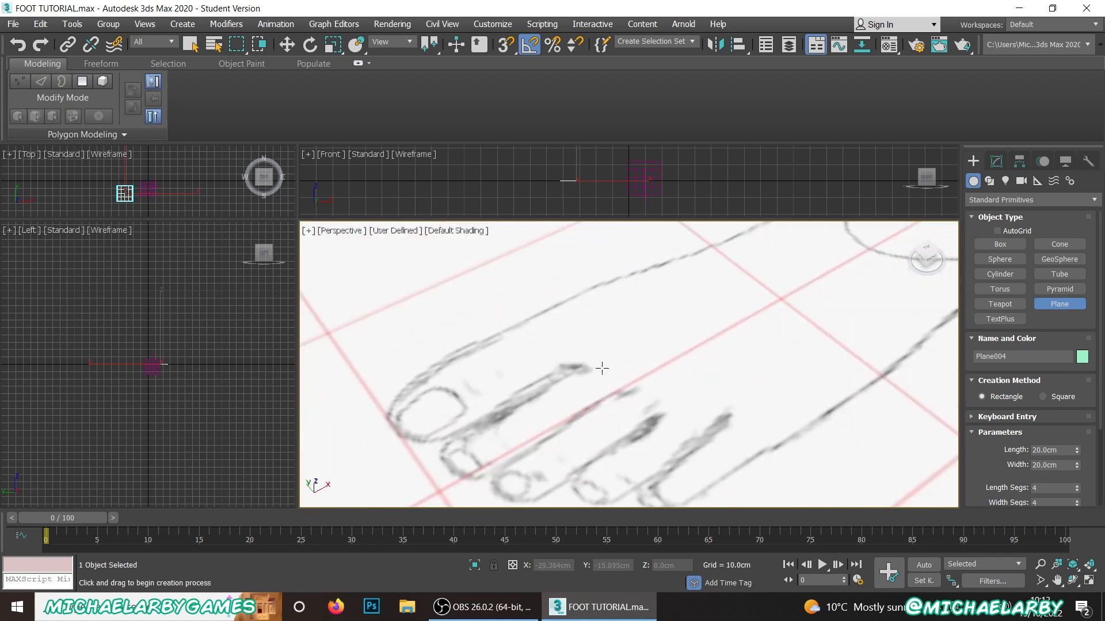
scroll(537, 390, "down", 8)
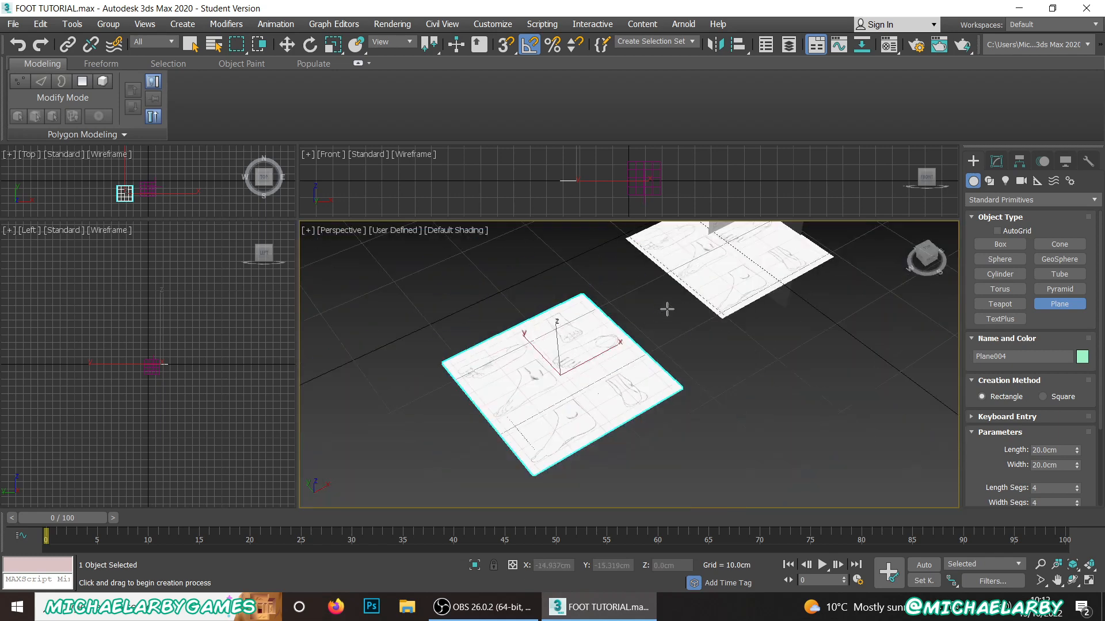
right_click(565, 431)
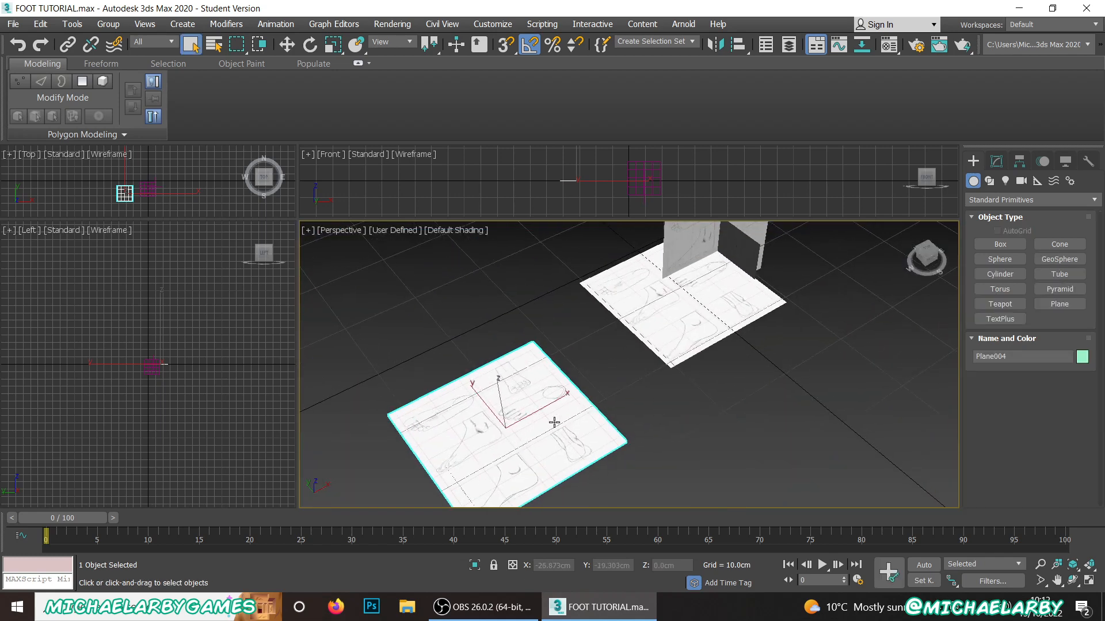
key("Delete")
Step: Examine how the top, side and front foot sketches line up on the intersecting reference planes
scroll(736, 305, "up", 4)
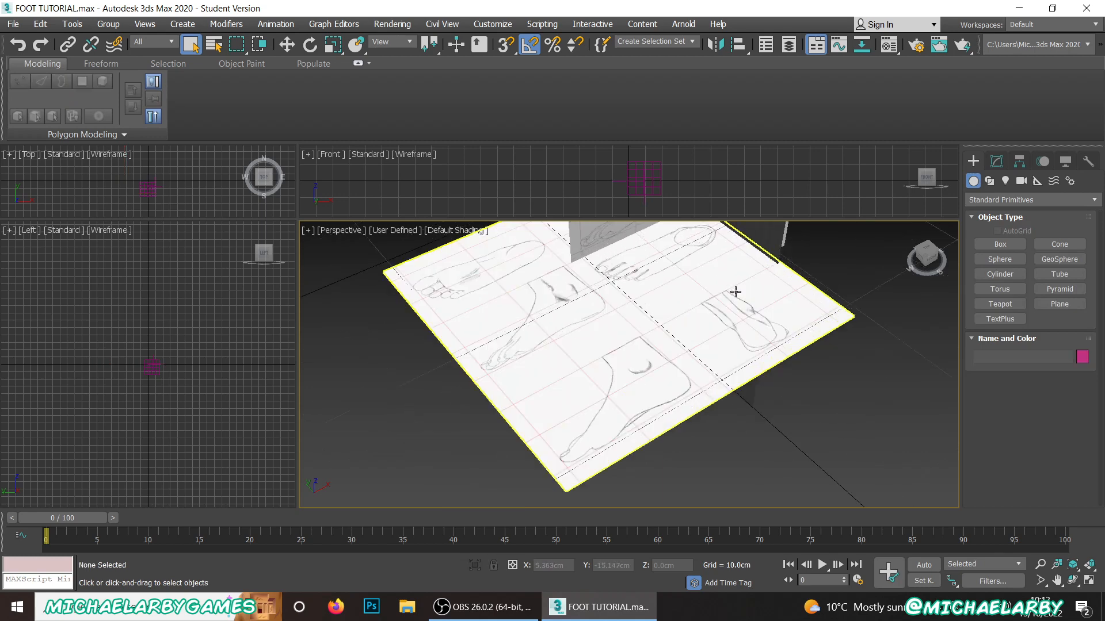
mouse_move(690, 296)
middle_mouse_down("alt")
mouse_move(708, 298)
mouse_move(688, 353)
middle_mouse_up("alt")
scroll(679, 347, "up", 4)
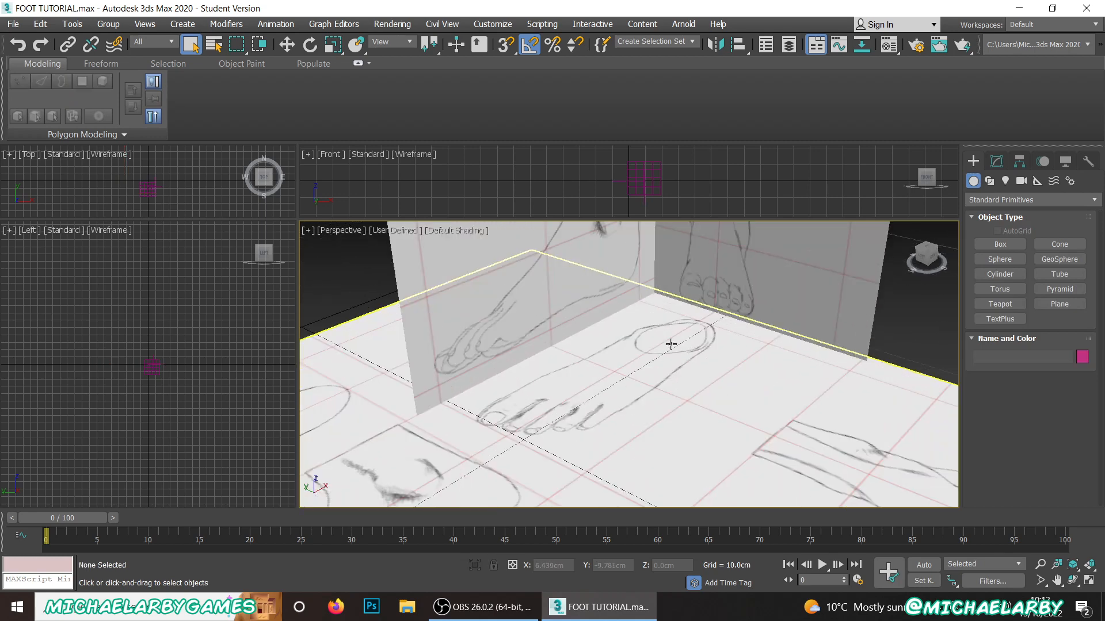
scroll(662, 348, "down", 2)
scroll(652, 352, "up", 6)
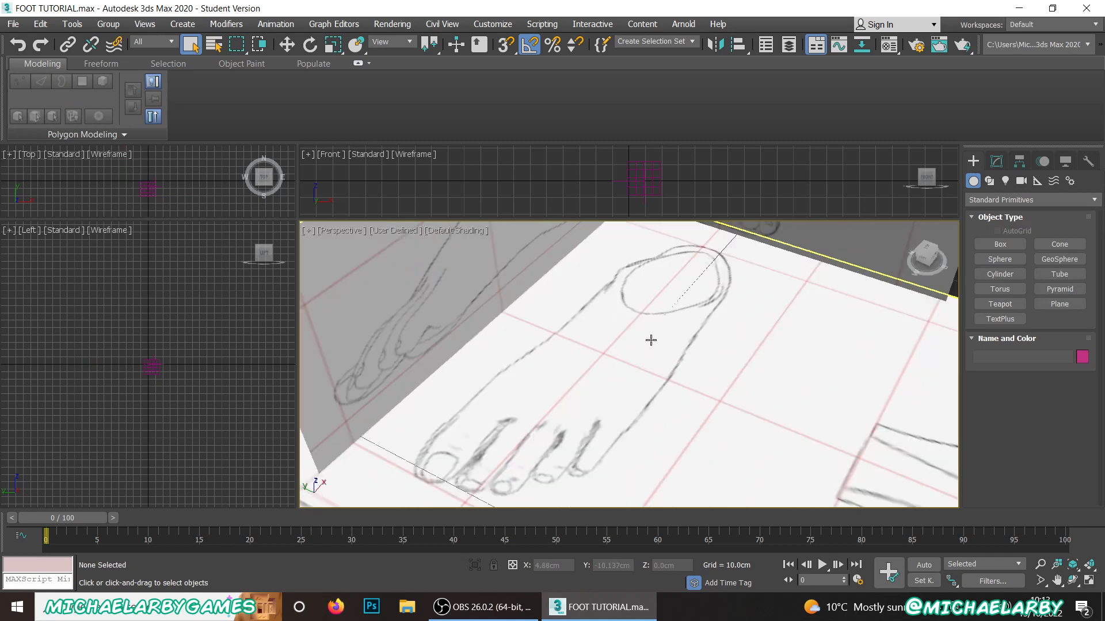
mouse_move(621, 356)
middle_mouse_down("alt")
mouse_move(646, 326)
mouse_move(583, 390)
mouse_move(680, 382)
mouse_move(637, 380)
middle_mouse_up("alt")
scroll(607, 350, "down", 2)
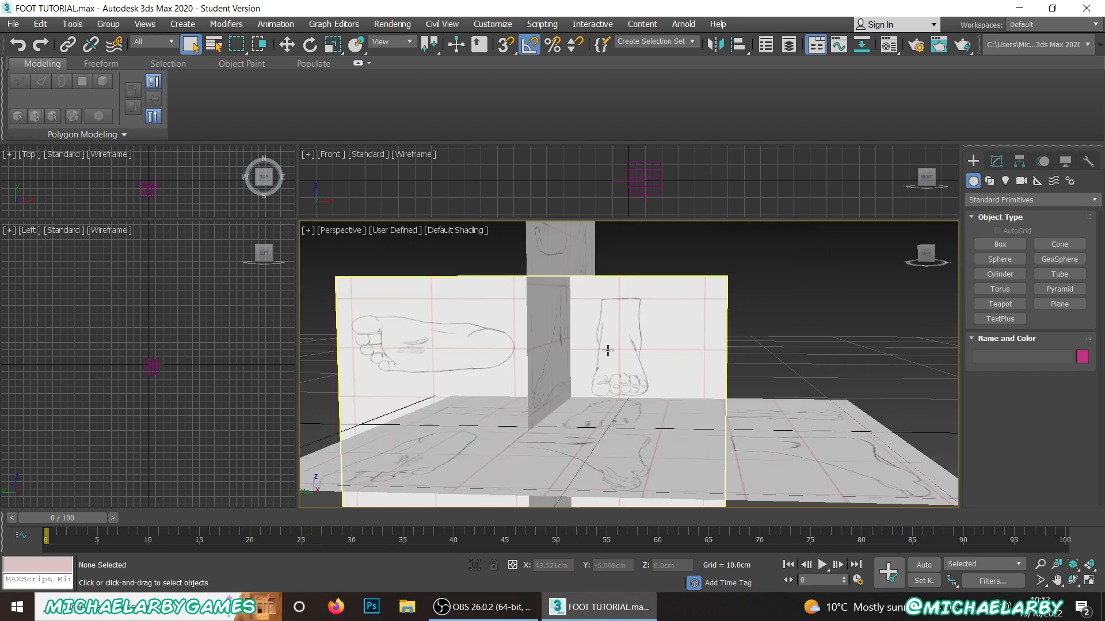
scroll(609, 357, "up", 2)
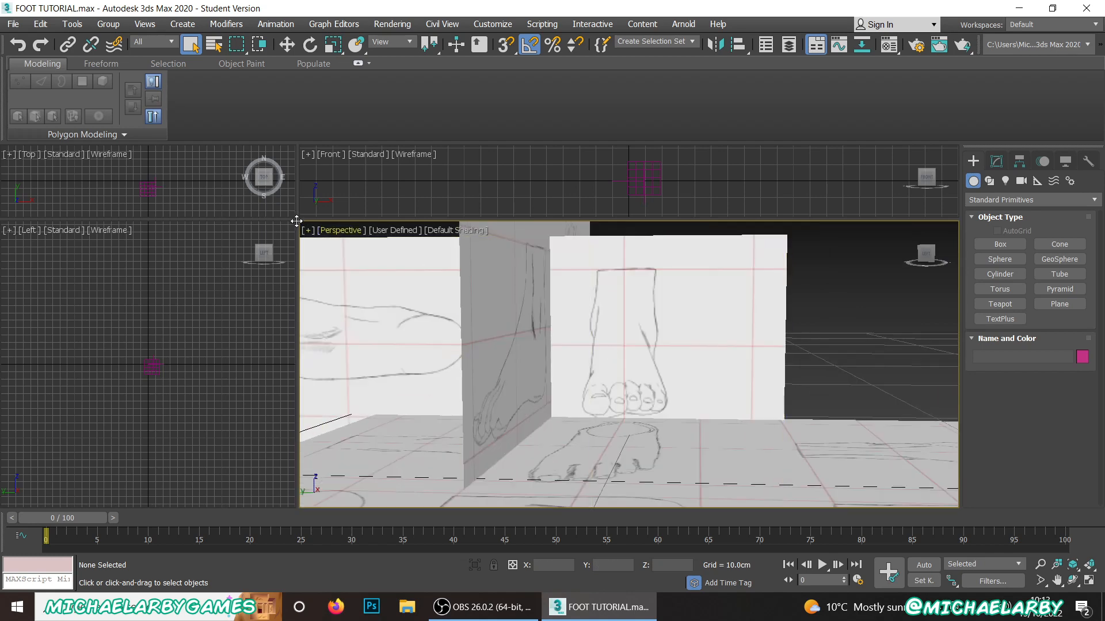
Step: Resize the viewports to roughly equal sizes and frame the foot sketches in the Front viewport with Default Shading
left_click_drag(297, 221, 471, 343)
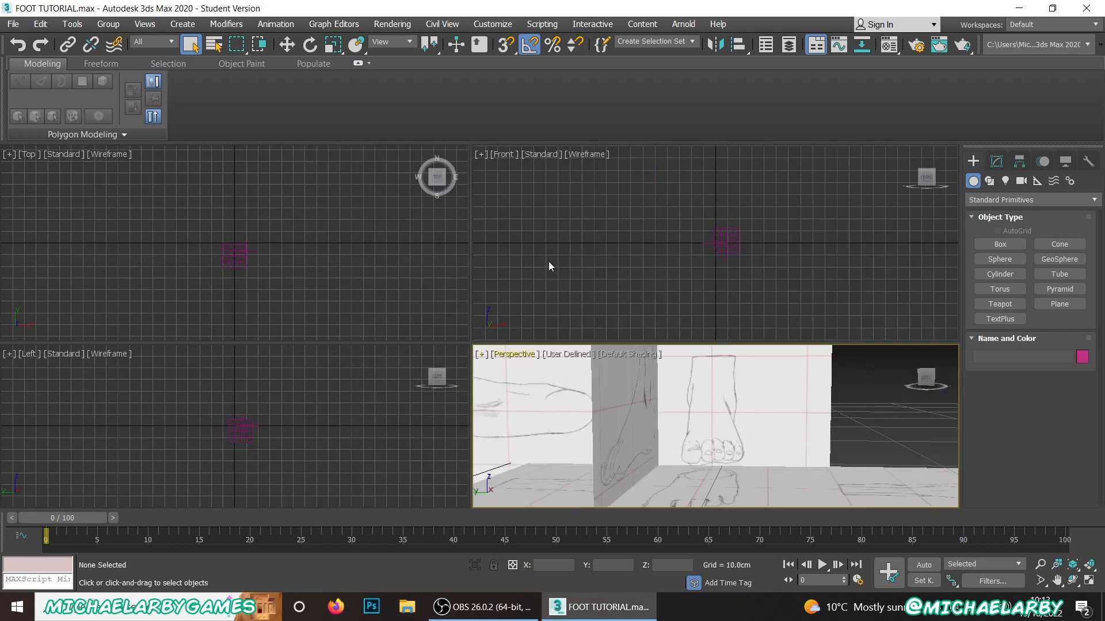
mouse_move(549, 266)
middle_mouse_down()
mouse_move(581, 222)
mouse_move(549, 258)
middle_mouse_up()
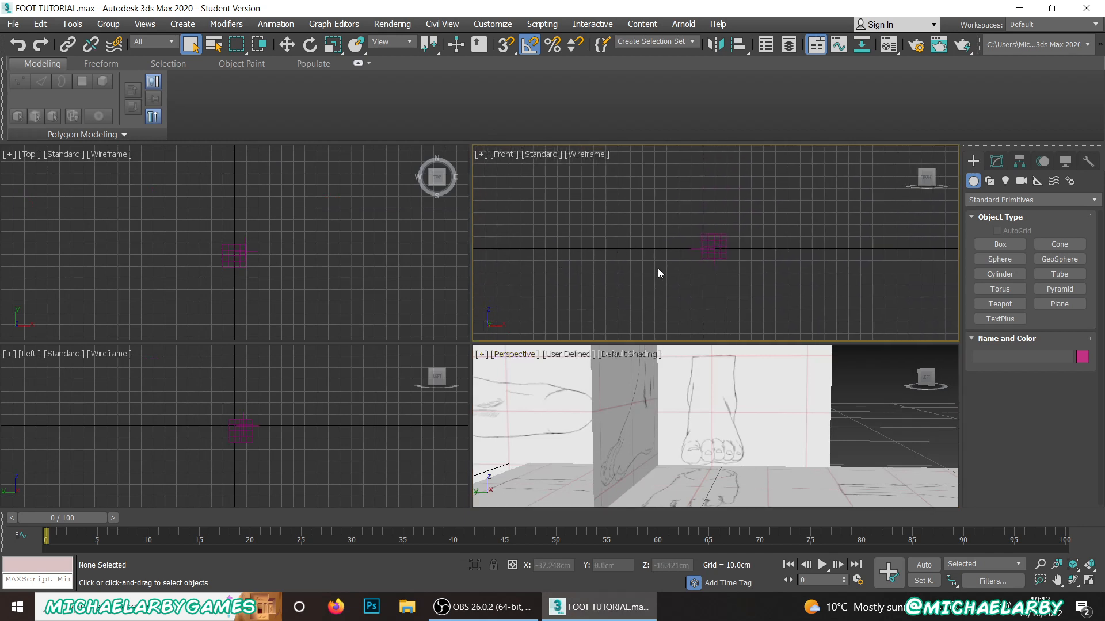
key("F3")
key("z")
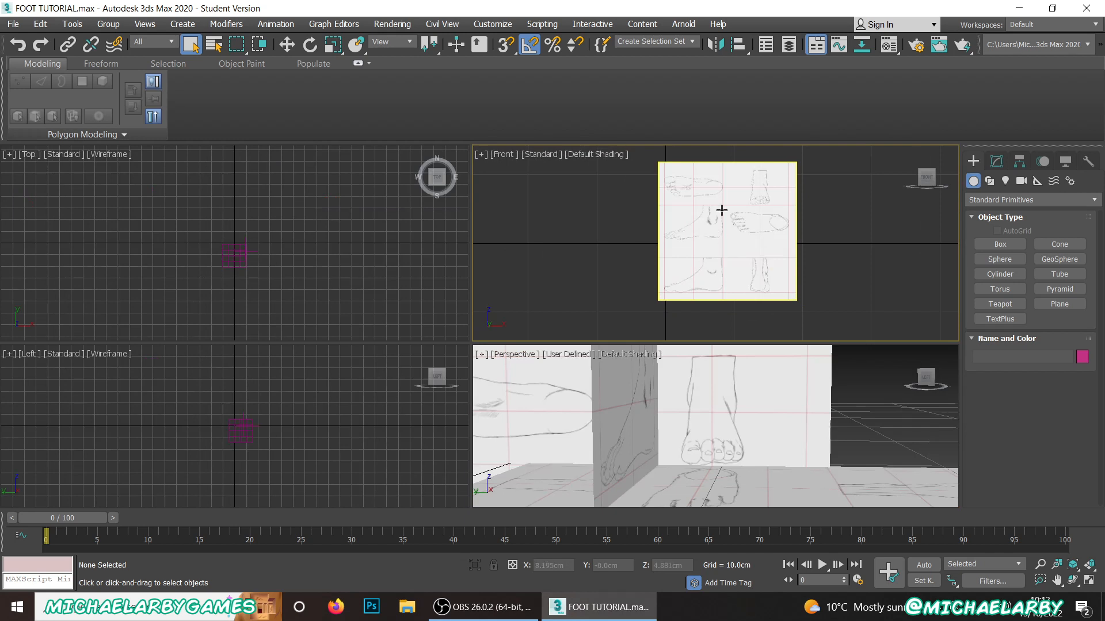
scroll(722, 210, "up", 2)
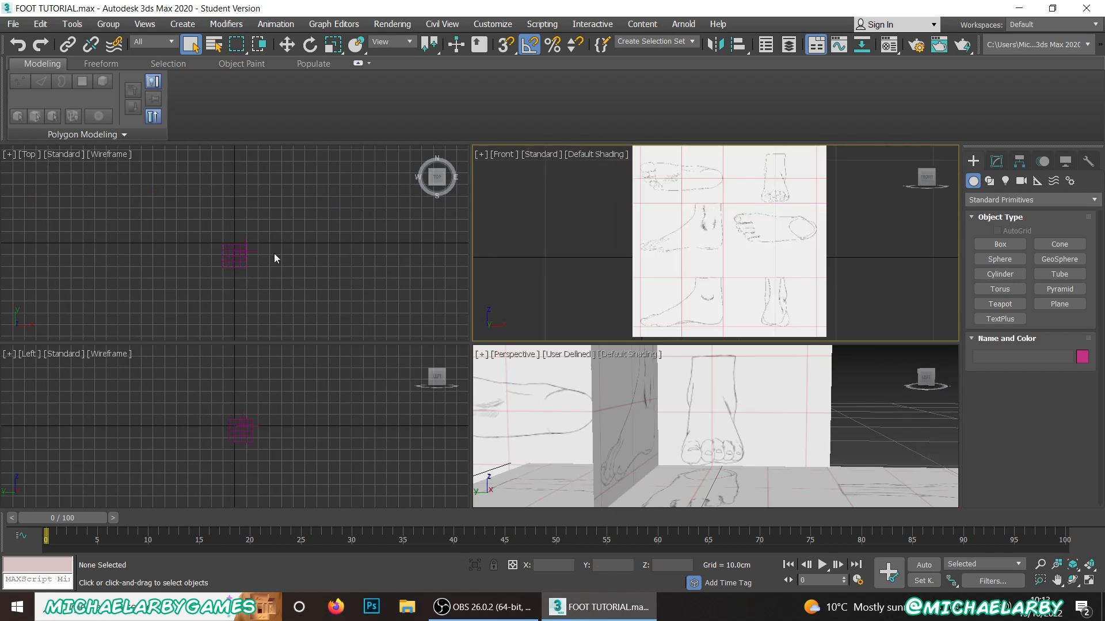
Step: Switch the Top viewport to Default Shading and High Quality, framing the side-view foot sketch
middle_click_drag(274, 253, 314, 264)
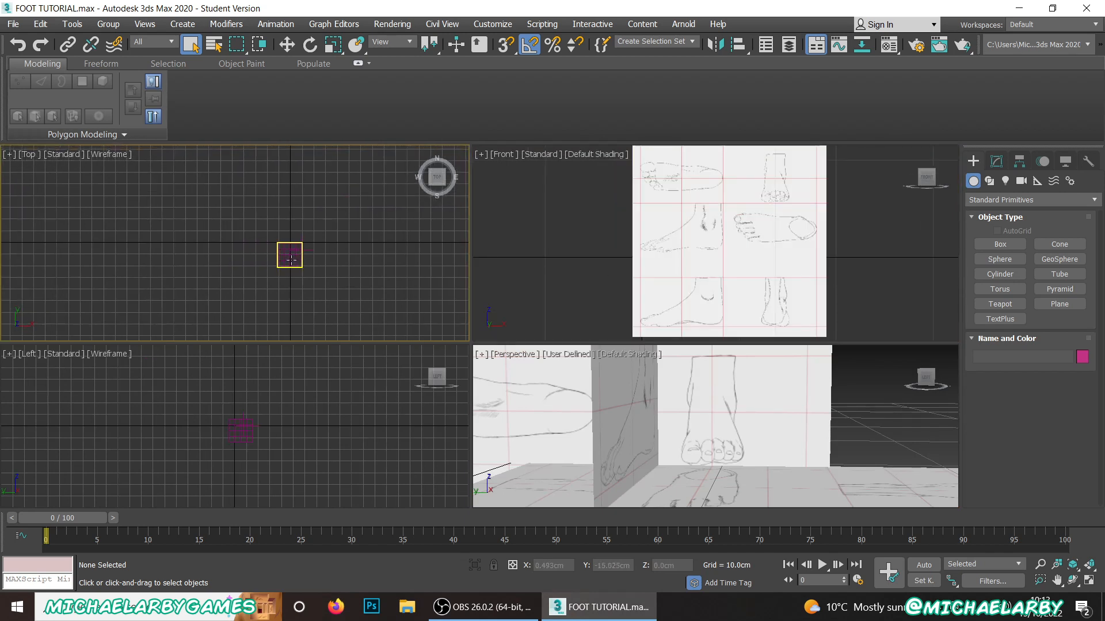
key("F3")
scroll(387, 247, "up", 5)
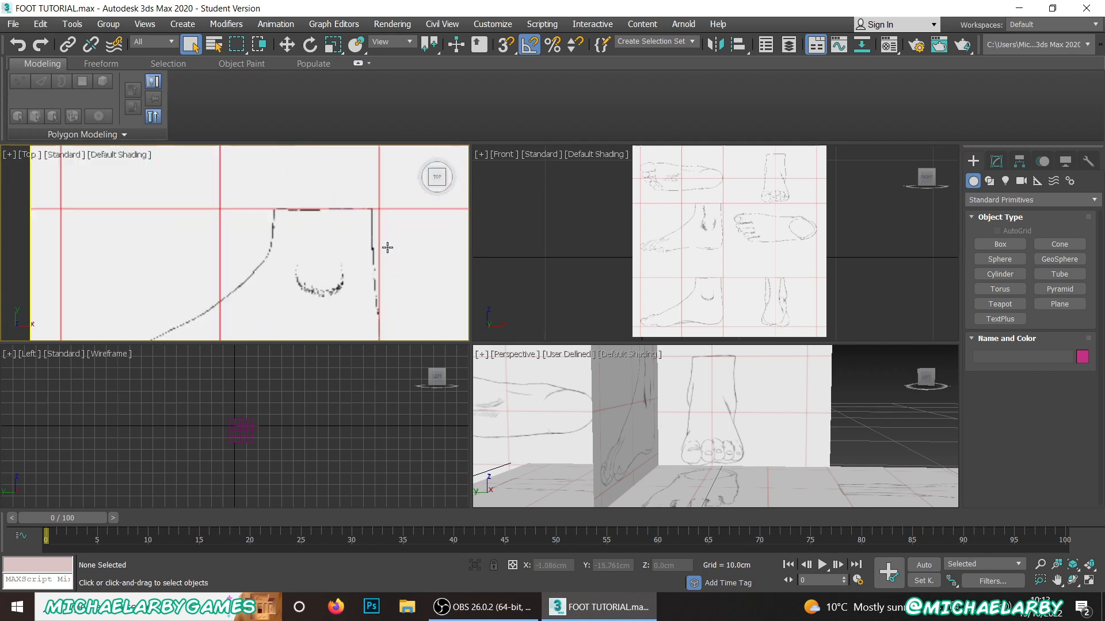
scroll(313, 262, "up", 3)
scroll(300, 257, "down", 2)
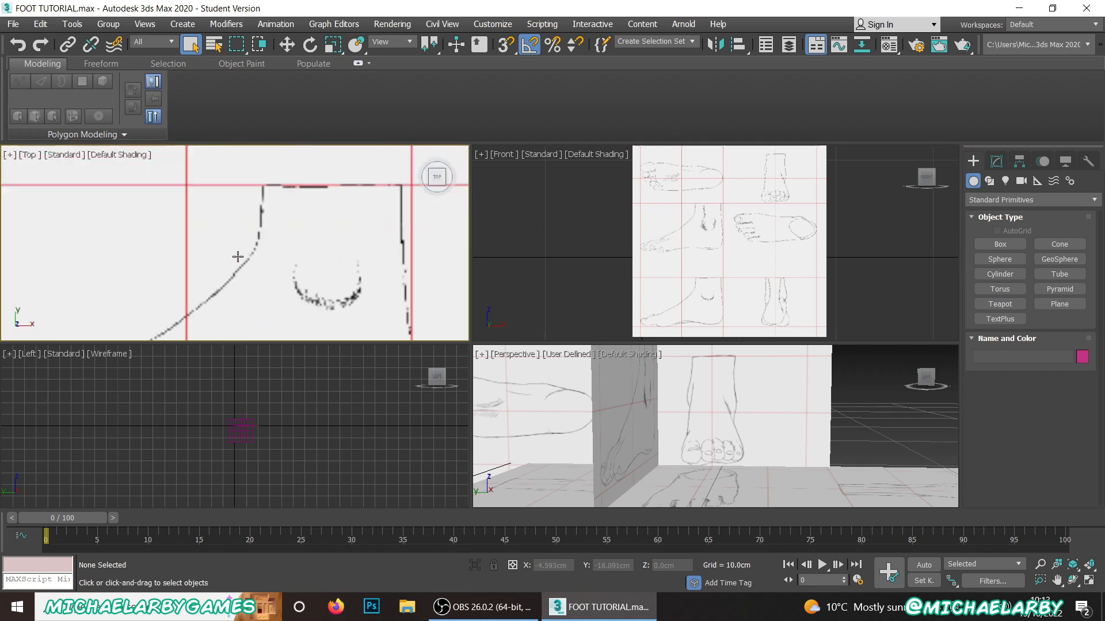
mouse_move(278, 229)
middle_mouse_down()
mouse_move(288, 180)
mouse_move(313, 210)
middle_mouse_up()
left_click(63, 155)
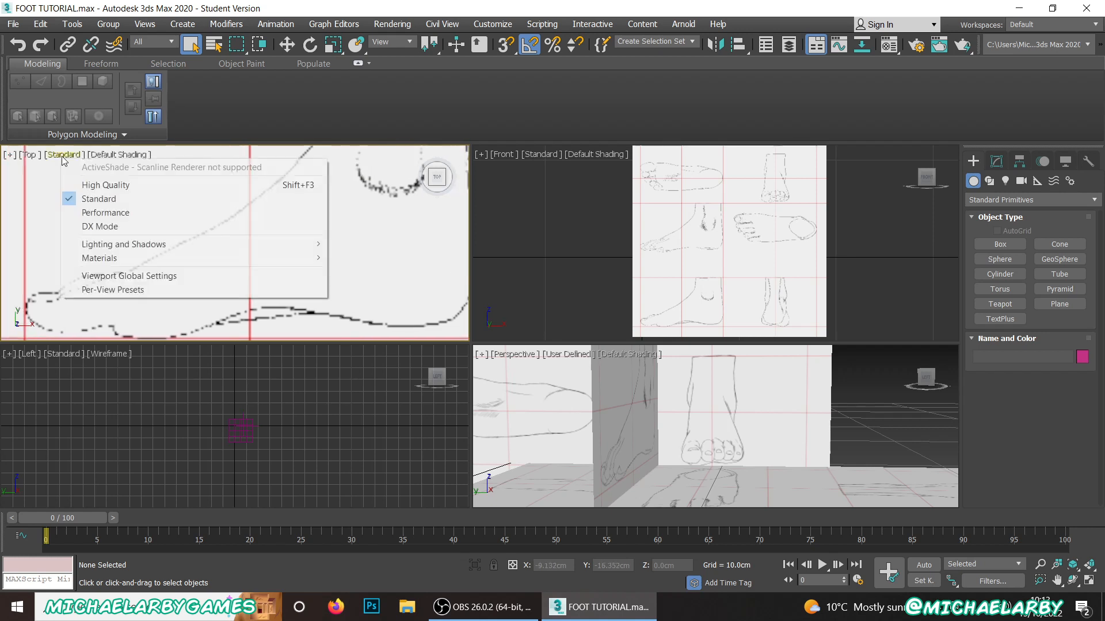
left_click(105, 184)
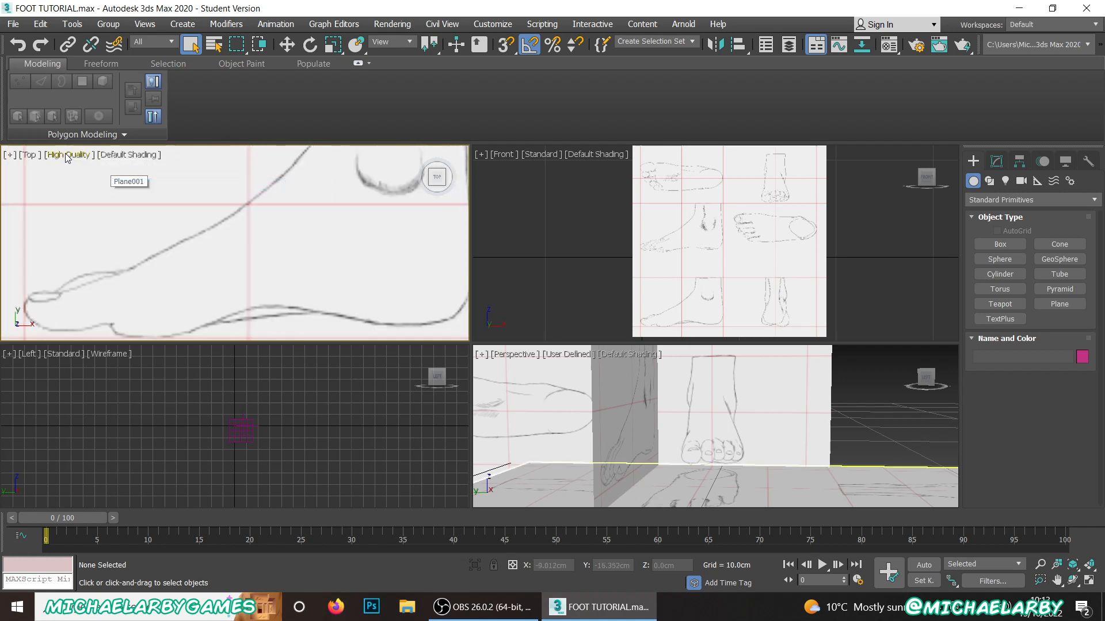
Step: Switch the Left viewport to Default Shading and High Quality, framing the foot sketches
left_click(282, 435)
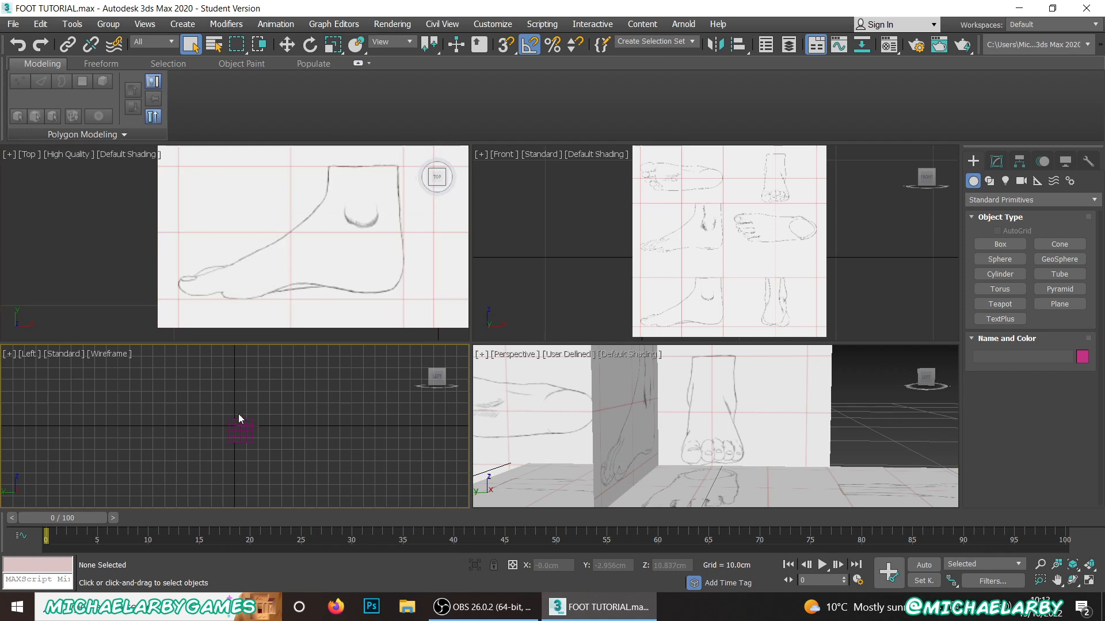
key("F3")
scroll(244, 441, "up", 10)
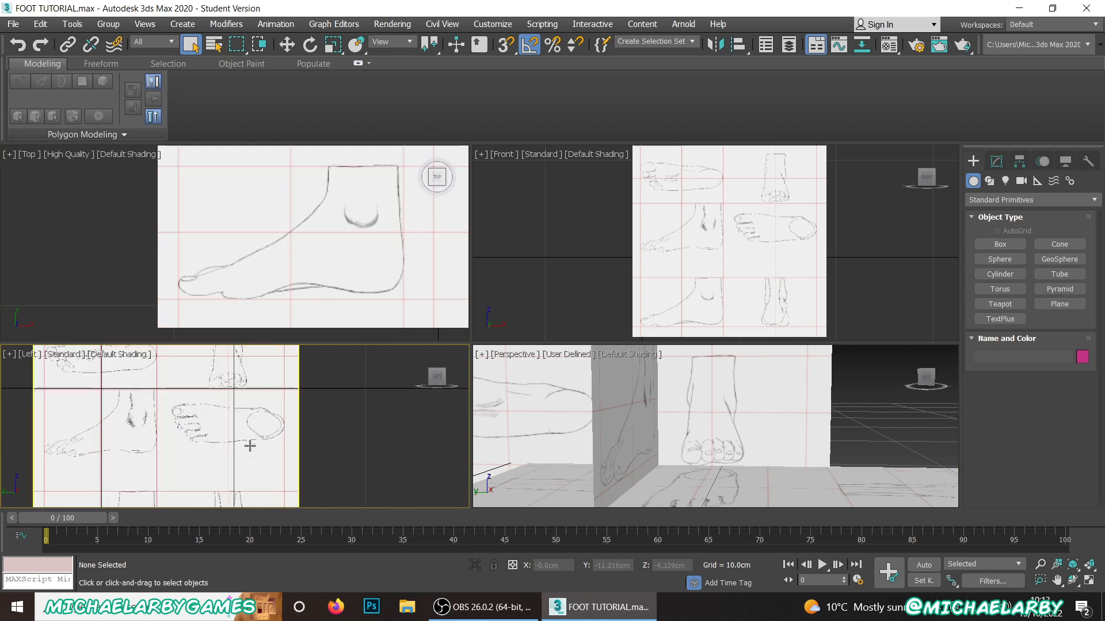
left_click(66, 358)
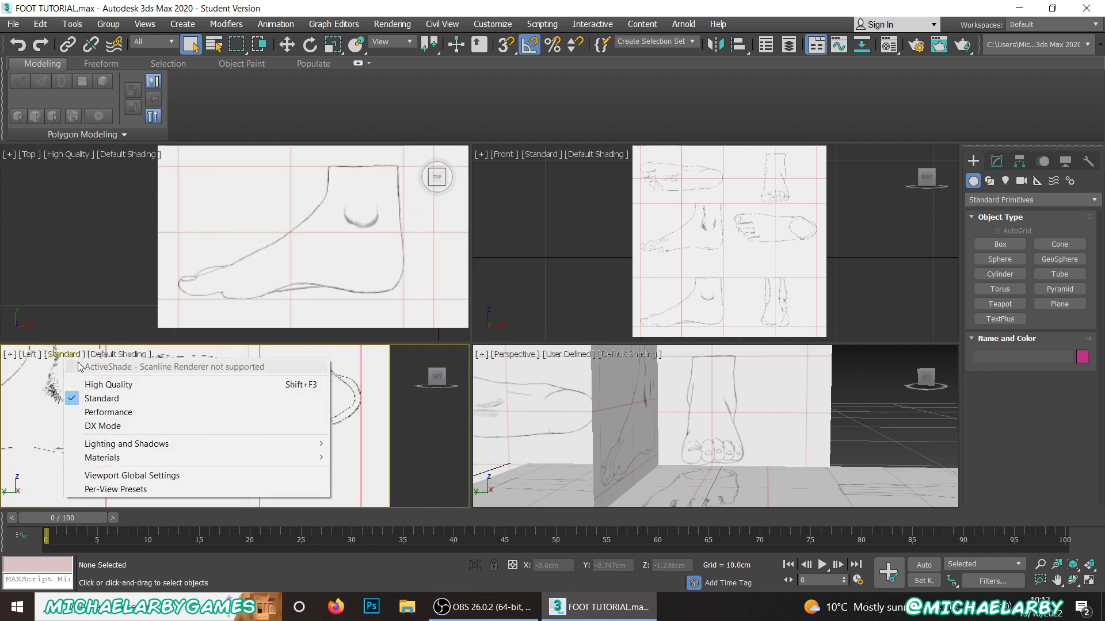
left_click(109, 383)
scroll(207, 409, "down", 7)
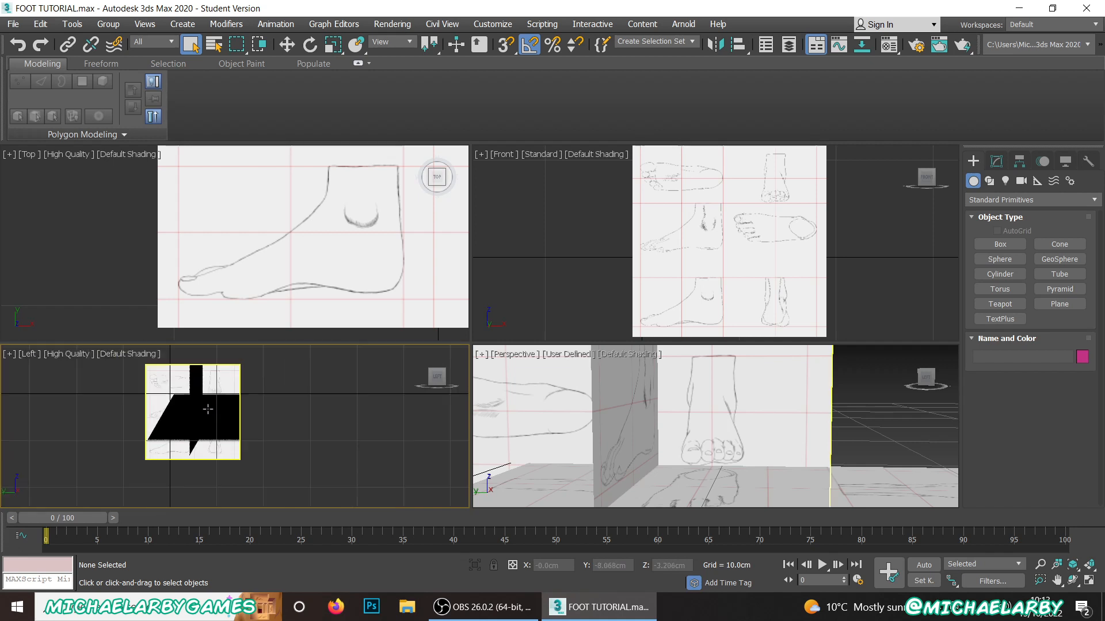
scroll(203, 411, "up", 5)
scroll(201, 413, "down", 2)
scroll(180, 413, "up", 3)
scroll(169, 400, "down", 2)
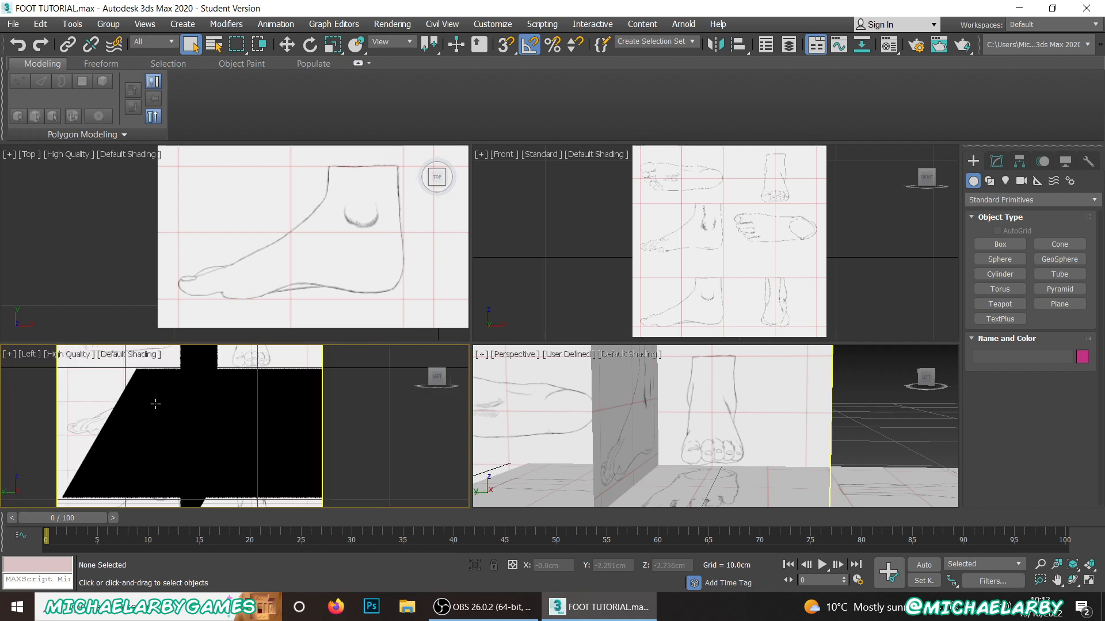
scroll(172, 400, "up", 2)
Step: Turn off Shadows and Ambient Occlusion in the Left viewport
left_click(71, 355)
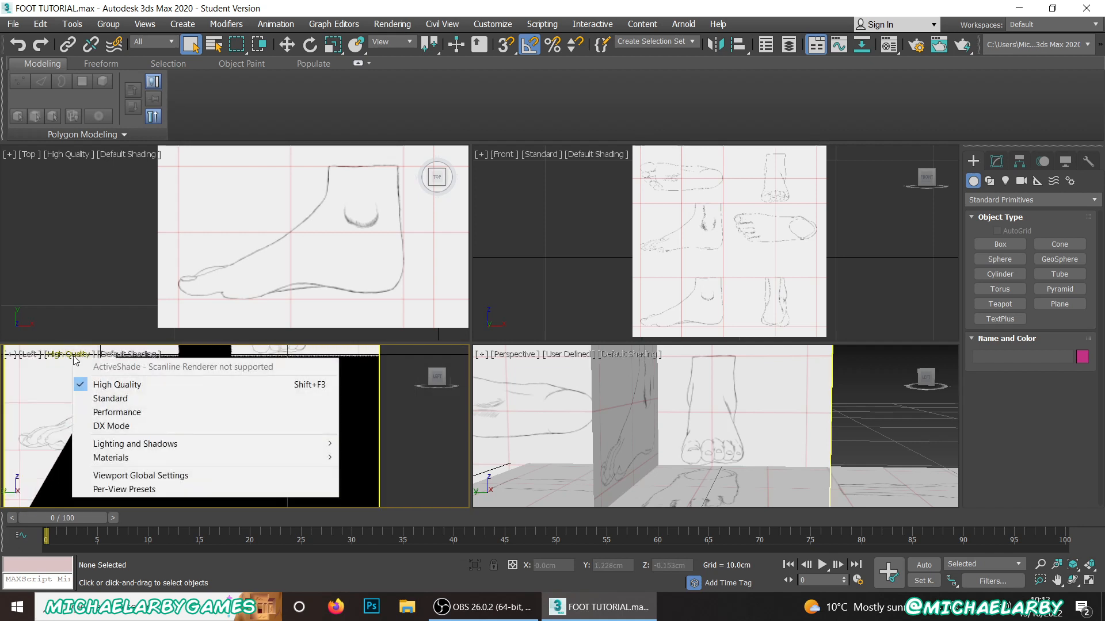
mouse_move(153, 444)
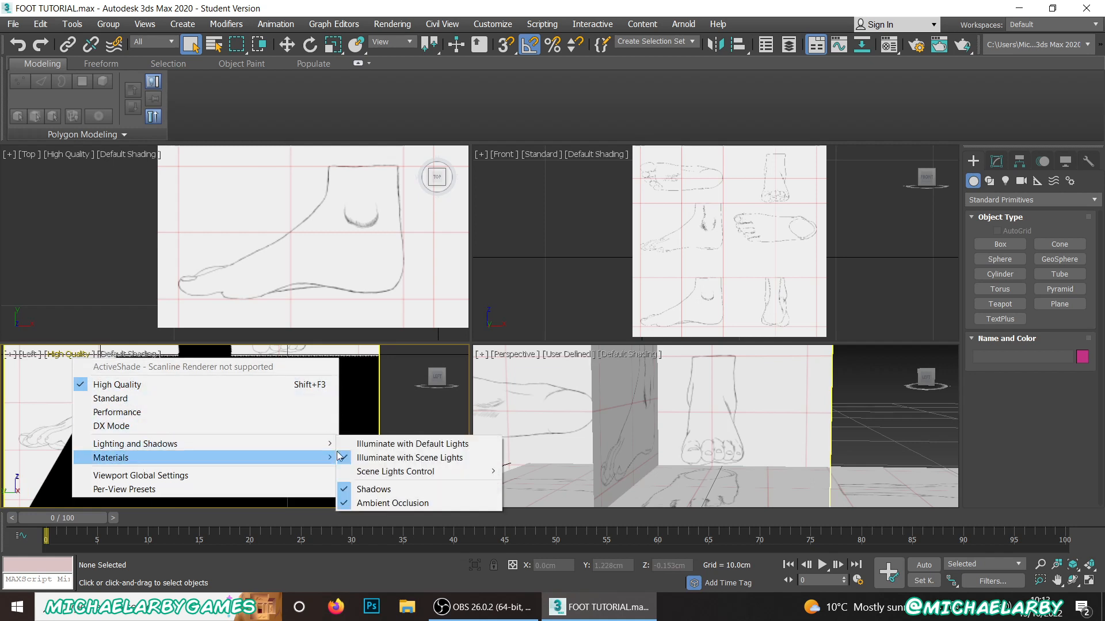
left_click(373, 489)
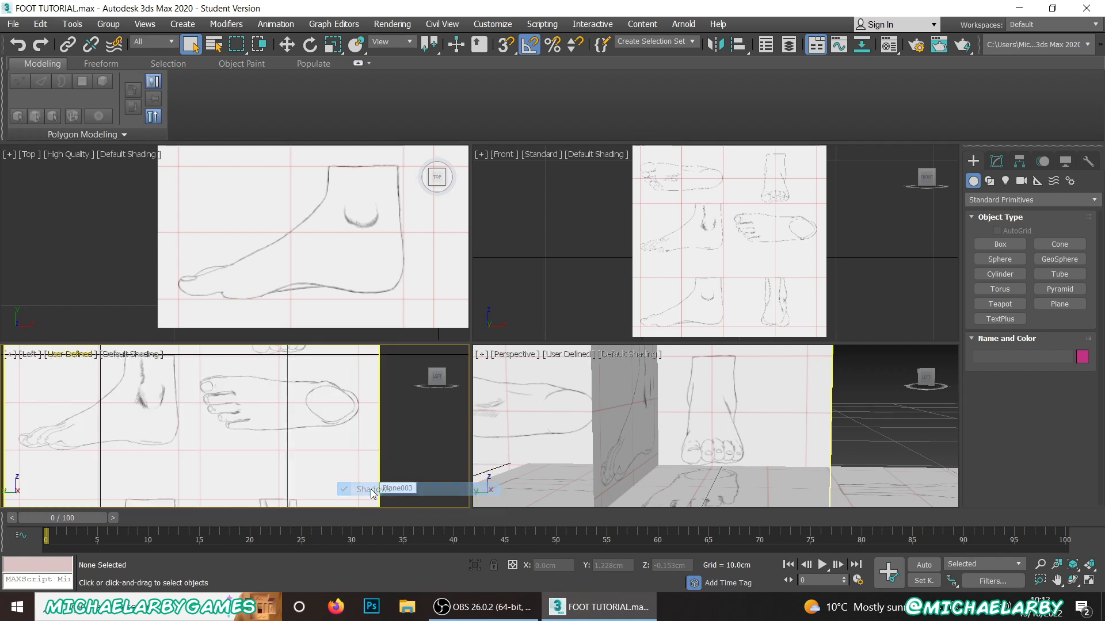
left_click(71, 355)
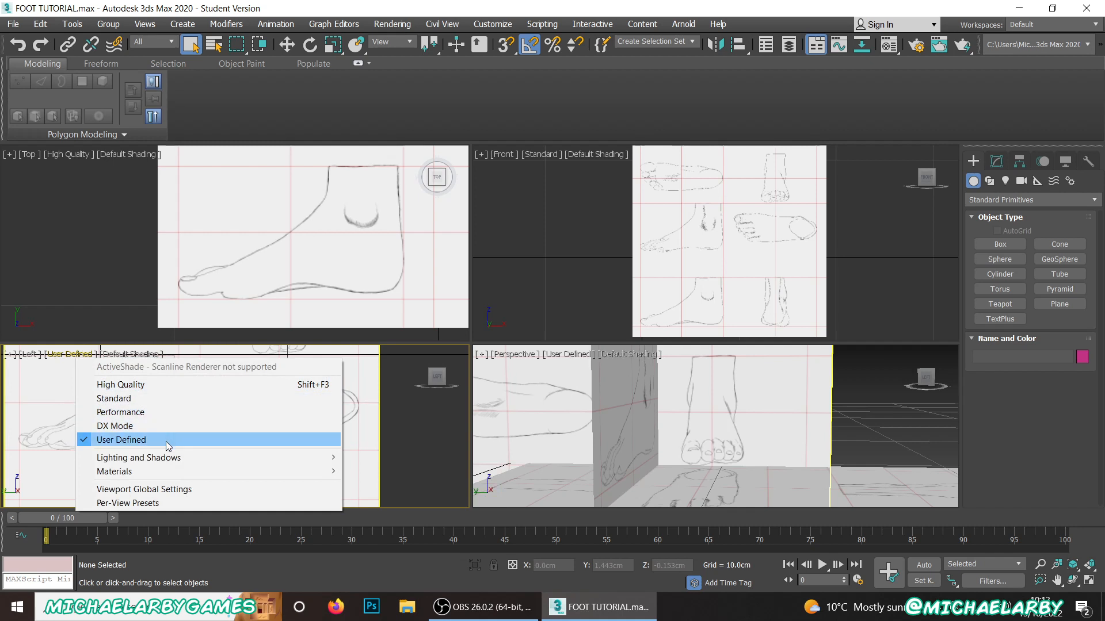
mouse_move(172, 456)
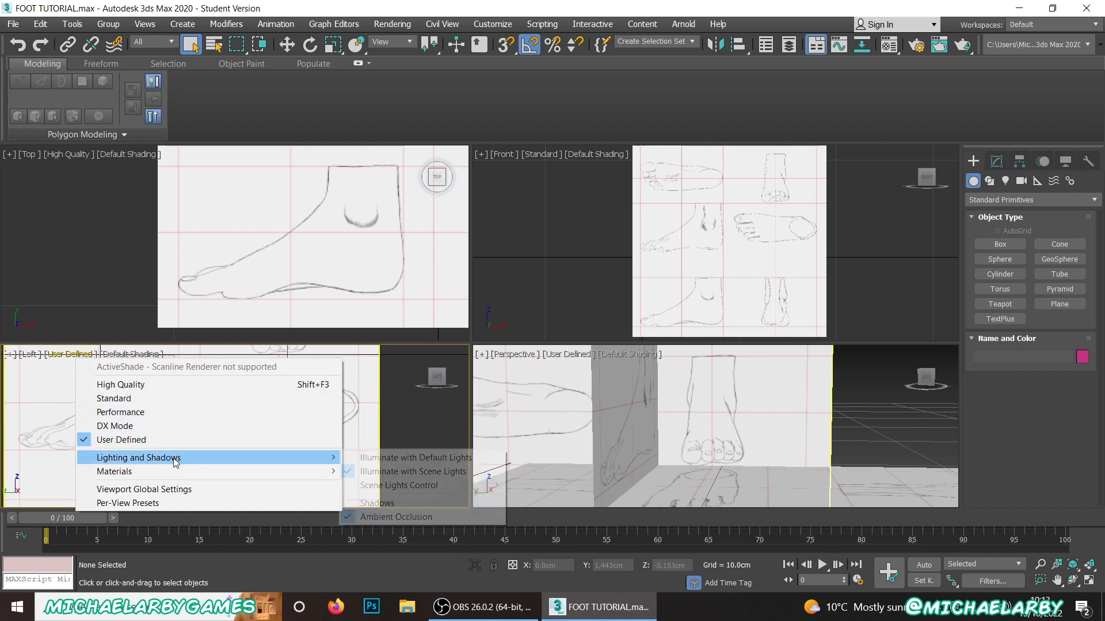
left_click(395, 516)
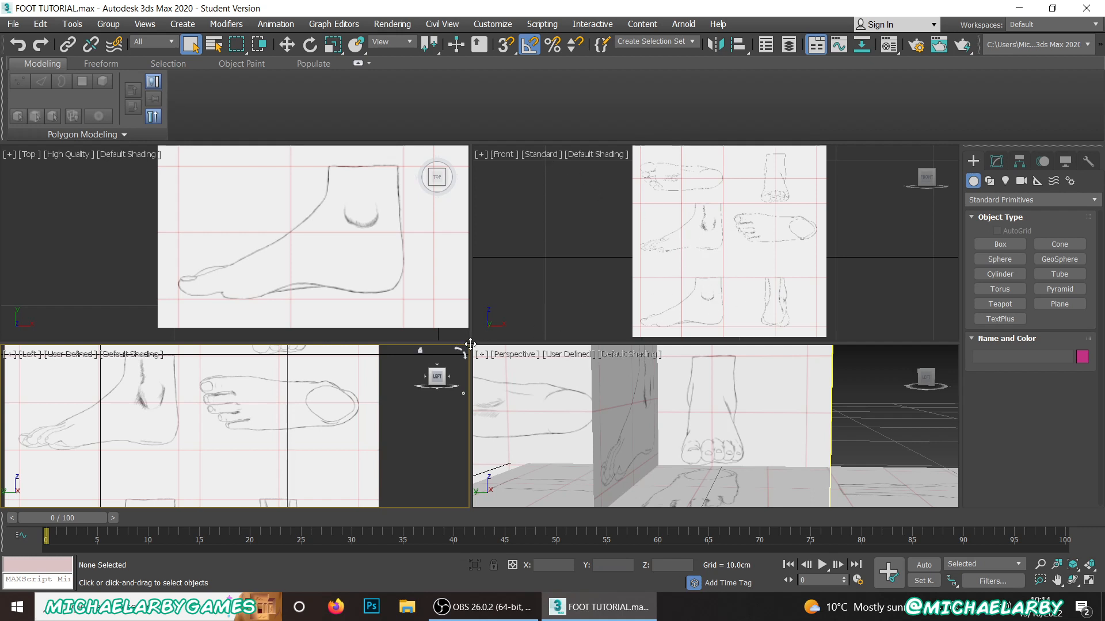
Step: Enlarge the Left and Perspective viewports and frame the intersecting foot reference planes in Perspective
left_click_drag(470, 345, 473, 240)
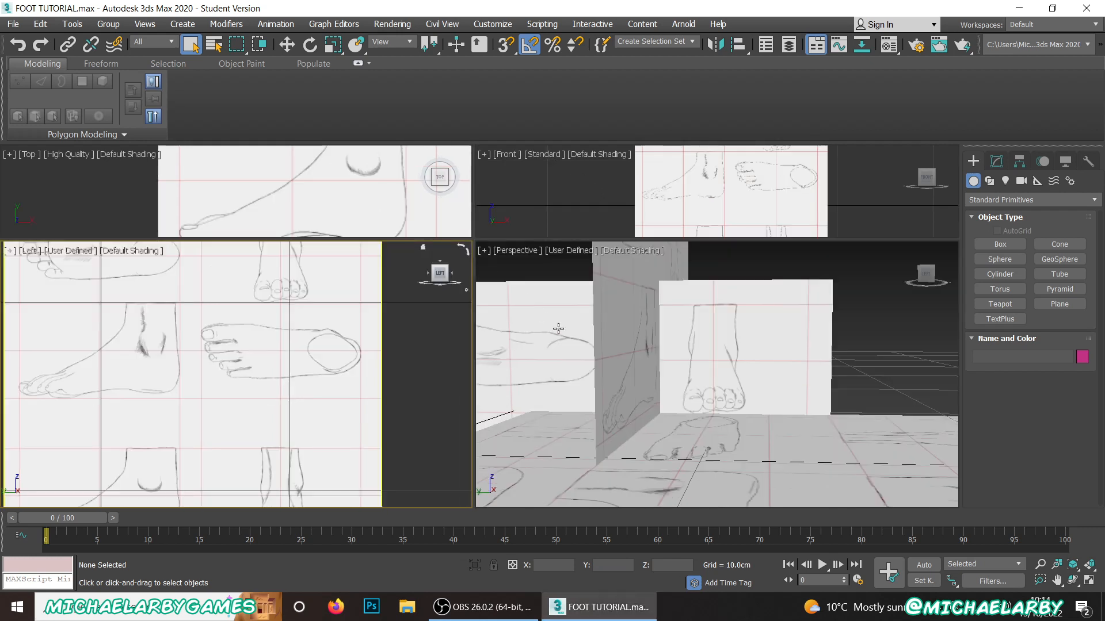
middle_click_drag(559, 329, 669, 397, "alt")
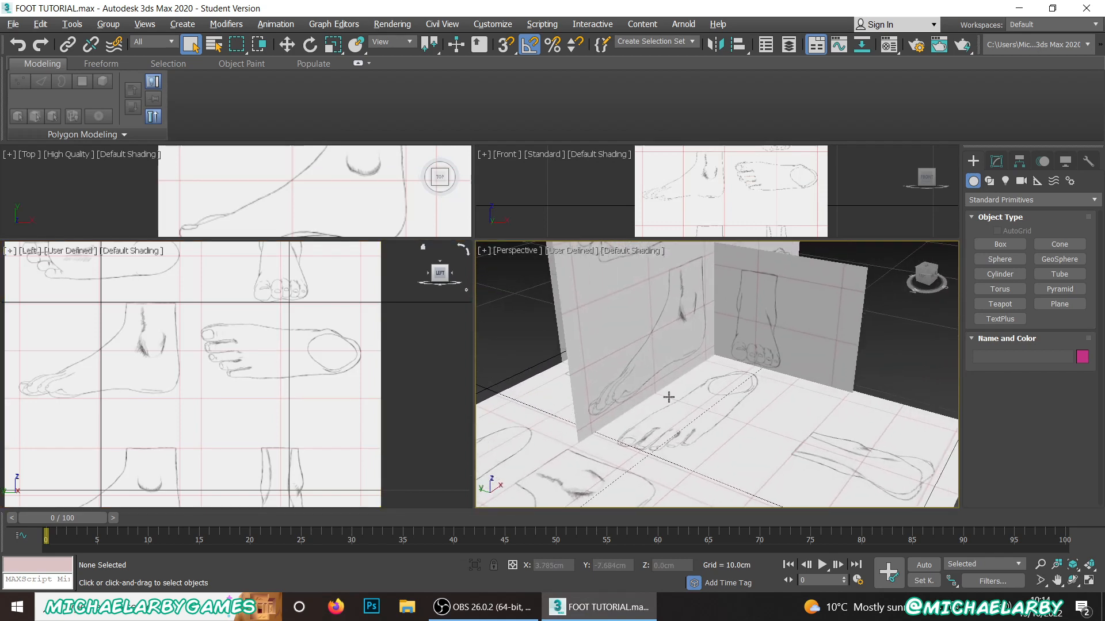
scroll(723, 387, "up", 4)
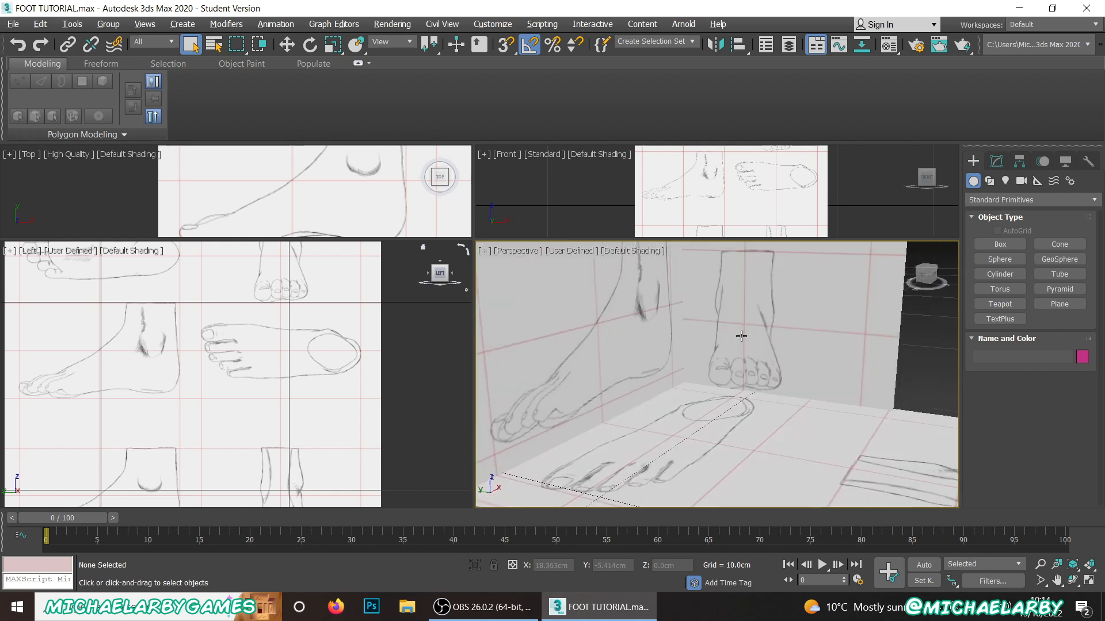
middle_click_drag(741, 336, 709, 351, "alt")
Step: Raise the reference plane showing the front-view foot along Z to about -3.28 cm
left_click(712, 328)
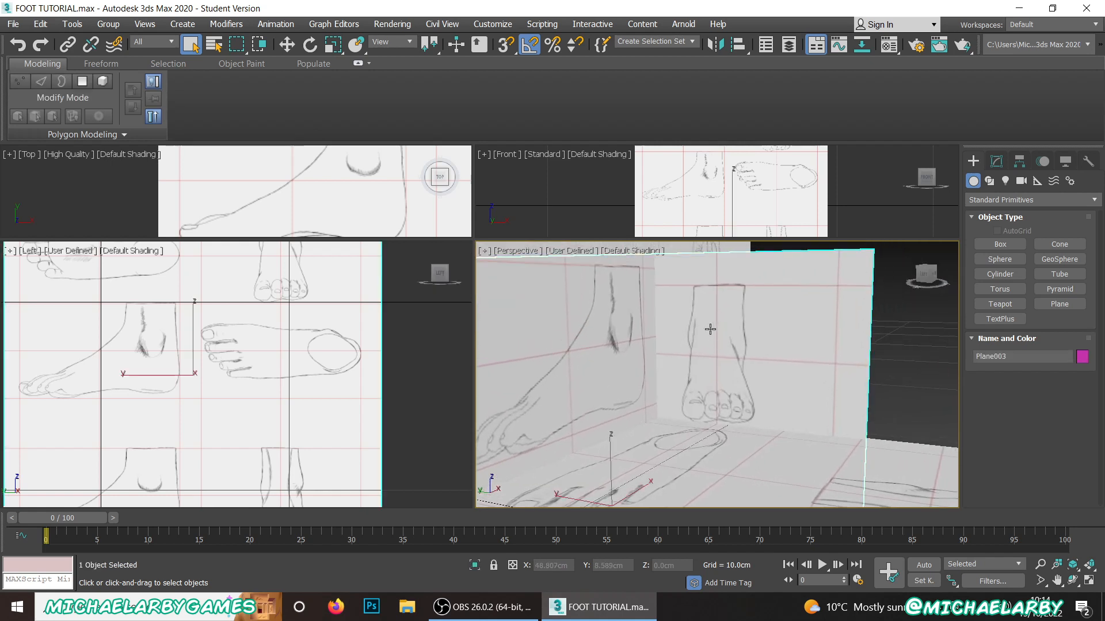
left_click(287, 50)
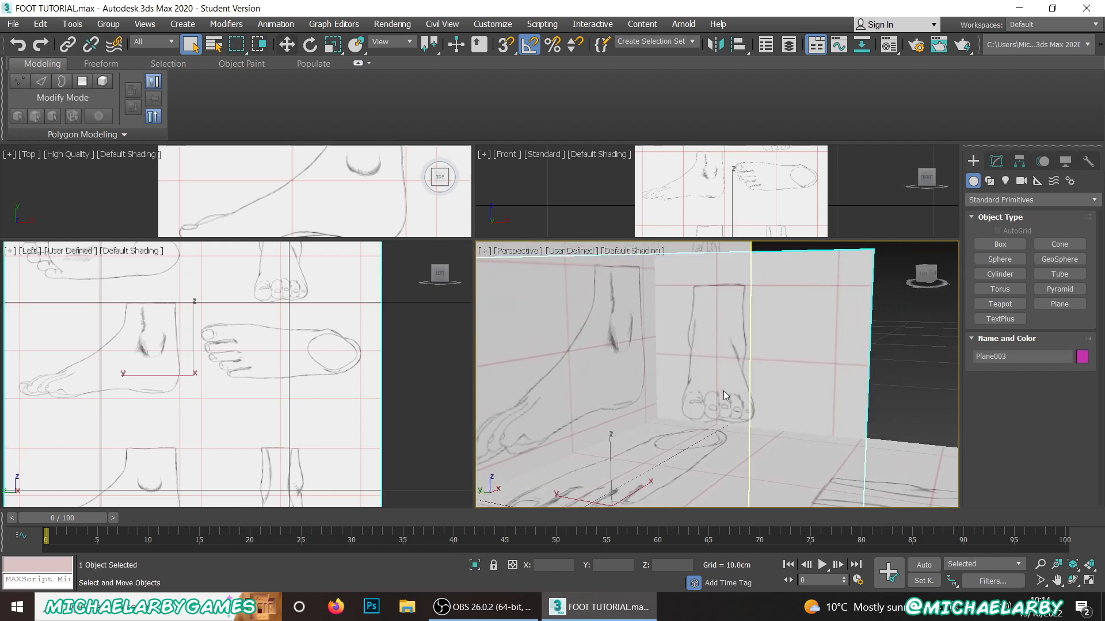
key("w")
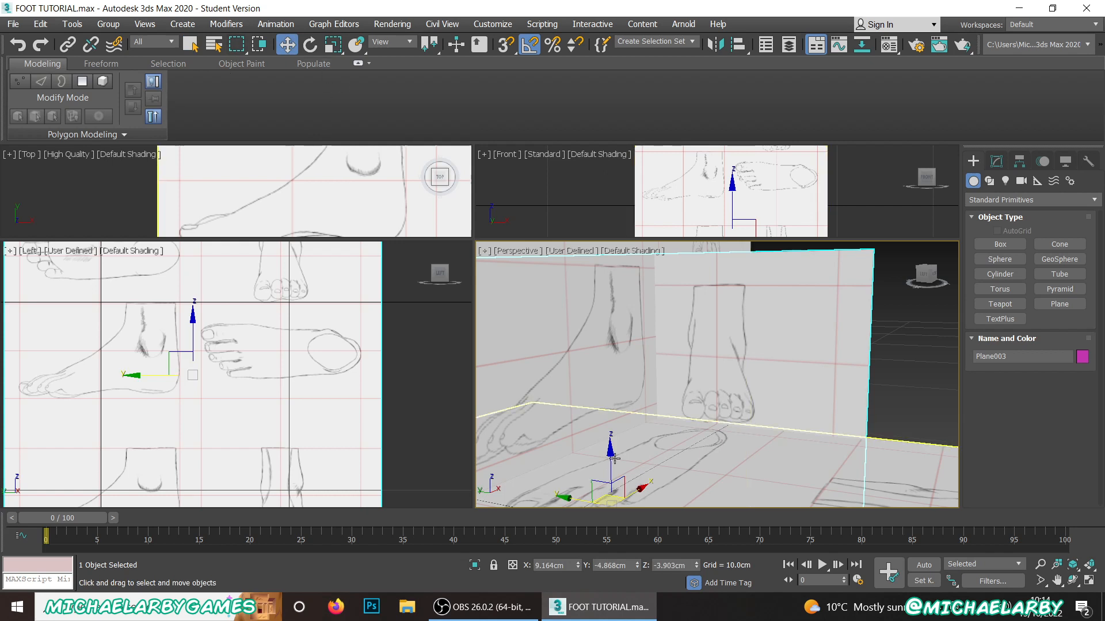
left_click_drag(609, 461, 617, 447)
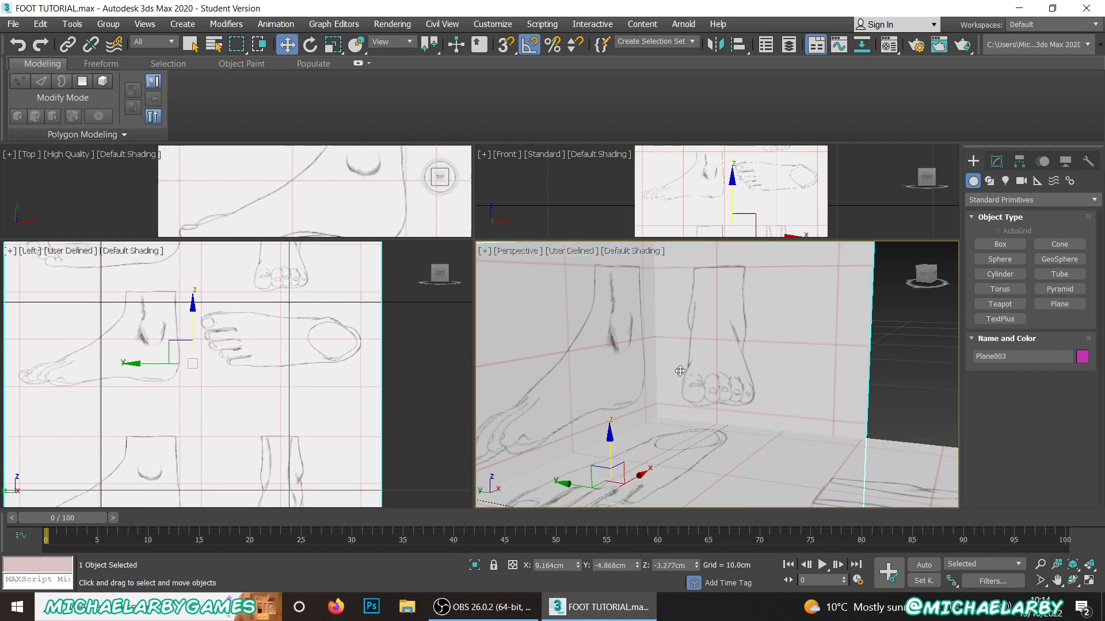
scroll(635, 286, "up", 6)
scroll(699, 419, "down", 8)
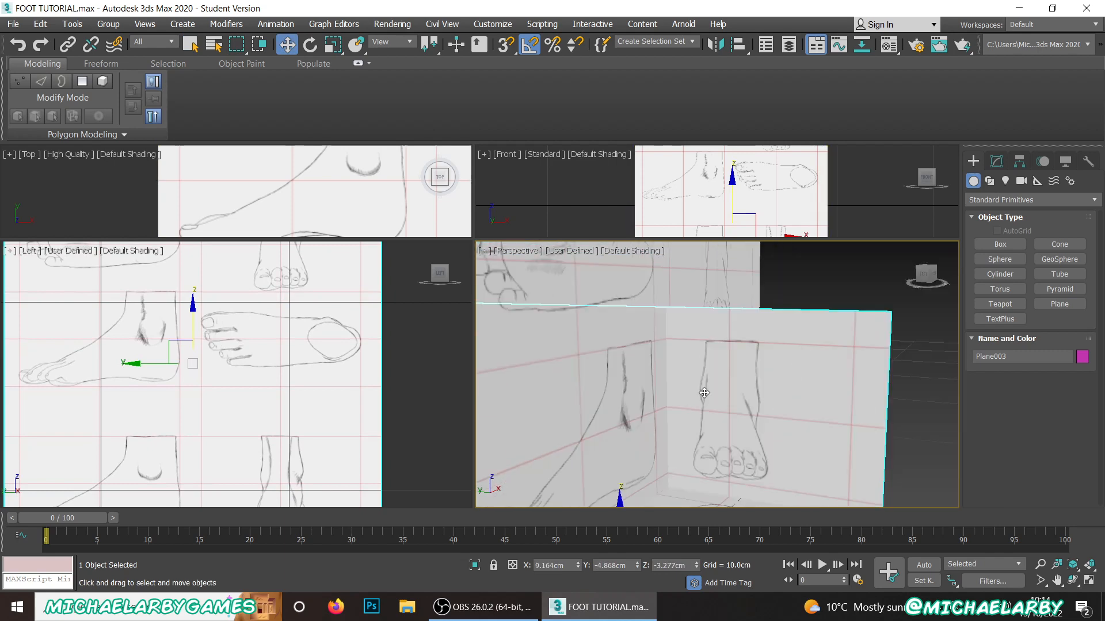
middle_click_drag(701, 423, 730, 358, "alt")
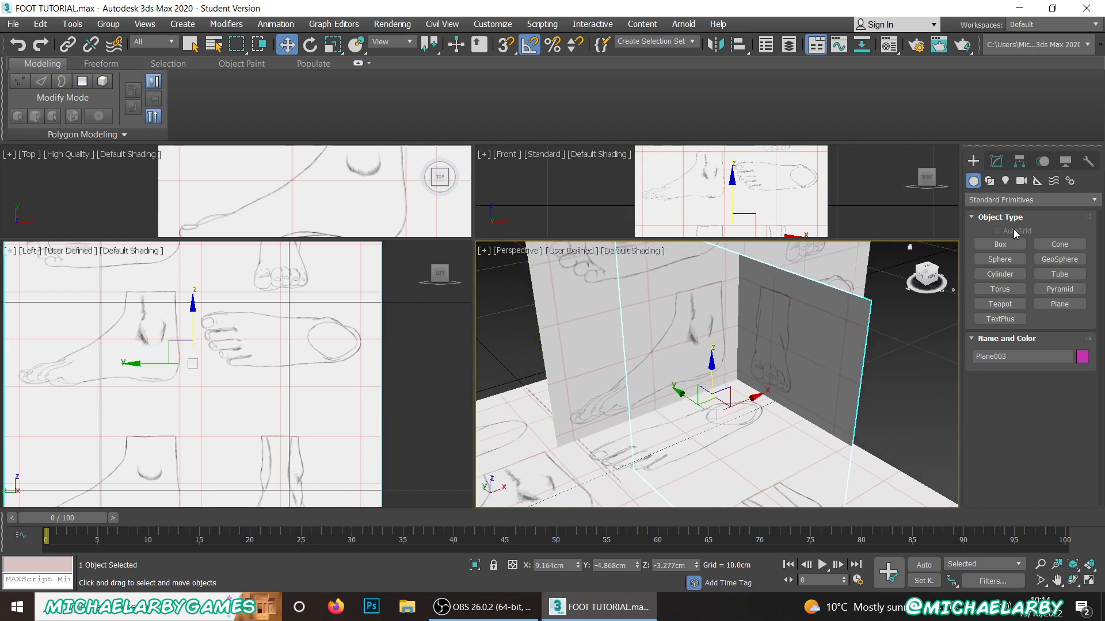
Step: Create a cylinder of about 1.2 cm radius and 2.8 cm height on the top-view sketch's heel, and show Edged Faces in Perspective
left_click(1011, 304)
left_click(996, 276)
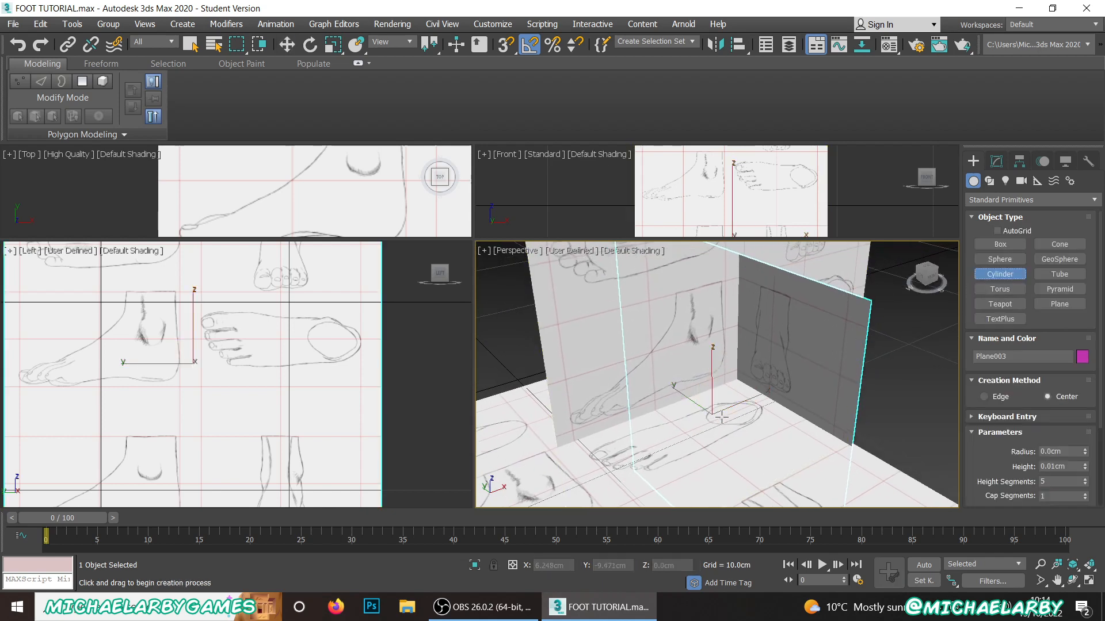
left_click_drag(731, 413, 746, 426)
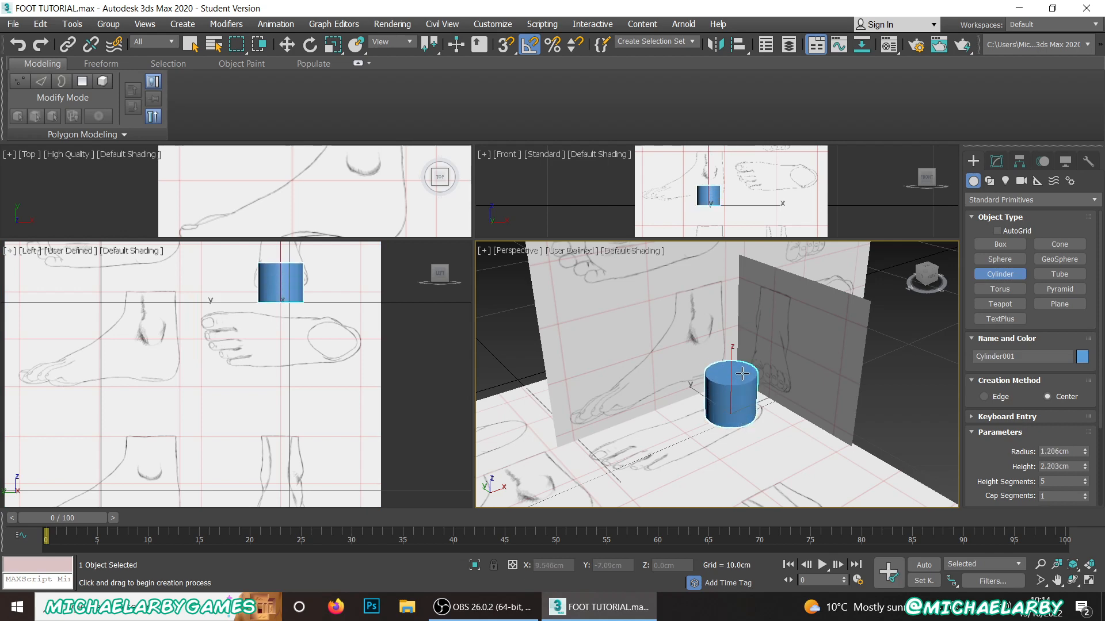
key("F4")
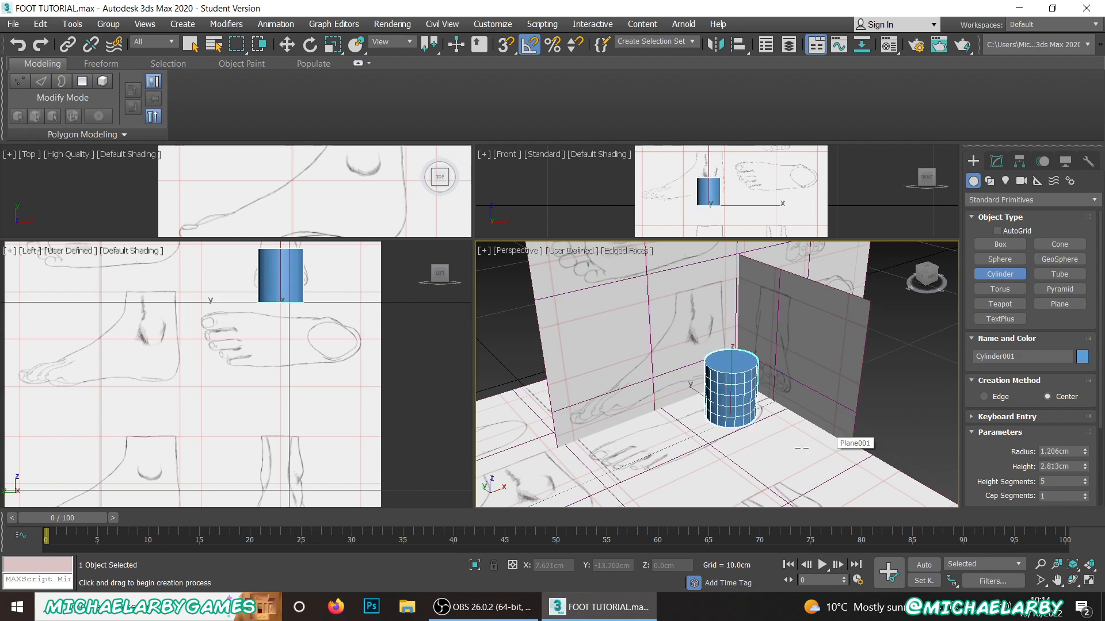
scroll(734, 382, "up", 4)
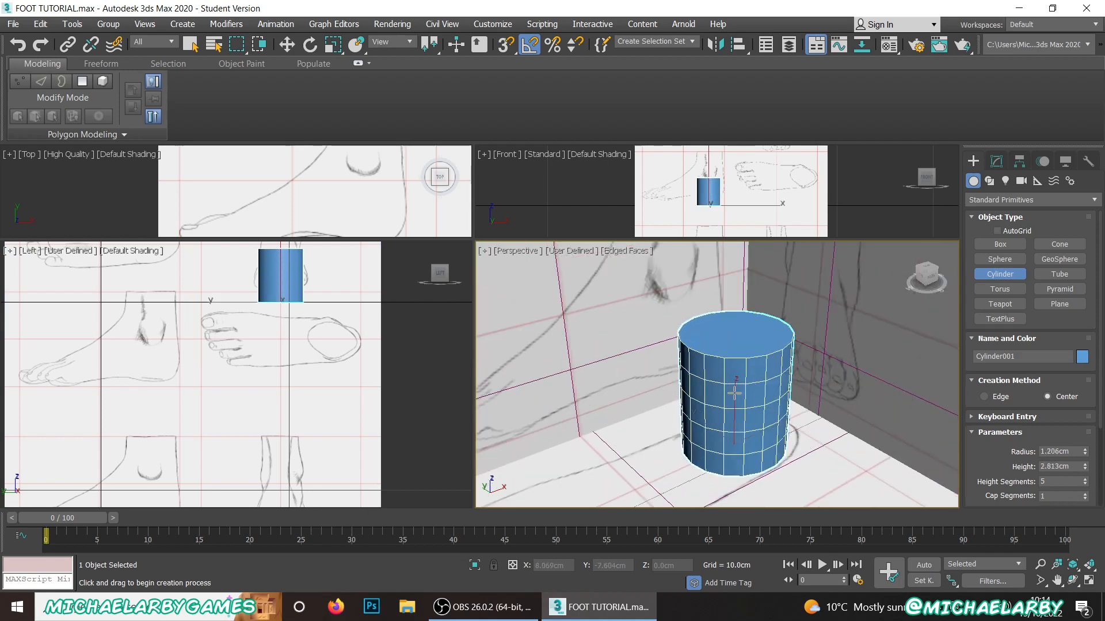
Step: Set the cylinder's height segments to 2 and its sides to 8
scroll(1043, 443, "down", 1)
double_click(1058, 465)
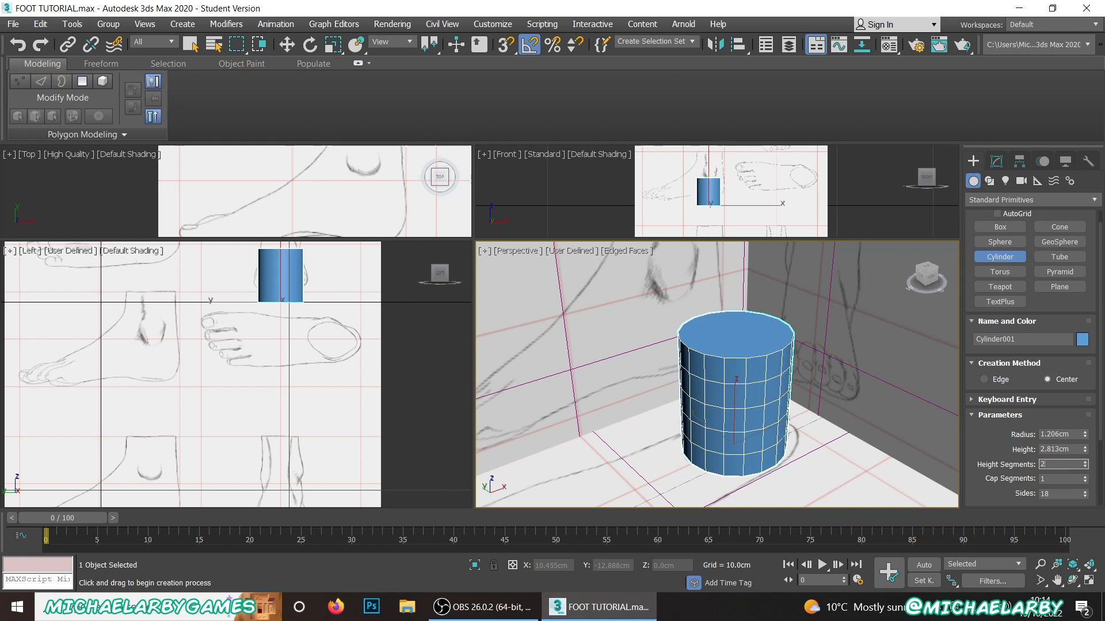
double_click(1054, 494)
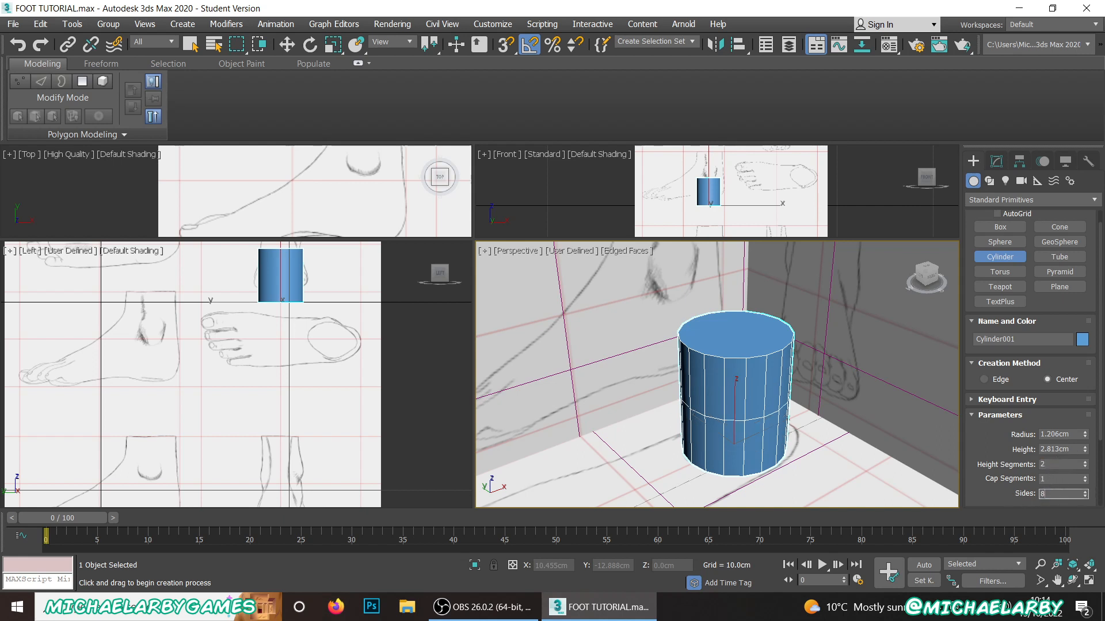
type("8")
key("Return")
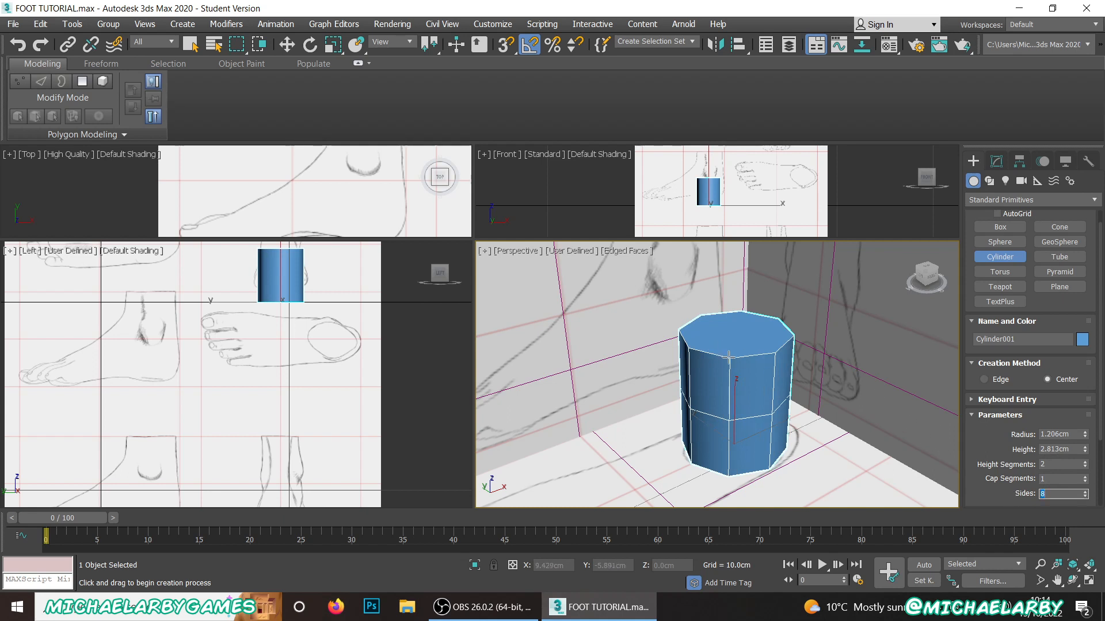
Step: Finish creating the cylinder and convert it to an Editable Poly
key("w")
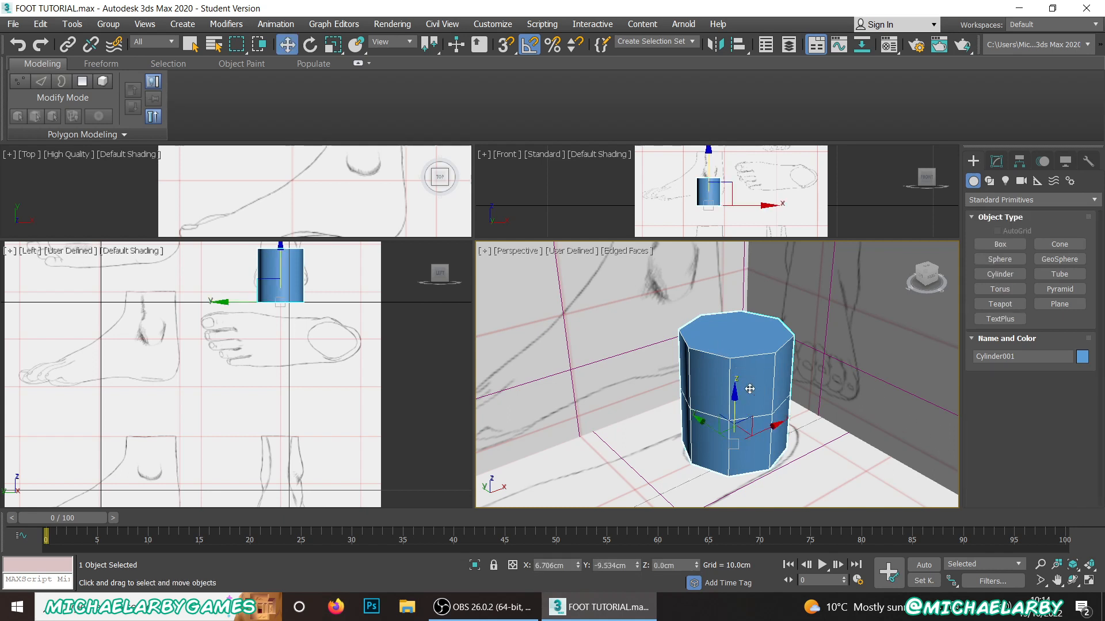
right_click(749, 389)
mouse_move(823, 541)
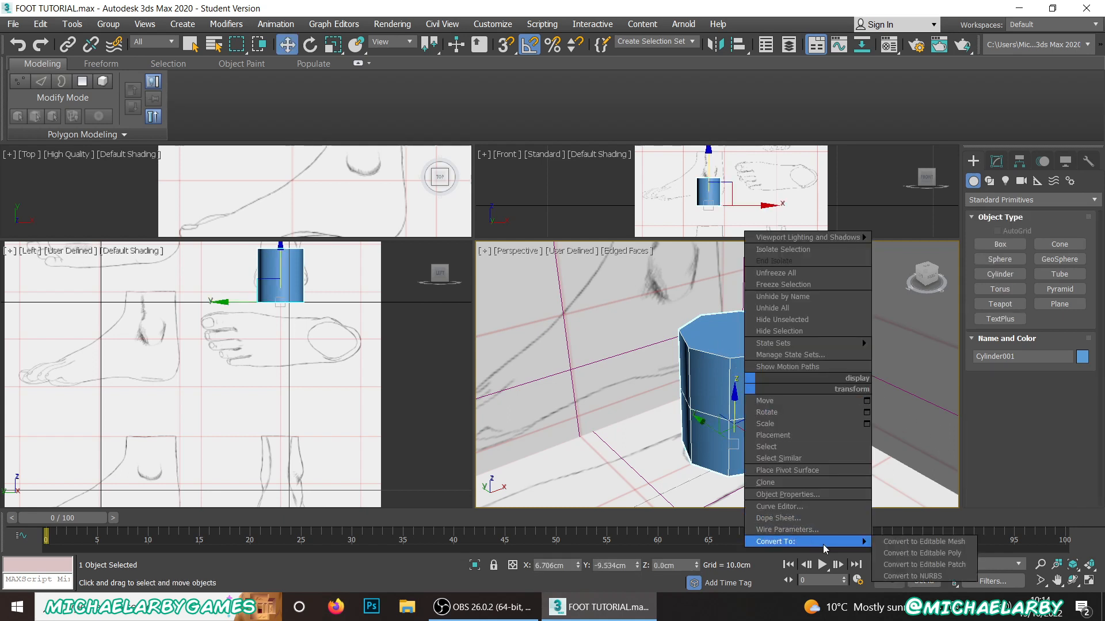
left_click(896, 555)
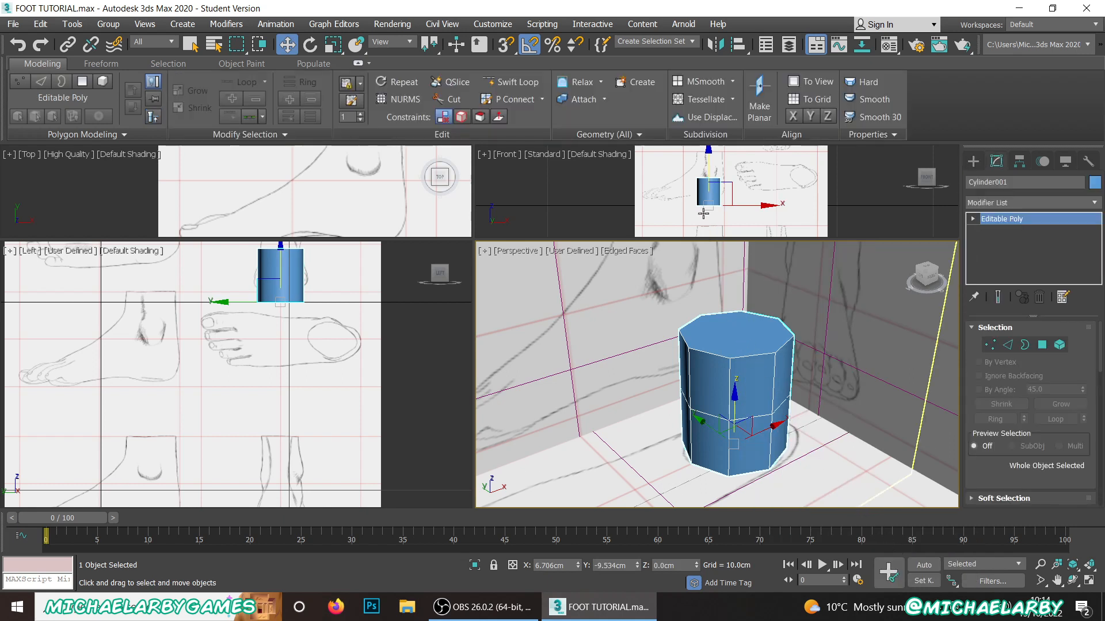
Step: Enlarge the Front viewport and raise the cylinder along Z to about 1.69 cm
scroll(728, 197, "up", 3)
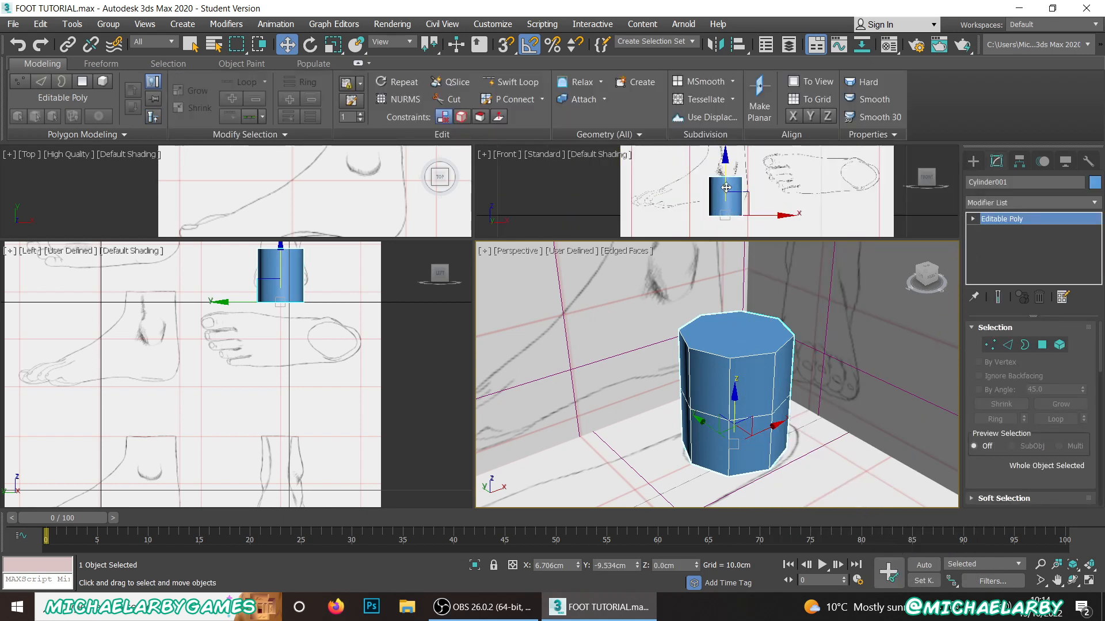
scroll(726, 187, "down", 2)
scroll(723, 182, "up", 2)
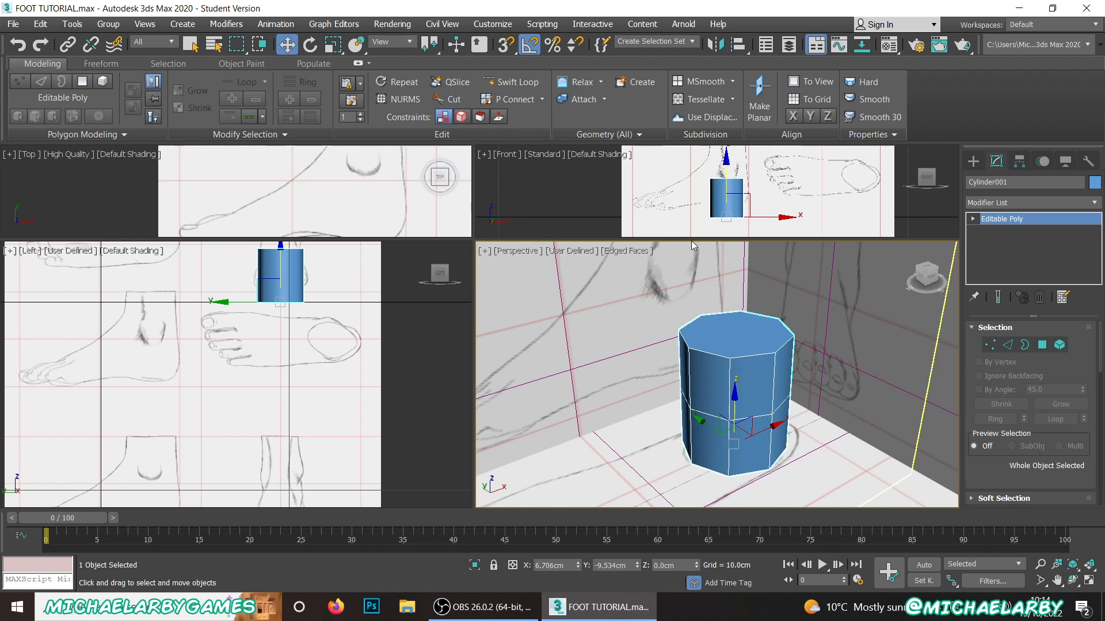
left_click_drag(691, 240, 691, 365)
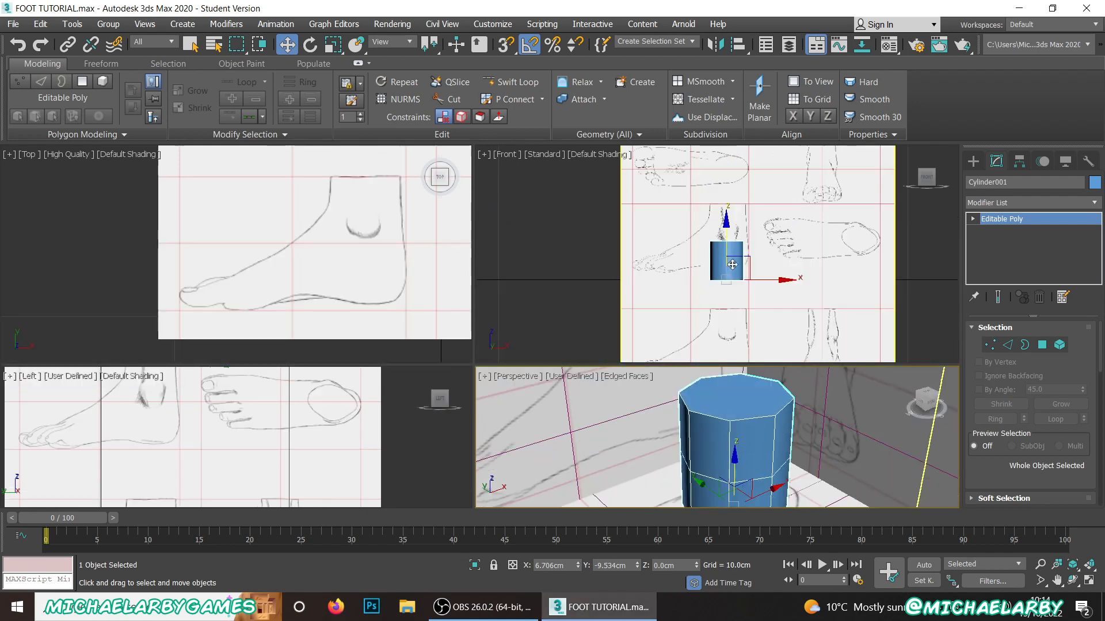
left_click_drag(723, 236, 720, 198)
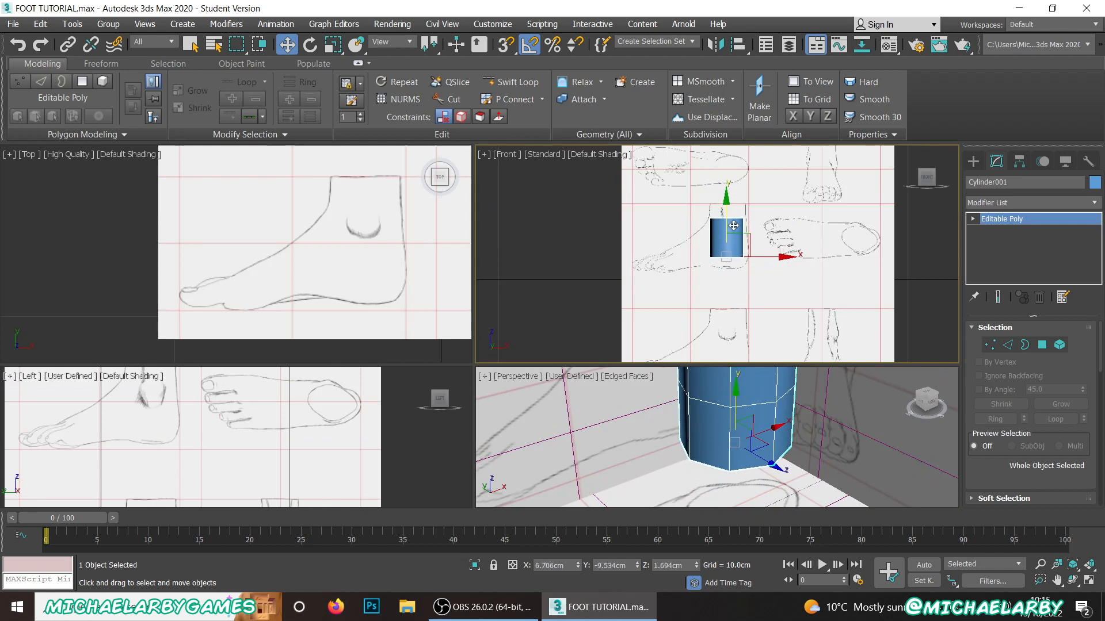
key("z")
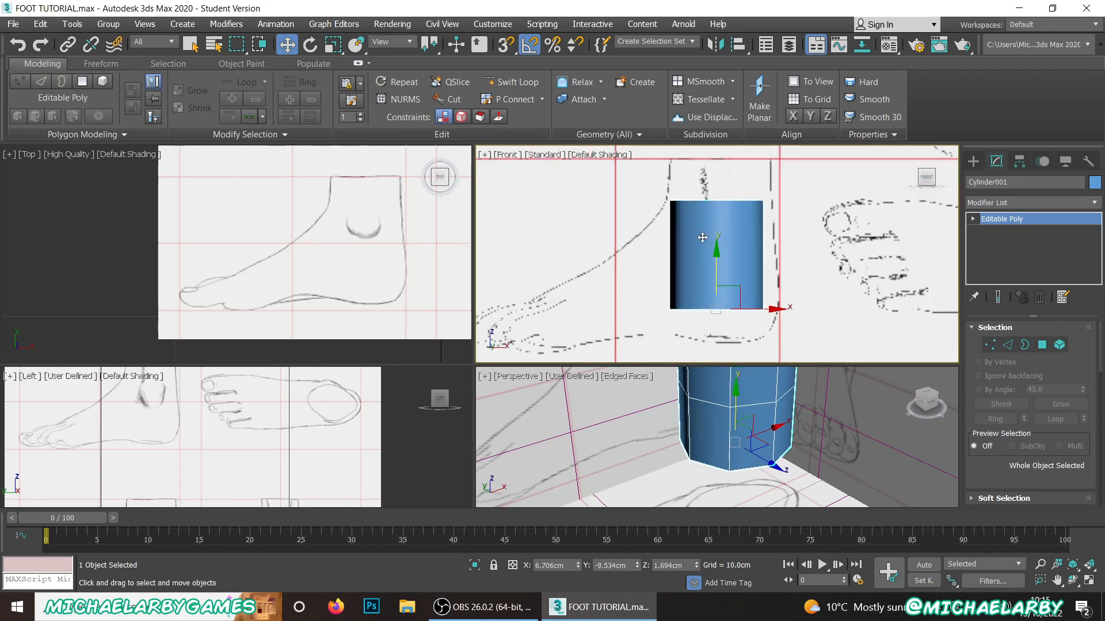
Step: Make the cylinder see-through and position it over the side-view heel at about X 6.86 cm, Z 0.83 cm
key("alt+x")
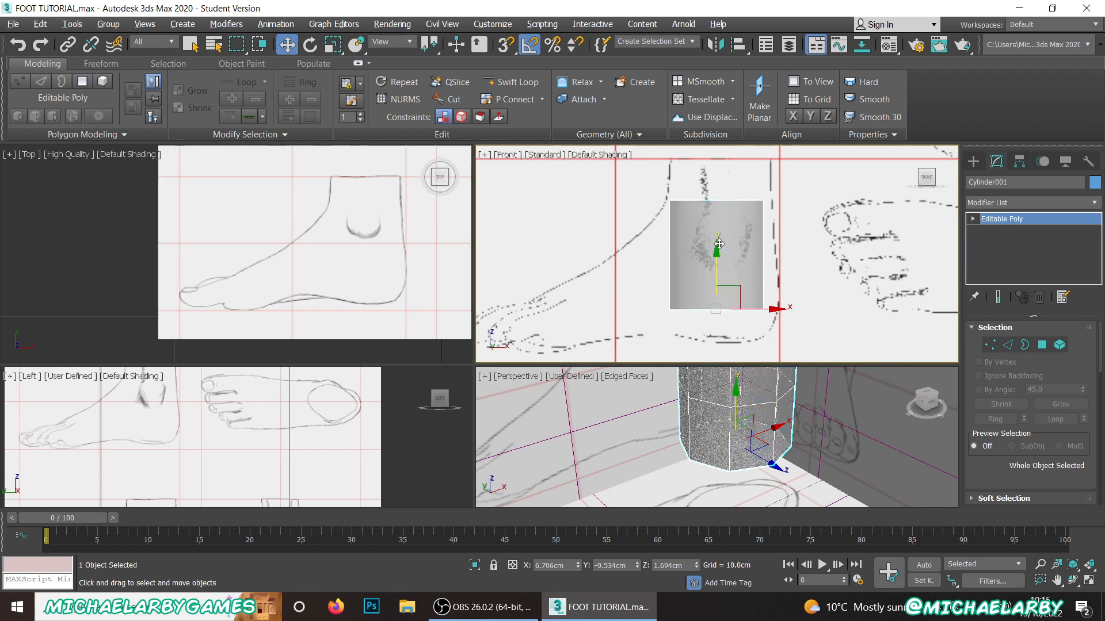
left_click_drag(716, 258, 716, 292)
left_click_drag(764, 344, 770, 344)
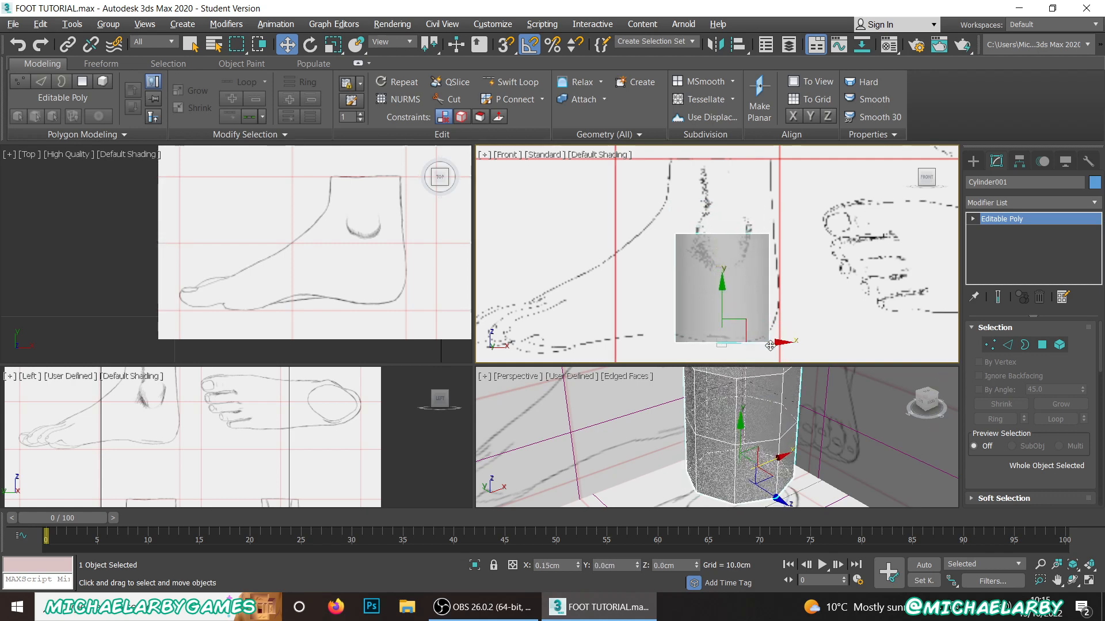
Step: Turn off Shadows and Ambient Occlusion in the Top viewport
scroll(212, 231, "down", 7)
scroll(278, 192, "up", 5)
scroll(263, 201, "up", 3)
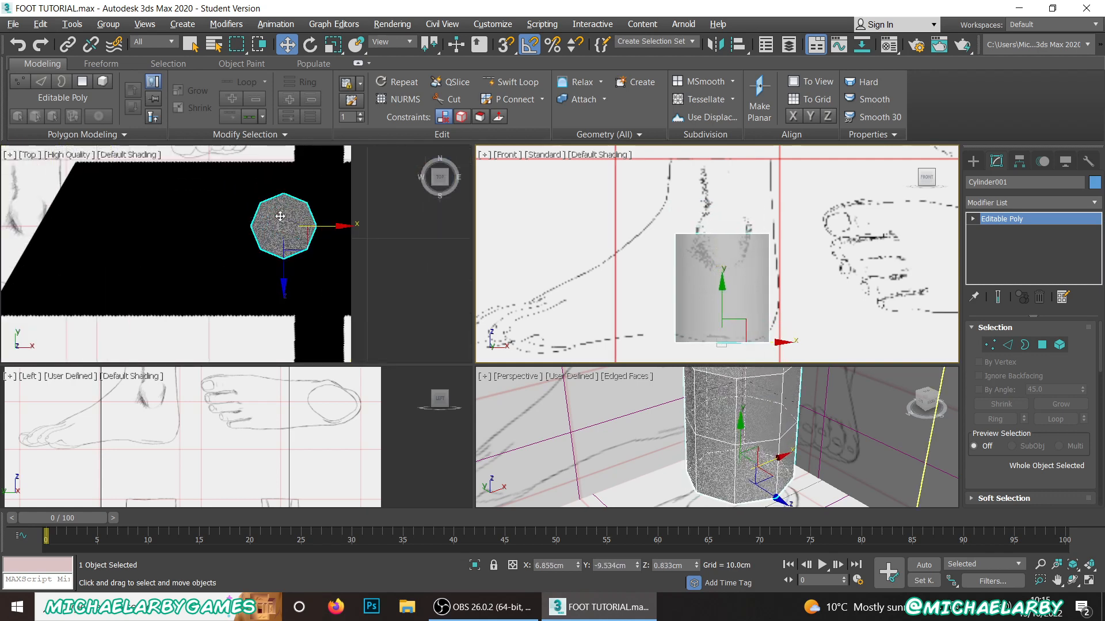
left_click(81, 154)
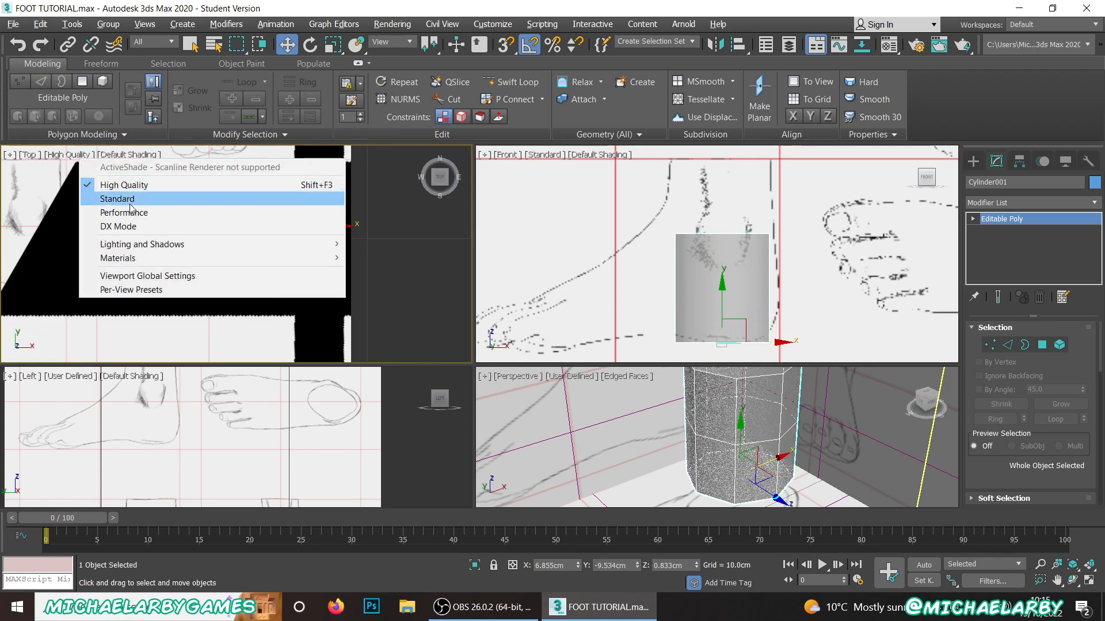
mouse_move(289, 247)
left_click(384, 290)
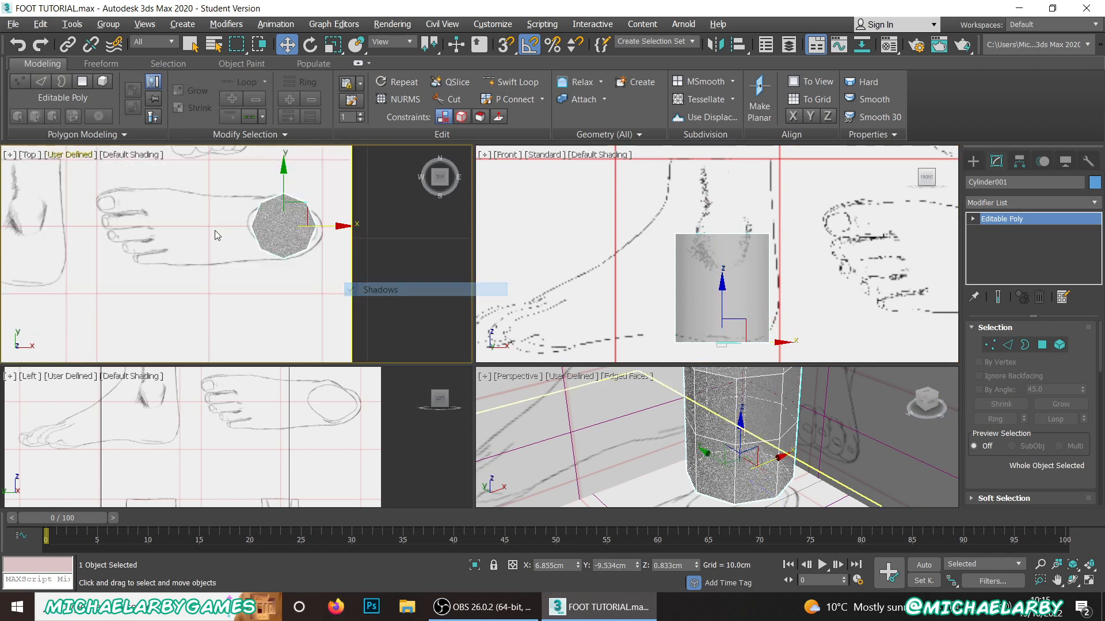
left_click(86, 155)
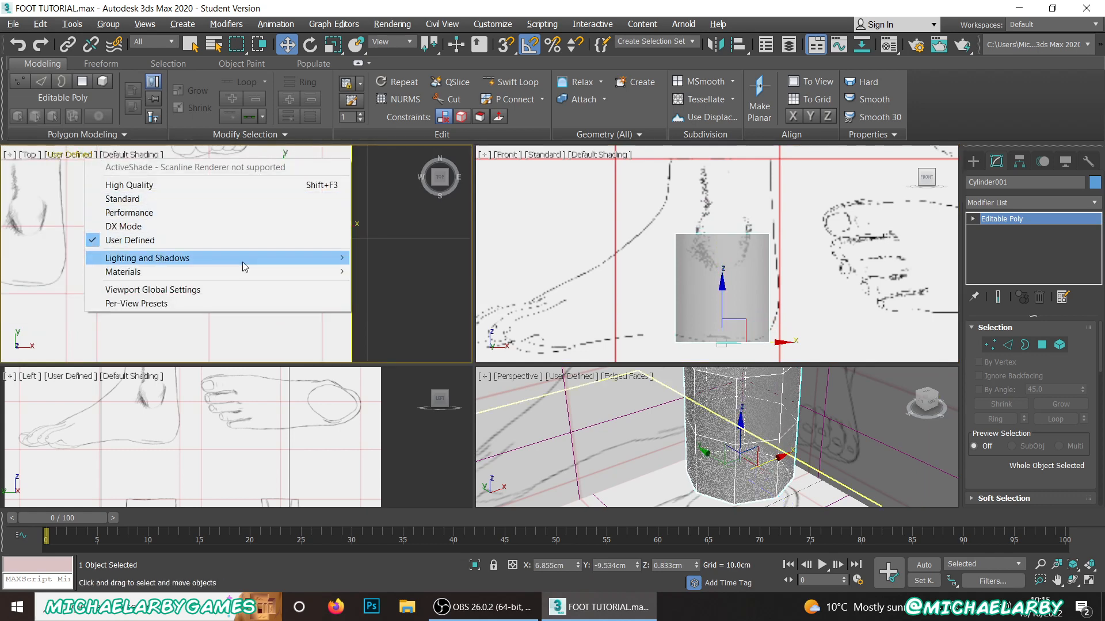
mouse_move(285, 260)
left_click(393, 318)
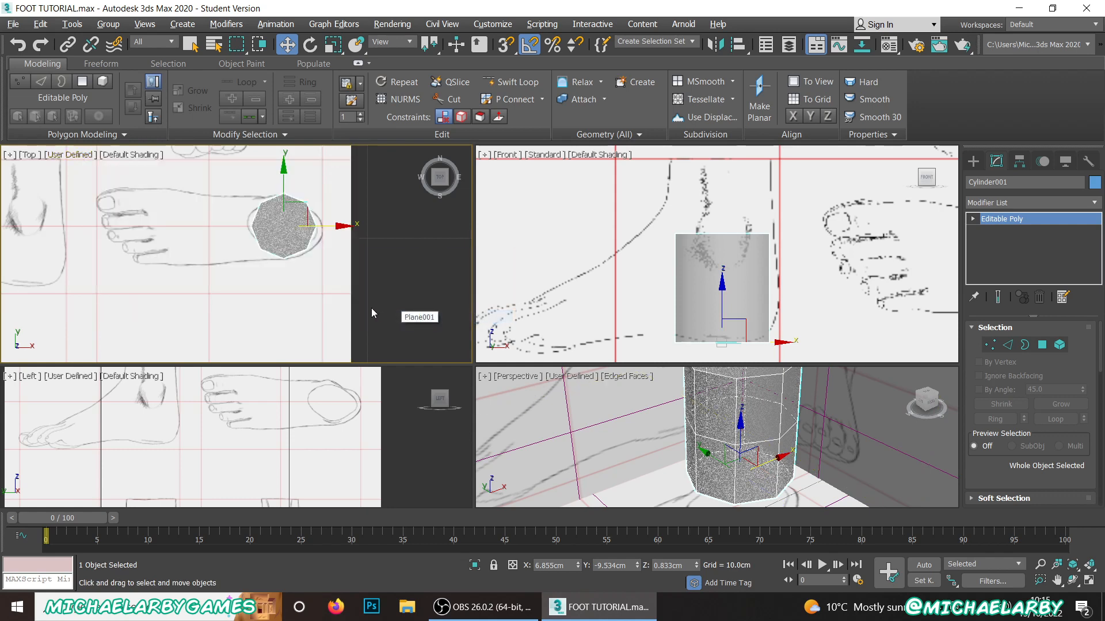
Step: Enlarge the Left and Perspective viewports and compare the cylinder with the heel sketches in the different views
scroll(279, 216, "up", 2)
scroll(289, 216, "down", 3)
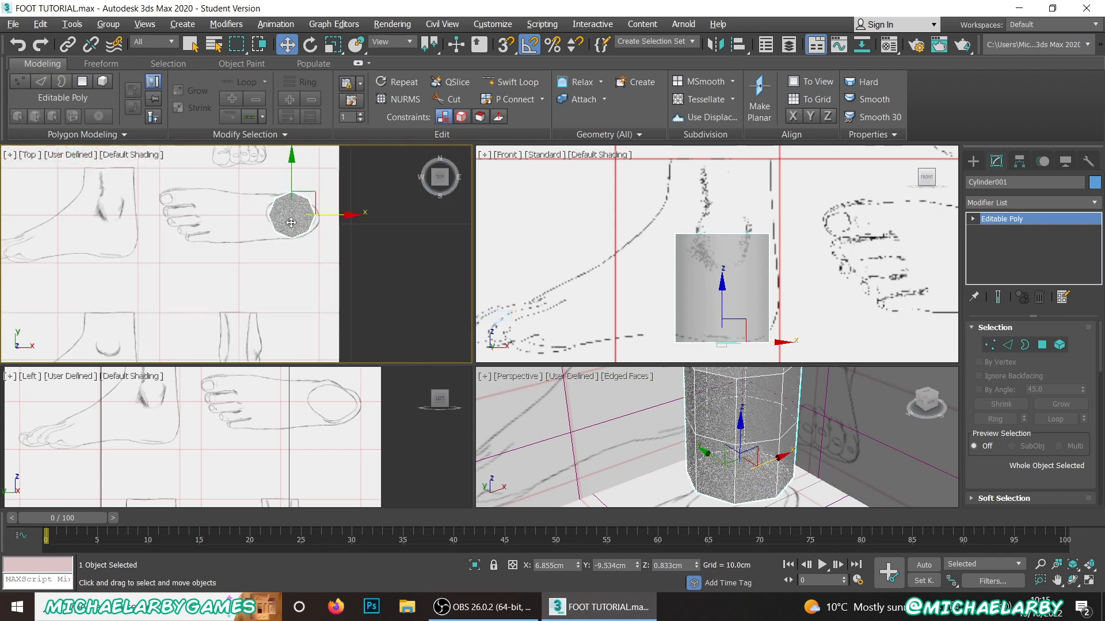
scroll(230, 412, "down", 5)
scroll(231, 412, "up", 8)
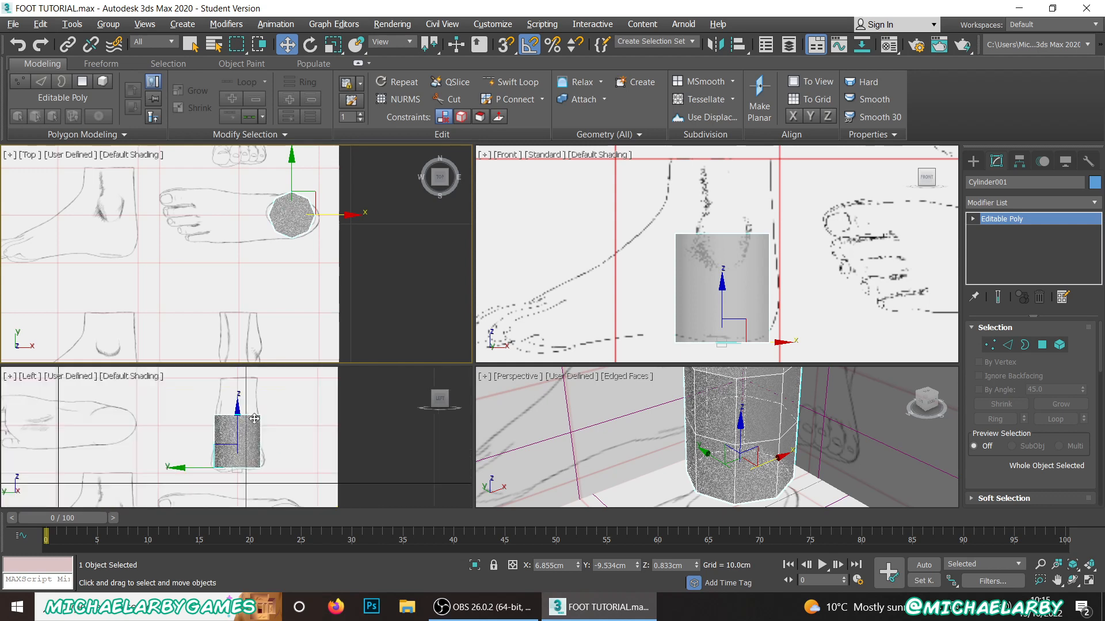
scroll(247, 416, "down", 2)
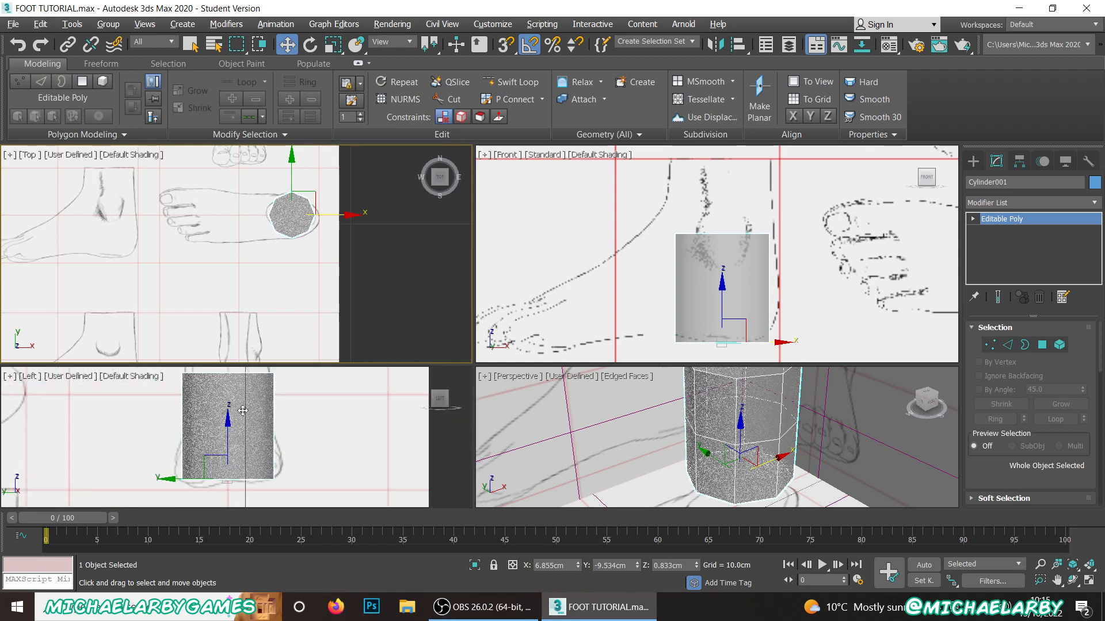
left_click_drag(247, 364, 254, 290)
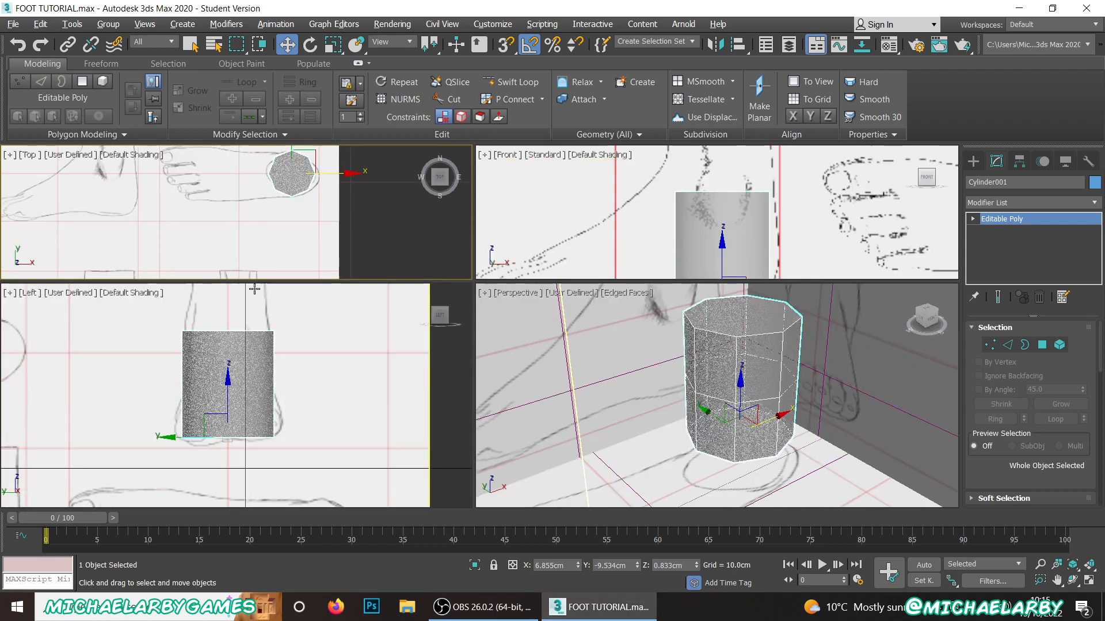
middle_click_drag(722, 337, 728, 351, "alt")
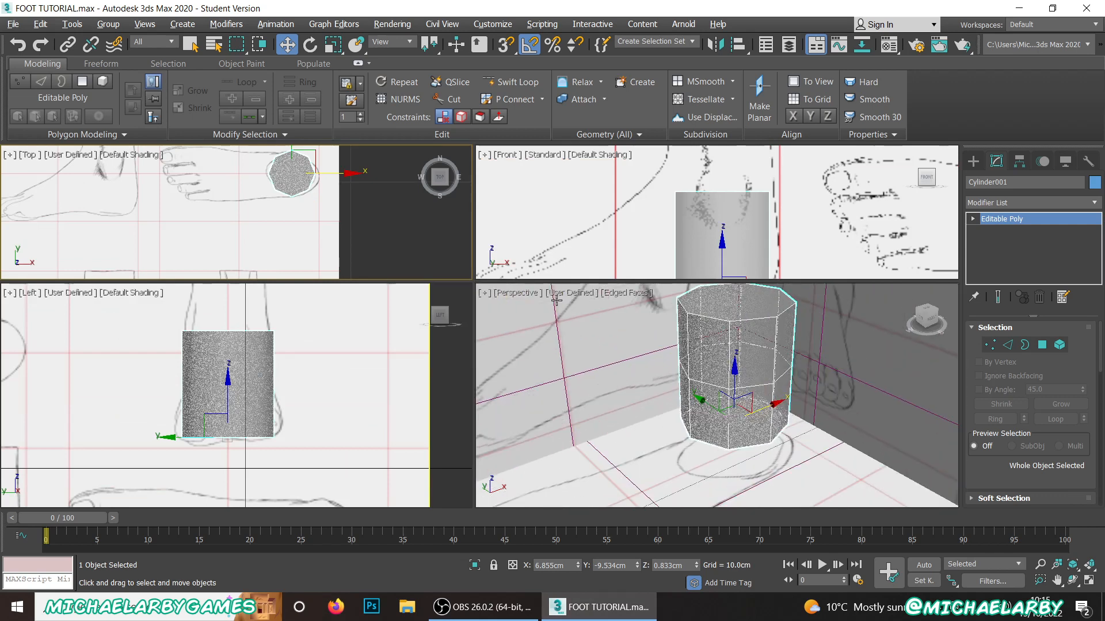
Step: Check the Lighting and Shadows settings of the Perspective and Left viewports
left_click(532, 294)
left_click(567, 295)
left_click(567, 294)
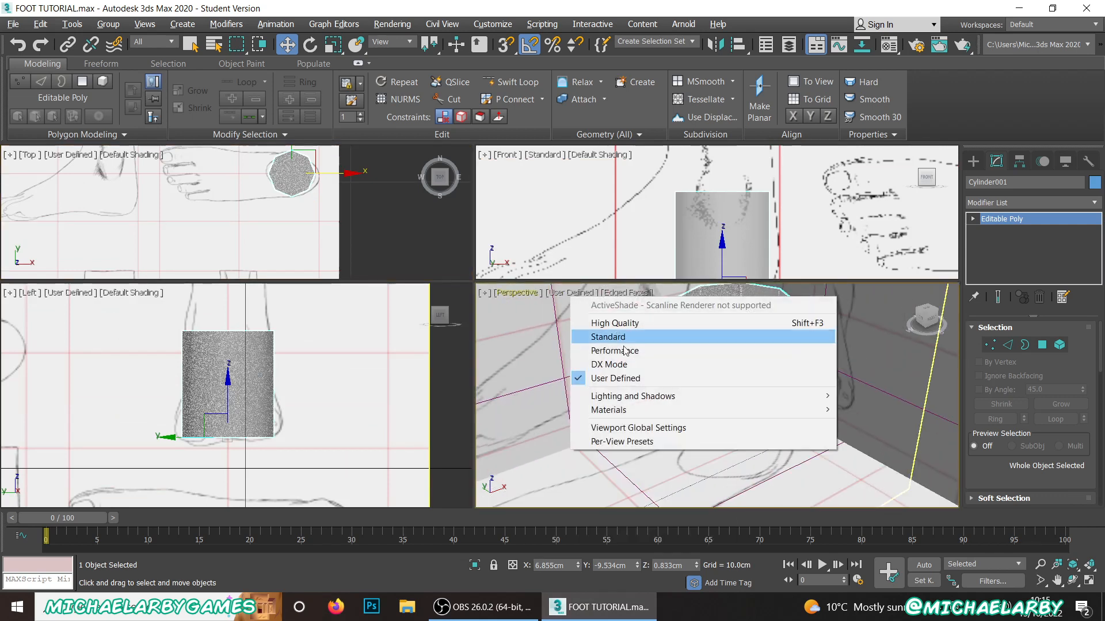
mouse_move(633, 402)
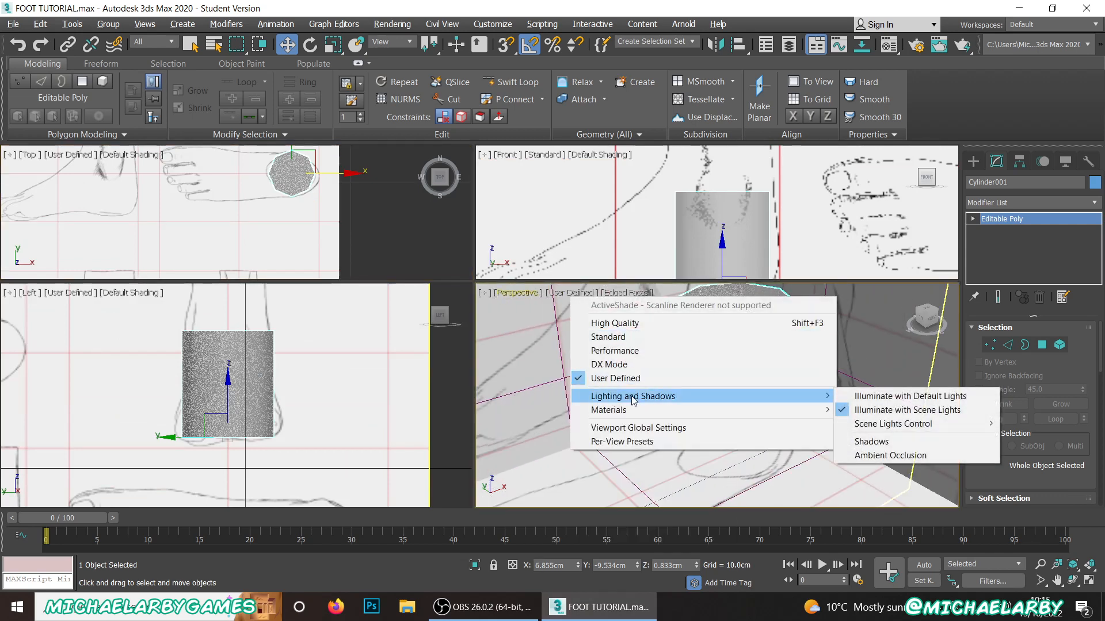
left_click(69, 292)
mouse_move(209, 397)
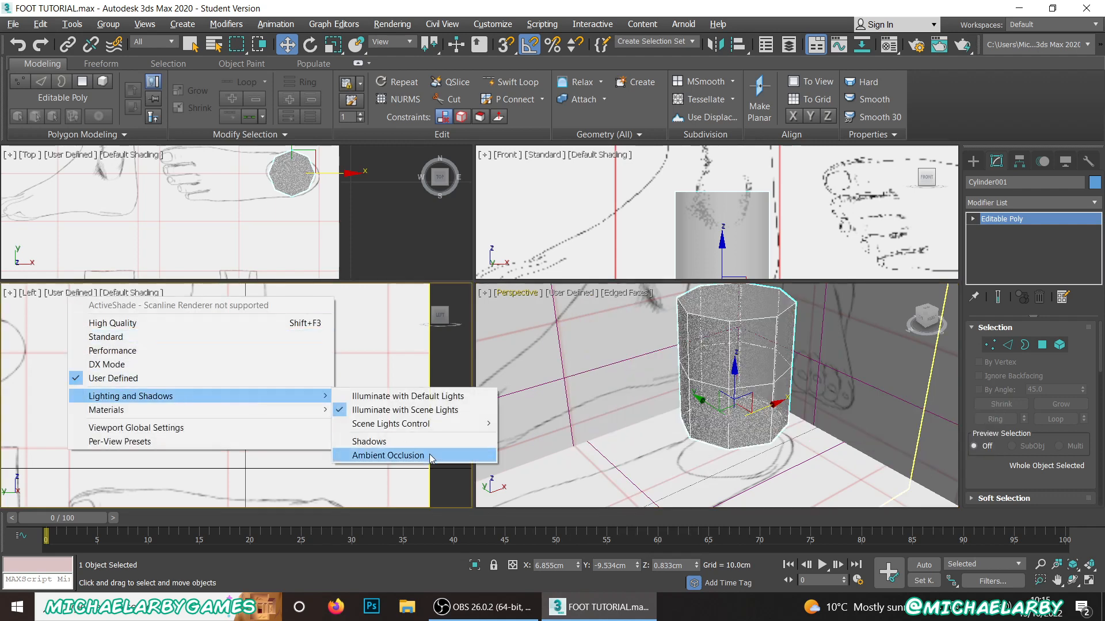
left_click(443, 246)
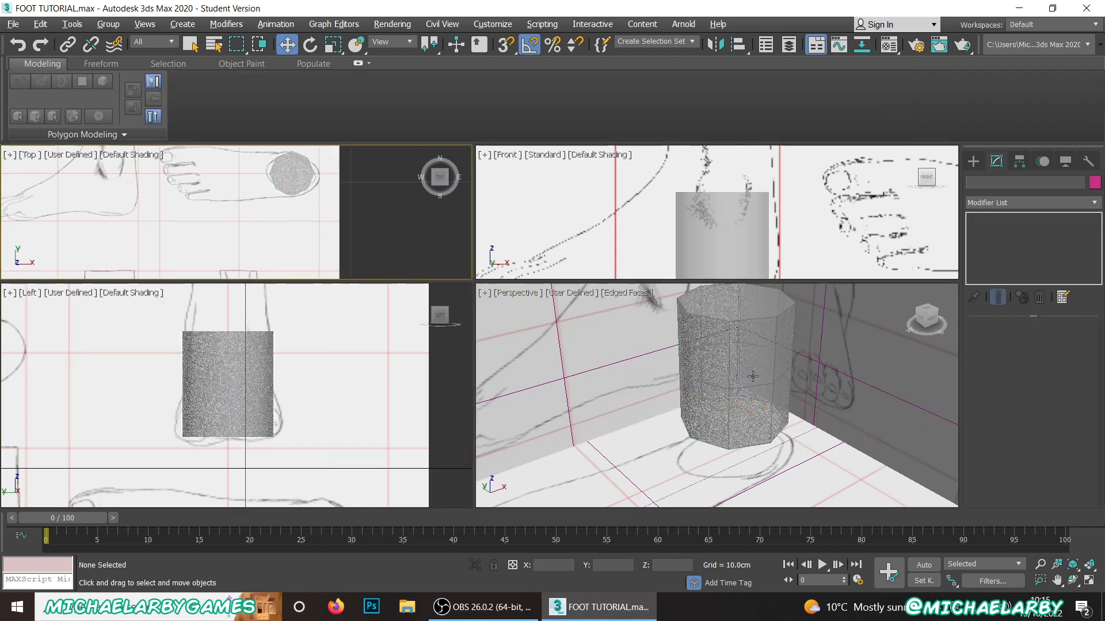
Step: Select the cylinder and switch to vertex editing
left_click(730, 349)
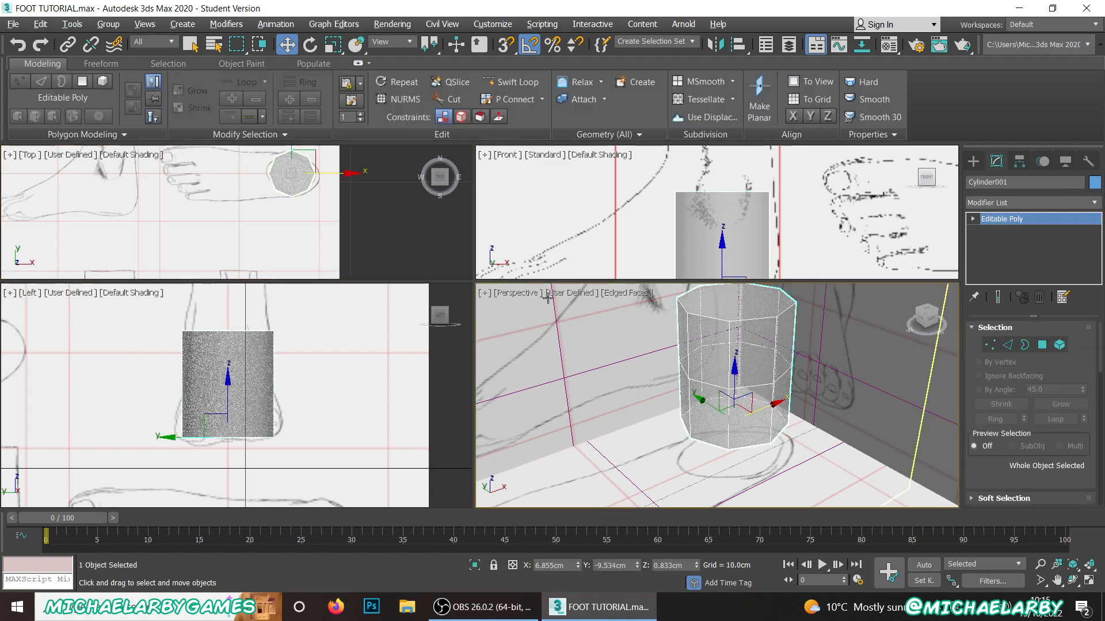
scroll(711, 357, "down", 3)
mouse_move(728, 386)
middle_mouse_down("alt")
mouse_move(697, 344)
mouse_move(733, 403)
middle_mouse_up("alt")
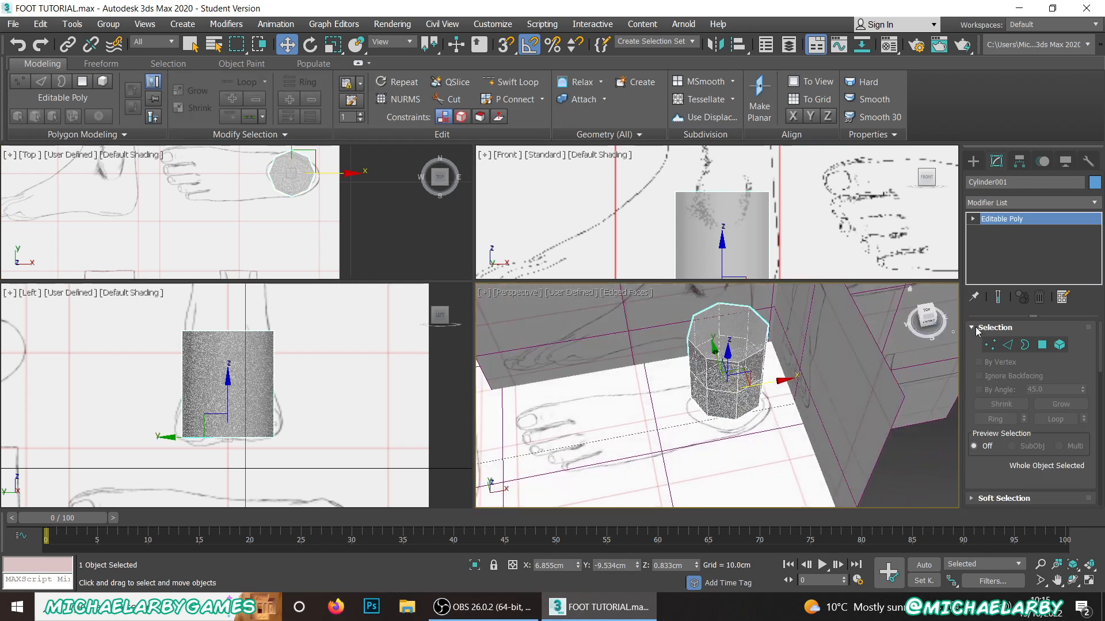
left_click(990, 345)
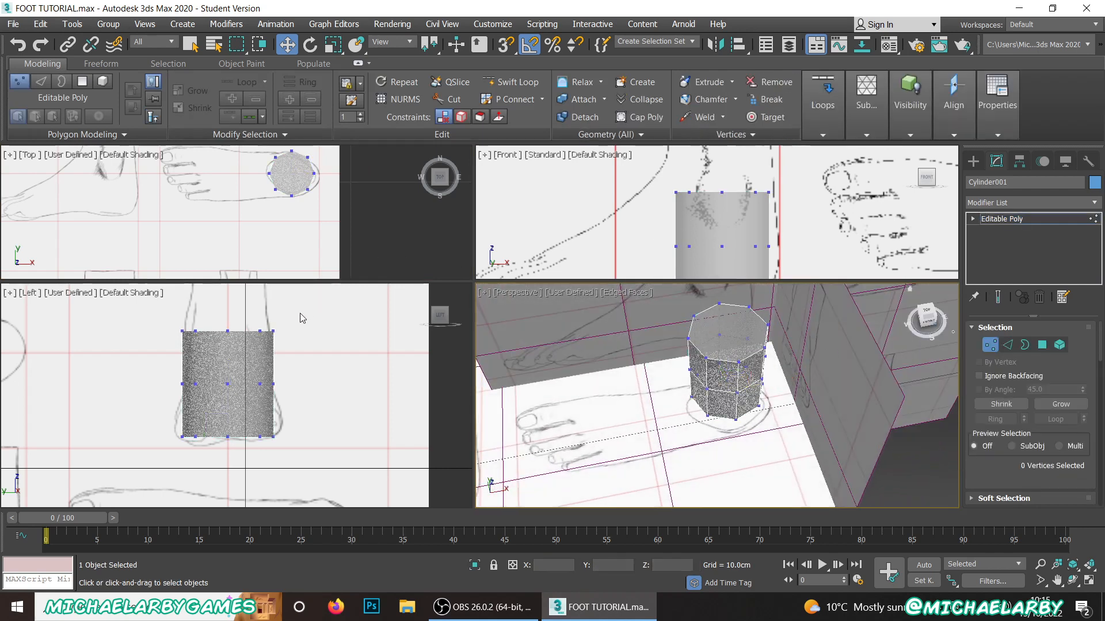
Step: Show Edged Faces in the Left, Top and Front viewports
middle_click_drag(291, 323, 299, 337)
key("F4")
scroll(292, 266, "down", 3)
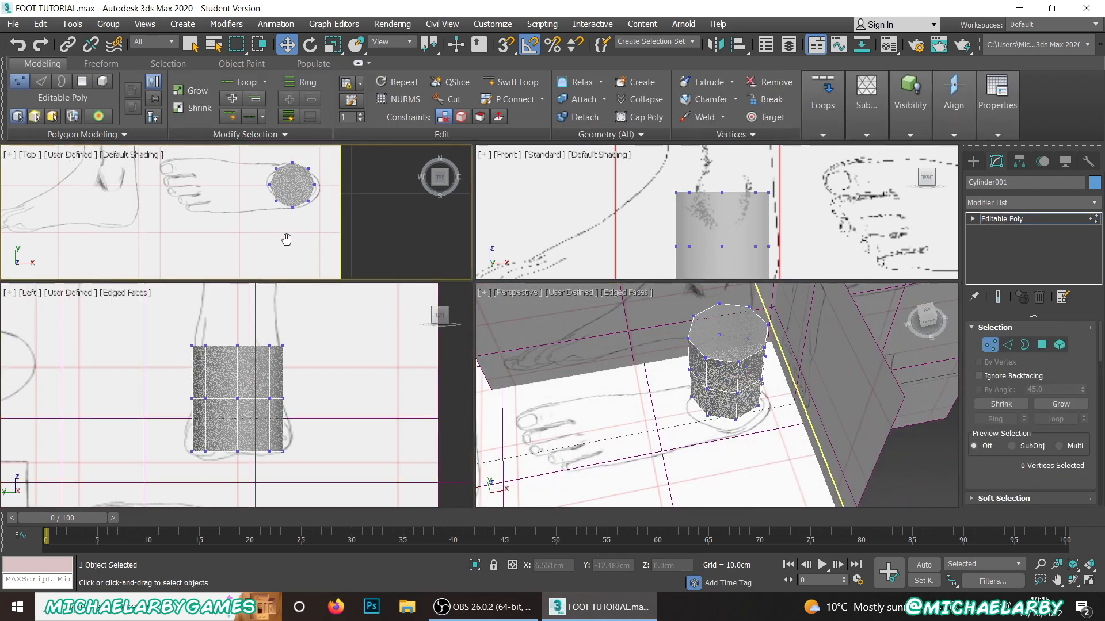
key("F4")
middle_click_drag(685, 219, 651, 220)
key("F4")
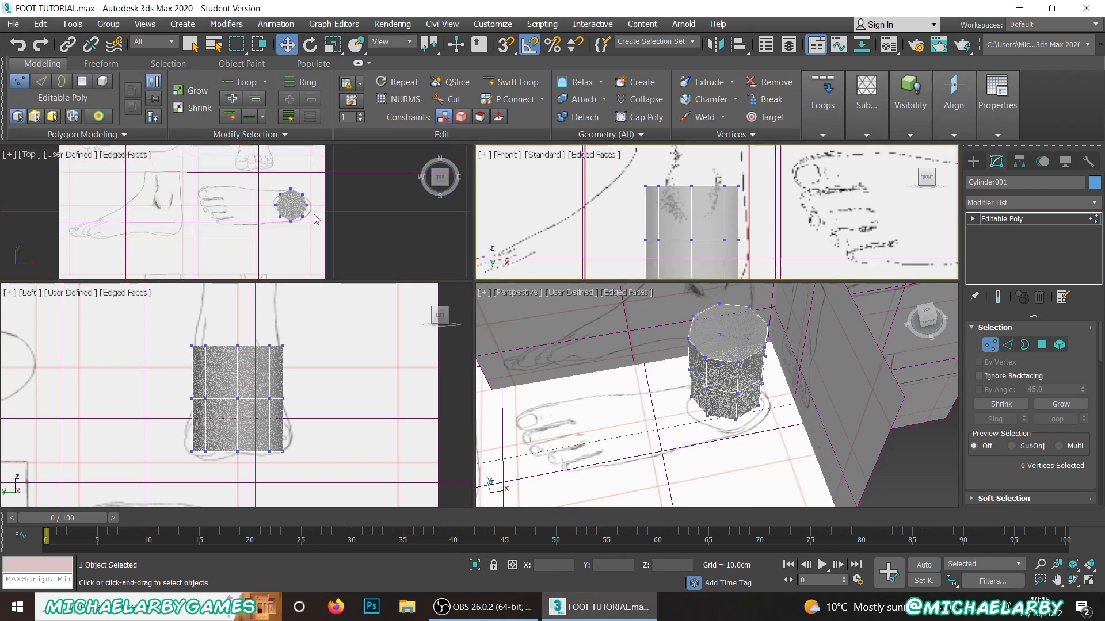
Step: Move the two corner vertex columns on the cylinder's toe-facing side to about X 5.66 cm to flatten that side
scroll(315, 219, "up", 5)
left_click_drag(240, 180, 254, 164)
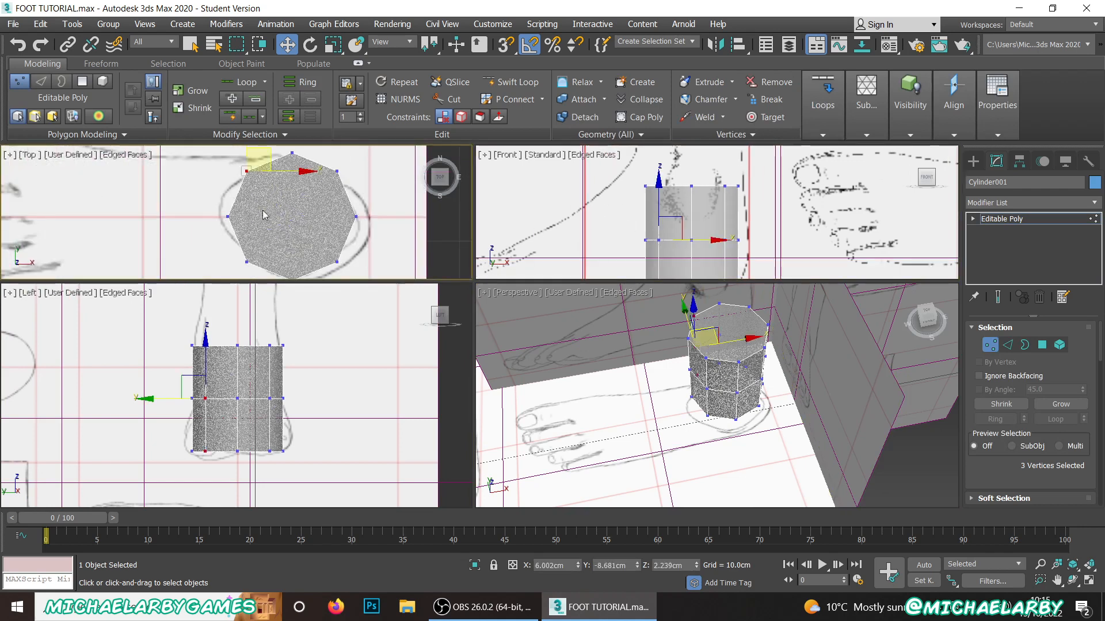
mouse_move(279, 250)
left_mouse_down("ctrl")
mouse_move(281, 223)
mouse_move(275, 234)
left_mouse_up("ctrl")
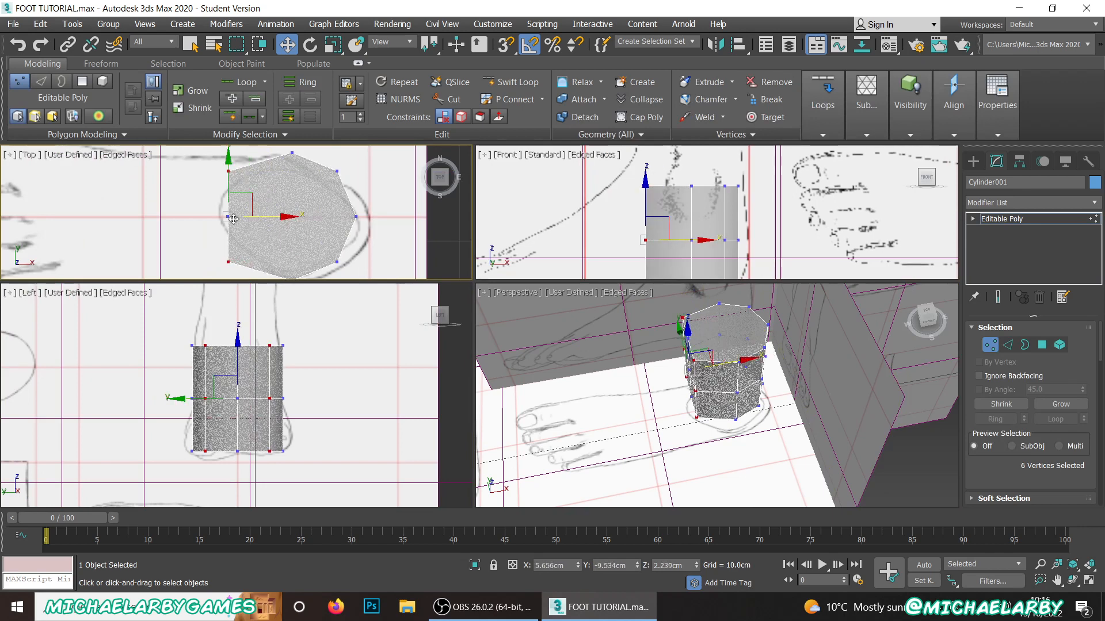
scroll(199, 181, "down", 2)
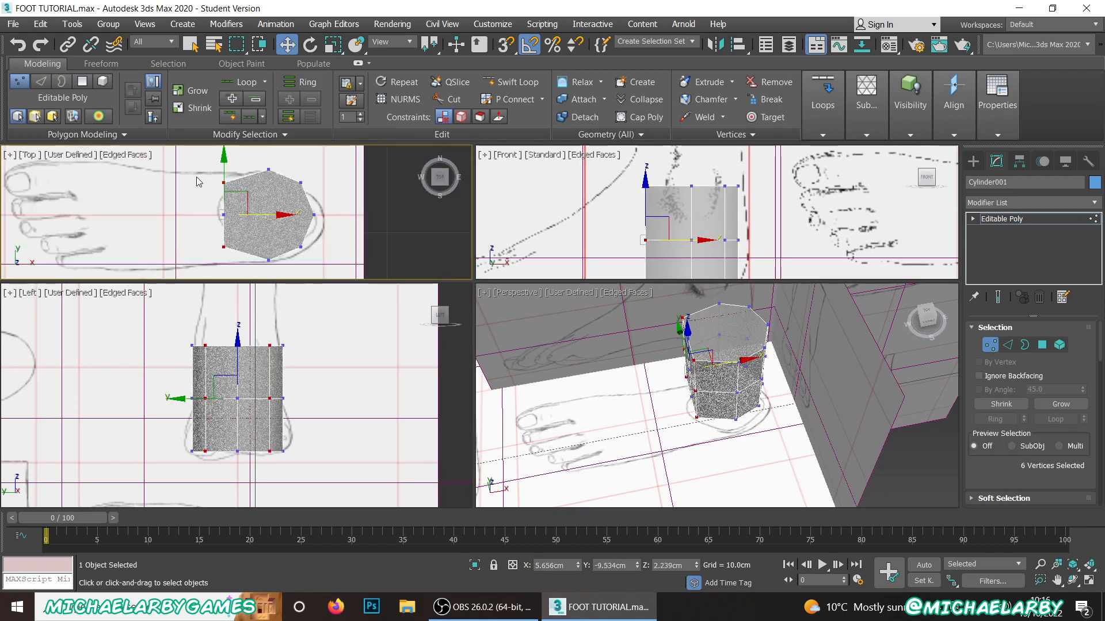
Step: Scale the flattened side's nine vertices to about 138% along Y so it spans the cylinder's full width
left_click(332, 44)
left_click_drag(223, 196, 223, 148)
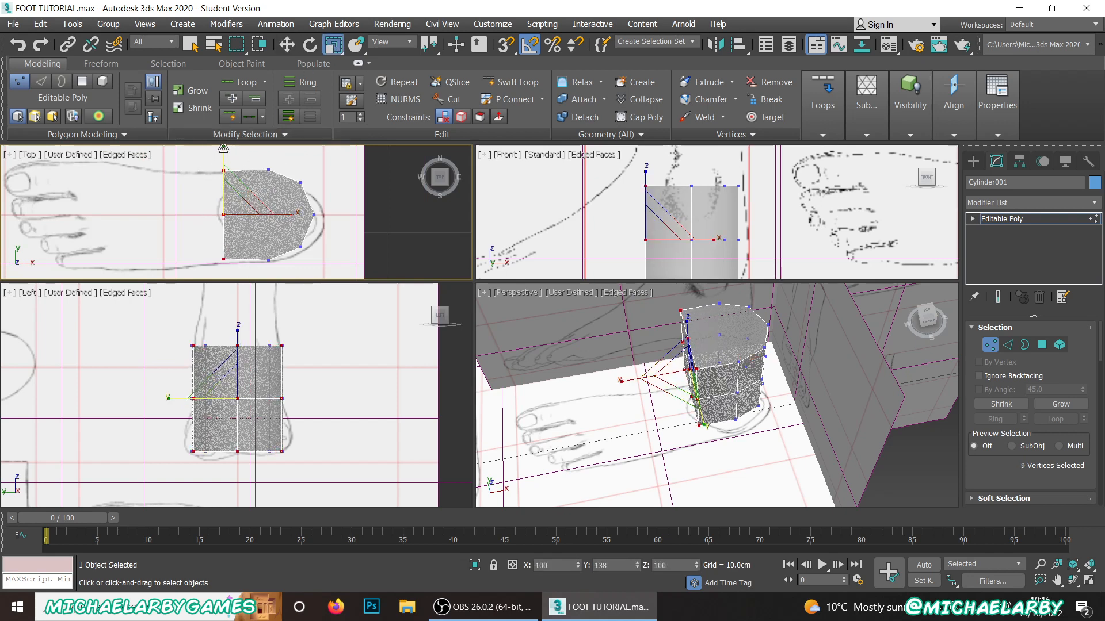
scroll(256, 229, "down", 2)
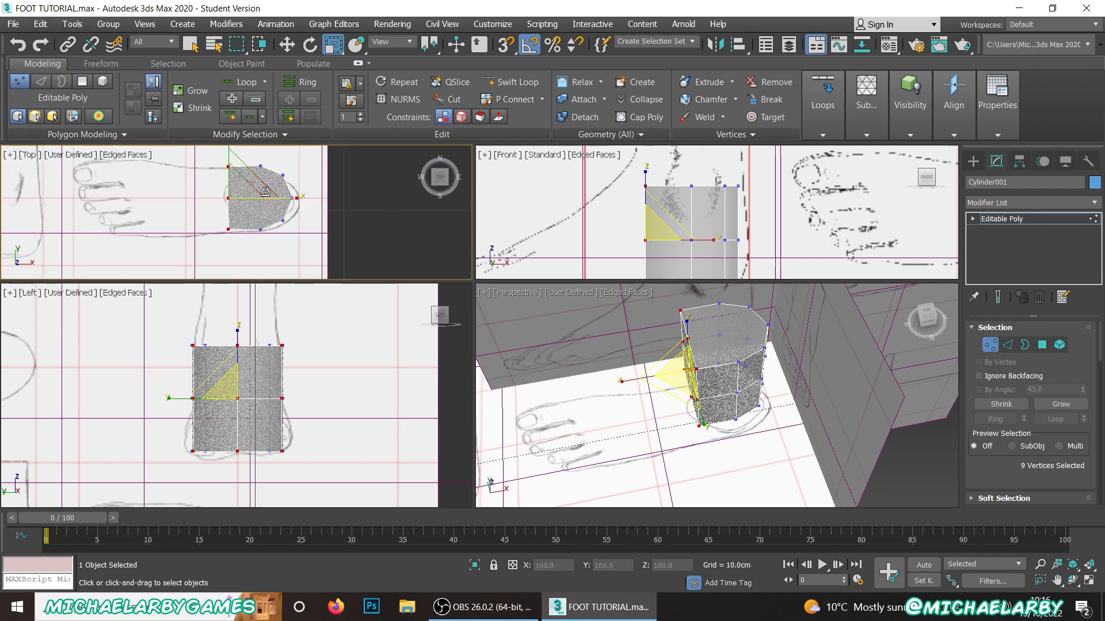
Step: Switch to polygon editing with the Move tool and select the four polygons of the flattened toe-facing side
left_click(292, 49)
left_click(1042, 346)
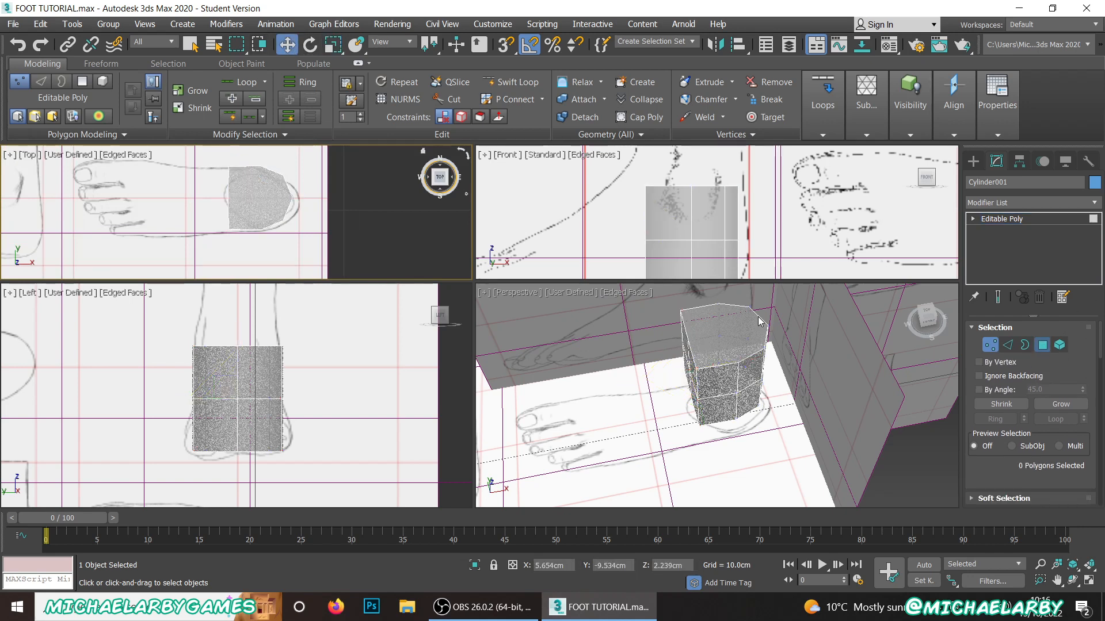
scroll(753, 331, "up", 8)
scroll(746, 355, "down", 3)
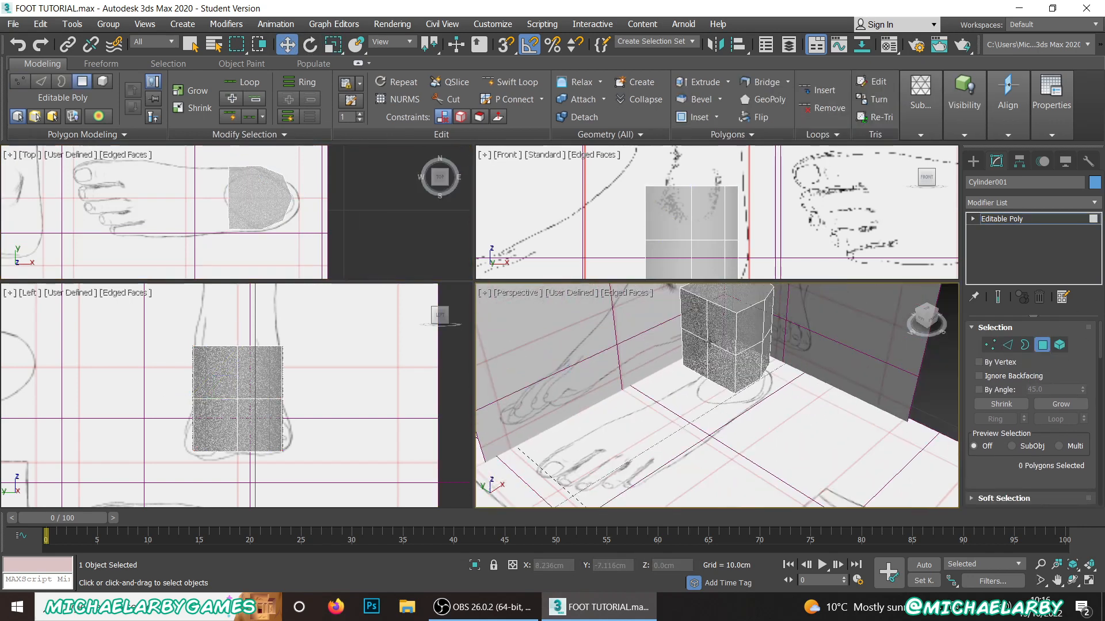
left_click(727, 325)
left_click(690, 314, "ctrl")
left_click(695, 360, "ctrl")
left_click(726, 361, "ctrl")
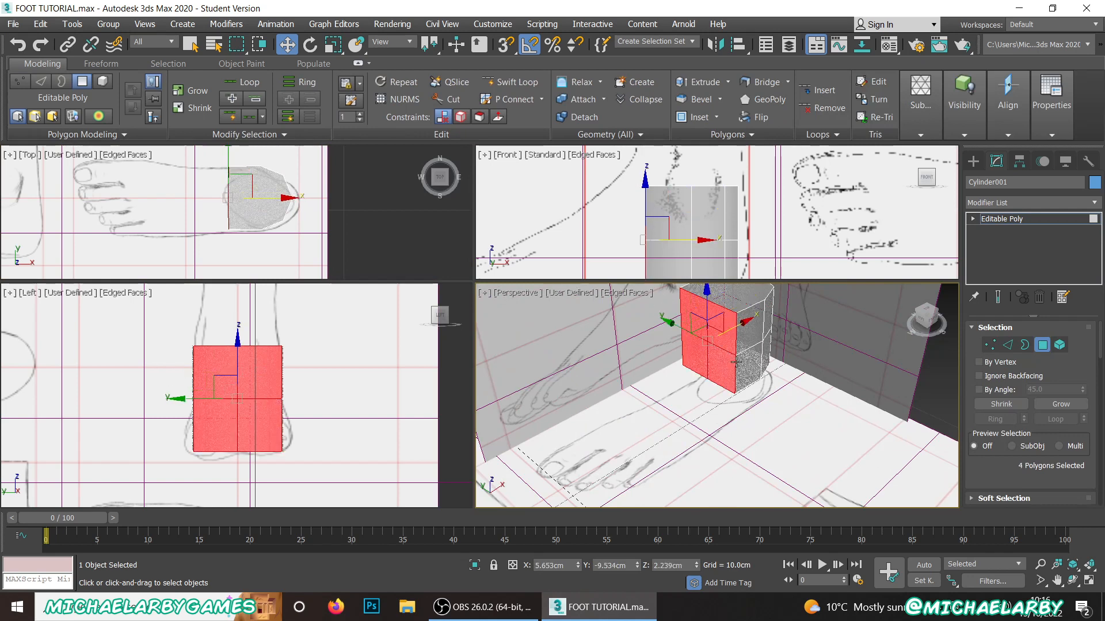
scroll(727, 361, "up", 4)
scroll(1043, 392, "down", 2)
scroll(1043, 392, "down", 3)
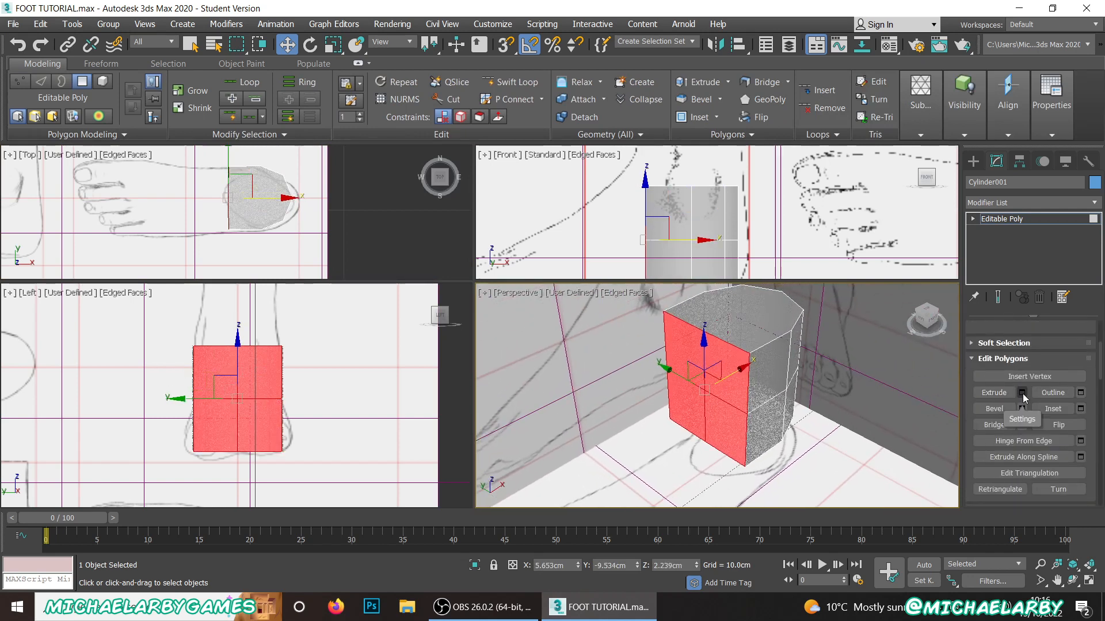
Step: Extrude the four selected toe-side polygons by 1.498 cm
left_click(1023, 393)
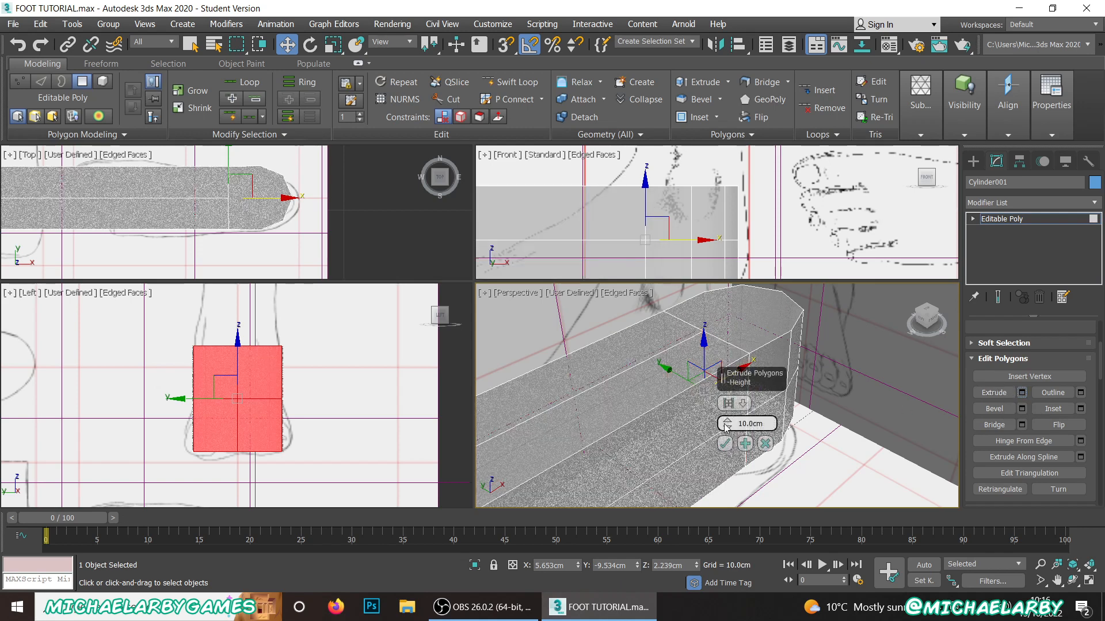
left_click_drag(729, 430, 729, 452)
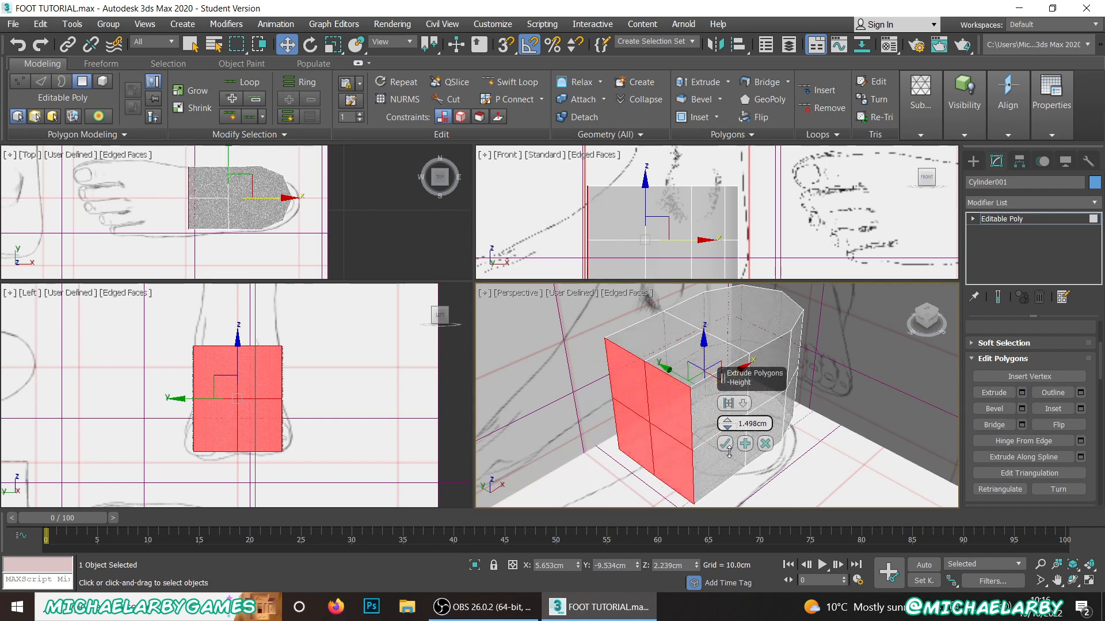
left_click(724, 443)
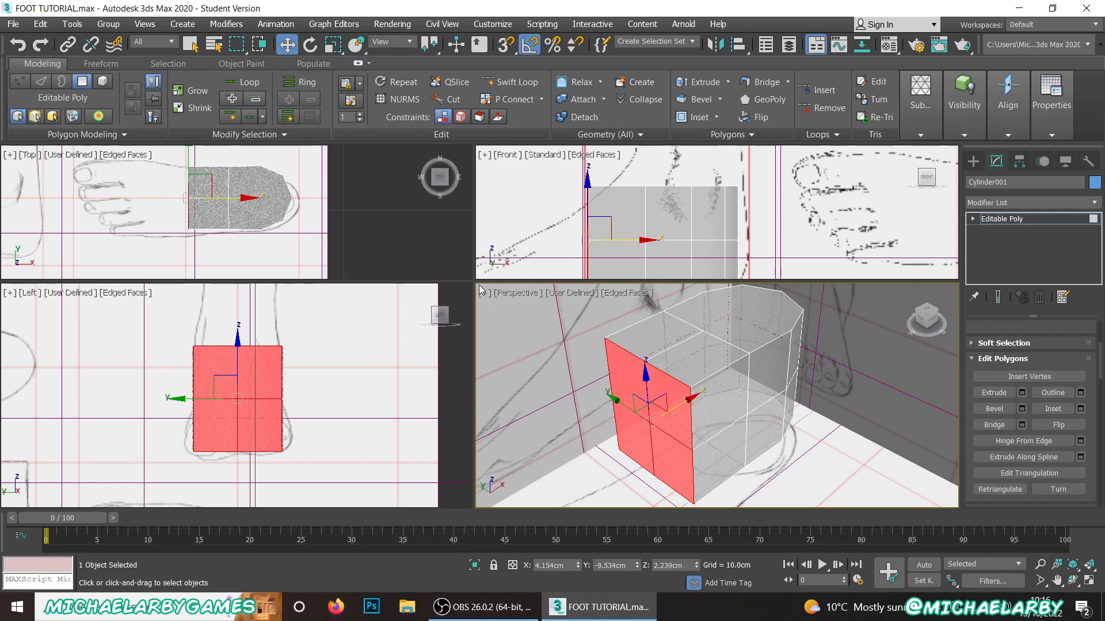
Step: Switch to vertex editing and lower the top vertices at the toe-side end onto the instep outline in the Front view
left_click_drag(481, 280, 483, 298)
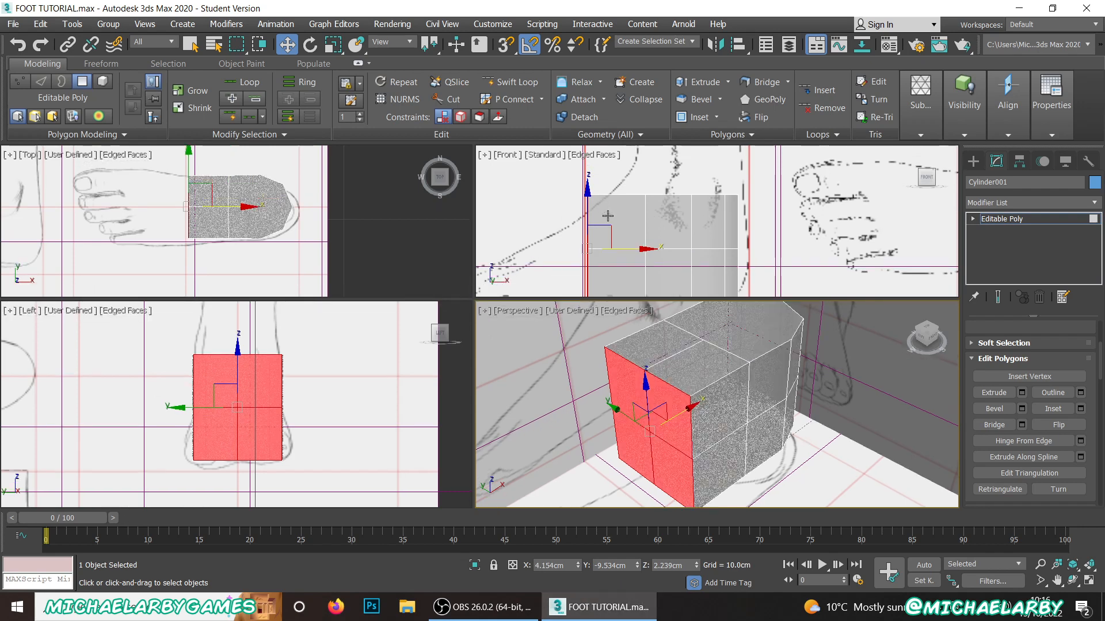
scroll(1024, 365, "up", 3)
left_click(991, 345)
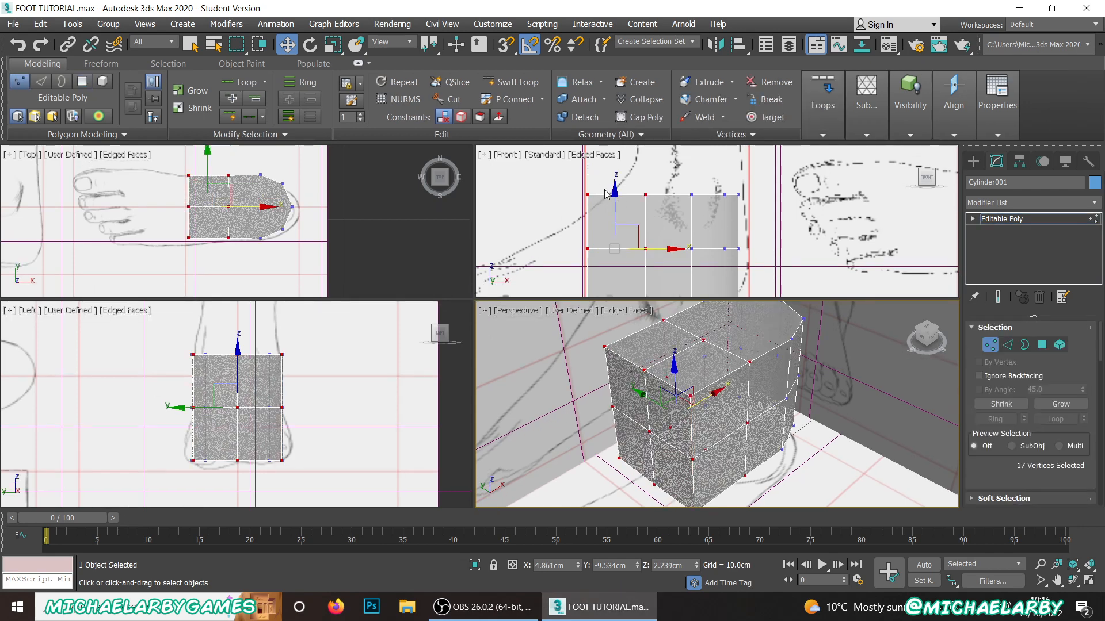
left_click_drag(559, 172, 610, 221)
left_click_drag(586, 167, 587, 186)
Step: Select the eight remaining top vertices around the ankle and raise them to about Z 4.455 cm
left_click_drag(766, 226, 766, 226)
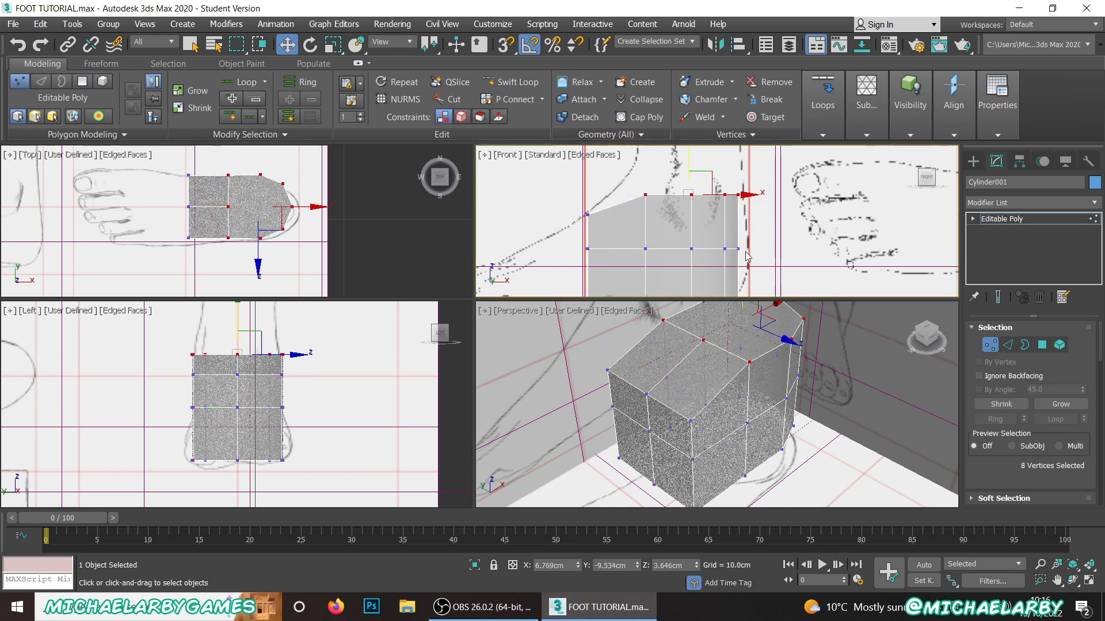
middle_click_drag(687, 155, 685, 213)
left_click_drag(687, 205, 687, 156)
scroll(719, 253, "down", 3)
scroll(719, 253, "up", 2)
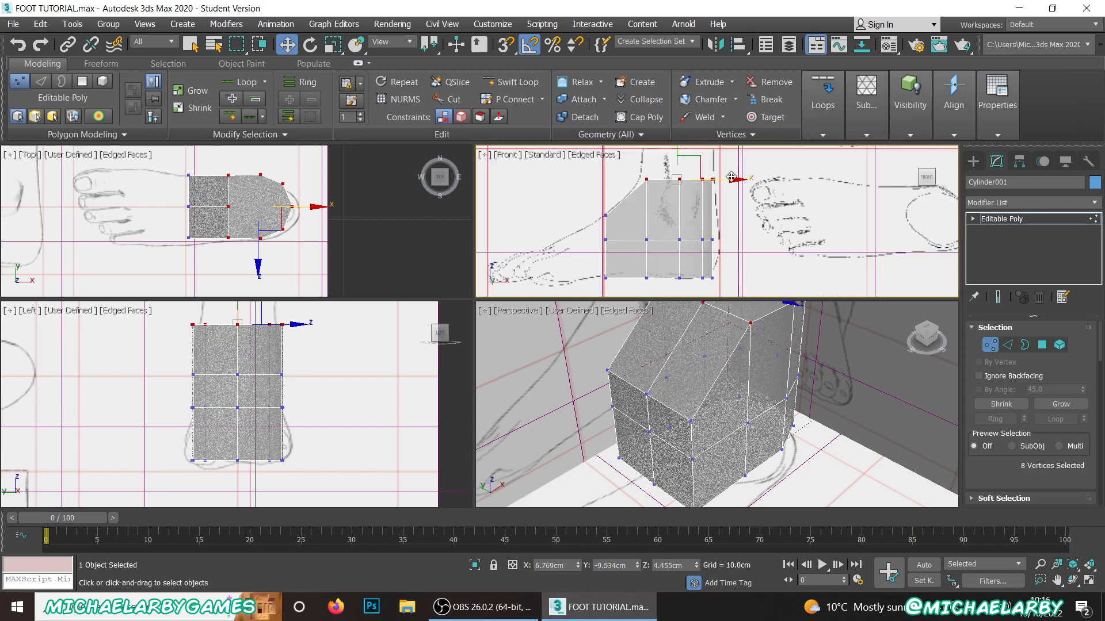
Step: Shift the heel-side vertex columns back toward the heel outline and push their middle row out to about X 7.82 cm
left_click(748, 166)
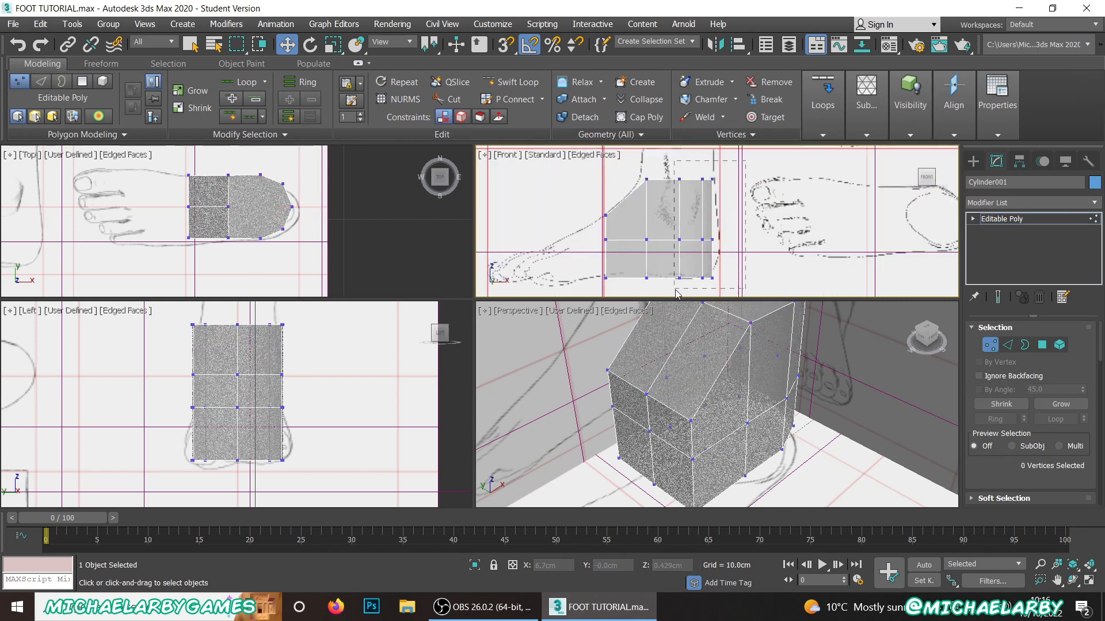
left_click_drag(677, 293, 677, 292)
left_click_drag(742, 232, 747, 233)
left_click(746, 242)
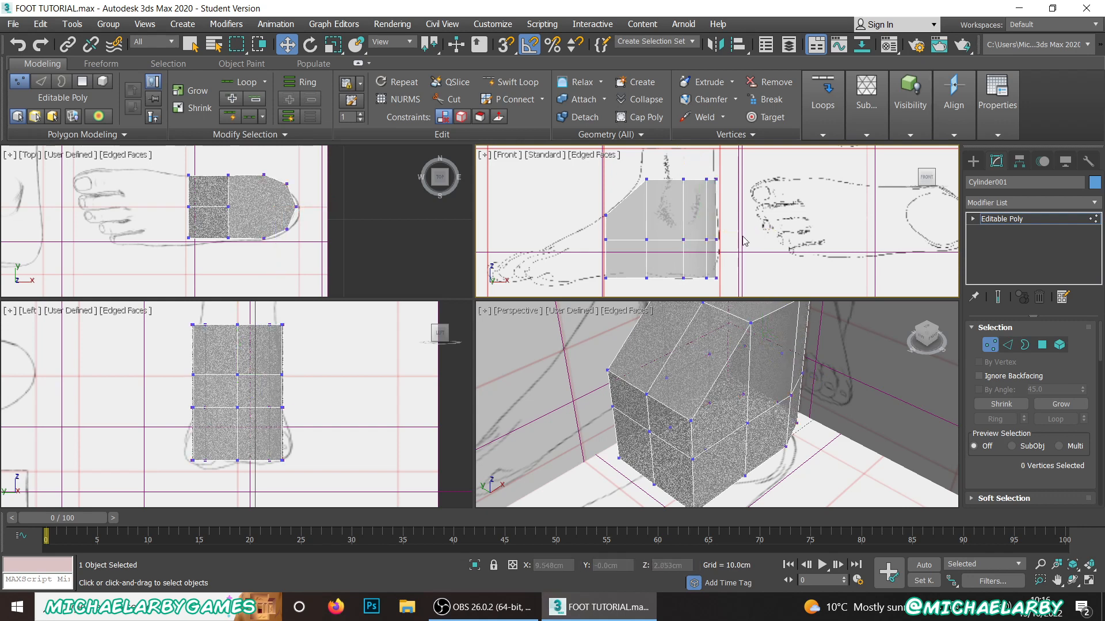
left_click_drag(670, 248, 737, 239)
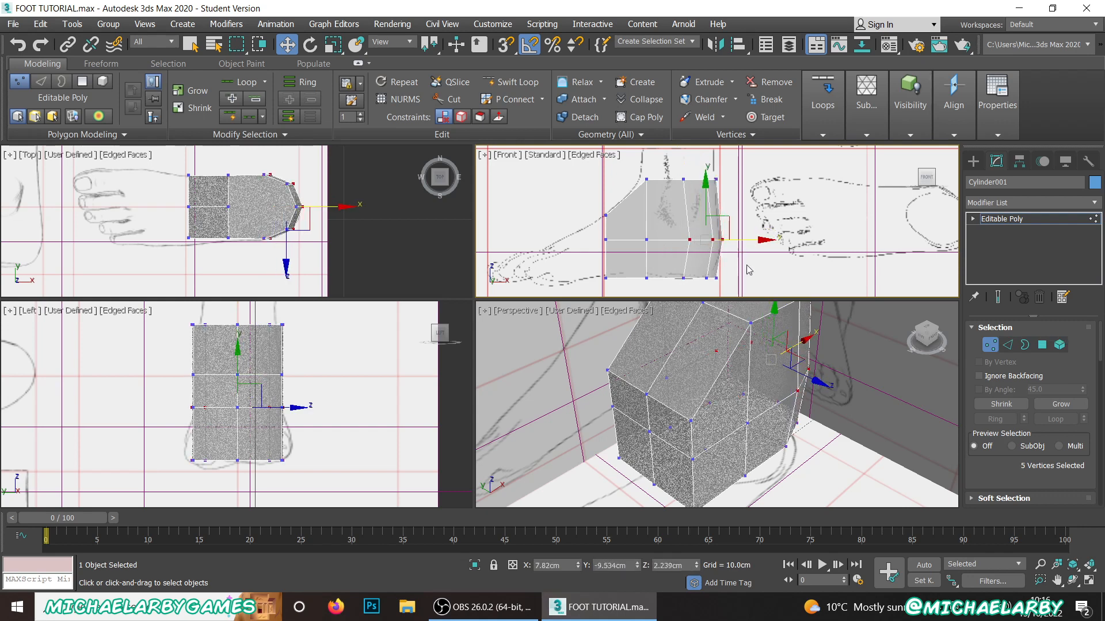
left_click(755, 276)
Step: Slope the middle row downward toward the toes by lowering its five front vertices, with the three frontmost down to about Z 1.846 cm
left_click_drag(613, 245, 613, 246)
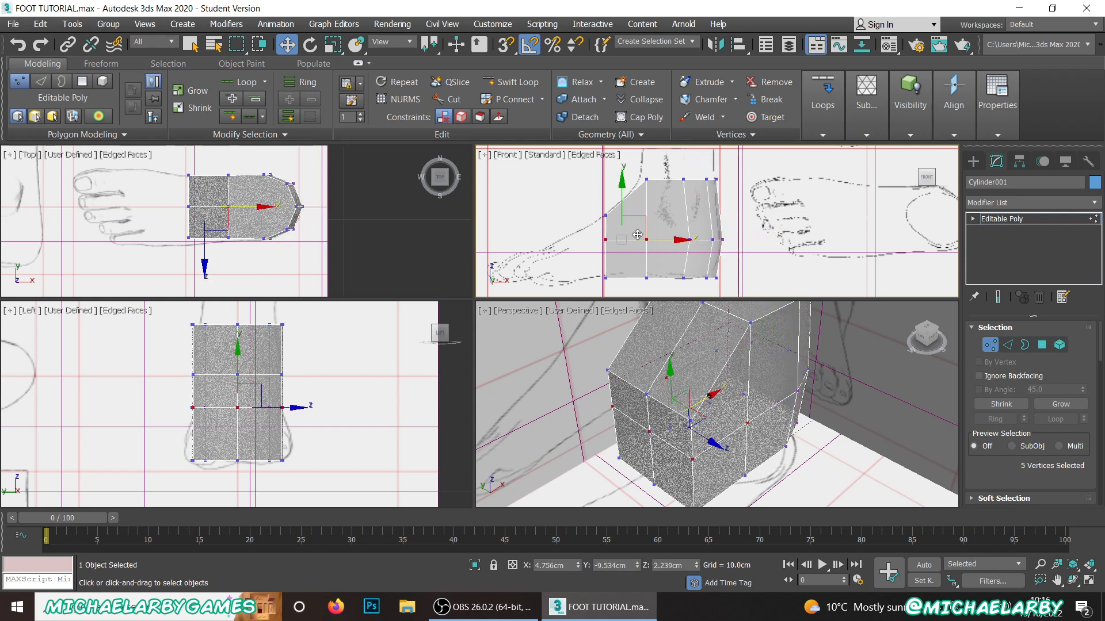
left_click_drag(620, 197, 620, 203)
left_click(585, 234)
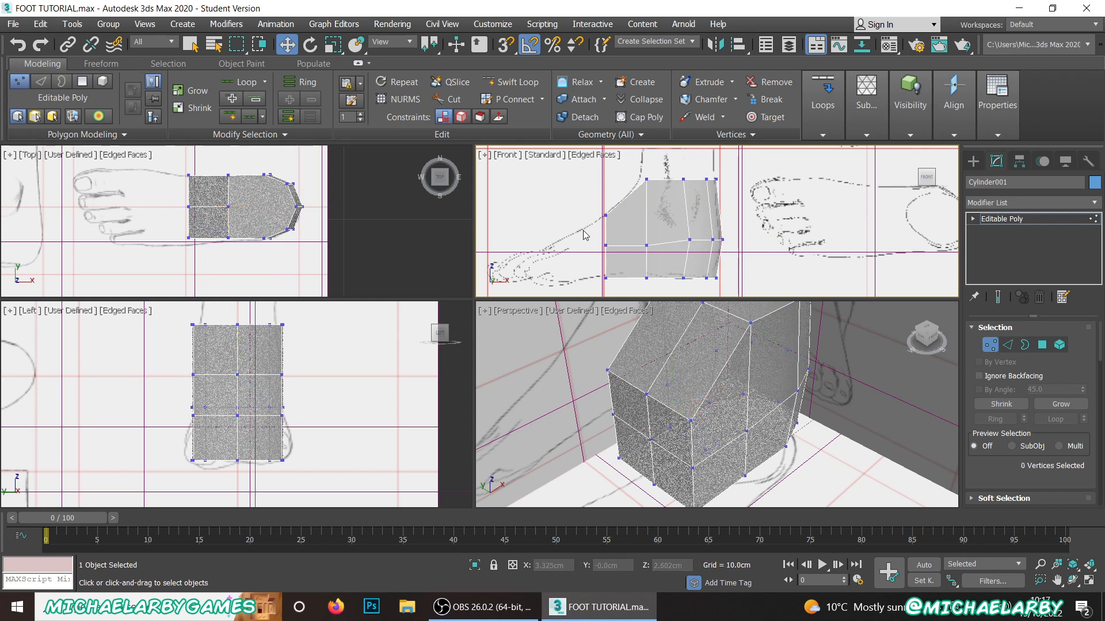
left_click_drag(613, 259, 613, 259)
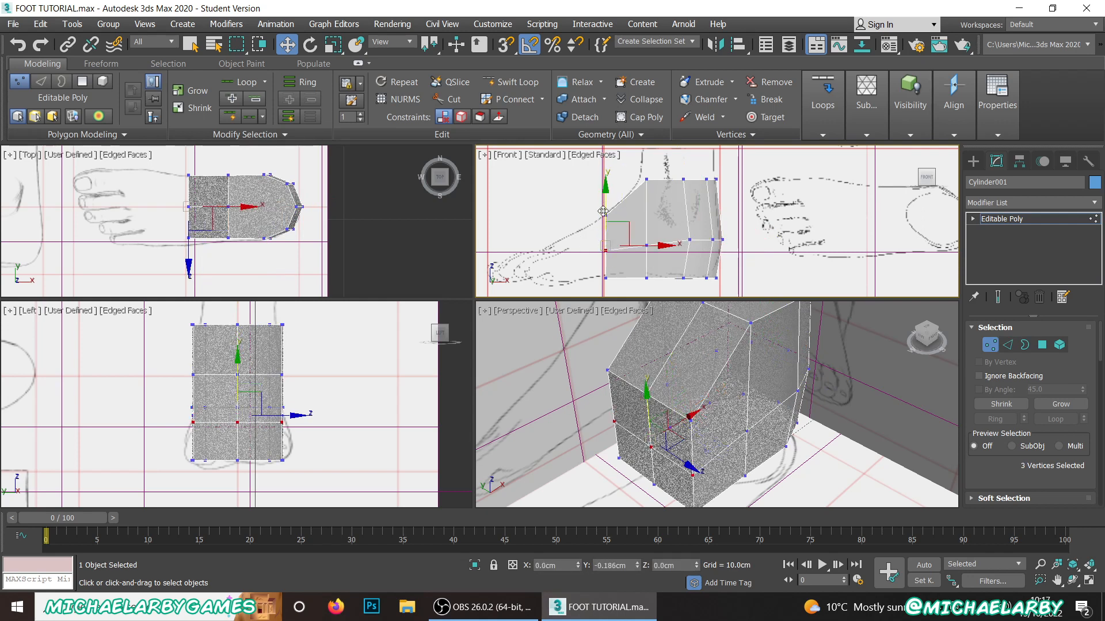
left_click_drag(603, 211, 603, 211)
scroll(228, 217, "up", 2)
scroll(229, 216, "down", 2)
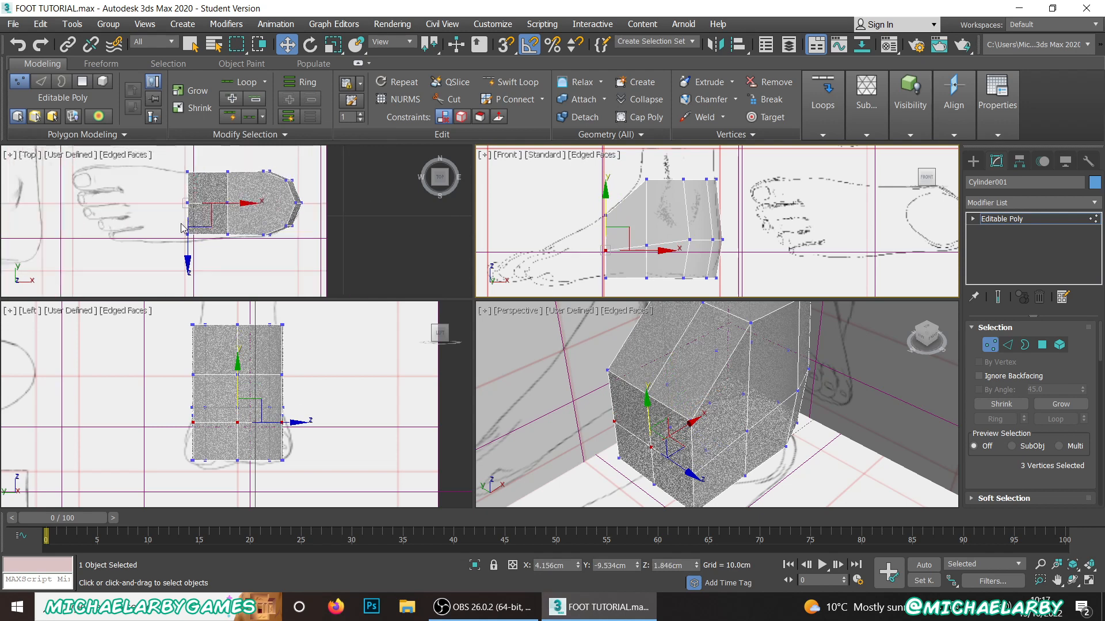
scroll(180, 224, "up", 2)
scroll(180, 224, "down", 2)
Step: Shift the toe-side end's middle and little-toe-side vertices outward to about Y -10.382 cm to match the foot outline in the Top view
left_click(169, 224)
left_click(163, 192)
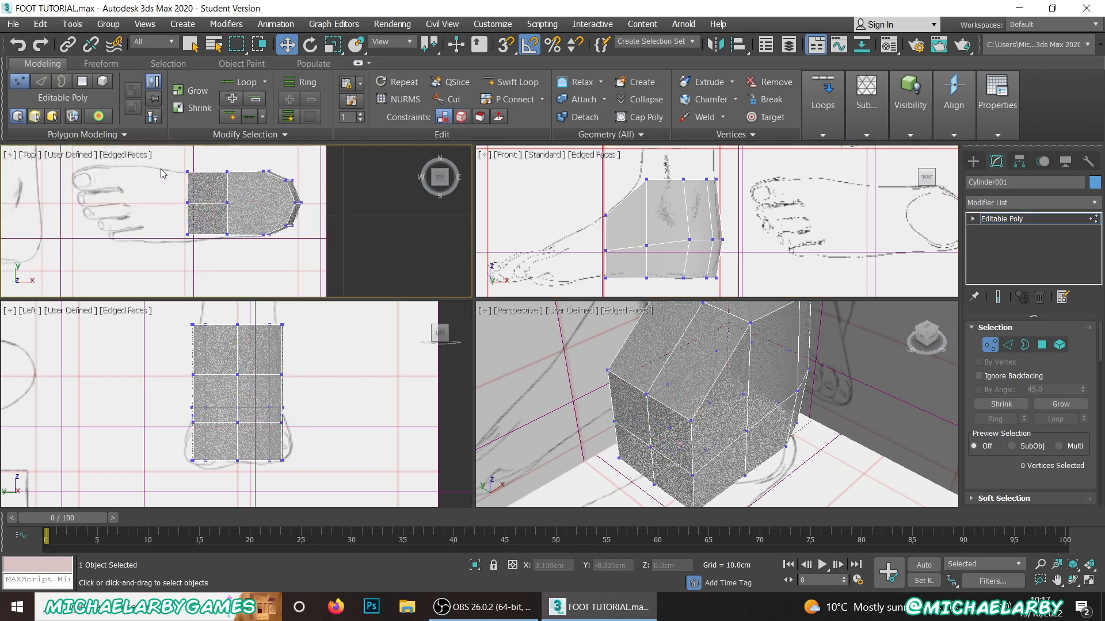
left_click_drag(164, 162, 209, 253)
left_click(171, 221)
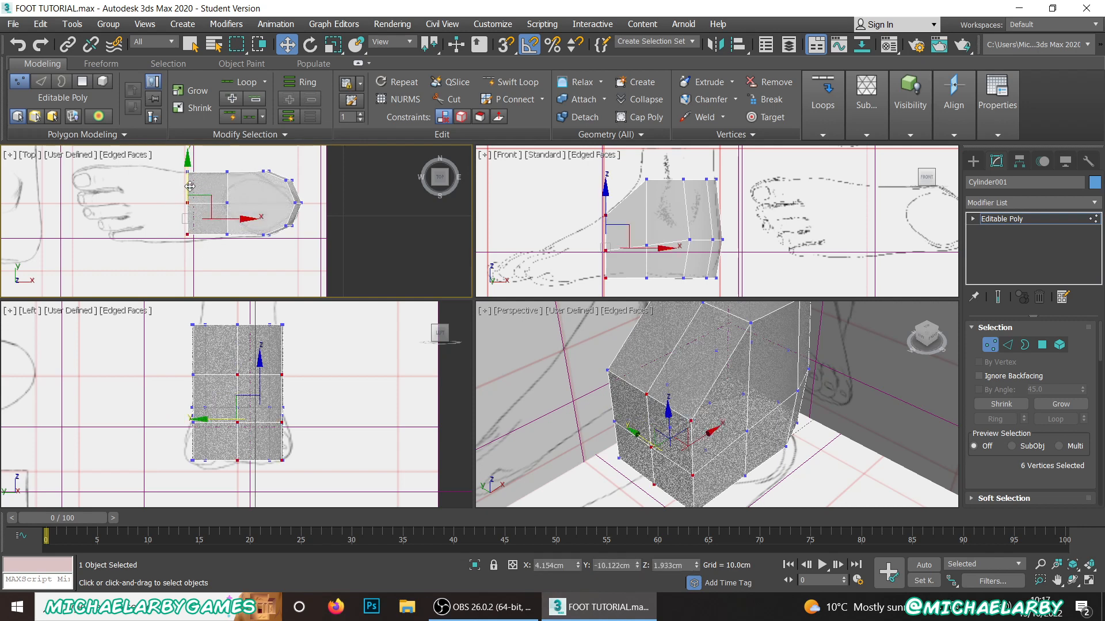
left_click_drag(190, 186, 183, 193)
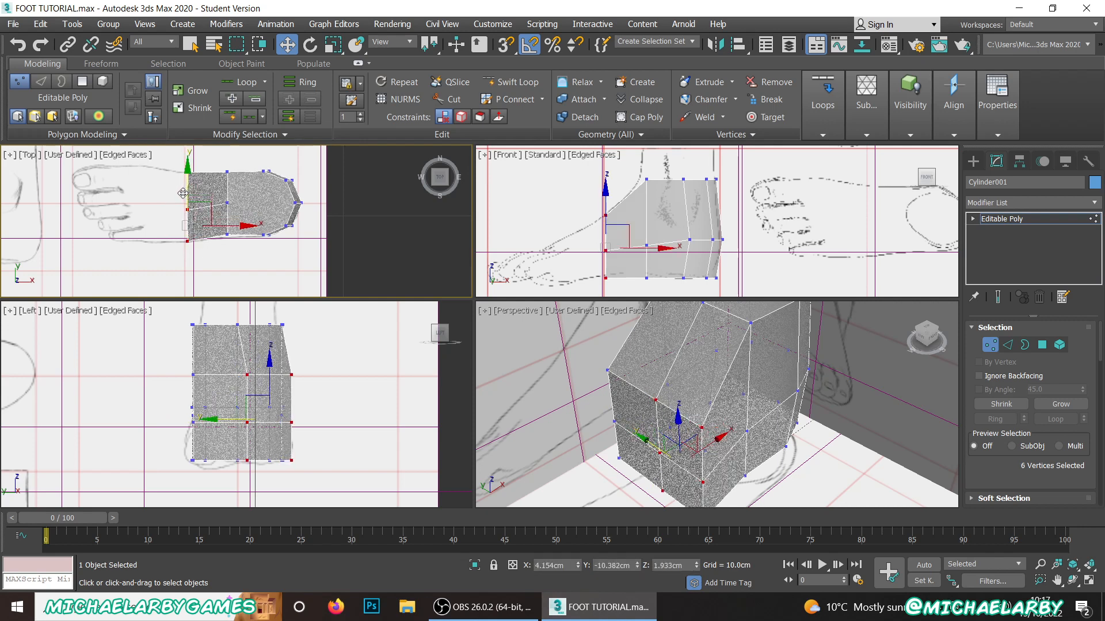
left_click(257, 278)
Step: Switch to polygon editing and extrude the four toe-side end polygons forward to about X 3.177 cm
scroll(270, 201, "down", 2)
scroll(244, 396, "up", 3)
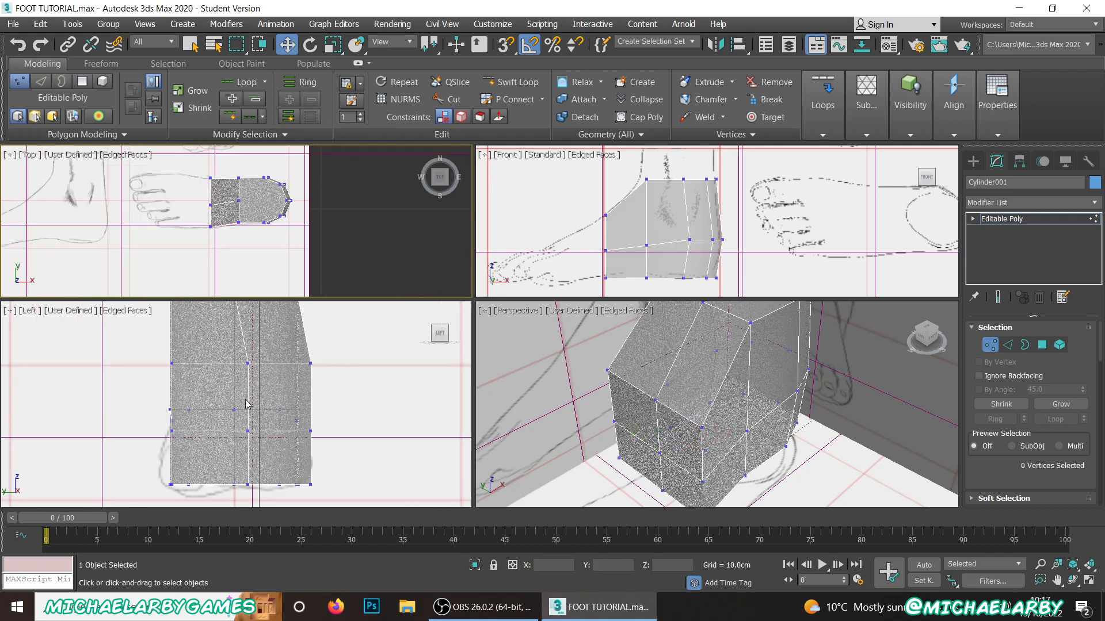
scroll(247, 403, "down", 3)
middle_click_drag(691, 386, 718, 406, "alt")
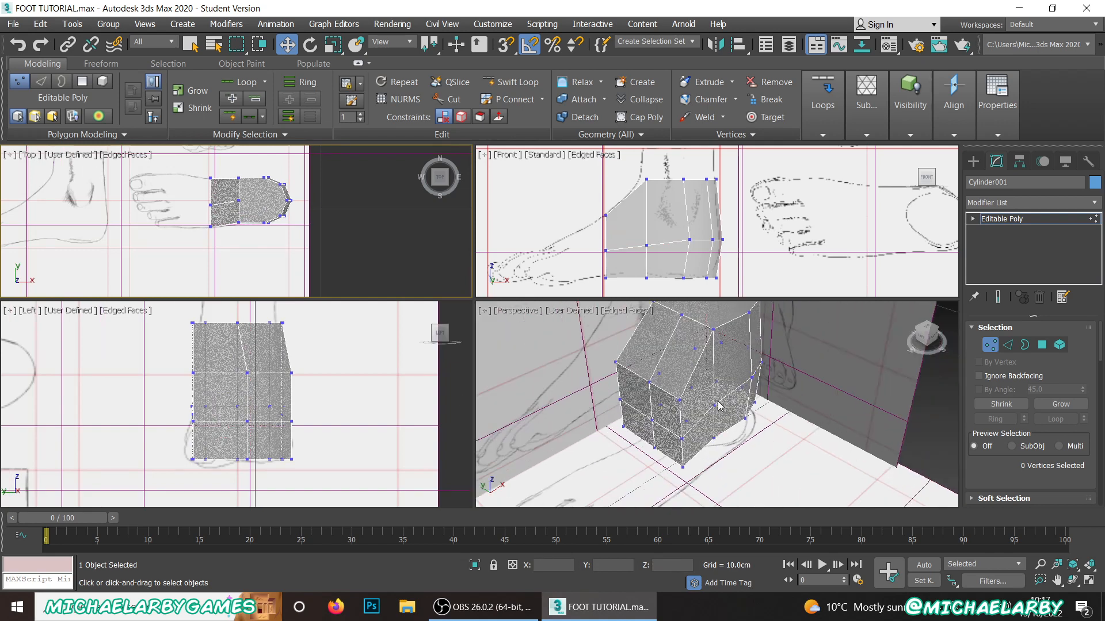
left_click(1043, 346)
scroll(1030, 403, "down", 5)
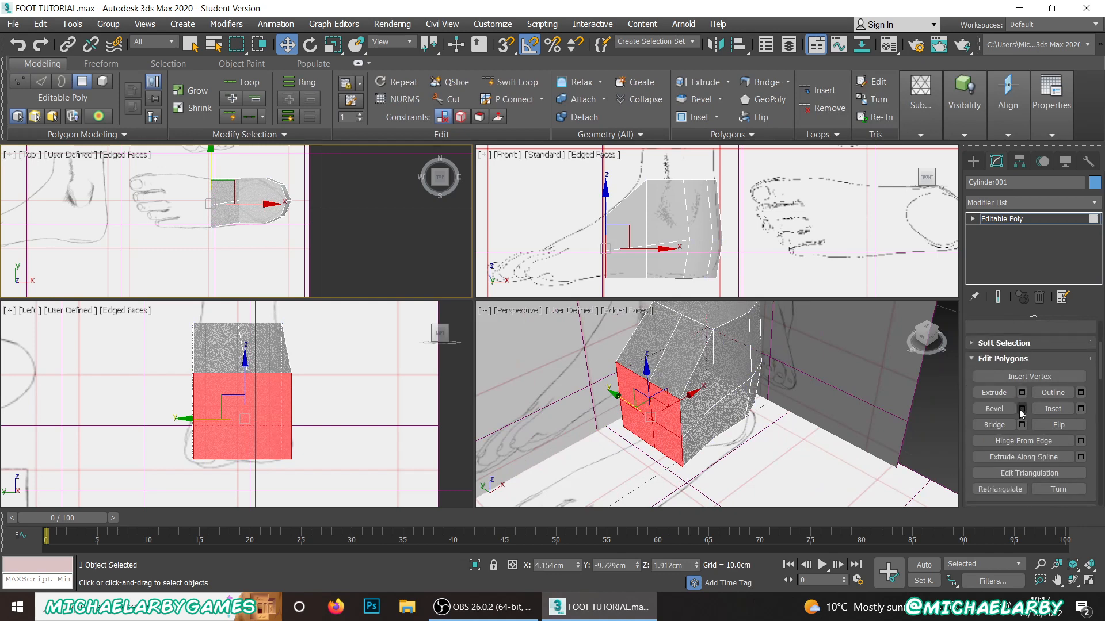
left_click(1021, 393)
scroll(109, 193, "up", 4)
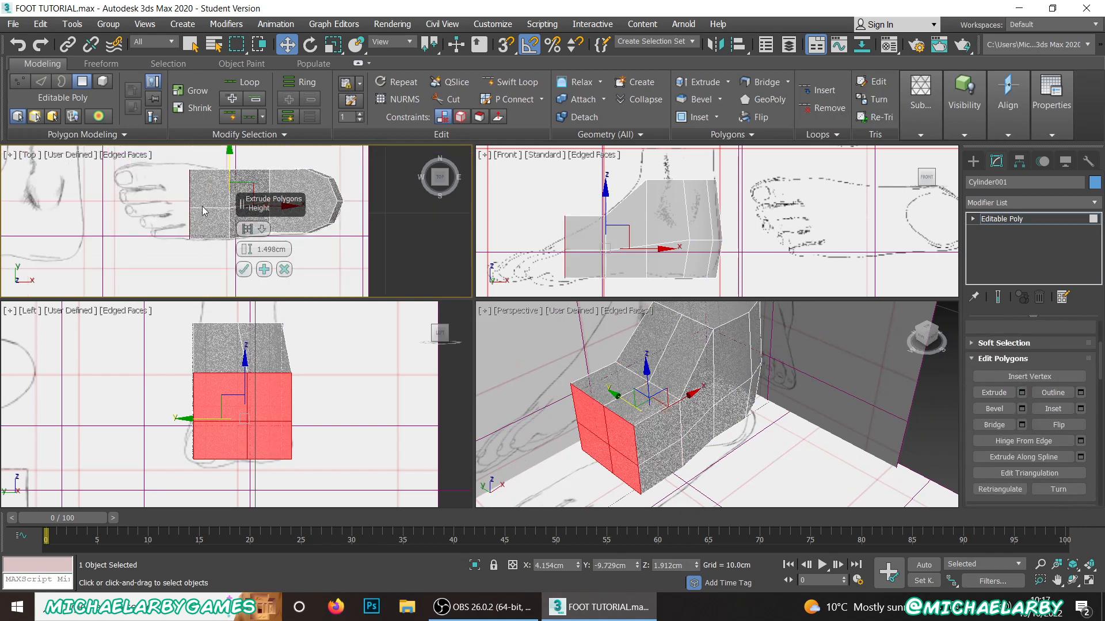
left_click_drag(246, 250, 246, 259)
left_click(243, 269)
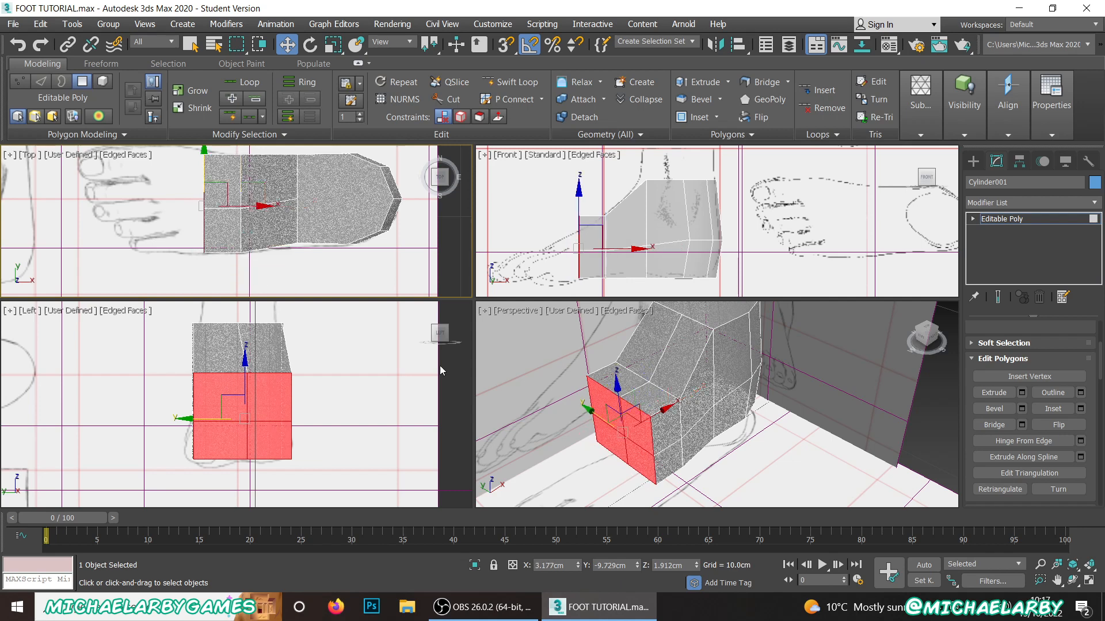
Step: Switch to vertex editing and lower the three top vertices of the new toe-side end to about Z 2.501 cm, following the instep outline
scroll(1082, 436, "up", 3)
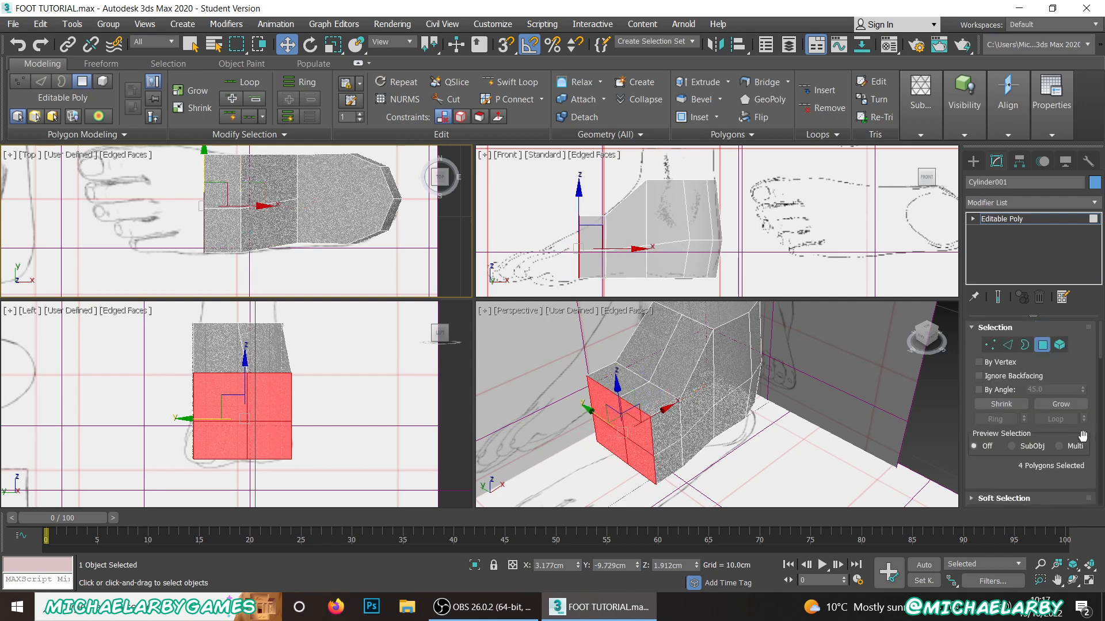
left_click(990, 345)
scroll(576, 207, "up", 4)
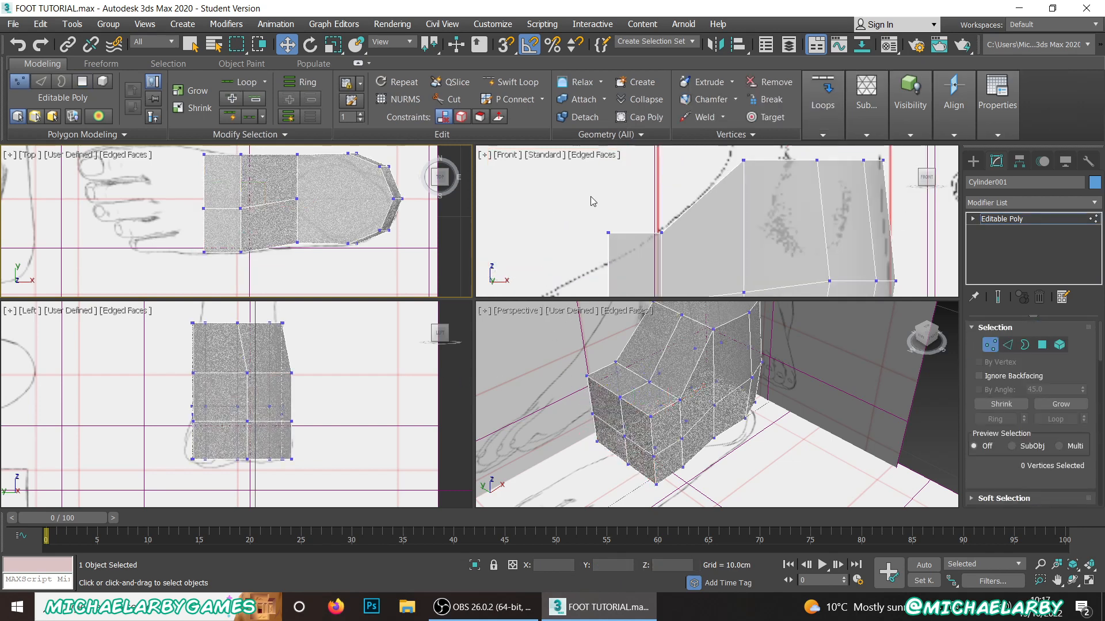
left_click_drag(588, 192, 608, 226)
scroll(608, 226, "down", 5)
scroll(608, 361, "up", 3)
scroll(599, 221, "up", 3)
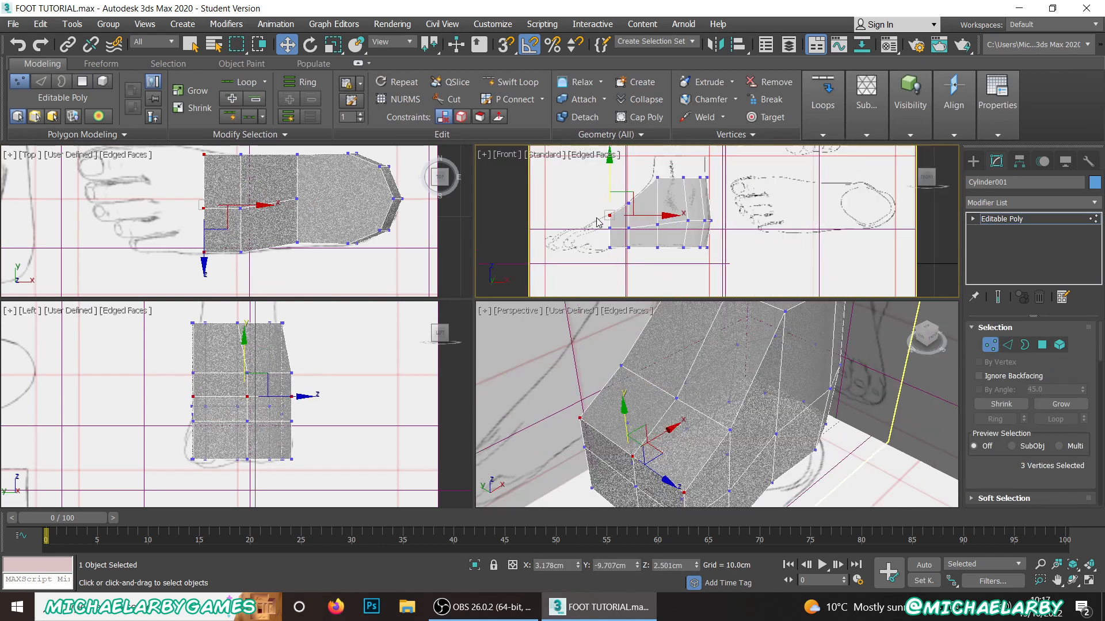
scroll(617, 200, "down", 2)
middle_click_drag(616, 200, 613, 176)
scroll(679, 404, "down", 3)
Step: Switch to polygon editing and delete the cap polygon on top of the ankle
middle_click_drag(698, 393, 748, 368, "alt")
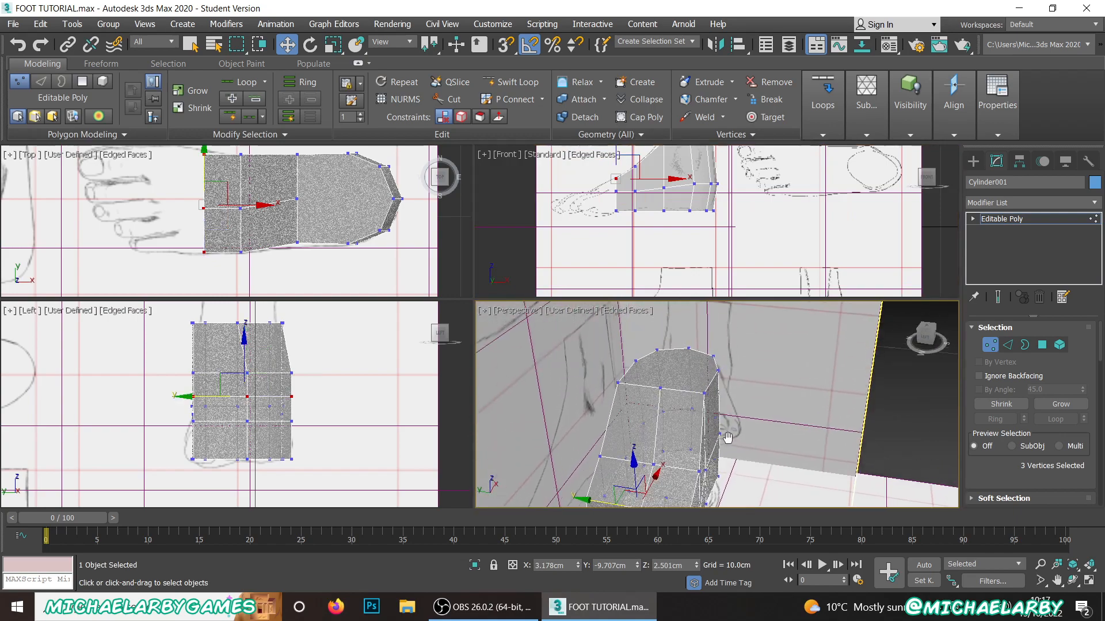
left_click(1042, 345)
left_click(679, 369)
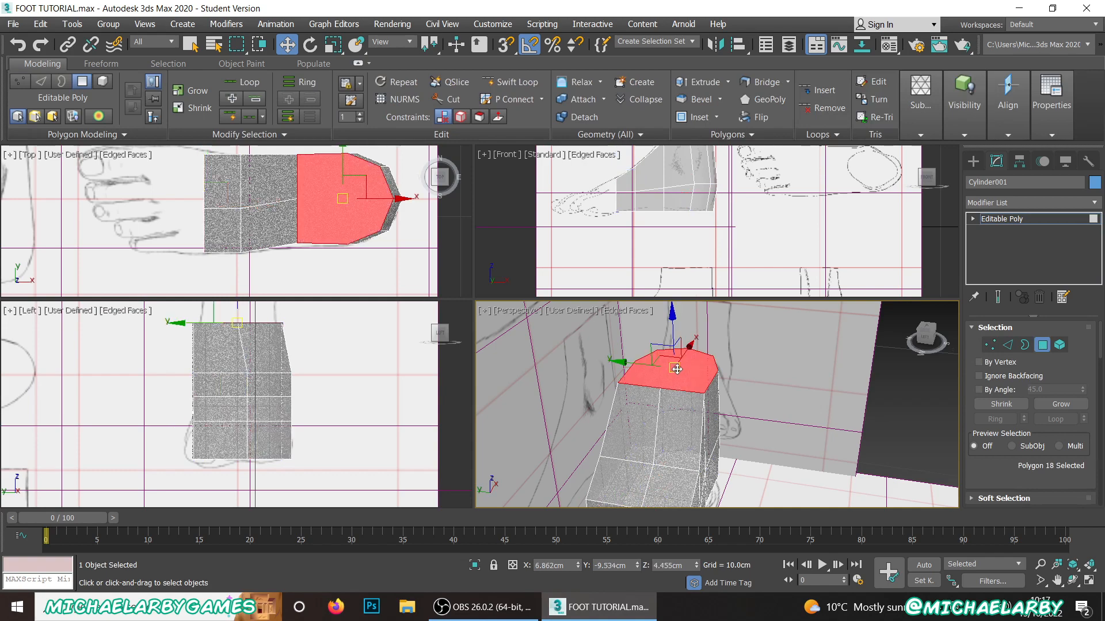
key("Delete")
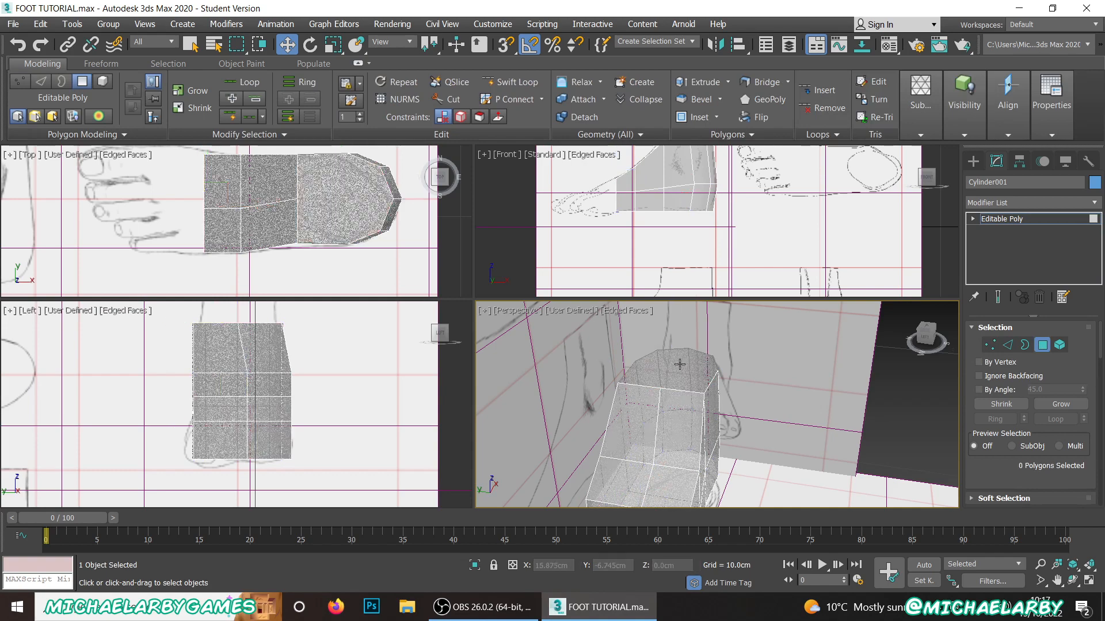
Step: Switch to vertex editing and move the two upper little-toe-side vertices of the front segment inward and down to about Y -10.416, Z 2.414 cm
middle_click_drag(674, 369, 681, 299, "alt")
scroll(692, 432, "up", 3)
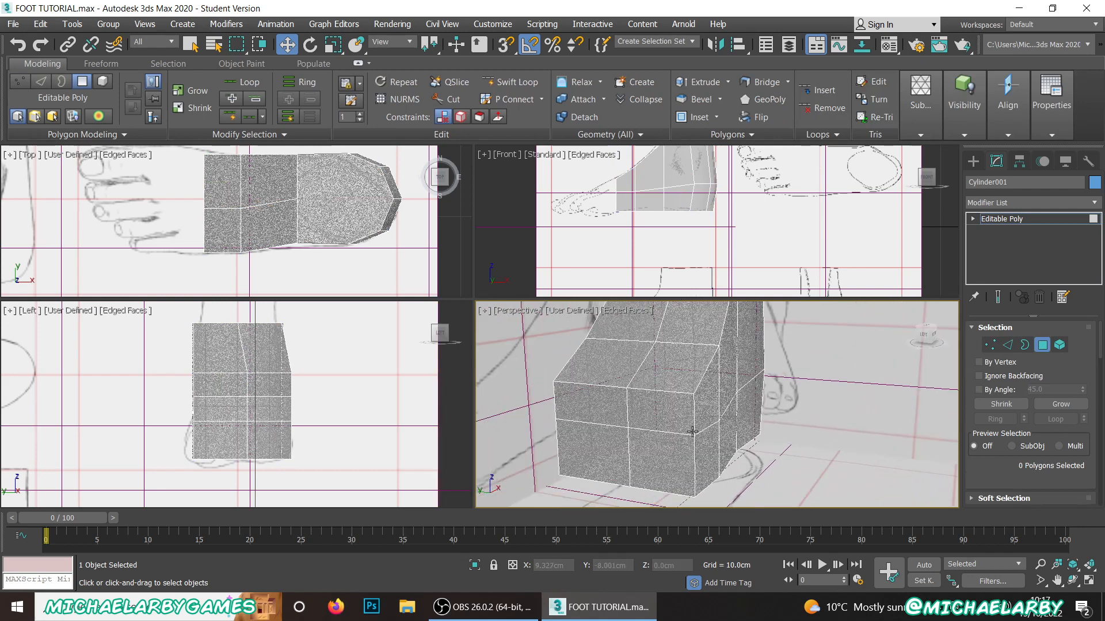
left_click(989, 345)
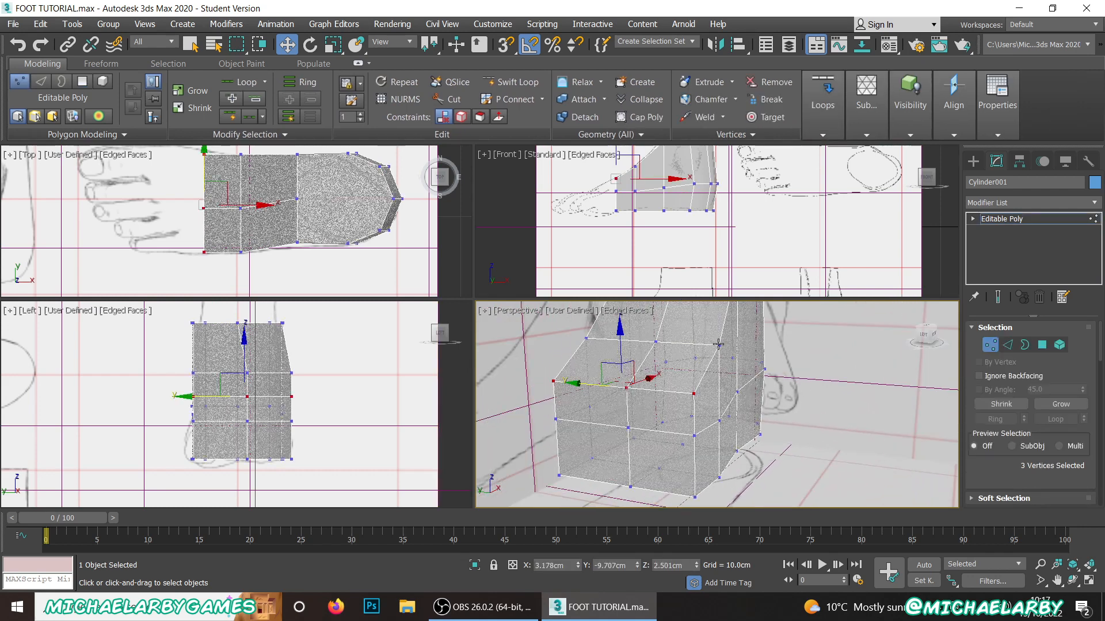
left_click(720, 344)
left_click(694, 394, "ctrl")
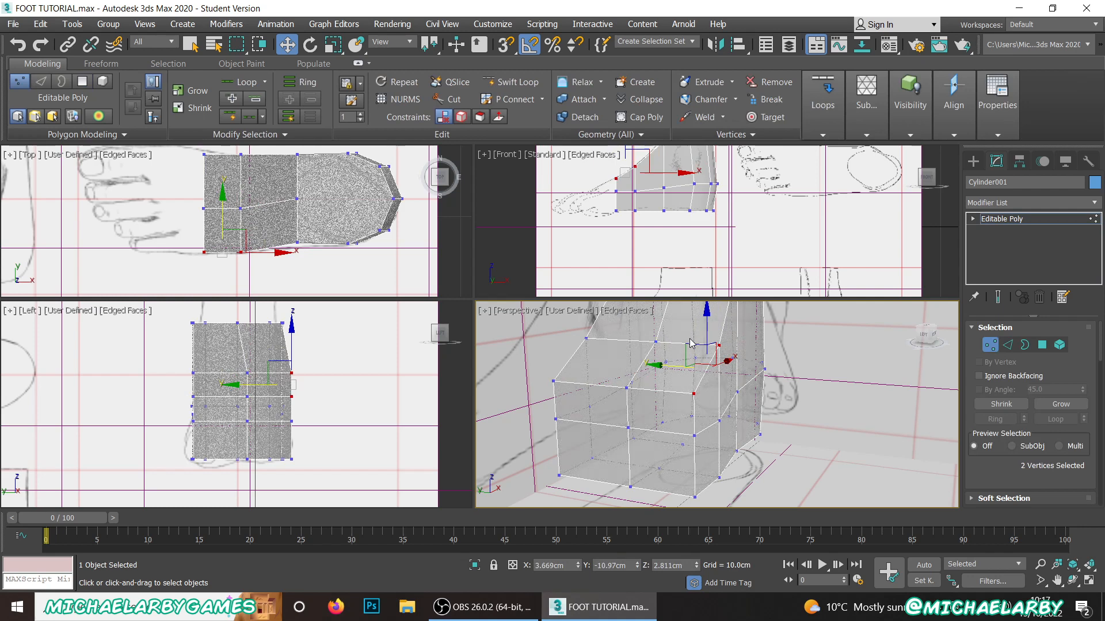
left_click(712, 363)
left_click(719, 345)
left_click(695, 395, "ctrl")
left_click_drag(690, 347, 636, 383)
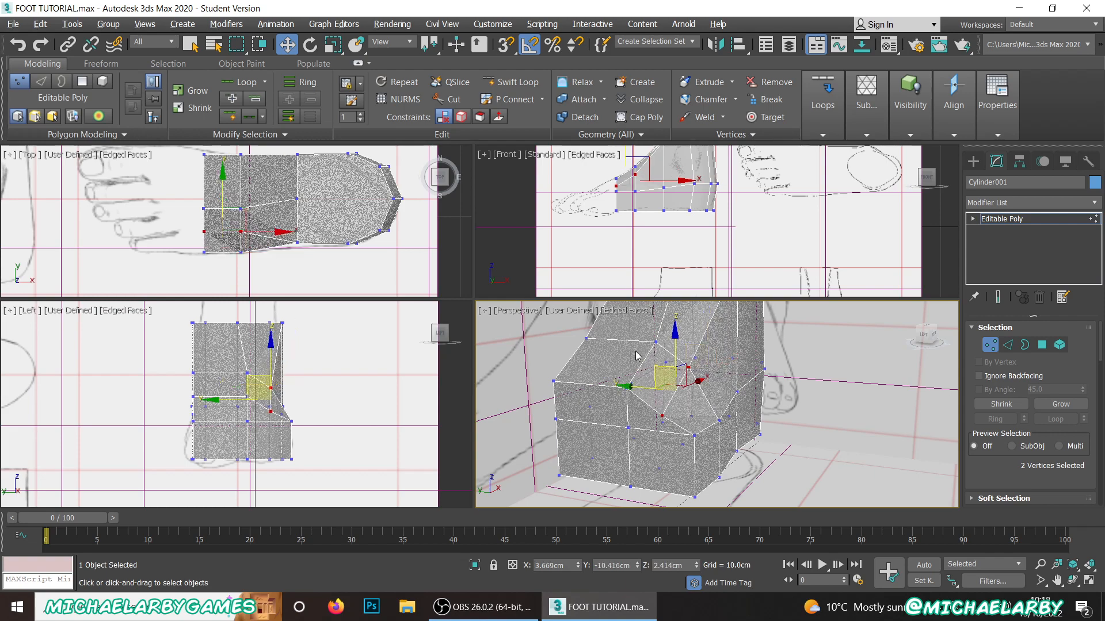
Step: Move the two matching upper vertices on the big-toe side inward and down to about Y -8.701, Z 2.417 cm
middle_click_drag(637, 355, 631, 364, "alt")
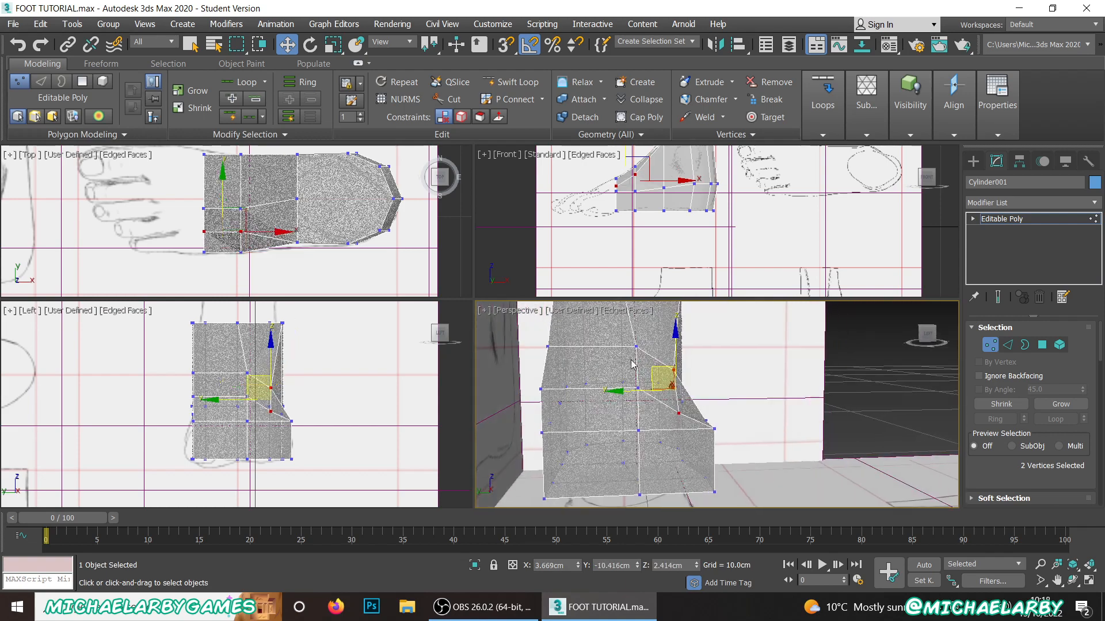
left_click(548, 348)
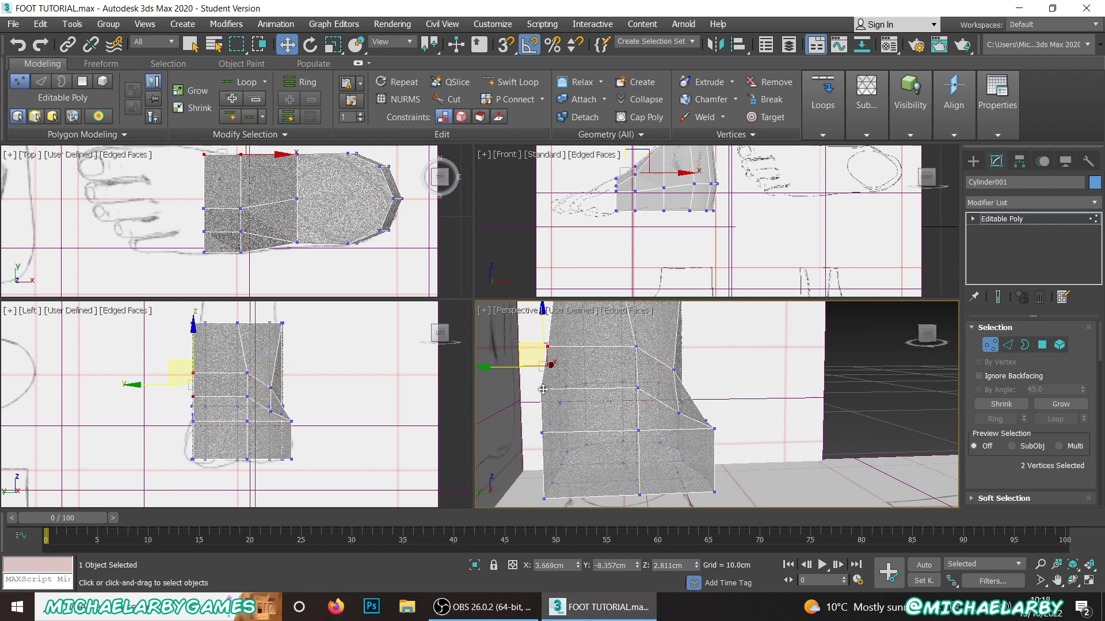
mouse_move(530, 355)
left_mouse_down()
mouse_move(552, 363)
mouse_move(545, 370)
left_mouse_up()
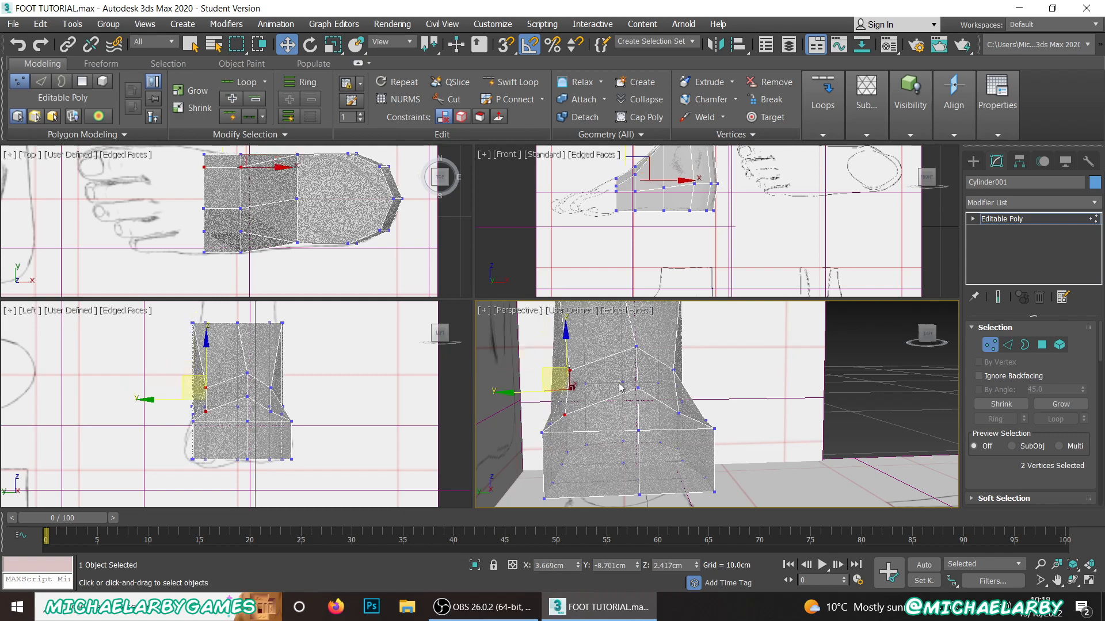
Step: Move the two mid-height side vertices on the heel's little-toe side slightly outward along Y
middle_click_drag(665, 362, 626, 371, "alt")
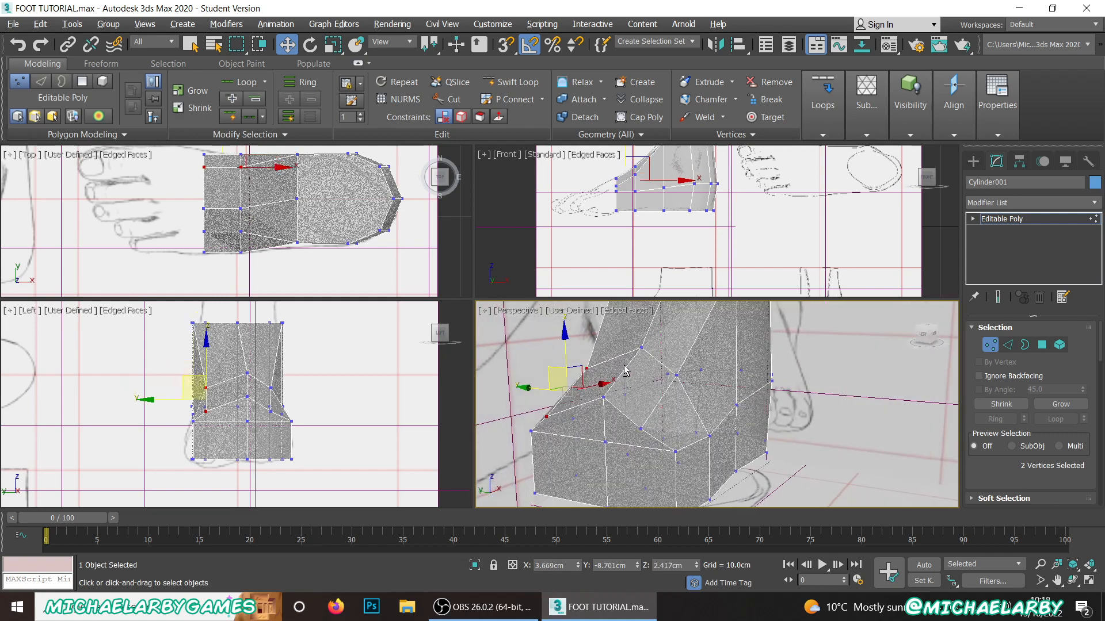
left_click(736, 404)
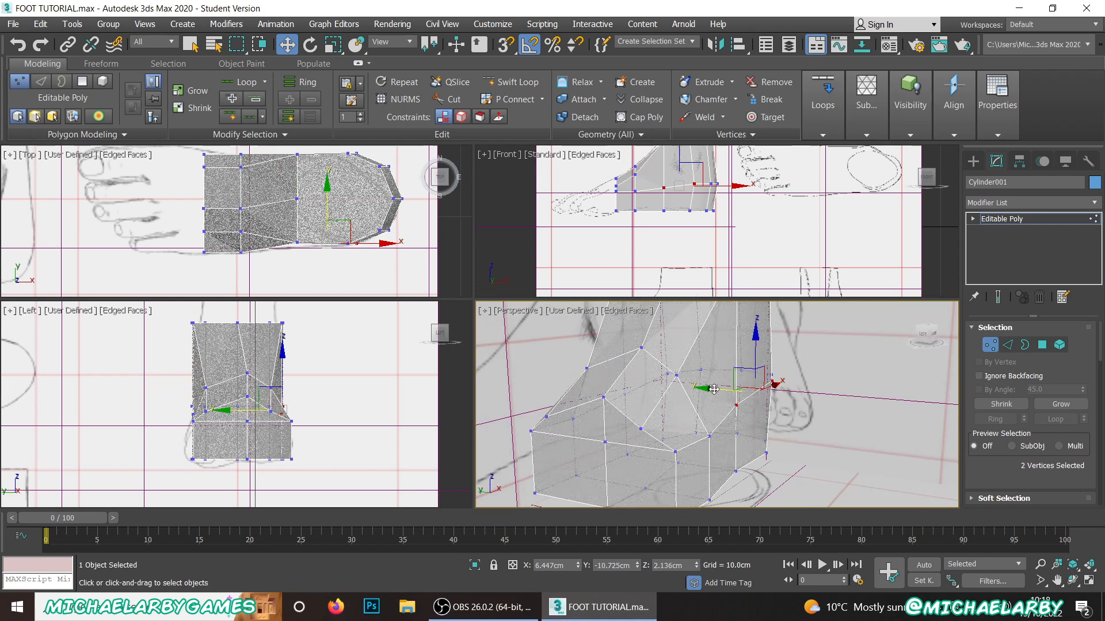
left_click_drag(713, 389, 724, 395)
Step: Move the ankle rim's two front side vertices to about X 6.062 cm on the little-toe side and X 5.875, Y -8.658 cm opposite
scroll(694, 393, "down", 4)
middle_click_drag(693, 393, 658, 451, "alt")
scroll(707, 371, "up", 4)
middle_click_drag(696, 376, 635, 443, "alt")
left_click(691, 436)
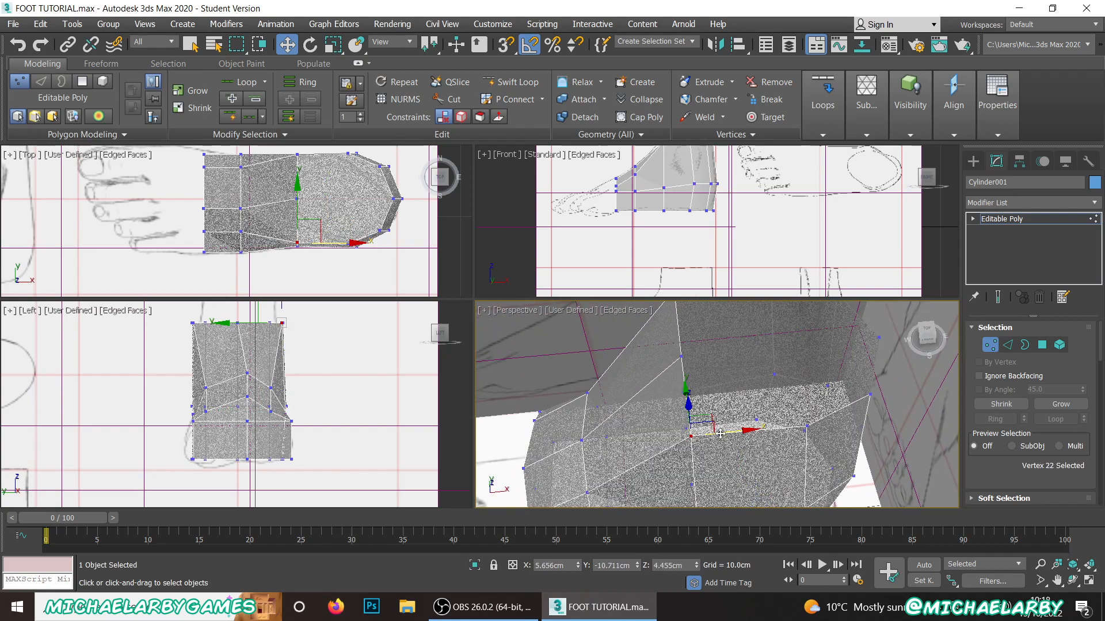
left_click_drag(691, 436, 726, 432)
middle_click_drag(680, 370, 672, 489)
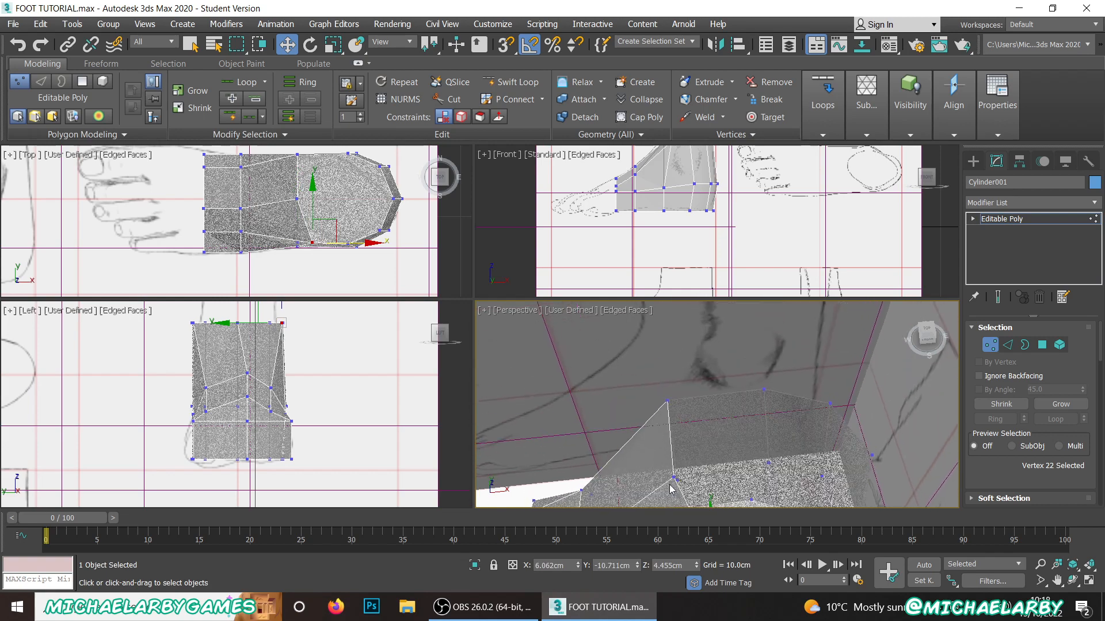
left_click(668, 401)
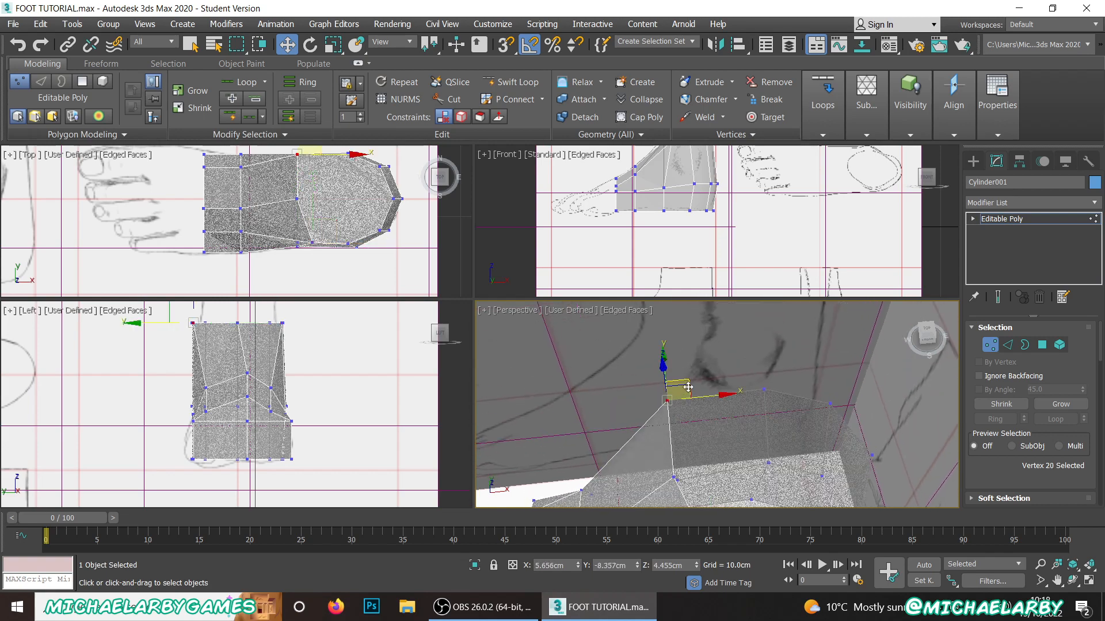
left_click_drag(689, 388, 724, 421)
Step: Move the ankle rim's two remaining big-toe-side vertices inward to round the opening, the middle one to about X 6.728, Y -8.633 cm
scroll(365, 237, "up", 5)
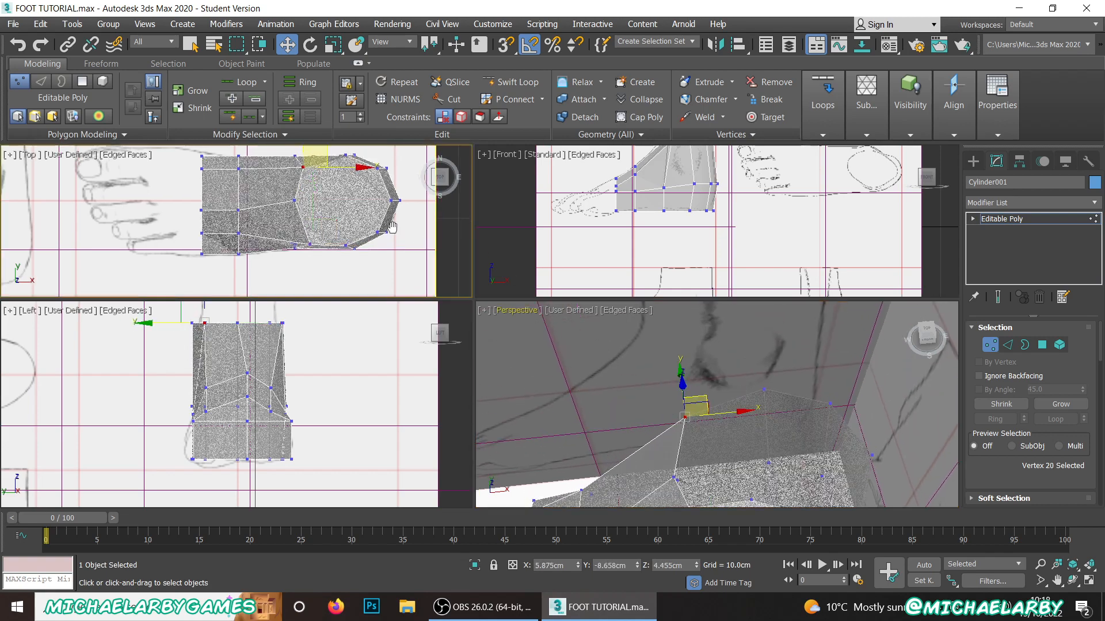
scroll(364, 237, "down", 3)
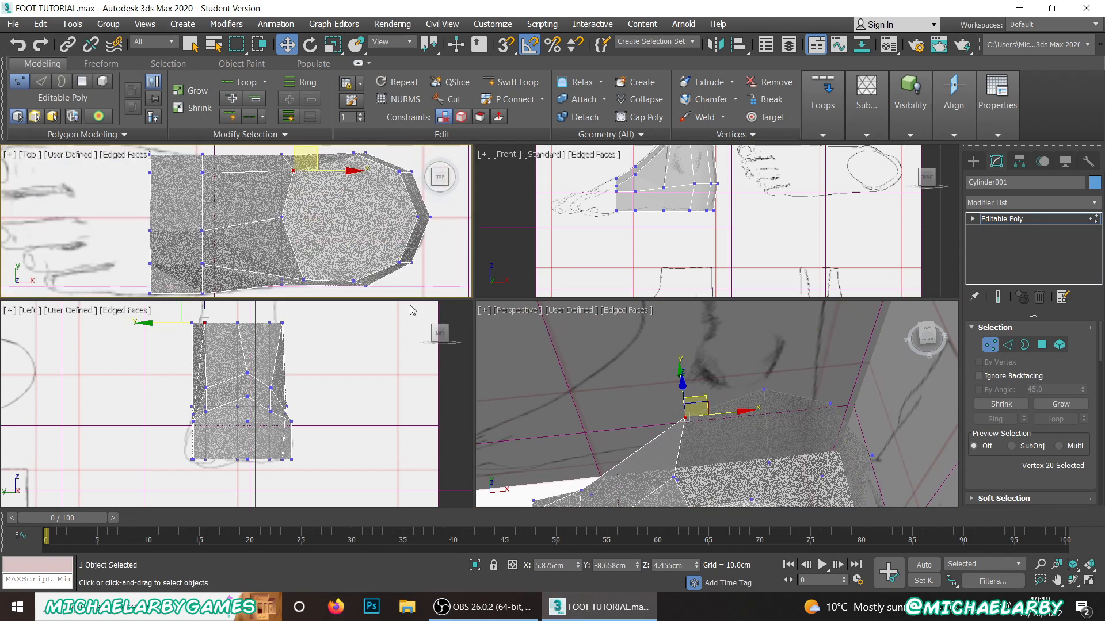
left_click_drag(475, 297, 541, 394)
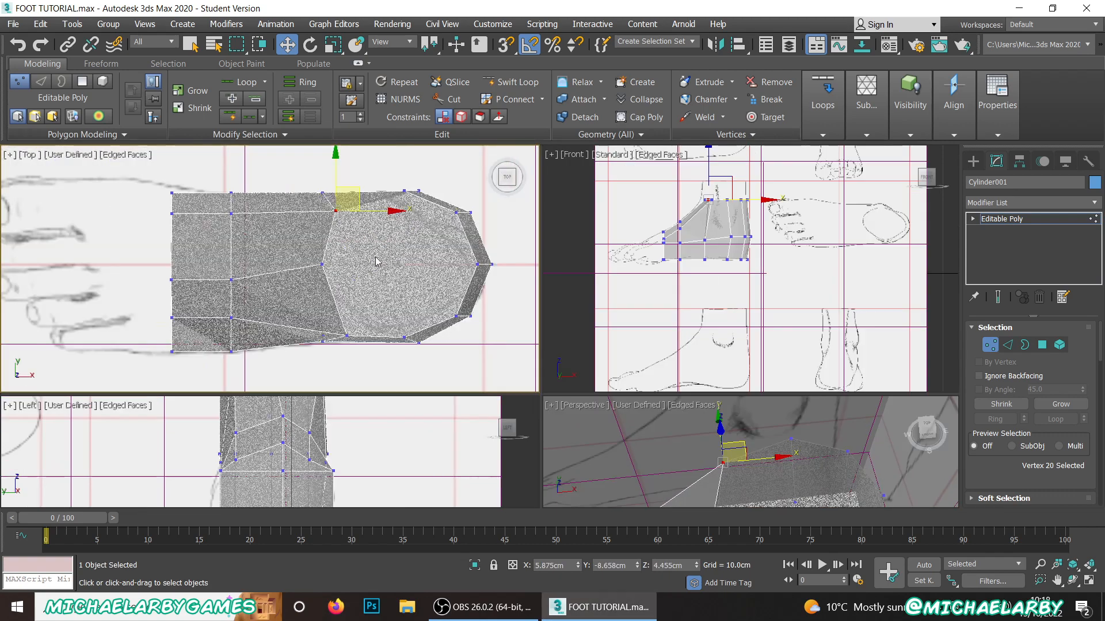
middle_click_drag(371, 231, 369, 250)
left_click(398, 207)
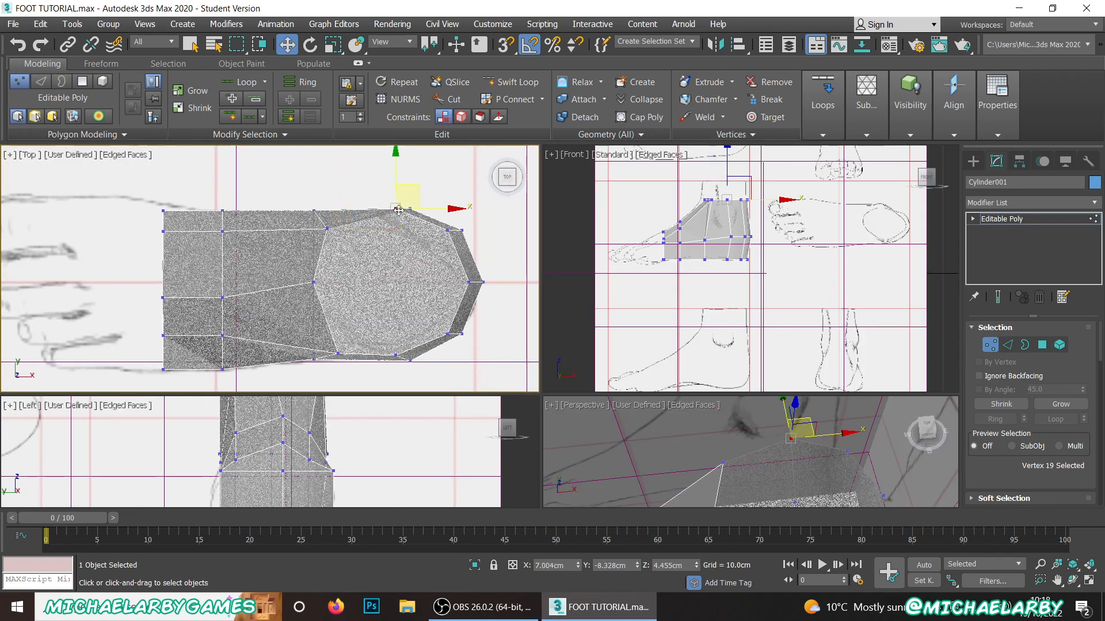
scroll(729, 384, "down", 2)
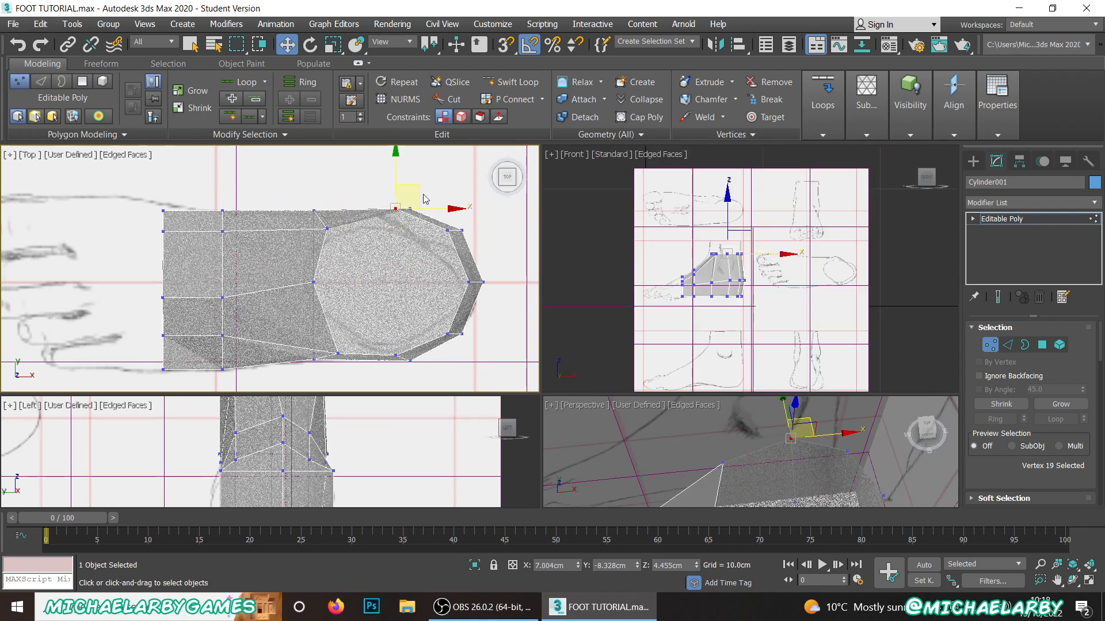
left_click_drag(418, 190, 400, 210)
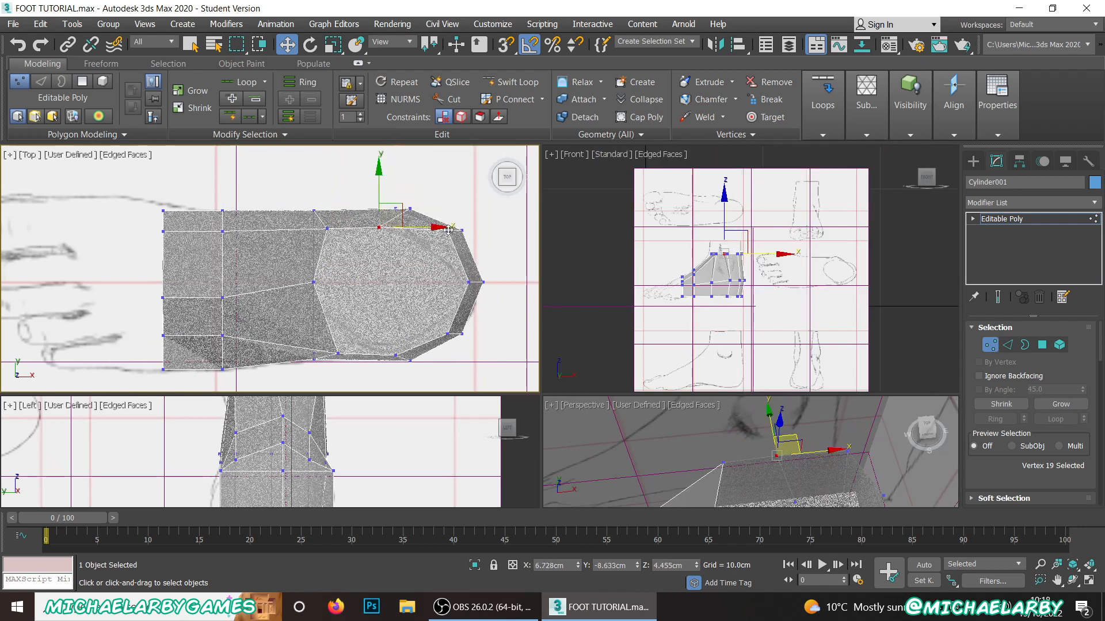
left_click(448, 229)
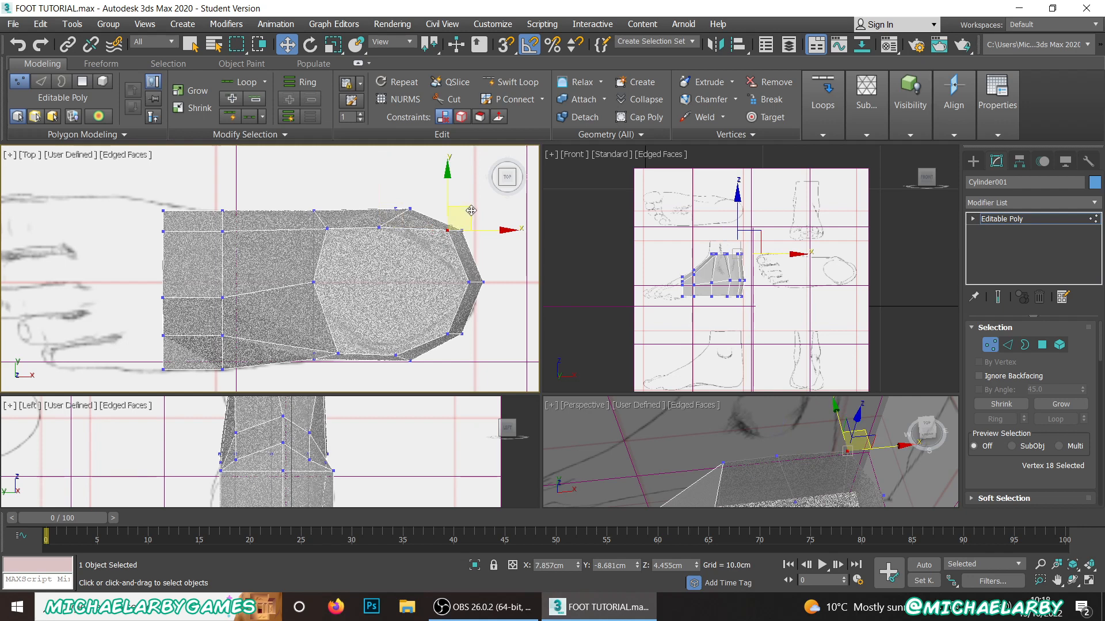
left_click_drag(471, 210, 456, 226)
Step: Move the ankle rim's three little-toe-side vertices inward to about Y -10.233, -10.566 and -10.319 cm, working from heel to front
left_click(449, 335)
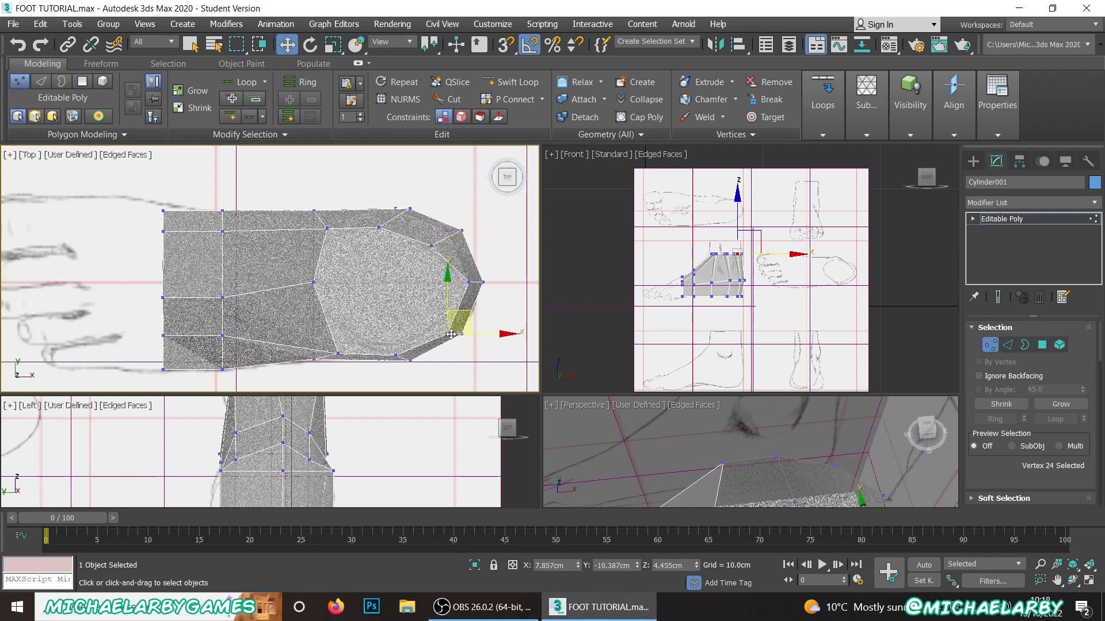
left_click_drag(470, 316, 461, 306)
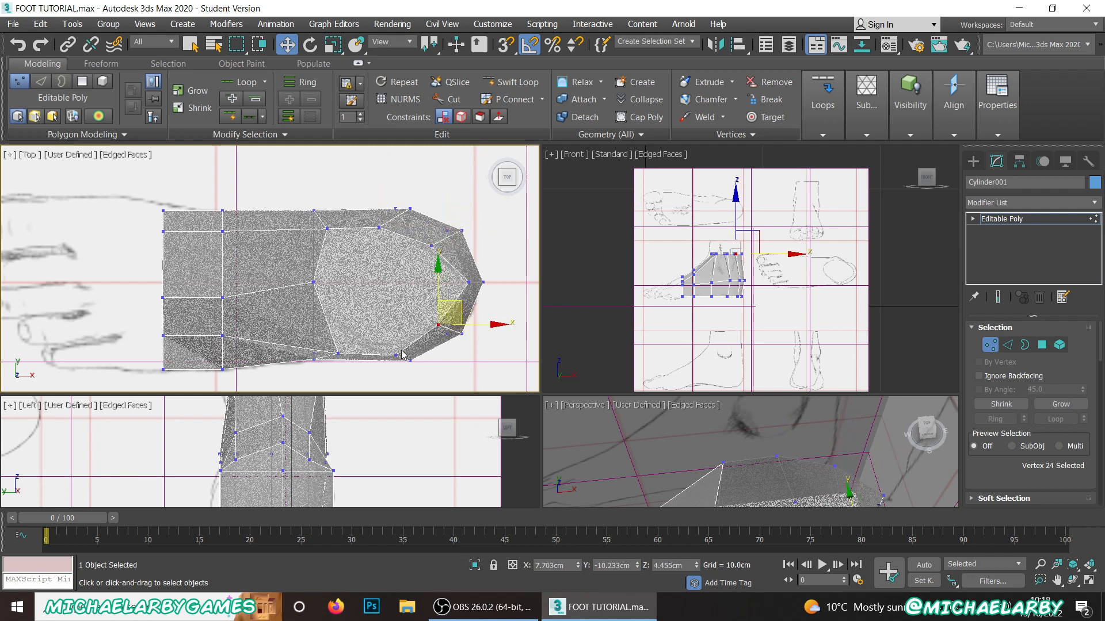
left_click(397, 354)
left_click_drag(415, 335, 417, 324)
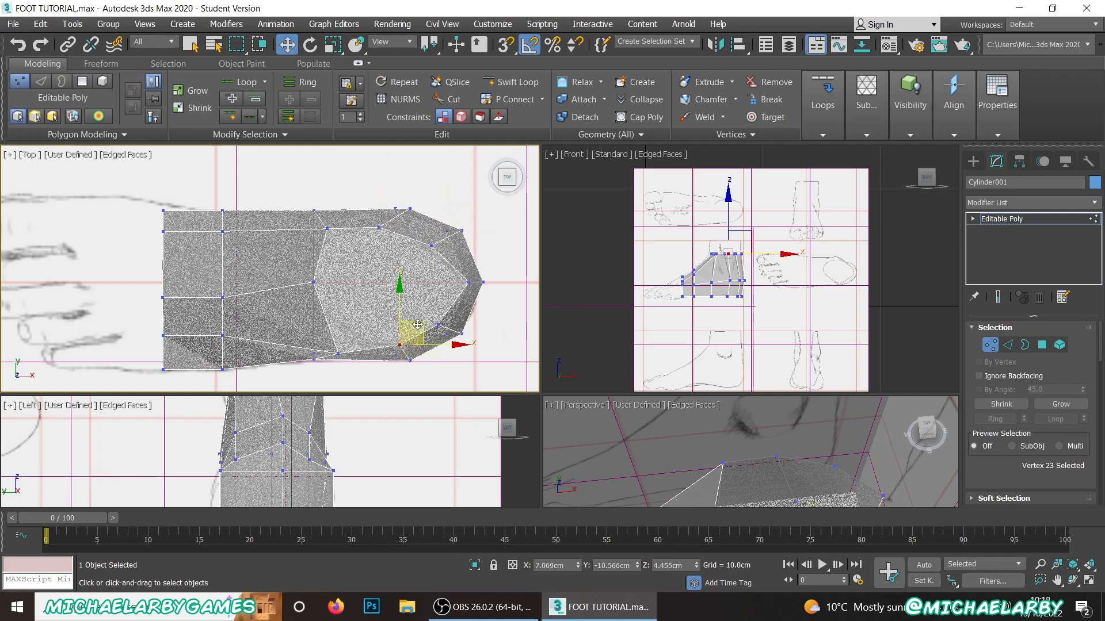
left_click(341, 352)
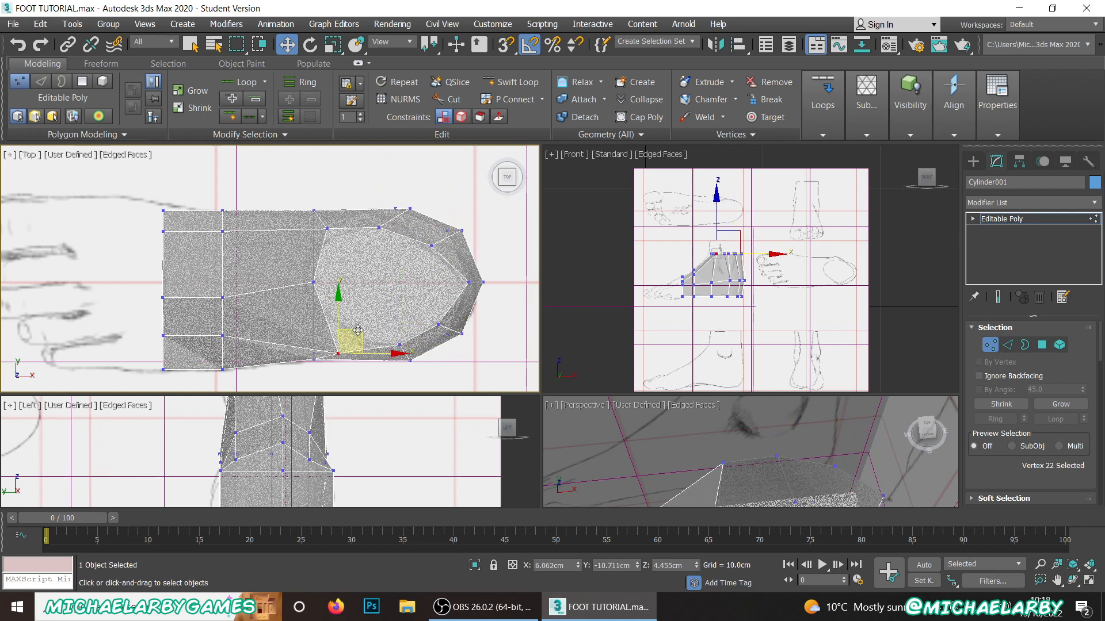
left_click_drag(349, 344, 364, 308)
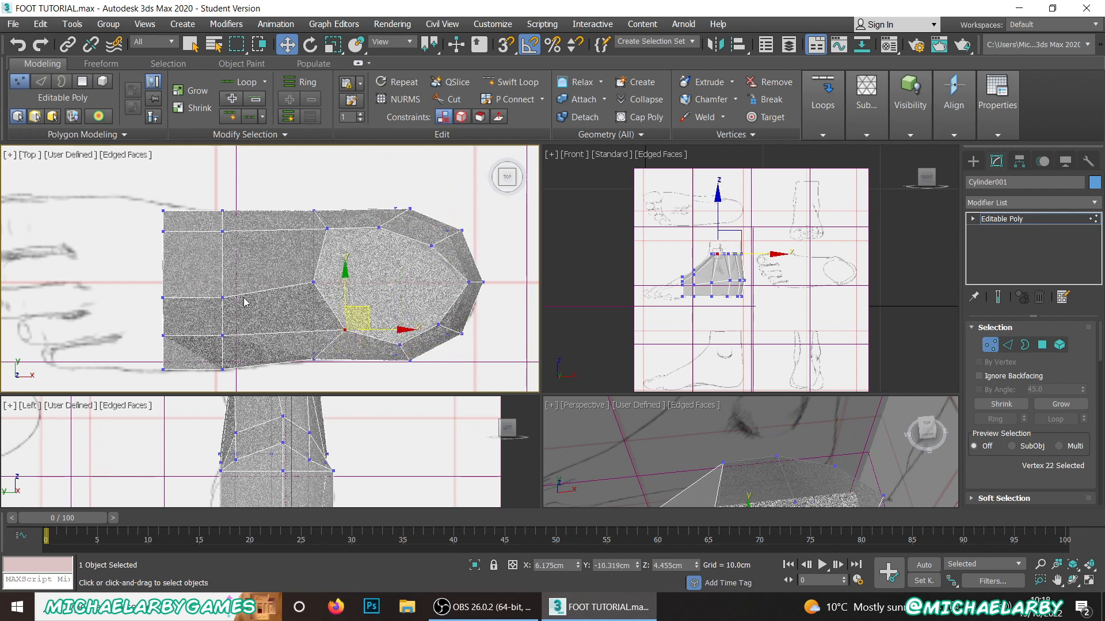
Step: Align the two upper centre-line vertices of the instep with the foot's middle, the toe-side one at about Y -9.574 cm
left_click(222, 297)
left_click_drag(222, 260, 221, 247)
left_click(162, 297)
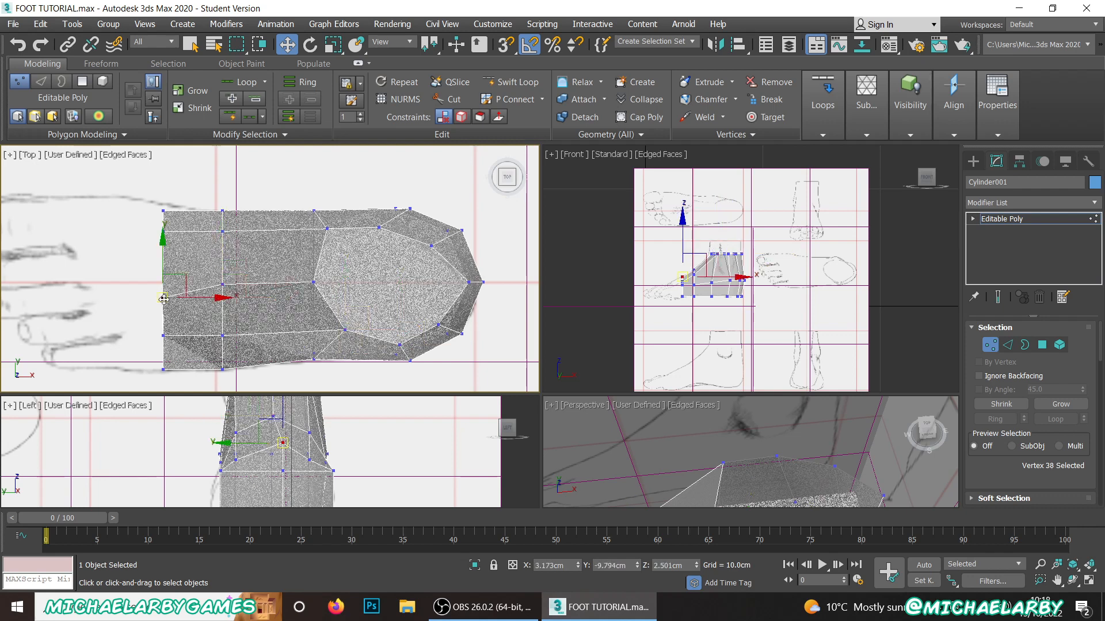
left_click_drag(162, 265, 162, 256)
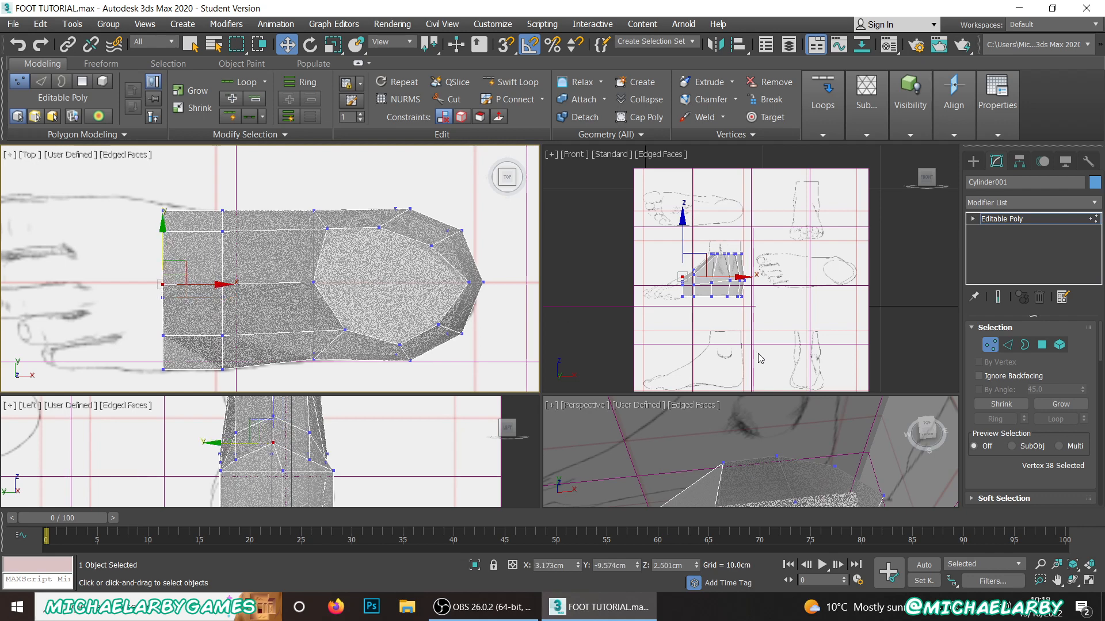
Step: Raise the two inner rows of sole vertices to follow the reference arch, the toe-side row to about Z 0.97 cm
scroll(761, 358, "down", 4)
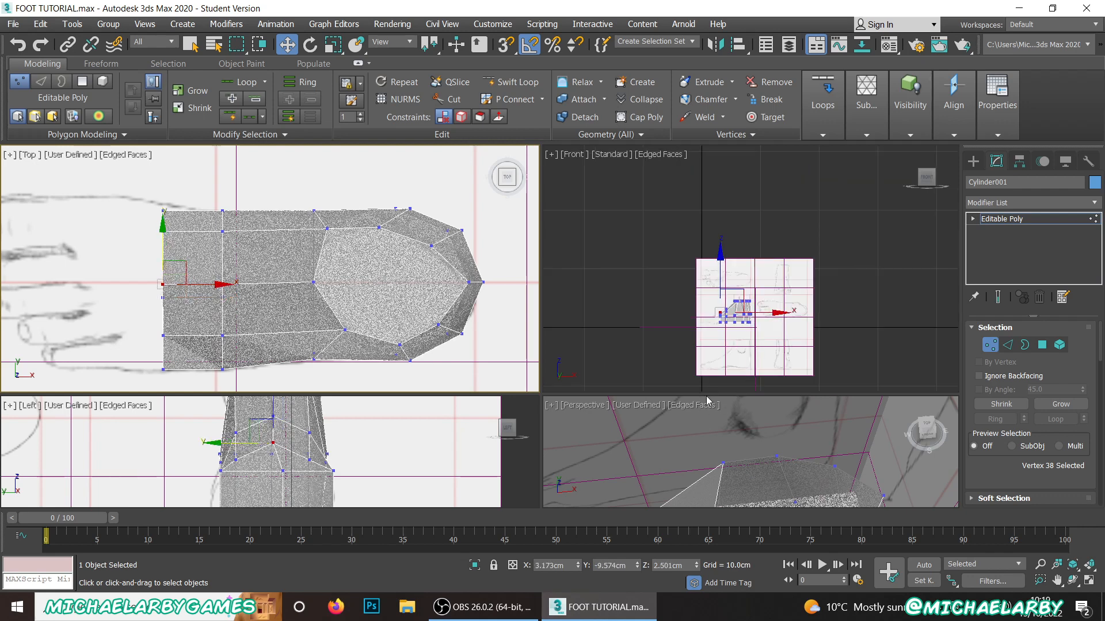
left_click_drag(708, 395, 708, 263)
middle_click_drag(684, 424, 789, 315)
scroll(692, 312, "down", 2)
scroll(713, 247, "up", 10)
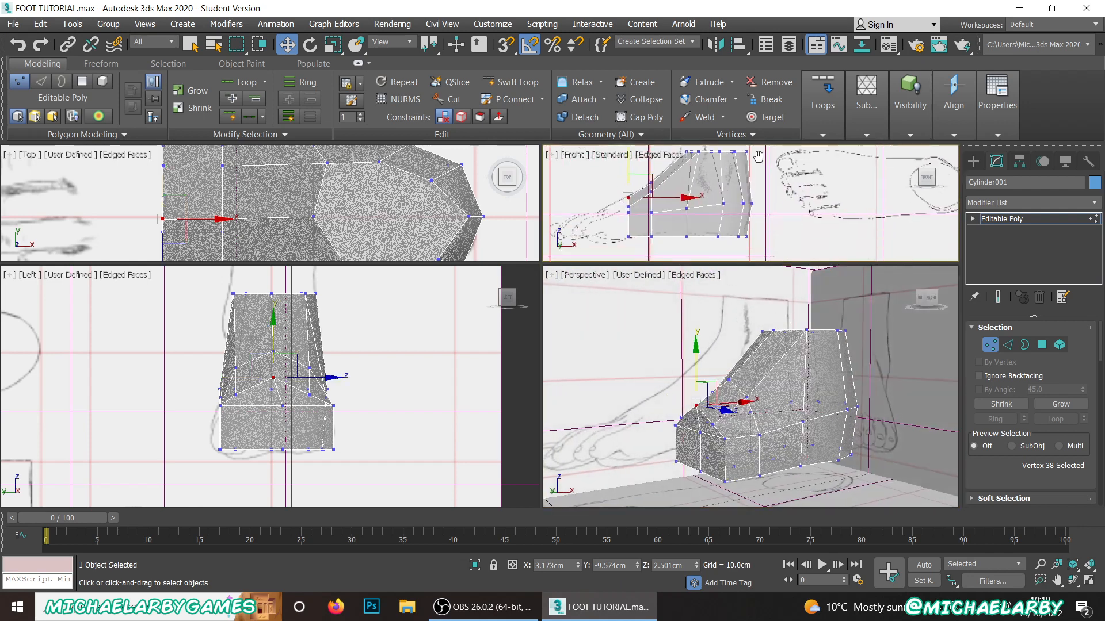
mouse_move(693, 240)
middle_mouse_down()
mouse_move(714, 210)
mouse_move(710, 252)
middle_mouse_up()
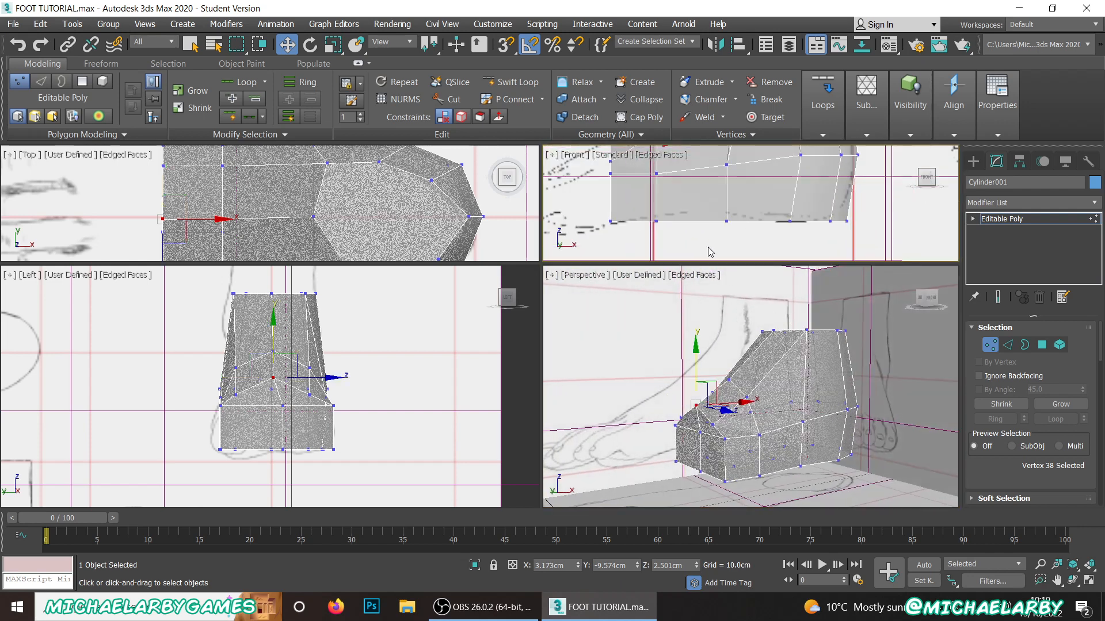
left_click_drag(726, 229, 732, 216)
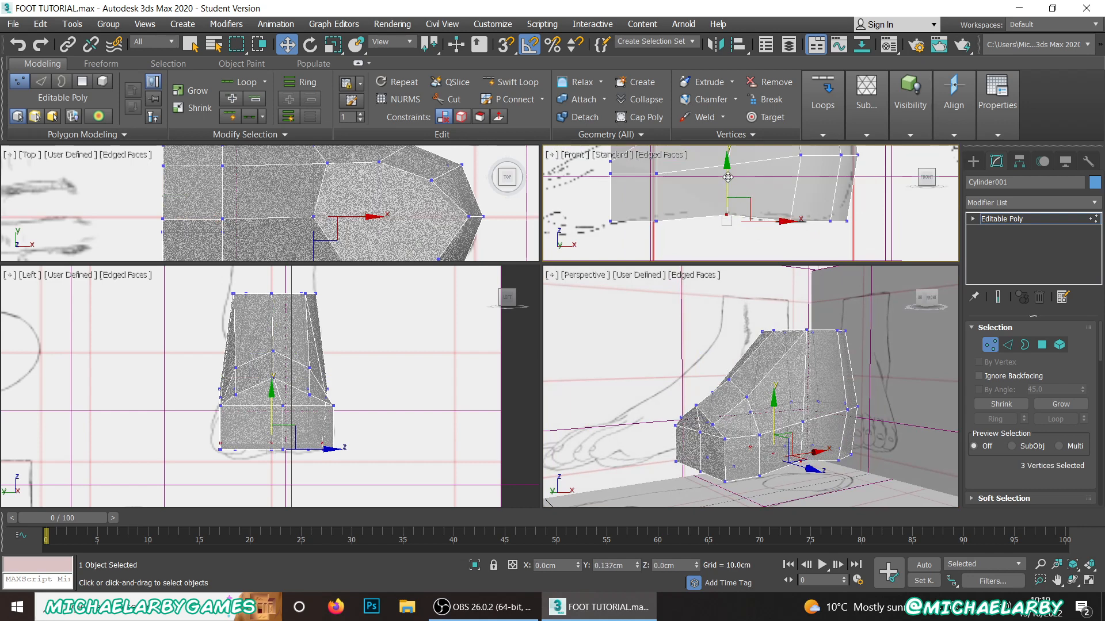
left_click_drag(728, 175, 725, 183)
left_click_drag(654, 246, 656, 184)
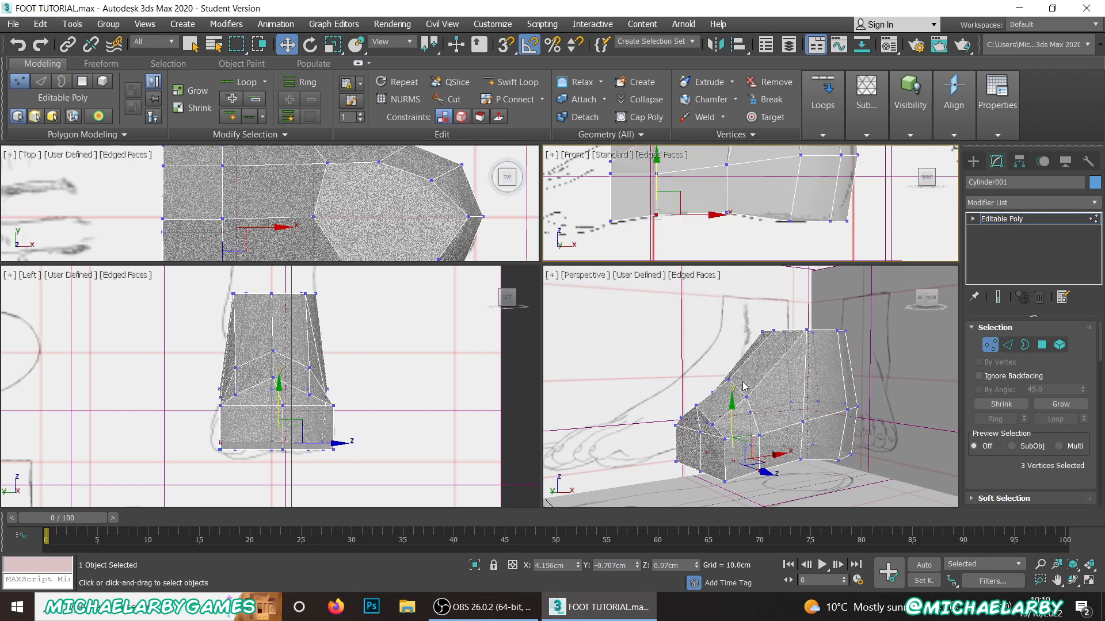
Step: Move the lower two centre vertices of the toe-side end sideways to about Y -9.579 cm, in line with the top one
middle_click_drag(725, 390, 788, 343, "alt")
scroll(788, 343, "up", 5)
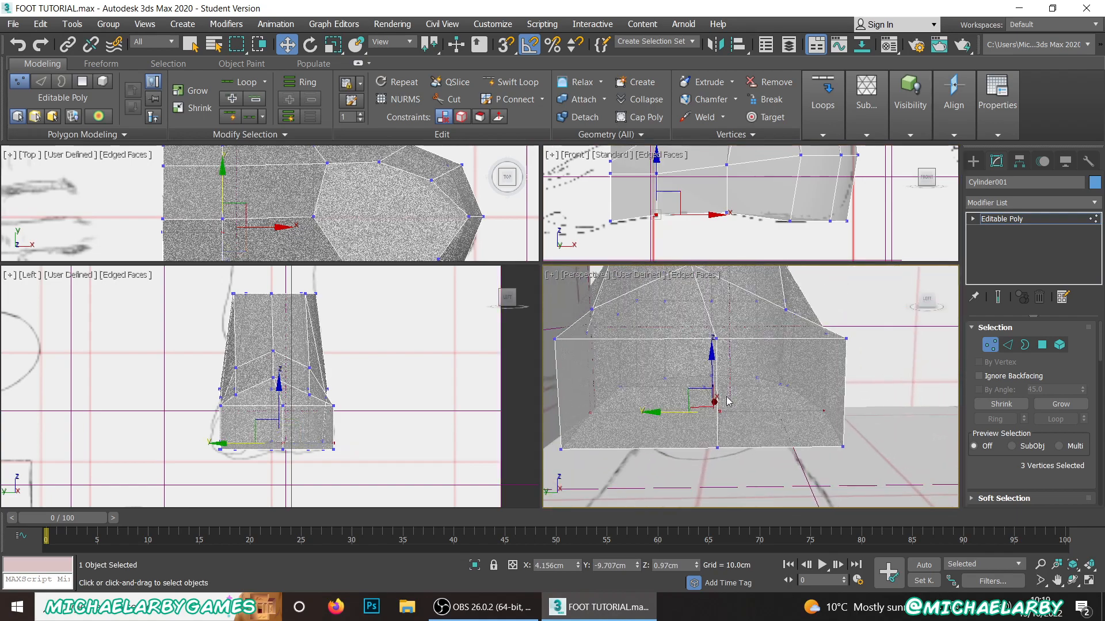
left_click(717, 337)
left_click(717, 447, "ctrl")
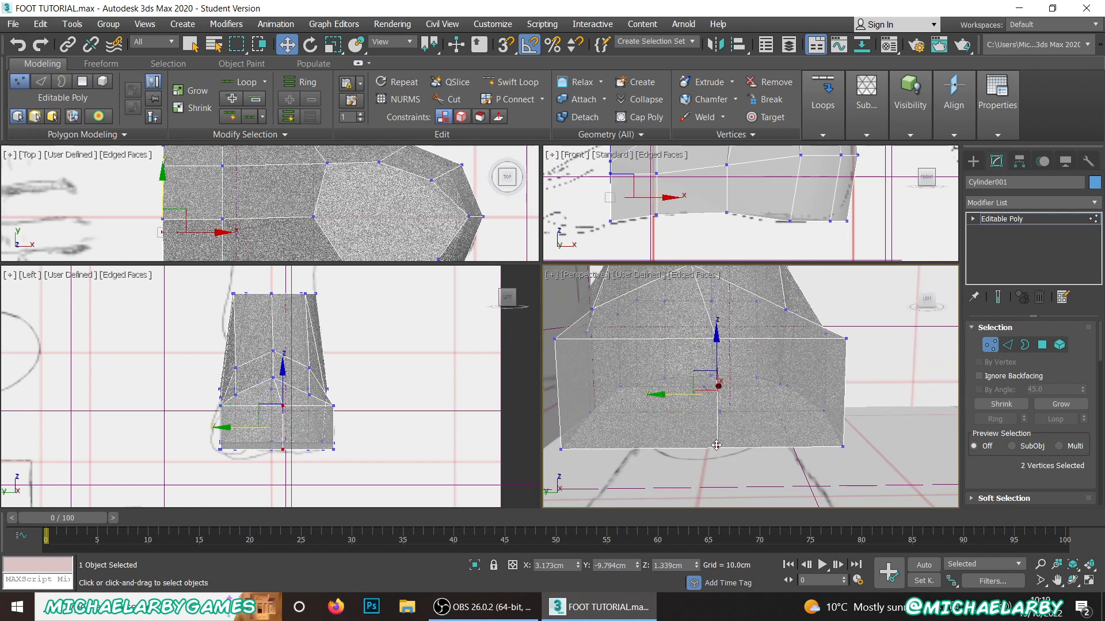
left_click_drag(678, 394, 657, 397)
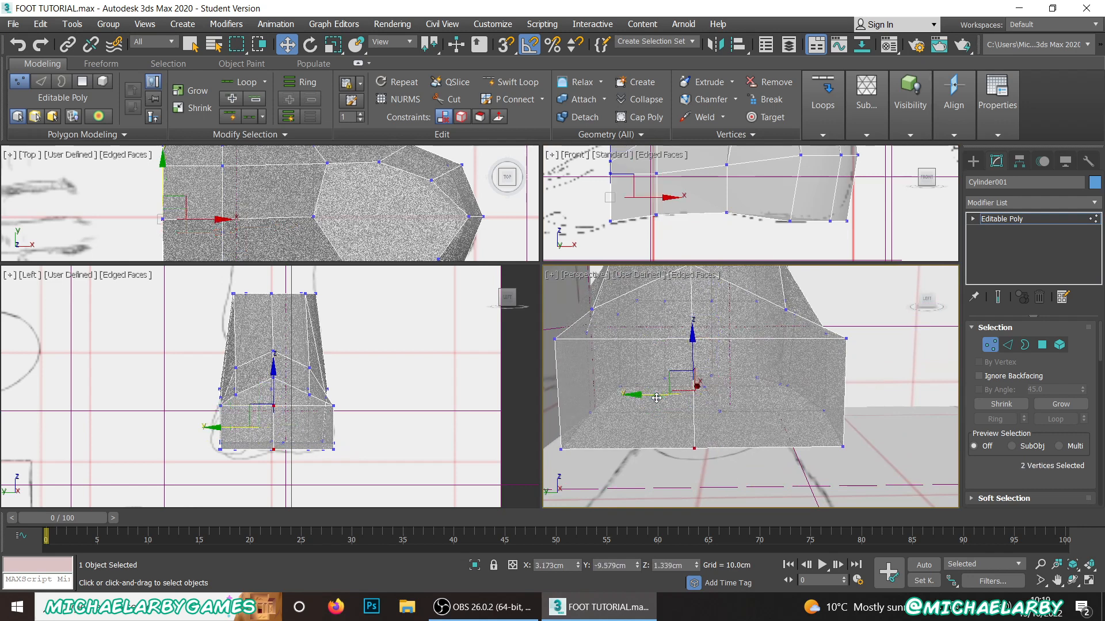
Step: Raise the upper vertex on the little-toe side of the front segment slightly to smooth the instep
scroll(698, 375, "down", 3)
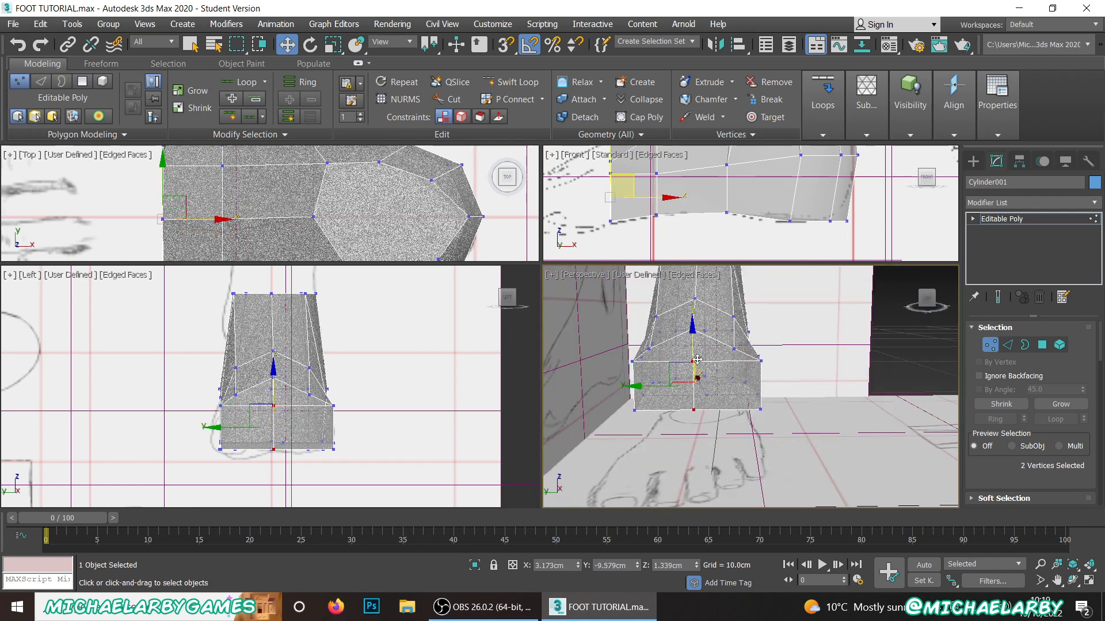
scroll(705, 357, "up", 4)
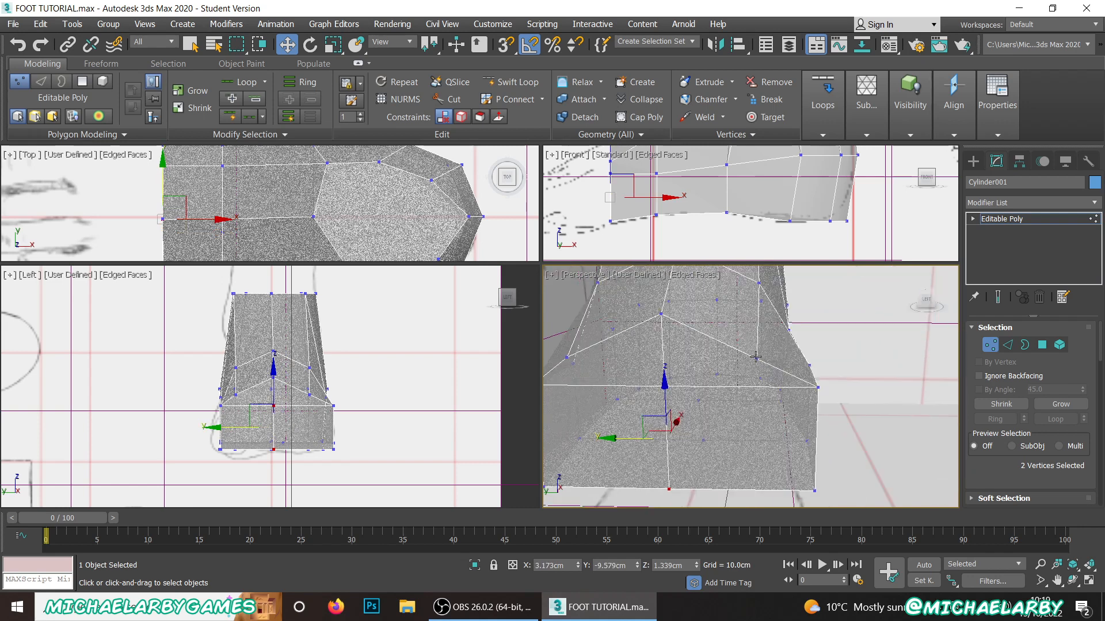
left_click(755, 358)
left_click_drag(758, 319, 759, 299)
scroll(696, 367, "down", 4)
scroll(696, 368, "up", 2)
Step: Lower the two mid-height corner vertices and the centre vertex of the toe-side end to about Z 1.604 cm
left_click(596, 358)
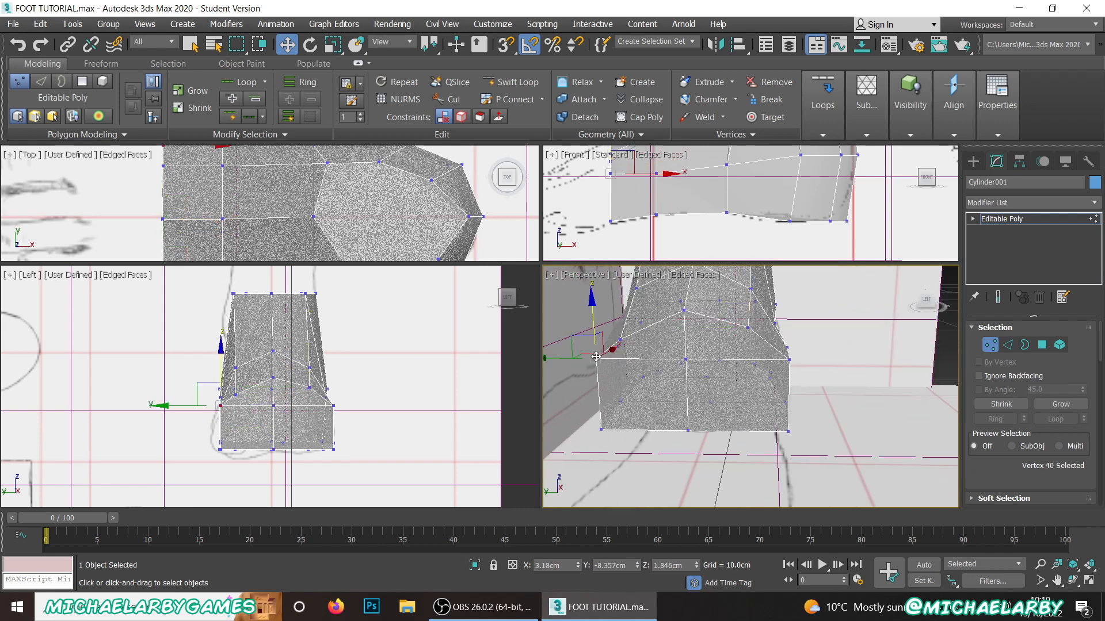
left_click(788, 359, "ctrl")
middle_click_drag(788, 359, 711, 390, "alt")
left_click_drag(690, 316, 685, 339)
left_click(690, 348)
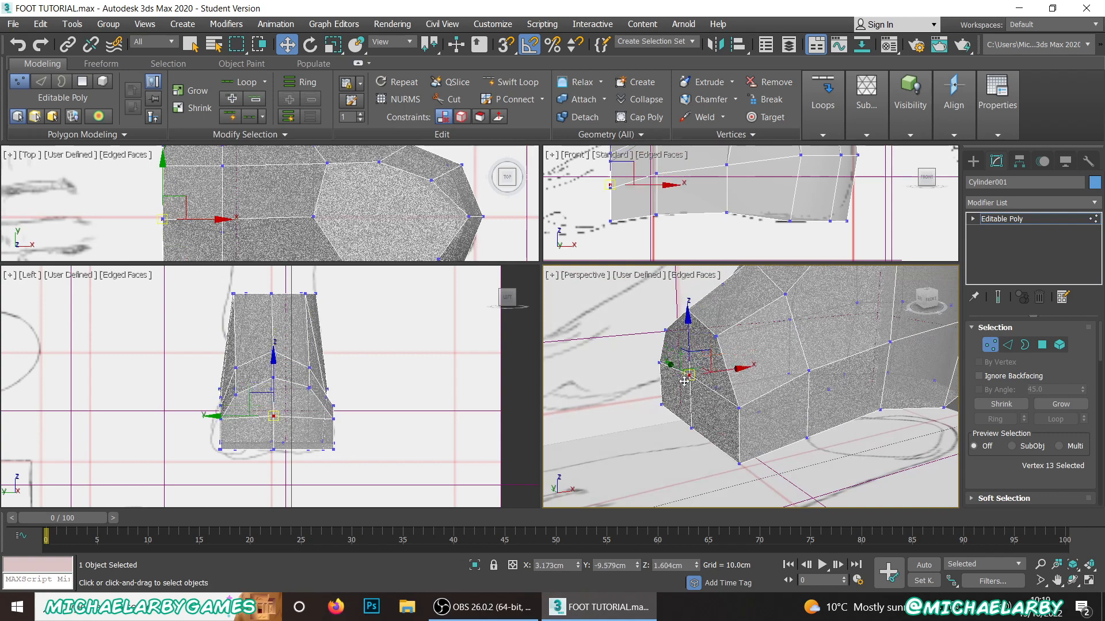
middle_click_drag(686, 378, 748, 352, "alt")
Step: Switch to edge editing and select the ring of edges running through the toe-side end's upper little-toe-side edge
left_click(1007, 347)
scroll(692, 324, "up", 3)
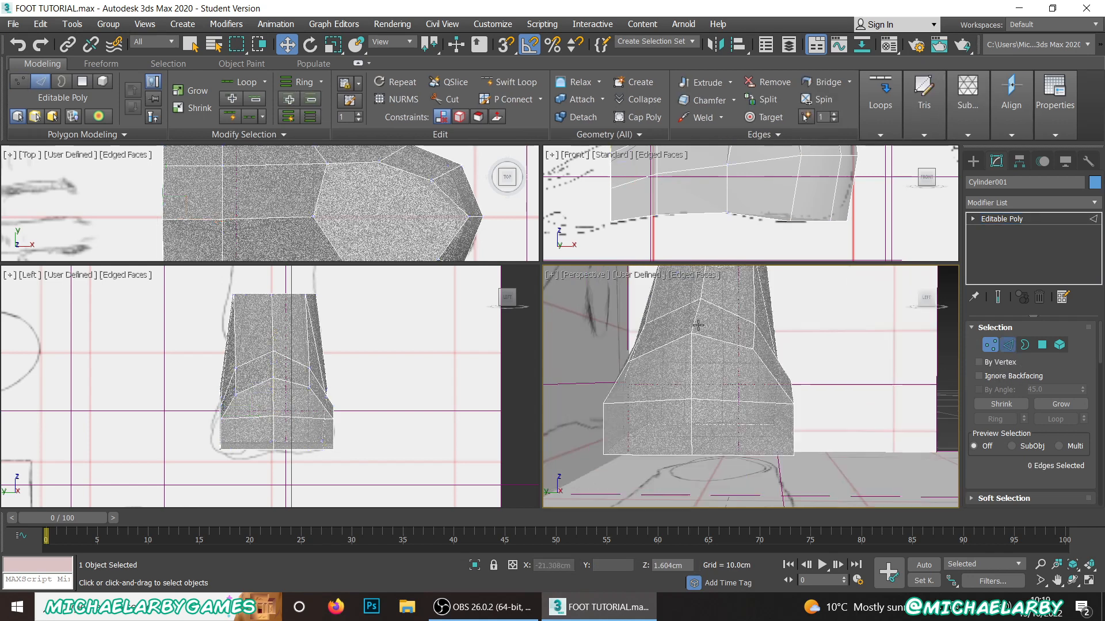
left_click(722, 340)
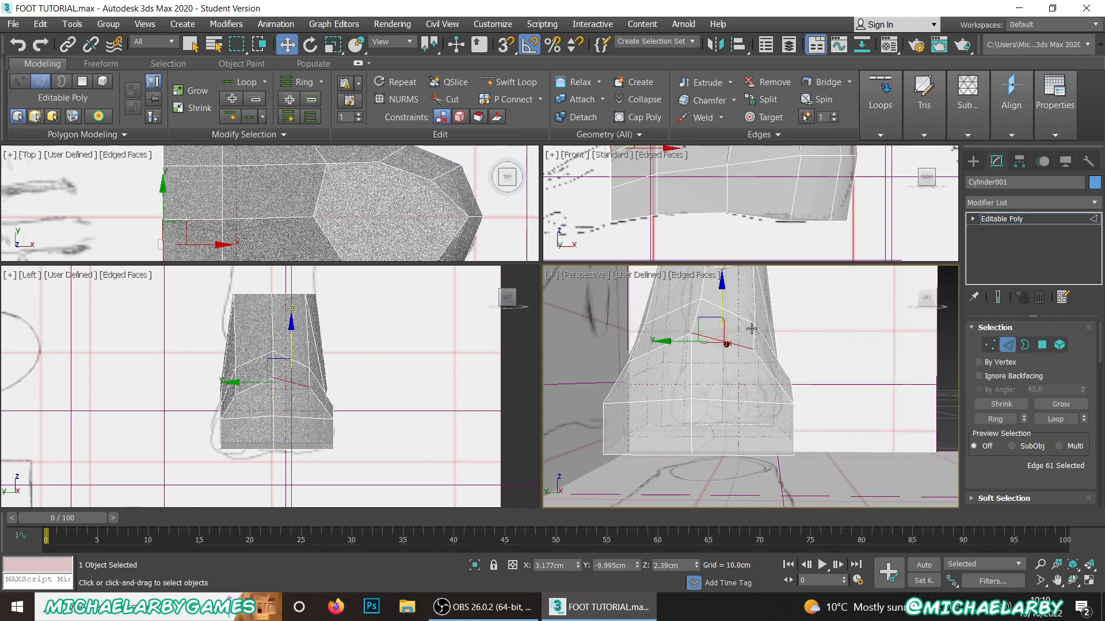
left_click(998, 424)
Step: Examine the foot model against the reference planes from several angles and distances
scroll(751, 382, "down", 3)
middle_click_drag(750, 382, 605, 469, "alt")
middle_click_drag(693, 431, 715, 395, "alt")
scroll(715, 395, "down", 5)
scroll(776, 371, "up", 3)
left_click(797, 372)
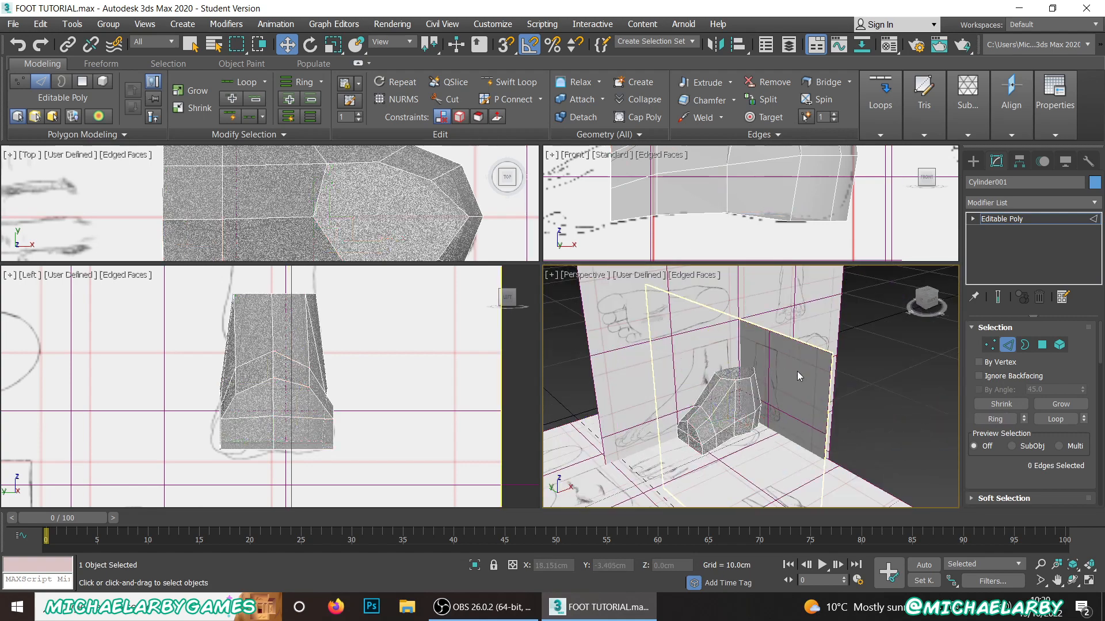
scroll(748, 368, "down", 3)
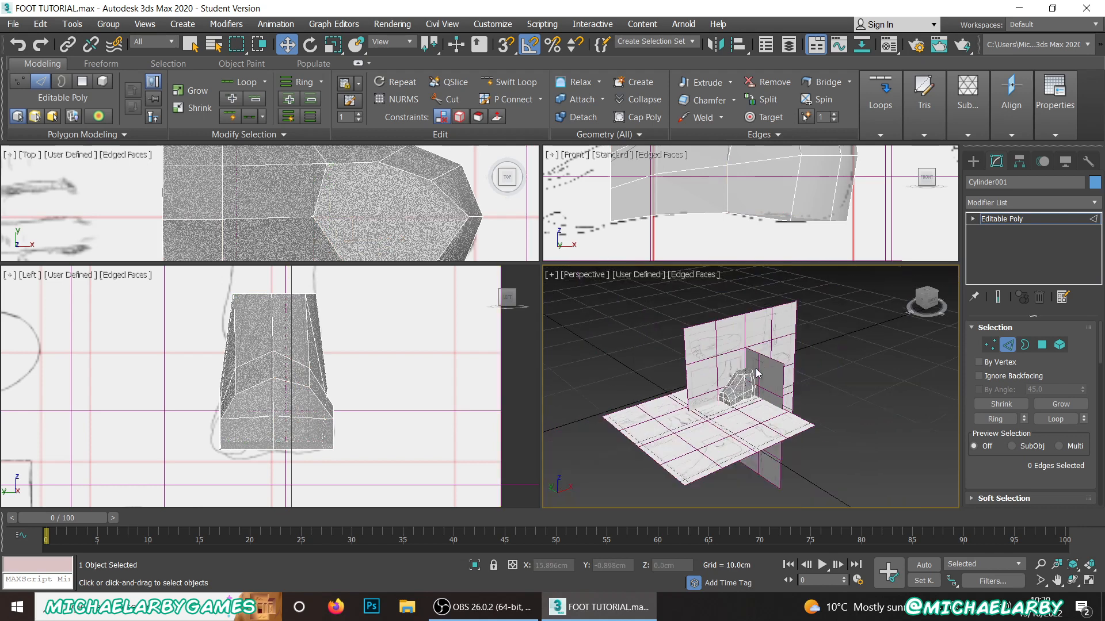
Step: Leave edge editing and move the reference plane behind the heel away along X to about 68.1 cm
scroll(769, 393, "up", 3)
scroll(727, 374, "down", 2)
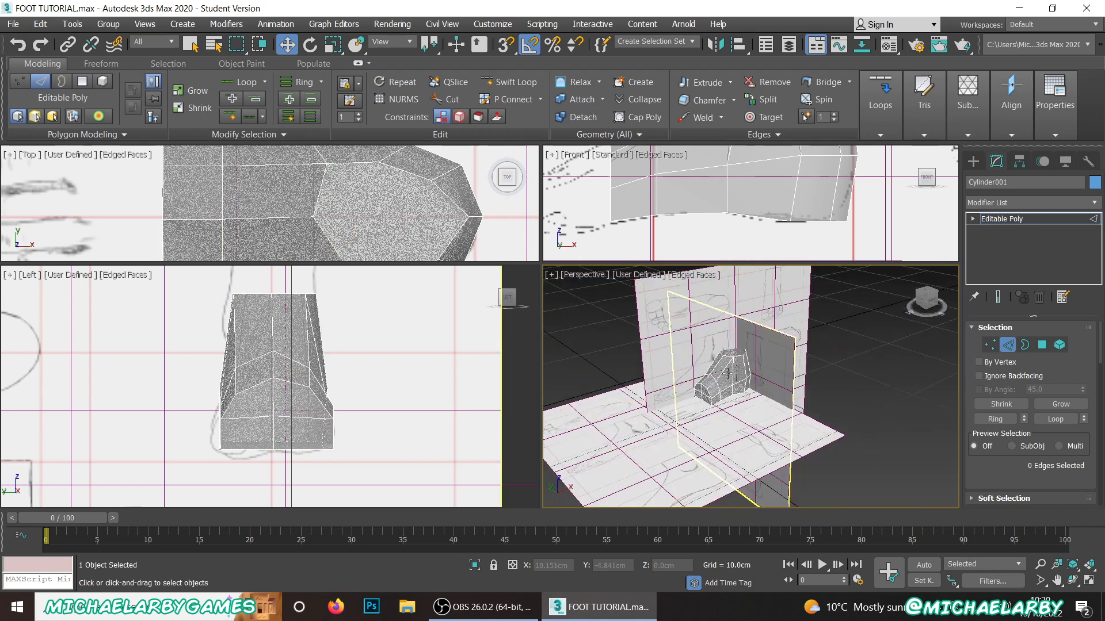
right_click(814, 359)
left_click(777, 352)
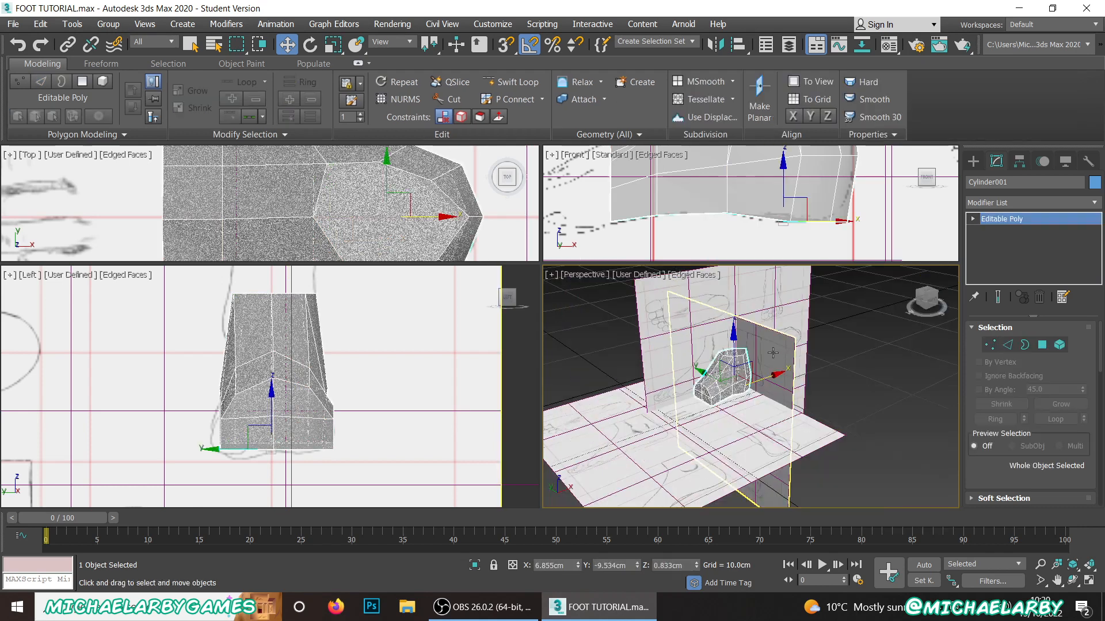
scroll(773, 366, "up", 3)
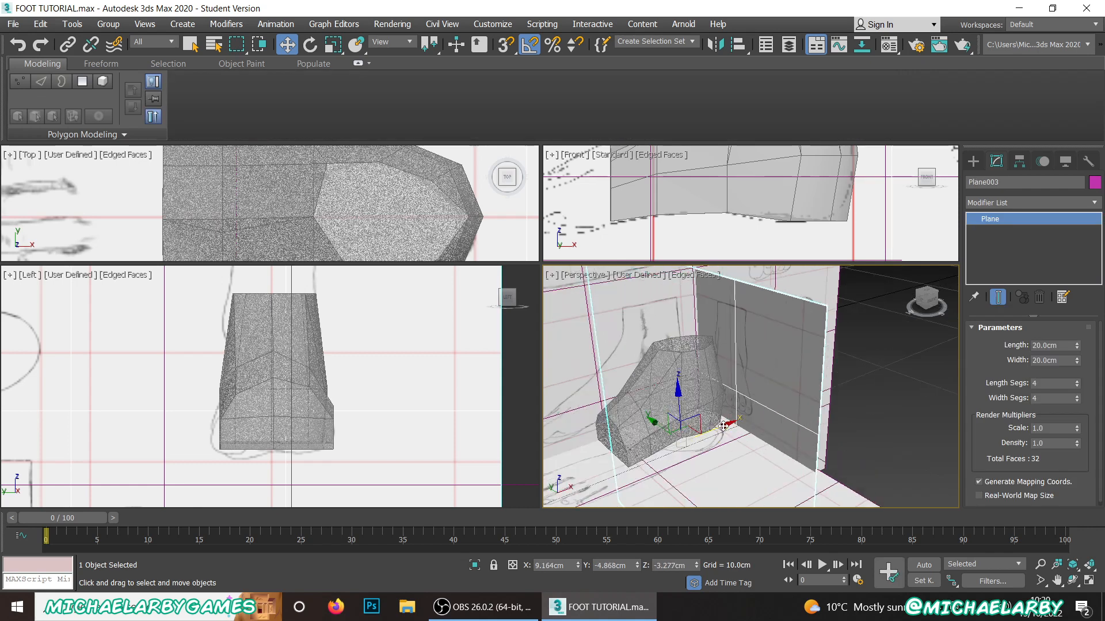
left_click_drag(724, 426, 898, 400)
scroll(708, 318, "down", 3)
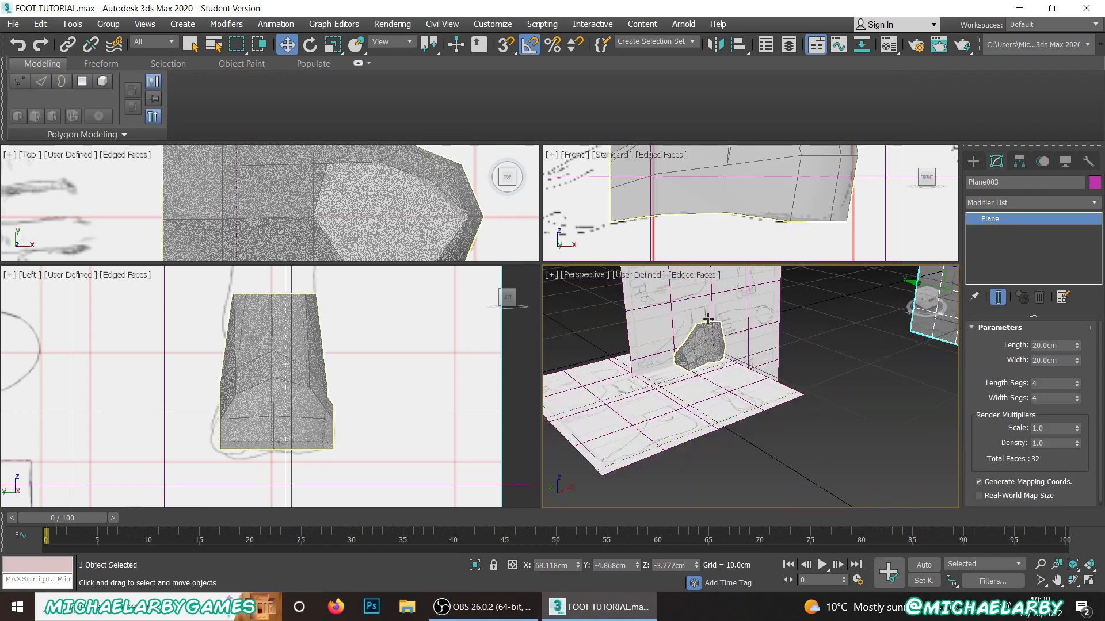
Step: Move the side-view reference plane far back along Y and lower the floor reference plane to about Z -20.6 cm
left_click(707, 321)
key("Delete")
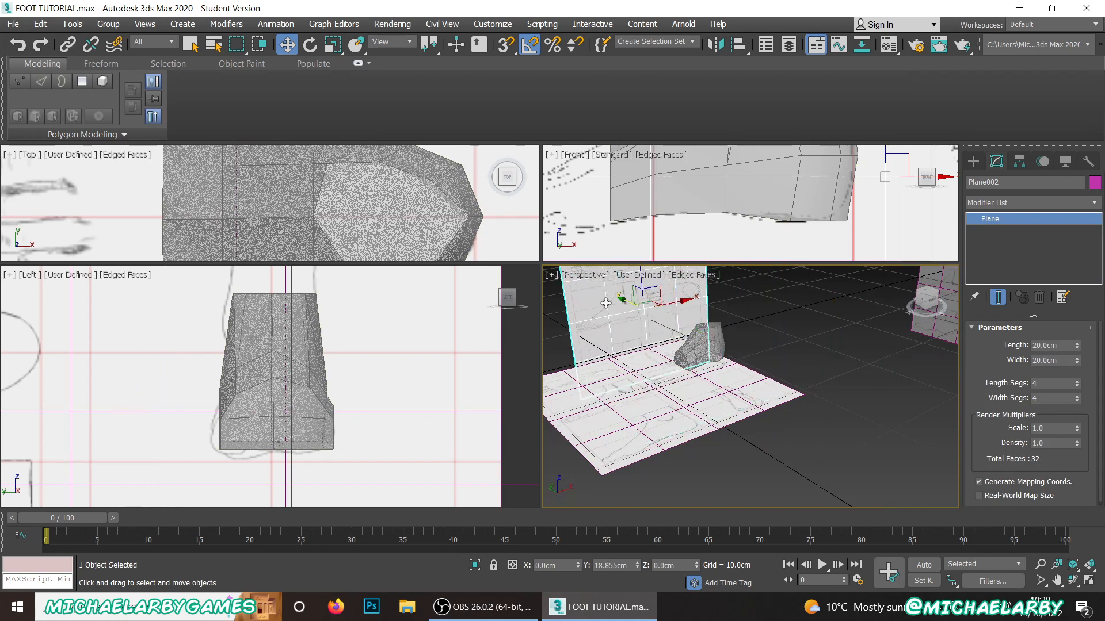
left_click(631, 380)
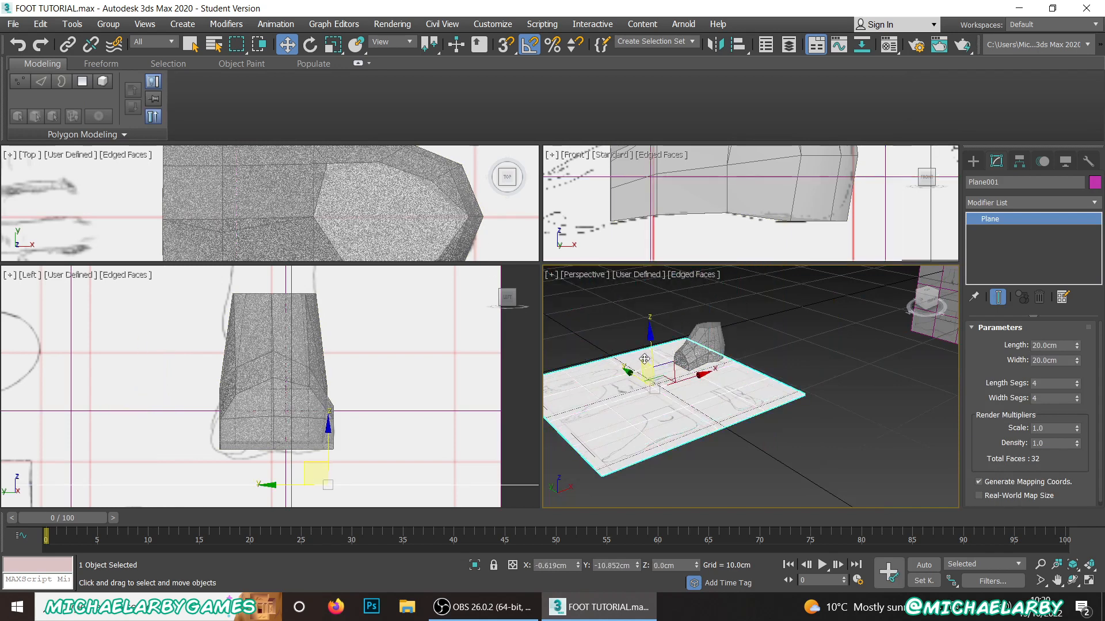
left_click_drag(644, 359, 675, 518)
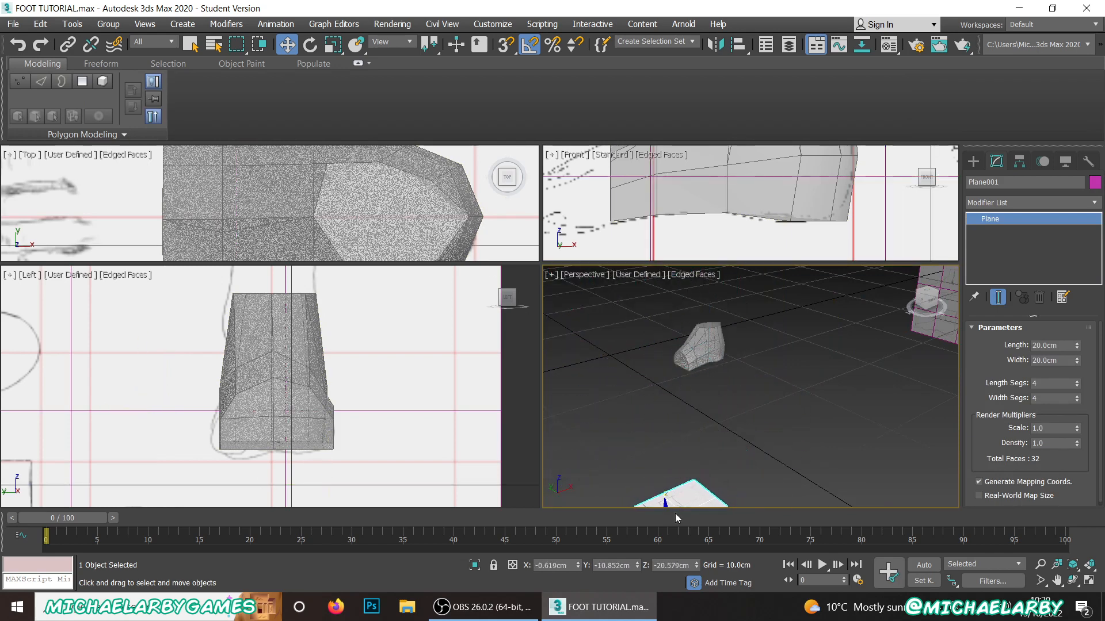
Step: Select the foot model and switch its see-through display off so it shades solid
left_click(705, 352)
scroll(731, 390, "up", 5)
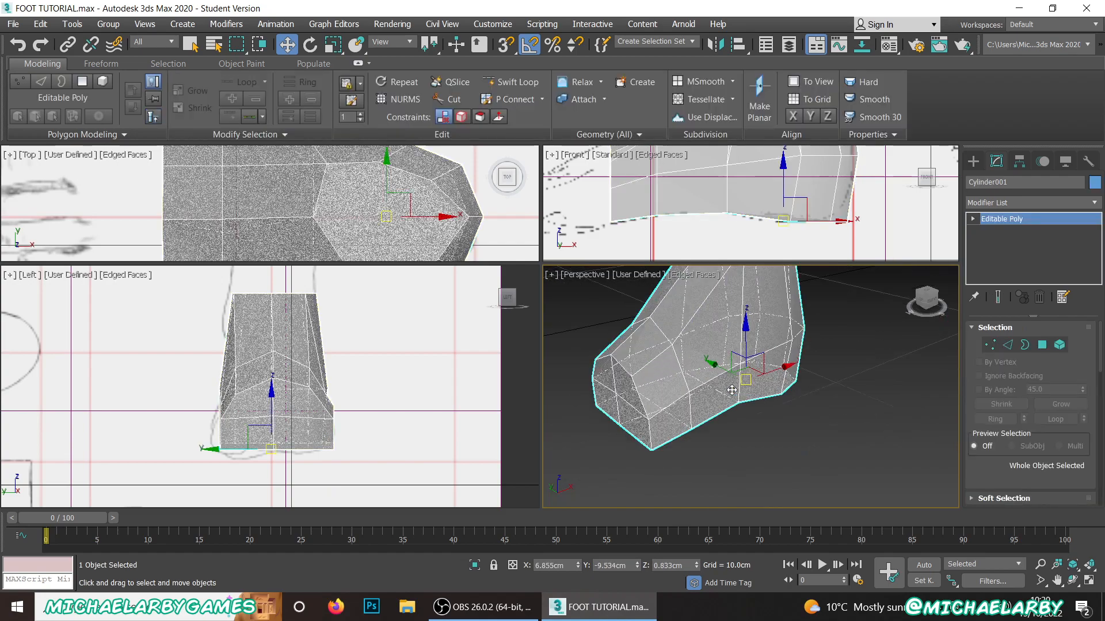
middle_click_drag(732, 391, 681, 339, "alt")
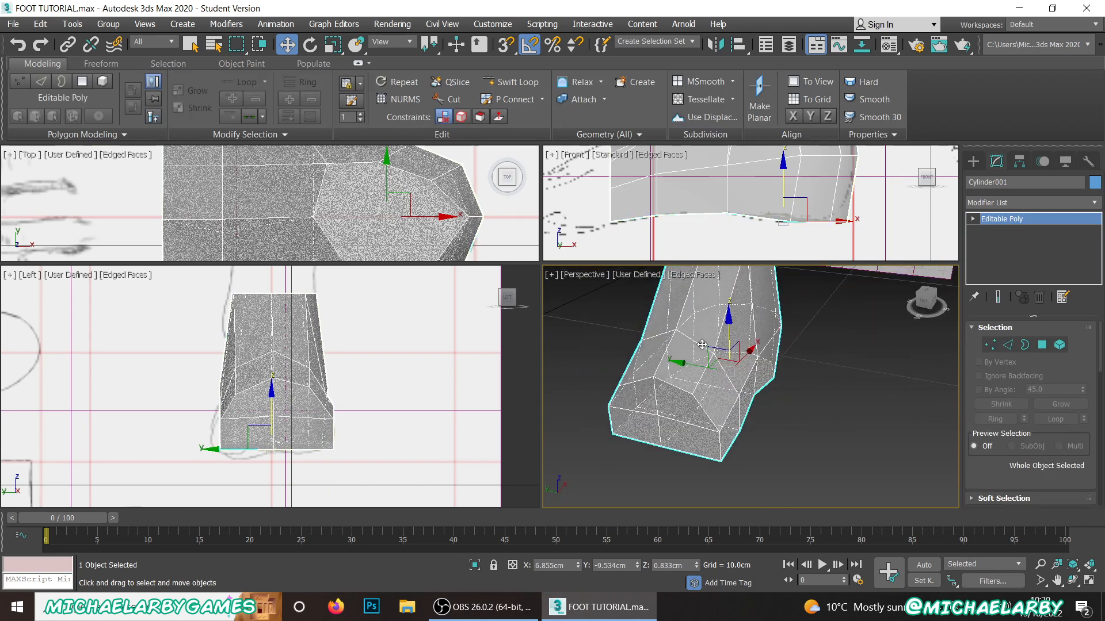
middle_click_drag(695, 342, 835, 345, "alt")
Step: Connect the ring of edges through the toe-side end's top edge on the -Y side to add a lengthwise loop
left_click(1007, 344)
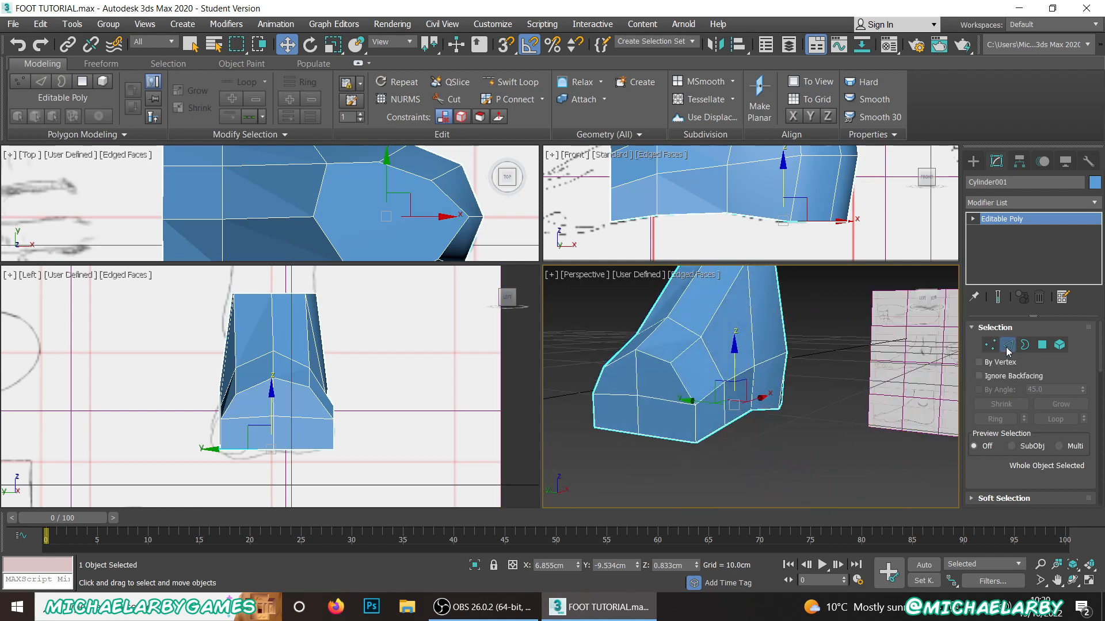
left_click(651, 355)
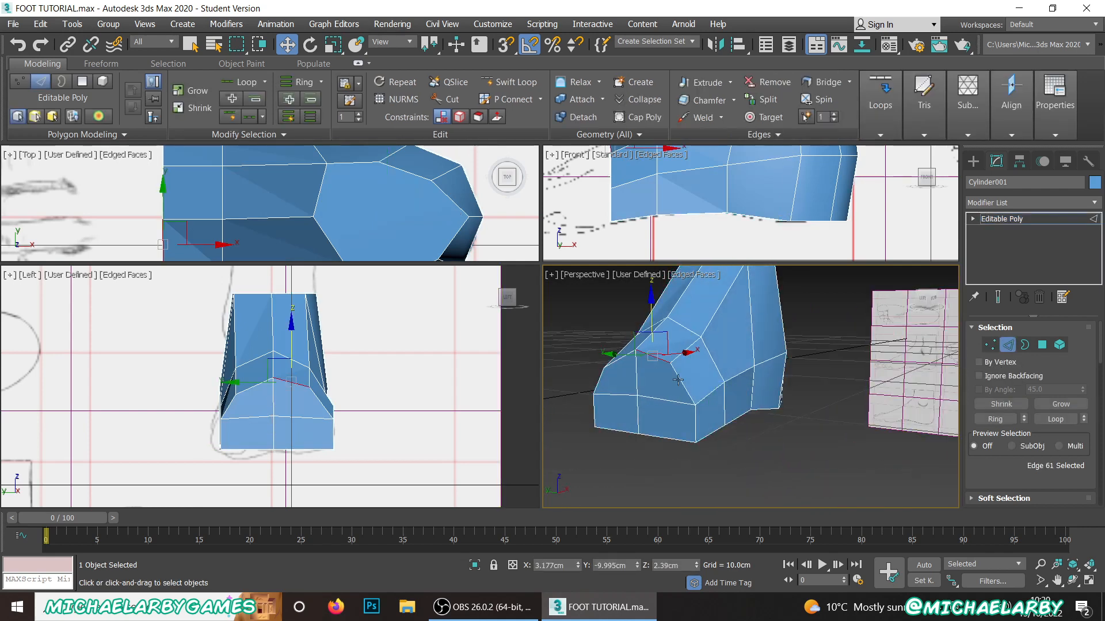
left_click(999, 421)
middle_click_drag(748, 393, 755, 370, "alt")
scroll(1034, 412, "down", 6)
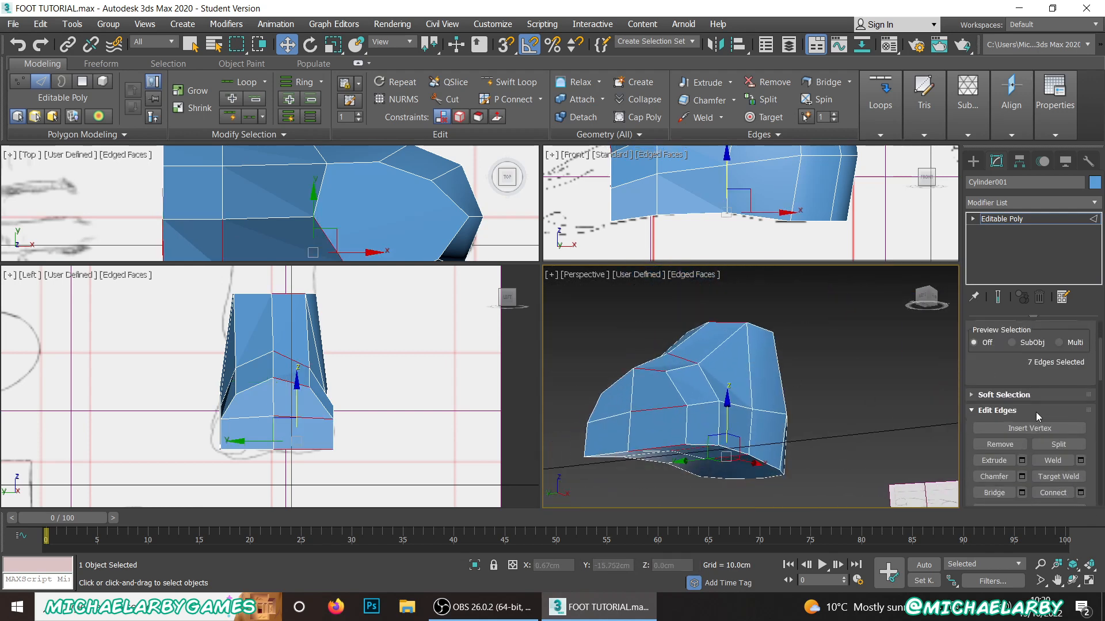
left_click(1053, 406)
Step: Select the toe-side end's matching top edge on the +Y side and connect its ring of edges with a lengthwise loop
middle_click_drag(684, 374, 681, 422, "alt")
left_click(632, 395)
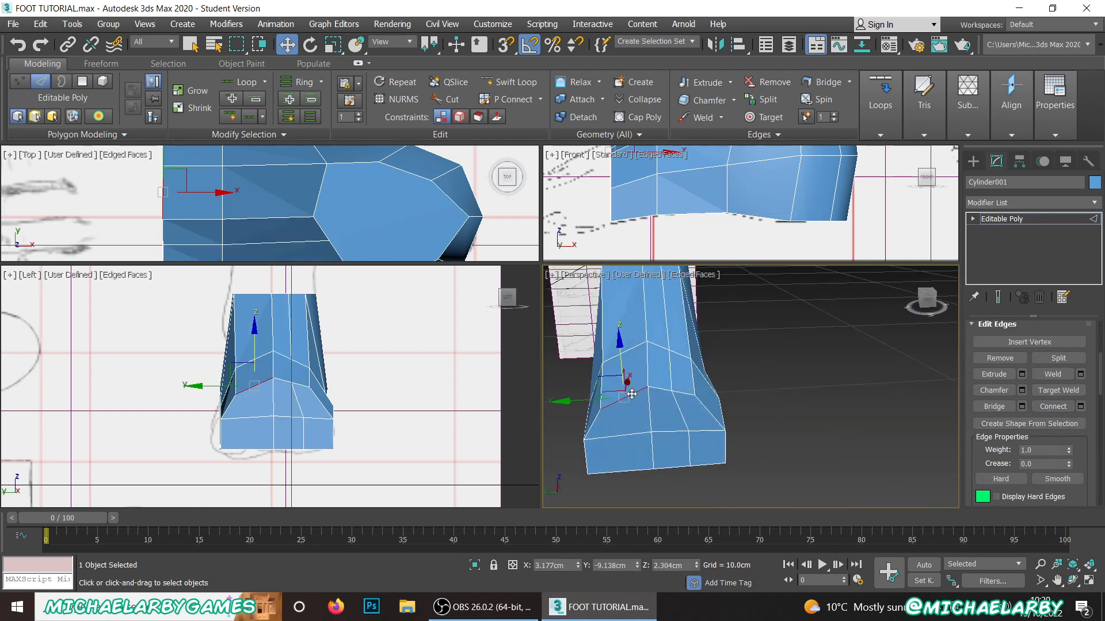
left_click(634, 348, "ctrl")
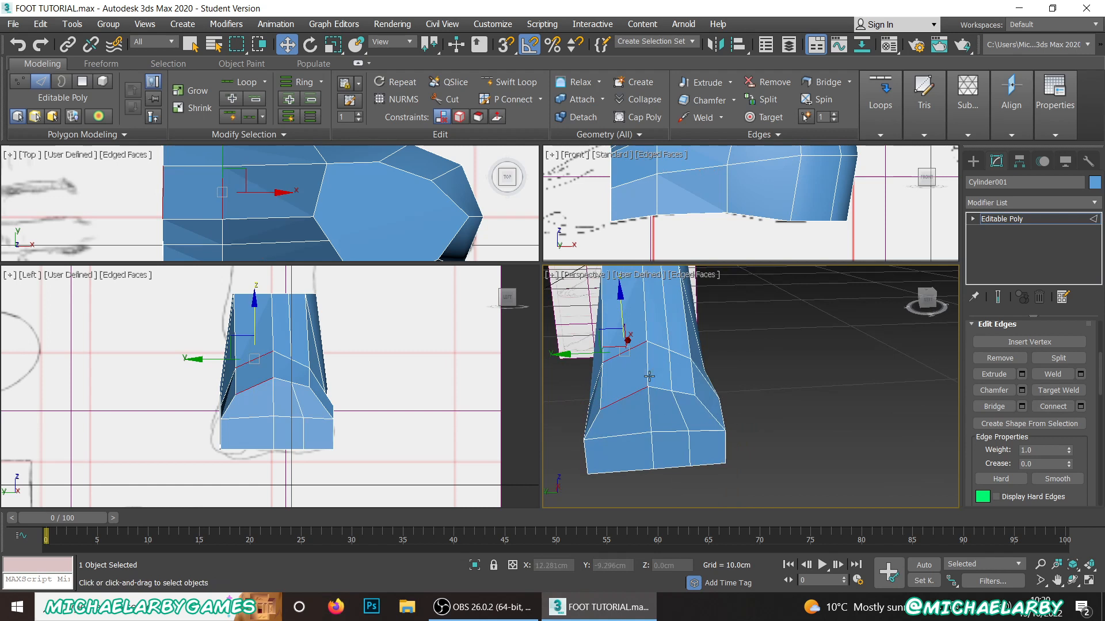
scroll(1004, 397, "up", 3)
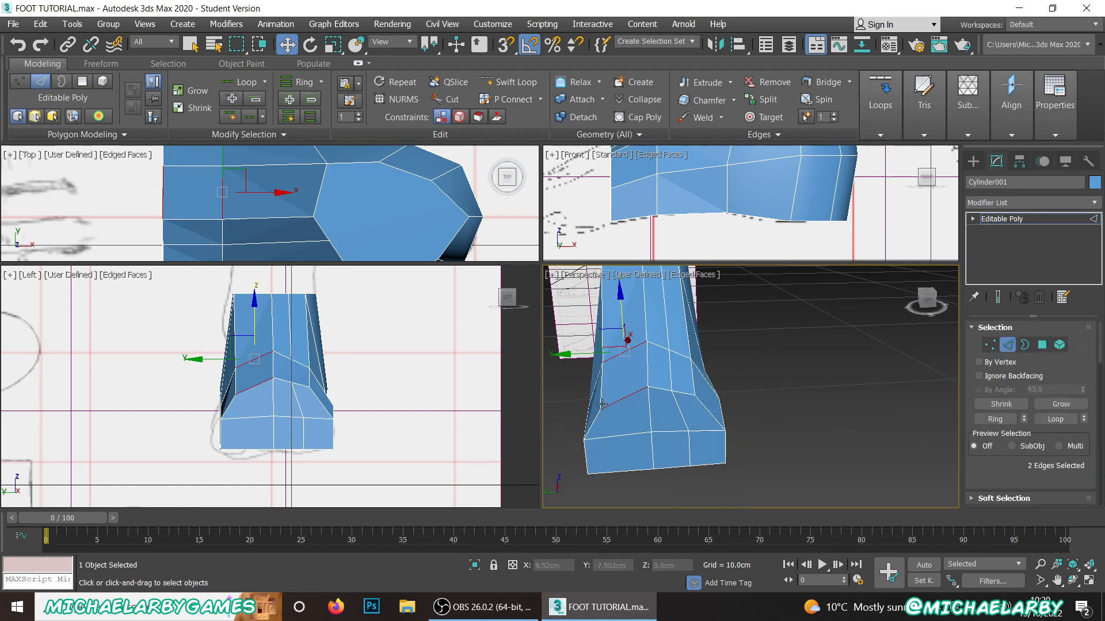
left_click(629, 395)
left_click(999, 421)
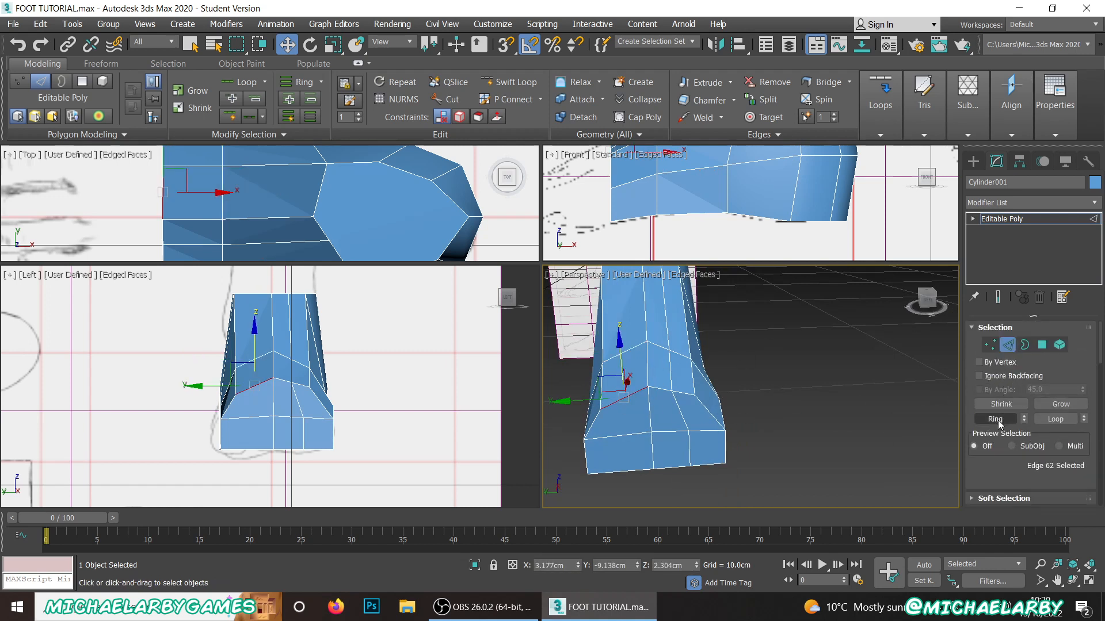
middle_click_drag(703, 415, 637, 410, "alt")
scroll(990, 456, "down", 4)
left_click(1045, 460)
Step: Cut the heel's underside polygon crosswise between its two opposite side corners and lengthwise along the centre line to the heel tip
scroll(663, 340, "up", 3)
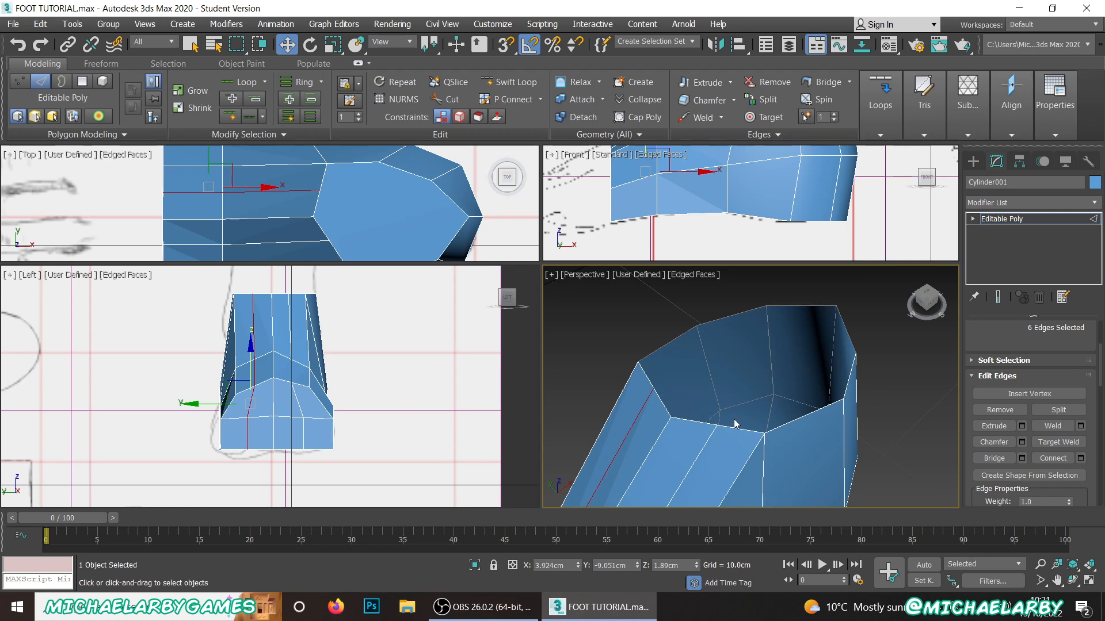
scroll(685, 358, "down", 5)
middle_click_drag(683, 397, 644, 257)
scroll(689, 353, "up", 5)
scroll(691, 355, "down", 4)
scroll(644, 417, "up", 3)
middle_click_drag(675, 426, 734, 294, "alt")
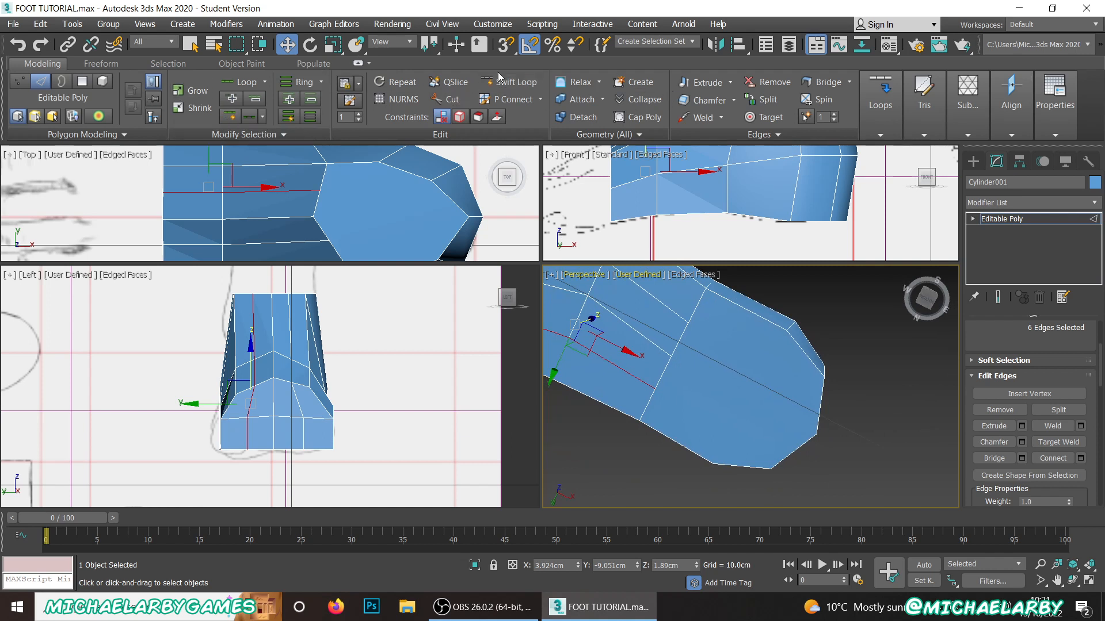
left_click(447, 99)
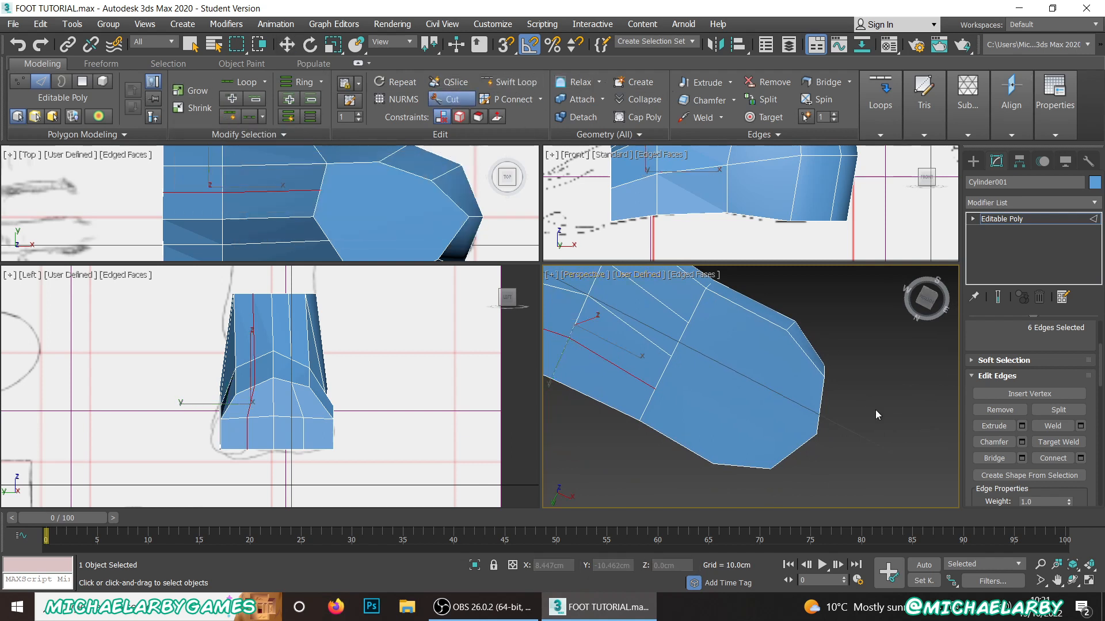
left_click(786, 333)
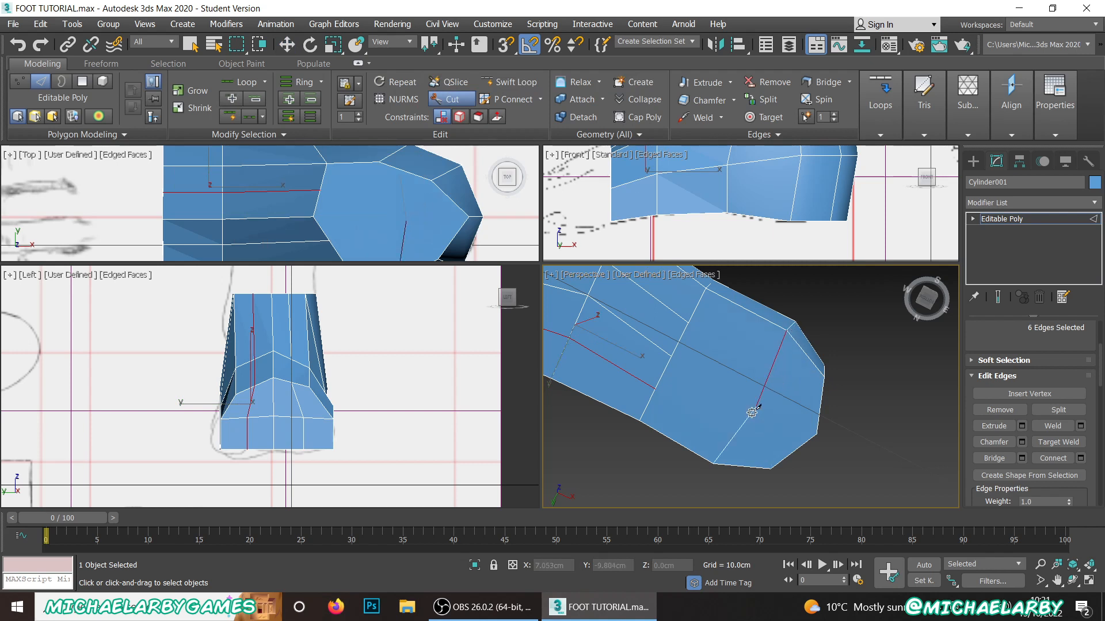
left_click(716, 459)
left_click(670, 356)
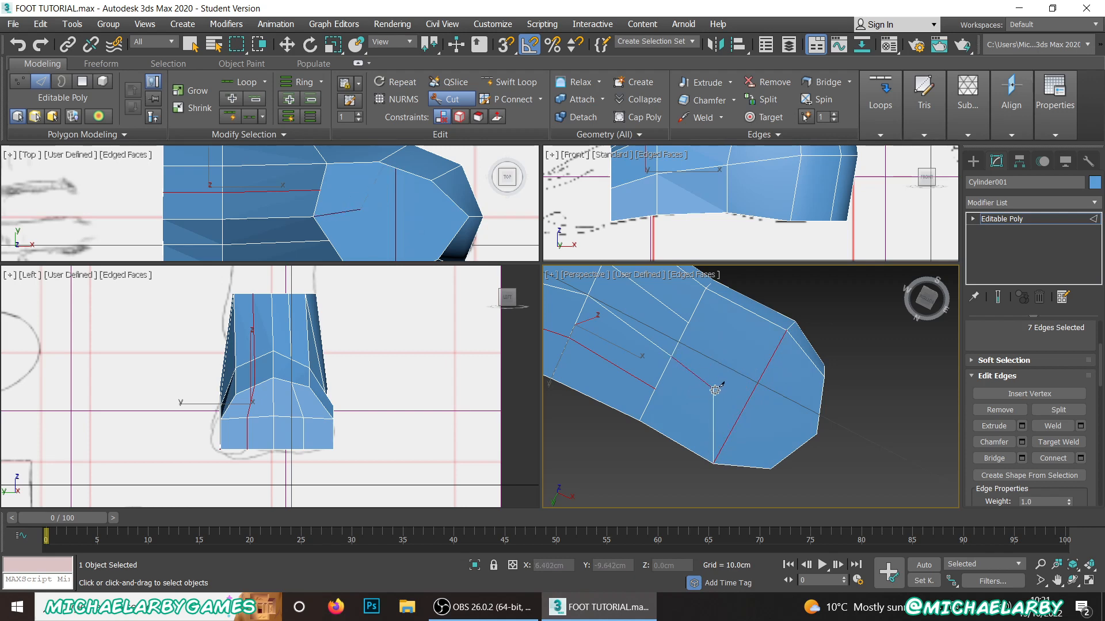
left_click(751, 397)
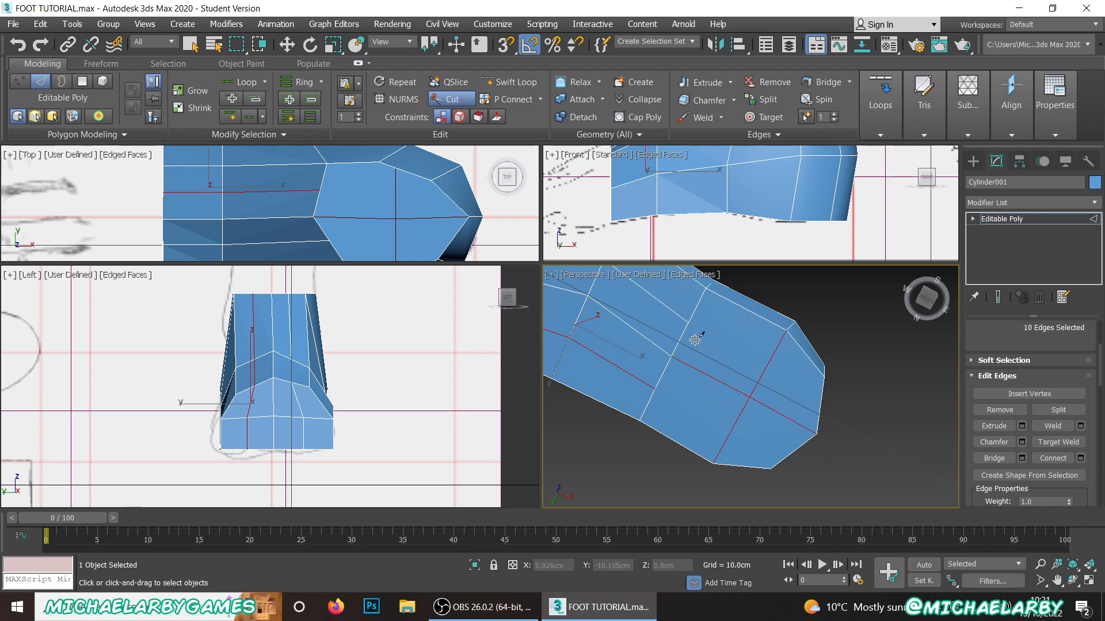
Step: Cut edges on the -Y side of the heel underside, continuing the lengthwise loop and curving it inward to the centre line
scroll(697, 387, "down", 2)
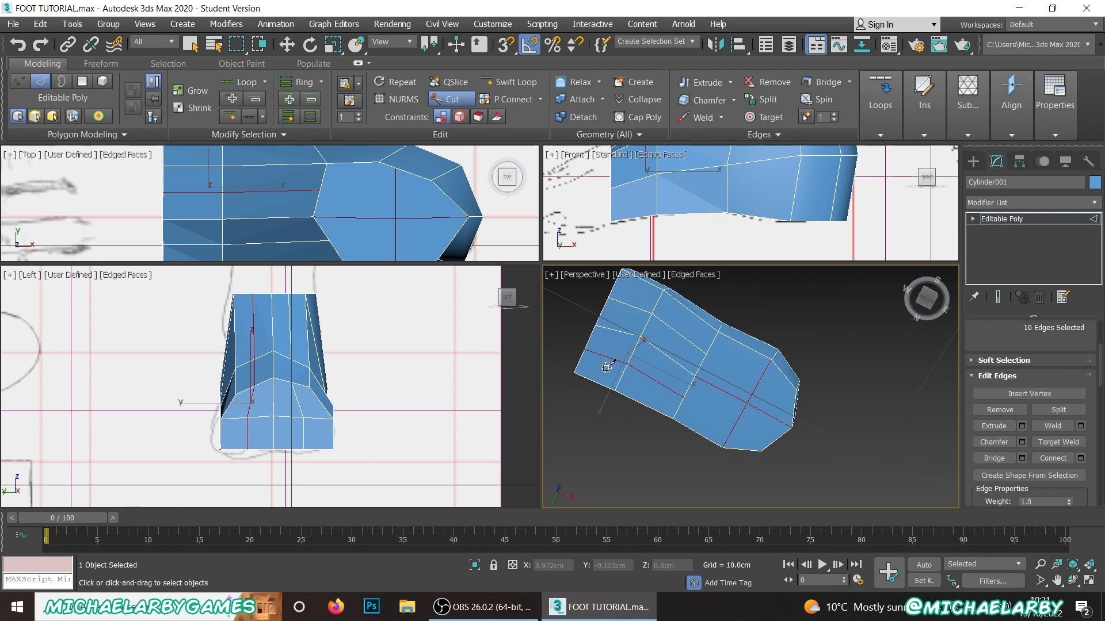
scroll(687, 340, "up", 4)
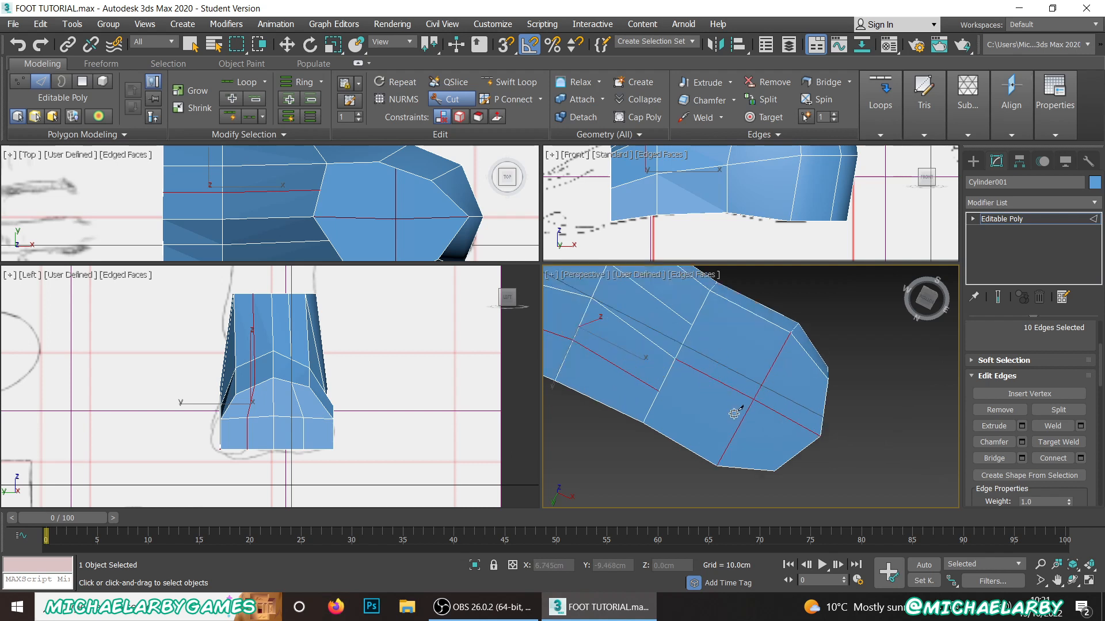
middle_click_drag(686, 334, 694, 359)
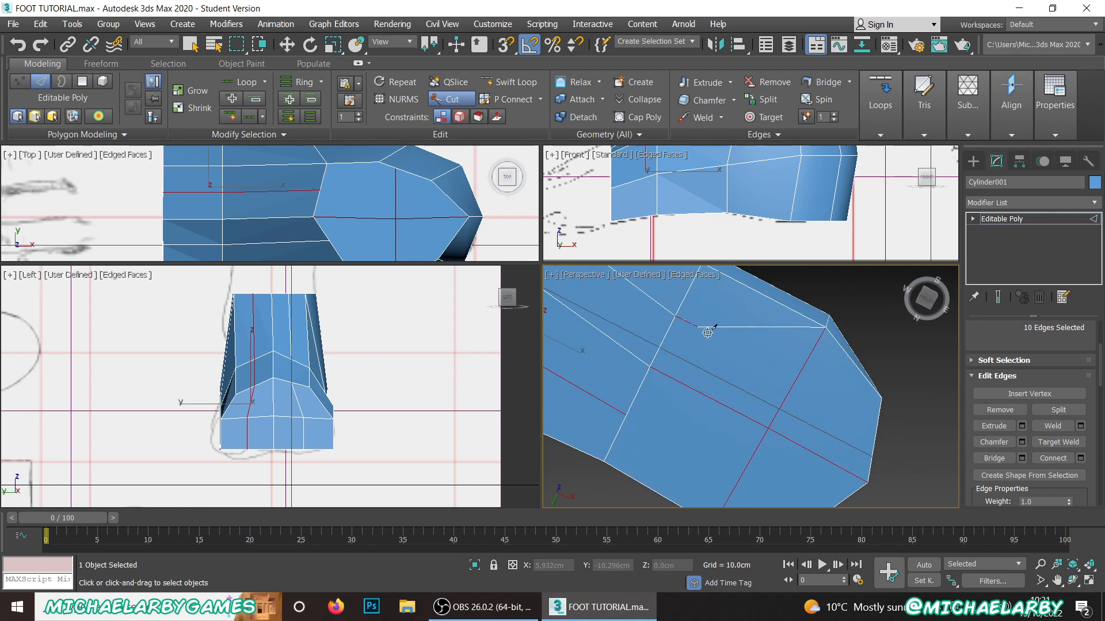
left_click(797, 378)
left_click(840, 415)
left_click(841, 467)
Step: Cut matching edges on the +Y side of the heel underside, from the centre line around to the lengthwise loop
scroll(786, 389, "down", 5)
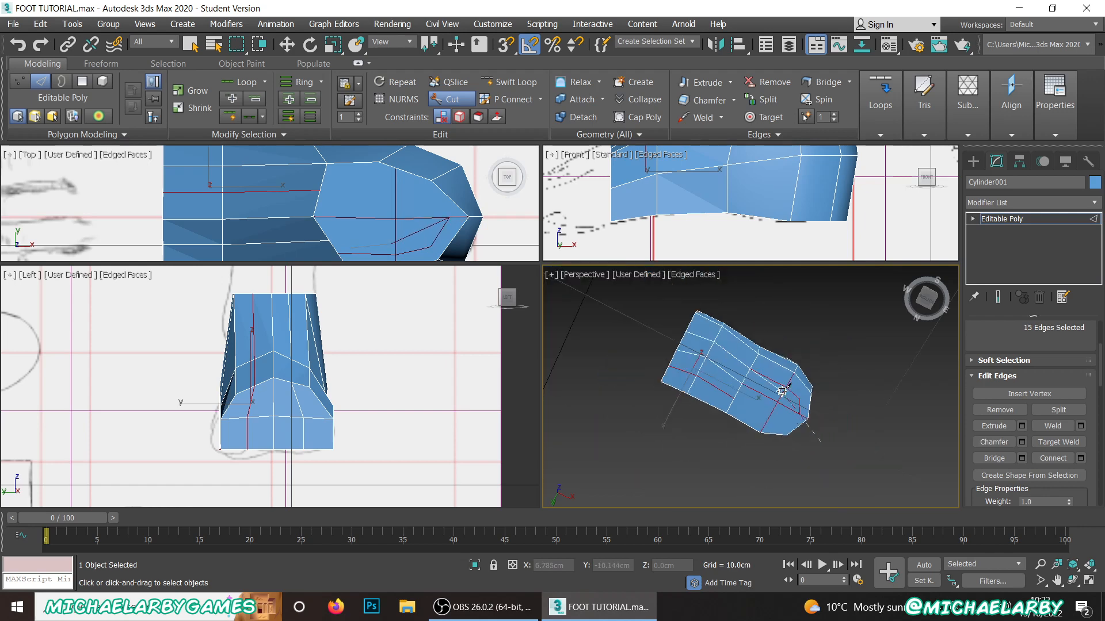
scroll(785, 417, "up", 5)
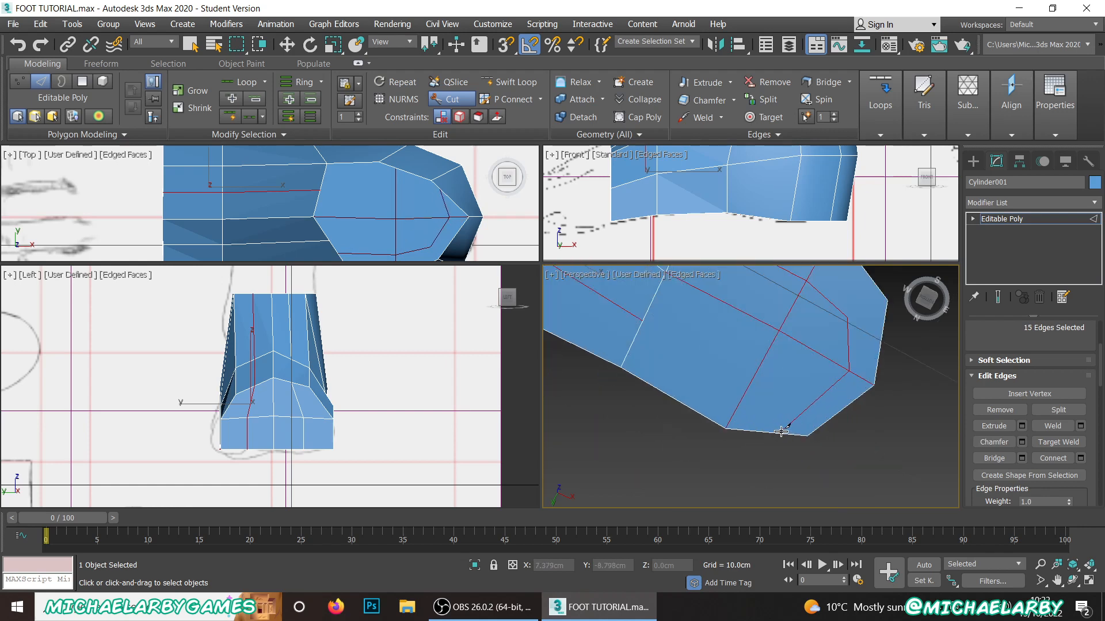
left_click(797, 405)
left_click(641, 321)
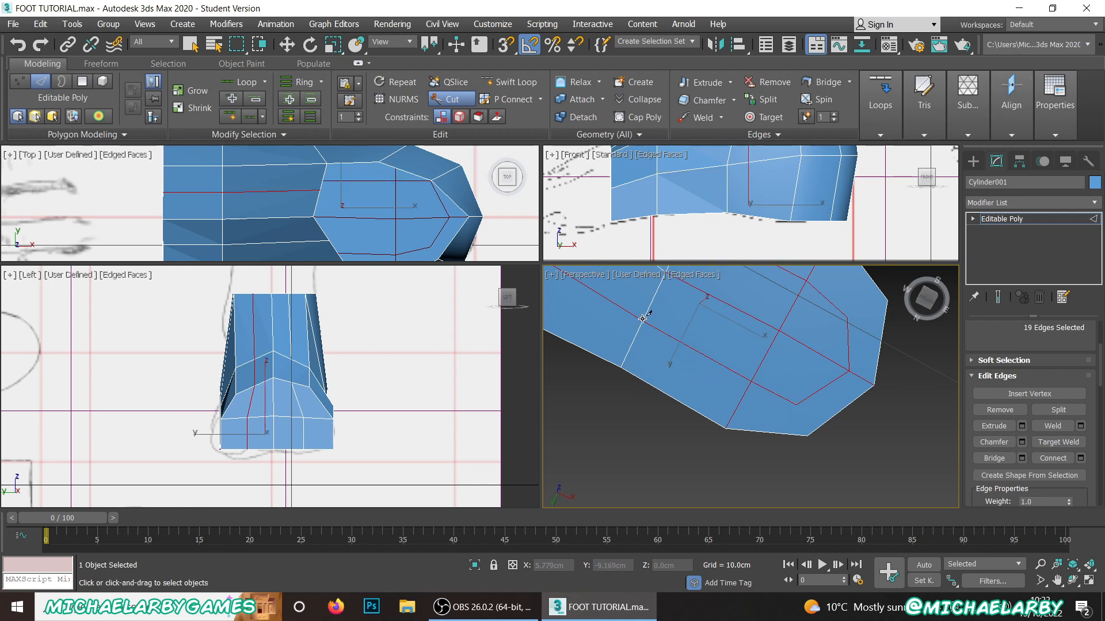
Step: Switch to vertex editing and cut from the inner loop's two corner vertices to the adjacent outer corners of the heel
scroll(1045, 406, "up", 3)
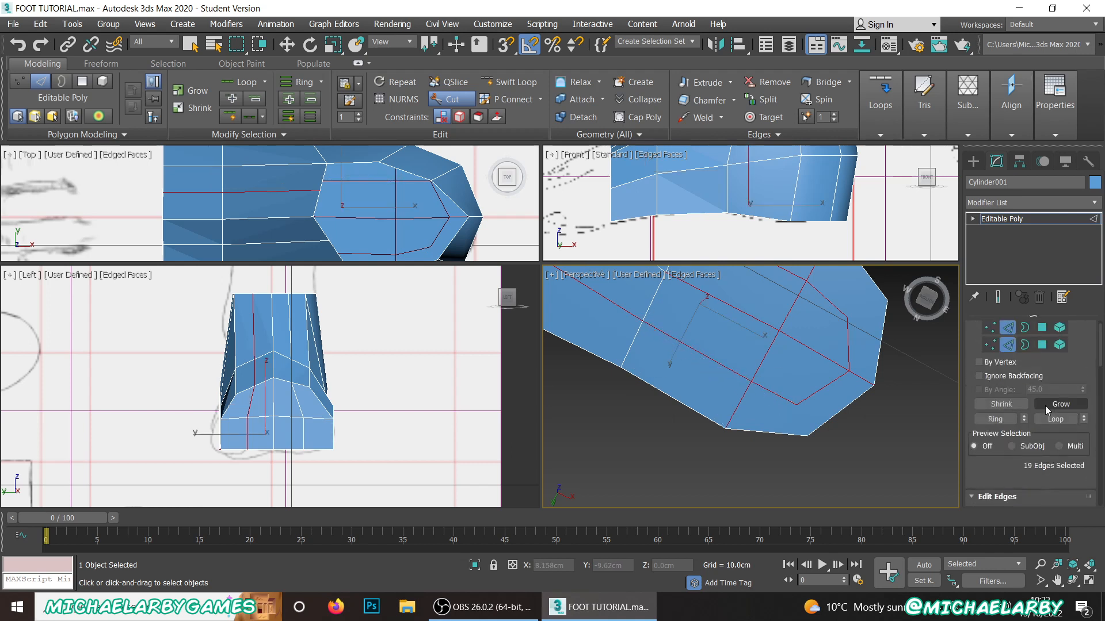
left_click(989, 344)
middle_click_drag(841, 338, 752, 384)
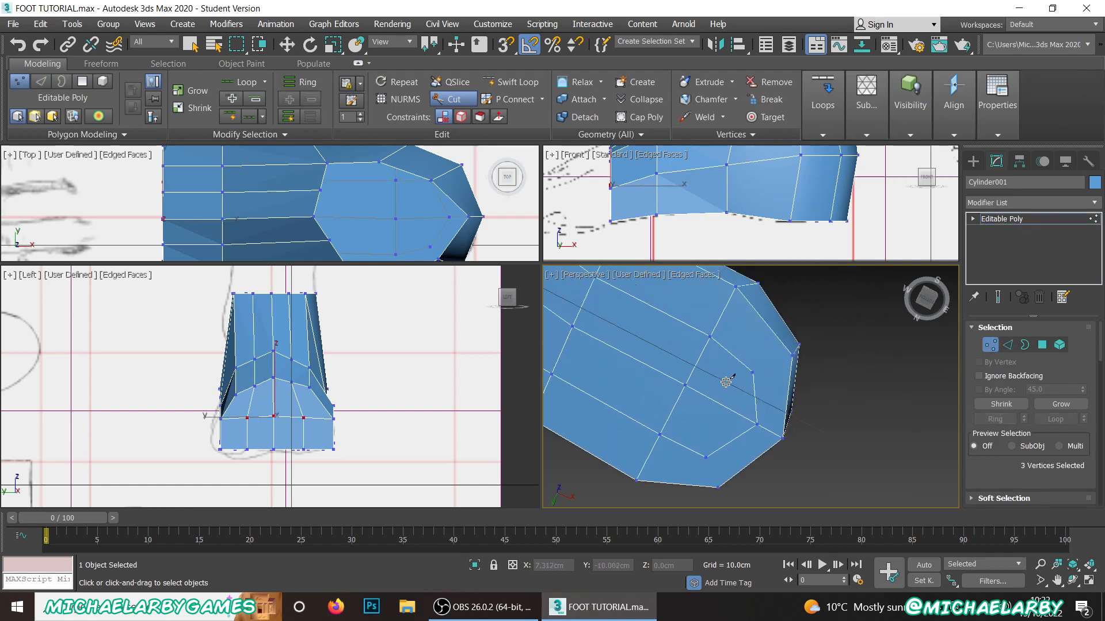
scroll(768, 371, "up", 2)
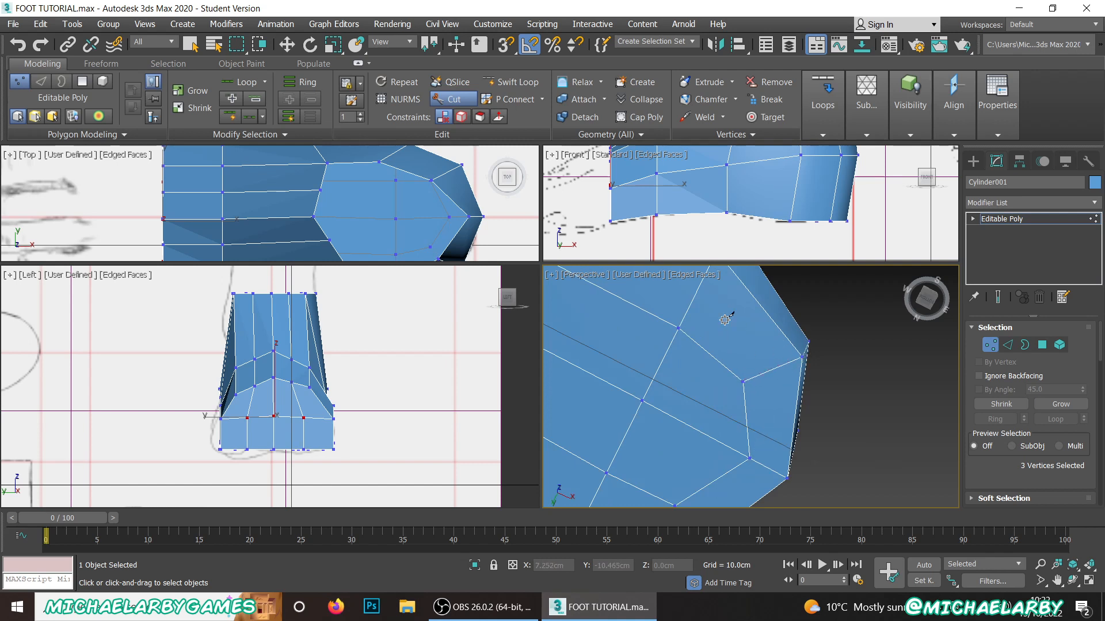
middle_click_drag(725, 320, 716, 382, "alt")
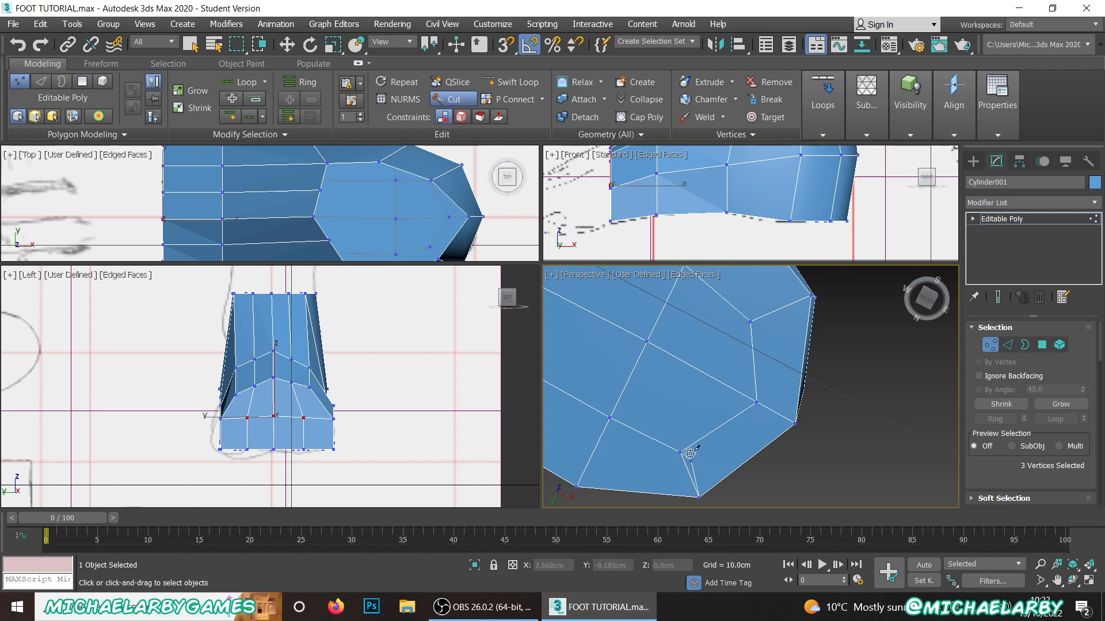
scroll(698, 414, "down", 5)
Step: Space the three inner sole vertices one row behind the toe-side end along Y, the centre at about -9.57 cm and the -Y-side one at -10.21 cm
mouse_move(692, 391)
middle_mouse_down("alt")
mouse_move(677, 374)
mouse_move(674, 391)
middle_mouse_up("alt")
middle_click_drag(673, 391, 770, 431)
scroll(725, 405, "up", 3)
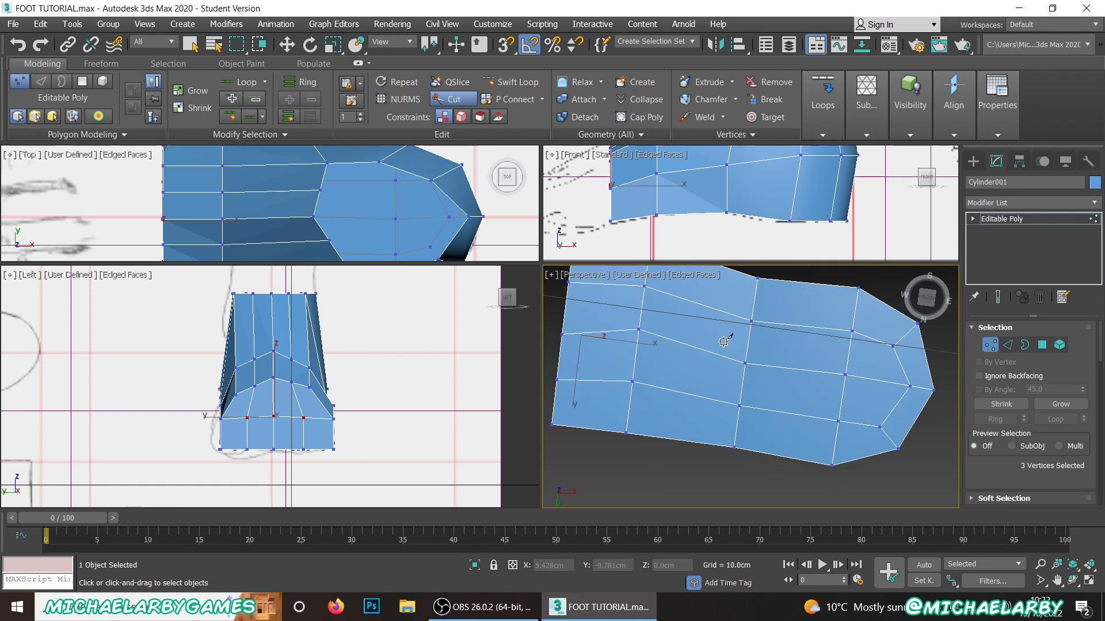
key("w")
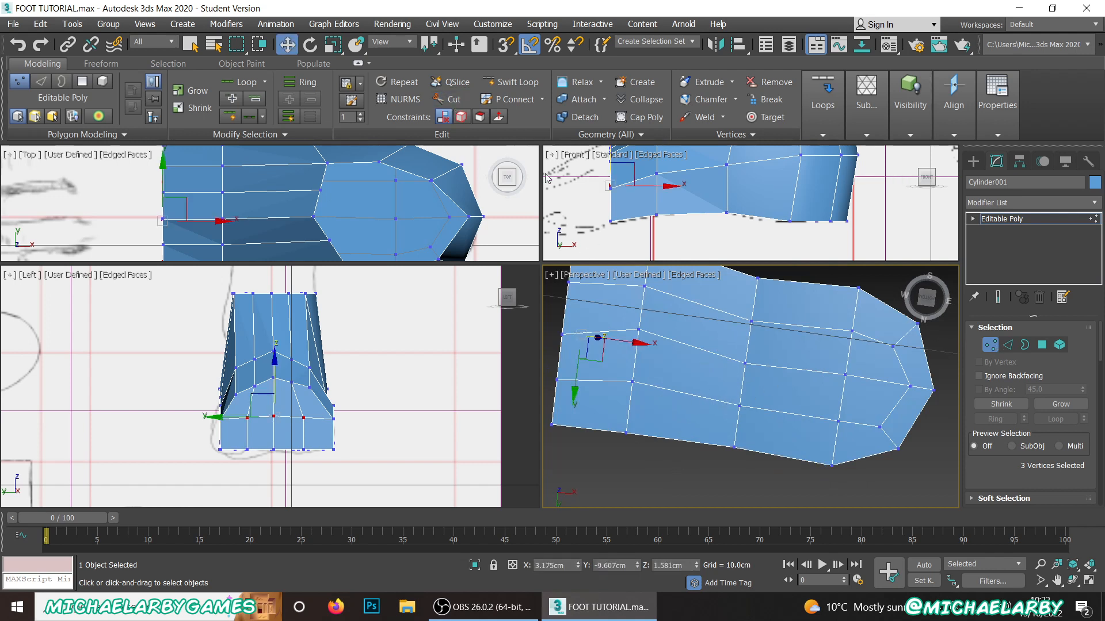
left_click(631, 381)
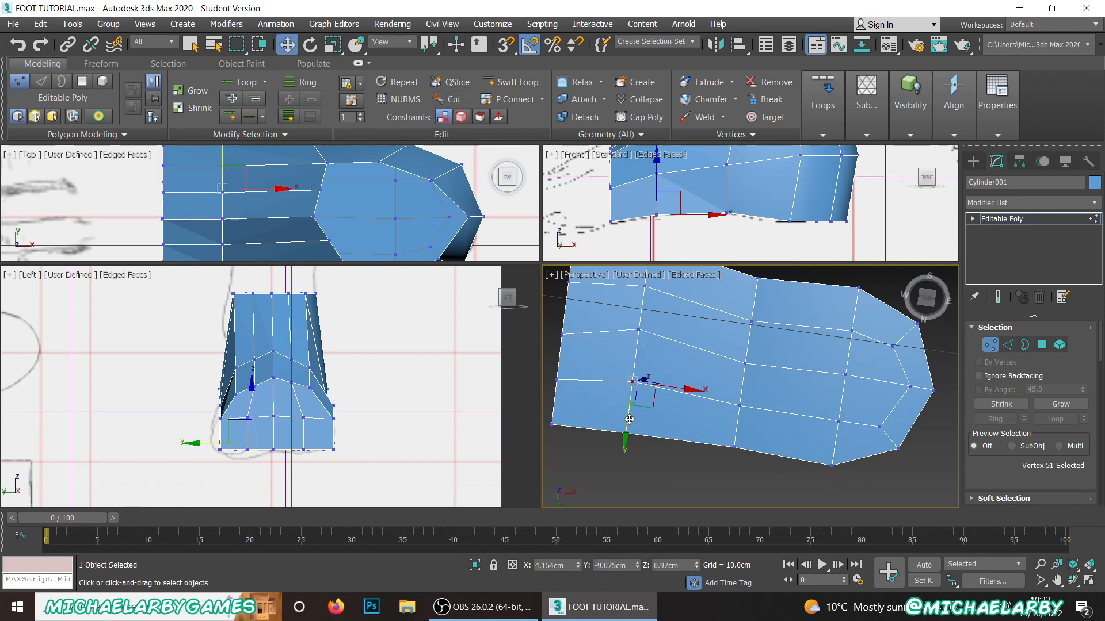
left_click(637, 331)
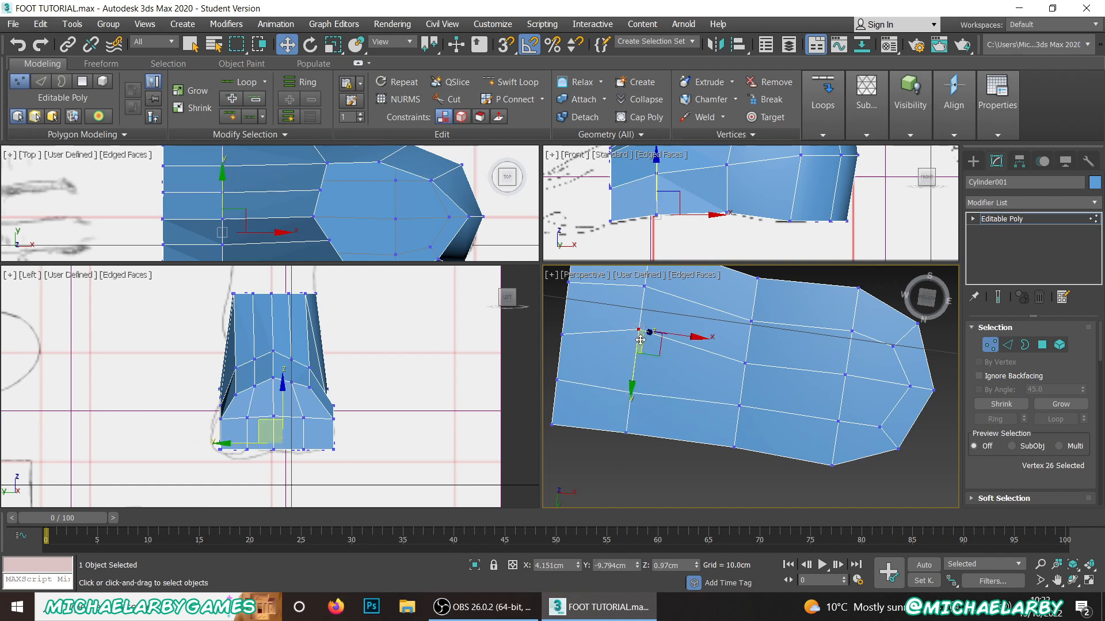
left_click_drag(635, 368, 631, 384)
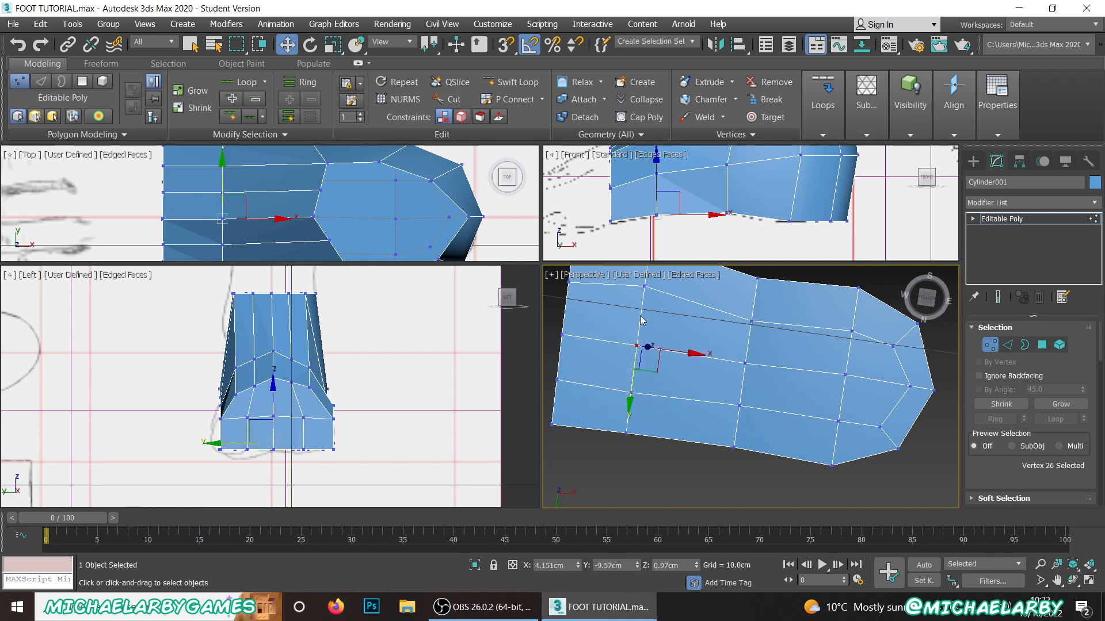
left_click(645, 288)
left_click_drag(641, 325, 640, 339)
middle_click_drag(711, 336, 703, 354)
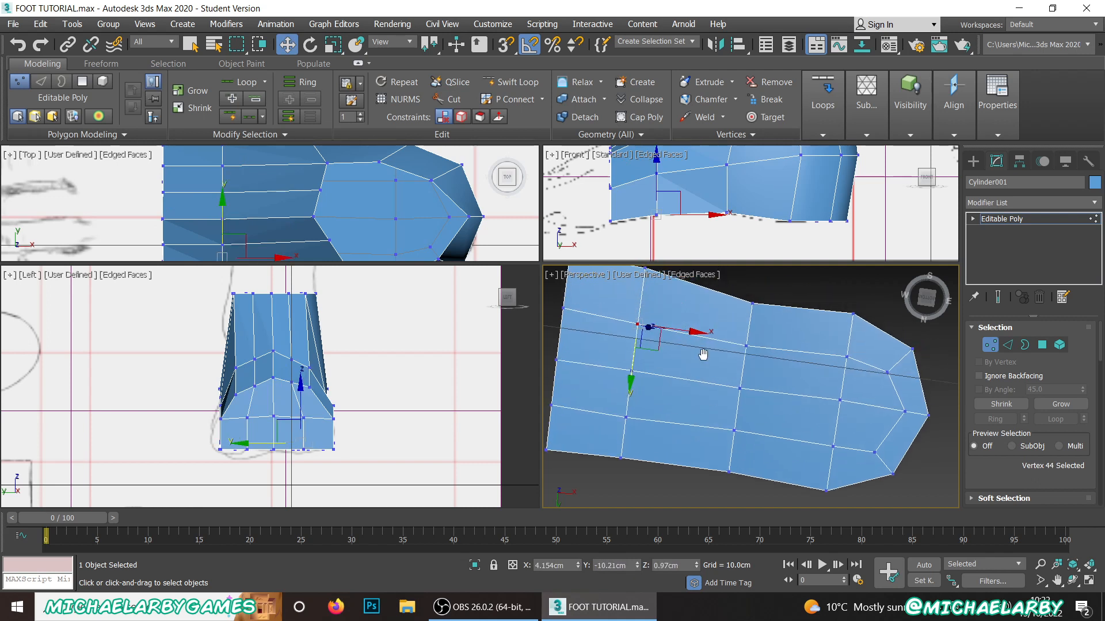
Step: Move the heel underside's middle inner-loop vertex to about X 7.72 cm and its +Y-side neighbour to about X 7.52 cm, Y -9.03 cm
left_click(904, 411)
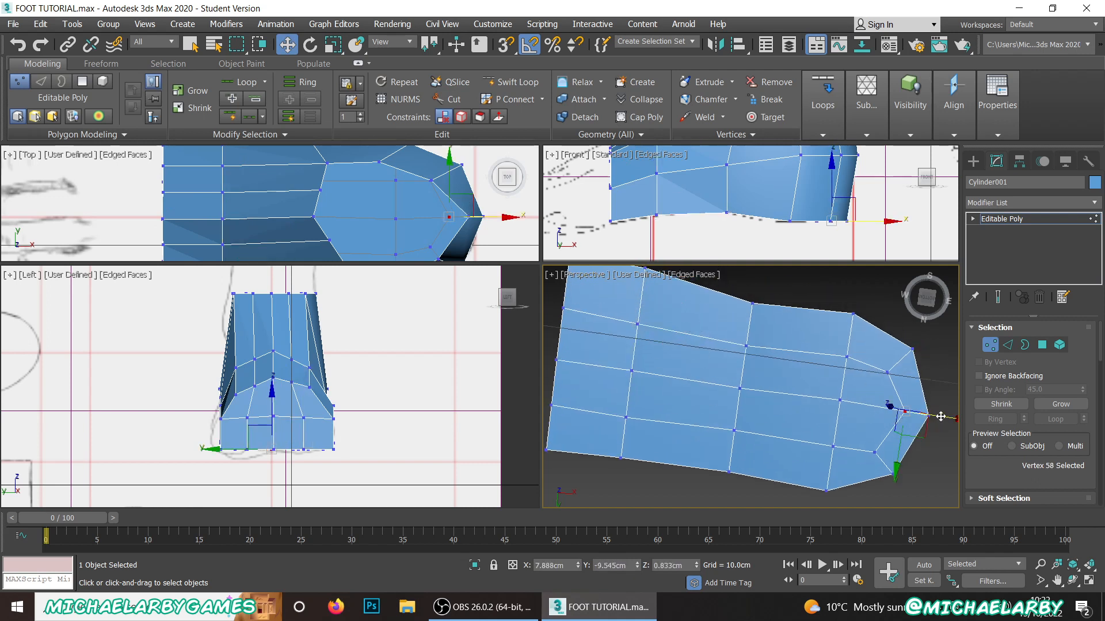
left_click_drag(939, 416, 926, 416)
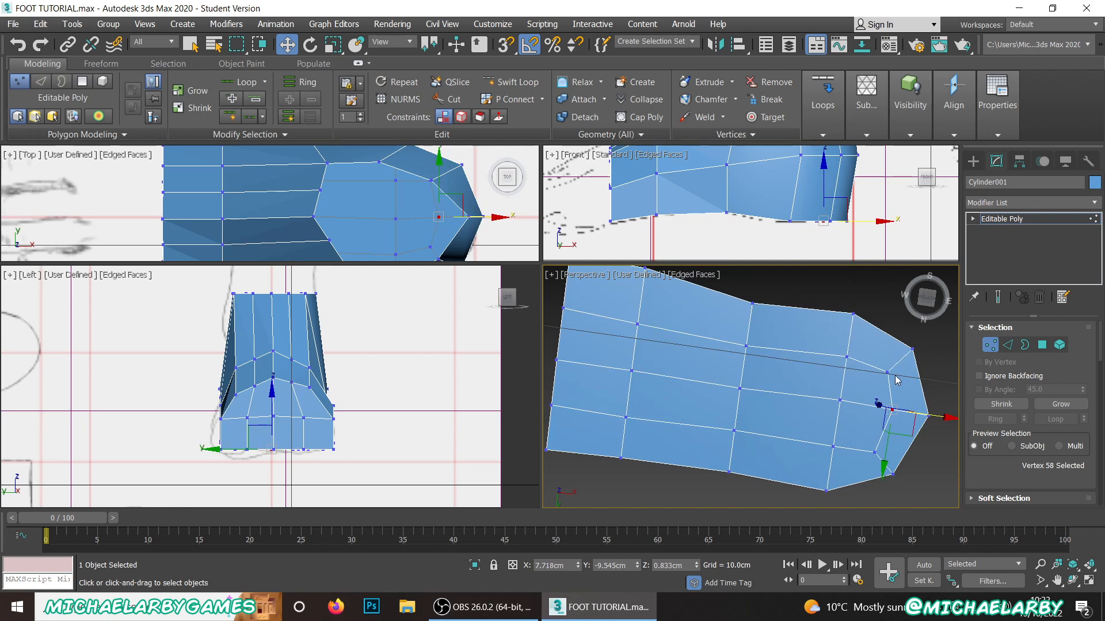
left_click(876, 453)
left_click_drag(890, 475, 887, 468)
Step: Switch to edge editing, select the vertical edges around the back and sides of the ankle, and connect them with a horizontal edge row
scroll(770, 372, "down", 2)
middle_click_drag(736, 336, 702, 371, "alt")
scroll(702, 378, "up", 5)
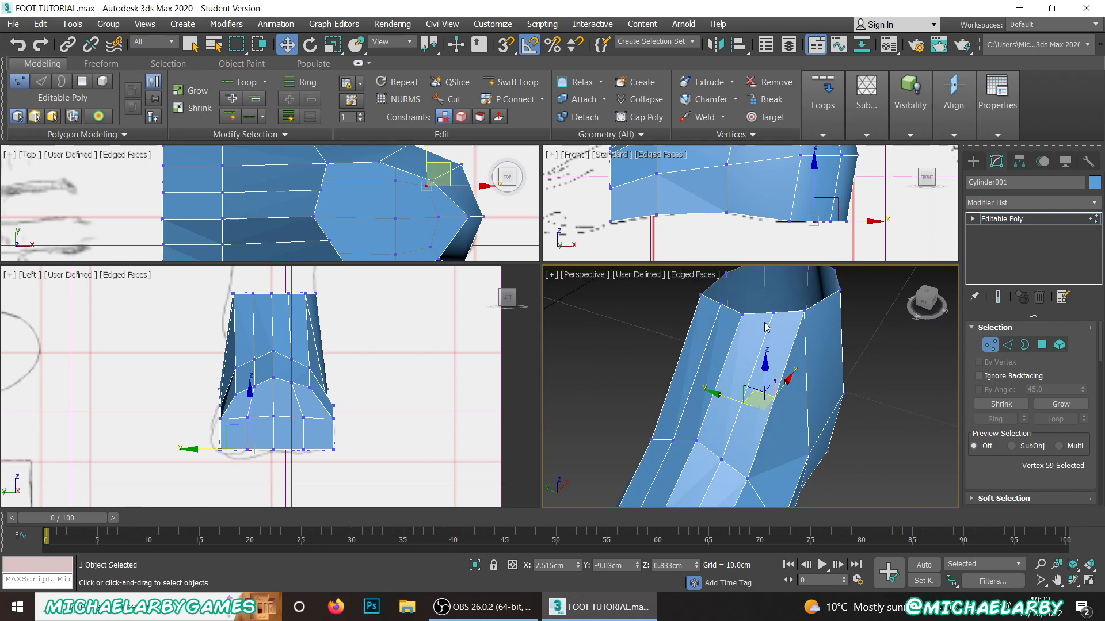
mouse_move(771, 357)
middle_mouse_down("alt")
mouse_move(716, 351)
mouse_move(759, 359)
middle_mouse_up("alt")
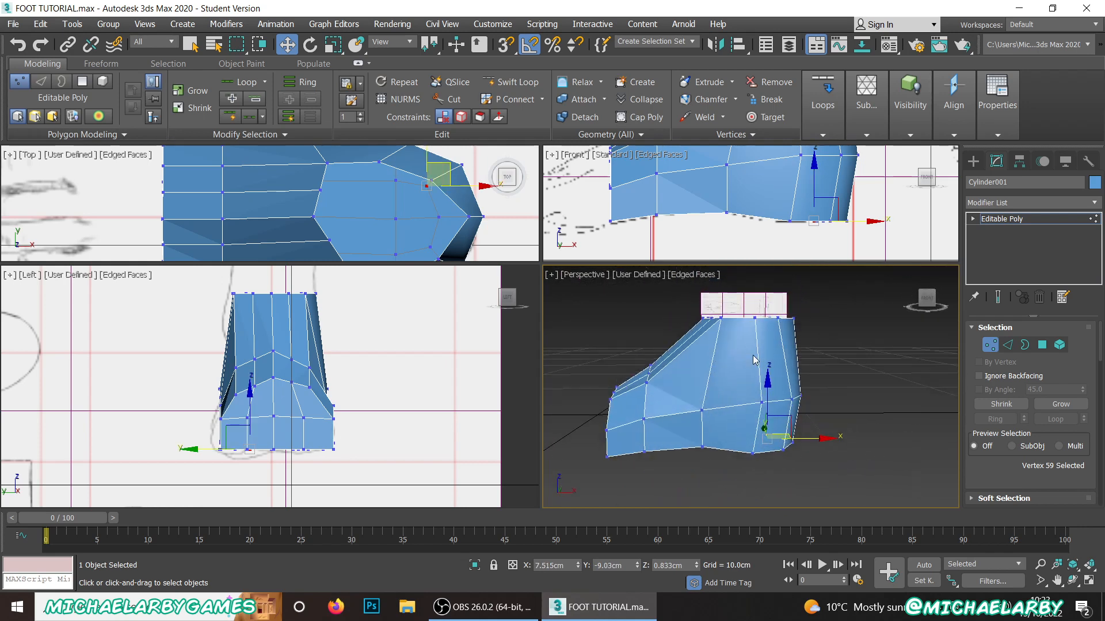
scroll(755, 359, "up", 3)
left_click(1007, 345)
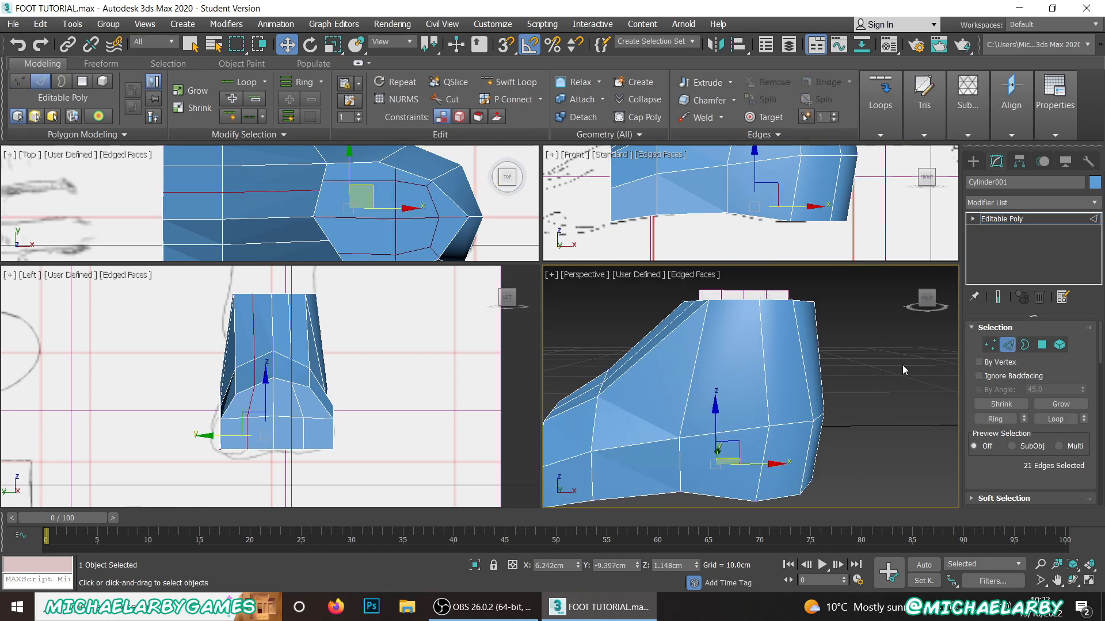
scroll(856, 359, "down", 3)
scroll(849, 337, "up", 4)
scroll(850, 337, "down", 2)
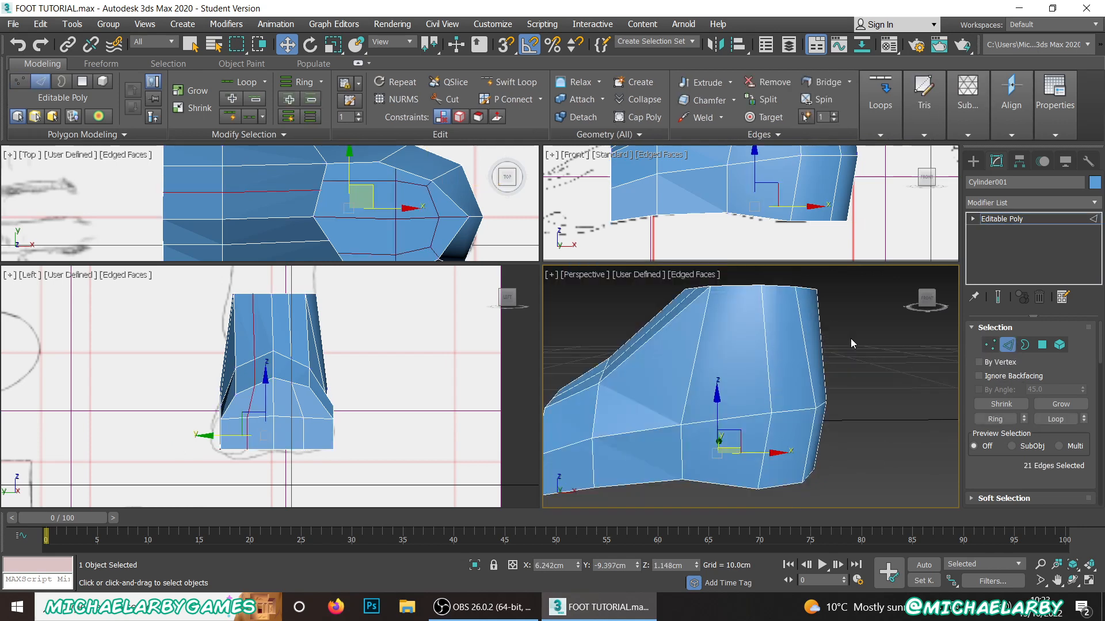
left_click_drag(873, 313, 694, 364)
mouse_move(795, 351)
middle_mouse_down("alt")
mouse_move(556, 353)
mouse_move(805, 364)
middle_mouse_up("alt")
scroll(1013, 406, "down", 3)
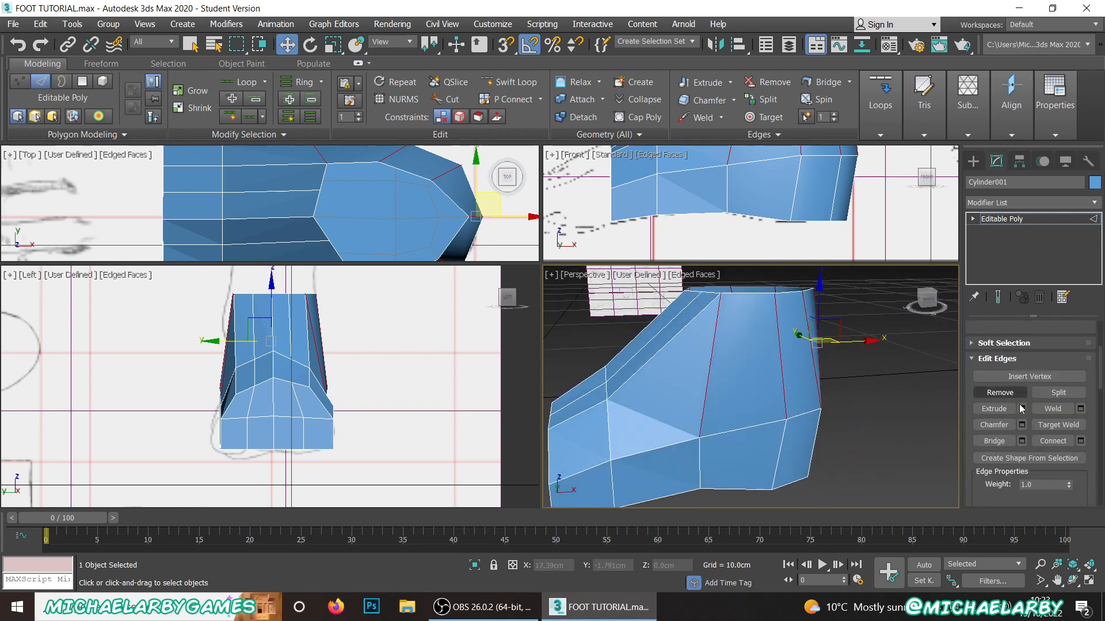
left_click(1053, 441)
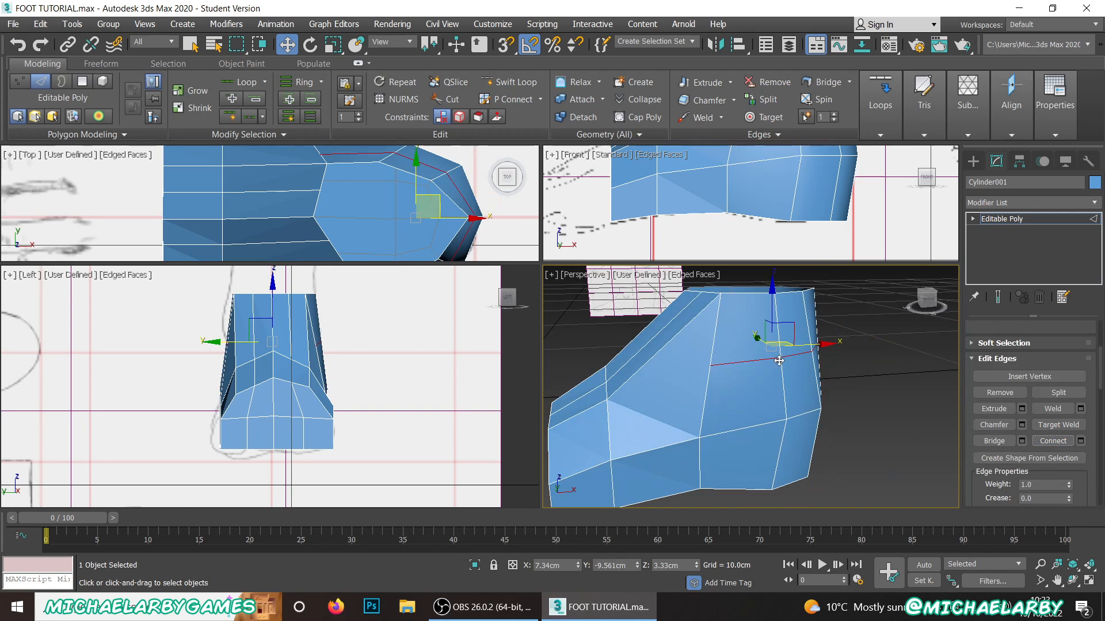
left_click(864, 395)
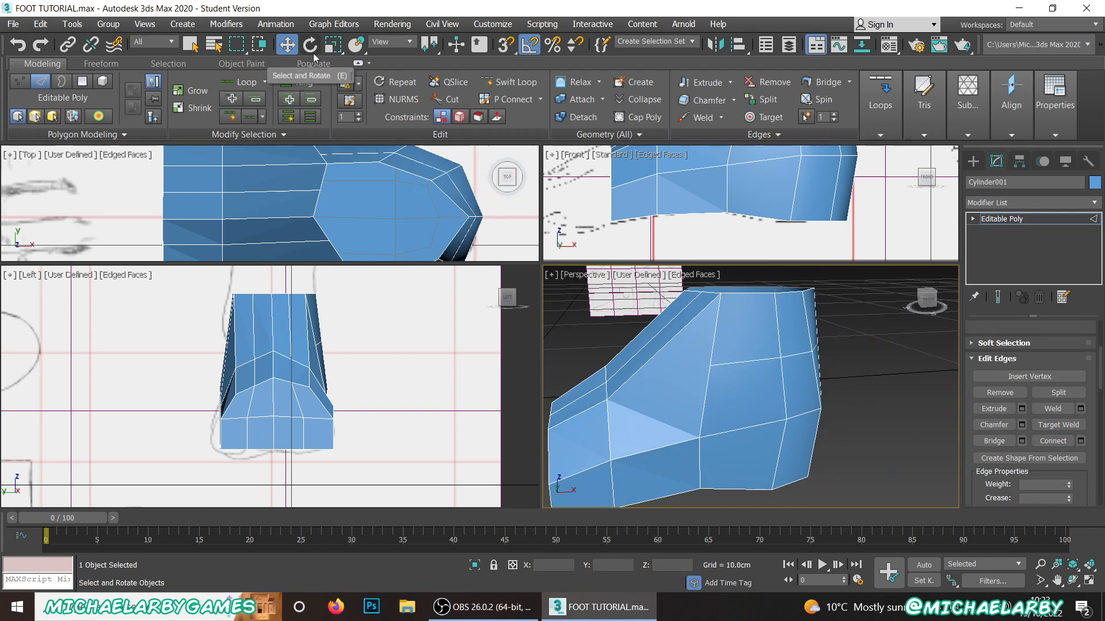
Step: Cut an edge on the -Y side from the instep corner vertex to the front end of the new horizontal ankle edge row
left_click(450, 99)
scroll(640, 391, "up", 5)
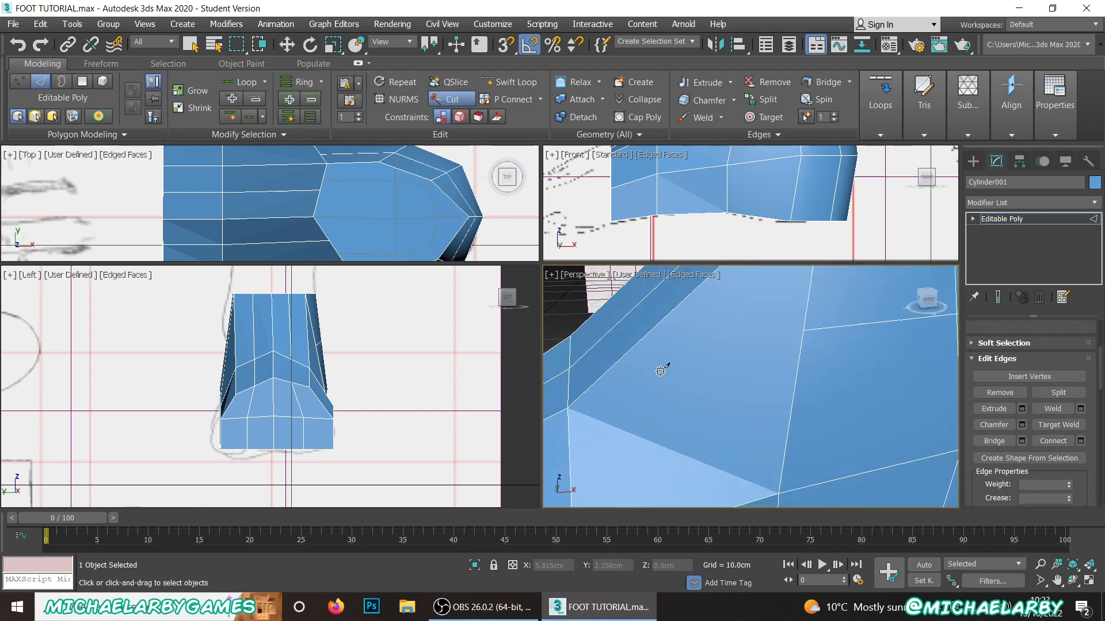
left_click(567, 408)
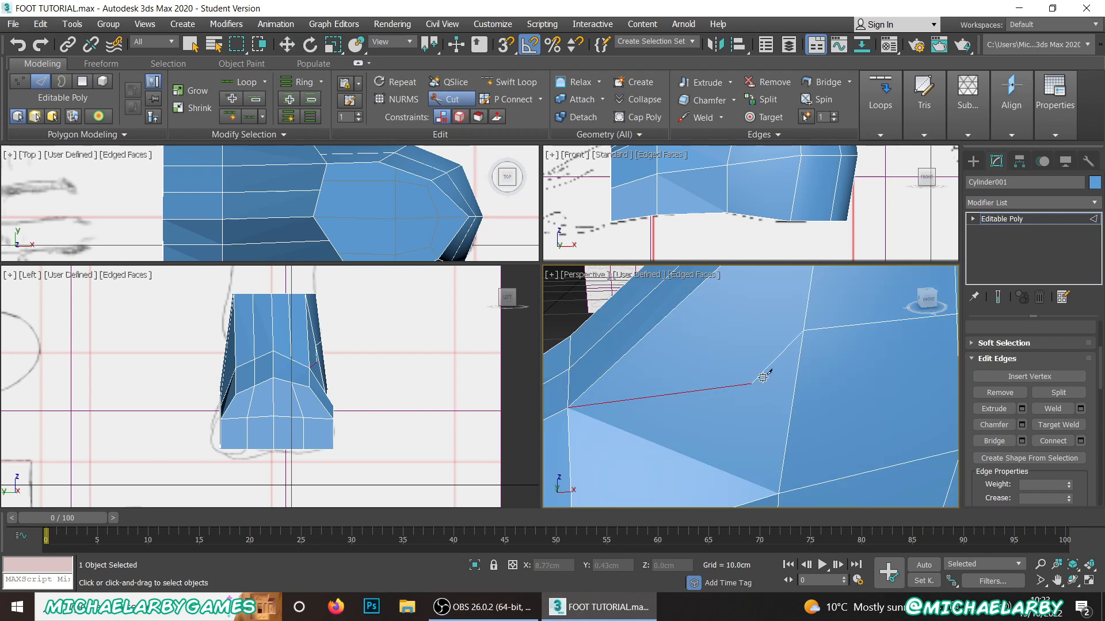
left_click(804, 330)
Step: Cut the matching edge on the +Y side between the instep corner vertex and the horizontal ankle edge row
scroll(778, 369, "down", 3)
scroll(778, 369, "down", 3)
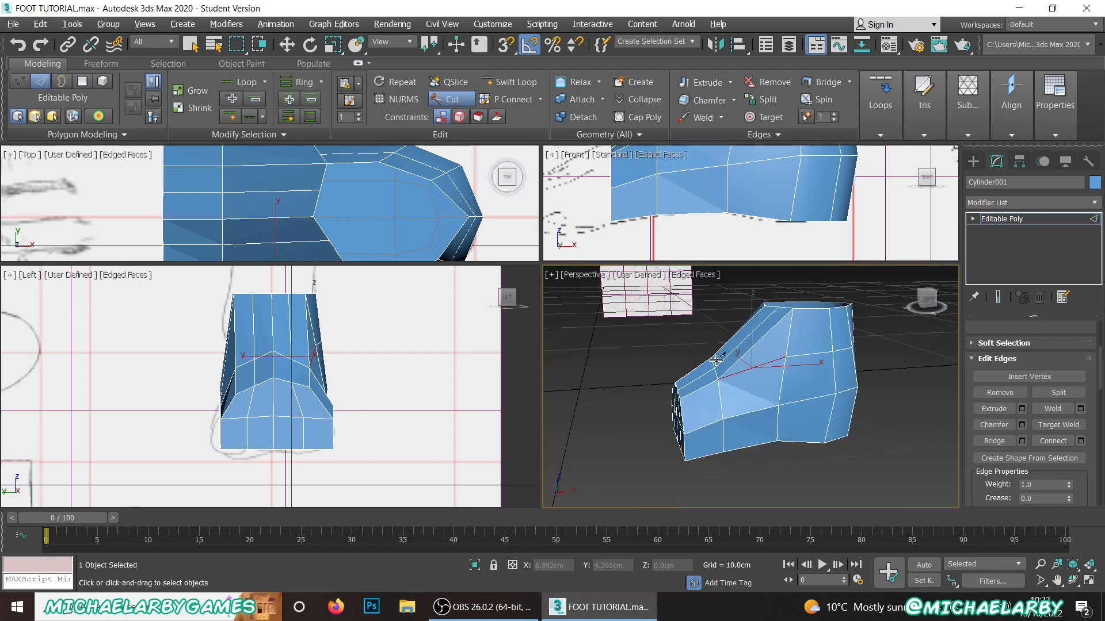
middle_click_drag(778, 369, 865, 372, "alt")
scroll(720, 376, "up", 8)
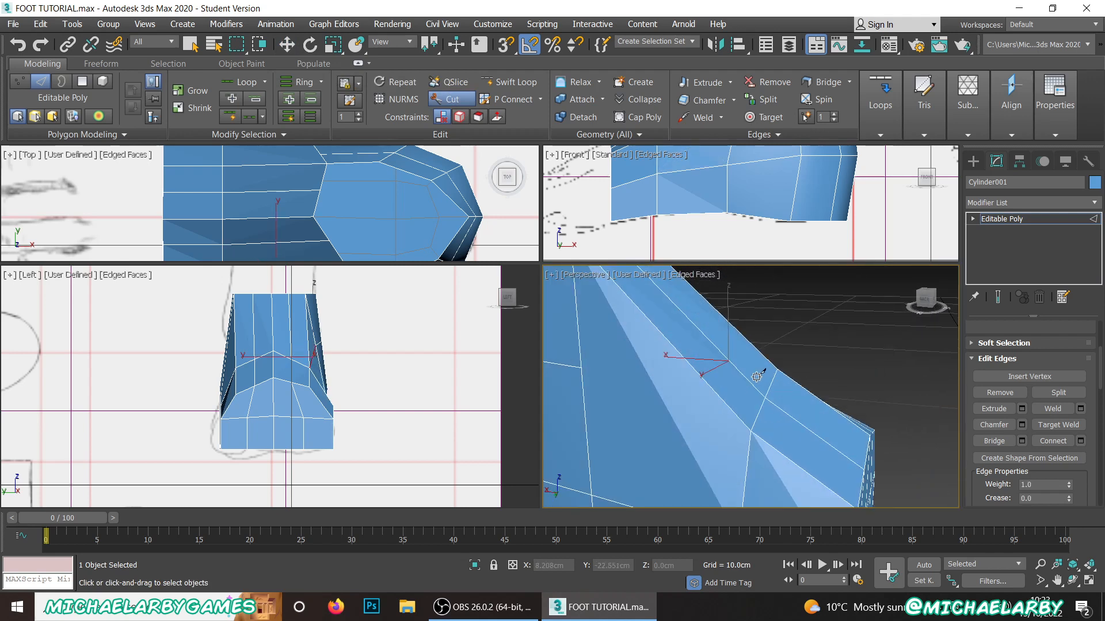
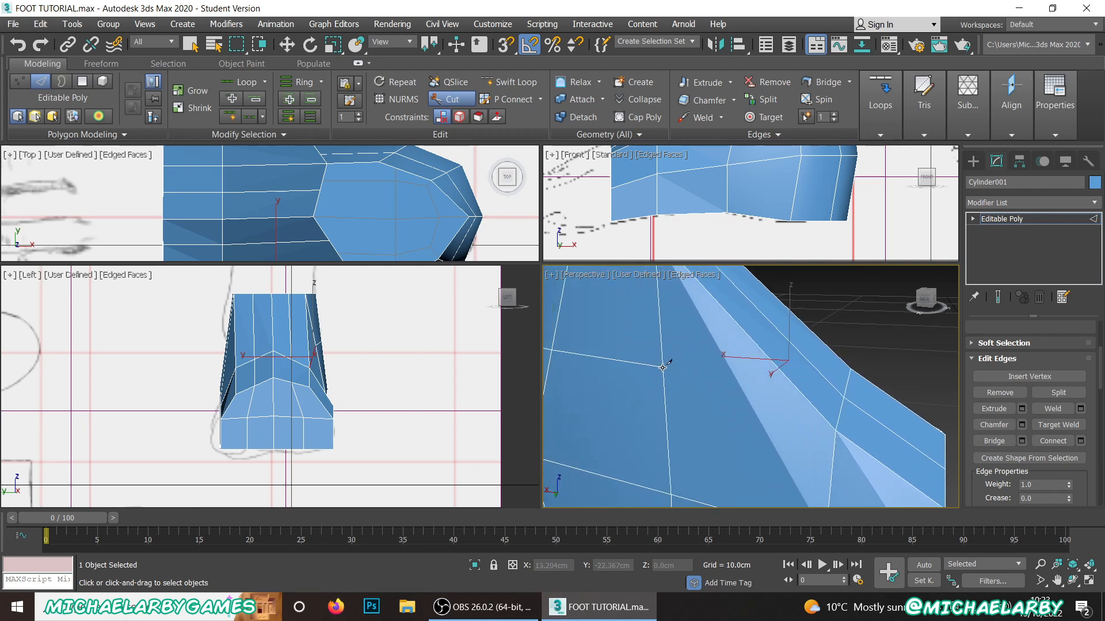
Step: Cut an edge from the front end of the horizontal ankle row to the instep corner vertex on the +Y side
left_click(662, 367)
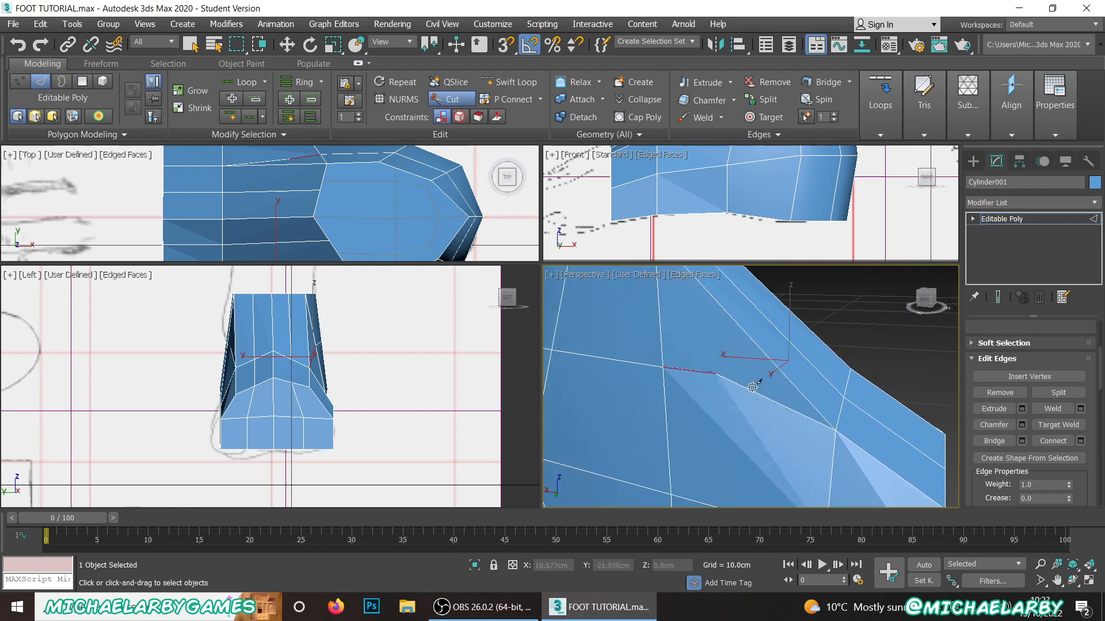
left_click(837, 428)
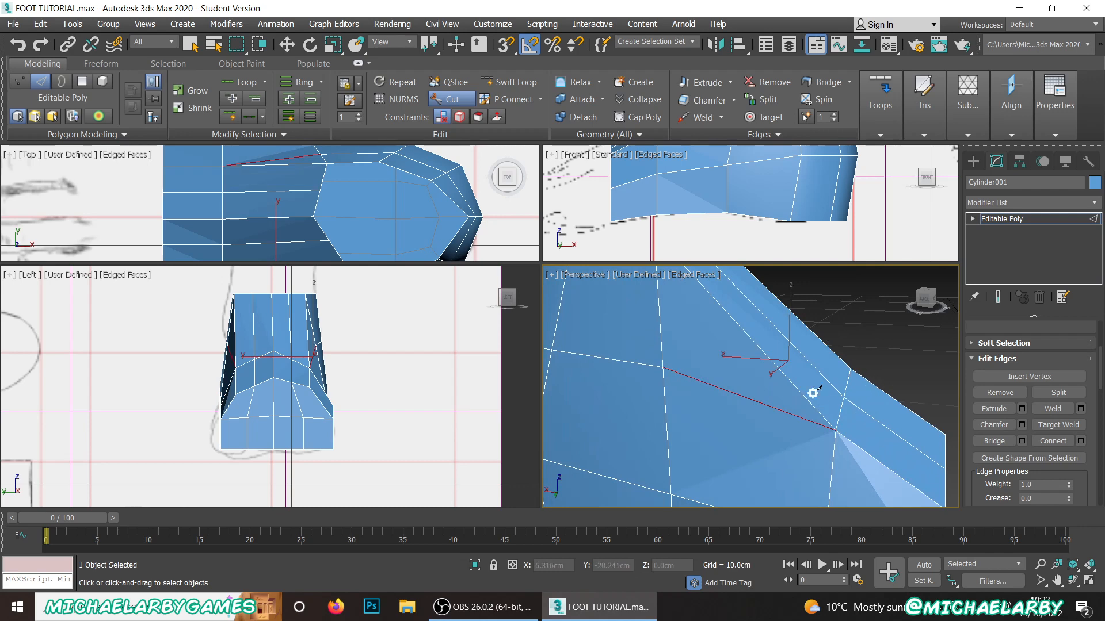
scroll(813, 393, "down", 3)
scroll(1037, 417, "up", 5)
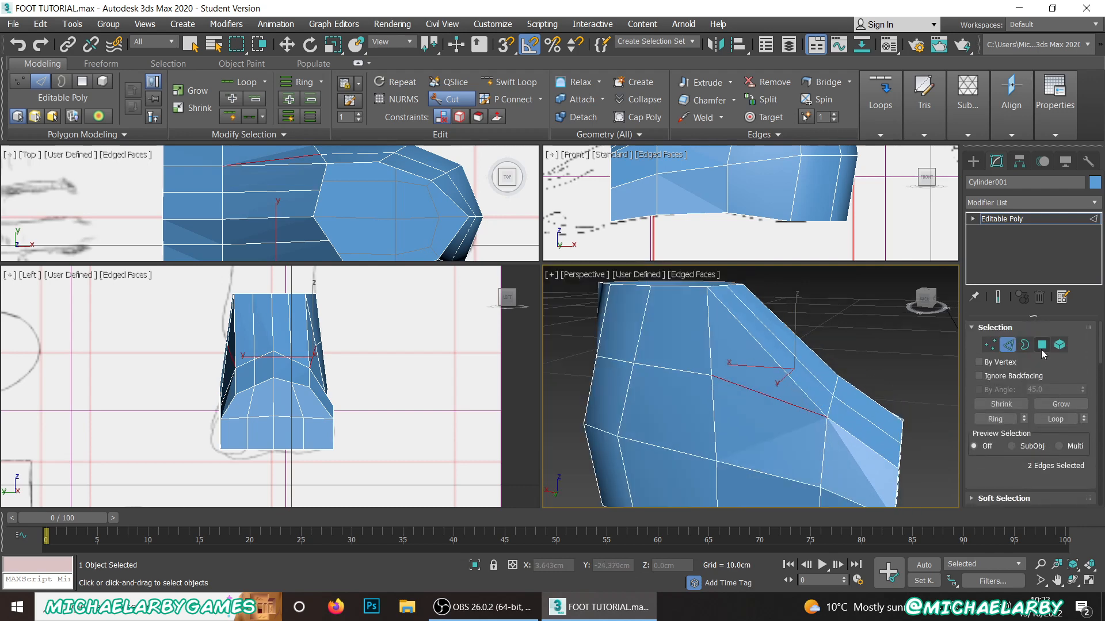
Step: Switch to polygon editing and inspect the faces beside the new ankle cut and on the opposite side of the ankle
left_click(1042, 344)
key("w")
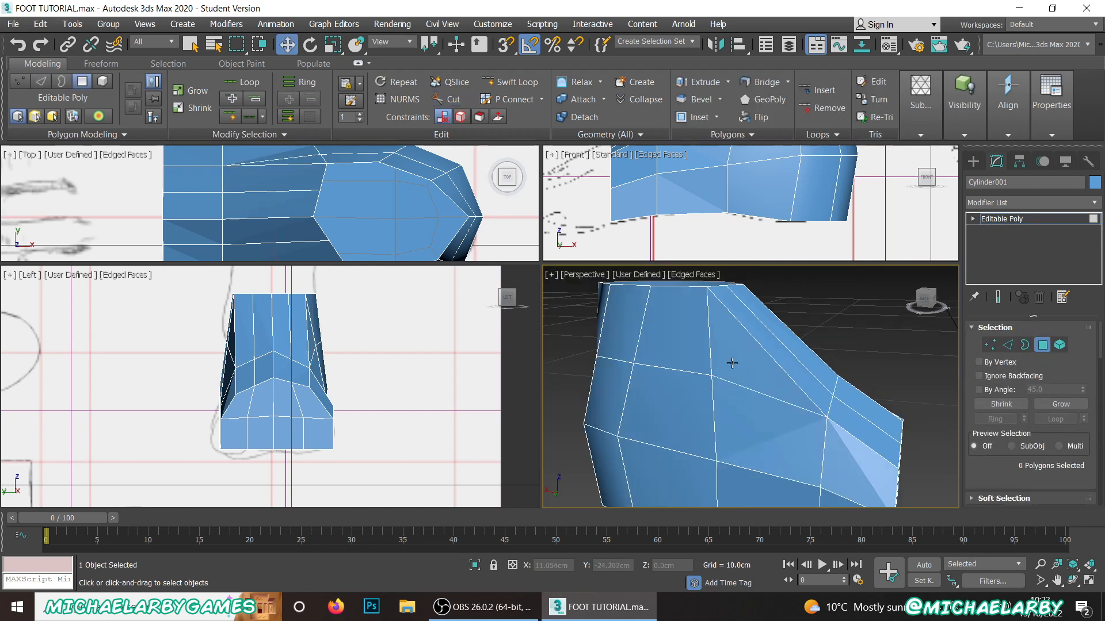
left_click(739, 361)
middle_click_drag(739, 361, 709, 396, "alt")
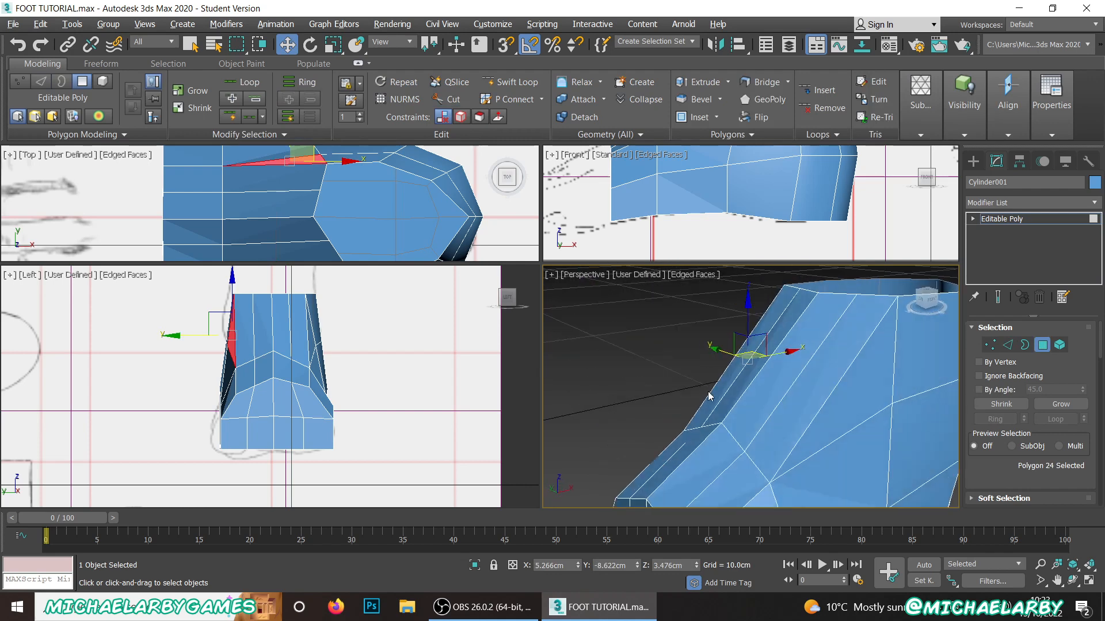
left_click(848, 411)
left_click(676, 372)
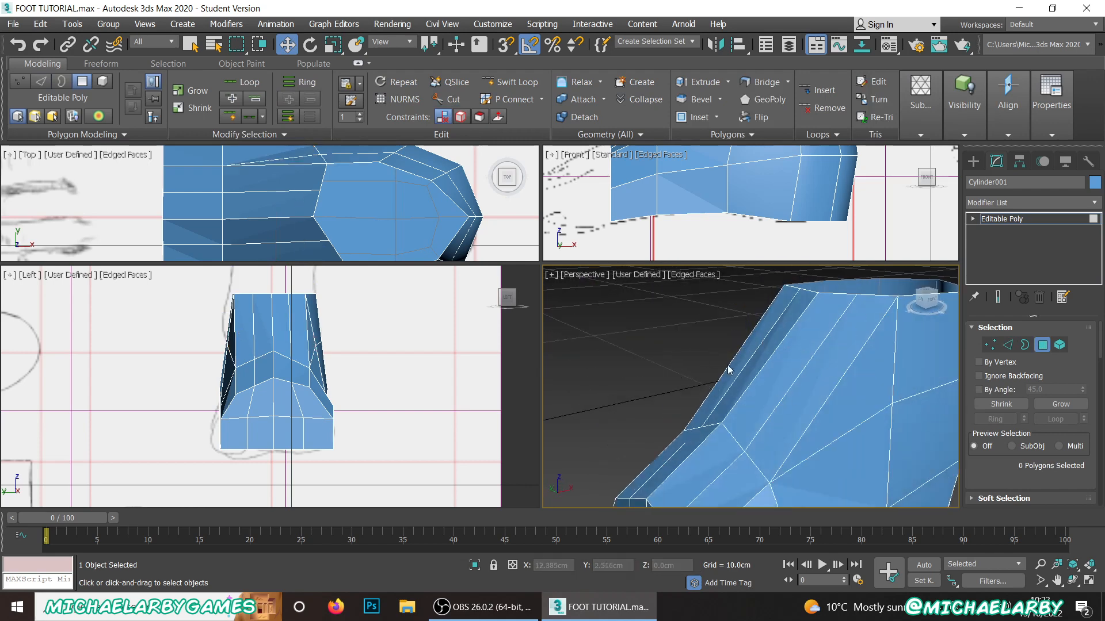
Step: Cut an edge from the instep vertex between the centre and the -Y corner up to the -Y front corner of the ankle rim
middle_click_drag(782, 382, 717, 447, "alt")
key("alt+c")
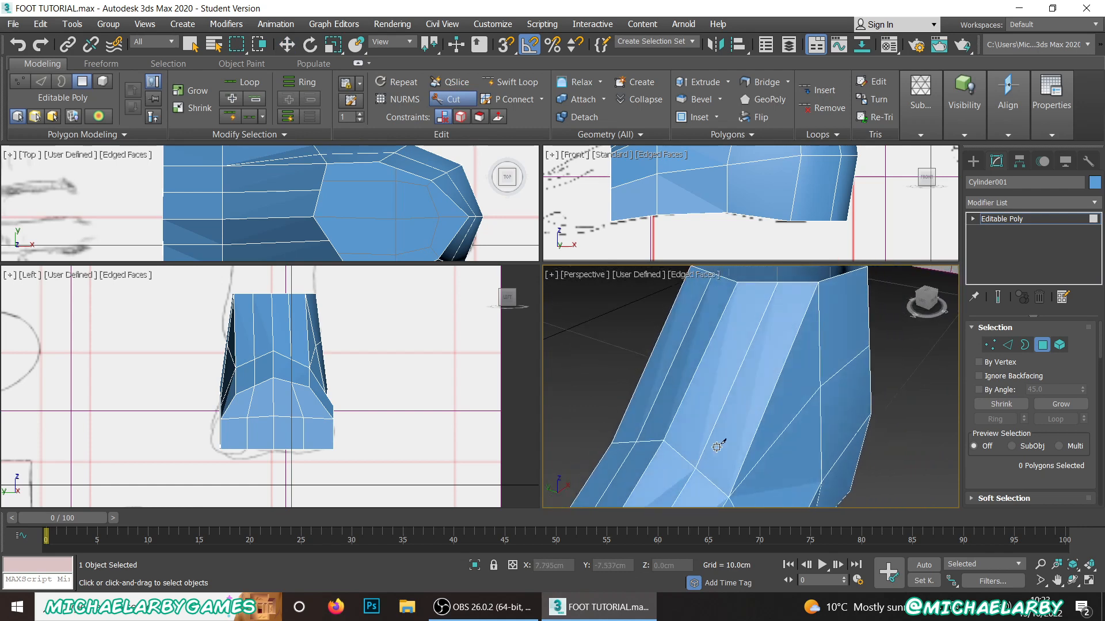
left_click(698, 465)
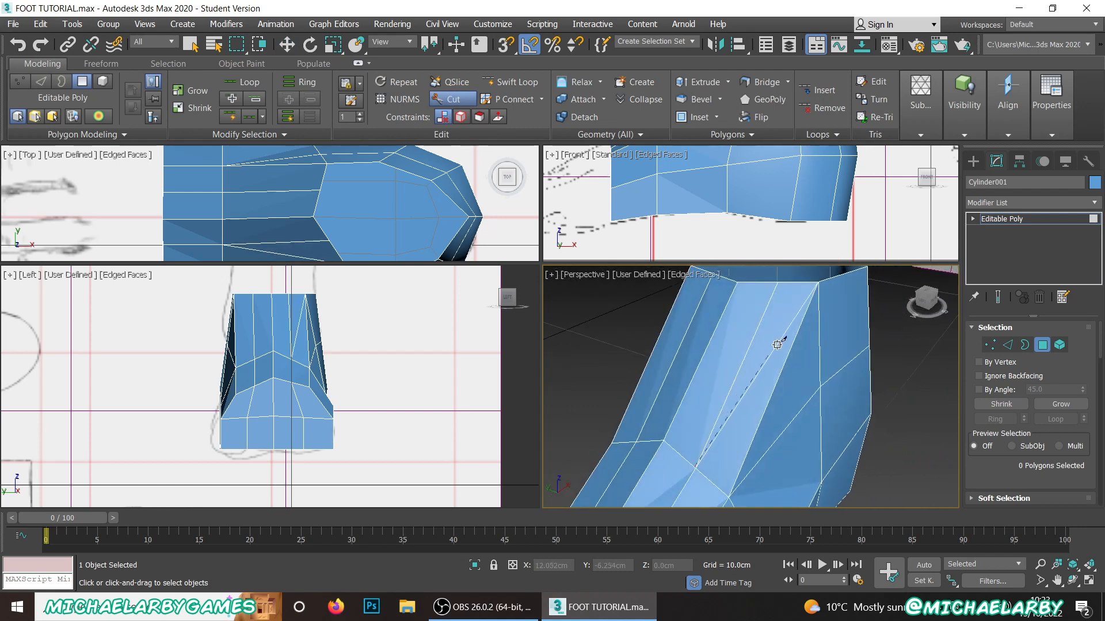
left_click(819, 283)
right_click(720, 340)
middle_click_drag(683, 353, 715, 323, "alt")
Step: Cut the mirrored diagonal edge on the +Y side, between the intermediate instep vertex and the front corner of the ankle rim
scroll(746, 450, "up", 2)
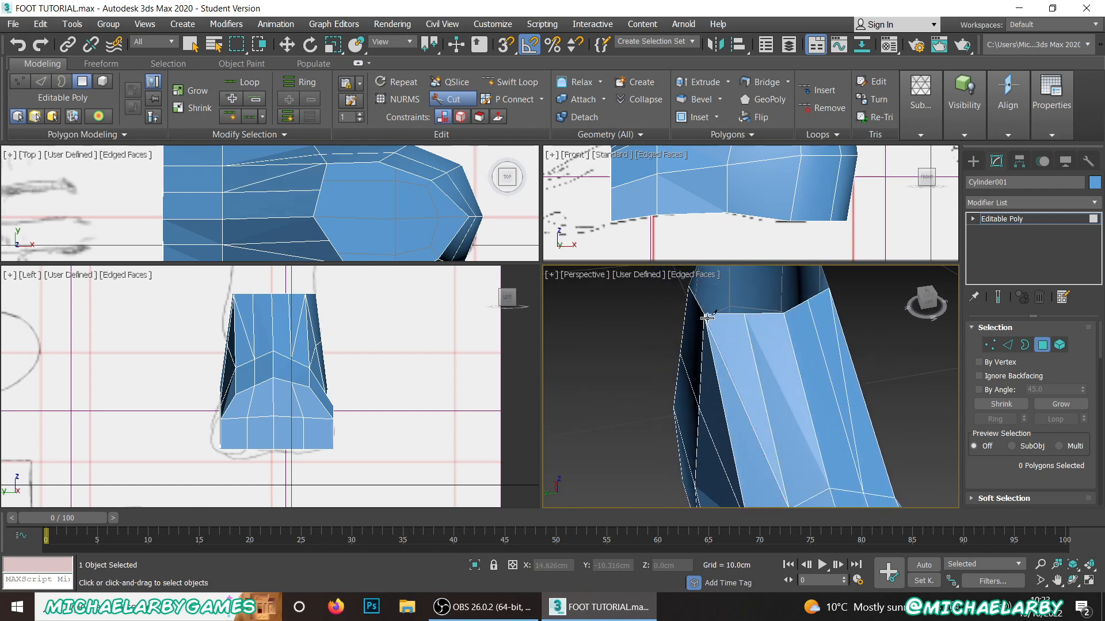
left_click(703, 314)
right_click(714, 321)
middle_click_drag(735, 395, 808, 370, "alt")
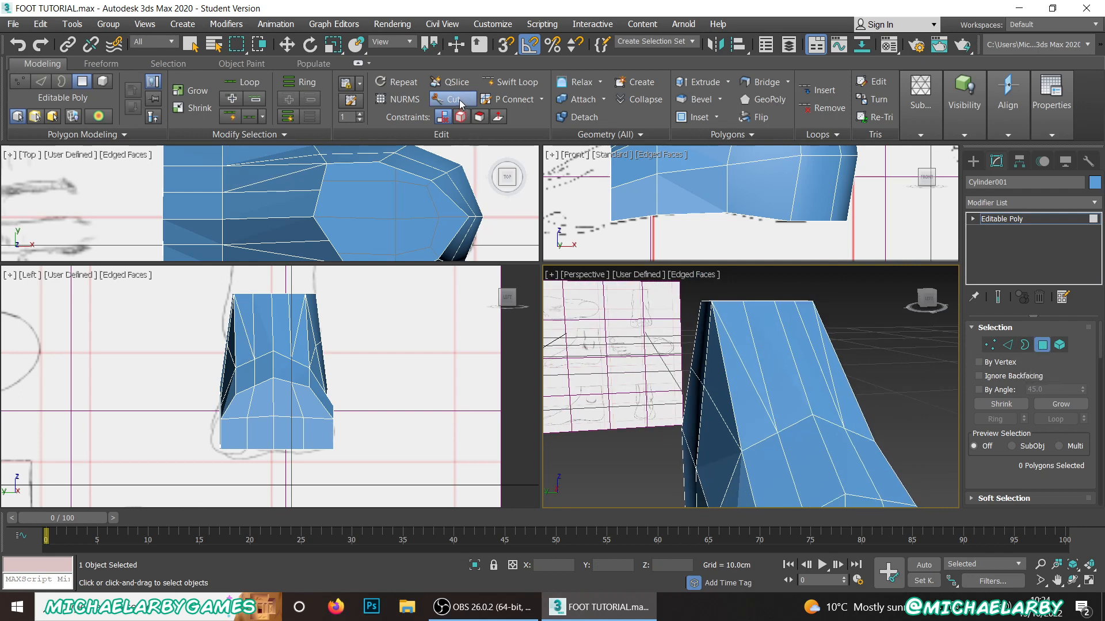
Step: Inspect the triangular faces next to the diagonal cut on the +Y side of the ankle by selecting them
key("w")
left_click(742, 342)
left_click(736, 379)
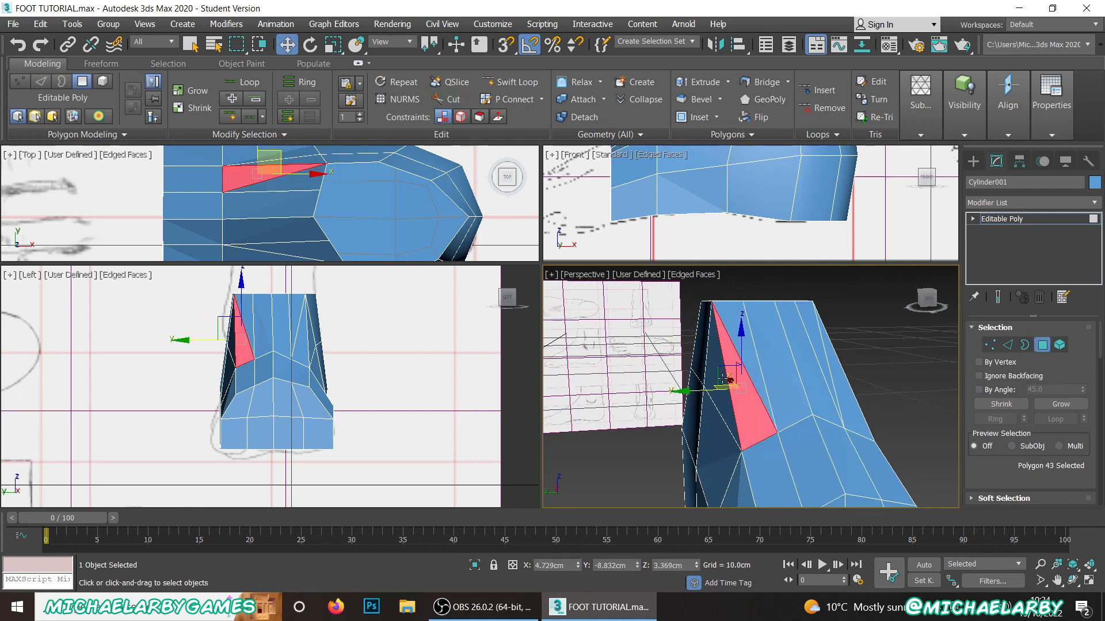
left_click(714, 386)
left_click(714, 386)
middle_click_drag(715, 385, 746, 358, "alt")
scroll(746, 358, "up", 3)
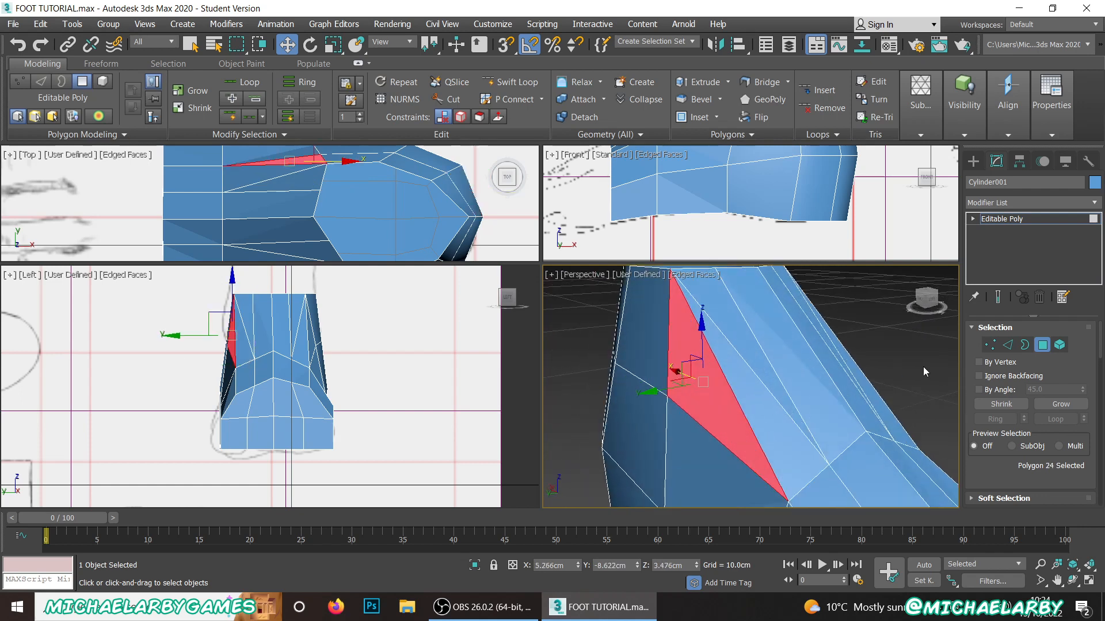
Step: Switch to edge editing and remove the redundant corner and straight instep edges beside the diagonal cut on the +Y side
left_click(1007, 347)
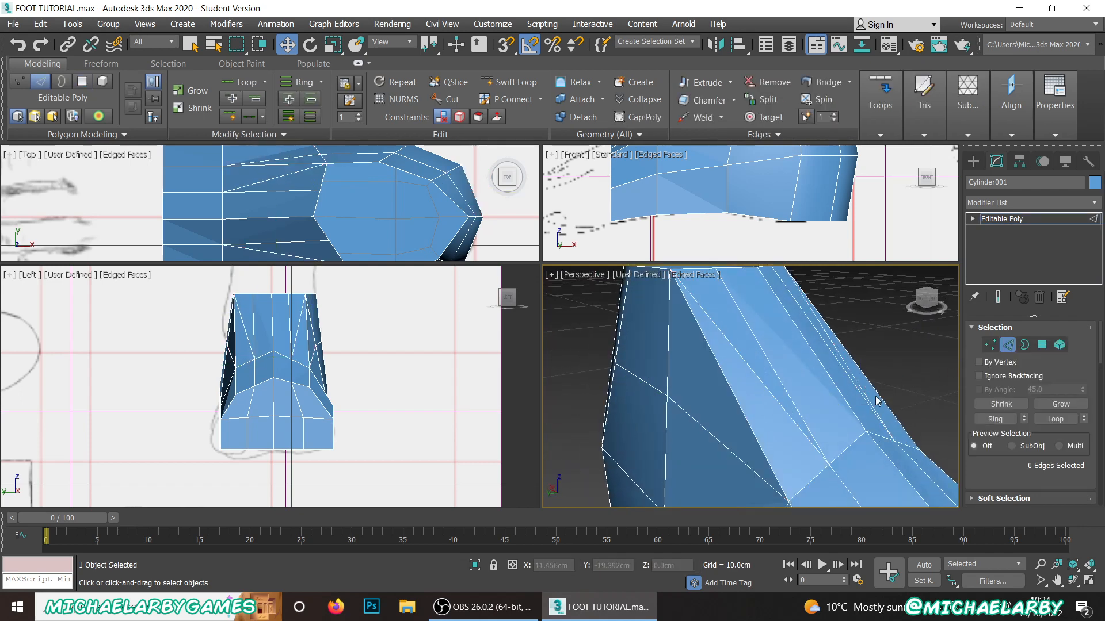
left_click(723, 386)
mouse_move(723, 385)
middle_mouse_down("alt")
mouse_move(768, 331)
mouse_move(727, 393)
middle_mouse_up("alt")
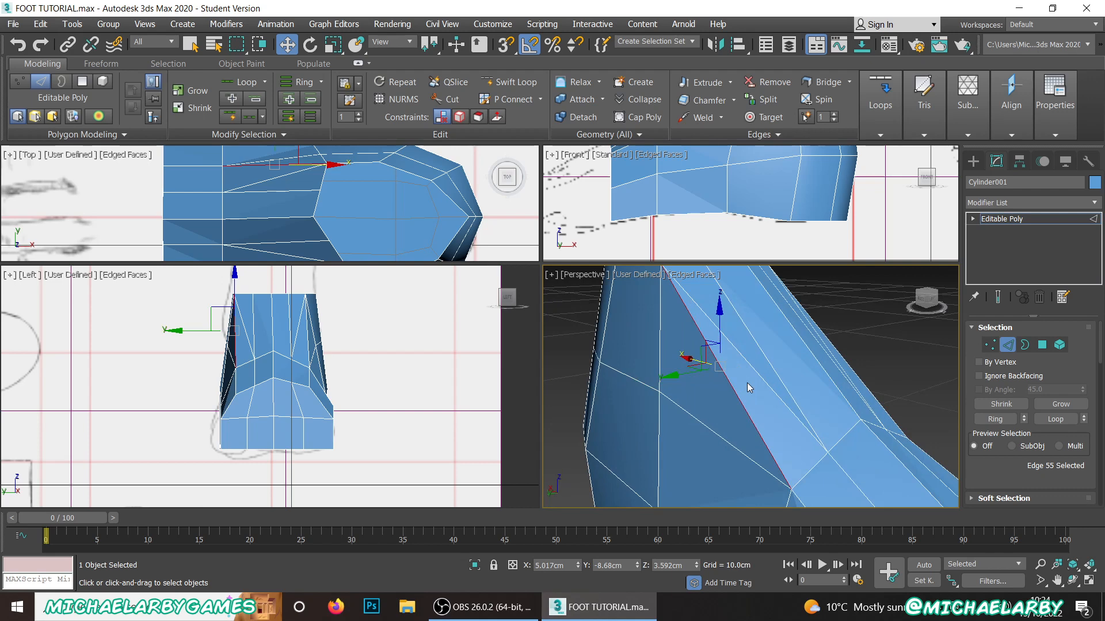
left_click(747, 382)
middle_click_drag(747, 382, 724, 431, "alt")
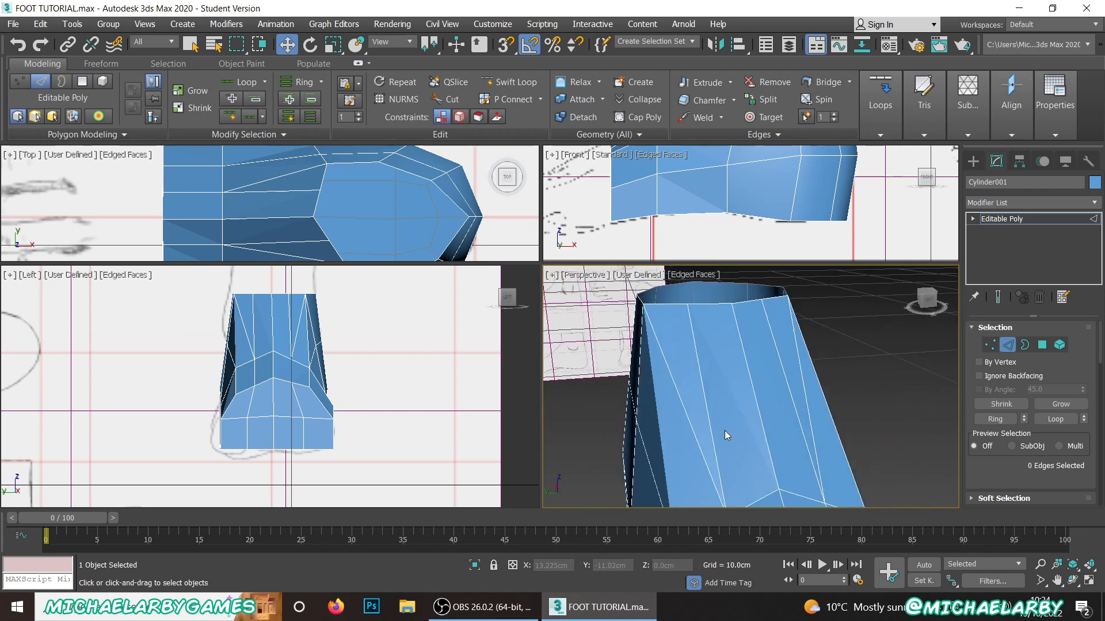
left_click(700, 369)
left_click(736, 358)
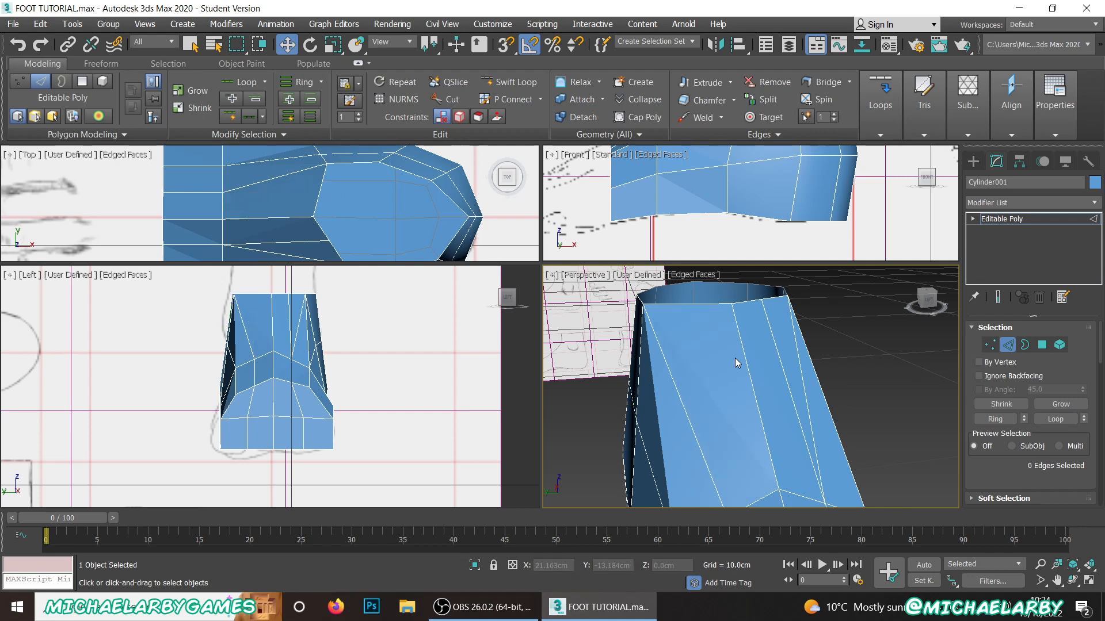
middle_click_drag(735, 357, 688, 351, "alt")
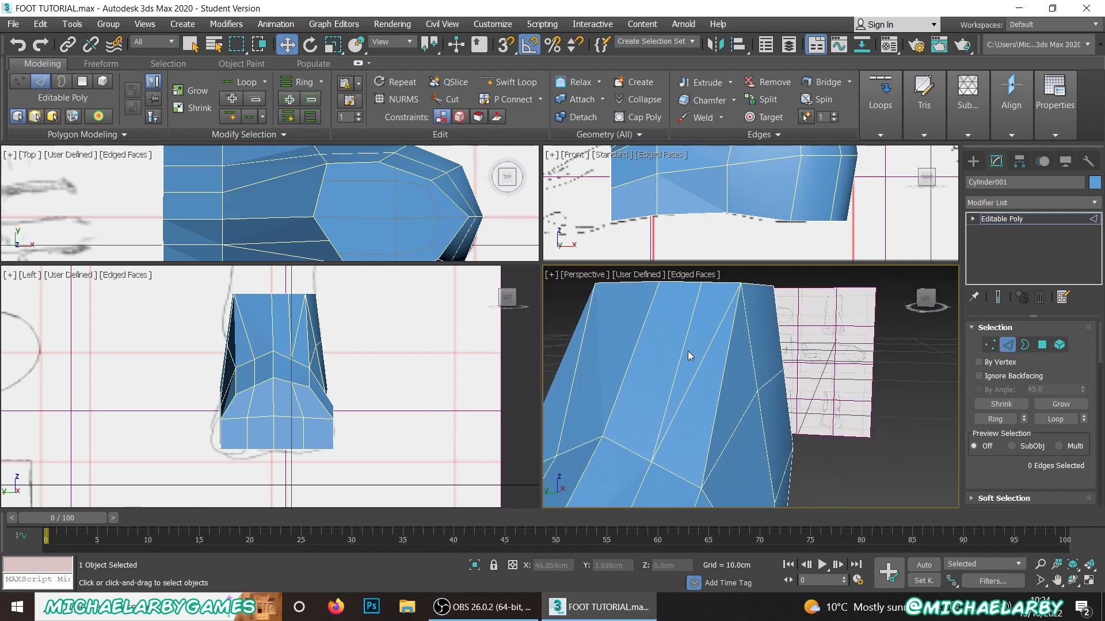
Step: Remove the matching straight instep edge and the ankle corner edge beside the diagonal cut on the -Y side
left_click(686, 350)
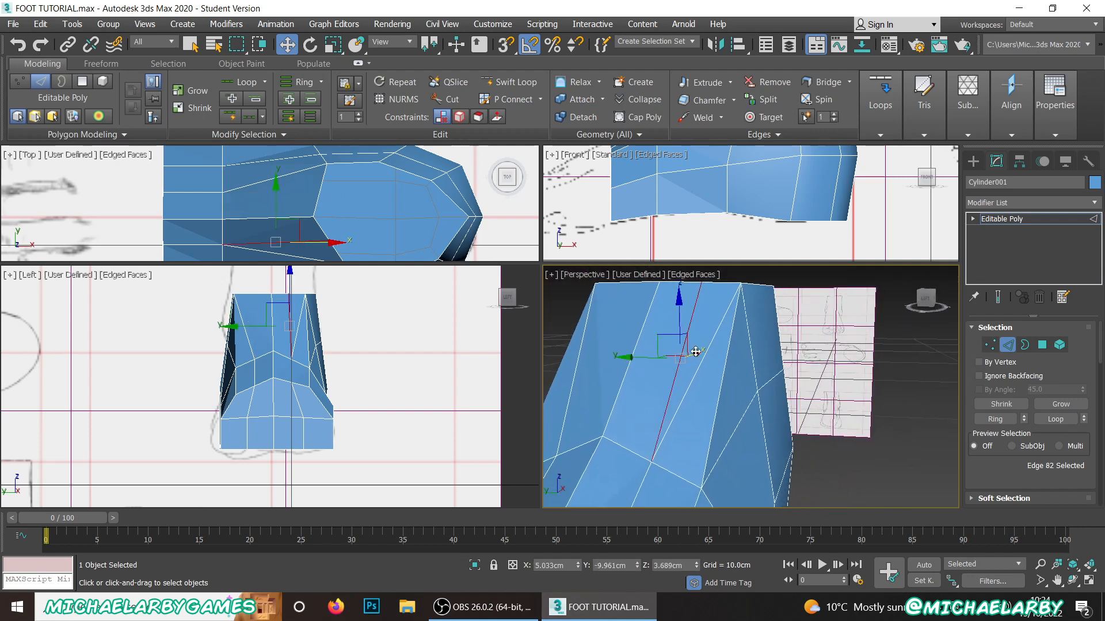
left_click(726, 336)
middle_click_drag(732, 339, 710, 340, "alt")
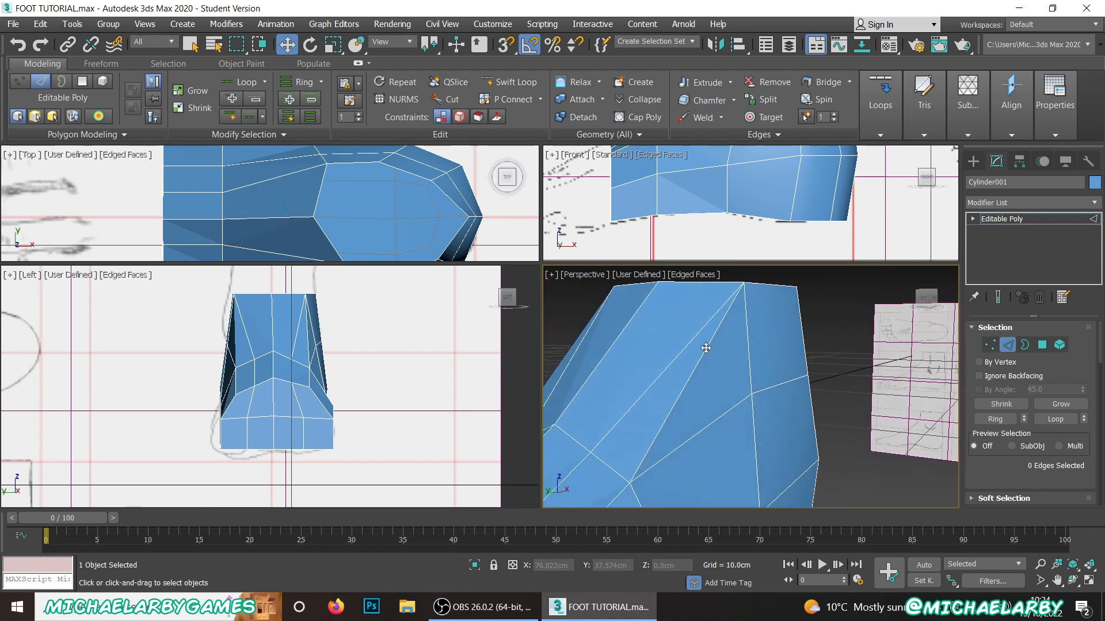
left_click(706, 348)
key("BackSpace")
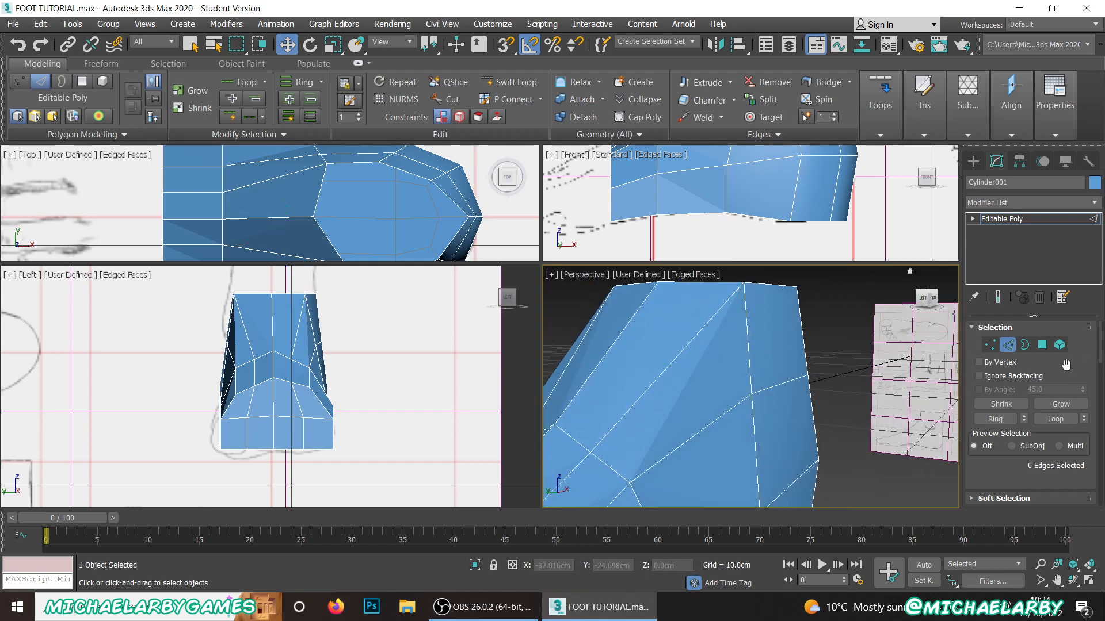
Step: Switch to polygon editing and examine the merged faces around the front and sides of the ankle and the whole foot
left_click(1042, 344)
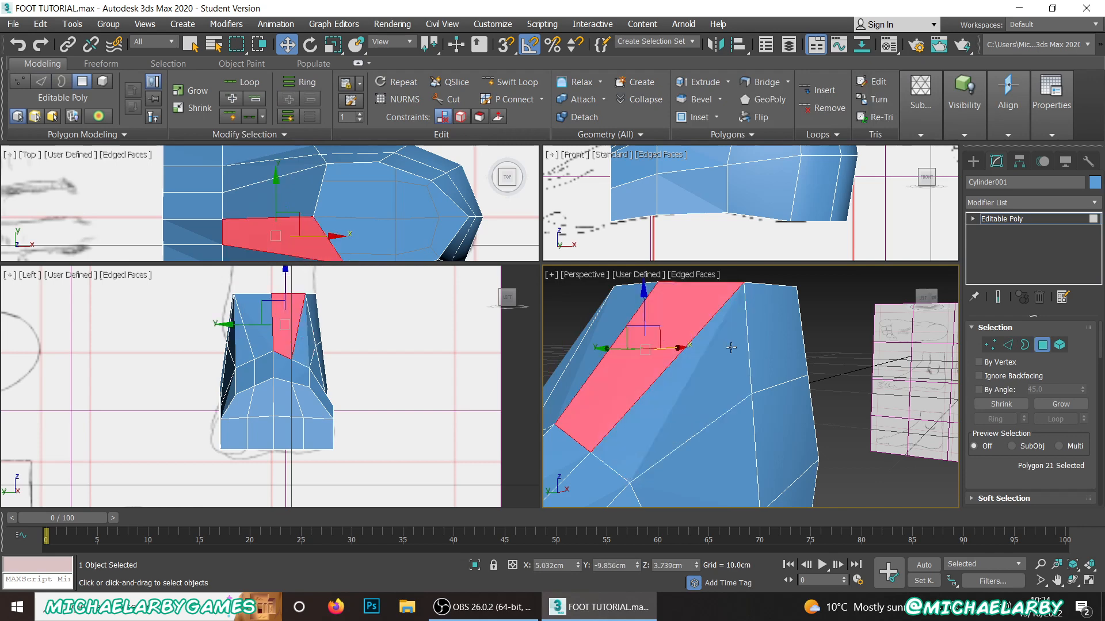
left_click(766, 351)
left_click(725, 370)
left_click(662, 345)
middle_click_drag(696, 323, 701, 363, "alt")
middle_click_drag(700, 363, 739, 544)
middle_click_drag(656, 429, 796, 442, "alt")
scroll(743, 419, "down", 5)
middle_click_drag(734, 412, 706, 314, "alt")
scroll(727, 405, "up", 5)
scroll(731, 411, "down", 5)
middle_click_drag(716, 360, 696, 378, "alt")
scroll(696, 378, "up", 3)
Step: Switch to vertex editing and move the -Y corner pair of instep vertices outward and down to about Y -10.66 cm, Z 2.20 cm
left_click(990, 345)
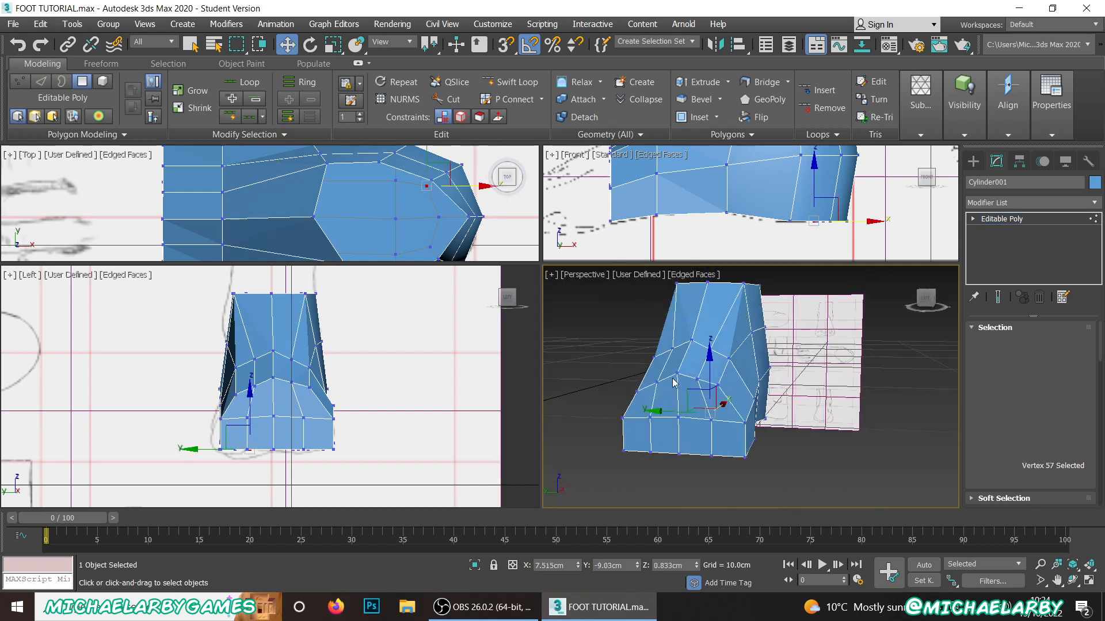
scroll(724, 365, "up", 4)
scroll(736, 373, "down", 3)
scroll(745, 364, "up", 3)
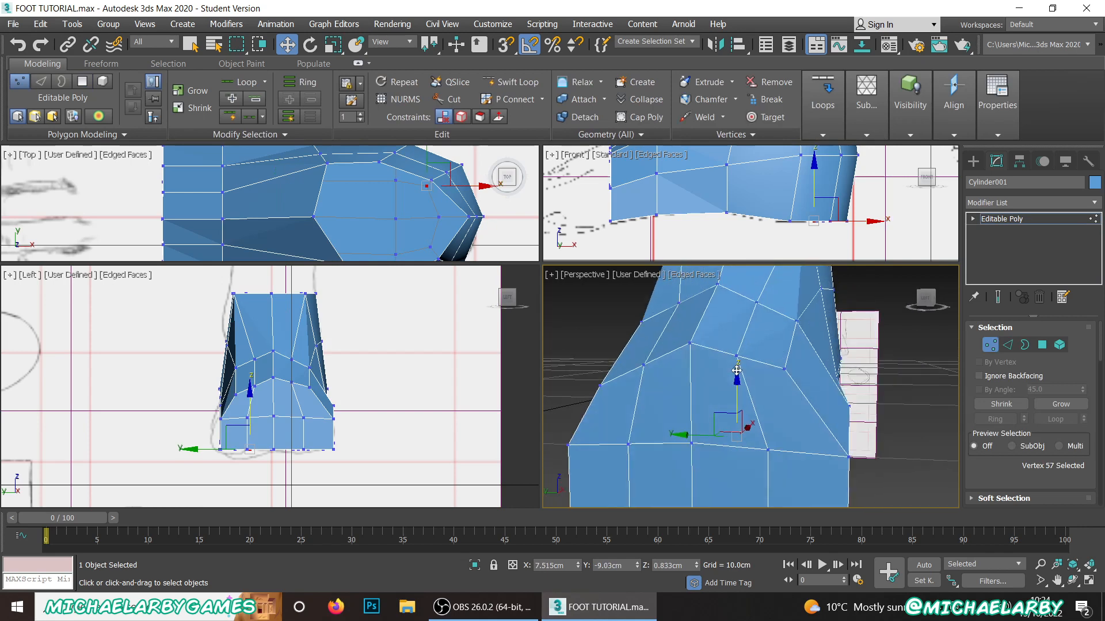
left_click(799, 321)
left_click(798, 322)
left_click(786, 367, "ctrl")
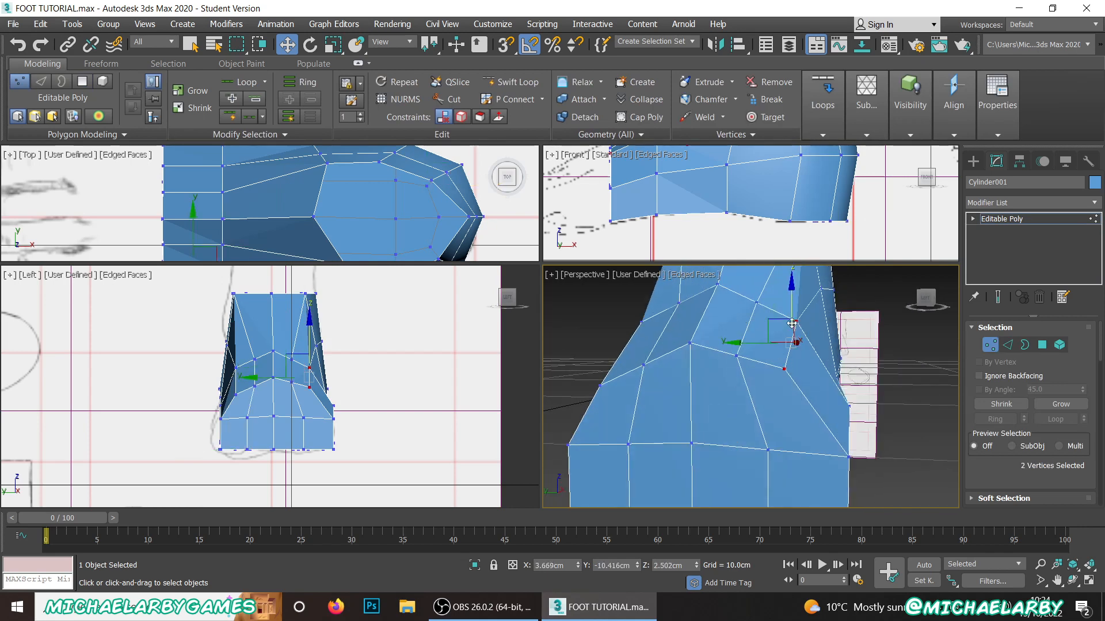
left_click_drag(781, 323, 805, 353)
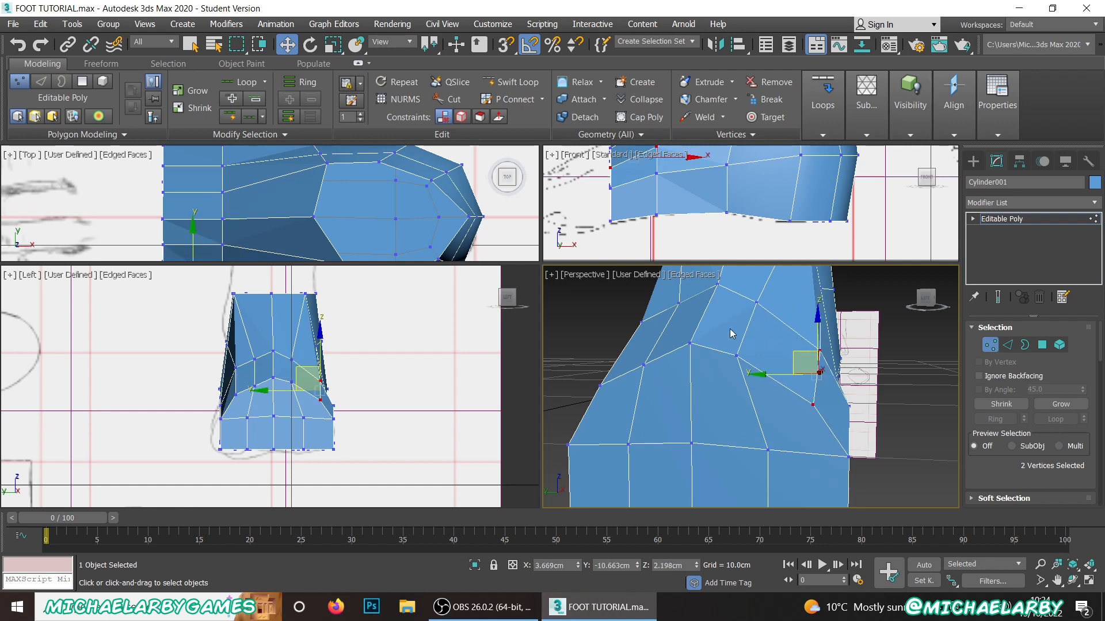
Step: Move the instep vertex pair between the centre and the -Y corner to about Y -10.30 cm, Z 2.47 cm
scroll(669, 228, "up", 2)
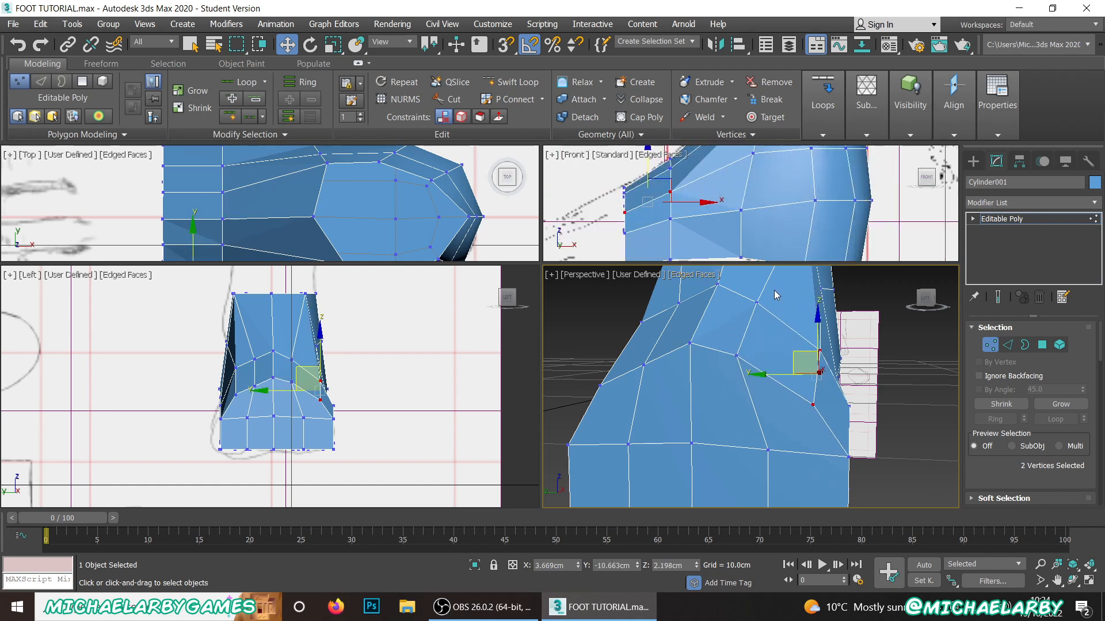
left_click(755, 302)
left_click(736, 352, "ctrl")
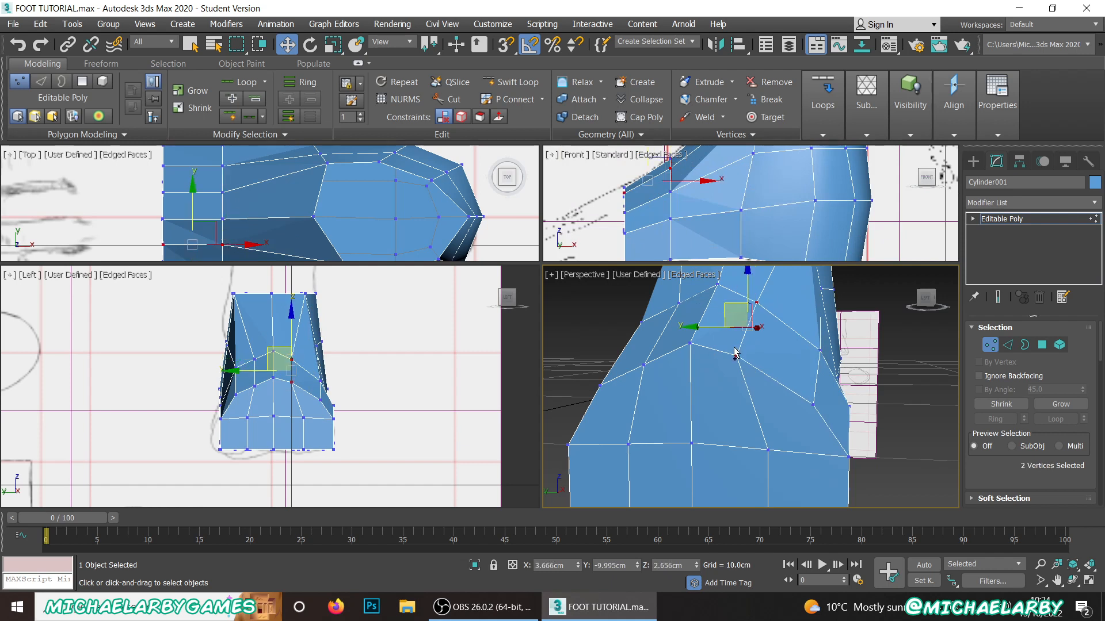
left_click_drag(728, 303, 754, 309)
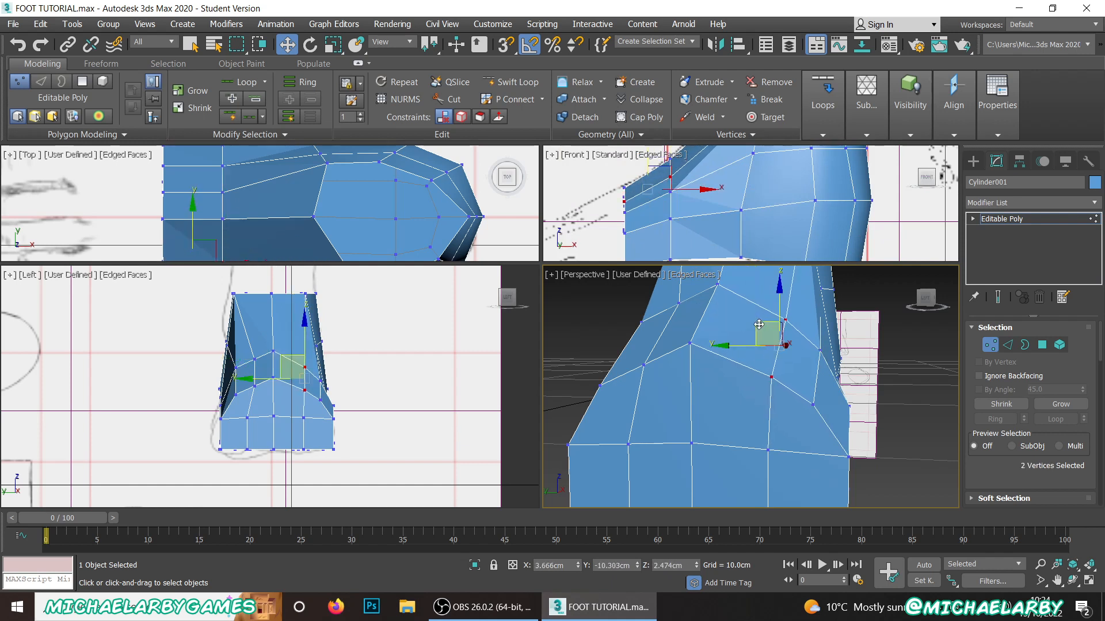
middle_click_drag(754, 309, 724, 376, "alt")
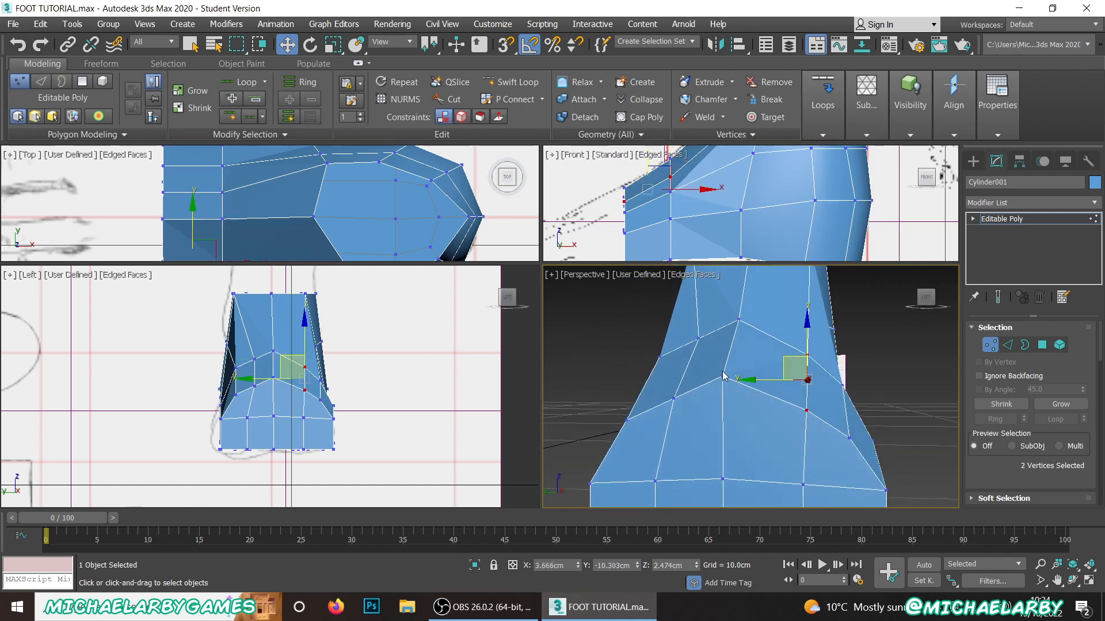
Step: Lower the centre pair of instep vertices slightly to about Z 2.78 cm
left_click(738, 321)
left_click(723, 377, "ctrl")
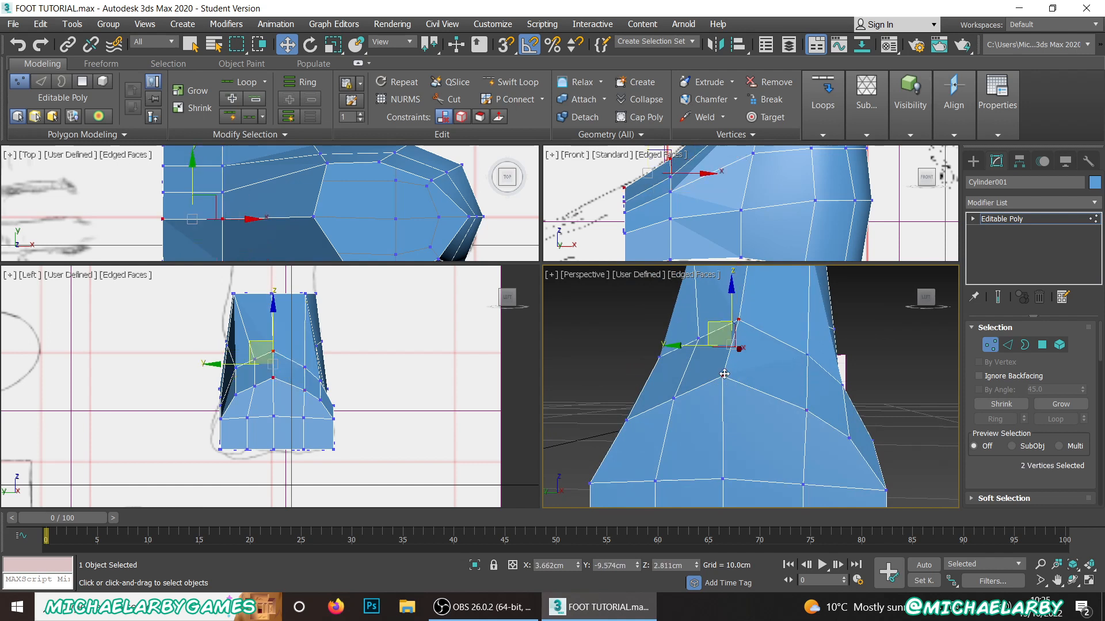
left_click_drag(731, 305, 732, 305)
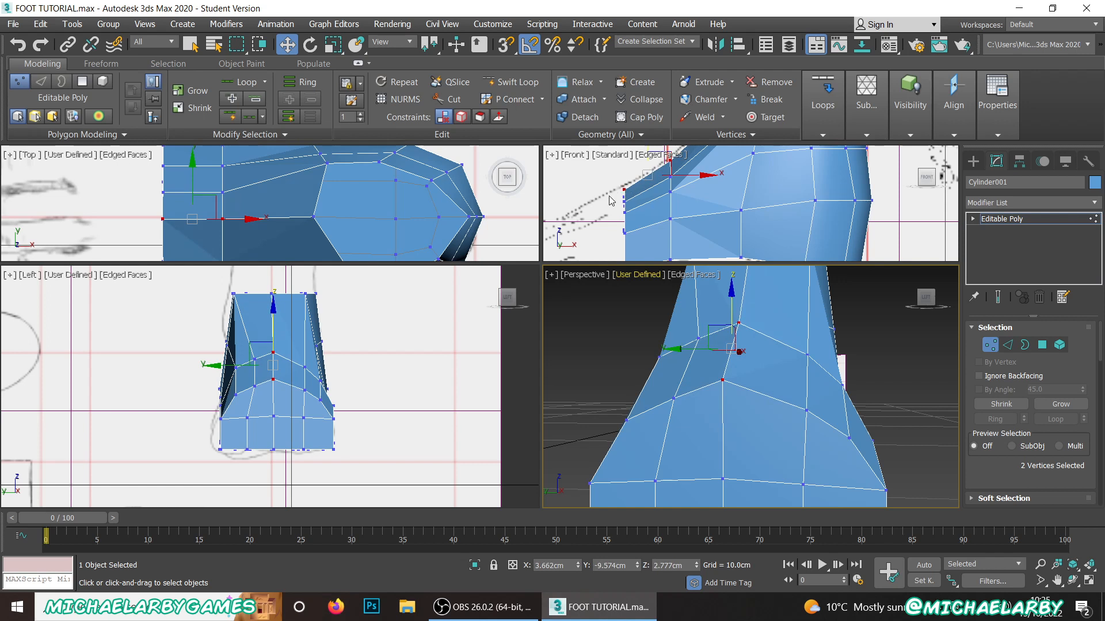
Step: Move the +Y corner vertex of the instep's lower row slightly outward along Y
middle_click_drag(649, 418, 747, 401, "alt")
left_click(732, 421)
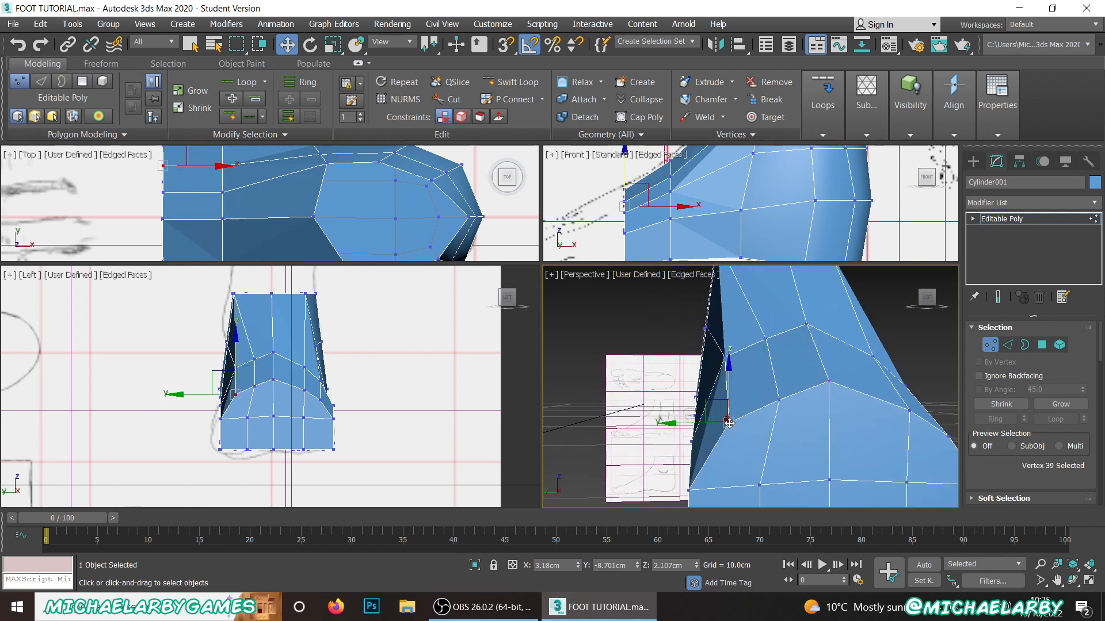
left_click_drag(682, 425, 662, 430)
Step: Move the lower-row instep vertex between the centre and the +Y corner to about Y -8.97 cm, Z 2.26 cm
left_click(778, 401)
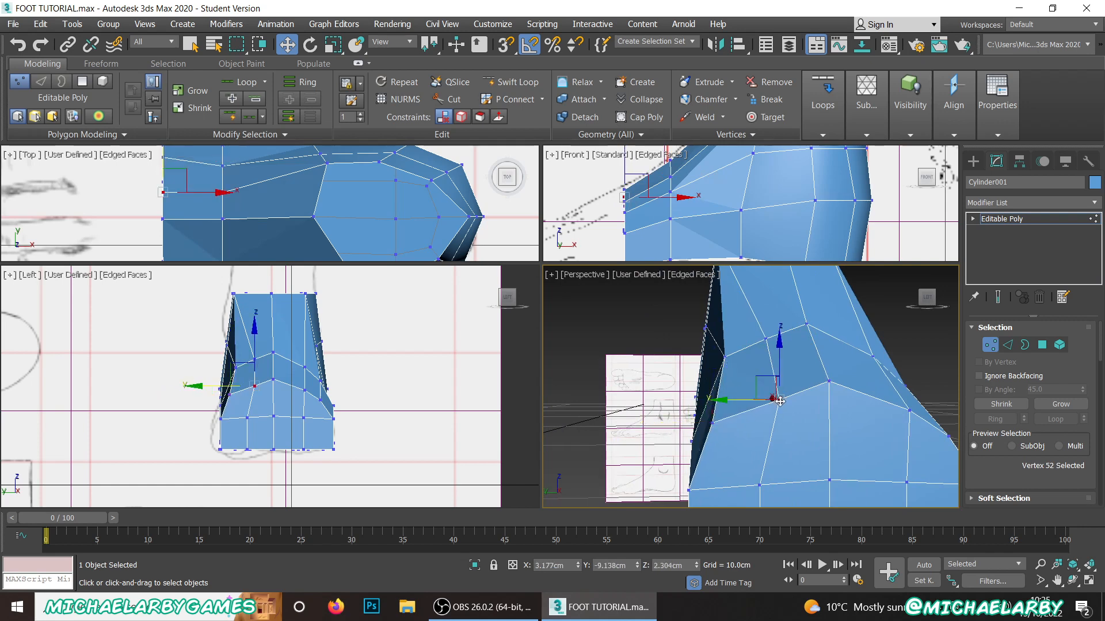
left_click_drag(743, 401, 722, 401)
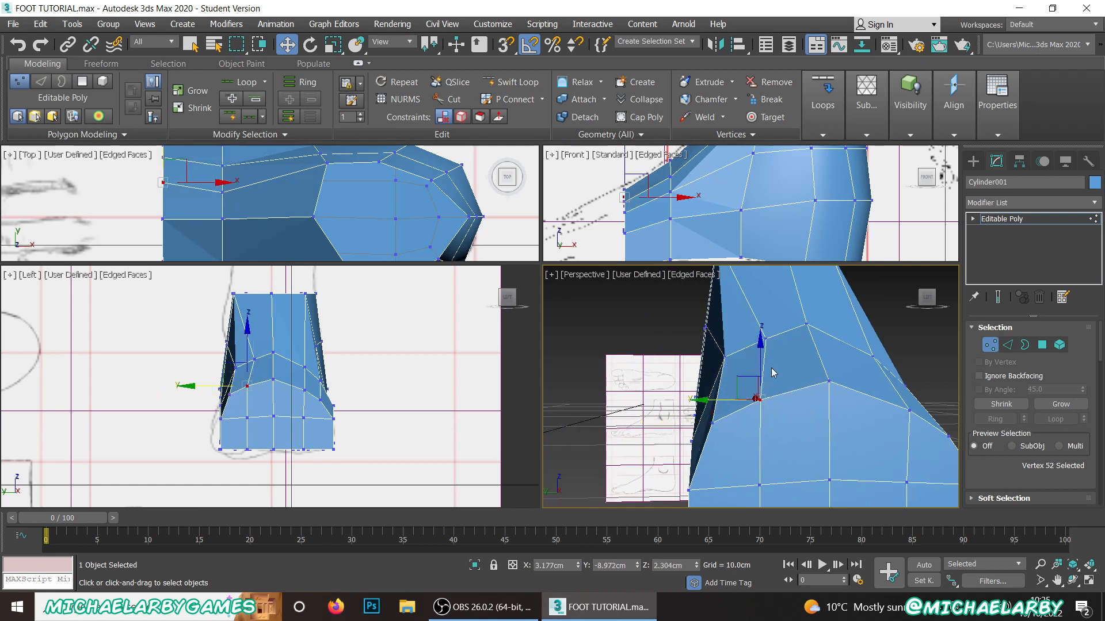
left_click_drag(759, 362, 758, 367)
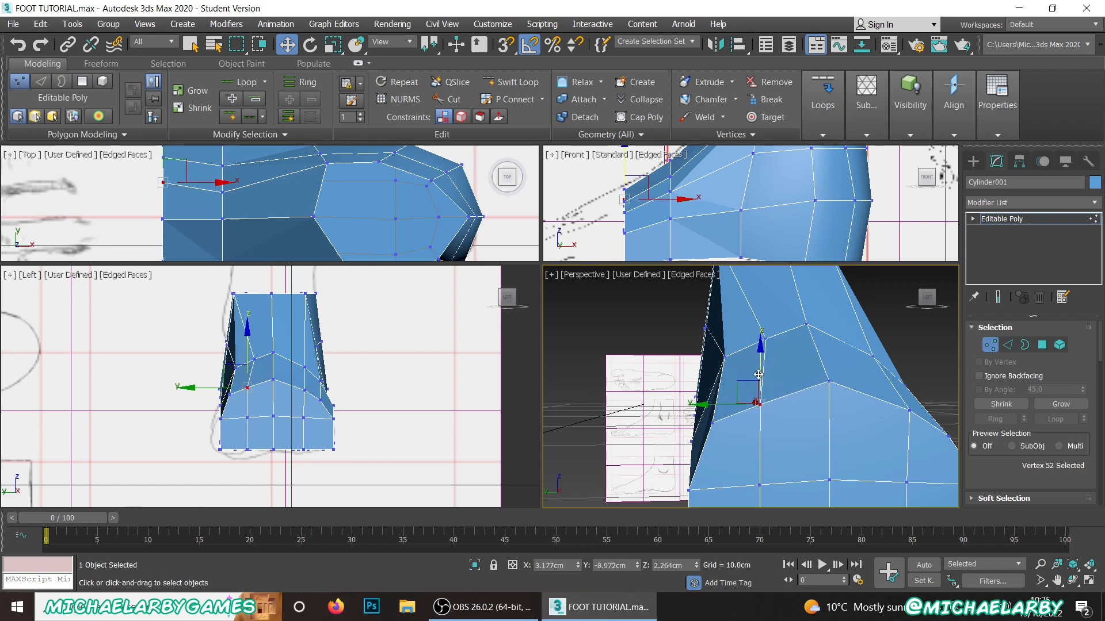
scroll(758, 377, "down", 5)
middle_click_drag(786, 407, 581, 405, "alt")
scroll(682, 401, "up", 2)
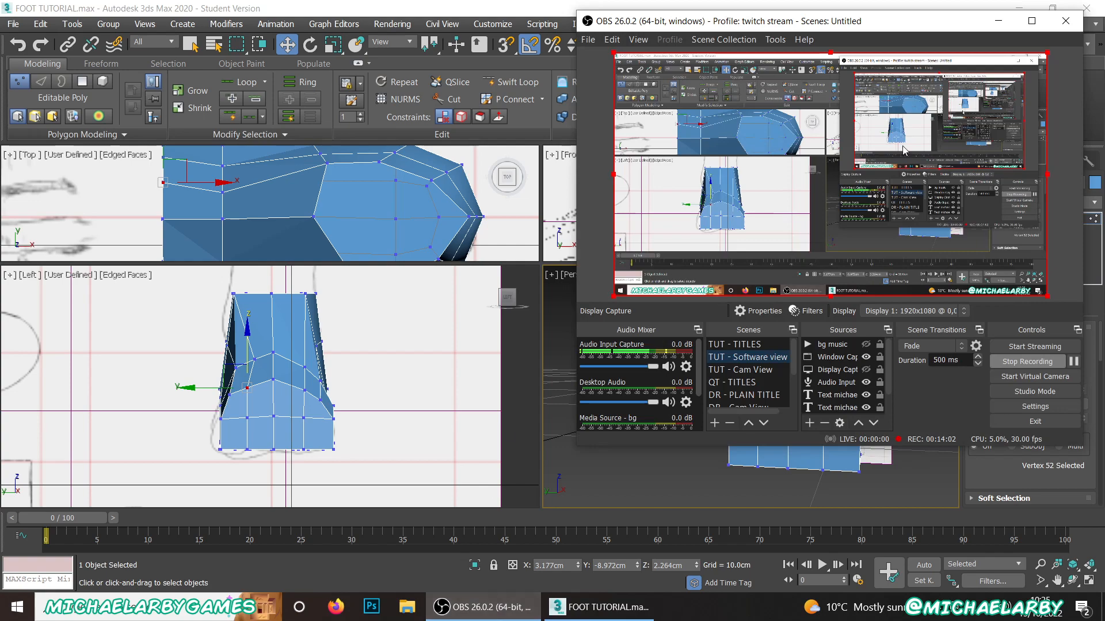
Step: Switch from OBS to the foot model in 3ds Max and set the Editable Poly to edge selection
left_click(483, 607)
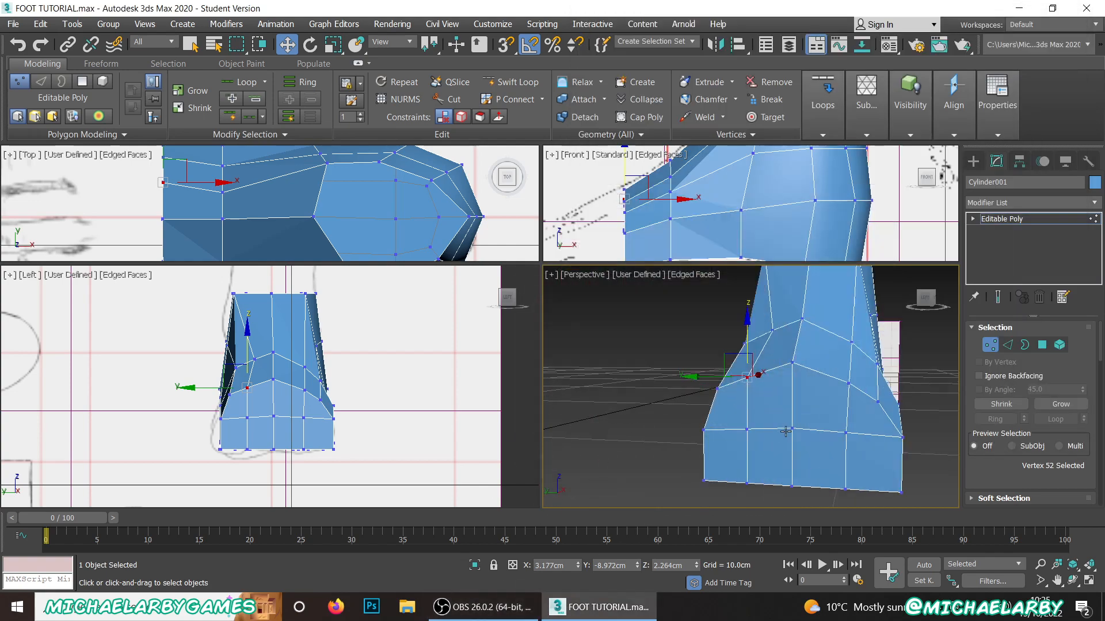
middle_click_drag(799, 405, 671, 397, "alt")
scroll(691, 282, "down", 3)
scroll(707, 237, "down", 2)
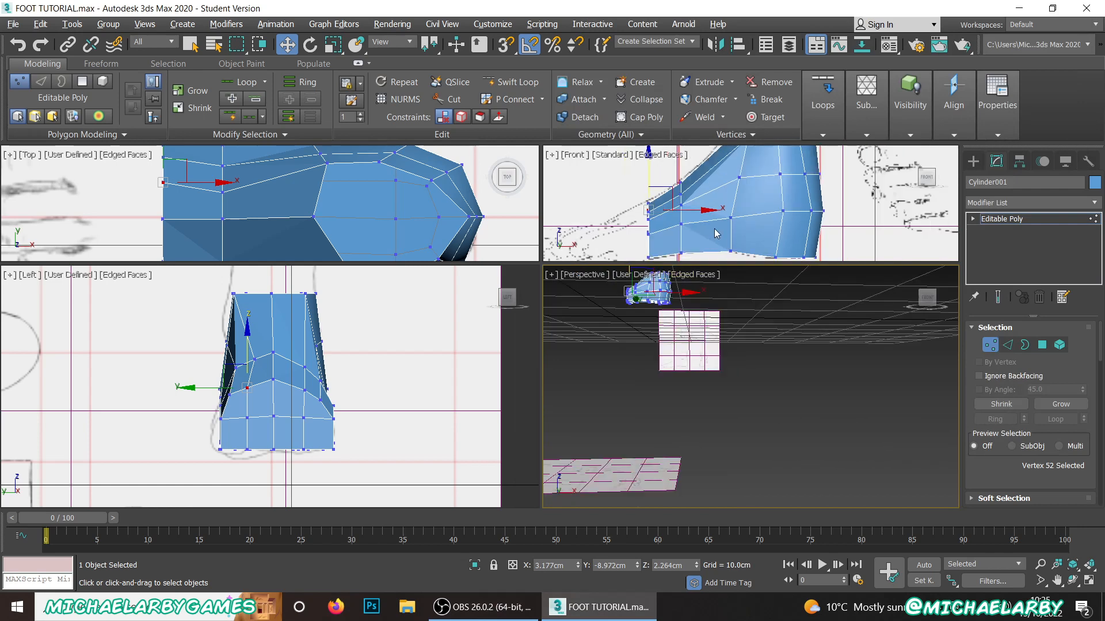
middle_click_drag(715, 232, 713, 196)
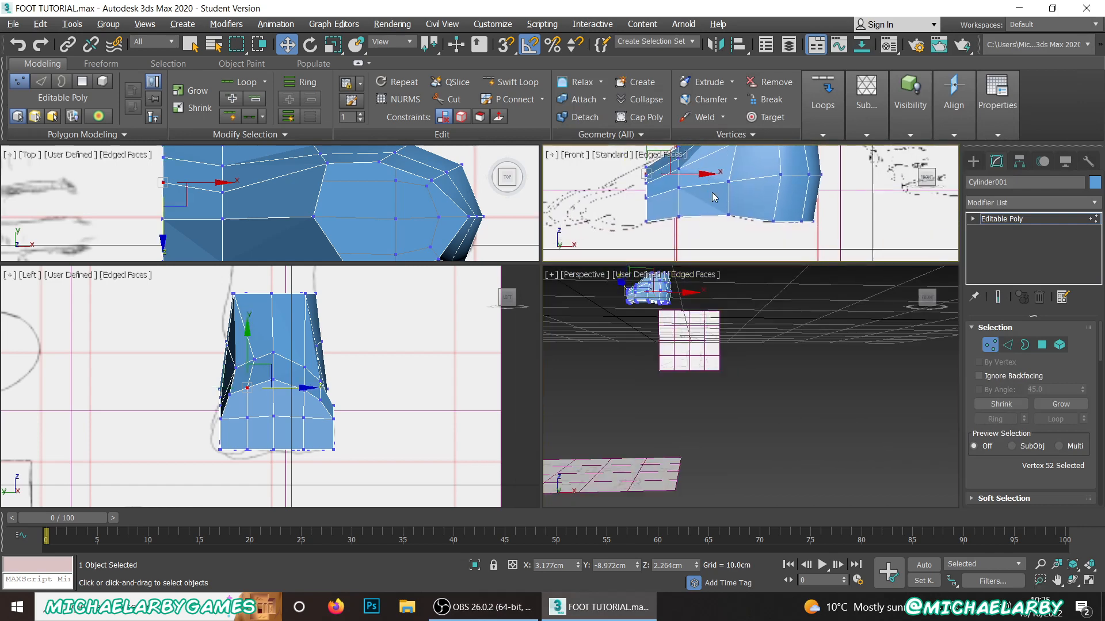
left_click(1042, 346)
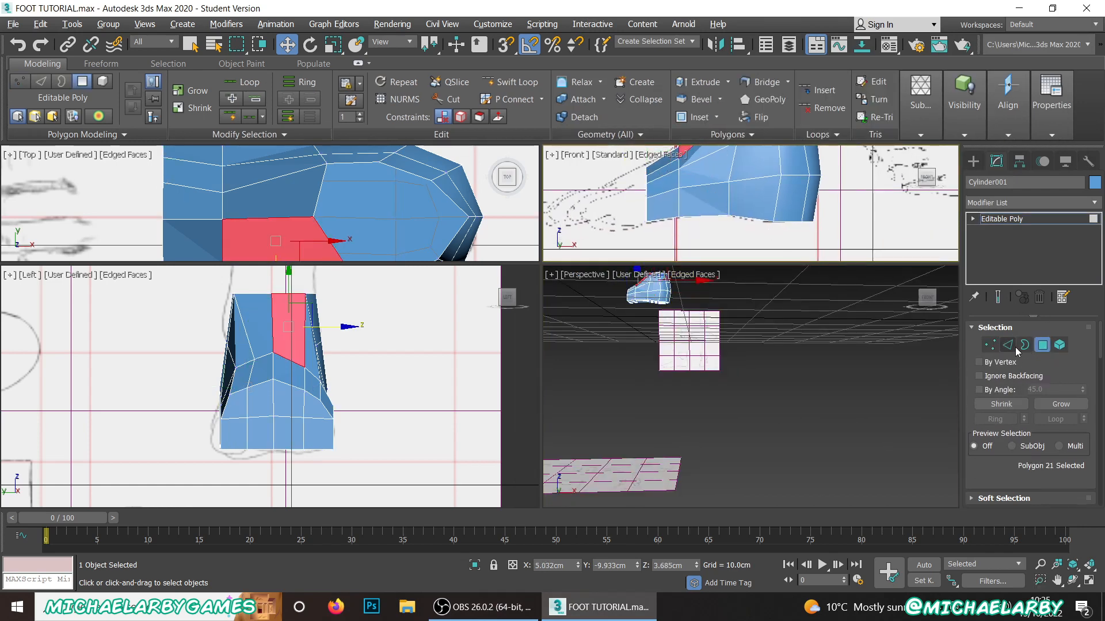
left_click(1008, 345)
Step: Select the six edges outlining the heel and arch on the sole and raise them to about Z 1.13 cm
middle_click_drag(685, 314, 717, 365)
scroll(717, 365, "up", 4)
scroll(701, 360, "down", 3)
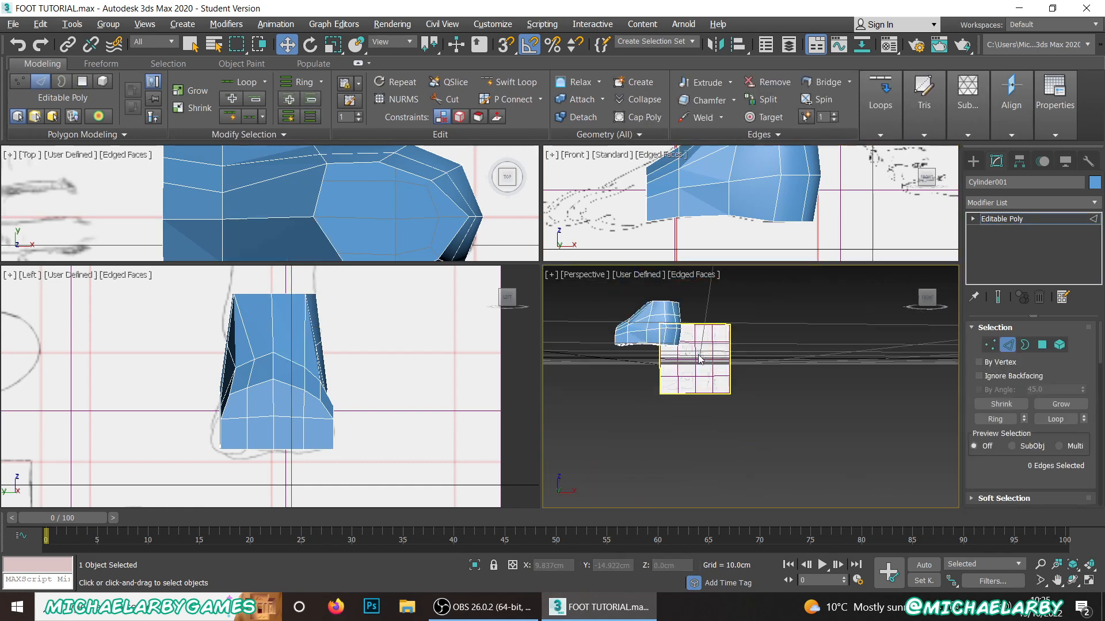
scroll(699, 358, "up", 10)
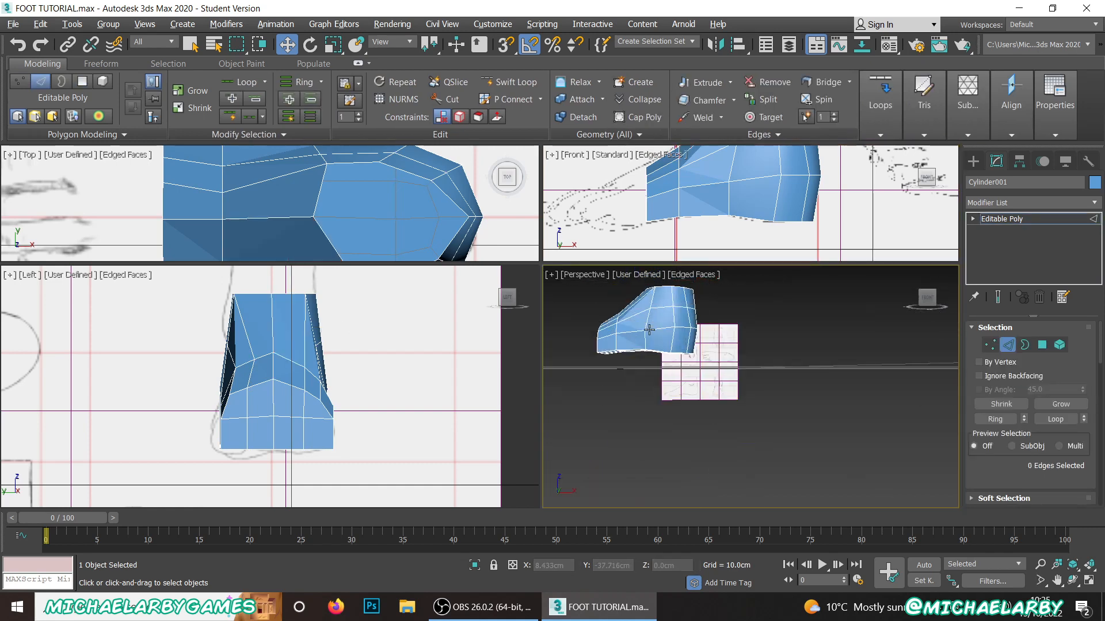
left_click(725, 438)
middle_click_drag(725, 438, 762, 423, "alt")
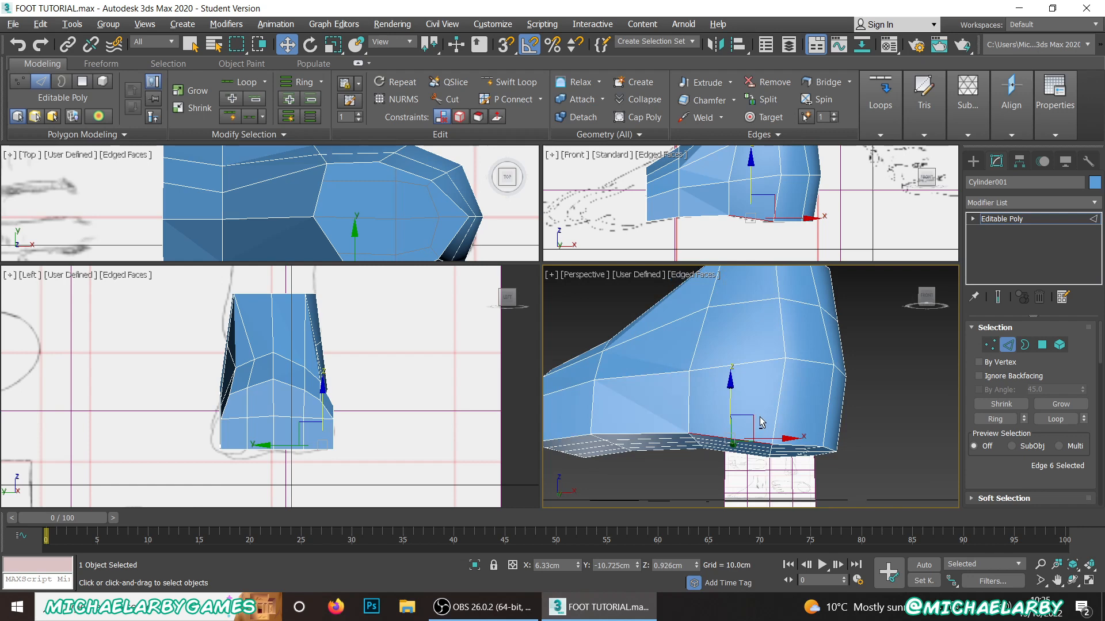
left_click(803, 444, "ctrl")
scroll(803, 443, "up", 6)
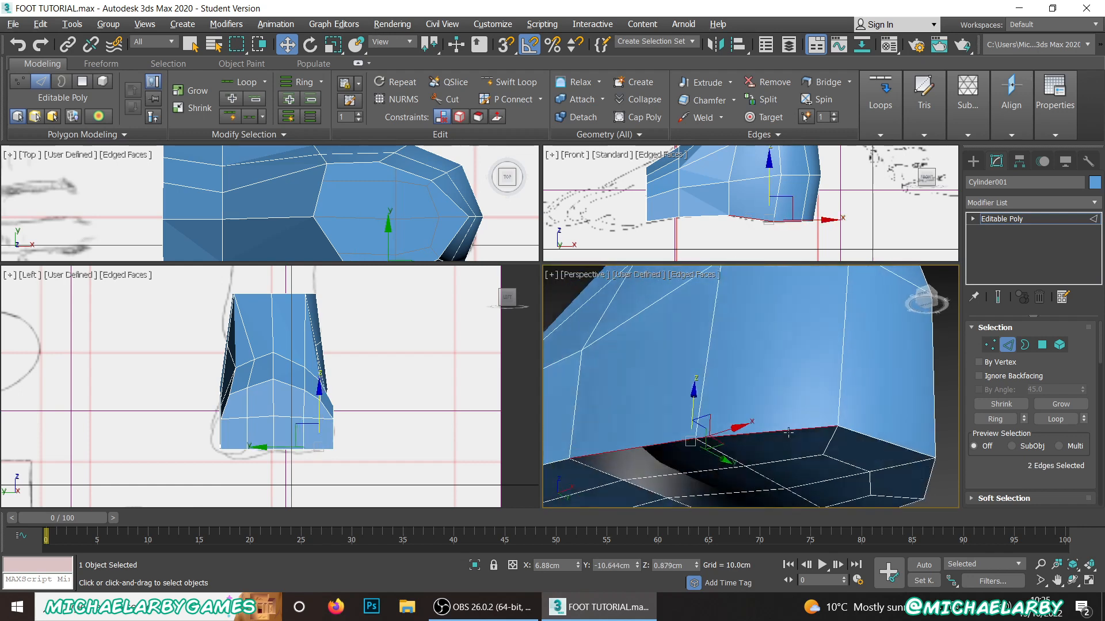
middle_click_drag(803, 444, 726, 374)
left_click(748, 355, "ctrl")
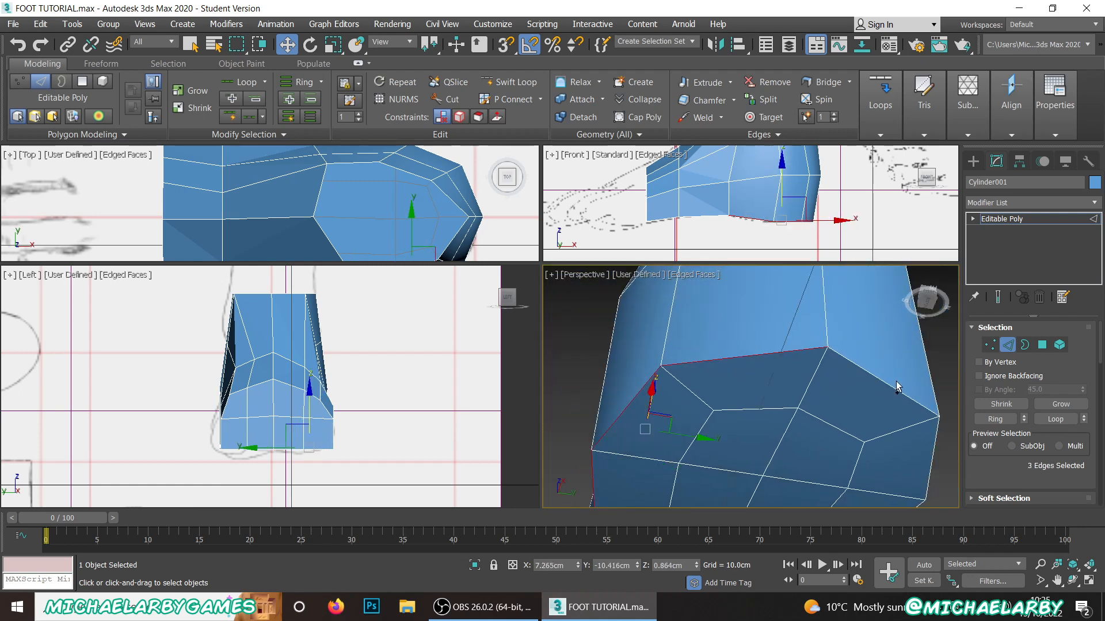
left_click(889, 387, "ctrl")
middle_click_drag(875, 406, 702, 332)
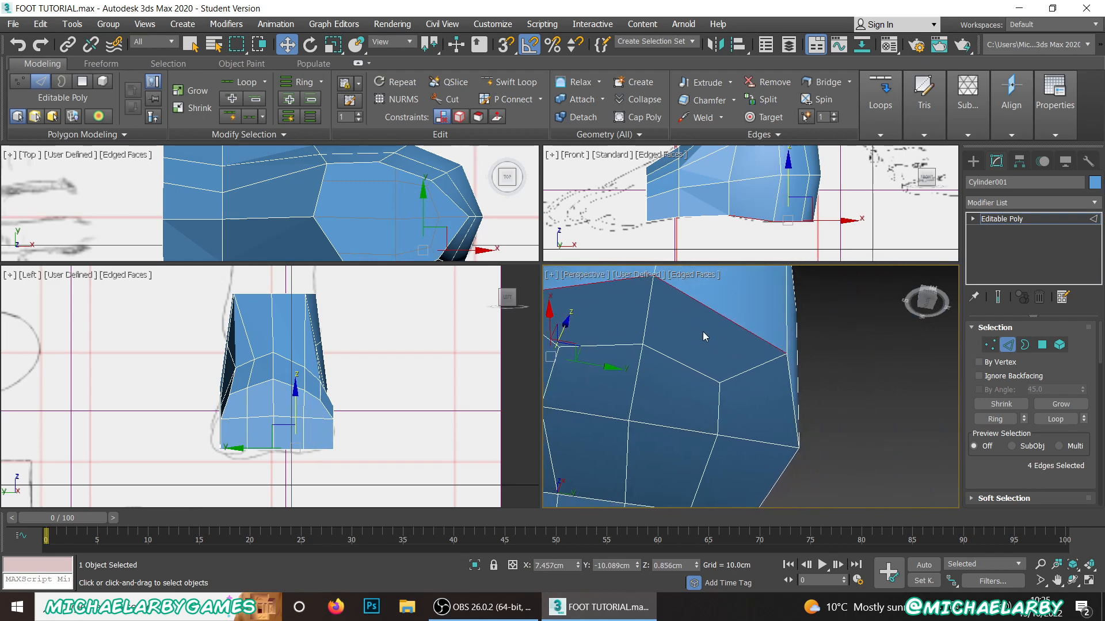
left_click(794, 408, "ctrl")
left_click(778, 475, "ctrl")
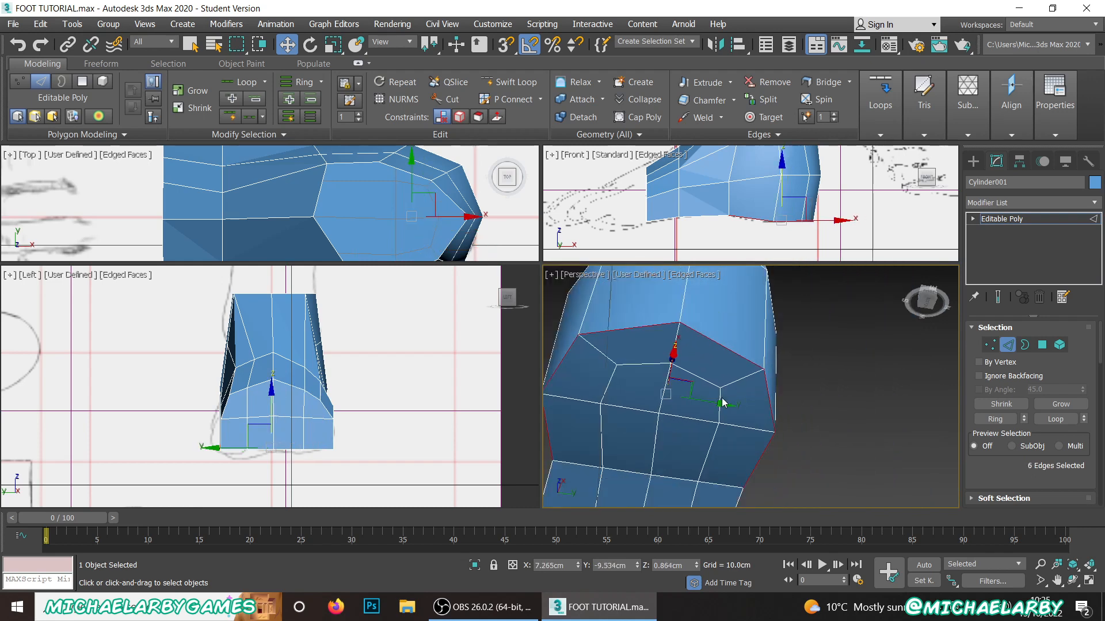
middle_click_drag(778, 474, 837, 405, "alt")
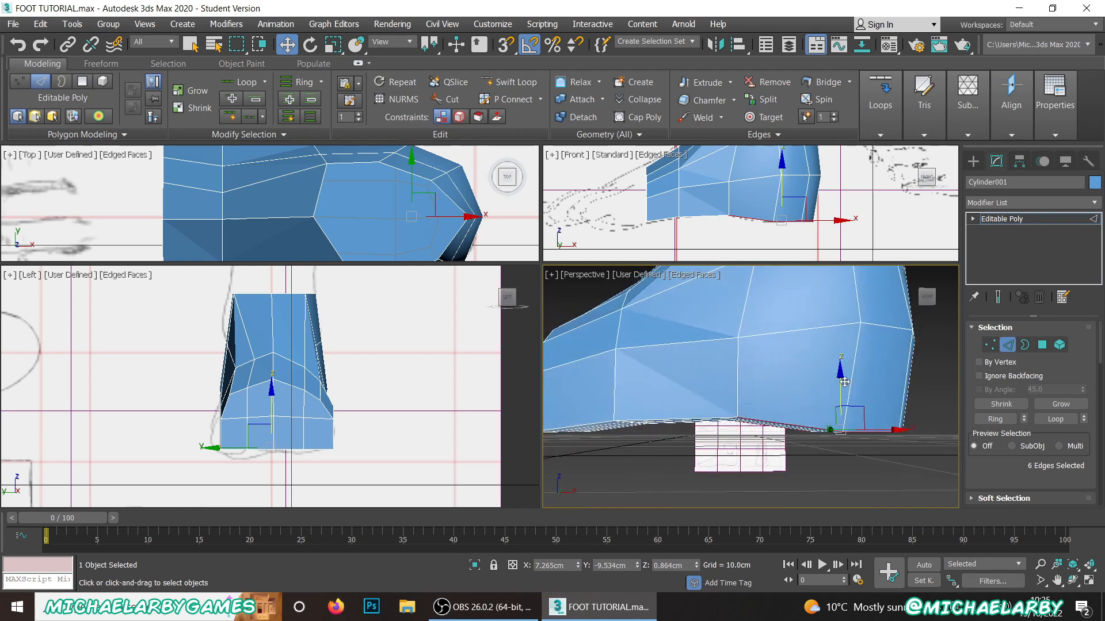
left_click_drag(843, 381, 847, 364)
Step: Raise the bottom side edges of the forefoot slightly, one on each side of the sole
middle_click_drag(701, 408, 842, 388)
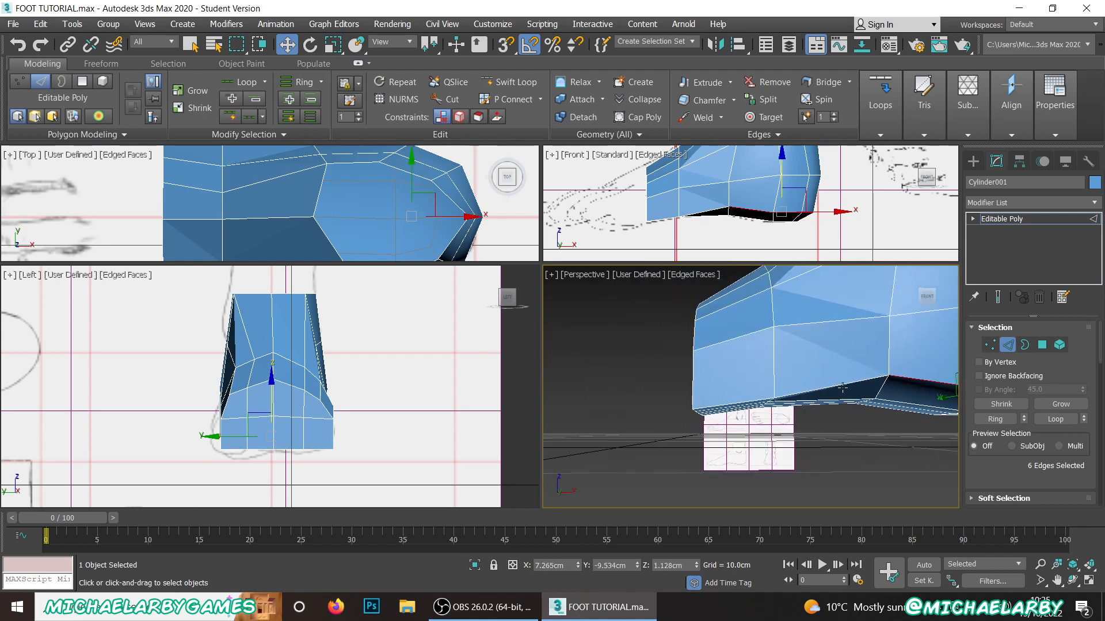
scroll(729, 405, "up", 2)
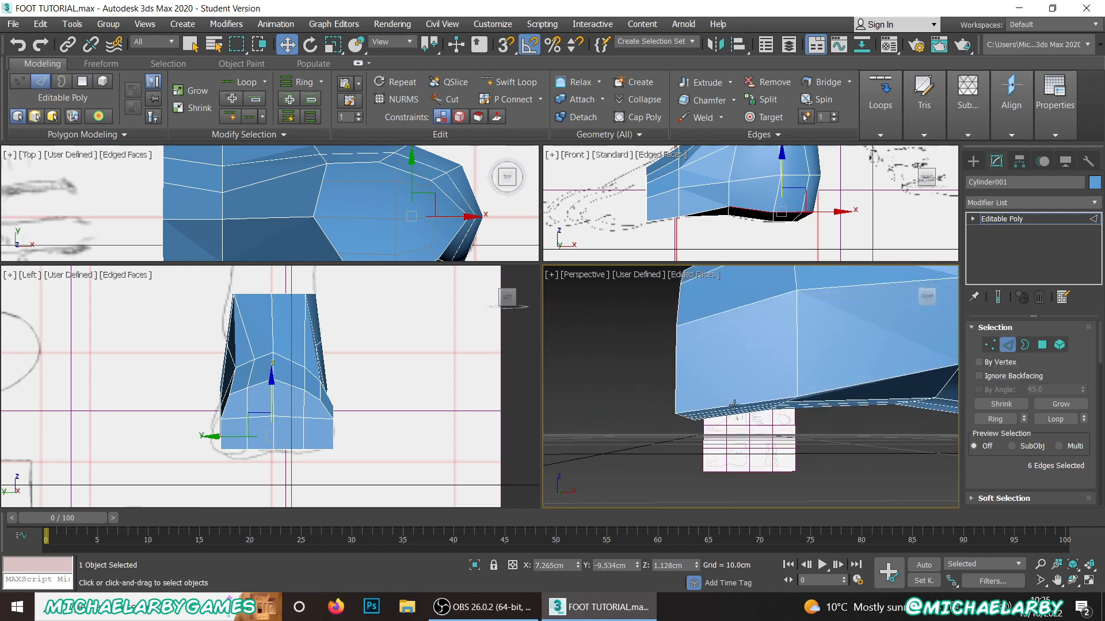
left_click(735, 405)
middle_click_drag(735, 405, 889, 410, "alt")
left_click(682, 332, "ctrl")
middle_click_drag(765, 391, 697, 399, "alt")
middle_click_drag(697, 399, 644, 436)
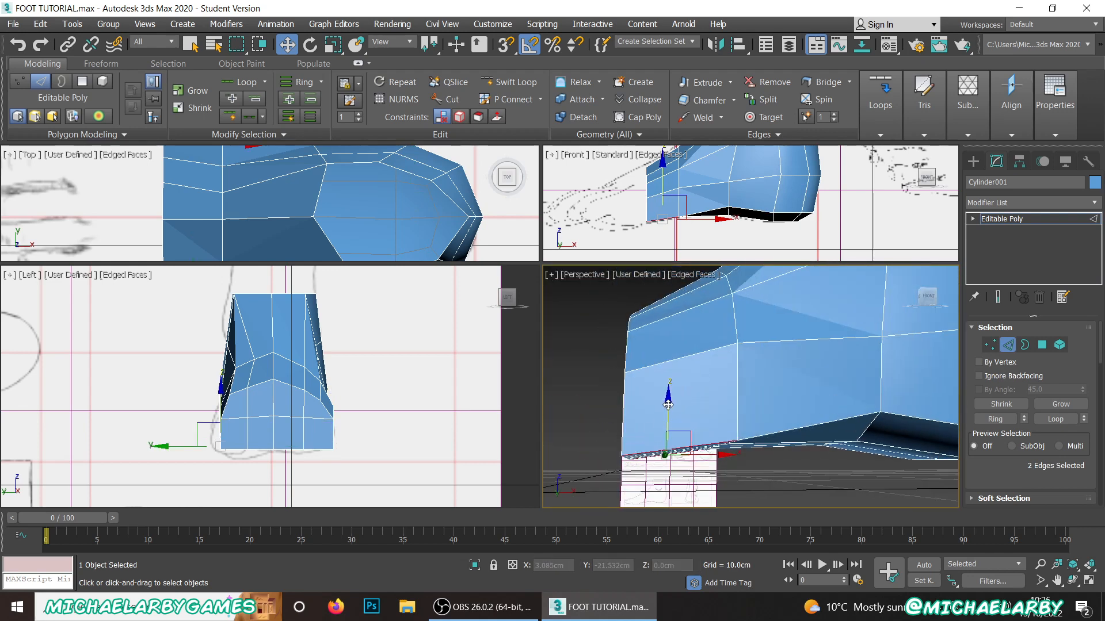
scroll(748, 398, "down", 5)
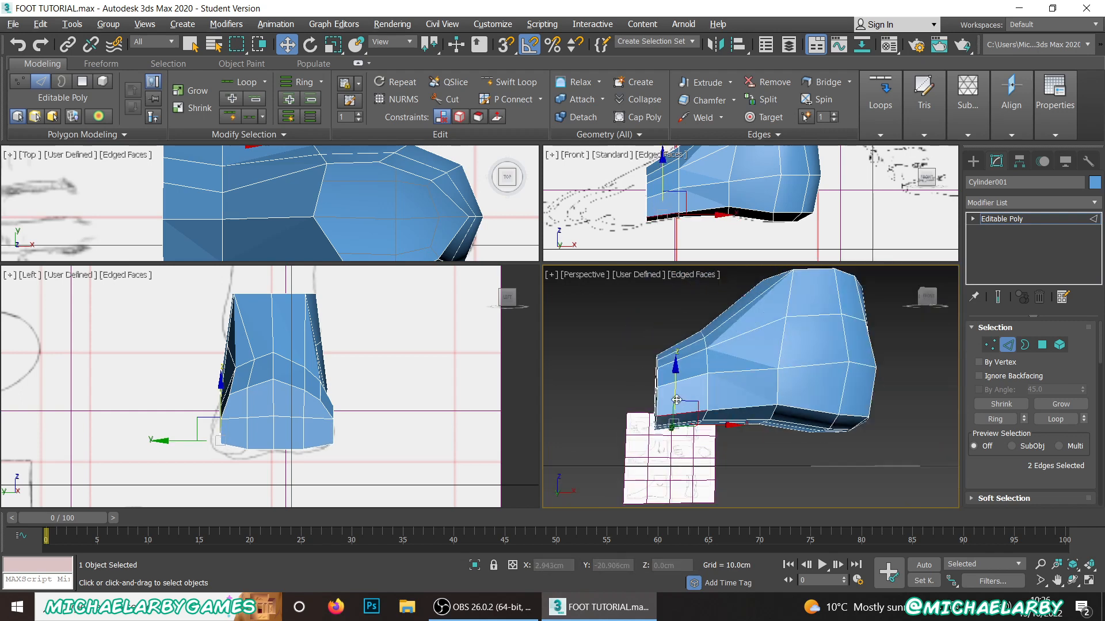
Step: Move the ankle's horizontal side edge on the +Y side inward to about Y -8.59 cm
middle_click_drag(748, 398, 755, 421, "alt")
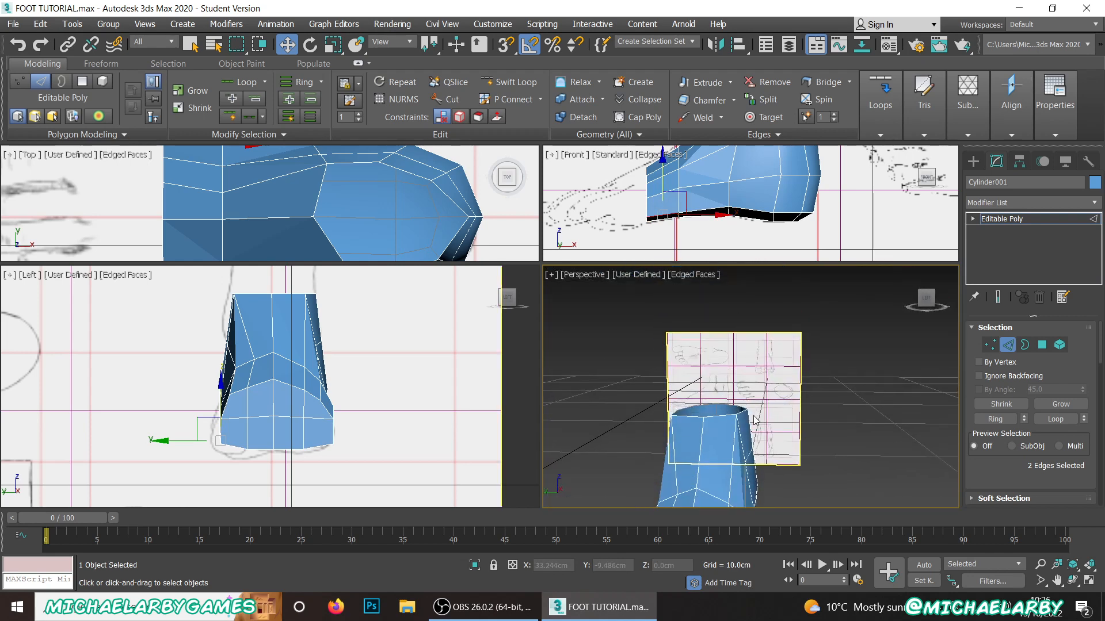
left_click(748, 452)
scroll(745, 461, "up", 4)
middle_click_drag(744, 464, 719, 349, "alt")
left_click_drag(732, 371, 724, 370)
middle_click_drag(651, 384, 678, 390, "alt")
left_click(678, 371)
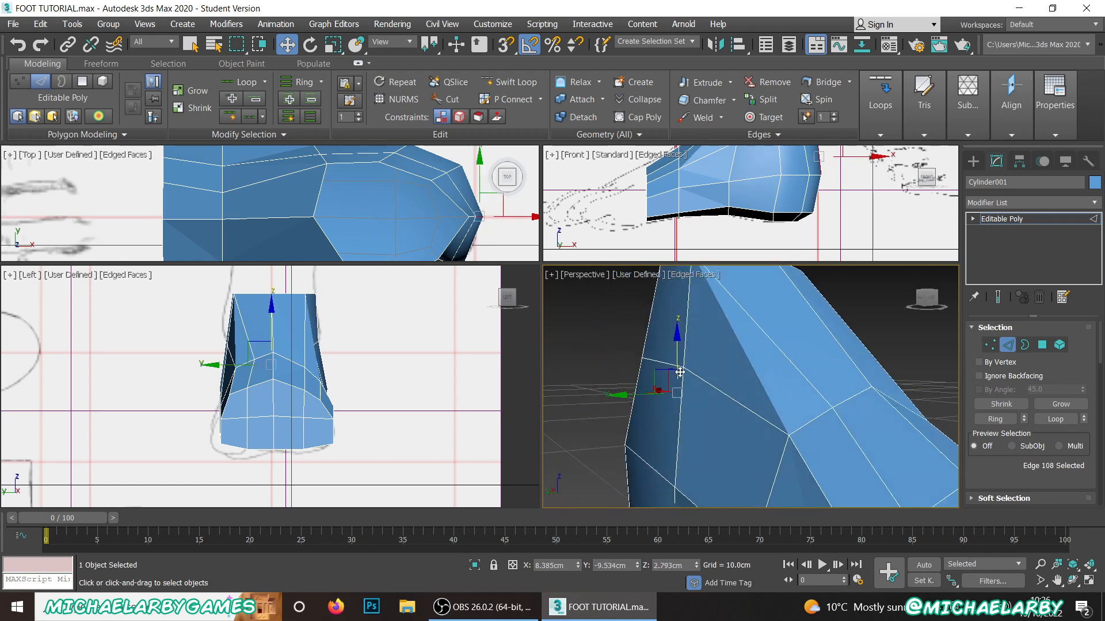
left_click(658, 361)
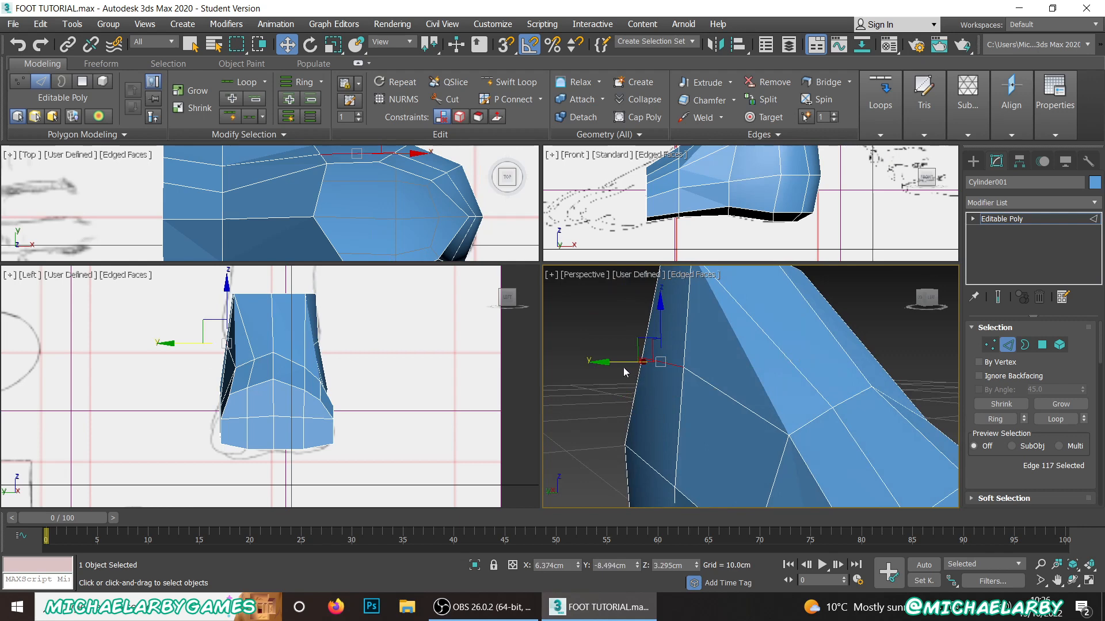
left_click_drag(622, 364, 630, 366)
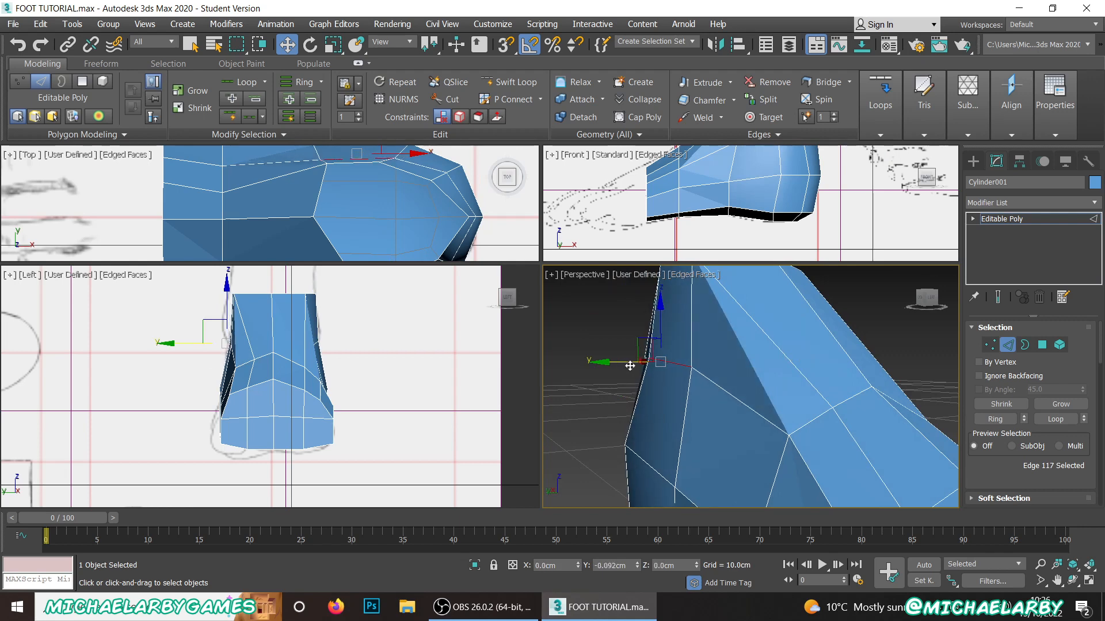
mouse_move(736, 377)
middle_mouse_down("alt")
mouse_move(789, 397)
mouse_move(695, 376)
mouse_move(736, 379)
mouse_move(748, 395)
mouse_move(730, 365)
middle_mouse_up("alt")
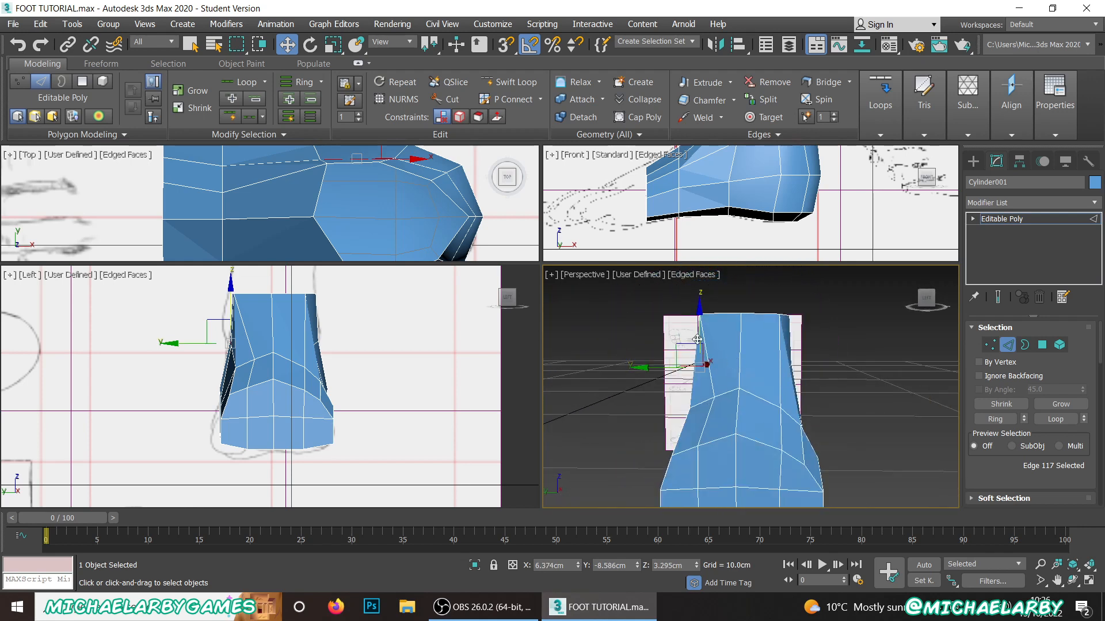
Step: Move the ankle opening's vertex near the front +Y corner inward to about X 5.90 cm, Y -8.90 cm
scroll(381, 224, "down", 4)
middle_click_drag(372, 225, 349, 205)
scroll(333, 180, "up", 2)
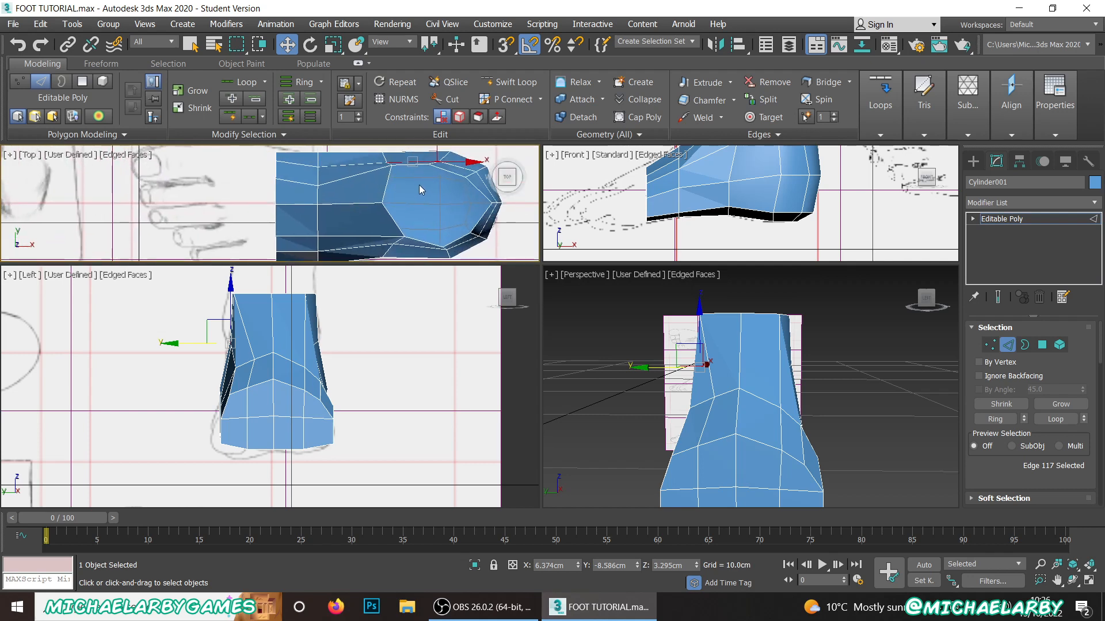
scroll(384, 159, "up", 3)
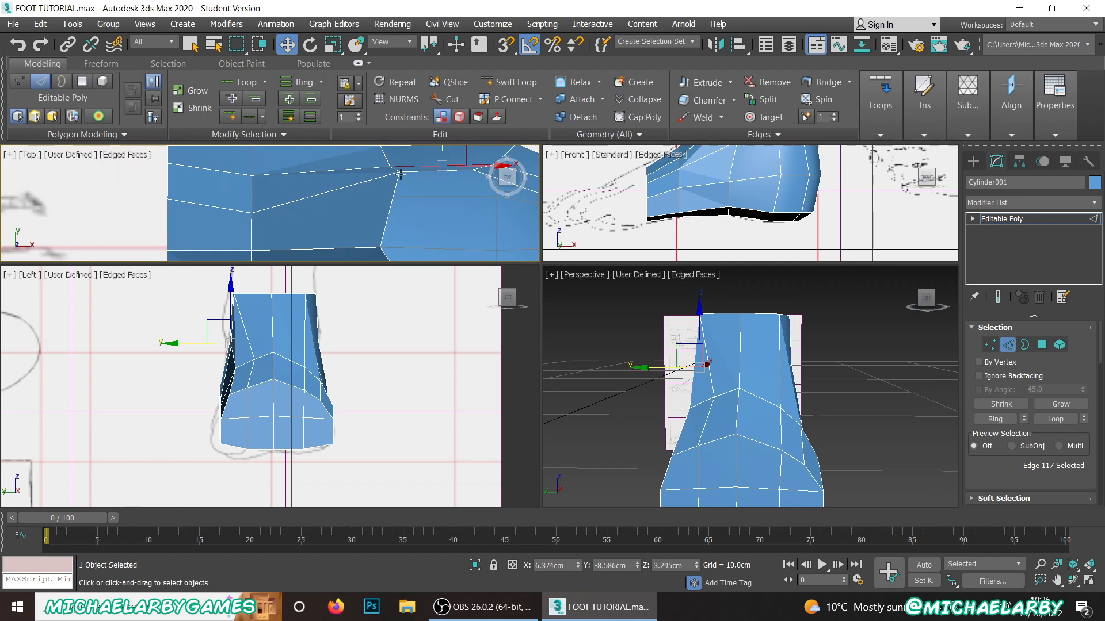
left_click(401, 174)
left_click(991, 346)
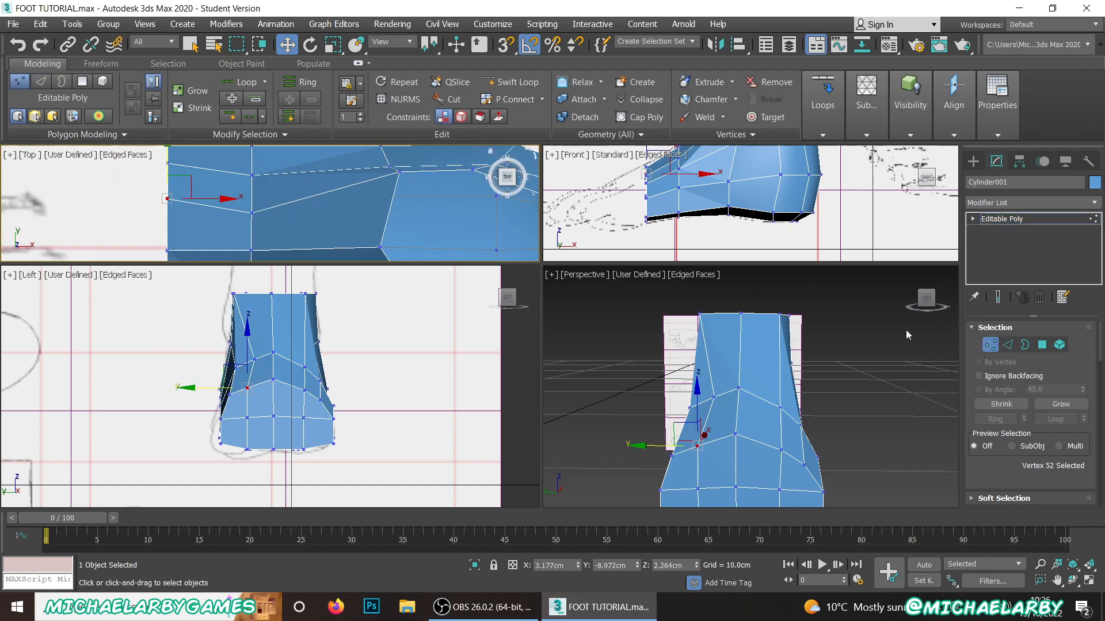
left_click(399, 171)
left_click_drag(419, 159, 415, 183)
scroll(415, 183, "down", 3)
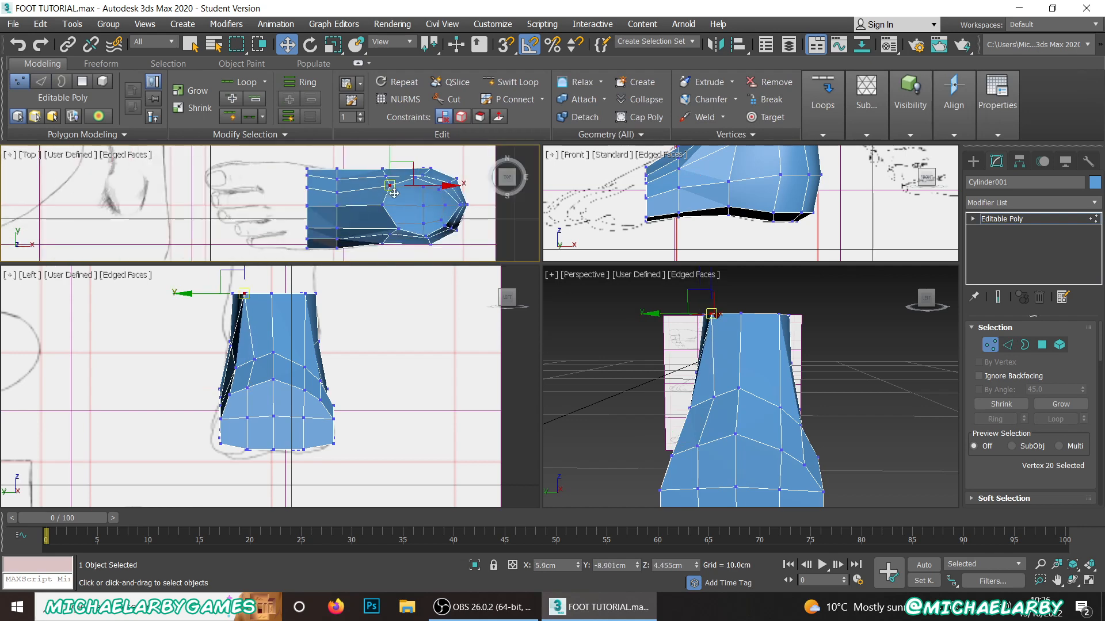
scroll(449, 213, "up", 5)
scroll(395, 211, "down", 2)
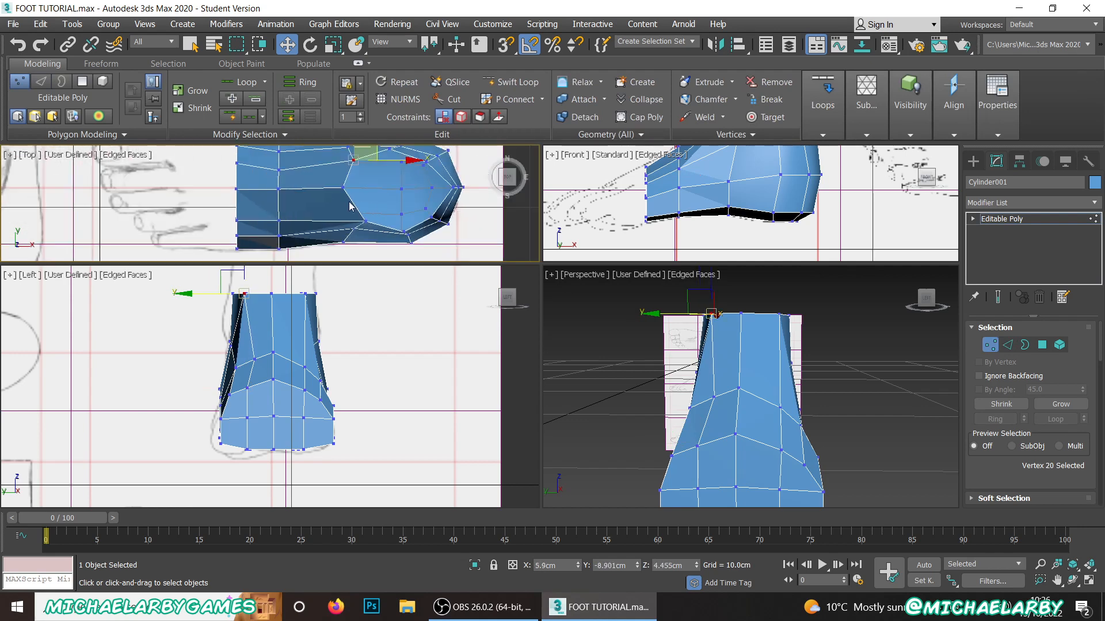
Step: Move the front rim's upper vertex between the centre and the +Y corner to about Y -9.11 cm, Z 2.33 cm
scroll(403, 171, "up", 2)
scroll(276, 192, "up", 1)
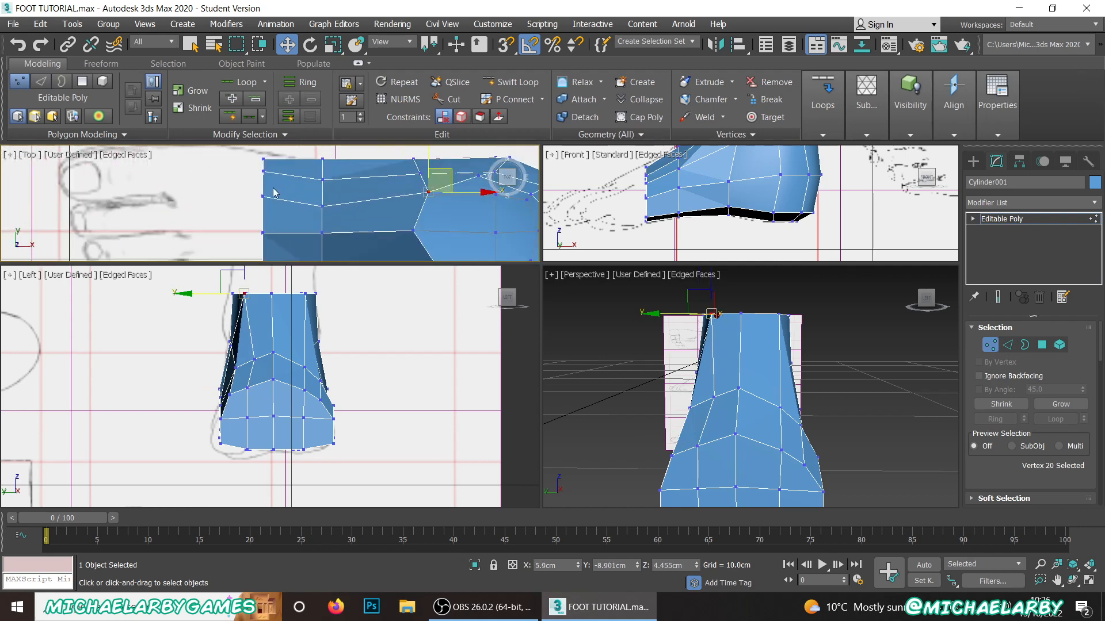
left_click(260, 195)
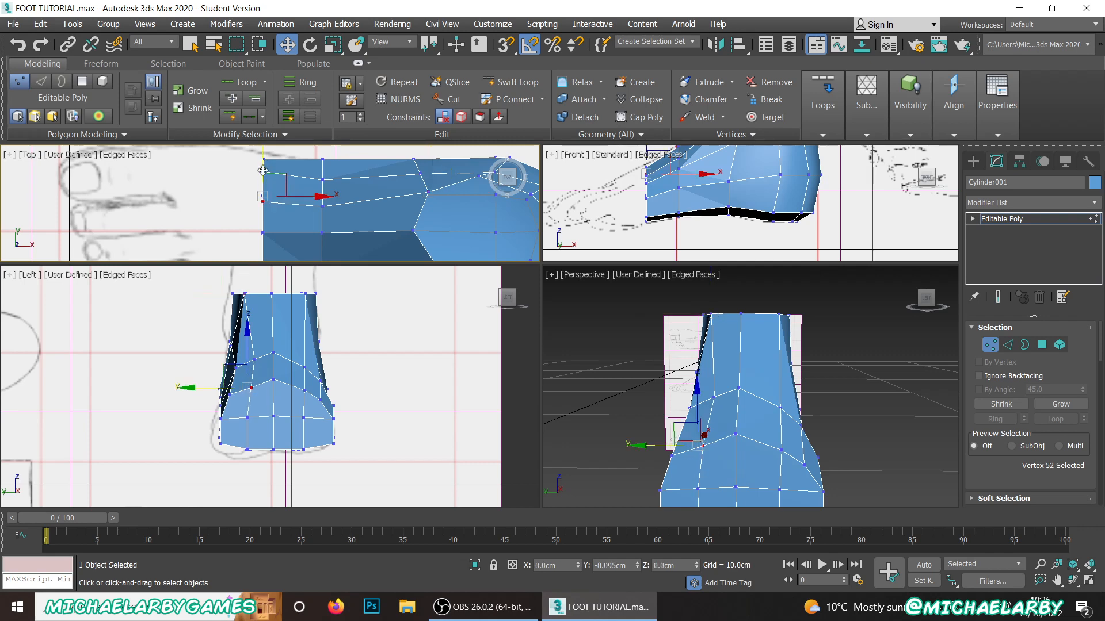
middle_click_drag(664, 450, 672, 375, "alt")
scroll(673, 374, "up", 3)
left_click_drag(703, 306, 703, 301)
scroll(731, 376, "down", 3)
middle_click_drag(750, 377, 656, 431, "alt")
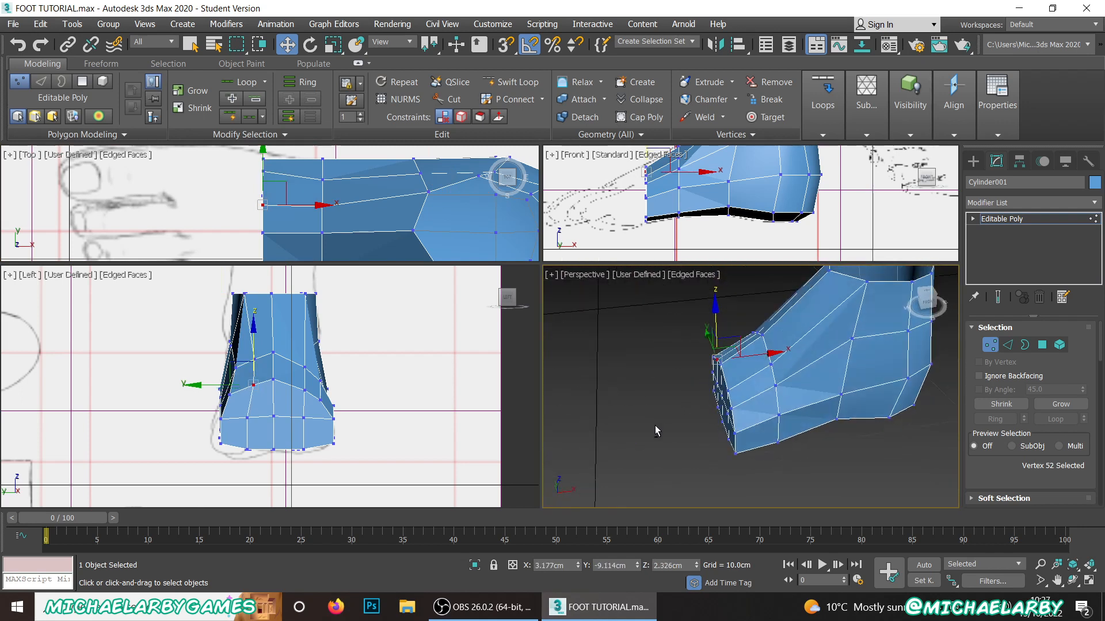
Step: Select all eight polygons that close the front end of the foot
scroll(339, 193, "down", 4)
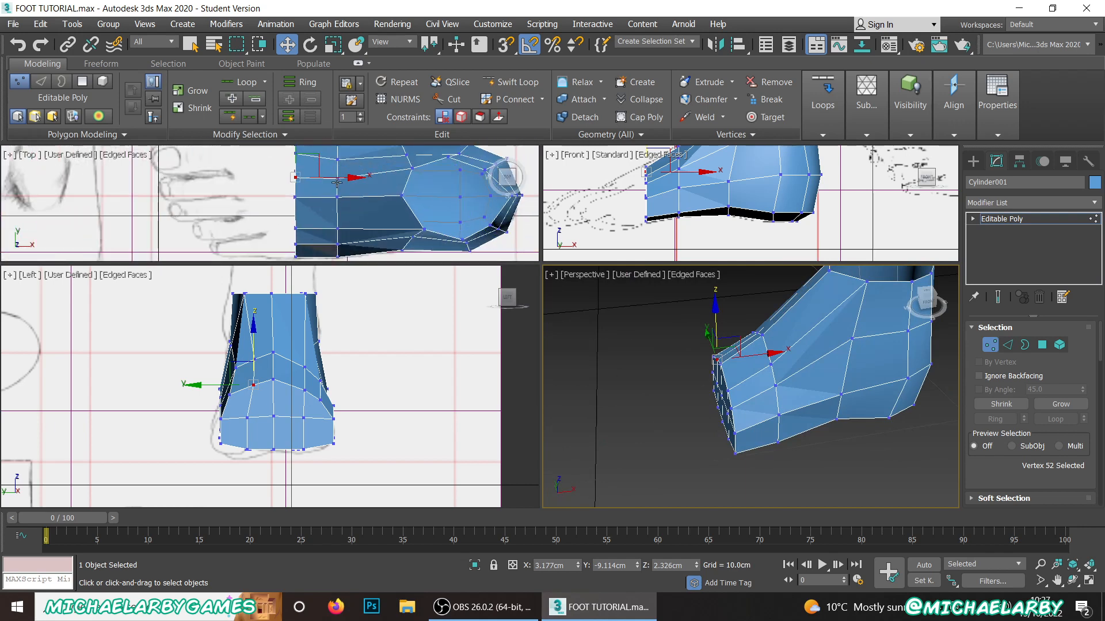
left_click(1043, 345)
middle_click_drag(800, 380, 807, 389, "alt")
scroll(808, 388, "up", 3)
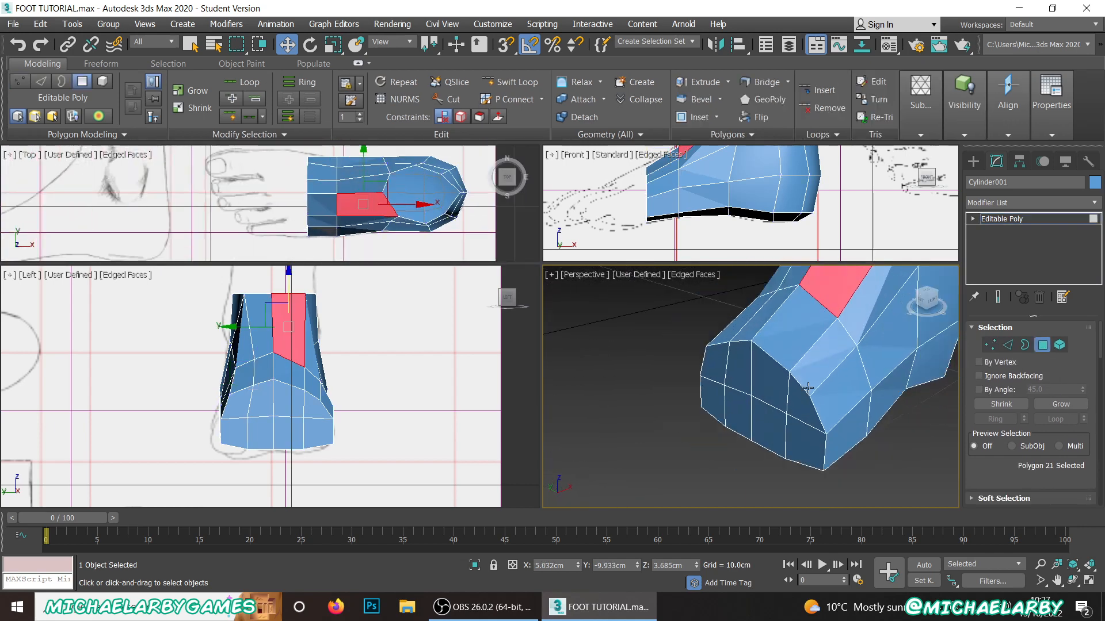
left_click(809, 447)
left_click(769, 430, "ctrl")
left_click(738, 413, "ctrl")
left_click(703, 398, "ctrl")
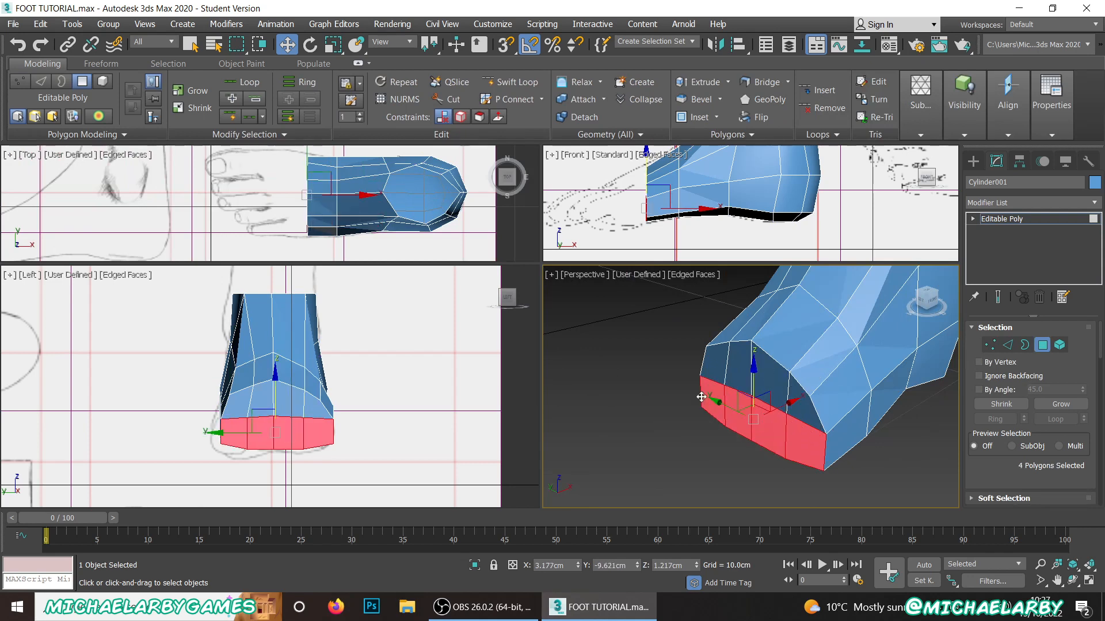
left_click(714, 366, "ctrl")
left_click(739, 357, "ctrl")
left_click(771, 366, "ctrl")
left_click(803, 397, "ctrl")
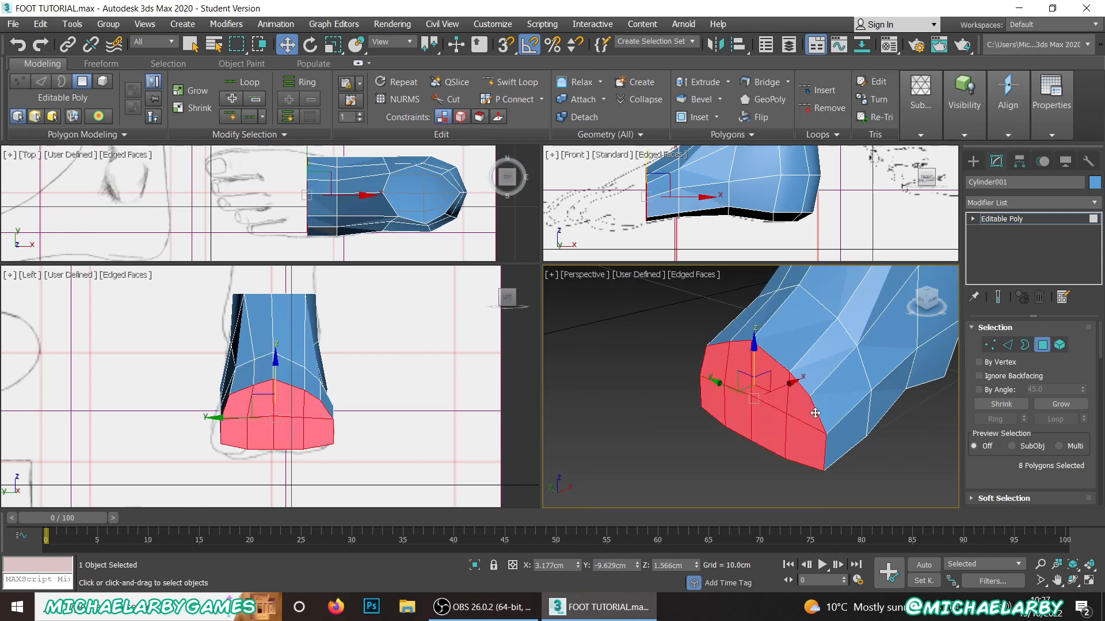
middle_click_drag(816, 413, 777, 394, "alt")
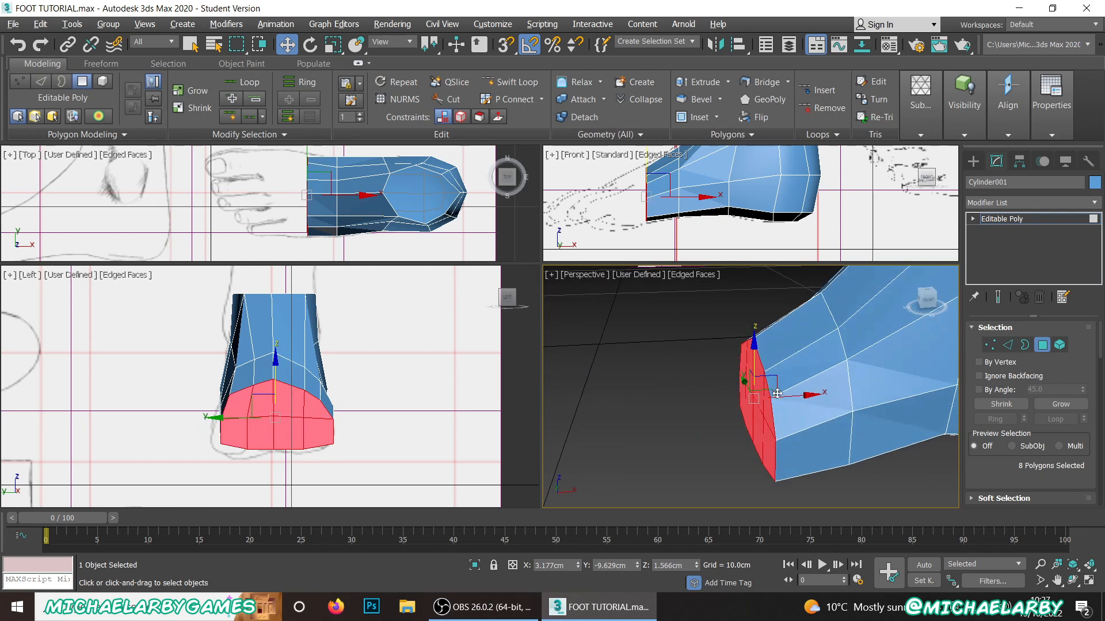
Step: Extrude the selected front polygons by about 0.748 cm towards the toes of the reference drawing
scroll(1011, 472, "down", 5)
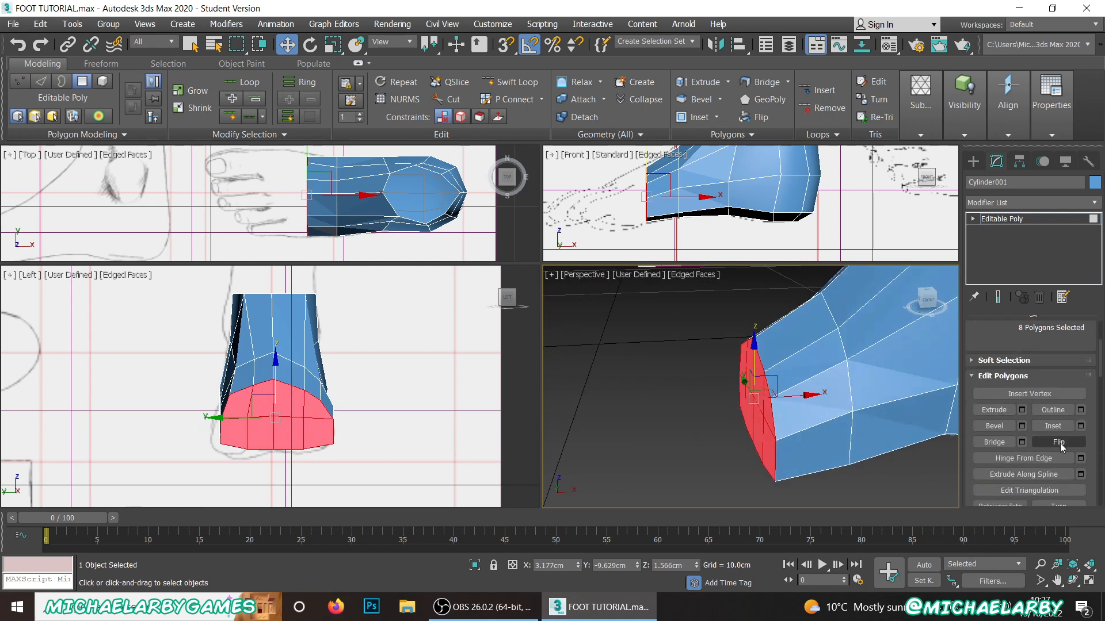
left_click(1023, 409)
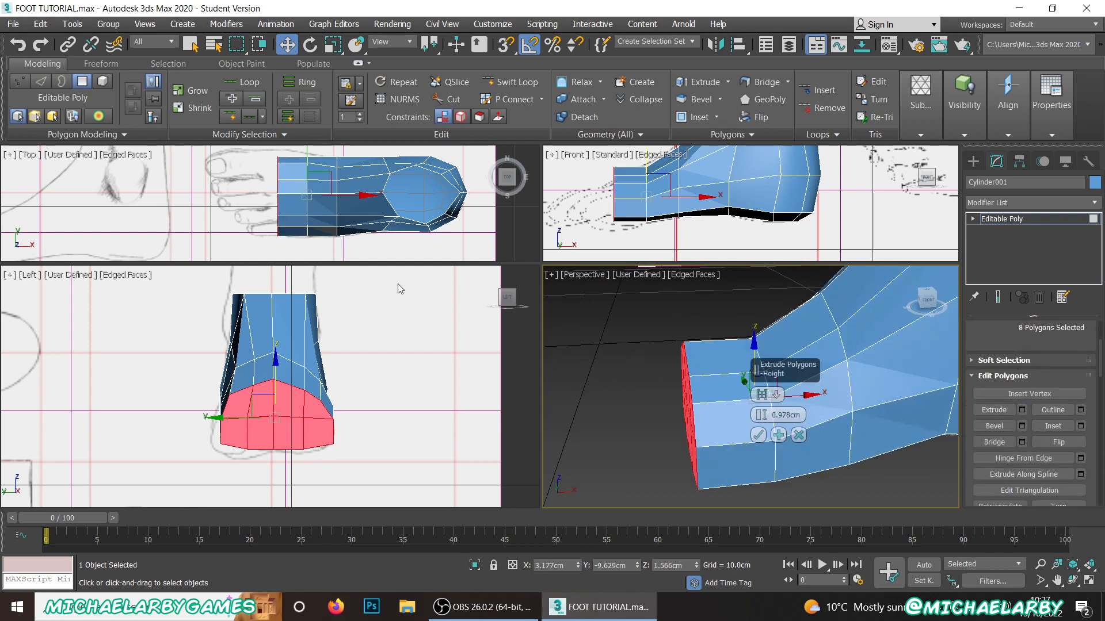
left_click_drag(760, 418, 758, 419)
middle_click_drag(225, 195, 234, 199)
scroll(234, 199, "up", 5)
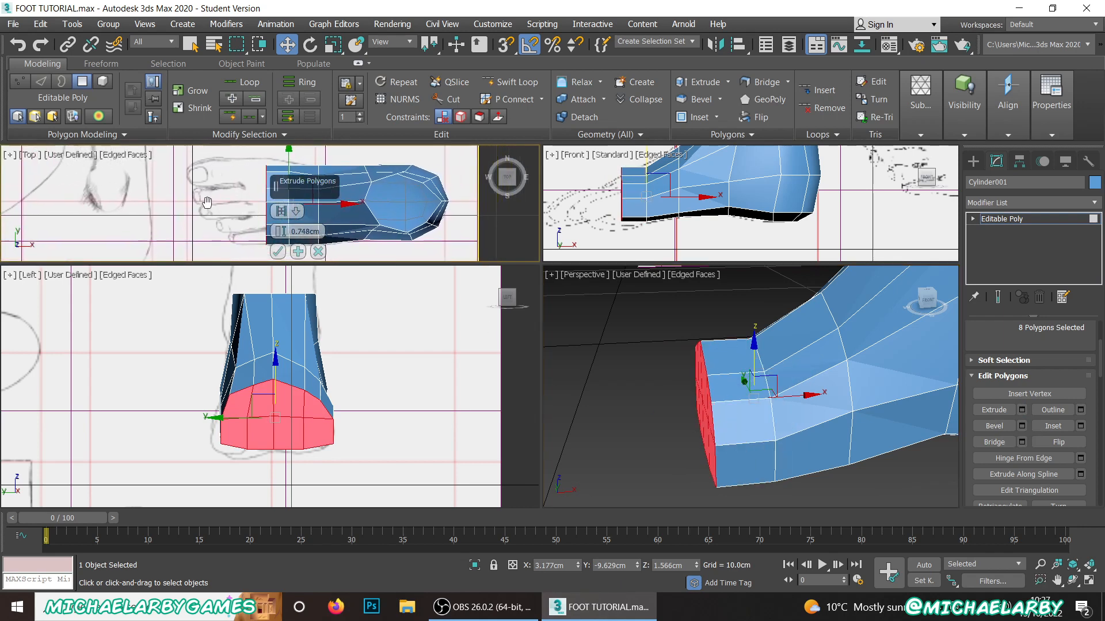
left_click(278, 251)
scroll(267, 219, "down", 3)
mouse_move(244, 164)
middle_mouse_down()
mouse_move(235, 221)
mouse_move(239, 157)
middle_mouse_up()
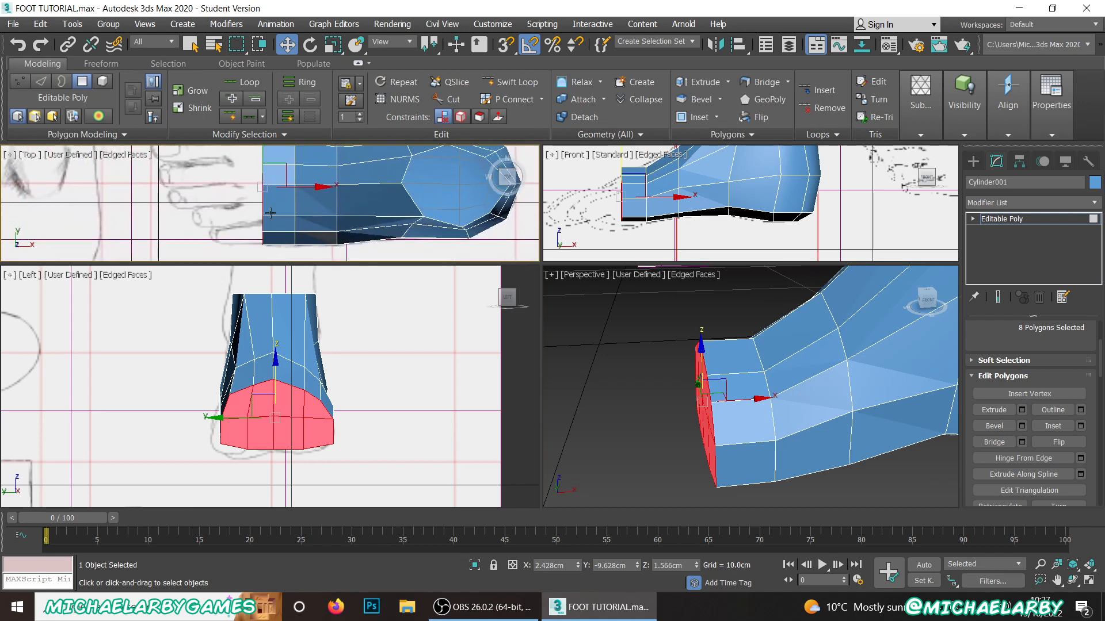
Step: Move the middle and bottom front vertices between the centre and the +Y corner inward to about Y -9.08 cm
scroll(1030, 383, "up", 4)
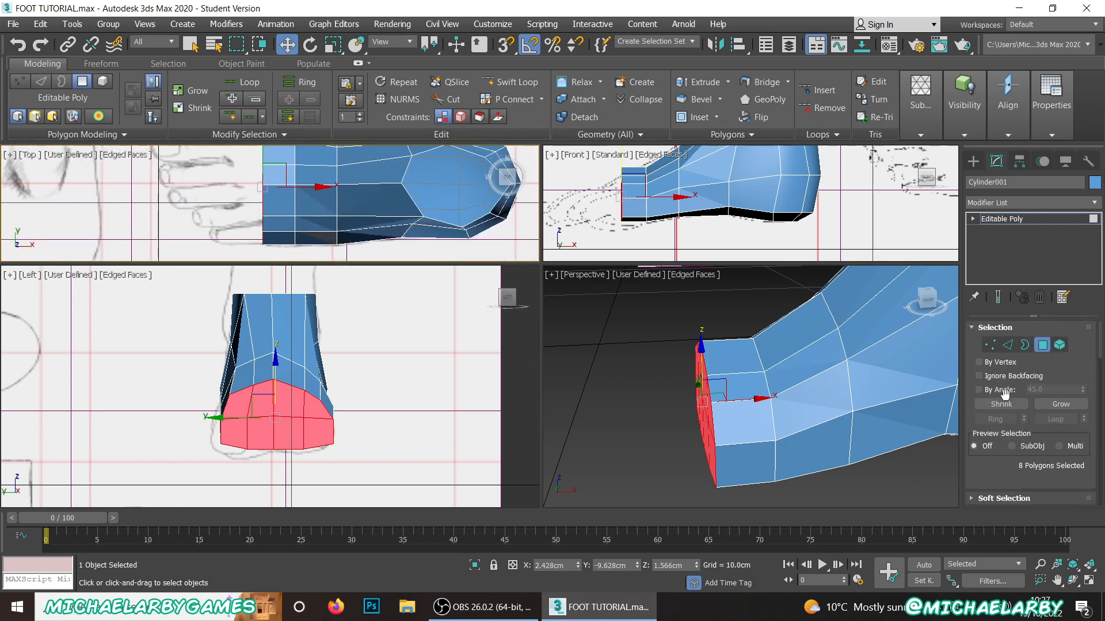
left_click(1008, 345)
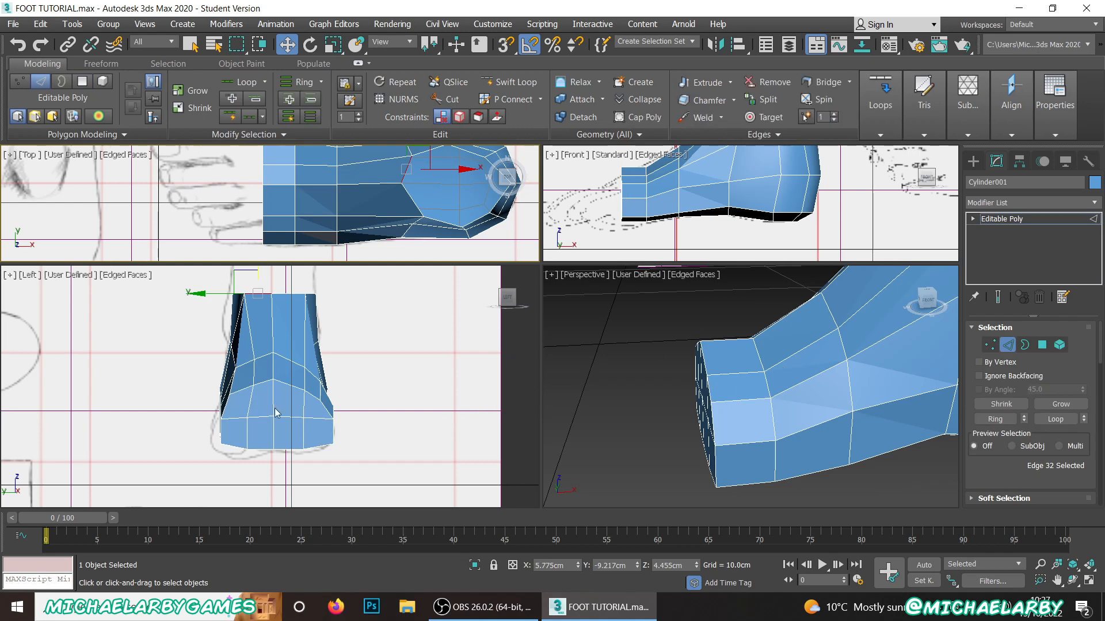
scroll(248, 425, "up", 4)
left_click(990, 346)
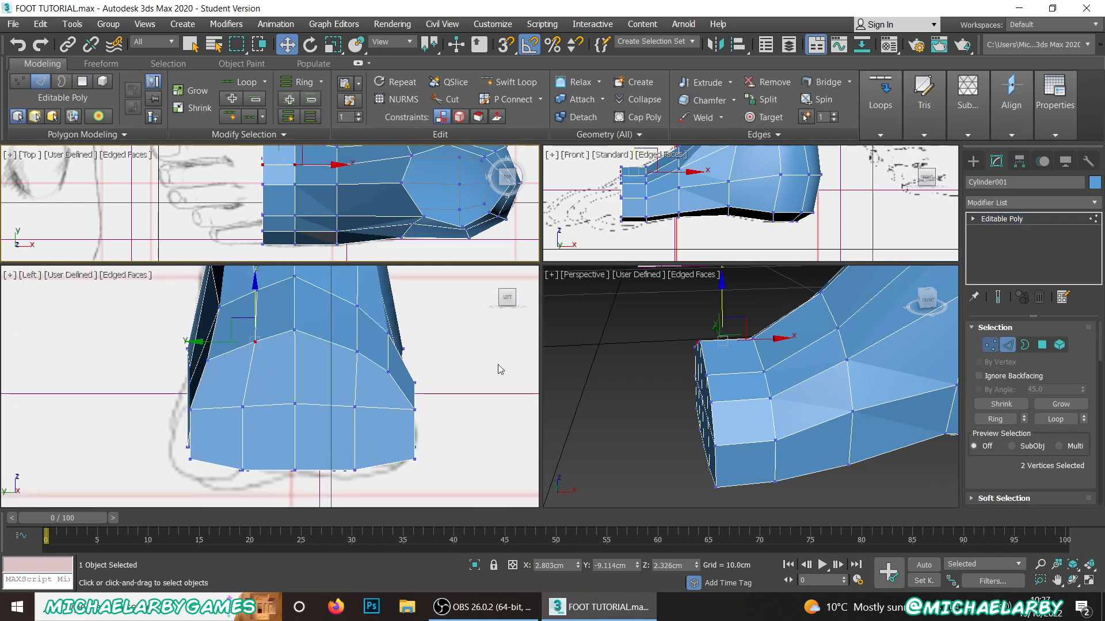
left_click(242, 408)
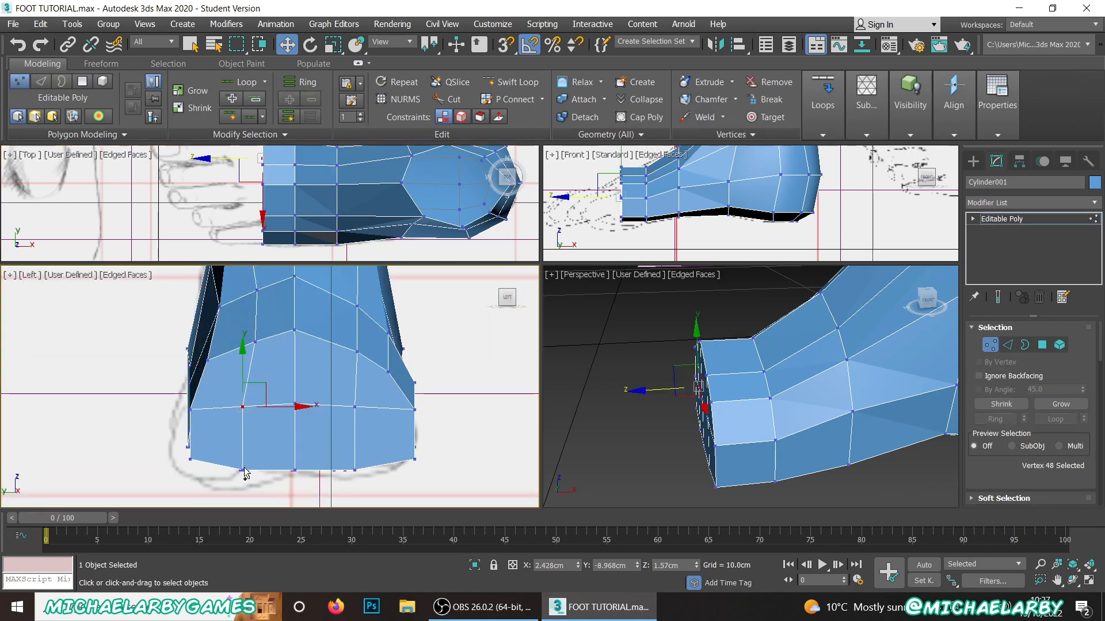
left_click(242, 470, "ctrl")
left_click_drag(273, 439, 309, 431)
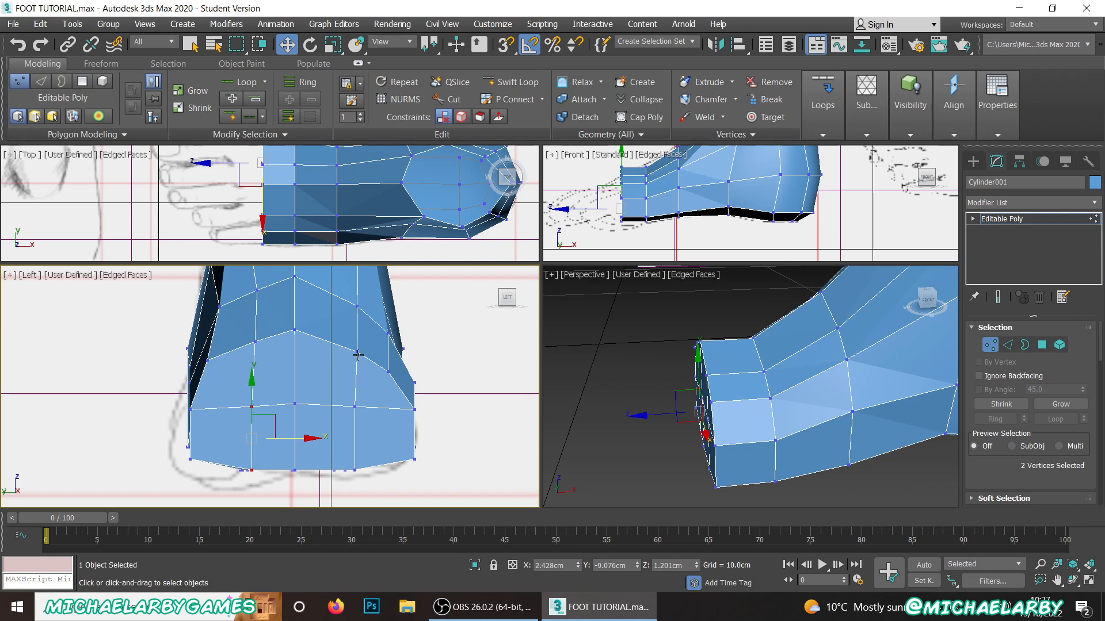
Step: Move the column of three front vertices between the centre and the -Y corner back to about X 2.62 cm, Y -10.30 cm
left_click(389, 372)
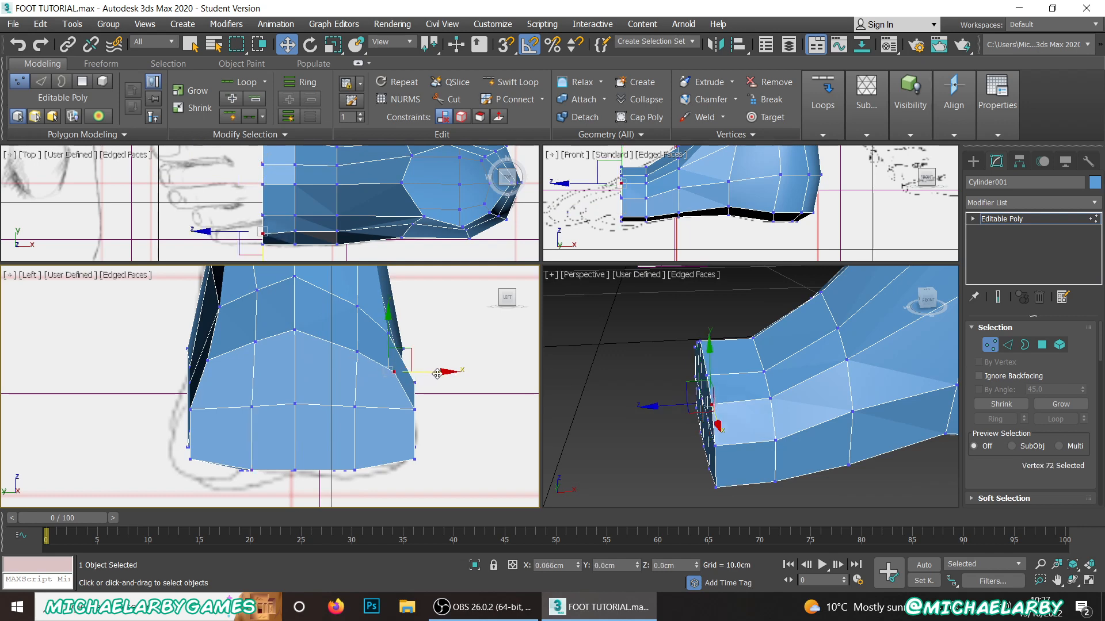
left_click(357, 352)
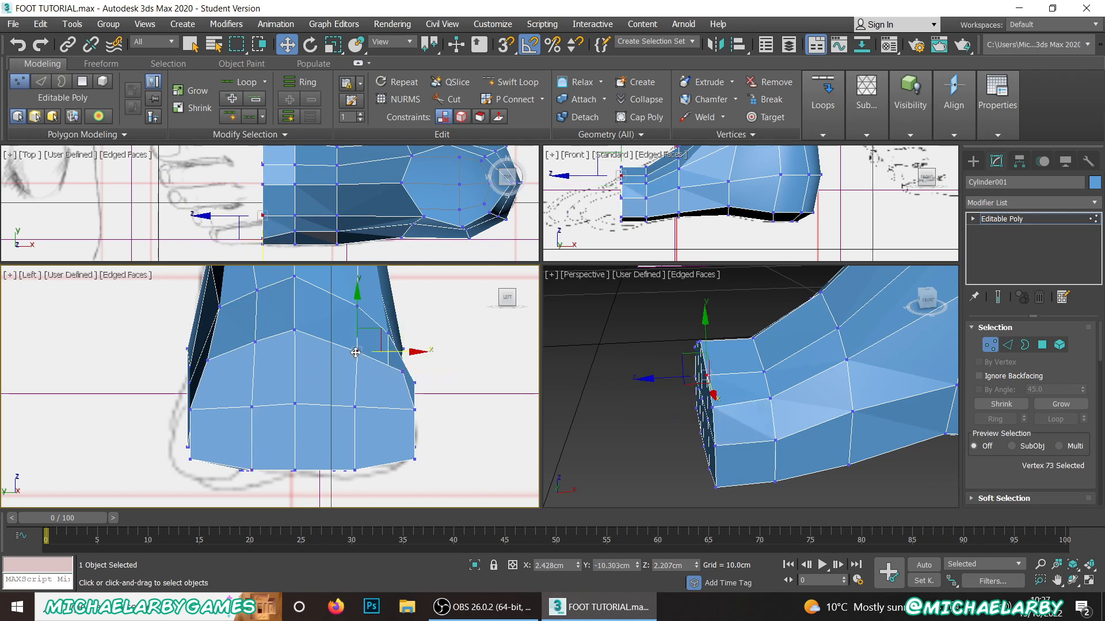
left_click(354, 406, "ctrl")
left_click(355, 468, "ctrl")
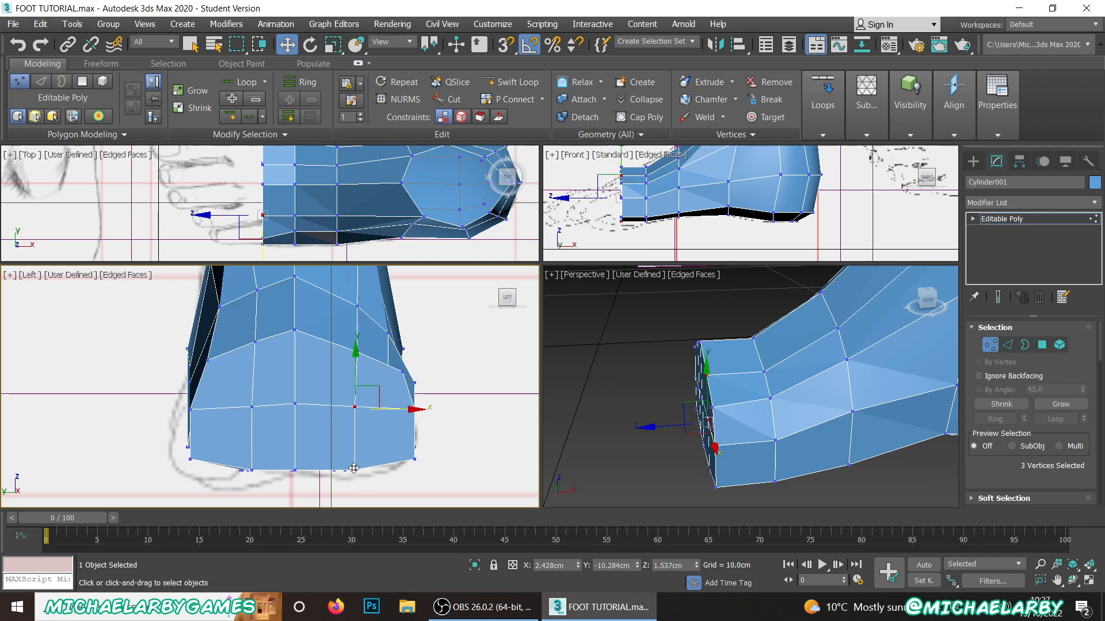
scroll(275, 206, "up", 3)
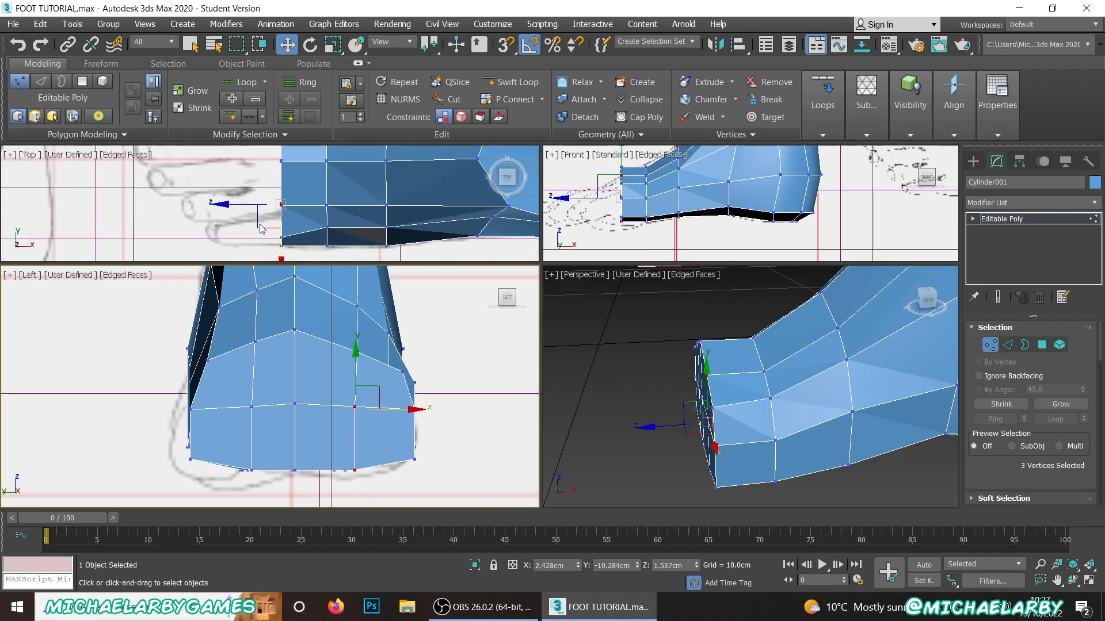
middle_click_drag(261, 223, 261, 230)
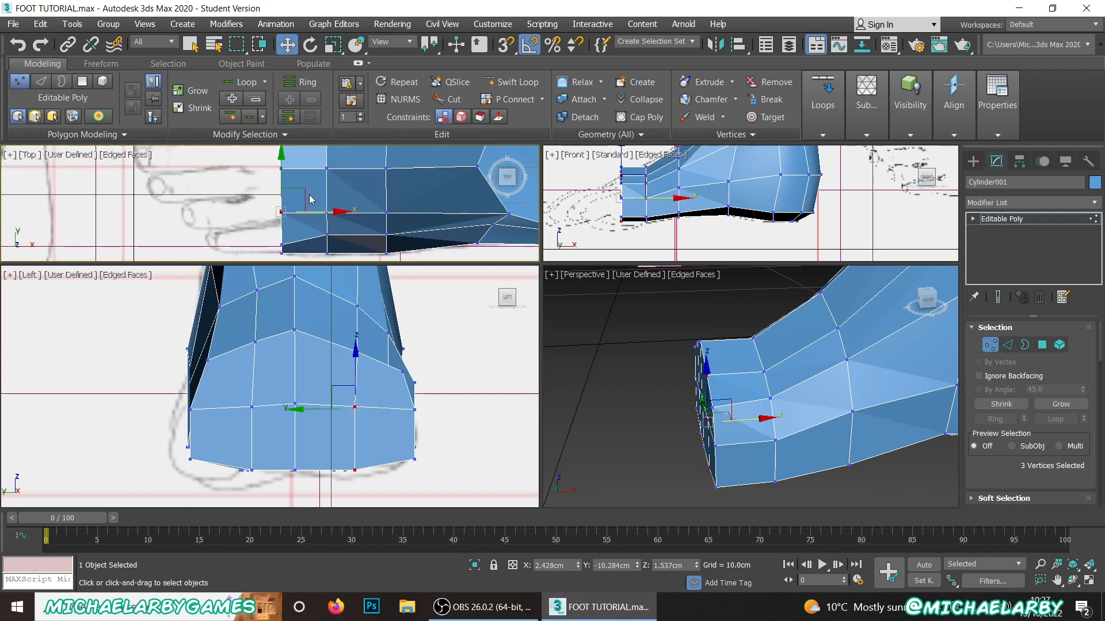
left_click_drag(311, 199, 322, 200)
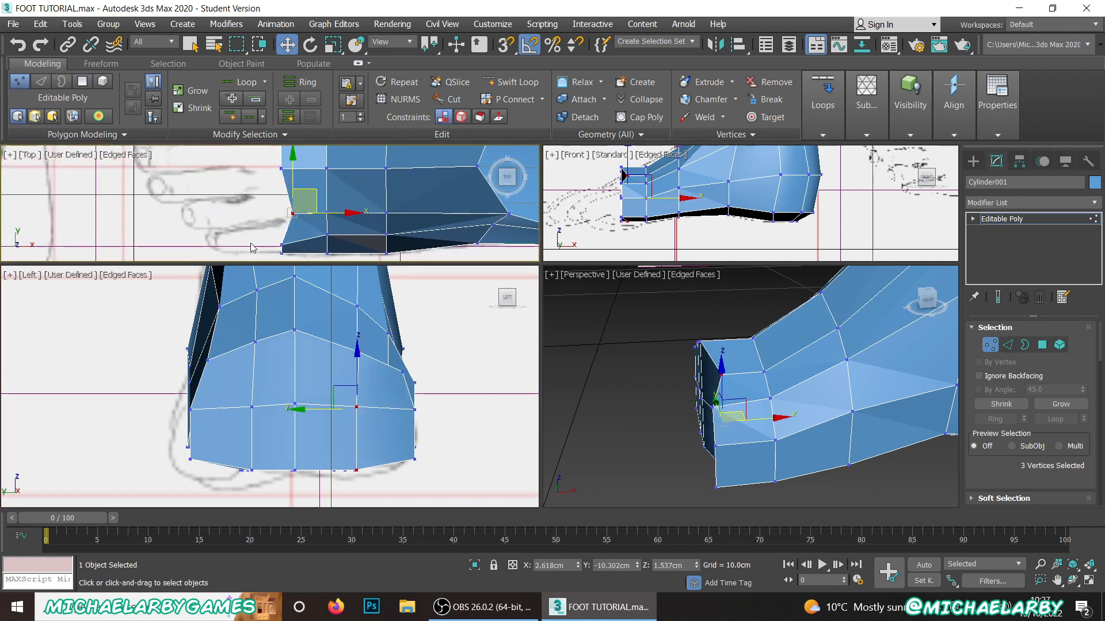
Step: Move the three front vertices at the -Y corner back to about X 2.85 cm, Y -10.92 cm
left_click_drag(288, 262, 328, 230)
scroll(264, 248, "down", 3)
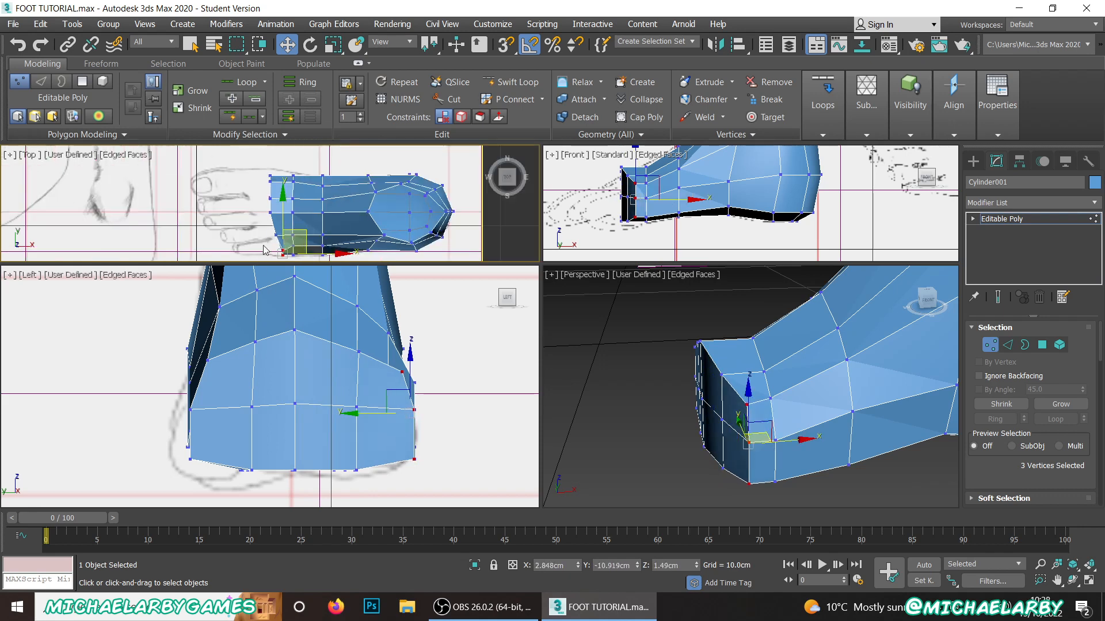
scroll(273, 179, "up", 4)
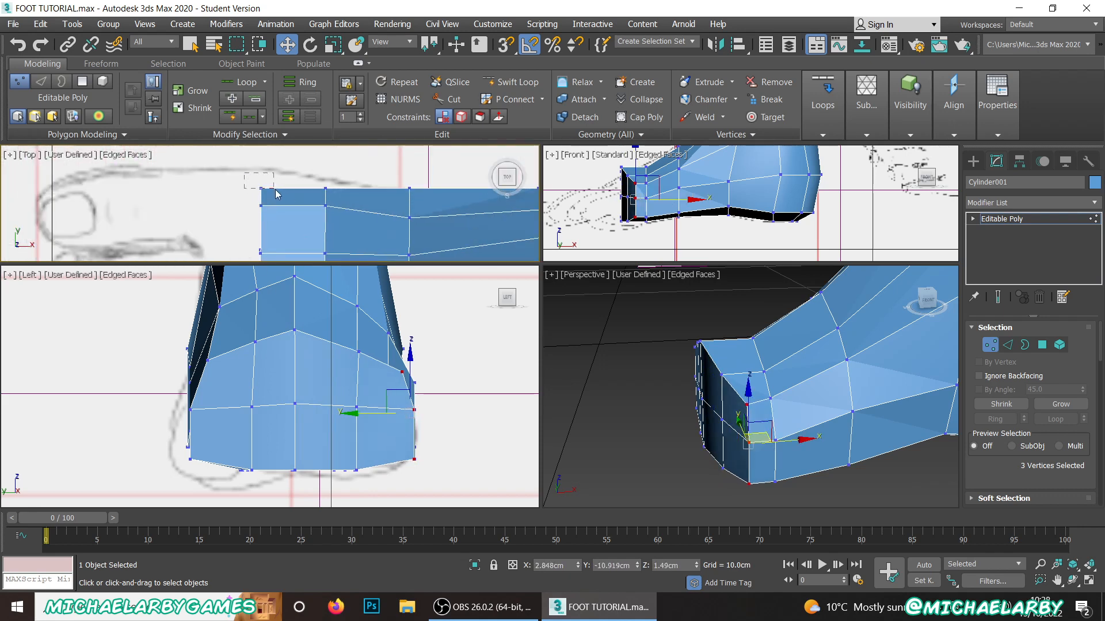
Step: Move the three front vertices at the +Y corner outward to about Y -8.23 cm, following the big toe's outline
left_click_drag(277, 195, 358, 225)
left_click_drag(300, 167, 284, 219)
left_click_drag(261, 154, 261, 147)
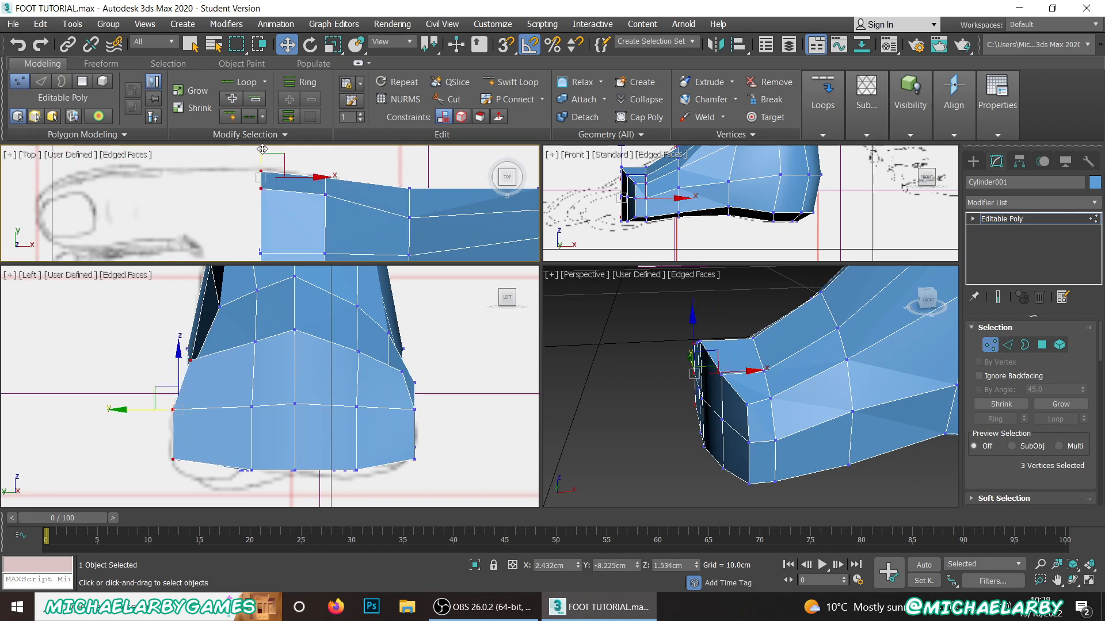
Step: Move the central column of three front vertices to about X 2.47 cm, Y -9.77 cm
scroll(247, 188, "down", 5)
scroll(258, 239, "up", 3)
scroll(226, 172, "down", 2)
scroll(226, 174, "up", 2)
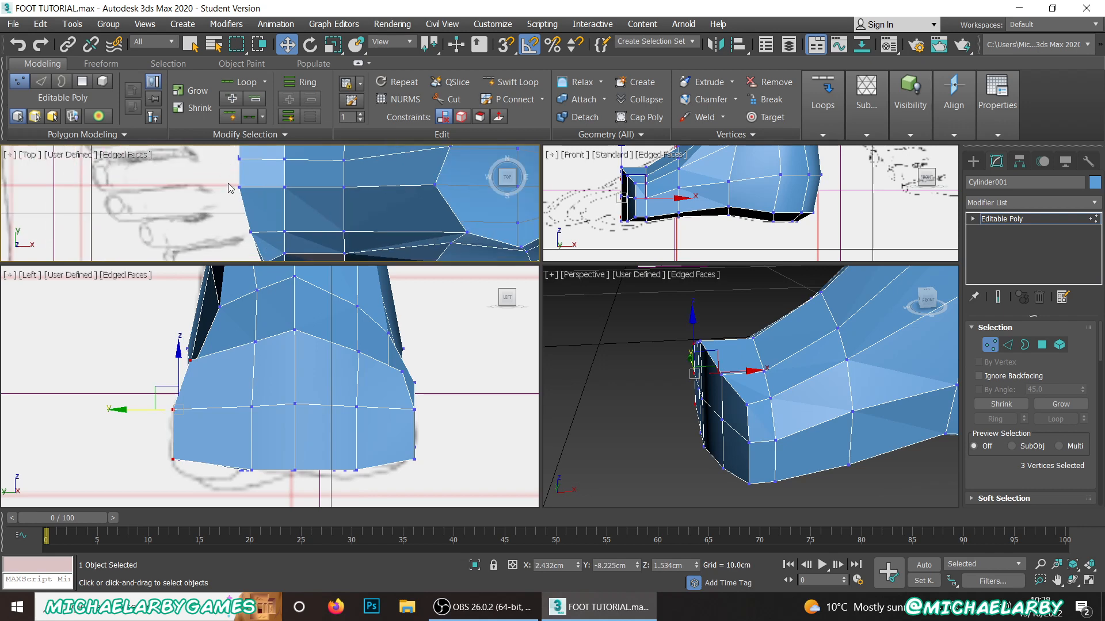
left_click_drag(225, 176, 263, 214)
left_click_drag(266, 169, 269, 181)
scroll(261, 244, "down", 4)
scroll(256, 238, "up", 3)
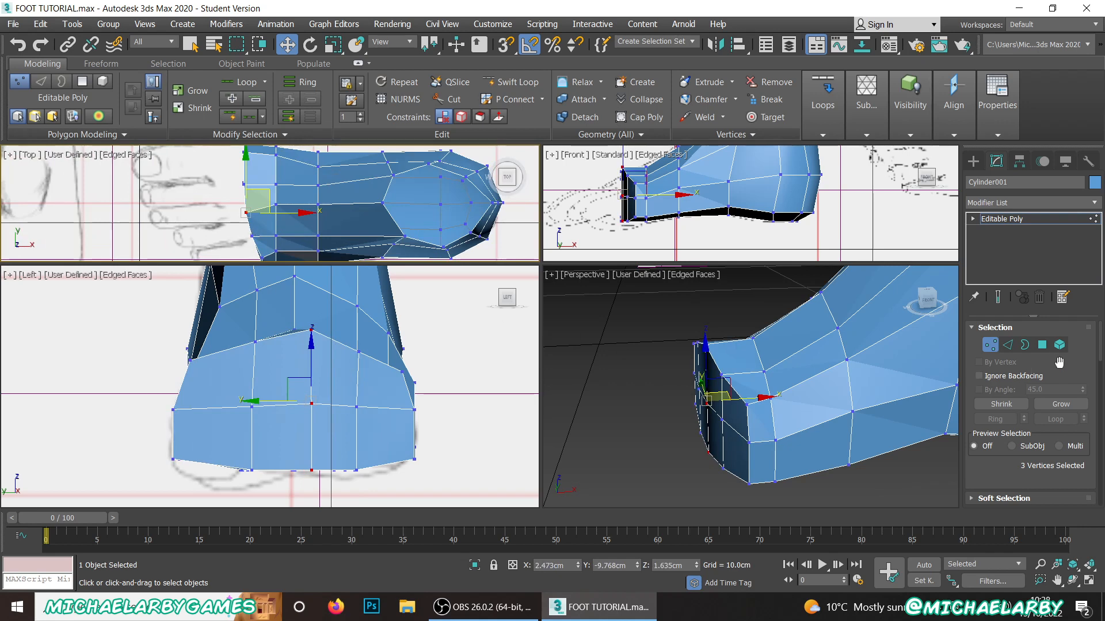
Step: Extrude the eight front polygons of the foot by about 0.48 cm
left_click(1043, 343)
scroll(1048, 393, "down", 5)
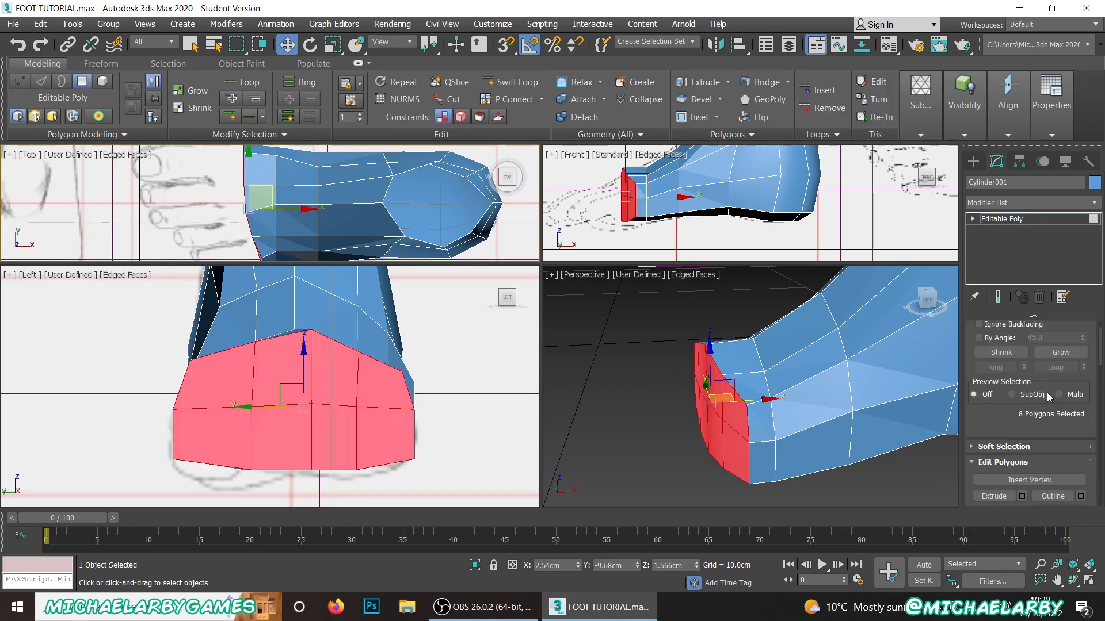
left_click(1022, 410)
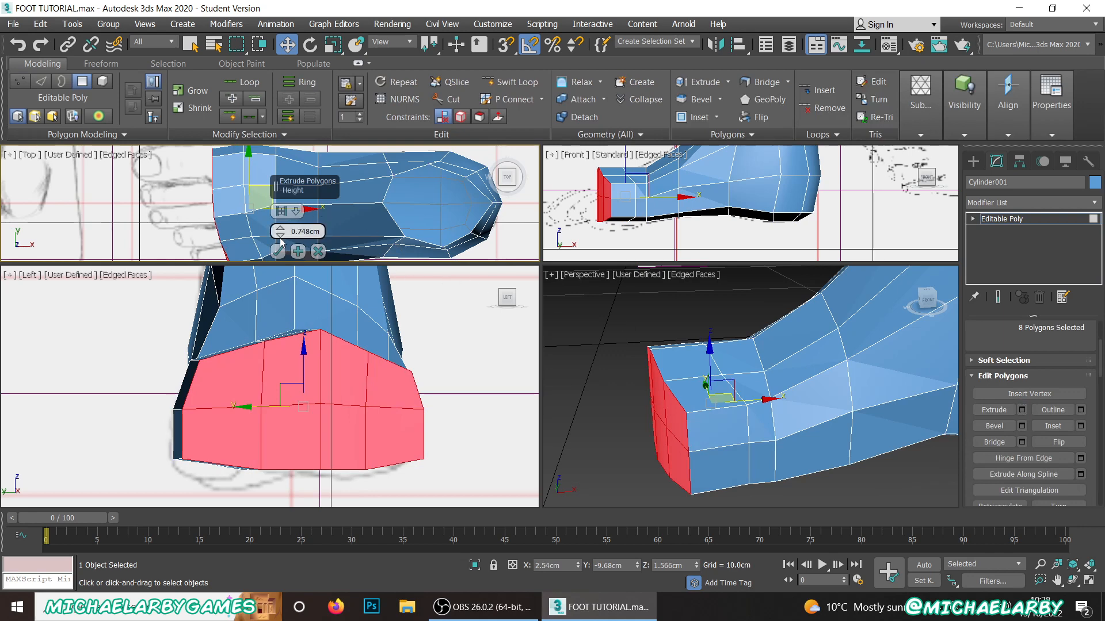
left_click_drag(280, 237, 284, 249)
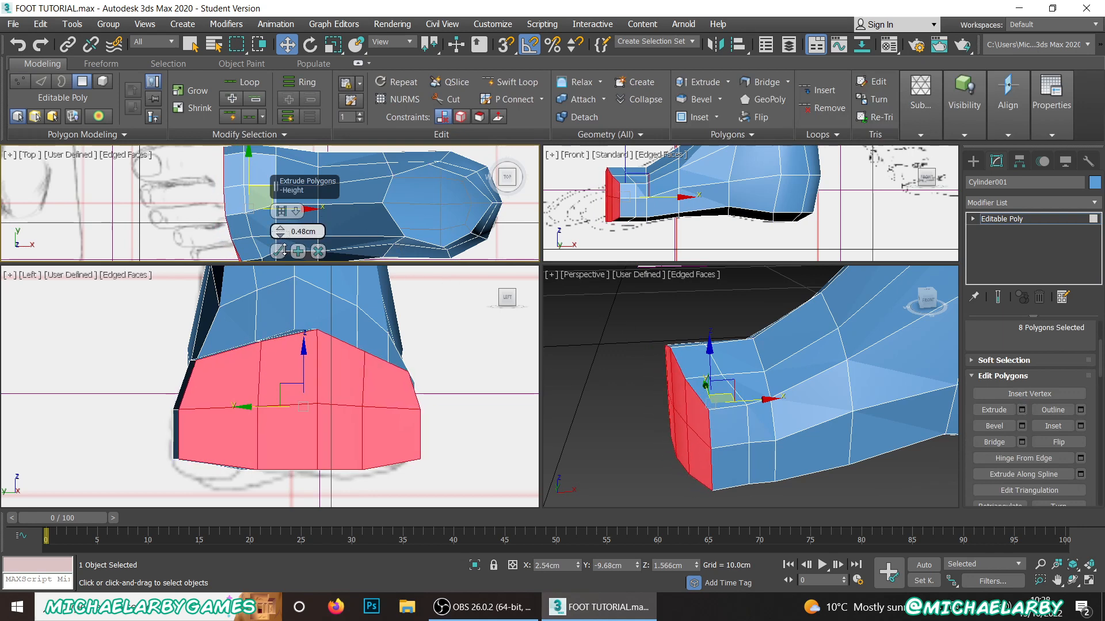
left_click(279, 252)
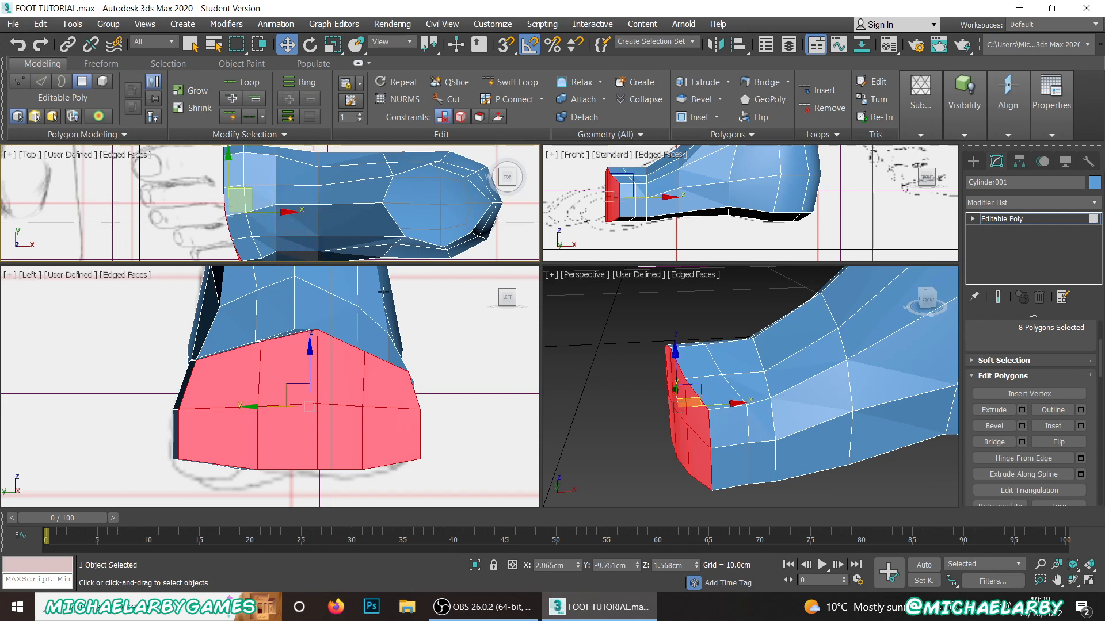
Step: Check the vertical polygon pairs across the front end and on its +Y side, one pair at a time
left_click(374, 392)
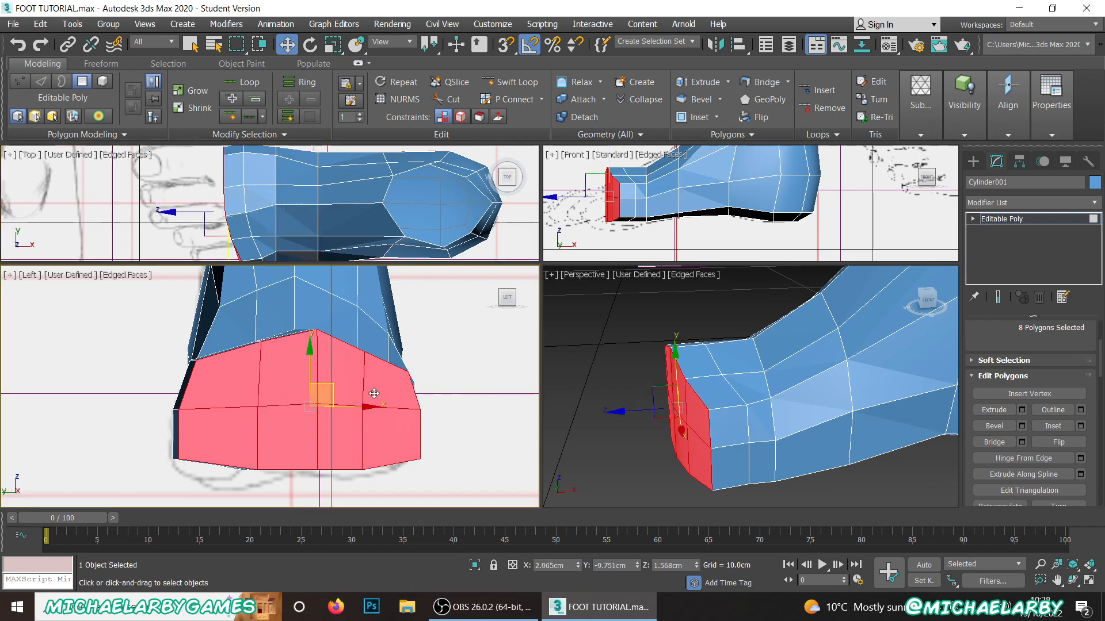
left_click(381, 423, "ctrl")
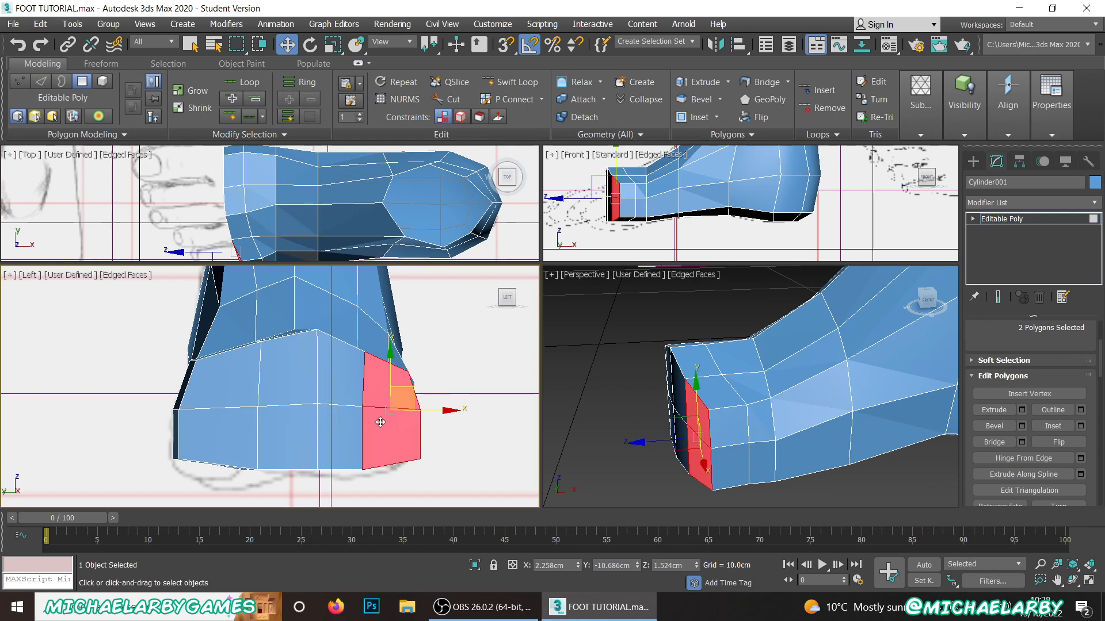
left_click(349, 400)
left_click(325, 436, "ctrl")
left_click(282, 422, "ctrl")
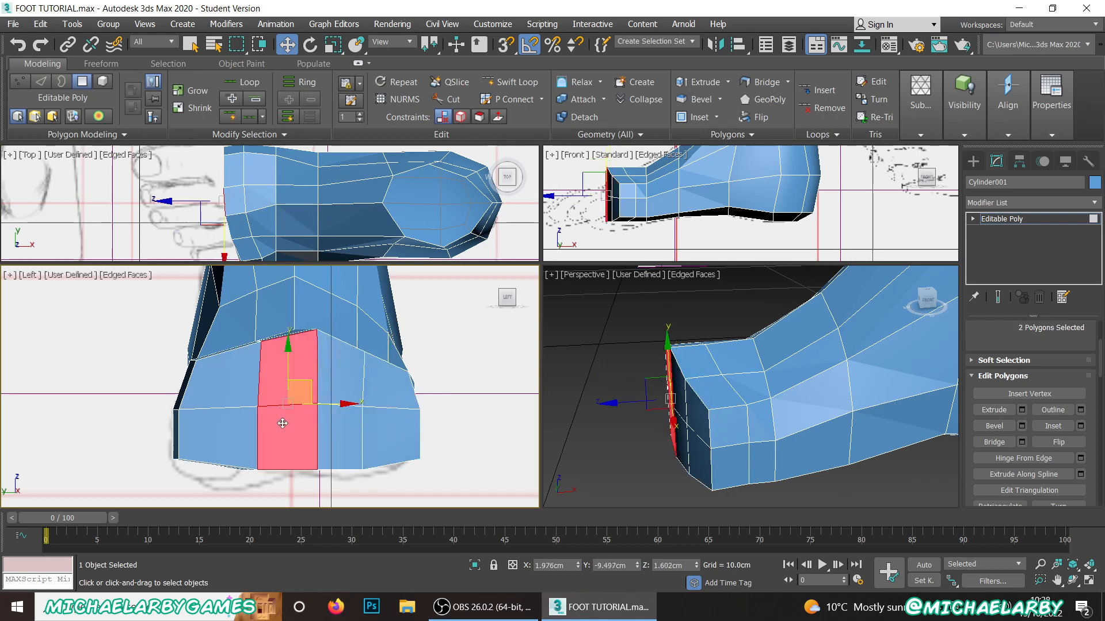
left_click(234, 376)
left_click(215, 434, "ctrl")
middle_click_drag(233, 381, 184, 387, "alt")
left_click(184, 386)
left_click(183, 436, "ctrl")
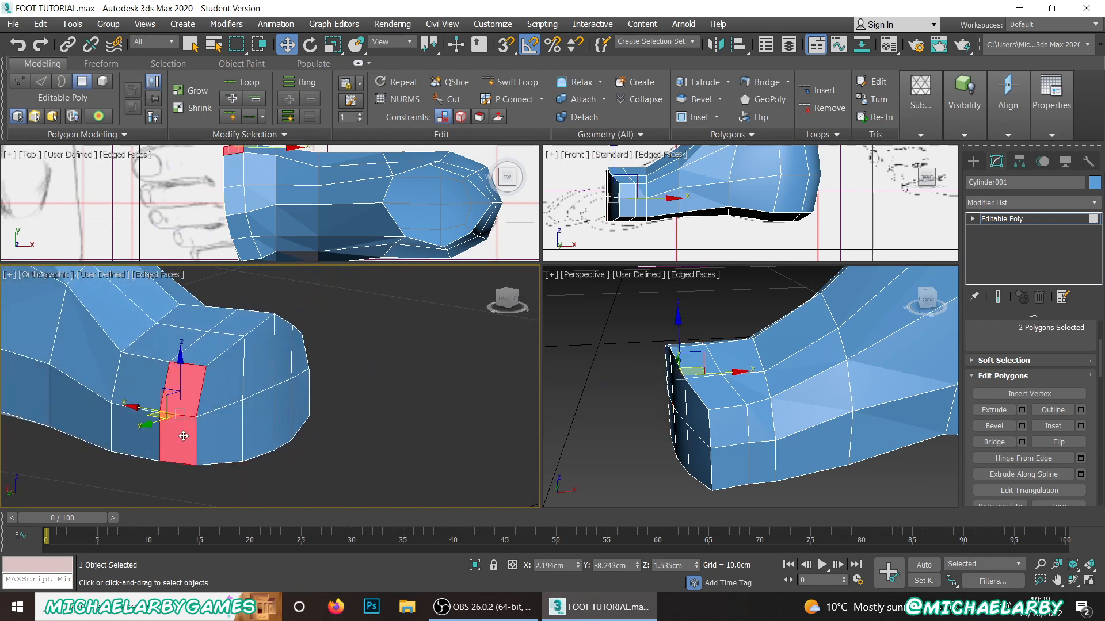
left_click(514, 302)
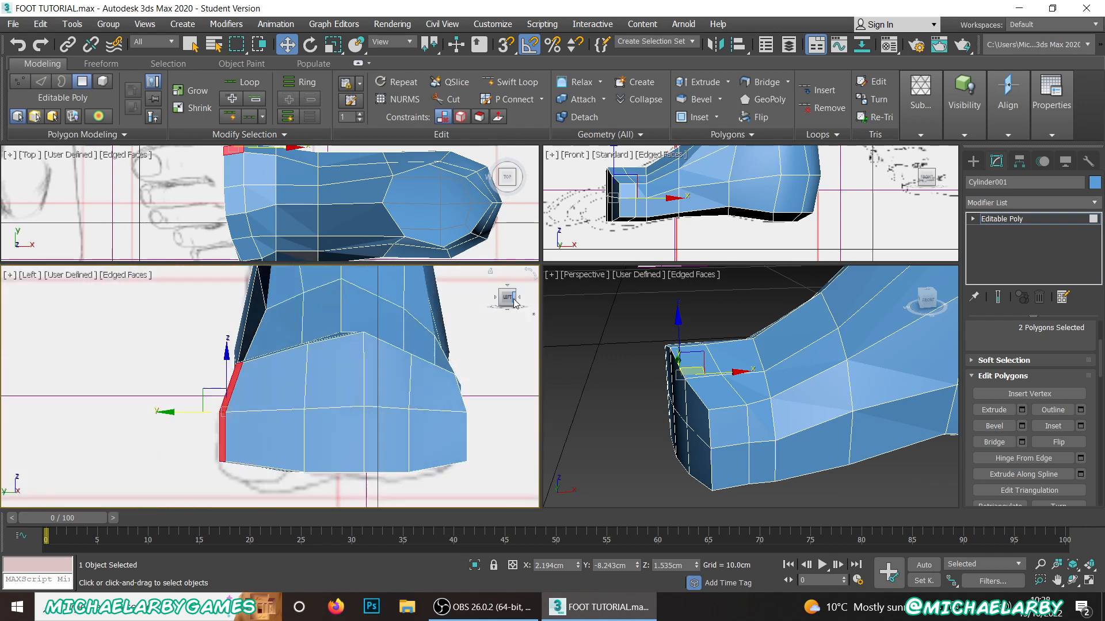
Step: Check the vertical polygon pair at the -Y end of the foot's front
left_click(664, 438)
left_click(698, 423)
left_click(692, 450, "ctrl")
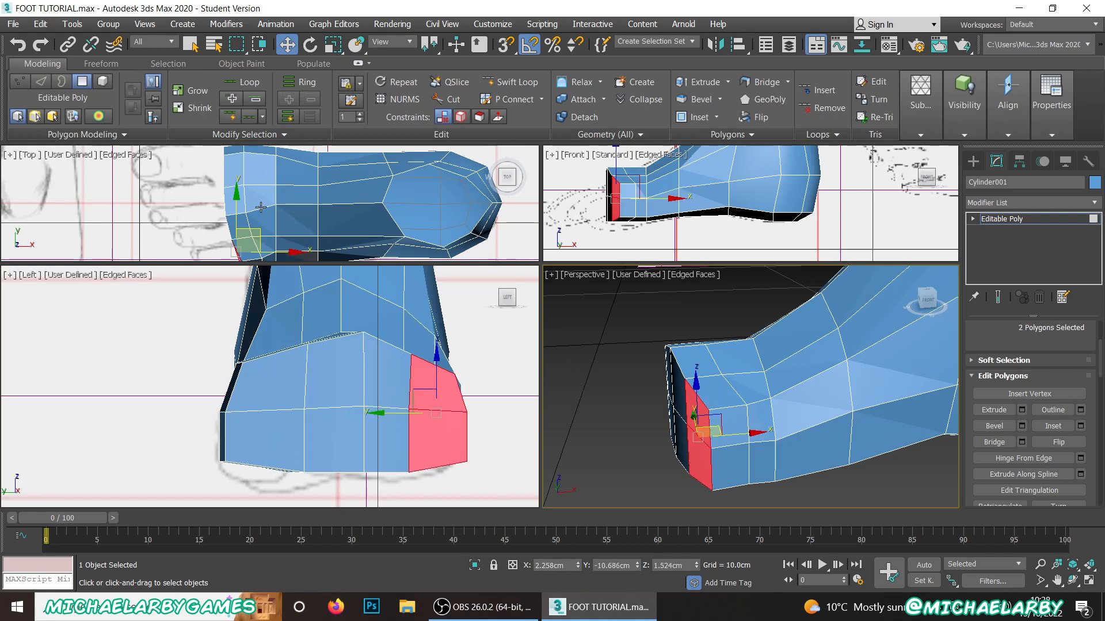
Step: Enlarge the Top viewport around the forefoot and switch to vertex editing with the model displayed see-through
middle_click_drag(261, 207, 272, 160)
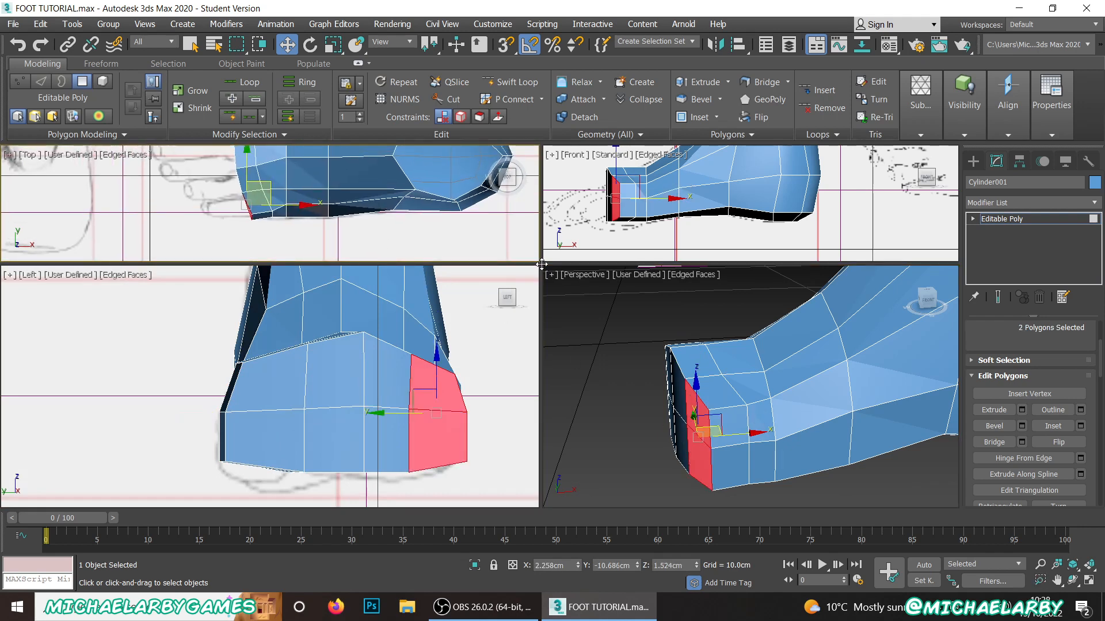
left_click_drag(542, 265, 604, 364)
scroll(306, 250, "up", 5)
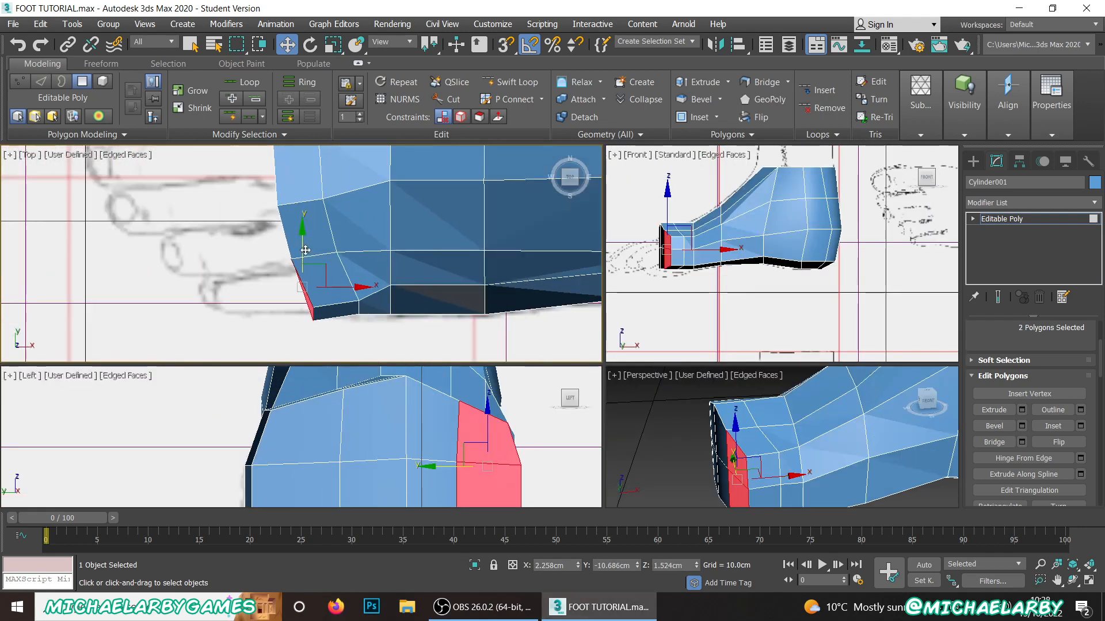
scroll(1003, 412, "up", 5)
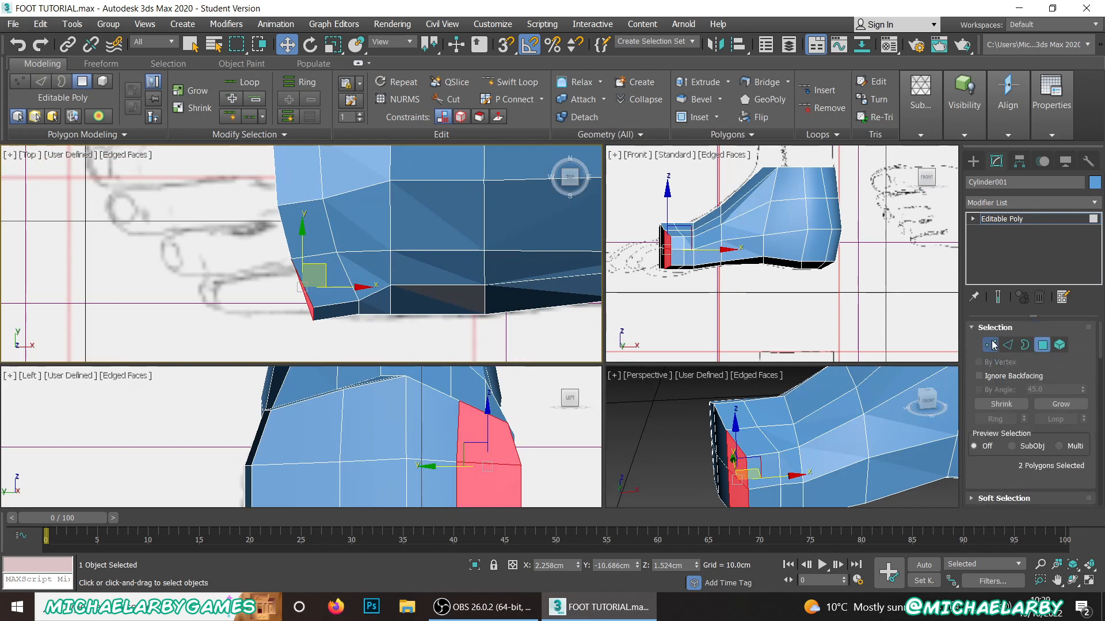
left_click(990, 344)
key("alt+x")
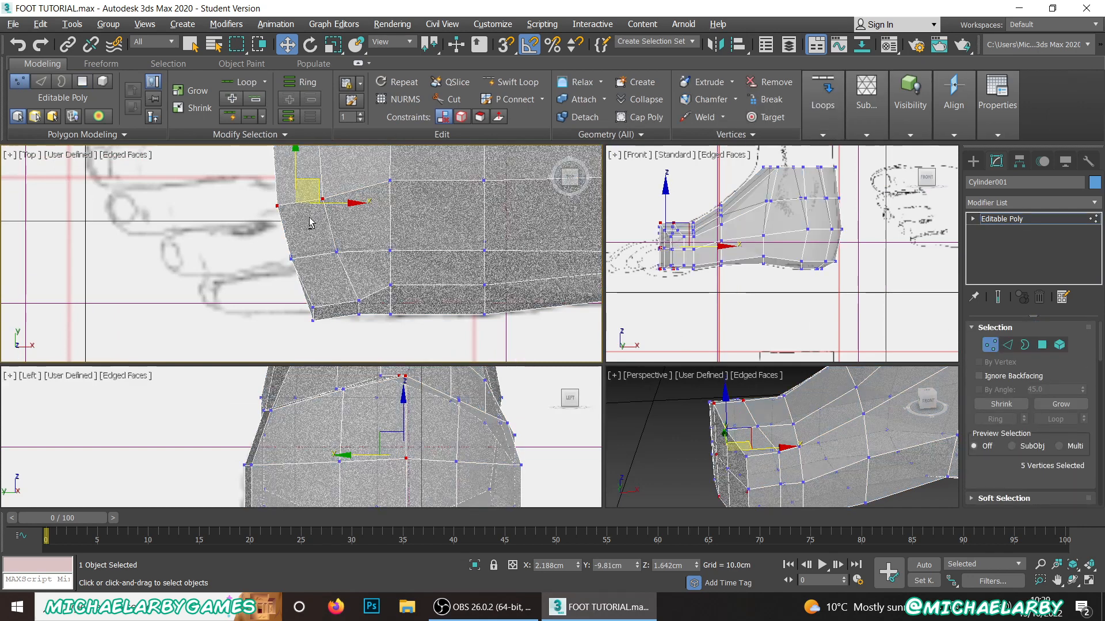
Step: Align the front vertices with the fourth-fifth toe gap, and those for the third-fourth gap to about X 2.25 cm, Y -9.94 cm
left_click_drag(312, 286, 311, 287)
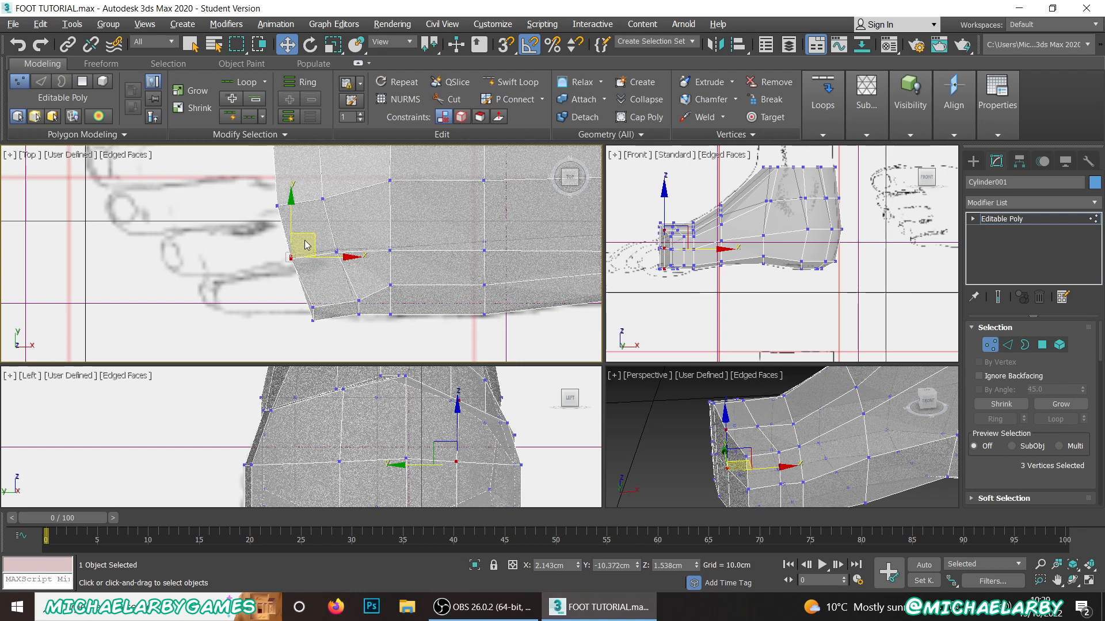
left_click_drag(306, 244, 318, 247)
left_click_drag(251, 179, 320, 193)
scroll(320, 194, "up", 2)
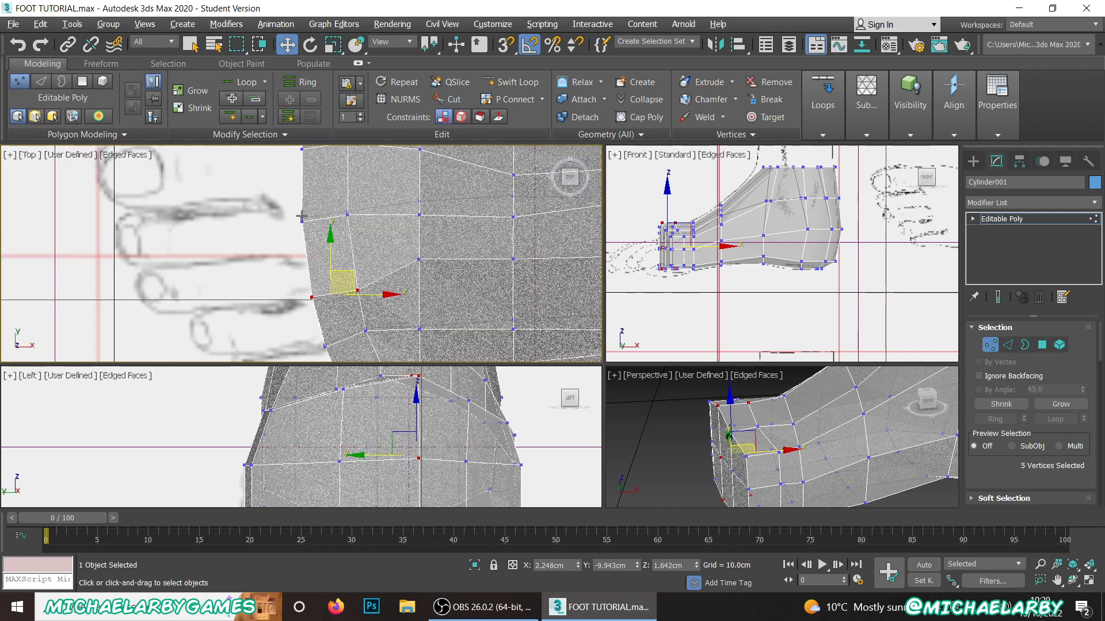
Step: Move the five vertices at the gap between the second and third toes to about X 2.19 cm, Y -9.48 cm
mouse_move(354, 233)
left_mouse_down()
mouse_move(345, 203)
mouse_move(348, 229)
left_mouse_up()
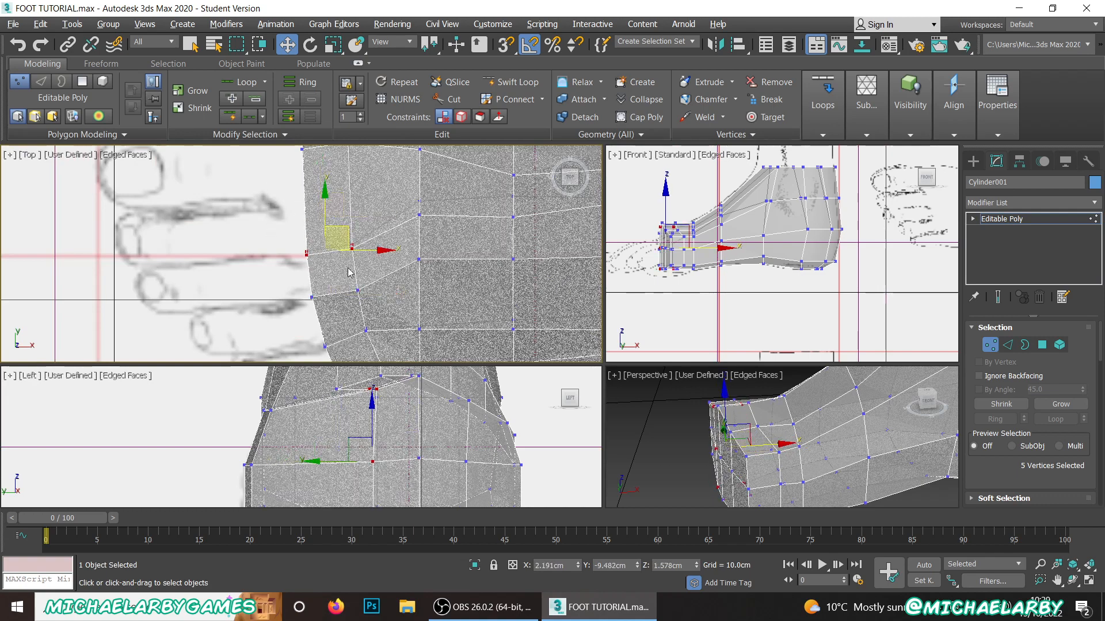
scroll(349, 273, "down", 3)
scroll(330, 223, "up", 3)
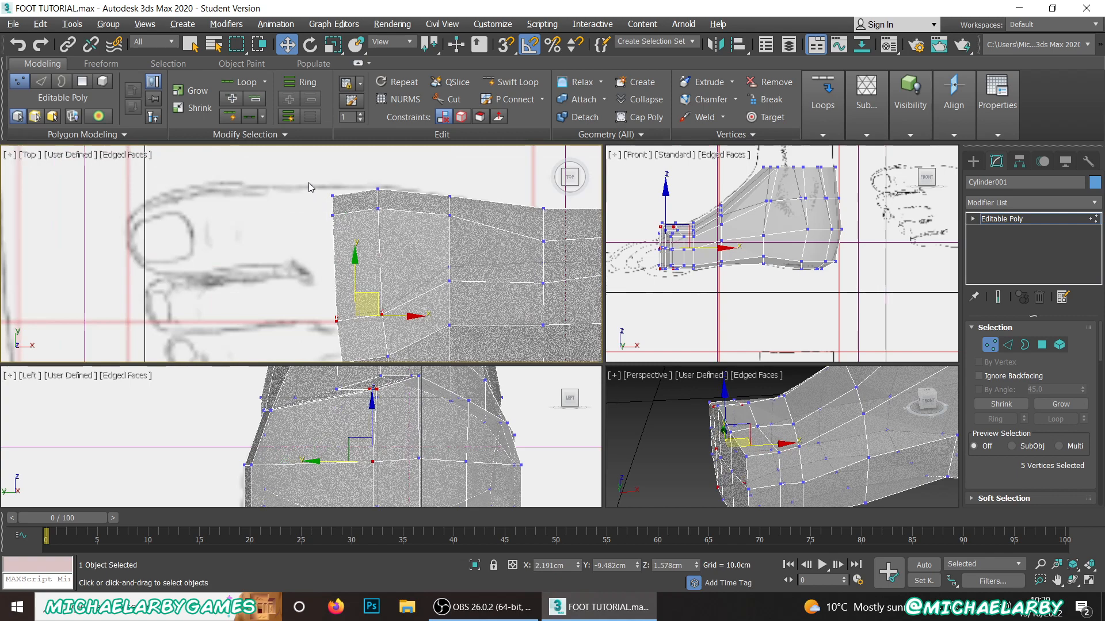
Step: Move the front vertices at the +Y corner to the gap between the big and second toes, about X 1.78 cm, Y -8.93 cm
left_click_drag(353, 234, 351, 229)
left_click_drag(345, 188, 339, 248)
left_click(338, 183)
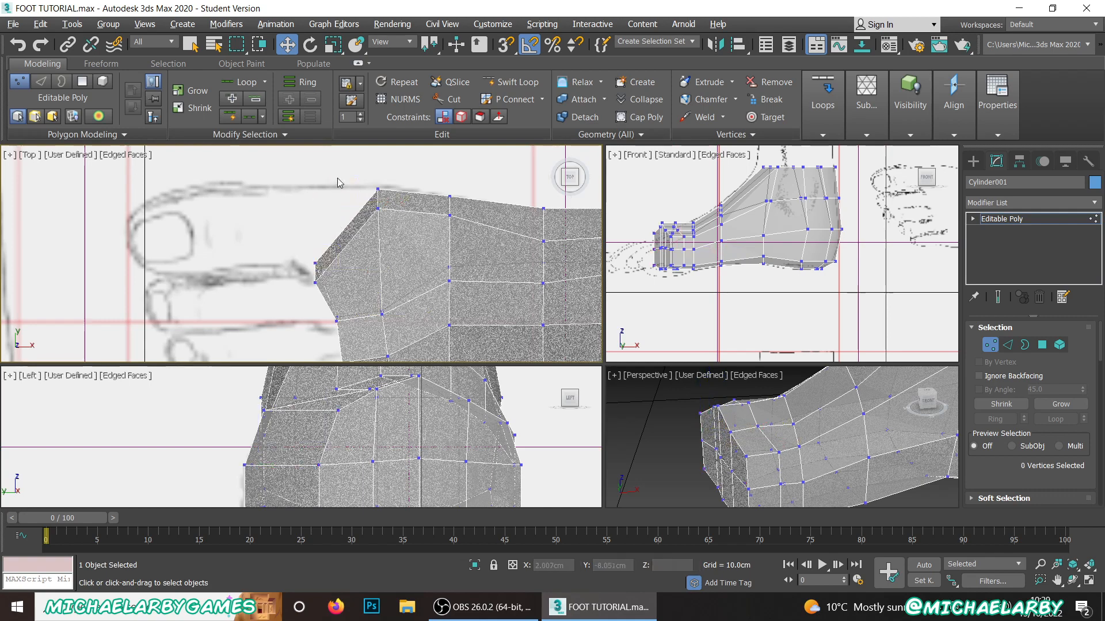
Step: Move the three vertices on the forefoot's +Y side forward to about X 1.82 cm, Y -8.20 cm as the new front corner
left_click_drag(402, 227, 402, 228)
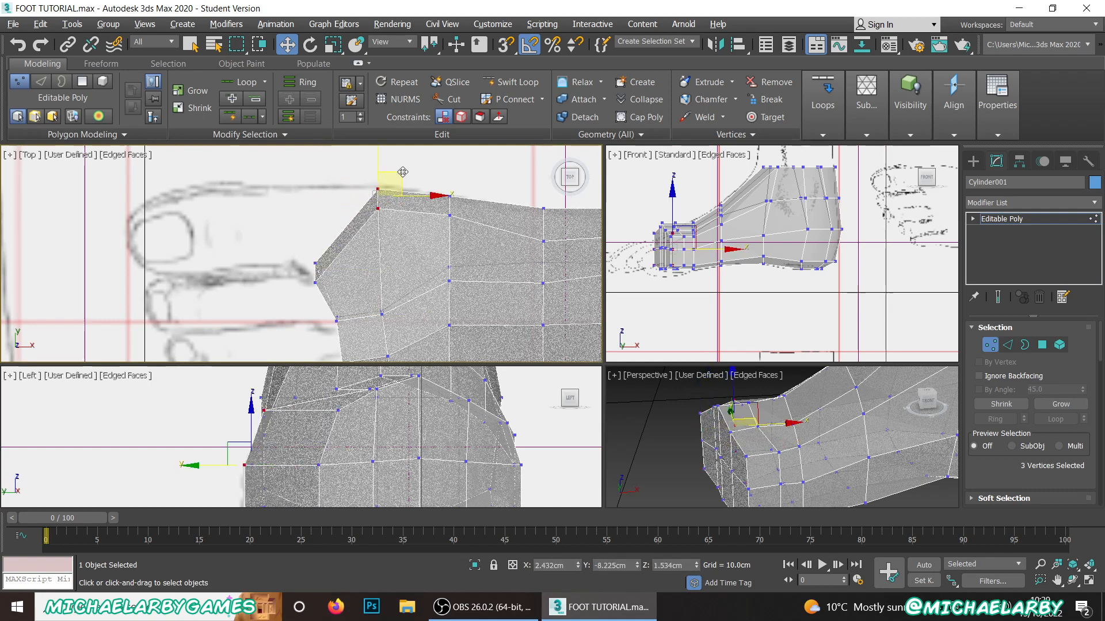
left_click_drag(403, 172, 344, 169)
Step: Move the bottom front vertex at the gap between the big and second toes to about Y -9.11 cm, Z 0.84 cm
middle_click_drag(351, 313, 351, 222)
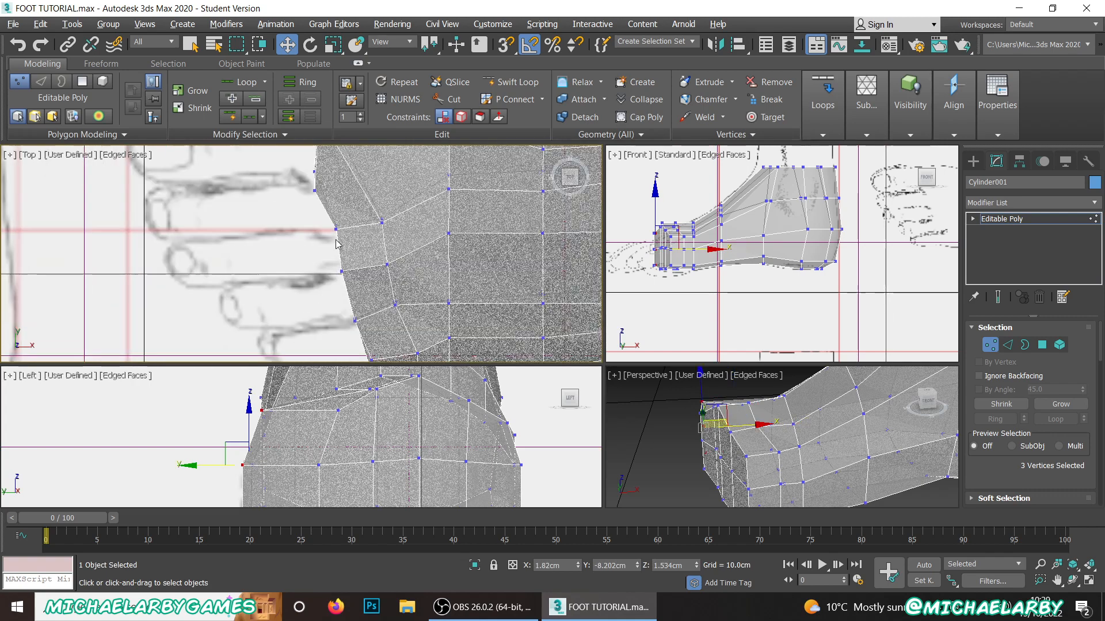
scroll(337, 244, "down", 2)
scroll(318, 199, "up", 4)
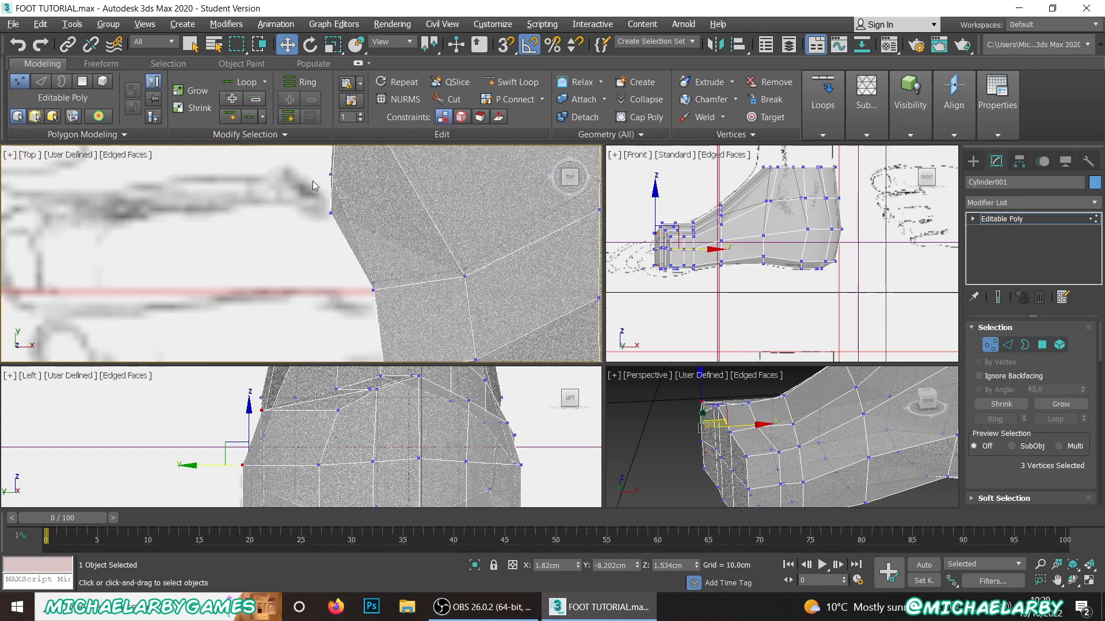
left_click(329, 174)
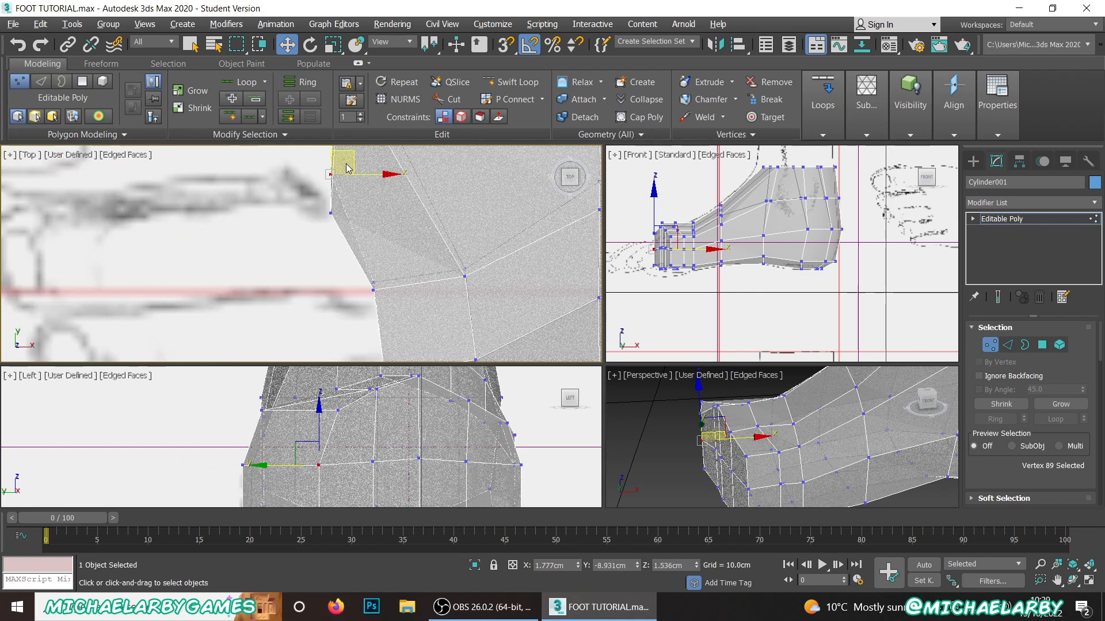
middle_click_drag(331, 190, 336, 232)
left_click_drag(334, 172, 343, 234)
middle_click_drag(328, 419, 327, 355)
left_click(317, 461)
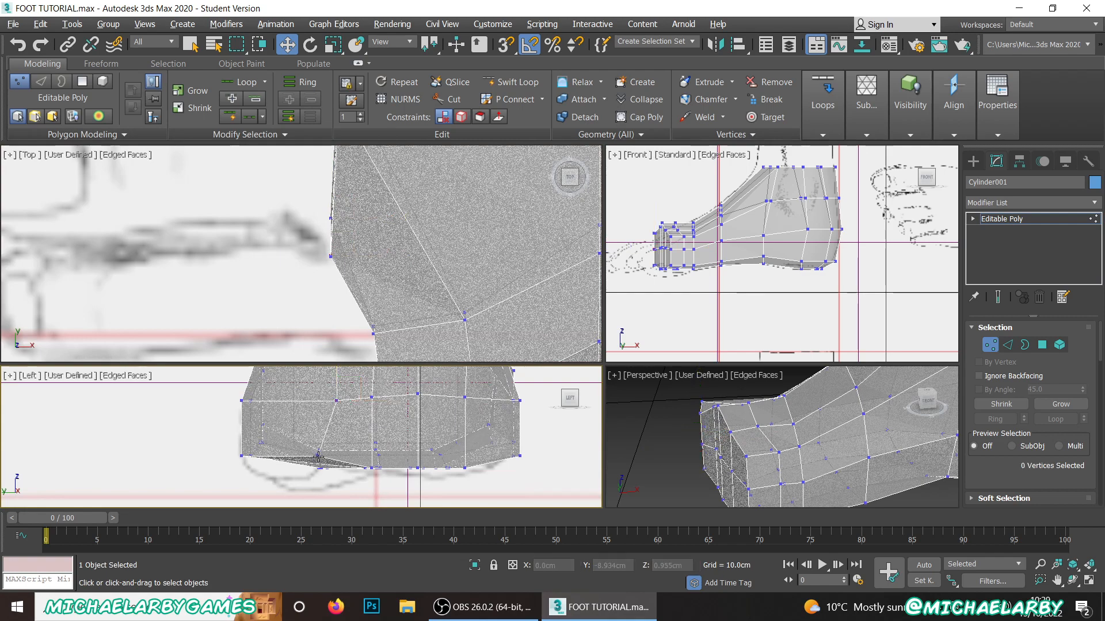
left_click_drag(350, 444, 366, 456)
scroll(353, 217, "down", 4)
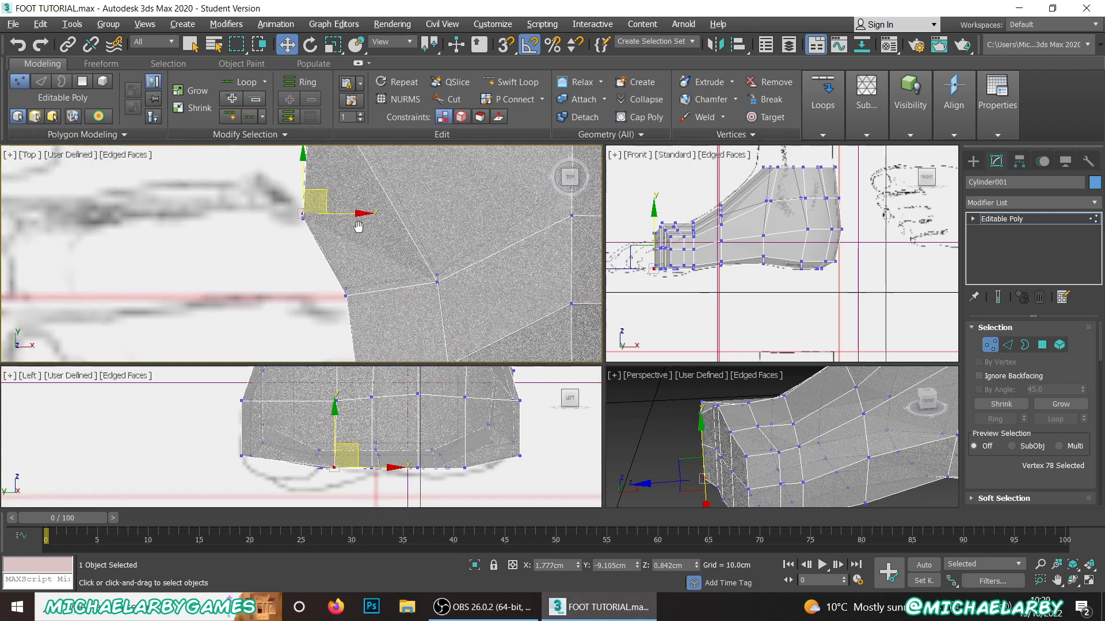
Step: Shift the front vertices at the gap between the big and second toes slightly forward and toward +Y
scroll(313, 214, "up", 2)
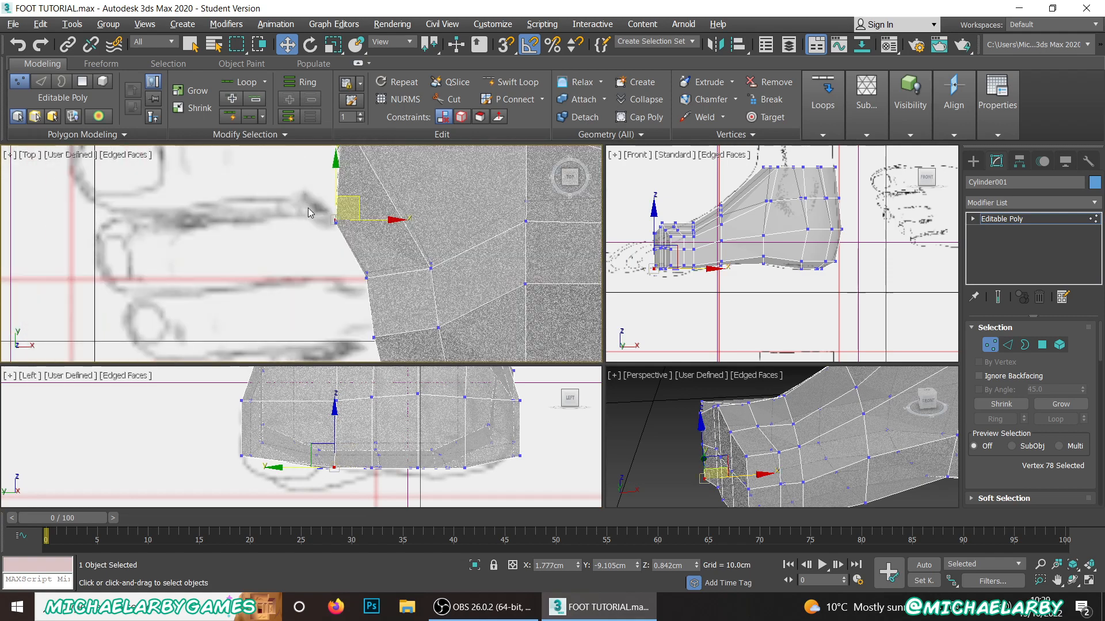
left_click_drag(311, 211, 357, 247)
left_click_drag(358, 206, 349, 195)
left_click(345, 285)
Step: Move the vertex pair just behind the gap between the second and third toes to about X 2.48 cm, Y -9.28 cm
scroll(345, 285, "down", 4)
scroll(344, 286, "up", 2)
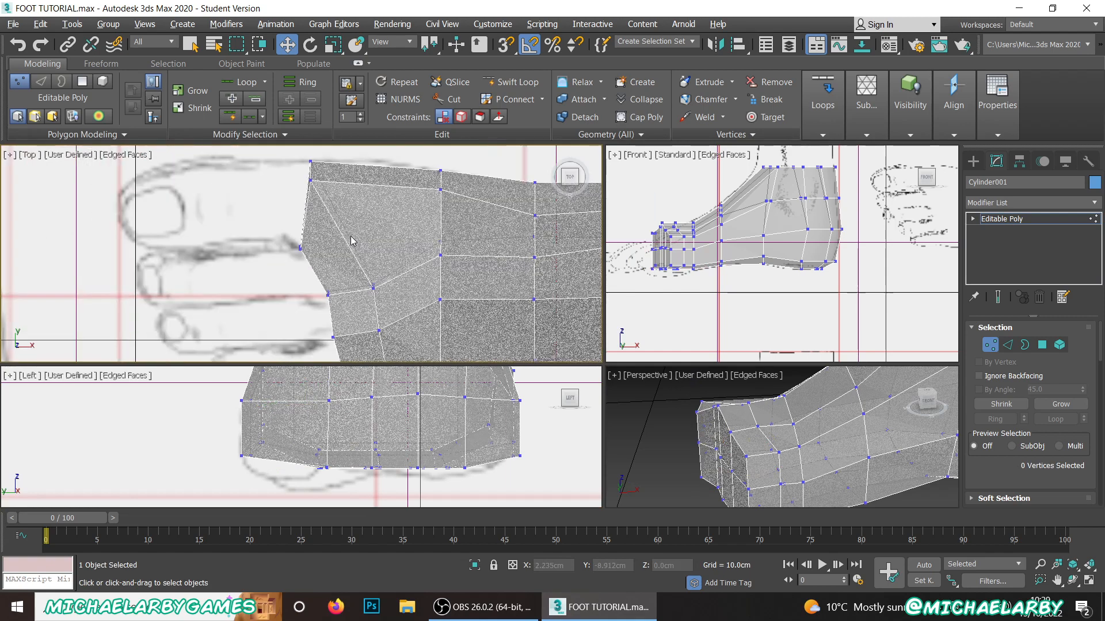
scroll(342, 288, "down", 2)
scroll(341, 289, "up", 1)
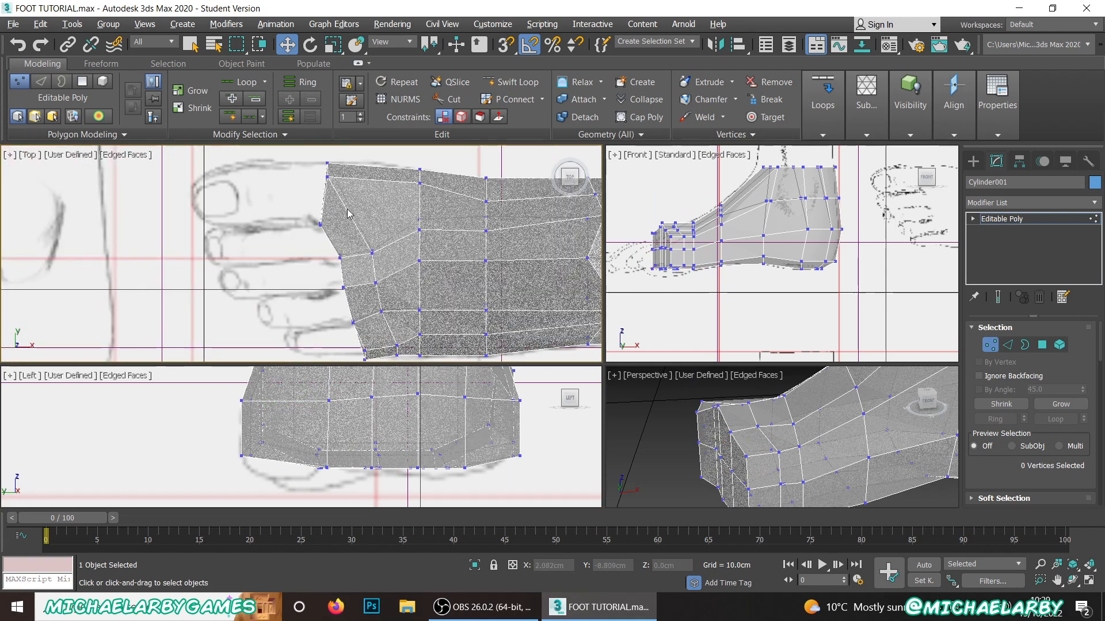
scroll(349, 216, "up", 3)
scroll(355, 220, "down", 3)
scroll(364, 282, "up", 2)
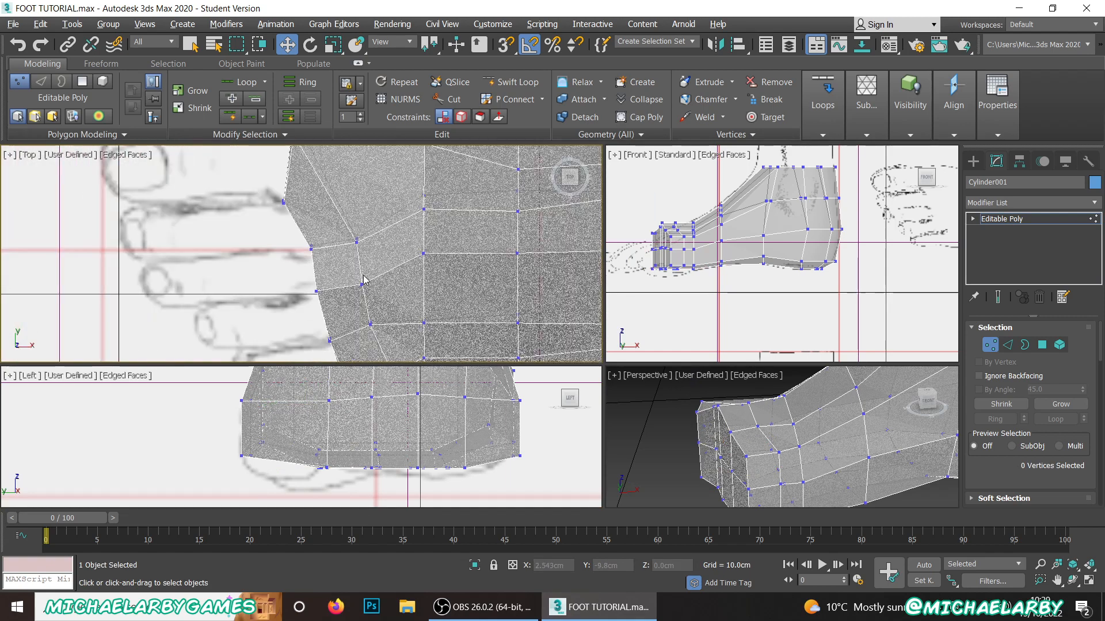
left_click_drag(376, 215, 344, 261)
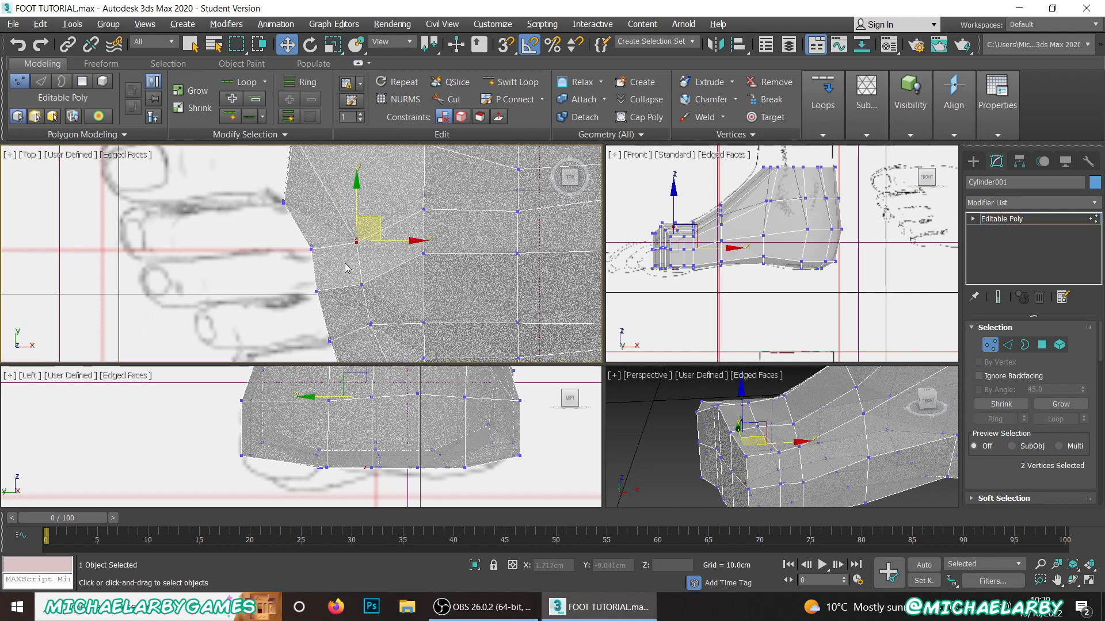
left_click_drag(359, 205, 358, 190)
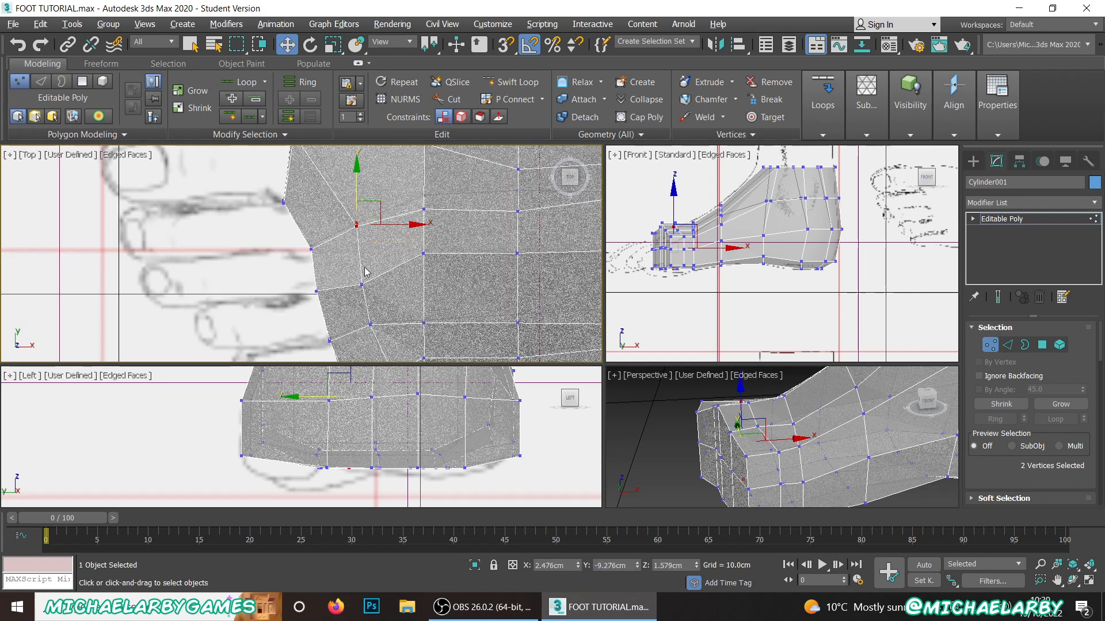
Step: Move the vertex pair just behind the gap between the fourth and fifth toes to about X 2.62 cm, Y -10.42 cm
scroll(355, 204, "down", 2)
scroll(363, 314, "up", 2)
left_click_drag(384, 257, 365, 293)
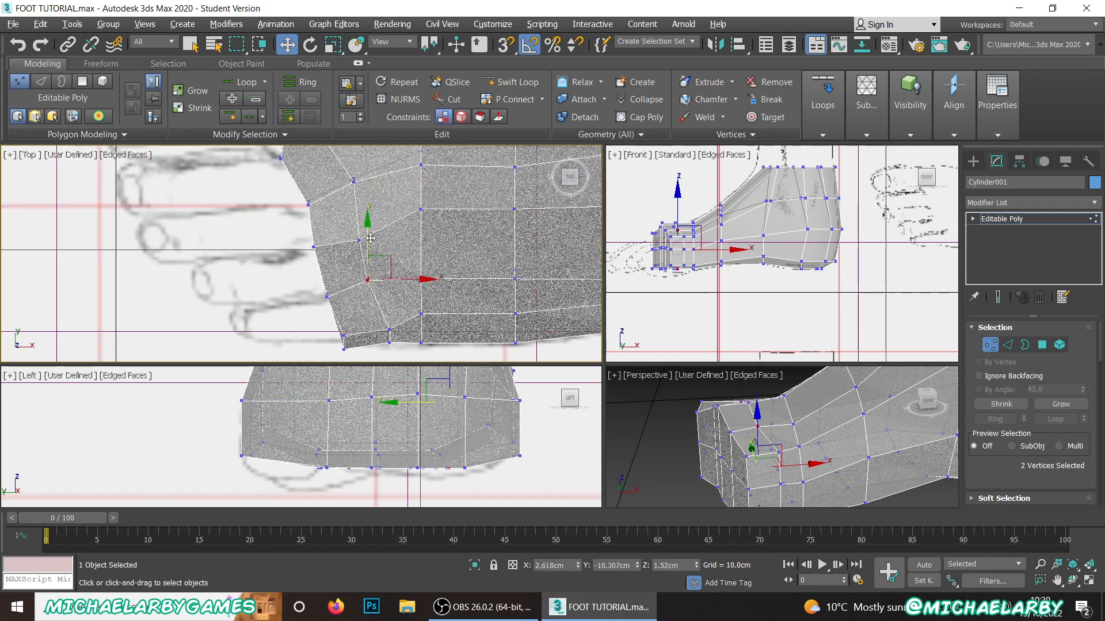
left_click_drag(369, 237, 368, 283)
Step: Move the three front vertices at the -Y corner inward to about X 2.37 cm, Y -10.93 cm
scroll(346, 338, "up", 3)
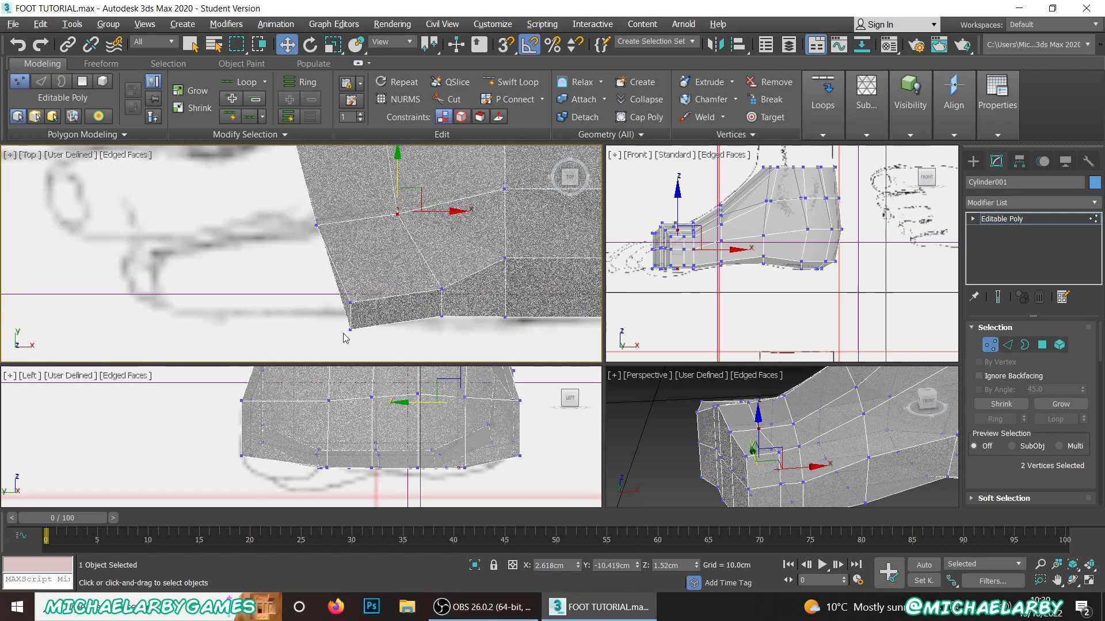
left_click_drag(362, 338, 362, 339)
left_click_drag(352, 282, 352, 279)
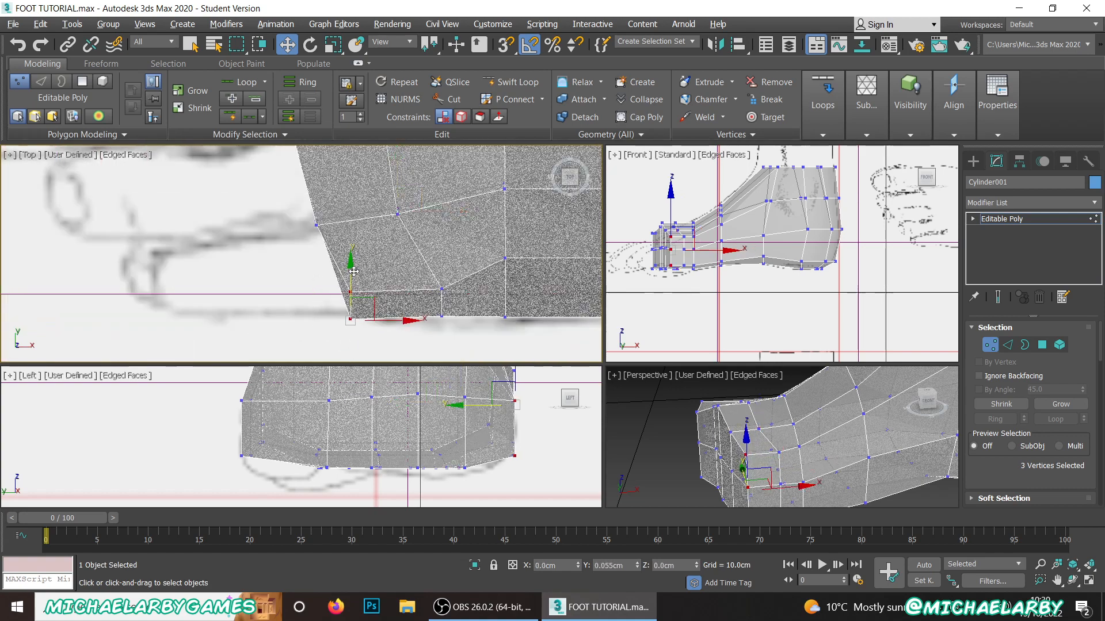
scroll(397, 294, "down", 4)
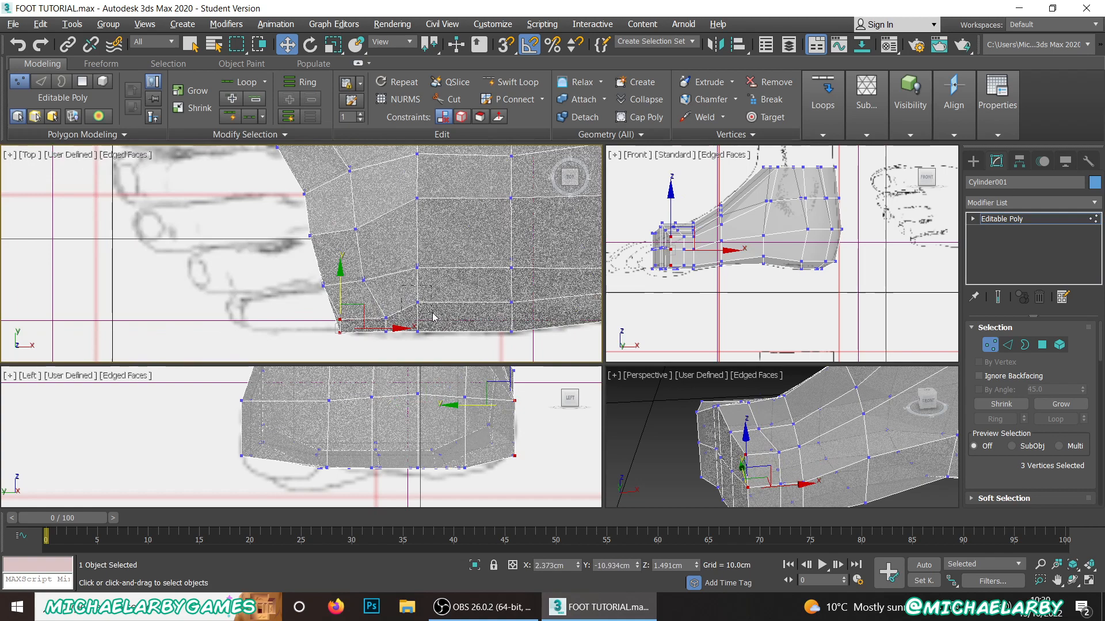
Step: Shift the middle vertex pairs of the next two columns behind the front toward -Y, the rear pair to about X 4.15 cm, Y -9.68 cm
left_click(417, 302)
left_click_drag(418, 271, 442, 294)
scroll(419, 280, "down", 4)
scroll(395, 248, "up", 4)
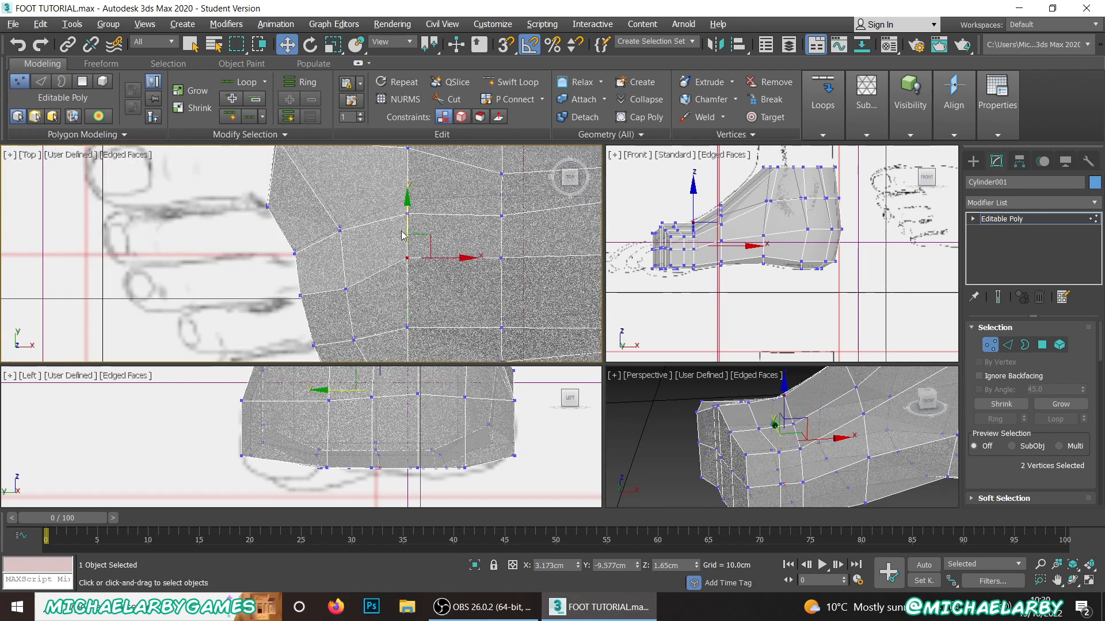
left_click_drag(407, 229, 501, 238)
scroll(434, 273, "down", 4)
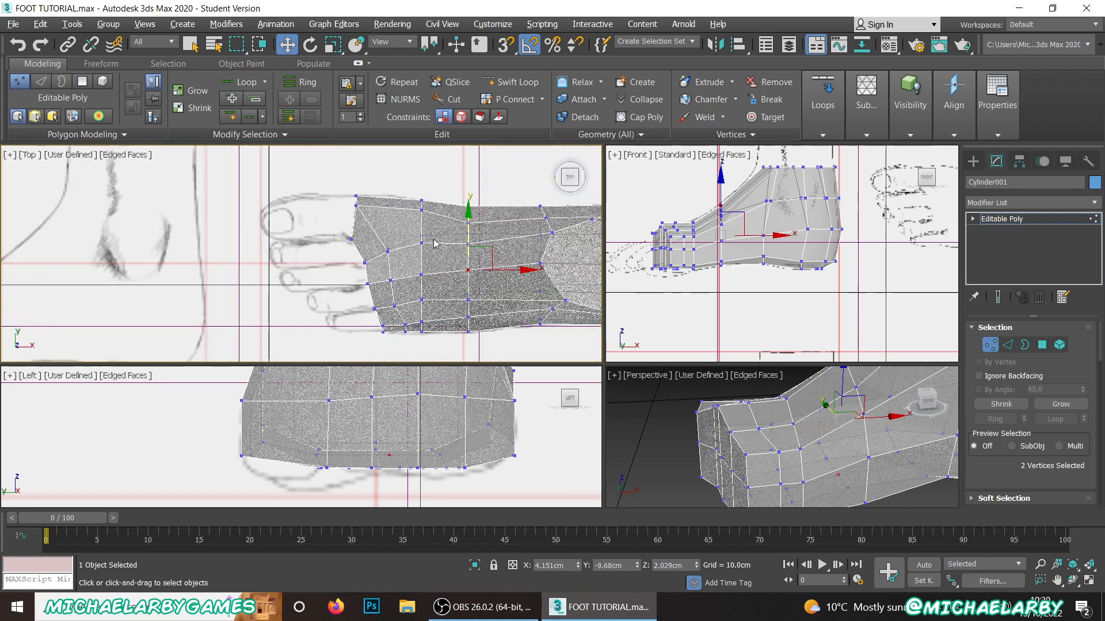
Step: Move the vertex pair on the +Y half of the column behind the front end to about X 3.18 cm, Y -9.15 cm
scroll(432, 242, "up", 4)
left_click_drag(387, 226, 435, 269)
left_click_drag(409, 206, 409, 214)
scroll(410, 233, "down", 3)
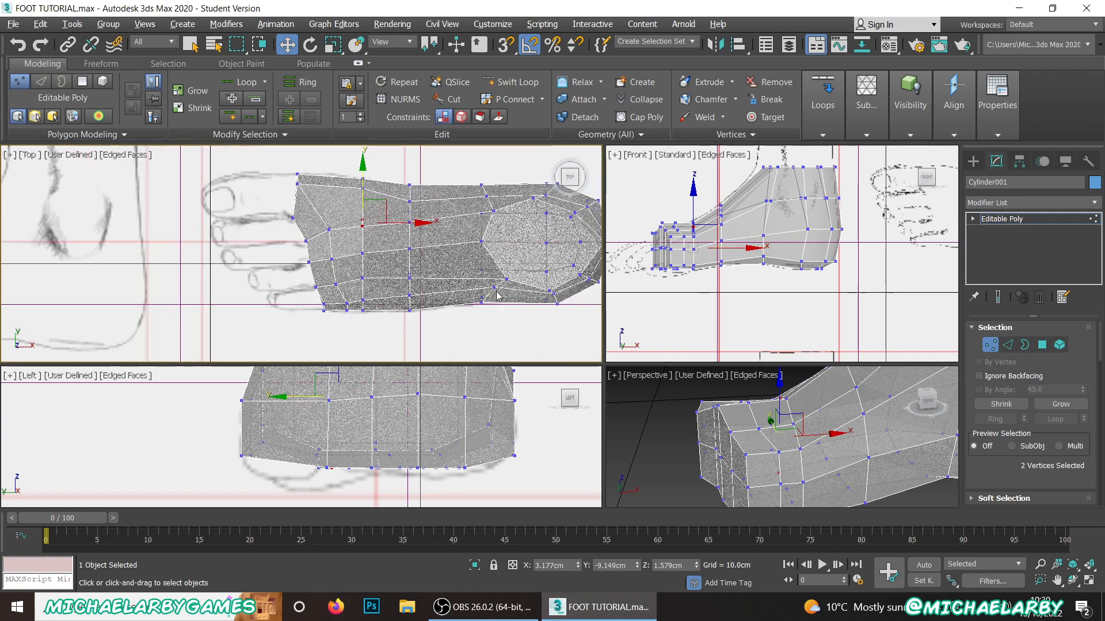
Step: Move the ankle's top-rim vertices at the front -Y side to about X 5.88, Y -10.12 cm and at the +Y side to X 6.96, Y -8.74 cm
scroll(500, 290, "up", 2)
left_click(496, 265)
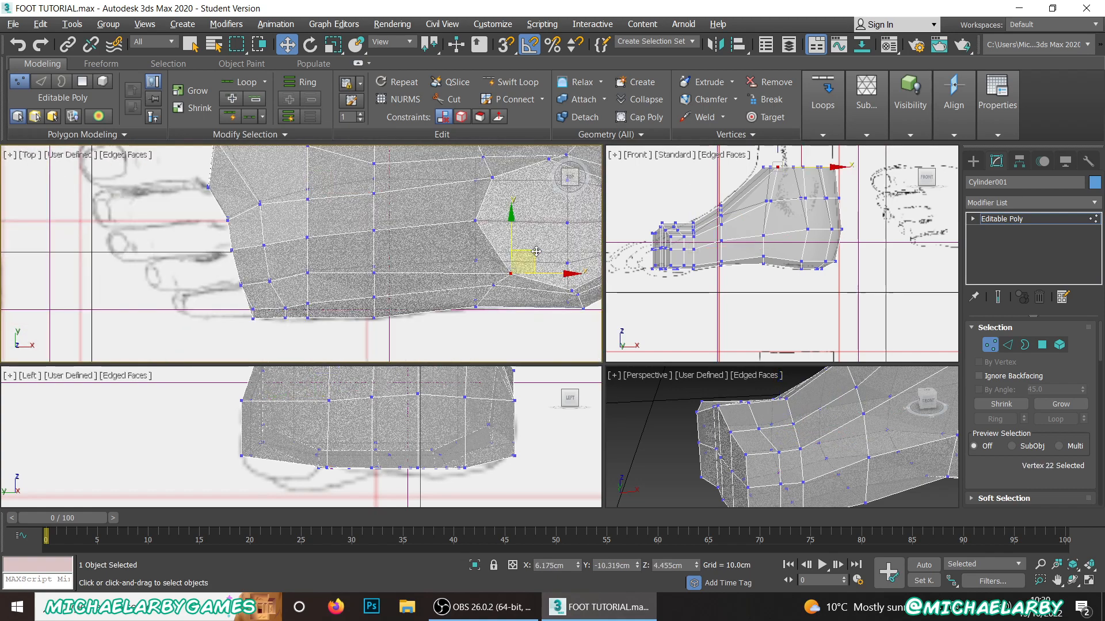
left_click_drag(521, 243, 517, 237)
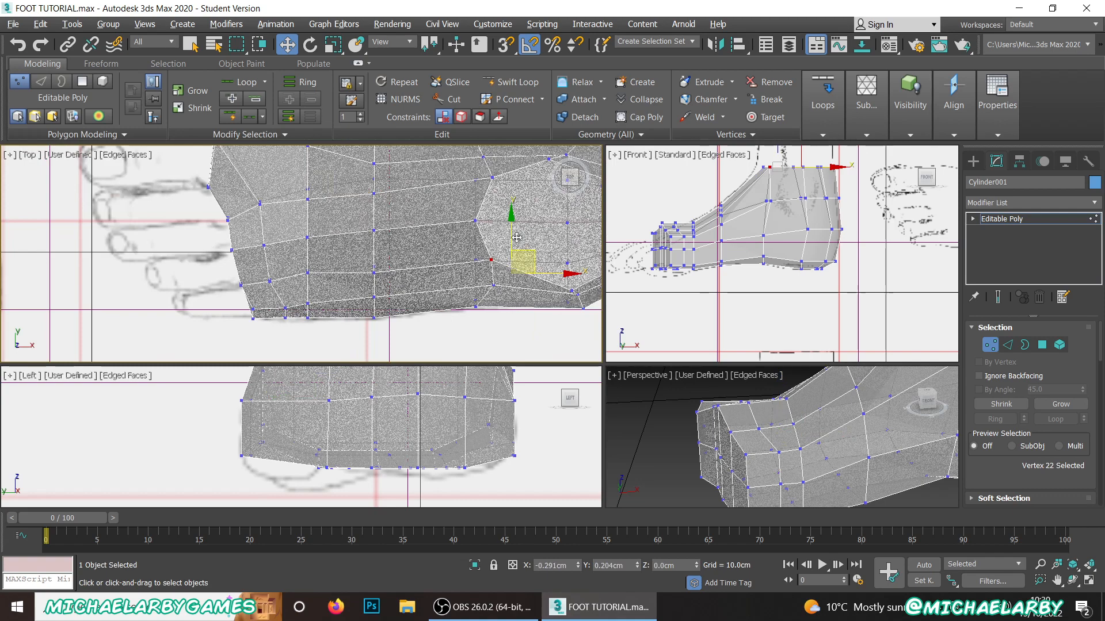
scroll(467, 220, "down", 2)
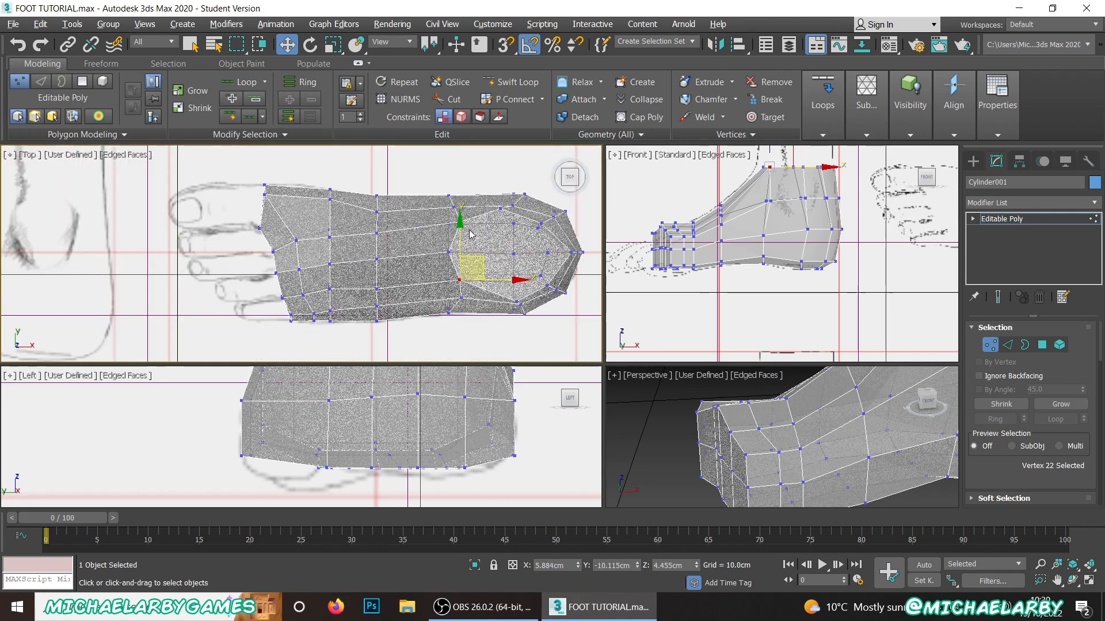
scroll(504, 216, "up", 2)
left_click(498, 208)
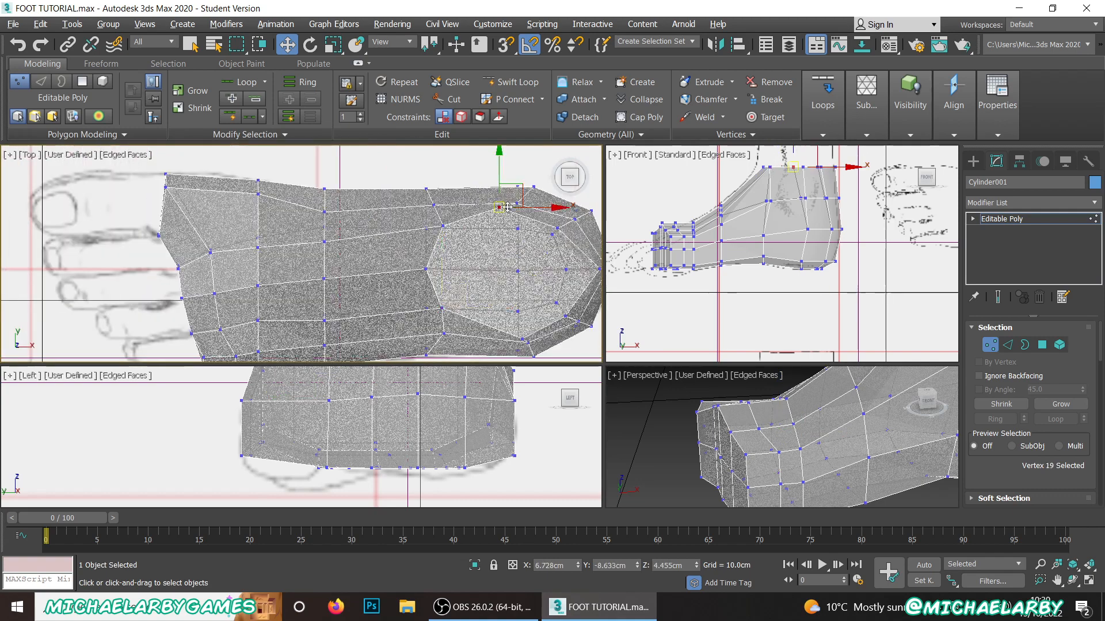
left_click_drag(521, 184, 538, 191)
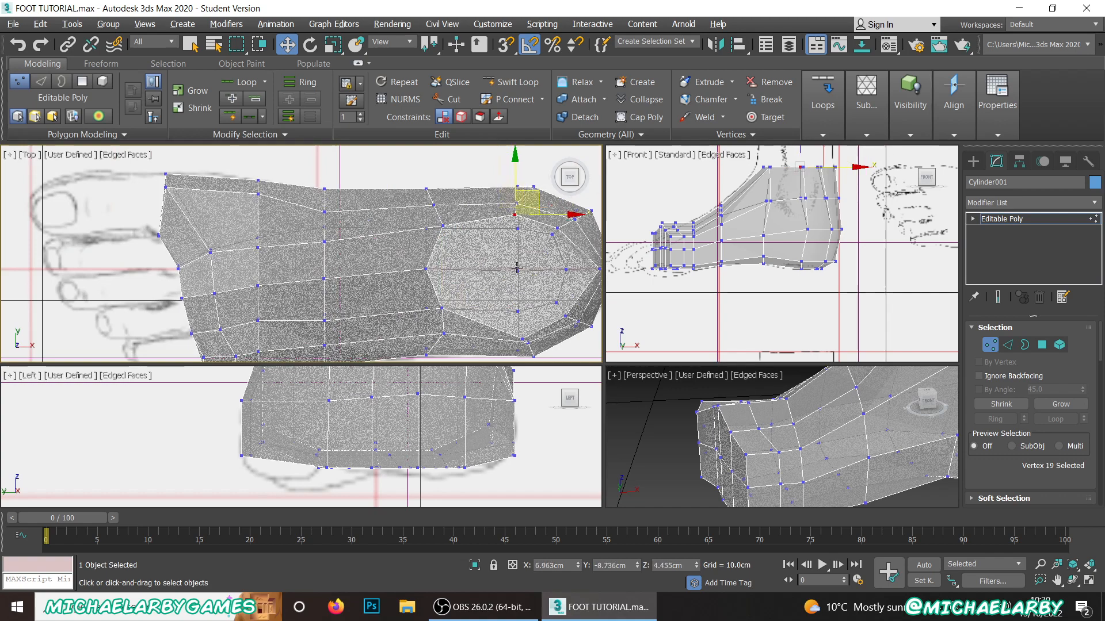
Step: Nudge the rearmost vertex of the ankle's top rim inward to about X 8.18 cm, Y -9.56 cm
scroll(550, 276, "up", 3)
left_click(550, 281)
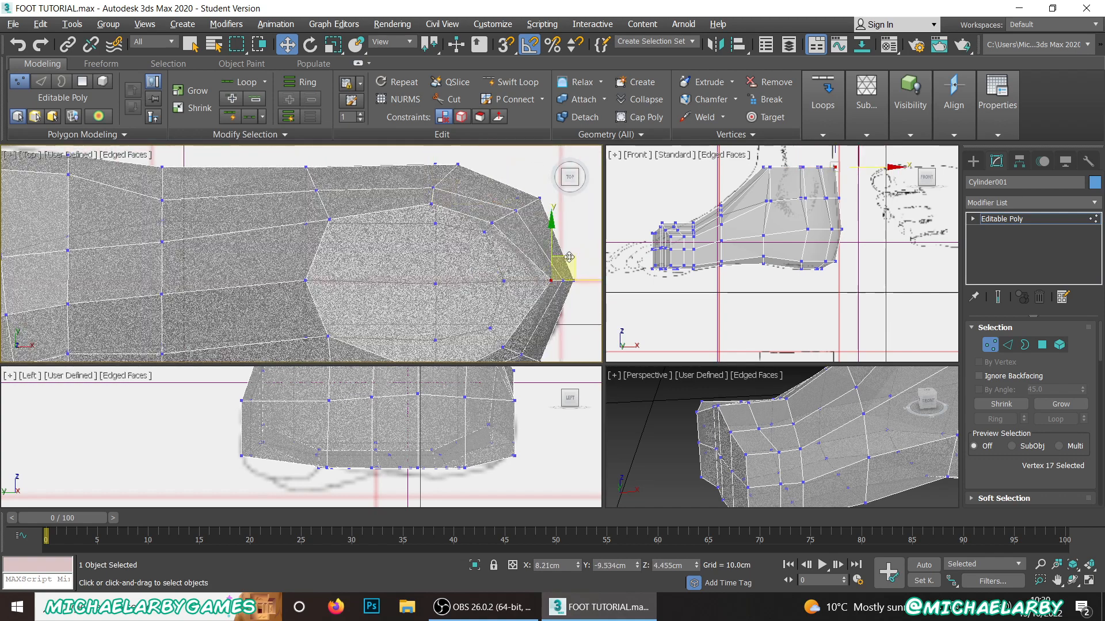
left_click_drag(569, 257, 566, 258)
Step: Pull the heel's back vertices toward the toes to match the side reference, about X 8.12 cm at mid-height and X 7.94 cm above
middle_click_drag(779, 225, 744, 245)
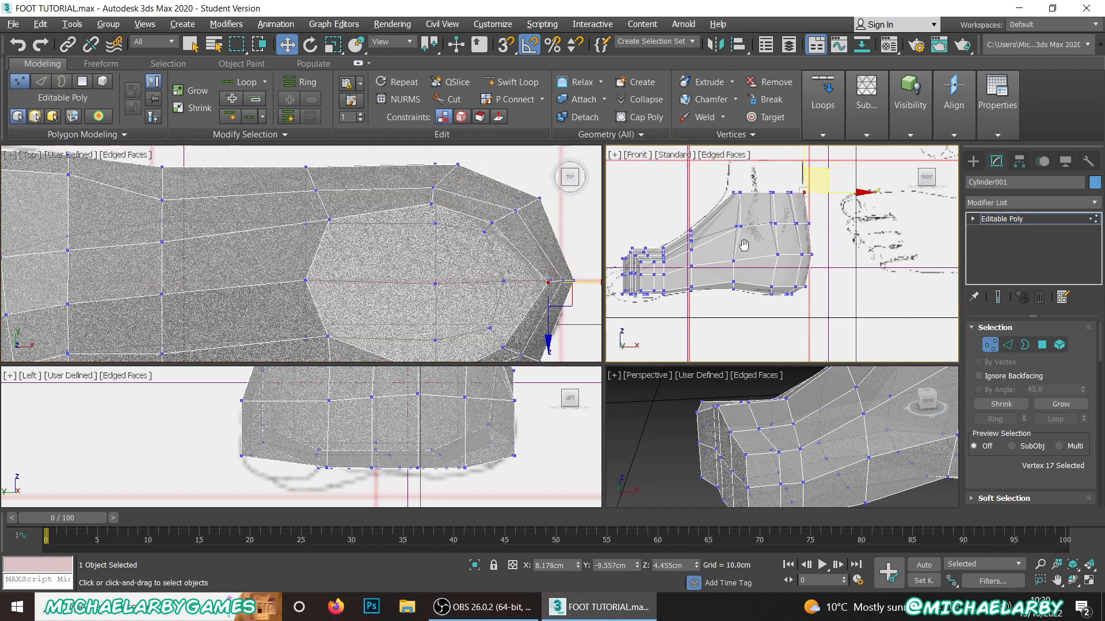
scroll(794, 253, "up", 4)
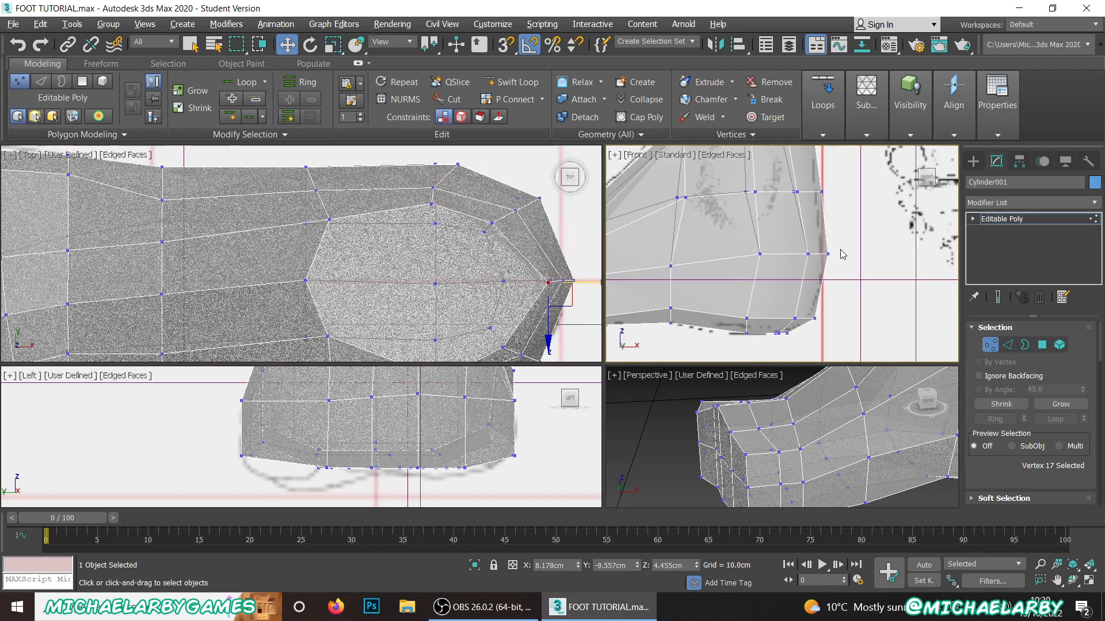
left_click_drag(795, 274, 795, 275)
left_click_drag(854, 253, 848, 254)
scroll(728, 246, "down", 2)
middle_click_drag(728, 246, 696, 324)
scroll(696, 324, "up", 2)
scroll(760, 279, "up", 2)
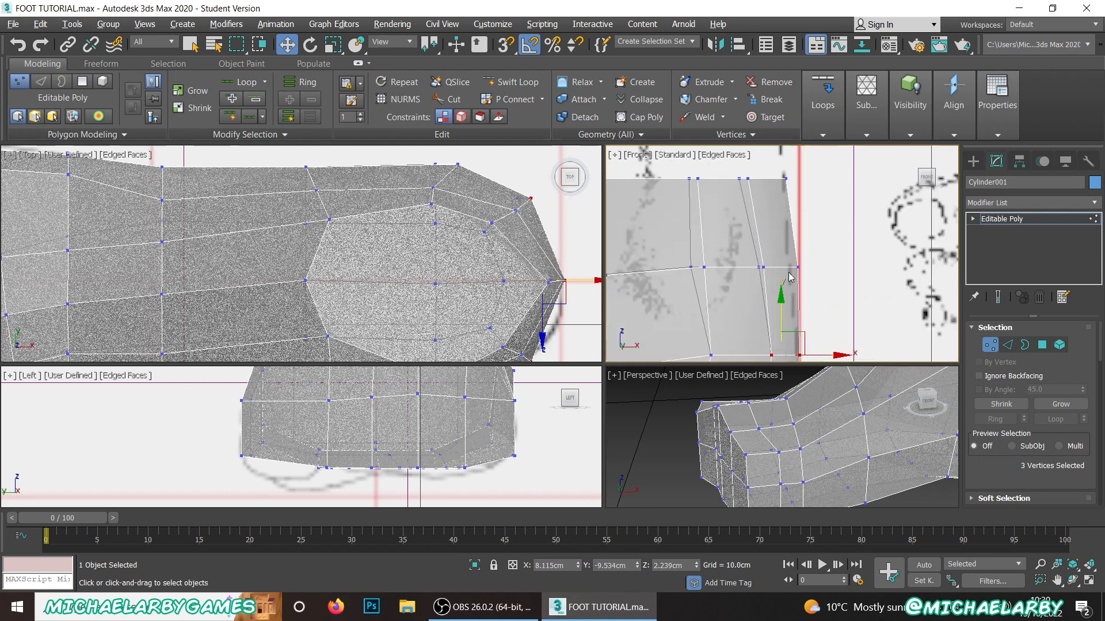
mouse_move(786, 273)
left_mouse_down()
mouse_move(757, 274)
mouse_move(807, 268)
left_mouse_up()
scroll(780, 168, "down", 4)
scroll(691, 223, "up", 2)
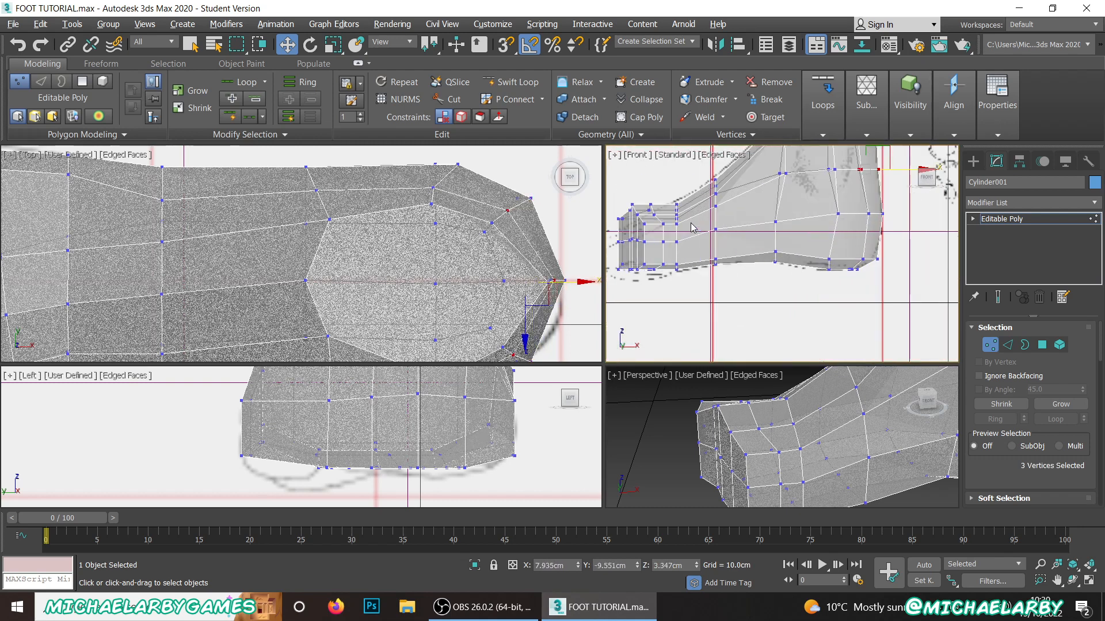
Step: Lower the ten upper vertices of the front toe-end columns to about Z 2.02 cm, following the side reference outline
scroll(666, 211, "up", 5)
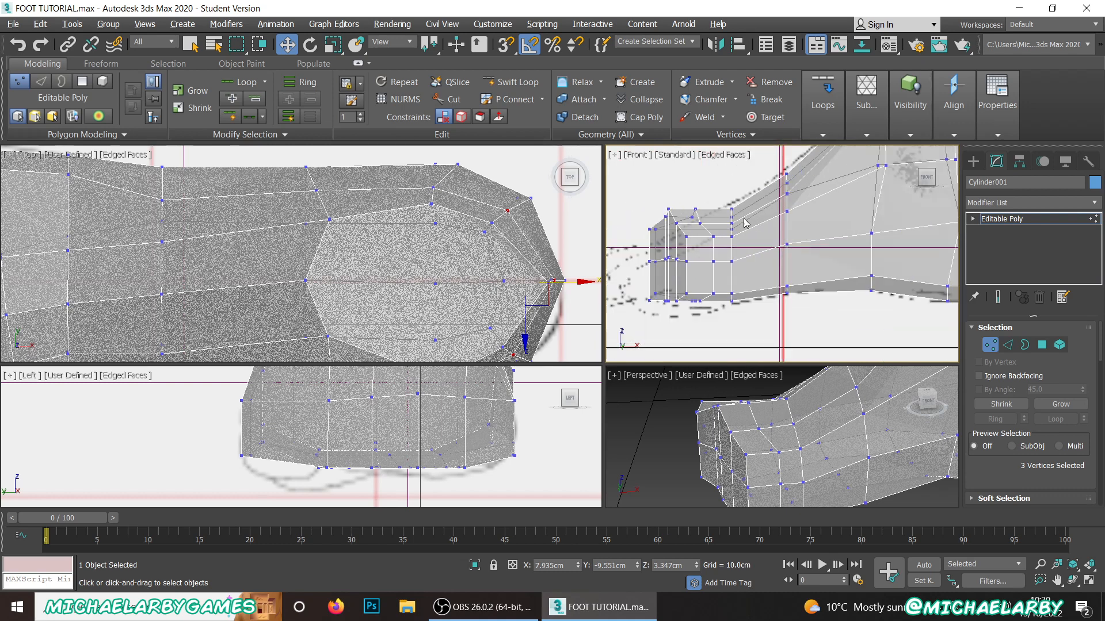
middle_click_drag(725, 211, 748, 214)
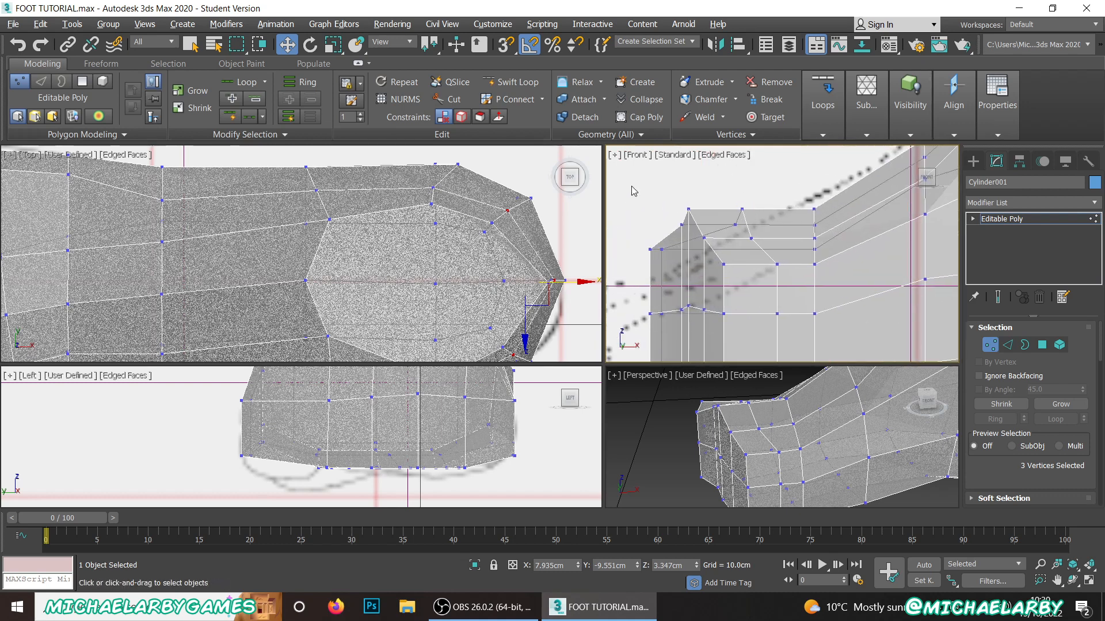
left_click_drag(787, 285, 787, 284)
left_click_drag(711, 191, 710, 212)
scroll(695, 331, "down", 2)
middle_click_drag(695, 334, 700, 273)
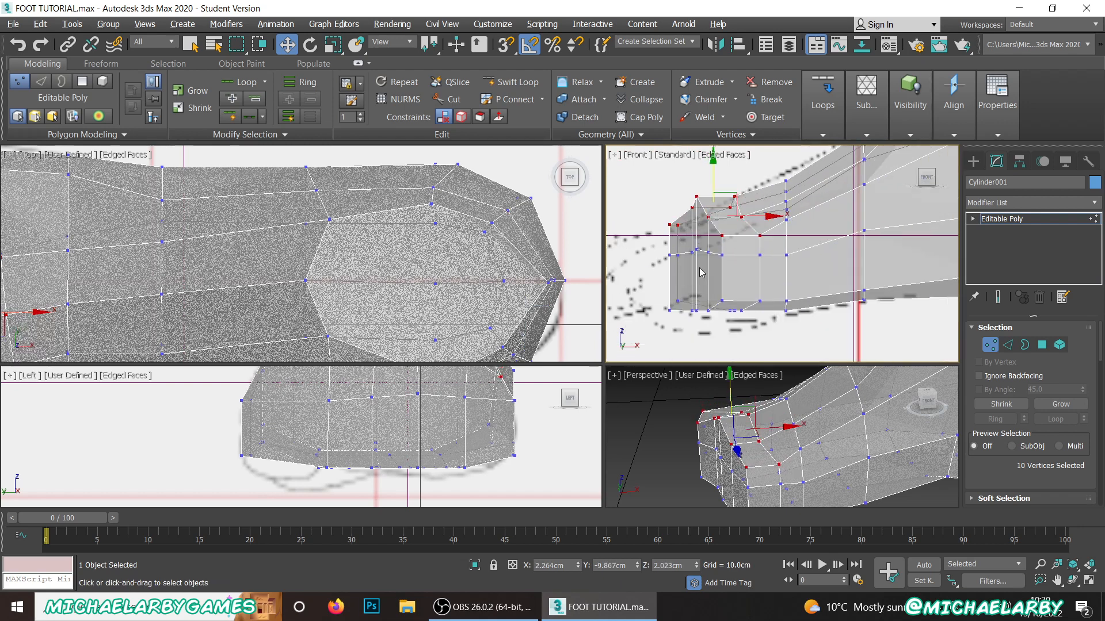
Step: Lower the row of seven mid-height vertices across the front toe end, then clear the selection
left_click(651, 244)
left_click_drag(765, 269, 765, 269)
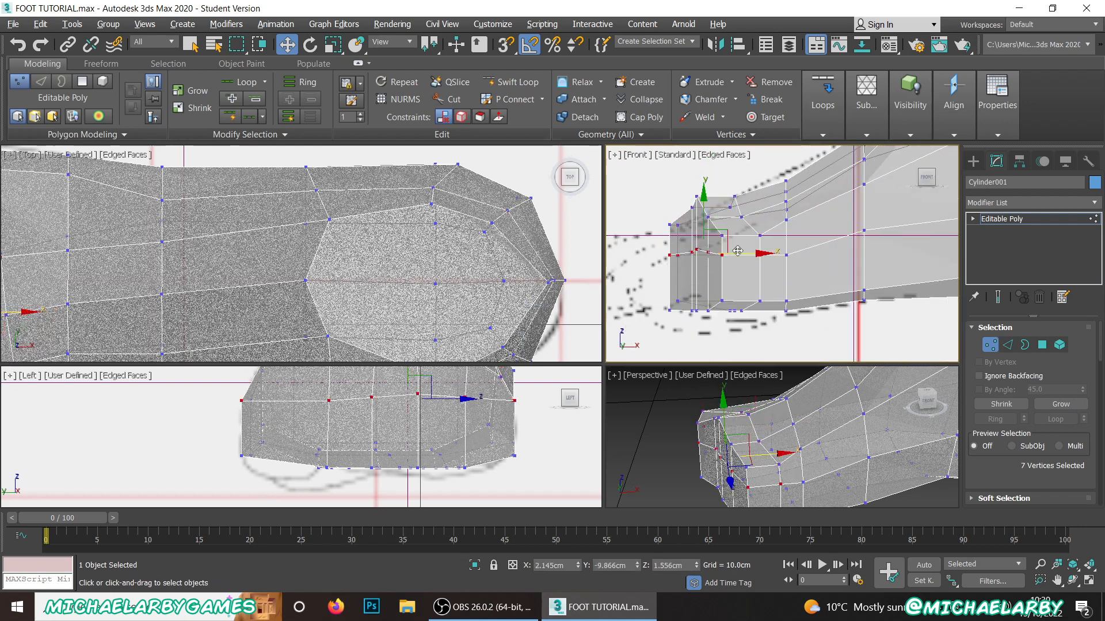
left_click_drag(707, 208, 706, 226)
left_click(659, 231)
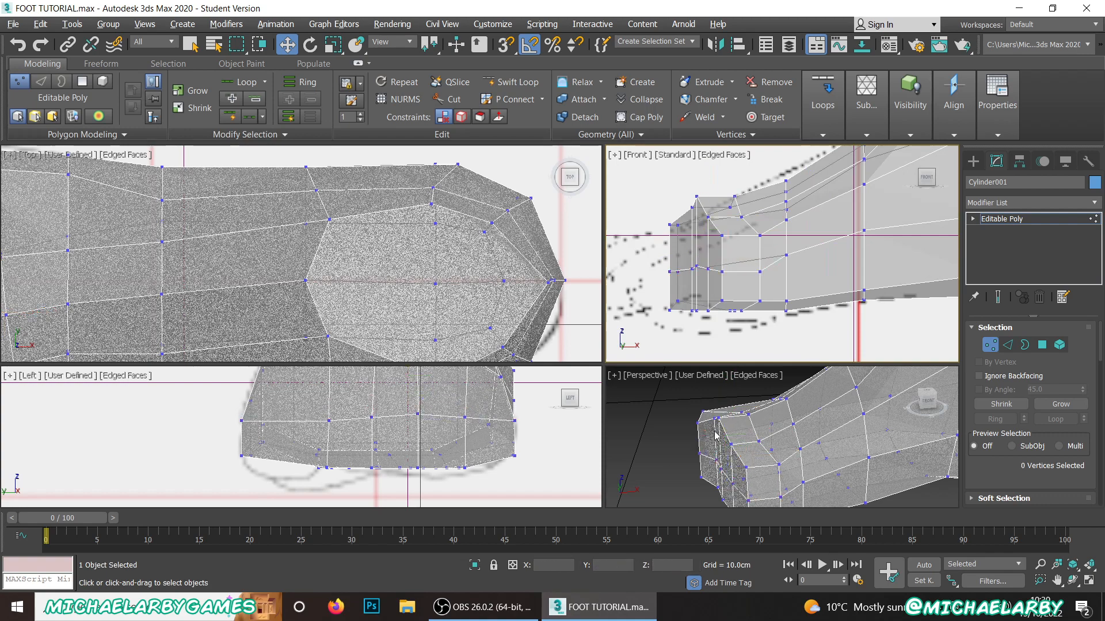
Step: Enlarge the Perspective viewport and lower the two top toe-end vertices near Y -9.93 cm to about Z 2.1 cm
middle_click_drag(715, 436, 737, 426, "alt")
left_click(758, 398)
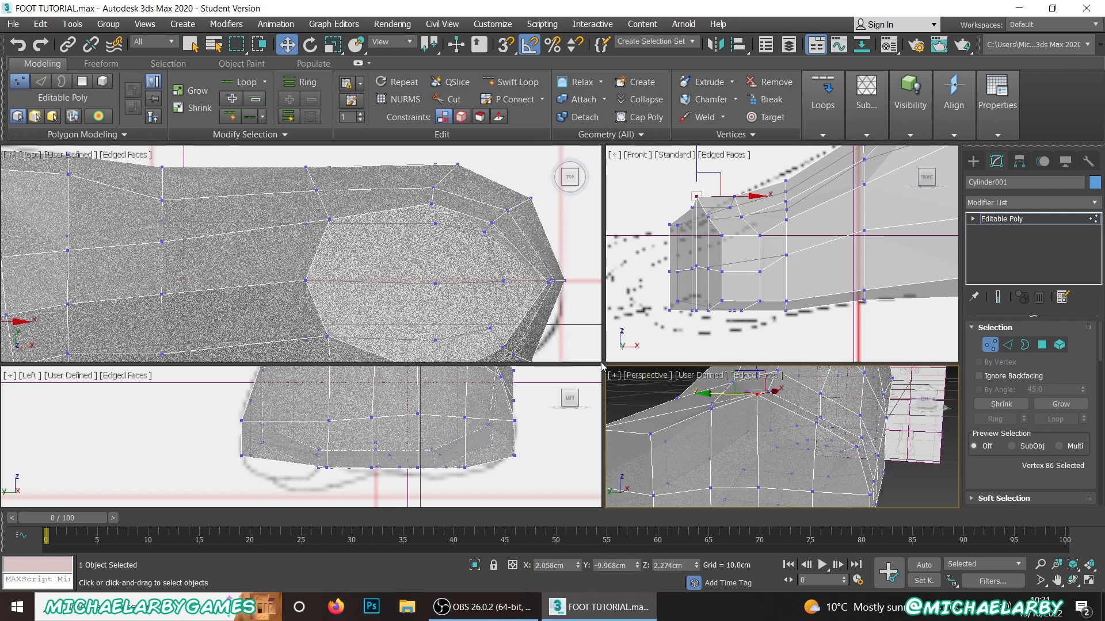
left_click_drag(602, 364, 393, 254)
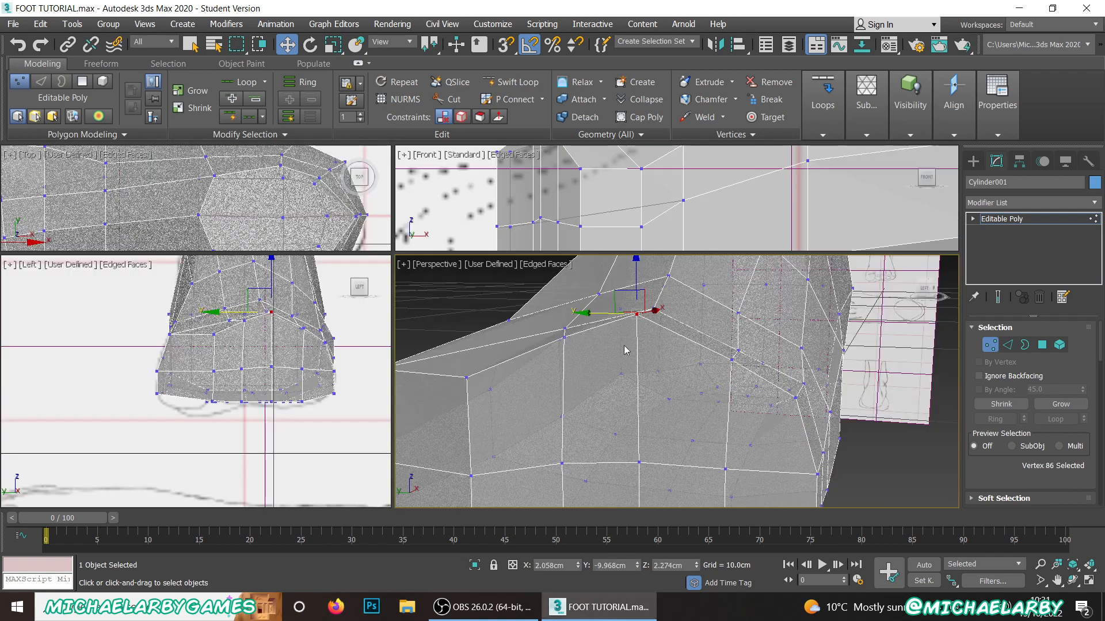
mouse_move(675, 344)
middle_mouse_down("alt")
mouse_move(661, 363)
mouse_move(673, 343)
middle_mouse_up("alt")
left_click(668, 327, "ctrl")
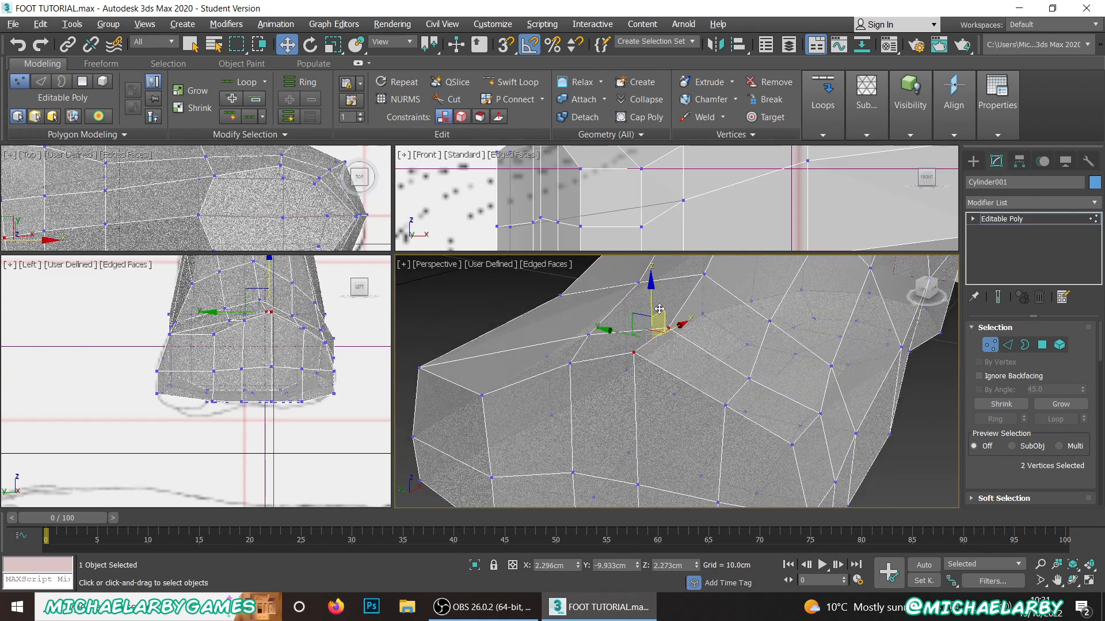
left_click_drag(651, 301, 655, 328)
middle_click_drag(656, 328, 581, 367, "alt")
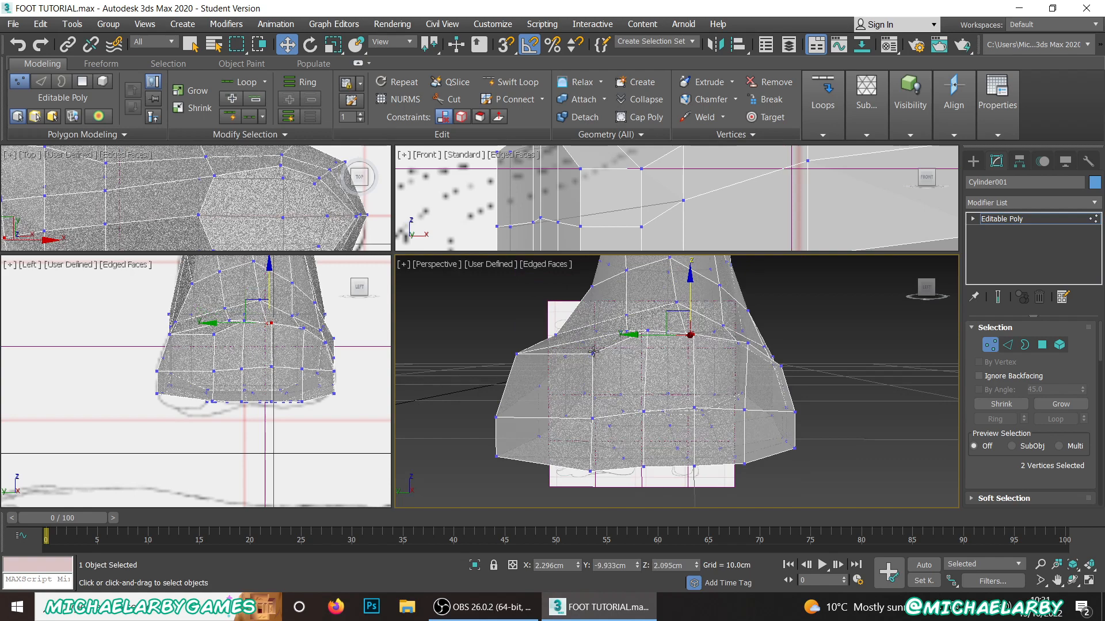
Step: Raise the +Y top front vertex to about Z 1.98 cm, the vertex behind the next toe gap slightly, and the instep vertex to about Z 2.39 cm
left_click(593, 350)
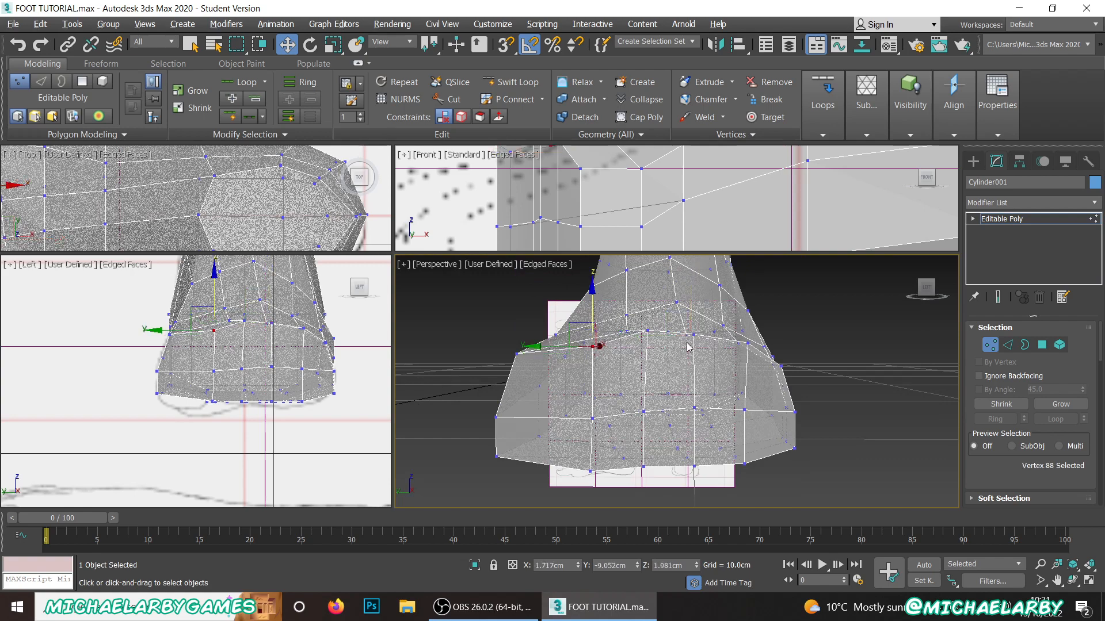
middle_click_drag(688, 347, 636, 316, "alt")
left_click(636, 315)
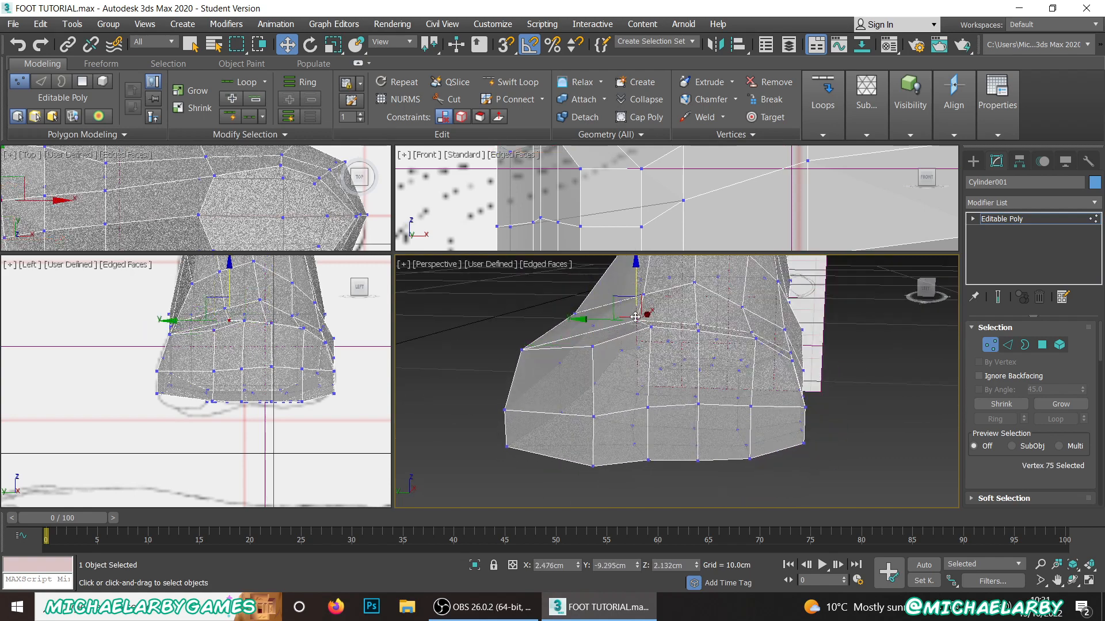
left_click_drag(640, 283, 635, 274)
left_click(652, 287)
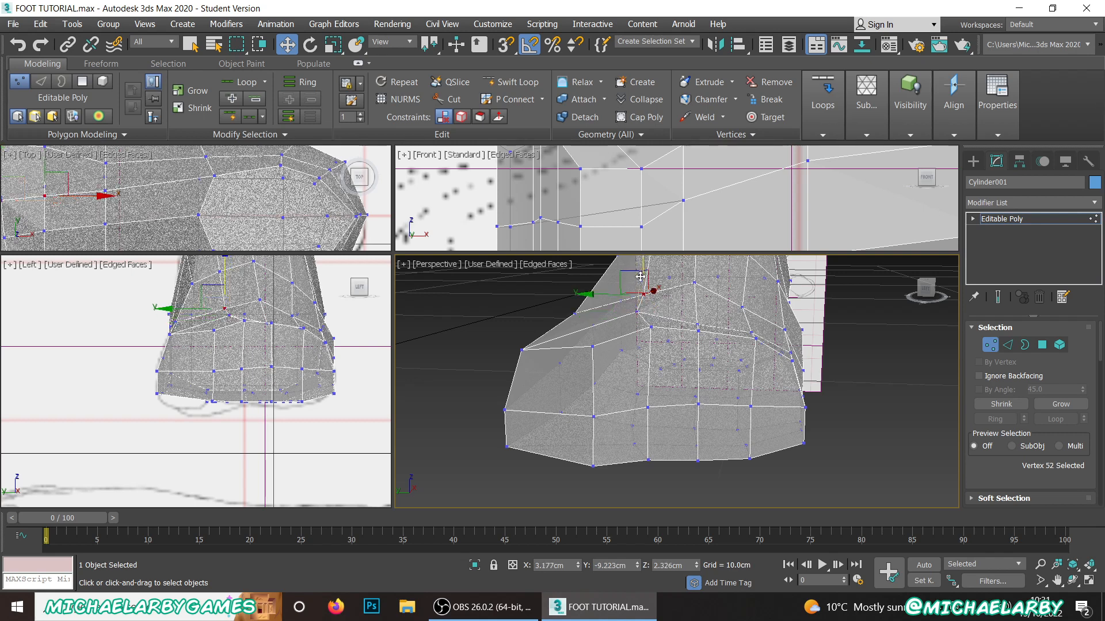
middle_click_drag(692, 372, 698, 378, "alt")
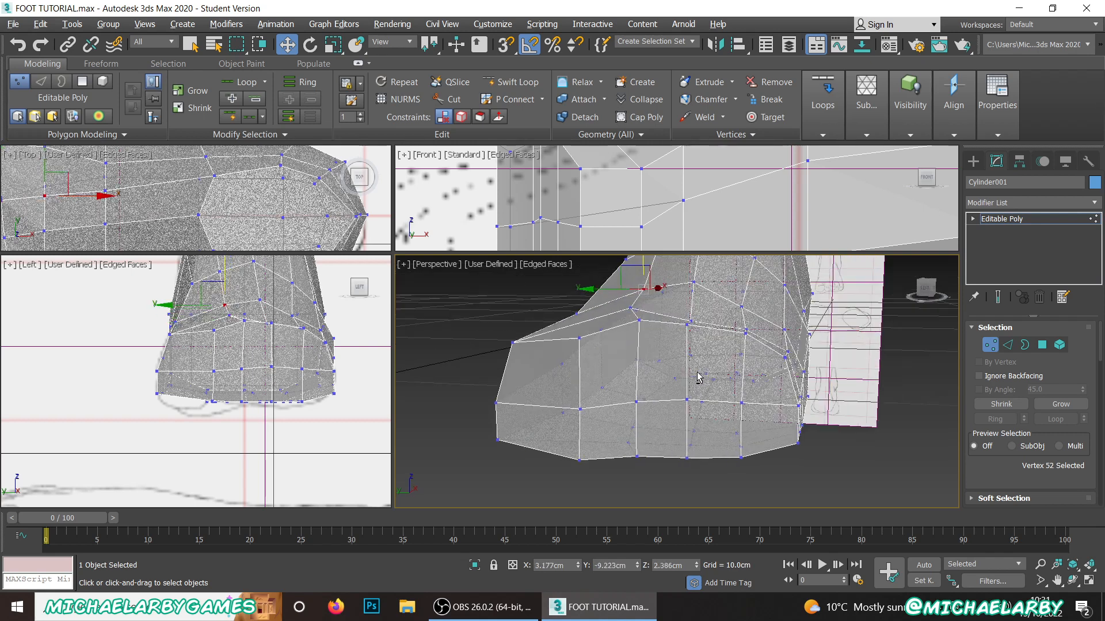
Step: Lower the top vertex pair near Y -9.93 cm to about Z 1.89 cm and the four -Y corner top vertices to about Z 1.67 cm
left_click(691, 322)
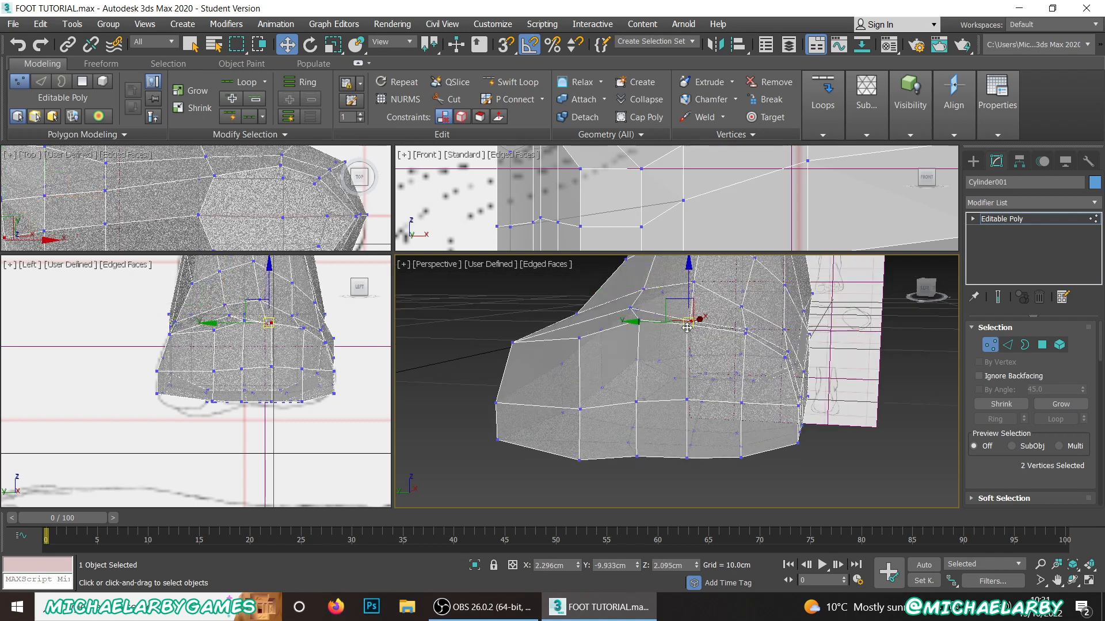
left_click_drag(691, 286, 732, 358)
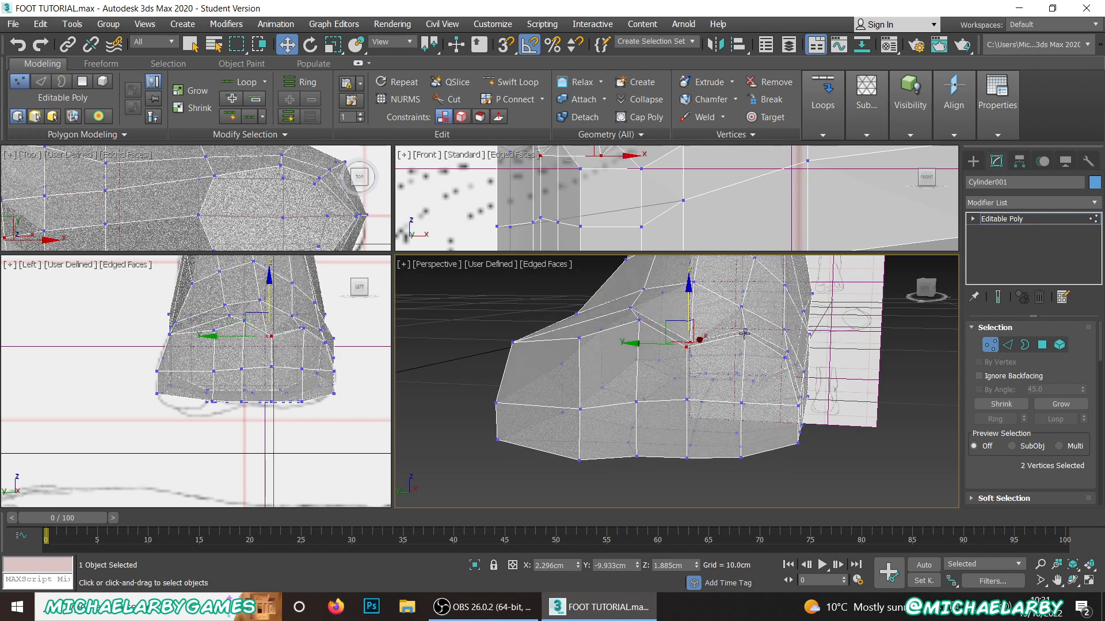
left_click(746, 332)
middle_click_drag(745, 332, 731, 359, "alt")
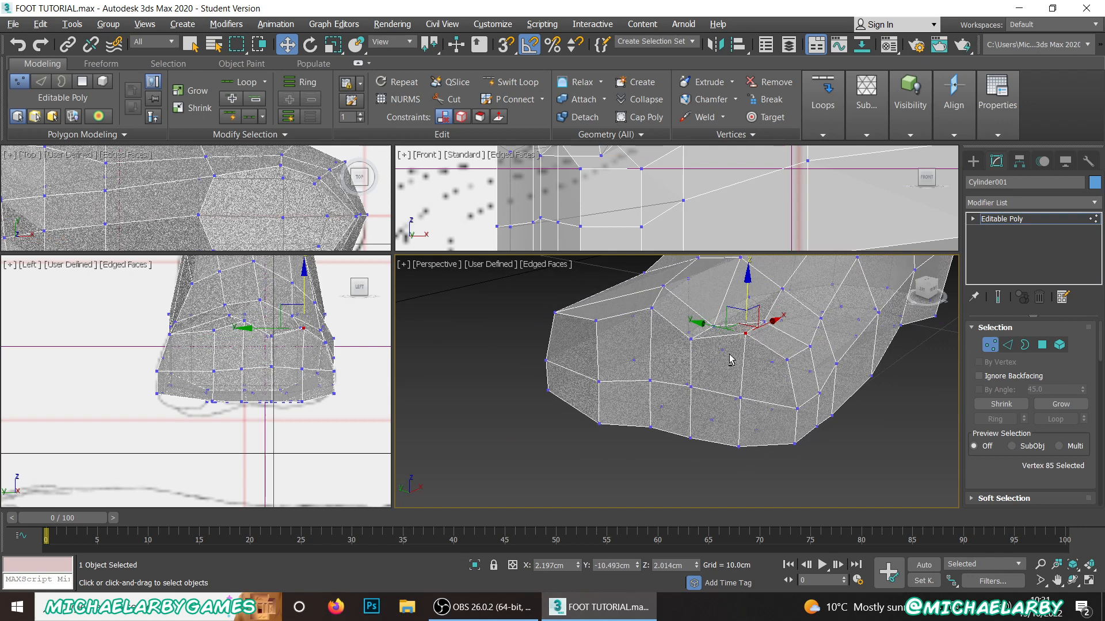
left_click(768, 324, "ctrl")
left_click(786, 359, "ctrl")
left_click(809, 346, "ctrl")
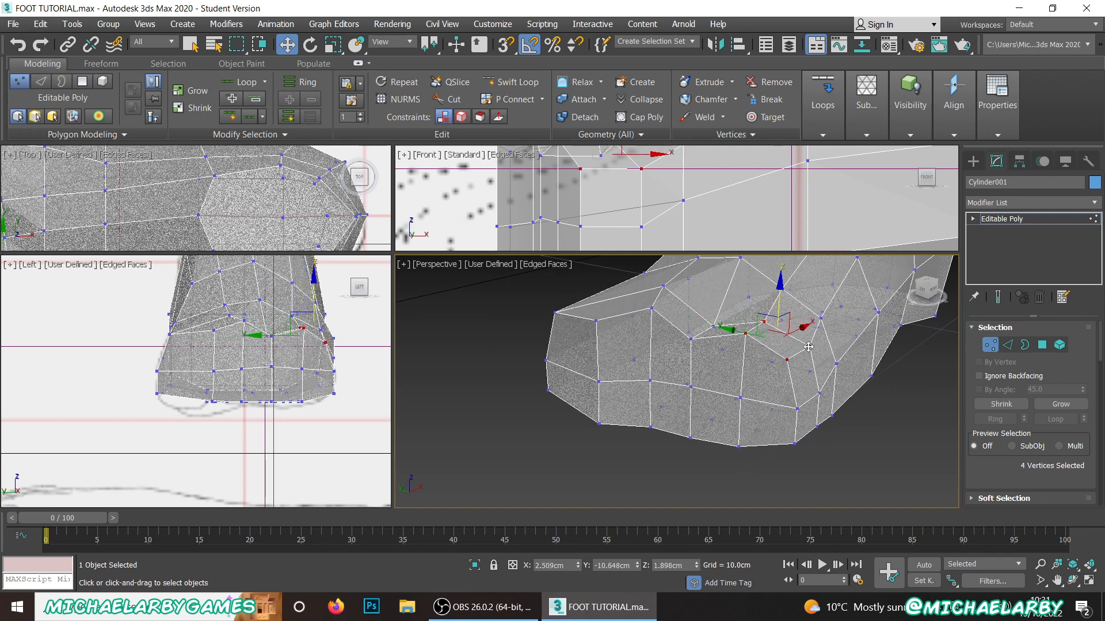
left_click_drag(778, 304, 777, 326)
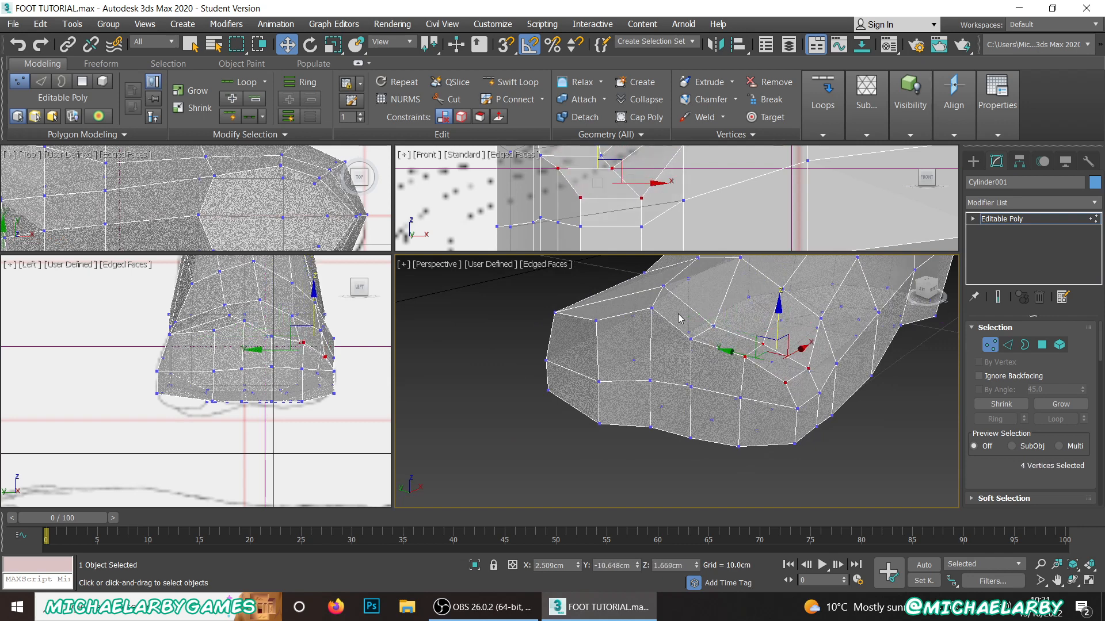
Step: Lower the top vertex pair near Y -9.41 cm to about Z 1.93 cm and the adjacent +Y front vertex to about Z 1.87 cm
left_click(652, 311)
left_click(661, 285, "ctrl")
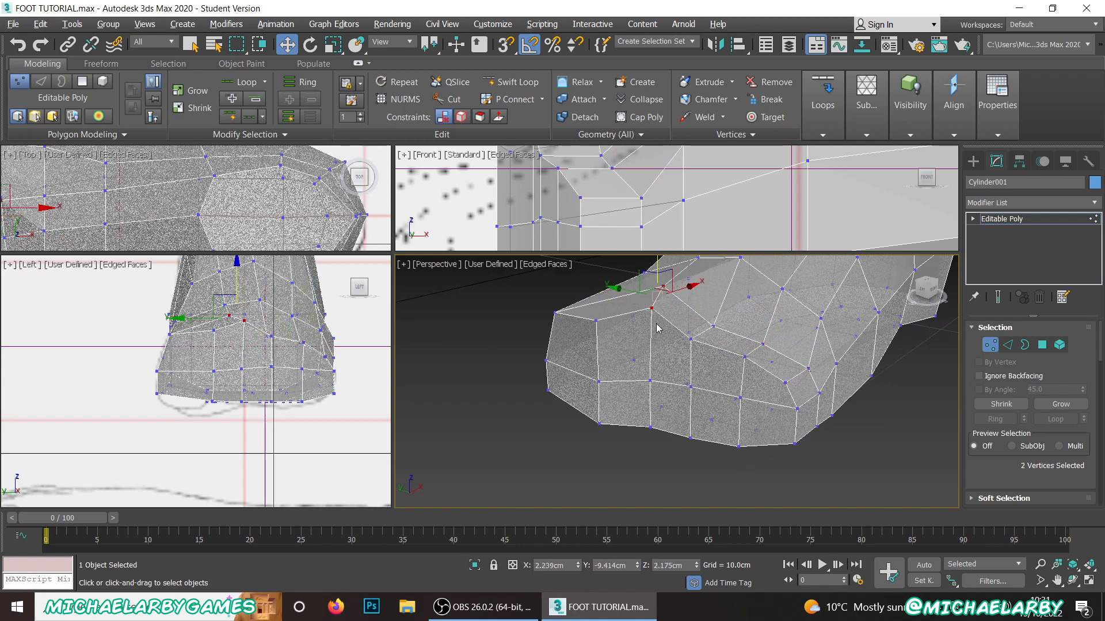
middle_click_drag(661, 285, 662, 306, "alt")
left_click_drag(659, 297, 659, 322)
middle_click_drag(586, 380, 626, 364, "alt")
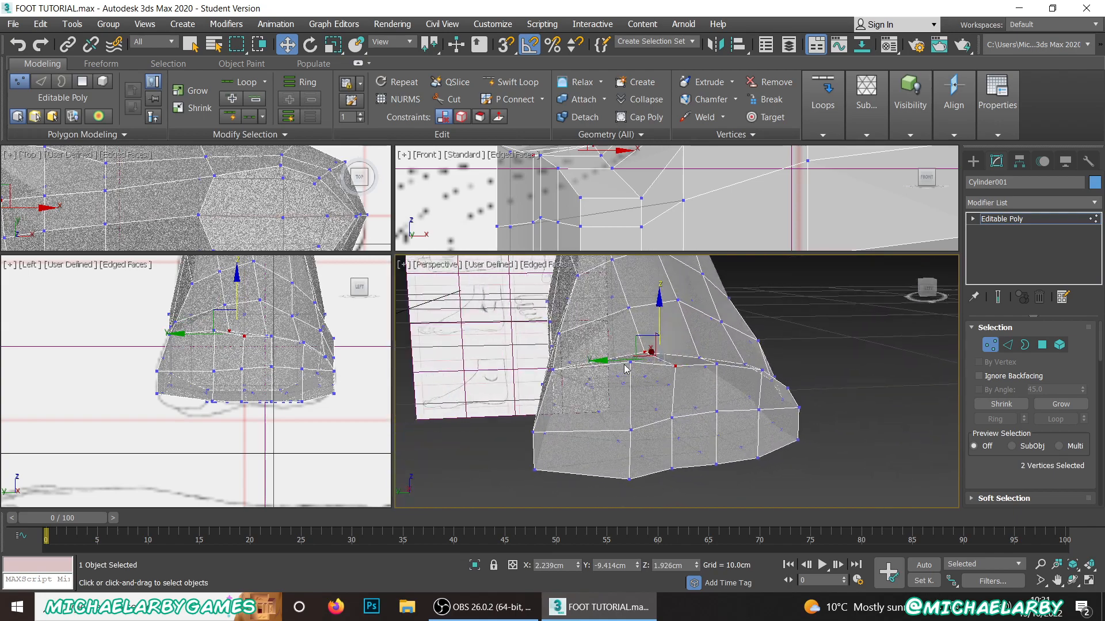
left_click(629, 361)
left_click_drag(632, 321, 632, 332)
Step: Nudge the middle and bottom vertices of the front -Y corner slightly inward, the middle one by about 0.04 cm in Y
scroll(629, 348, "up", 3)
middle_click_drag(629, 348, 483, 345, "alt")
scroll(753, 389, "up", 4)
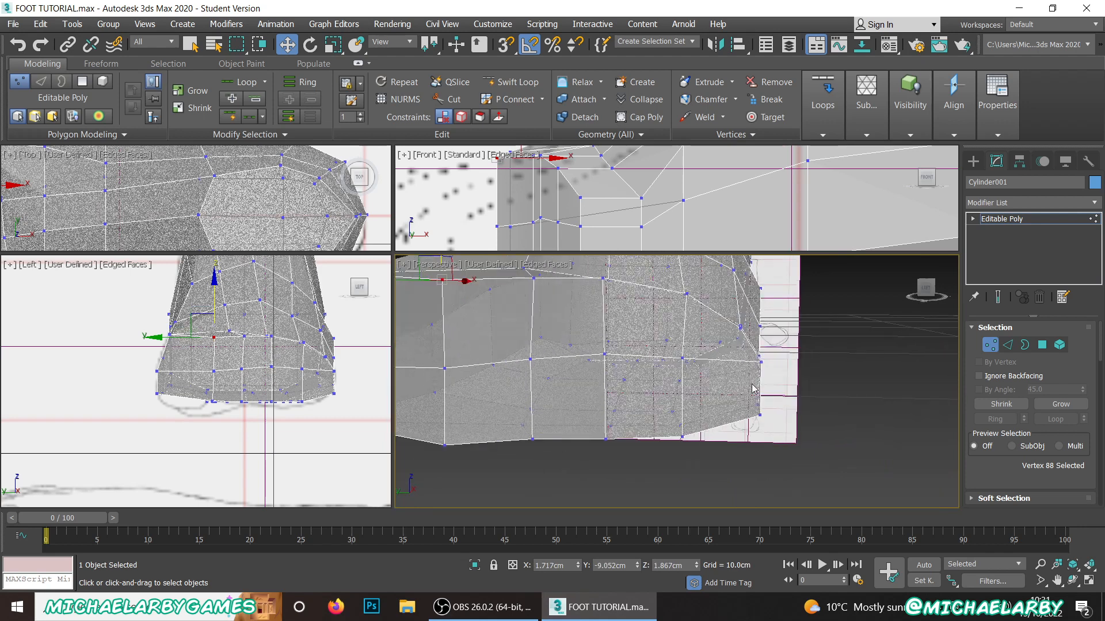
left_click(761, 359)
left_click_drag(723, 365, 715, 365)
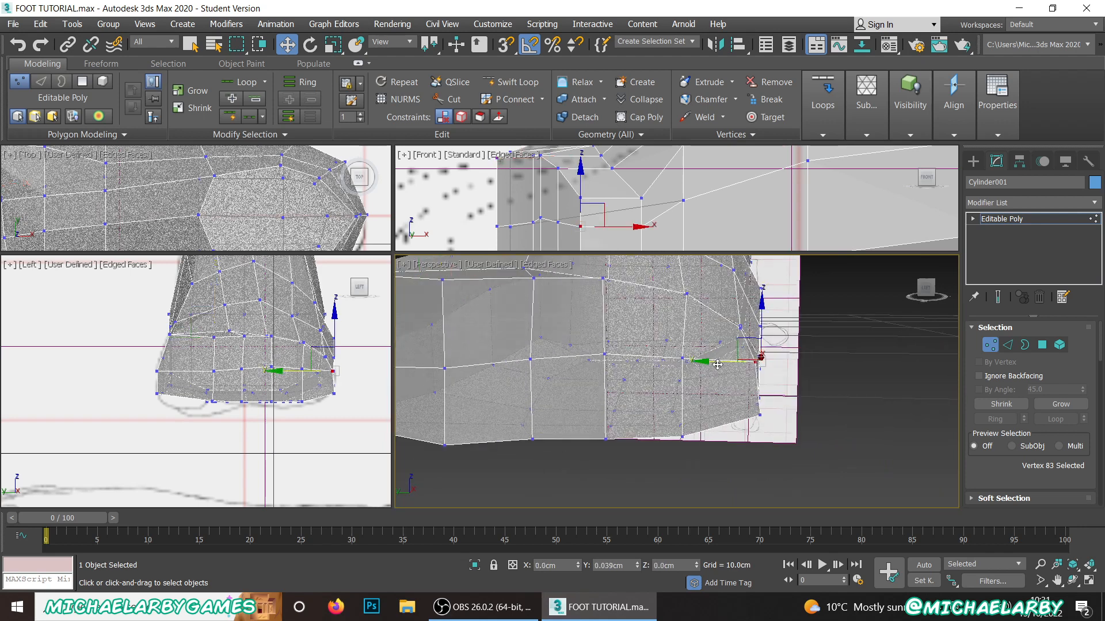
left_click(749, 406)
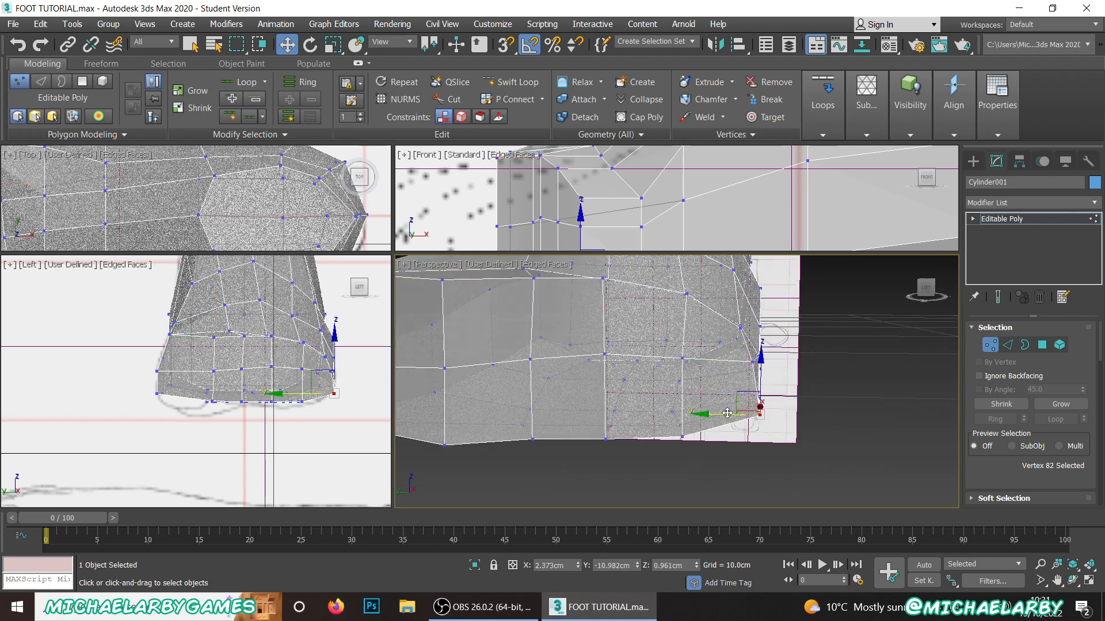
Step: Raise the top vertex of the front -Y corner and the one directly behind it to about Z 1.63 cm
left_click(737, 386)
scroll(734, 362, "up", 5)
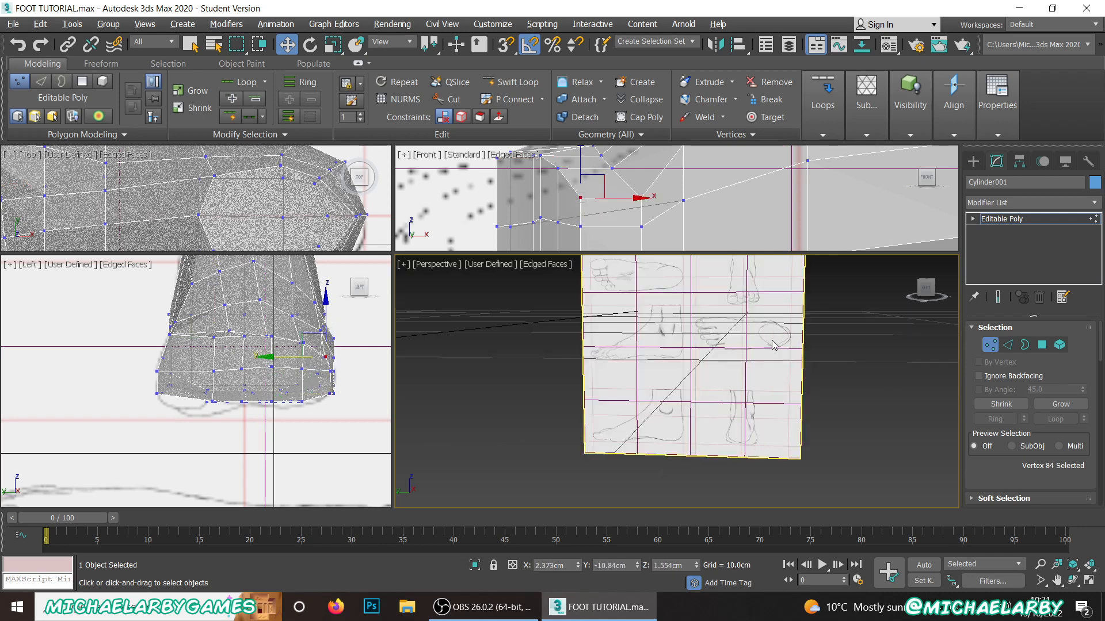
scroll(736, 361, "down", 10)
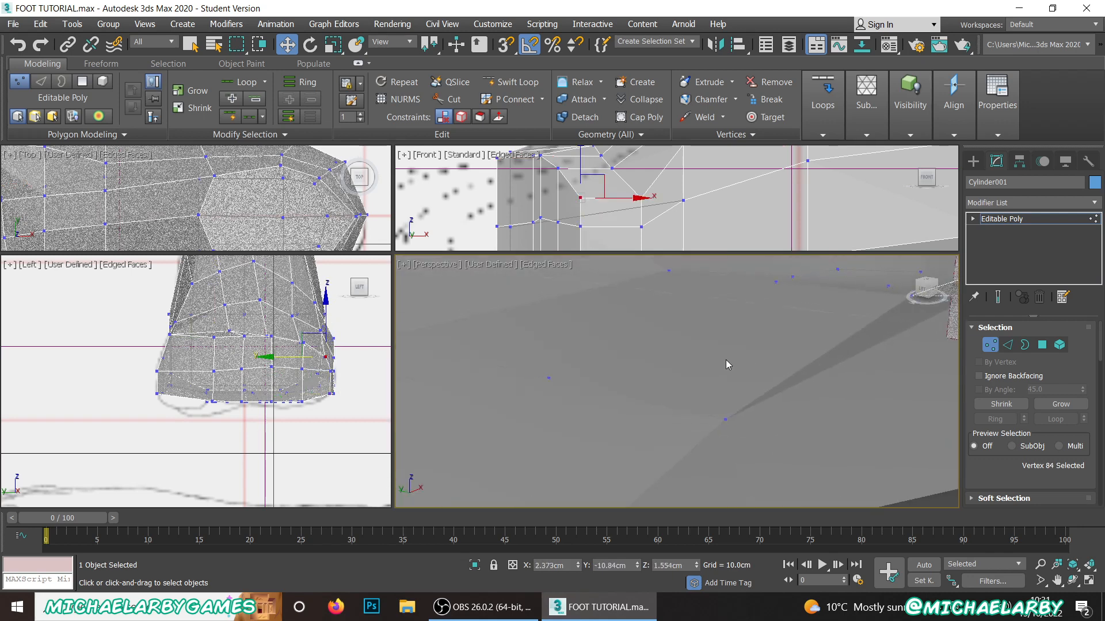
scroll(754, 354, "up", 10)
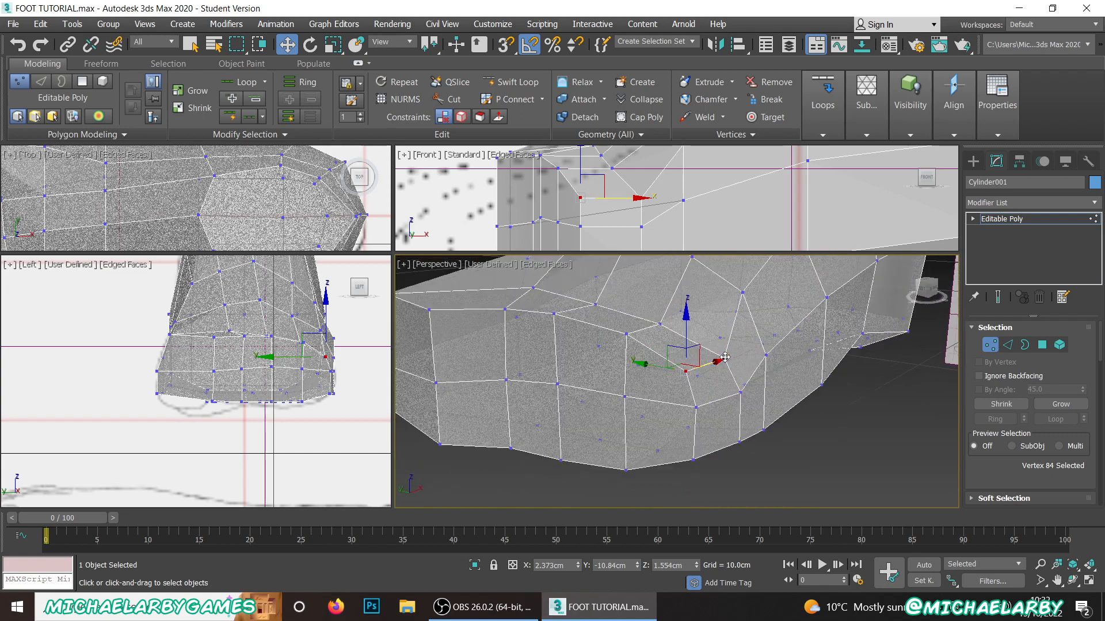
left_click(725, 358, "ctrl")
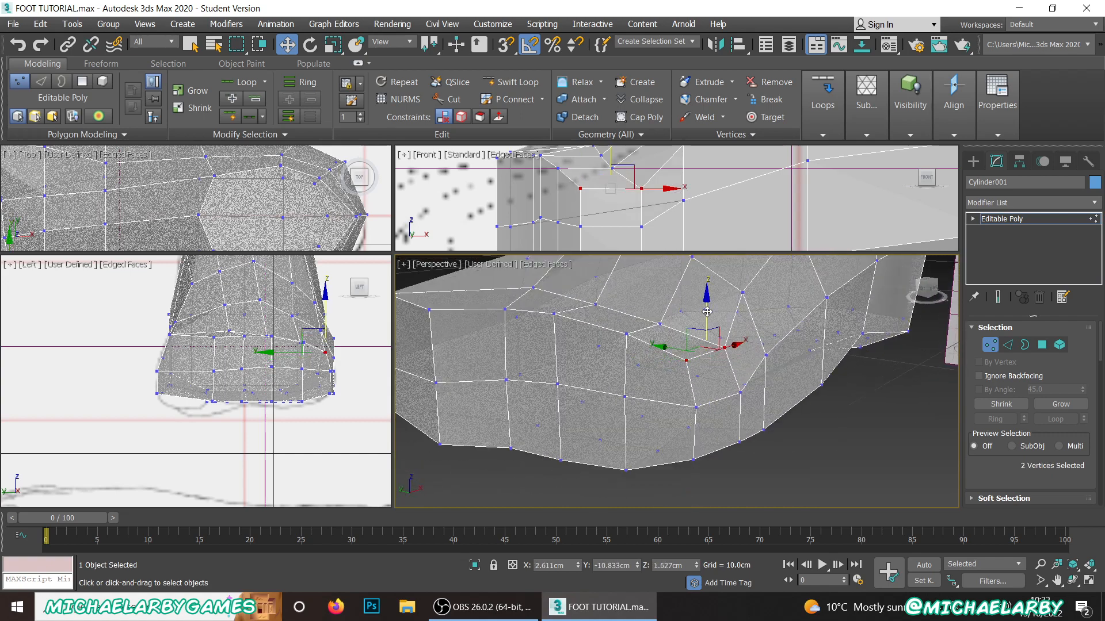
Step: Lower the vertex on the -Y side of the instep near X 3.18 cm, Y -10.76 cm slightly to smooth the contour
scroll(759, 355, "down", 6)
scroll(660, 347, "up", 2)
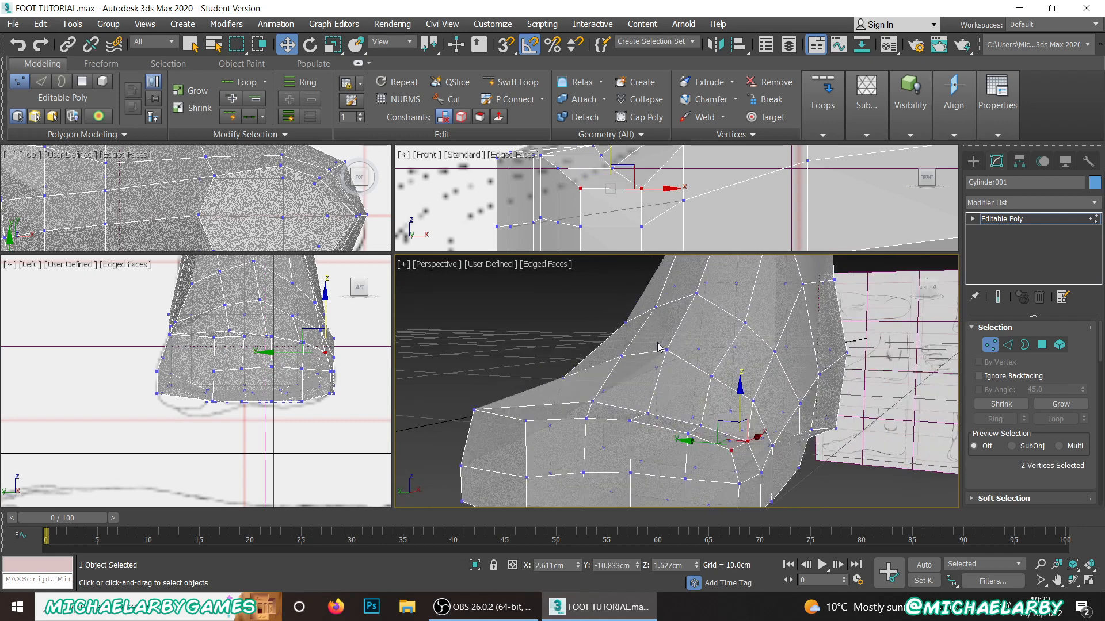
left_click(669, 347)
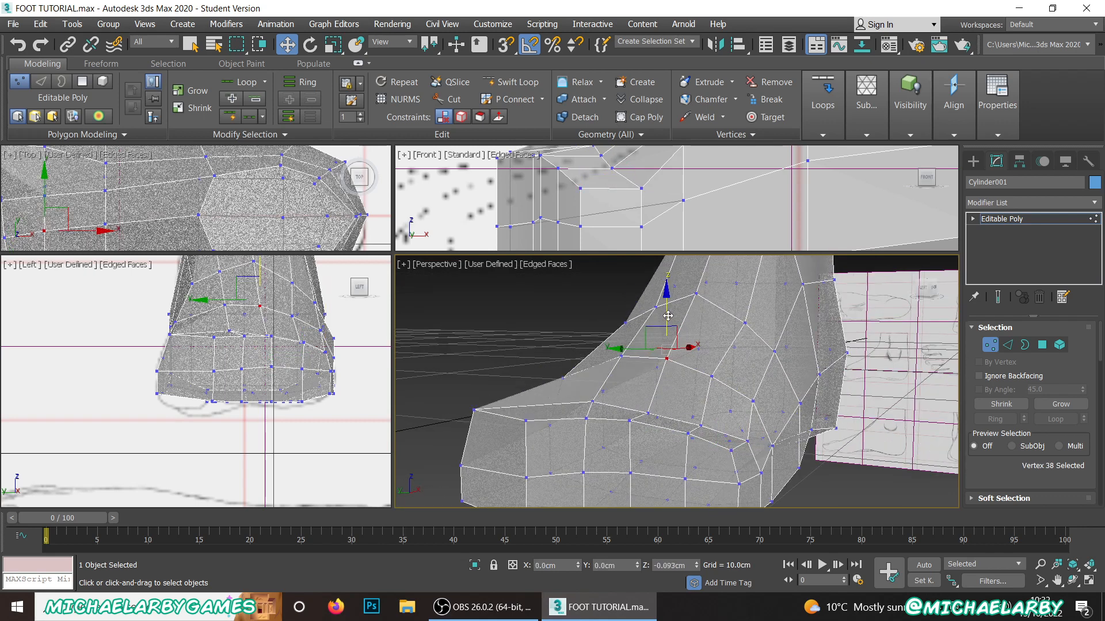
left_click(708, 375)
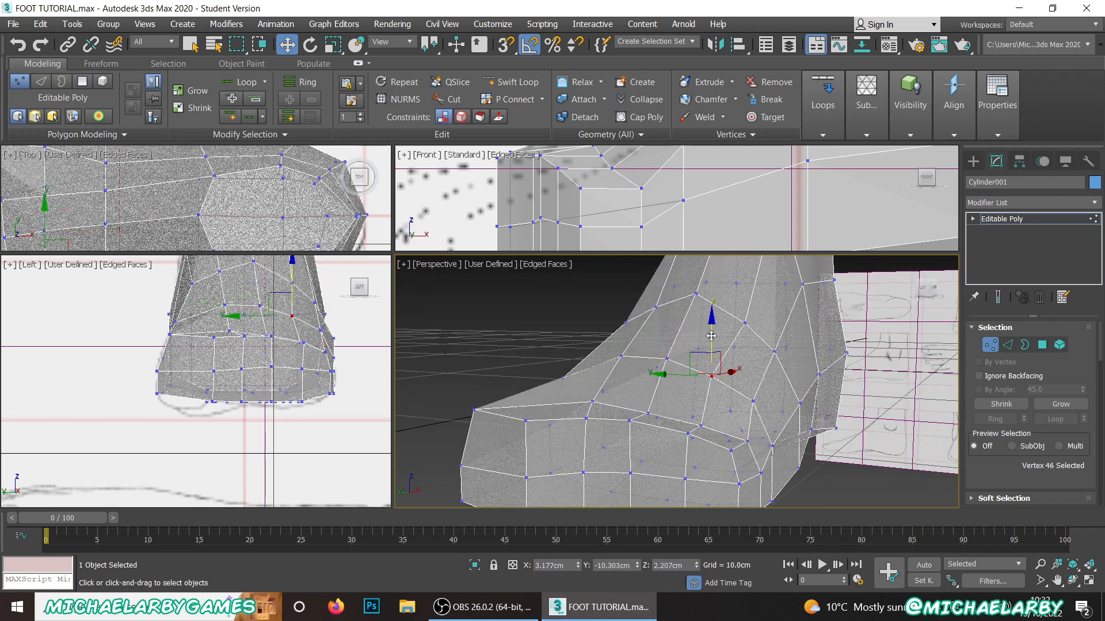
left_click(753, 401)
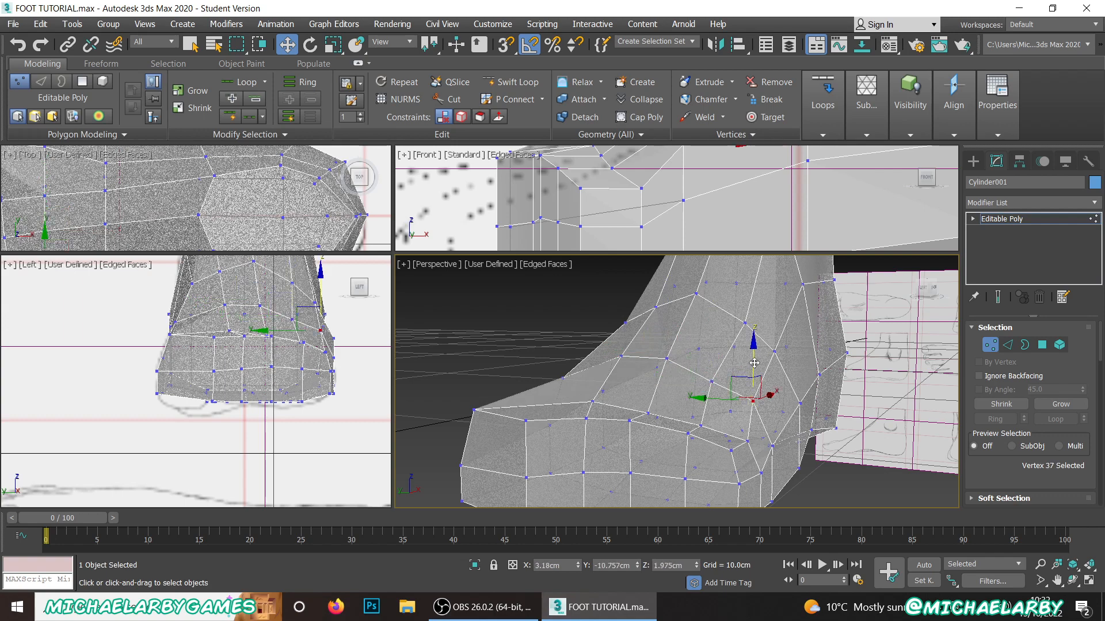
left_click_drag(754, 363, 754, 377)
left_click_drag(718, 413, 729, 415)
Step: Move the top vertex of the front +Y corner to about X 1.82 cm, Y -8.41 cm, Z 1.85 cm
scroll(686, 389, "down", 4)
middle_click_drag(685, 389, 718, 370, "alt")
scroll(576, 391, "up", 3)
middle_click_drag(550, 402, 552, 425, "alt")
left_click(559, 432)
left_click_drag(541, 411, 550, 416)
scroll(631, 353, "down", 3)
middle_click_drag(659, 405, 626, 376, "alt")
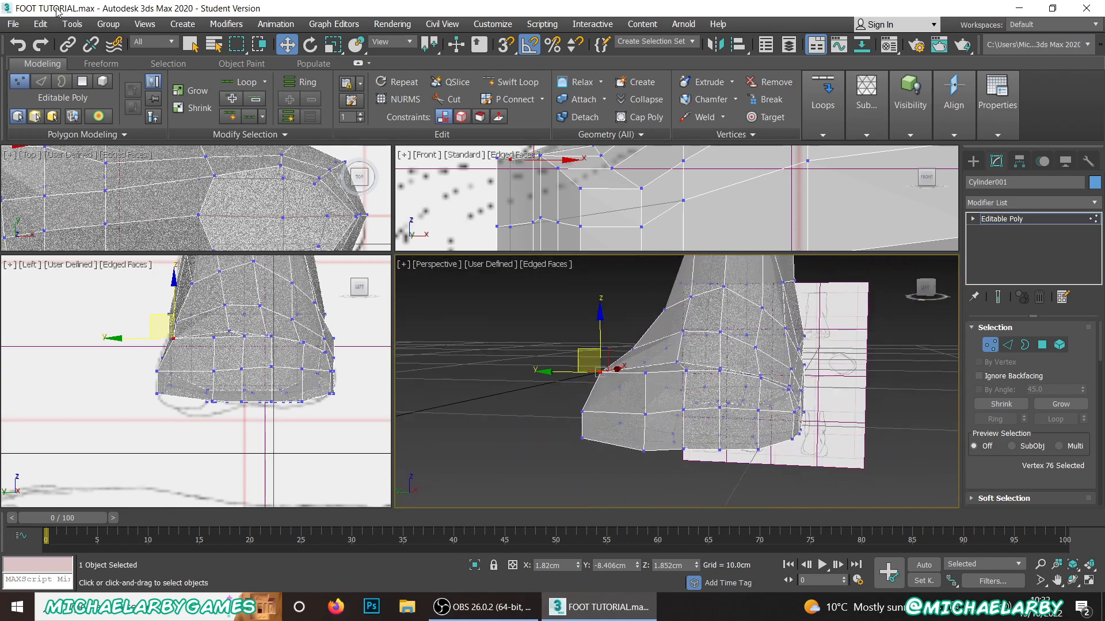
left_click(19, 25)
key("Escape")
Step: Inset the two stacked front polygons at the -Y corner, where the smallest toe starts, by 0.092 cm as a group
scroll(672, 409, "up", 3)
mouse_move(681, 389)
middle_mouse_down("alt")
mouse_move(690, 455)
mouse_move(685, 402)
mouse_move(668, 412)
mouse_move(680, 389)
middle_mouse_up("alt")
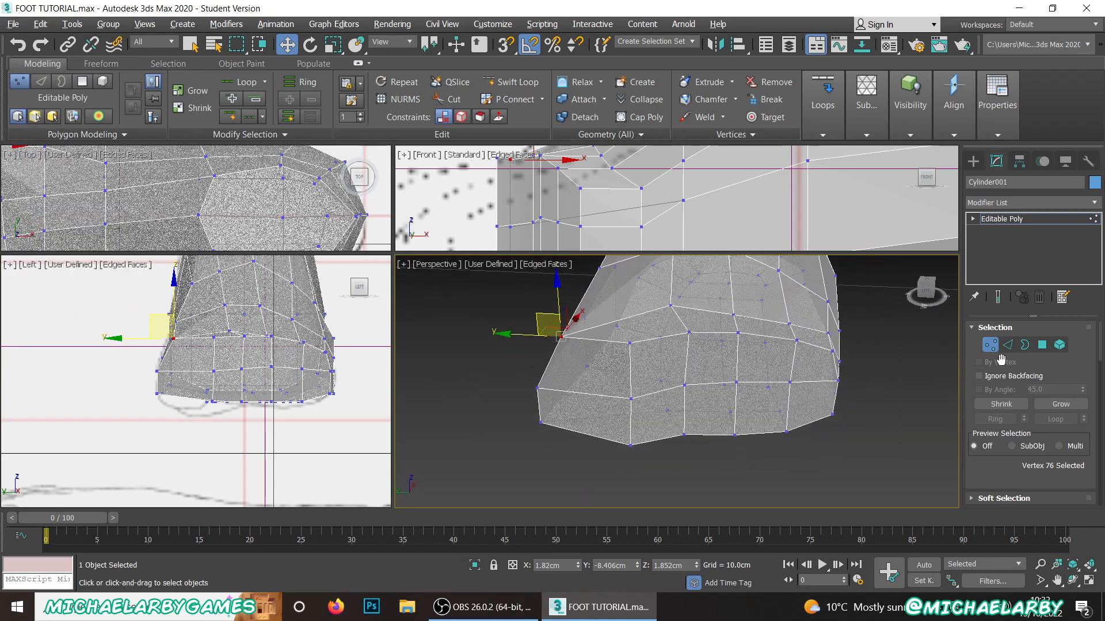
left_click(1042, 346)
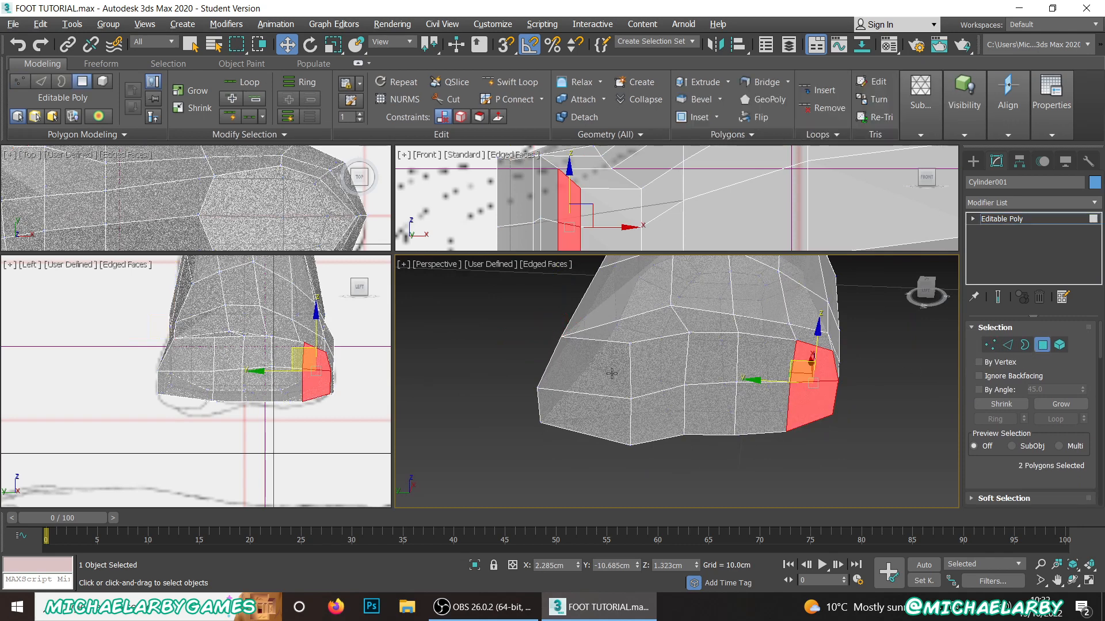
left_click(844, 447)
left_click(808, 373)
left_click(826, 399, "ctrl")
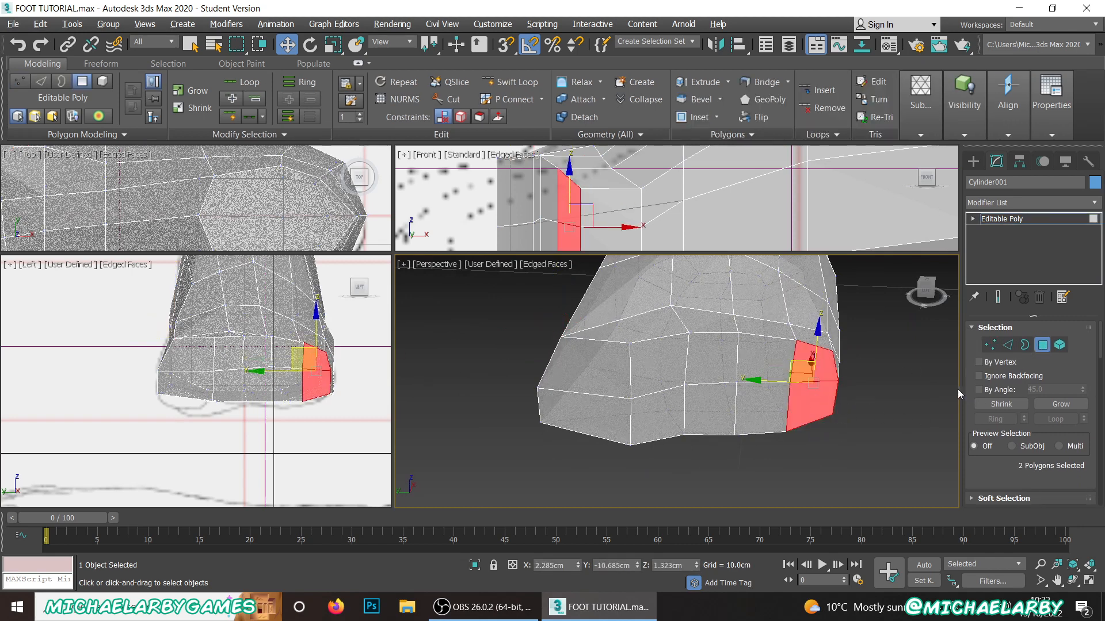
scroll(1036, 391, "down", 5)
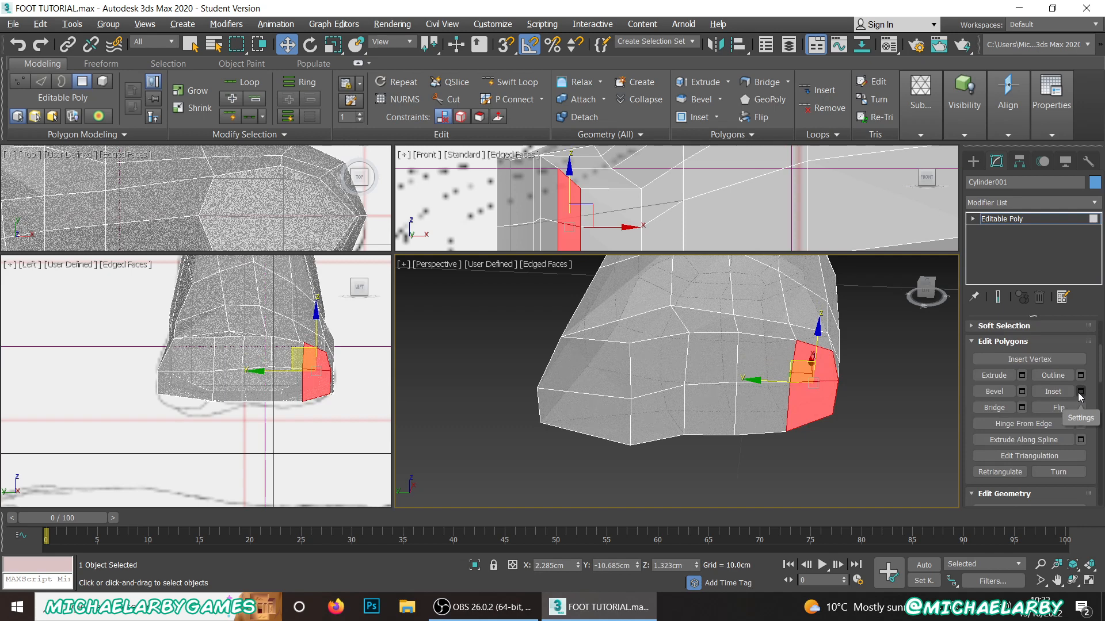
scroll(800, 401, "up", 3)
scroll(800, 401, "down", 2)
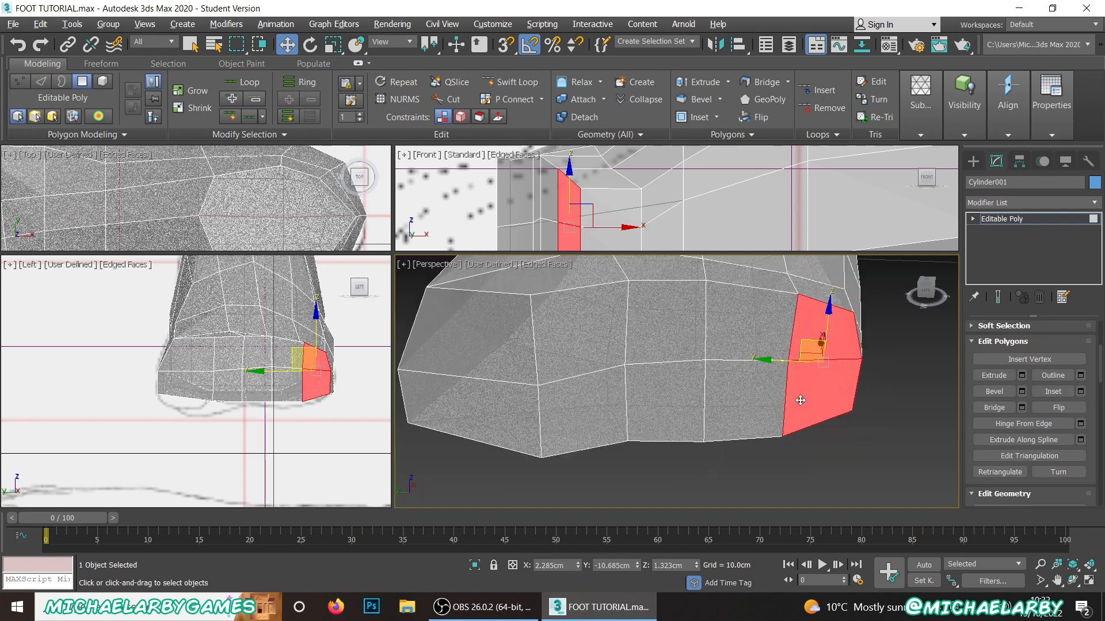
left_click(1080, 392)
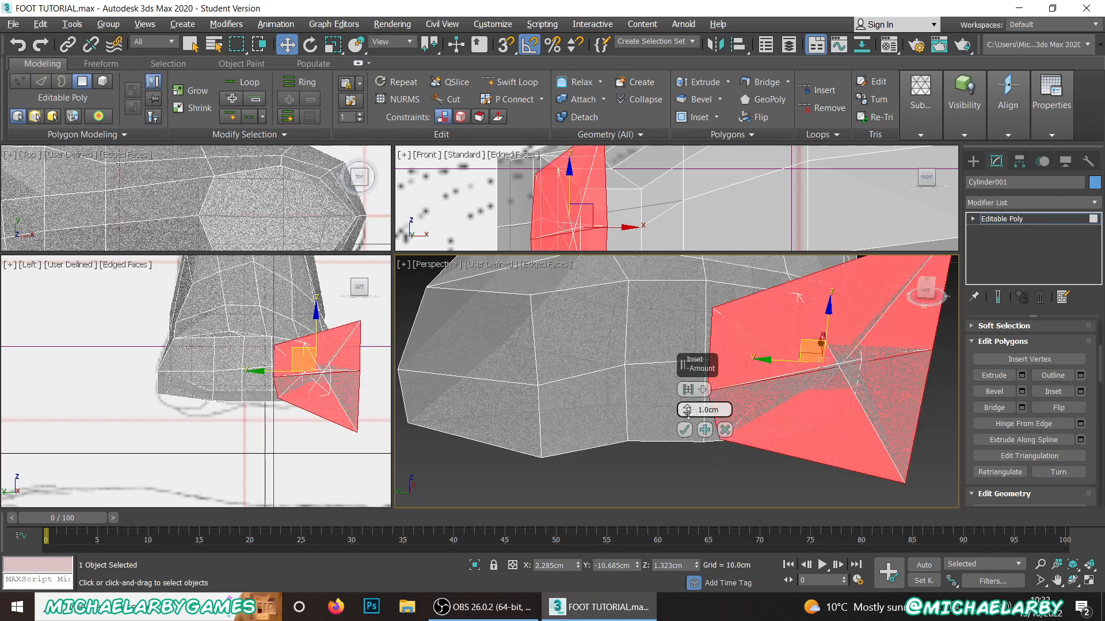
left_click_drag(687, 412, 687, 413)
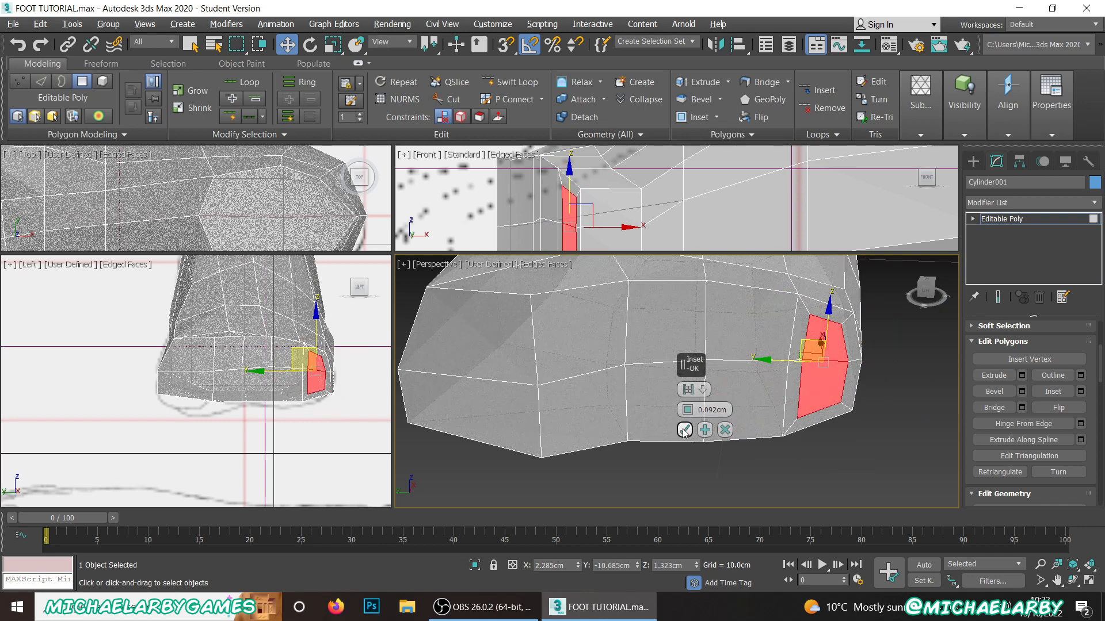
left_click(684, 432)
Step: Inset the next two polygon pairs of the toe end, for the fourth and middle toes, separately with the same amount
left_click(743, 322)
left_click(735, 385, "ctrl")
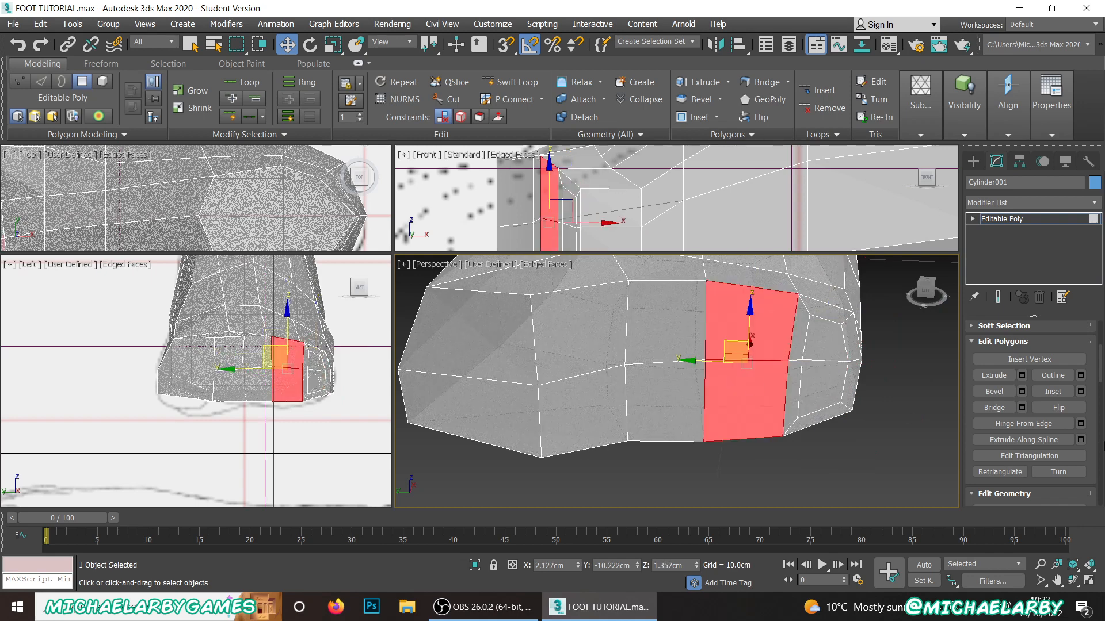
left_click(1082, 392)
left_click(684, 430)
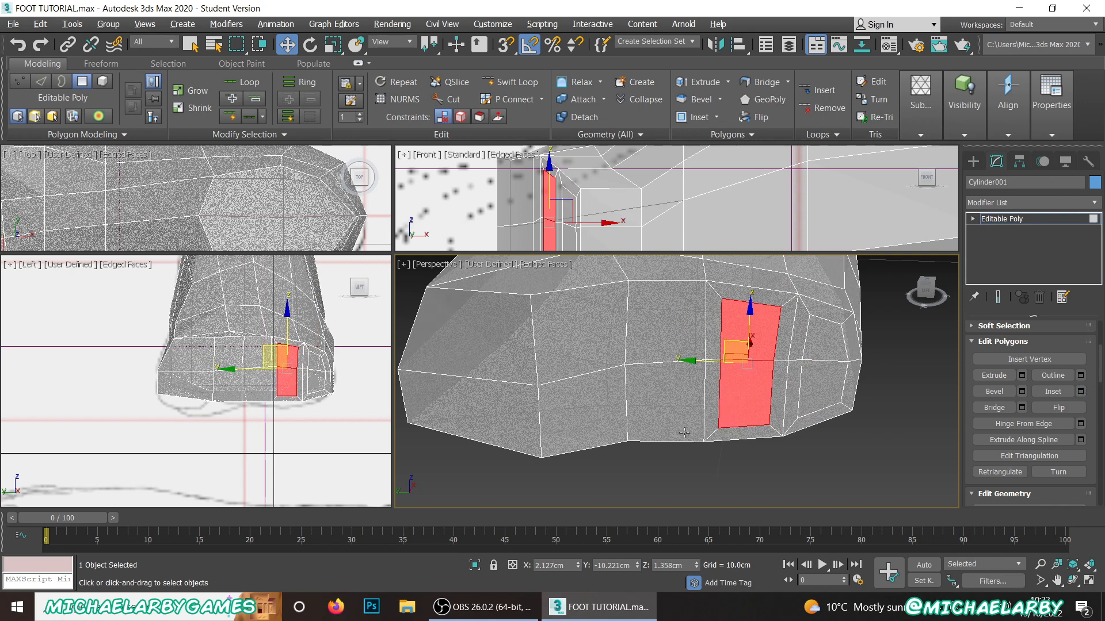
left_click(662, 344)
left_click(667, 389, "ctrl")
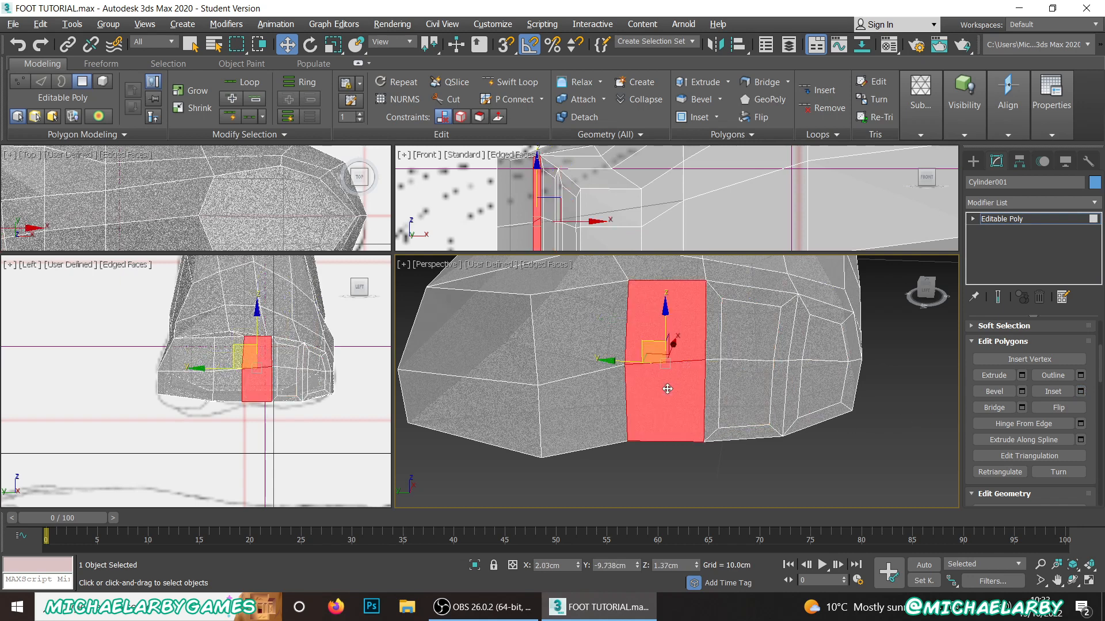
left_click(1080, 392)
left_click(685, 430)
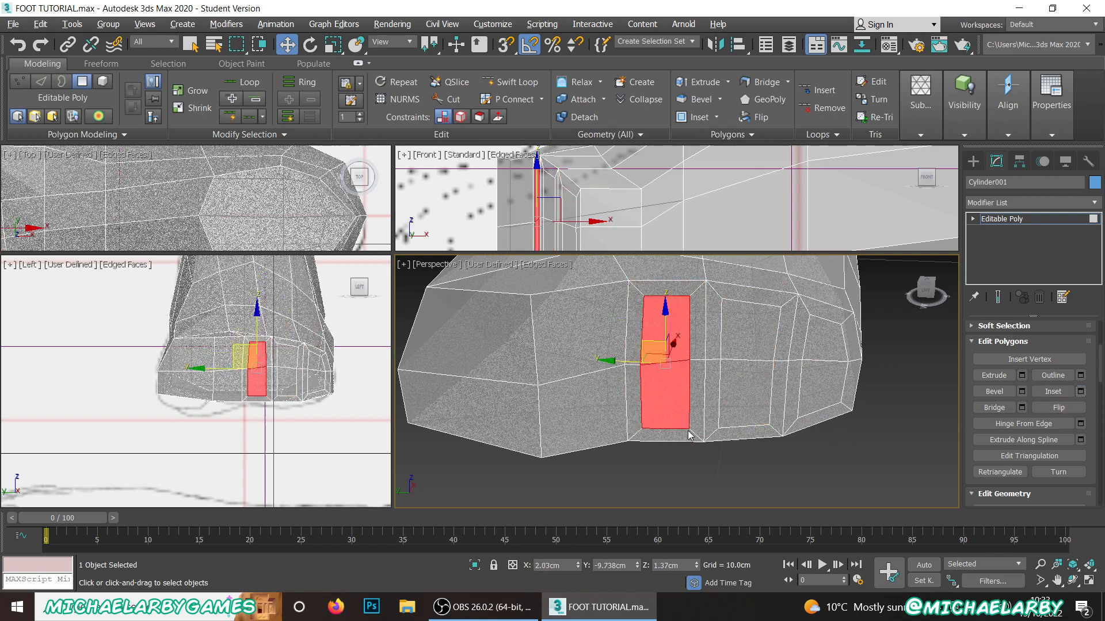
Step: Inset the second-toe and big-toe polygon pairs on the +Y side of the toe end separately by 0.092 cm
left_click(567, 340)
left_click(585, 407, "ctrl")
left_click(1080, 392)
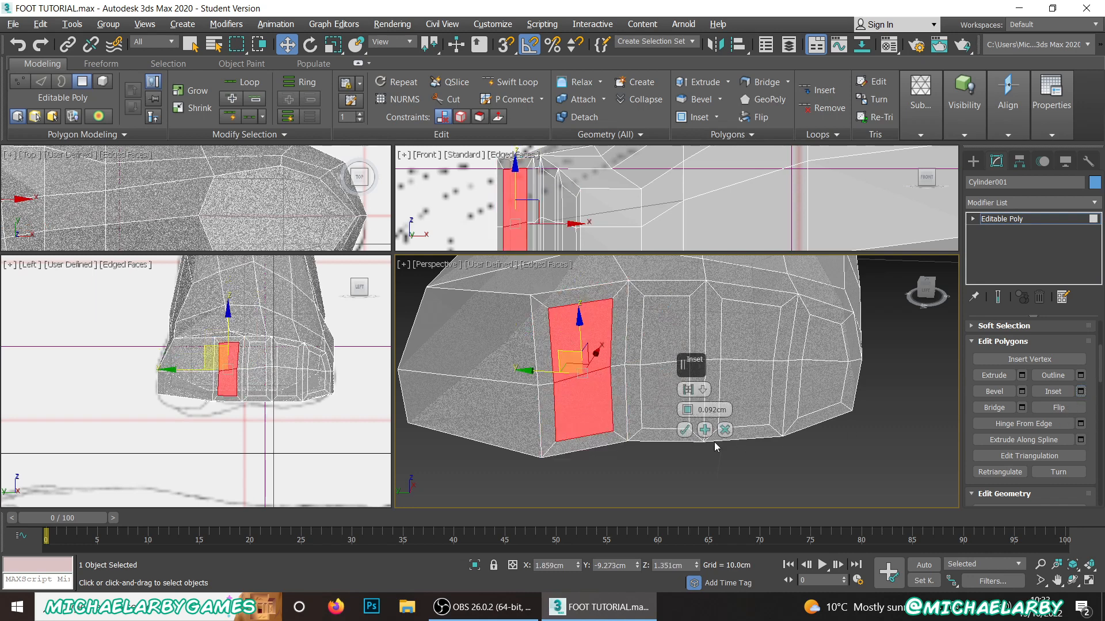
left_click(685, 430)
left_click(496, 362)
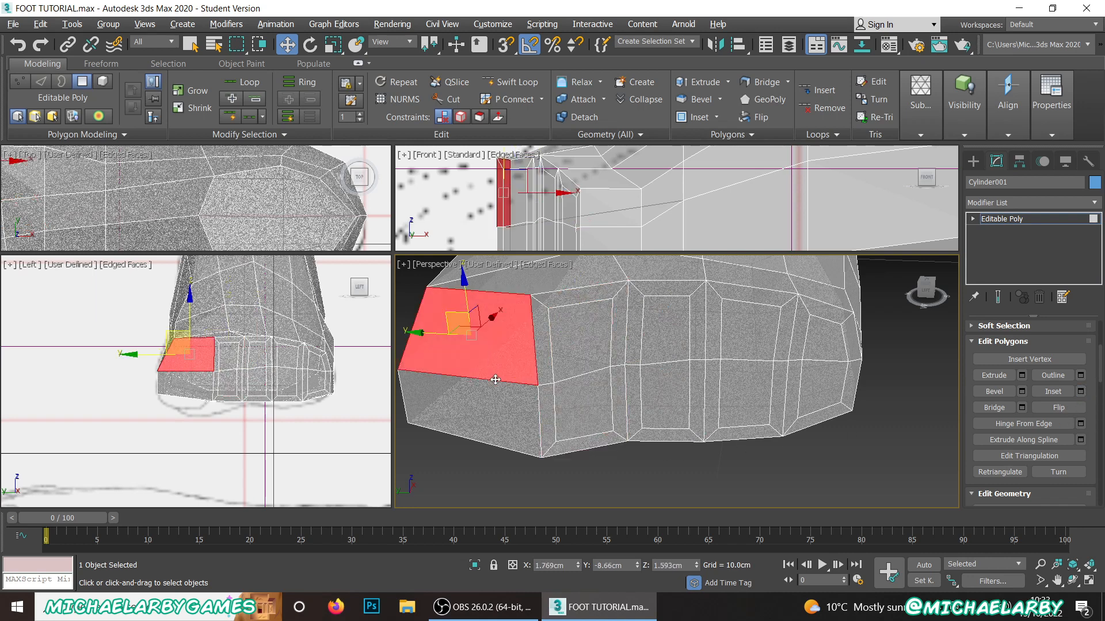
left_click(491, 401, "ctrl")
left_click(1080, 393)
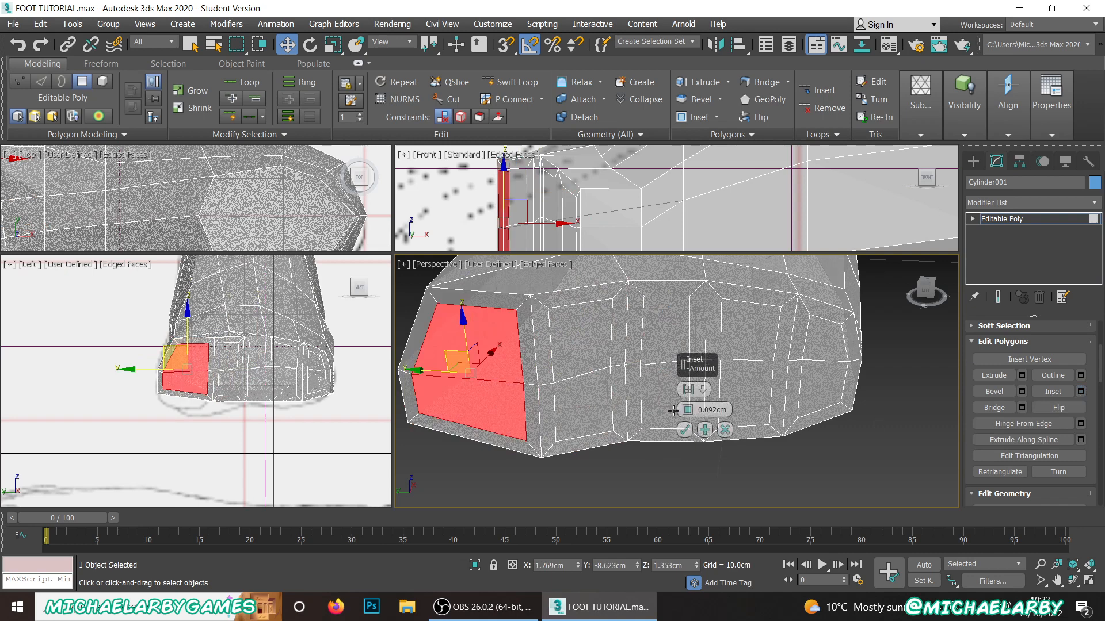
left_click(683, 431)
Step: Select all ten inset polygons across the five toe faces together
left_click(601, 407, "ctrl")
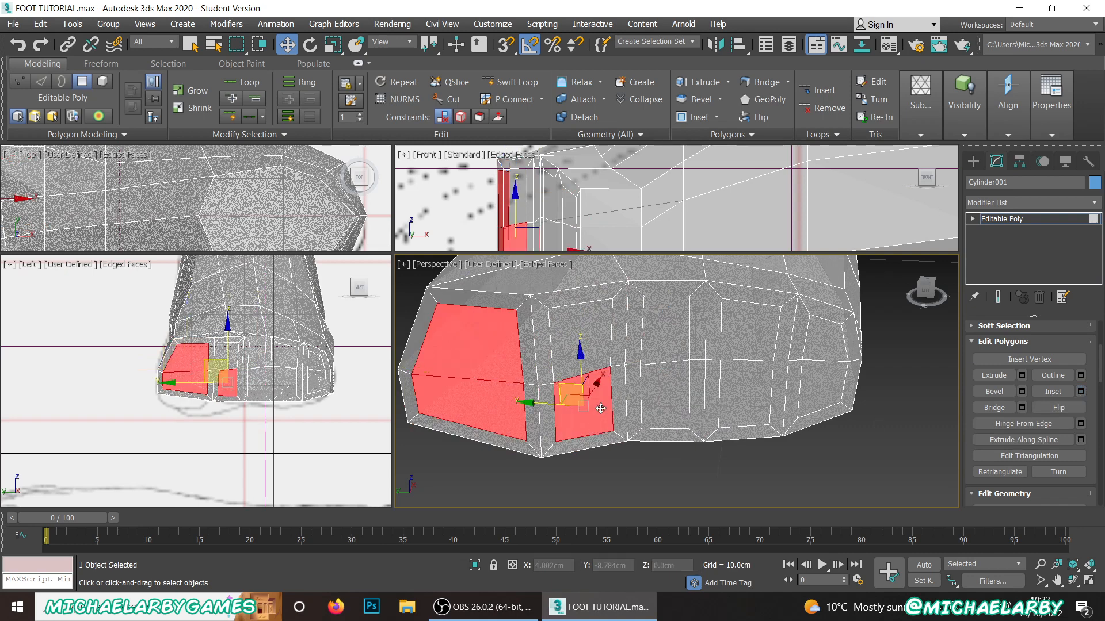
left_click(593, 343, "ctrl")
left_click(659, 342, "ctrl")
left_click(663, 408, "ctrl")
left_click(751, 394, "ctrl")
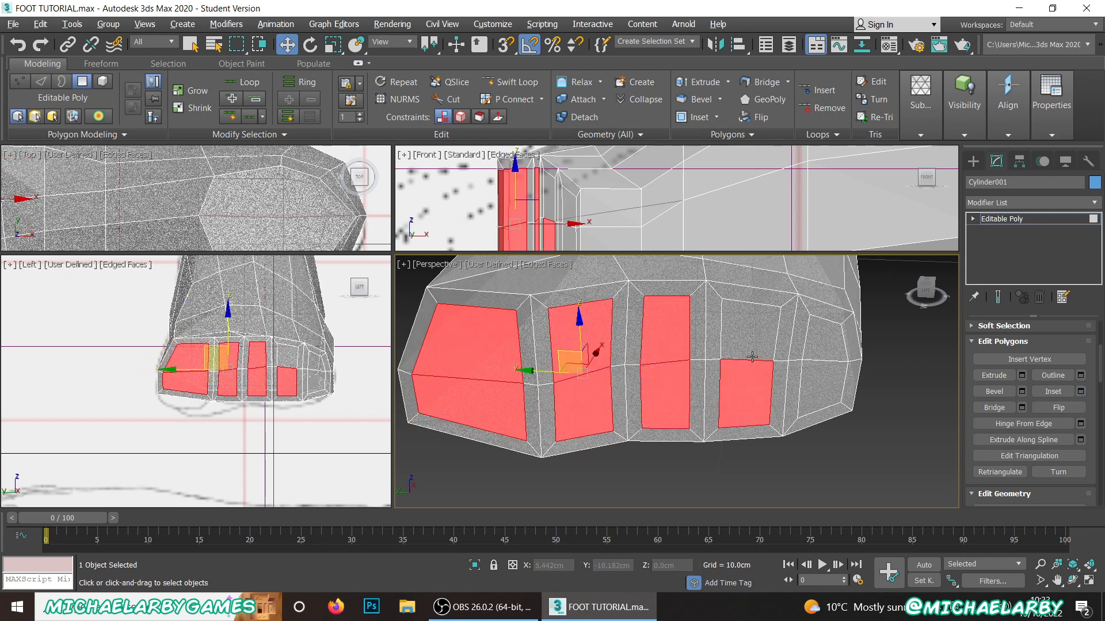
left_click(751, 339, "ctrl")
left_click(821, 347, "ctrl")
left_click(829, 390, "ctrl")
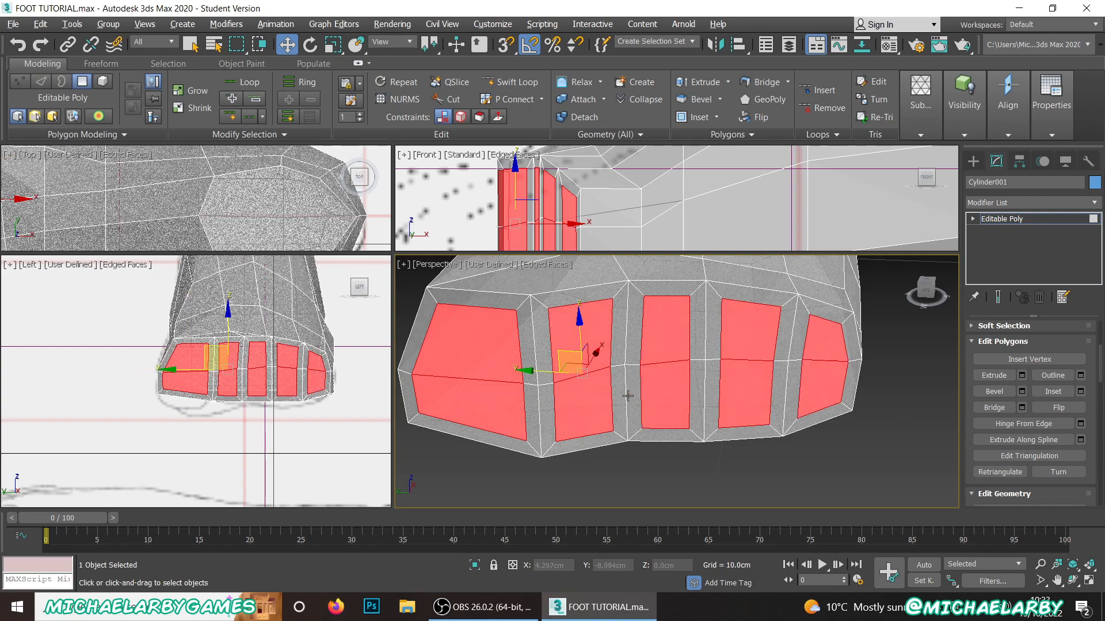
Step: Examine the toe faces from above and compare them with the toe outlines in the top reference
middle_click_drag(628, 396, 615, 397, "alt")
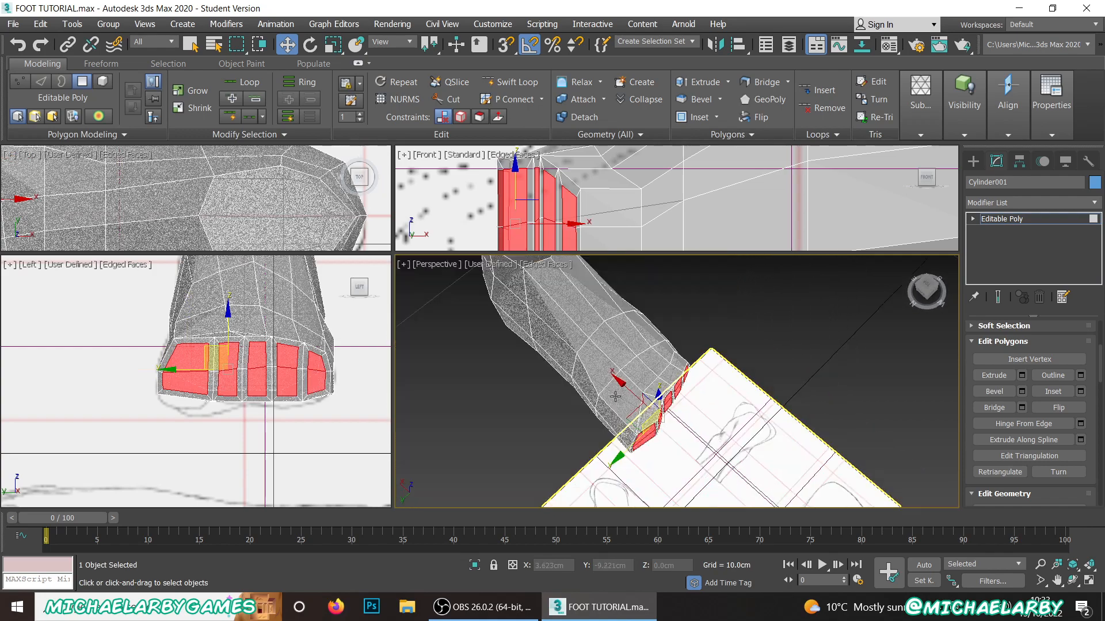
scroll(633, 402, "up", 3)
left_click_drag(656, 406, 657, 408)
scroll(237, 225, "down", 5)
scroll(237, 225, "up", 6)
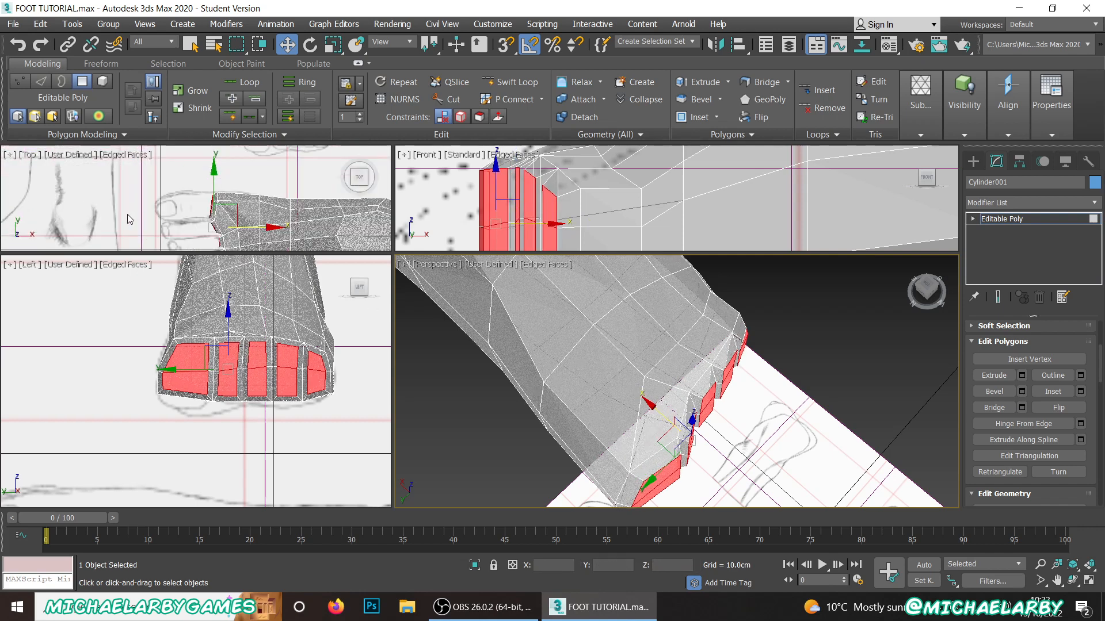
scroll(219, 199, "down", 2)
scroll(245, 177, "up", 2)
middle_click_drag(245, 177, 246, 137)
scroll(246, 210, "down", 3)
scroll(252, 231, "up", 1)
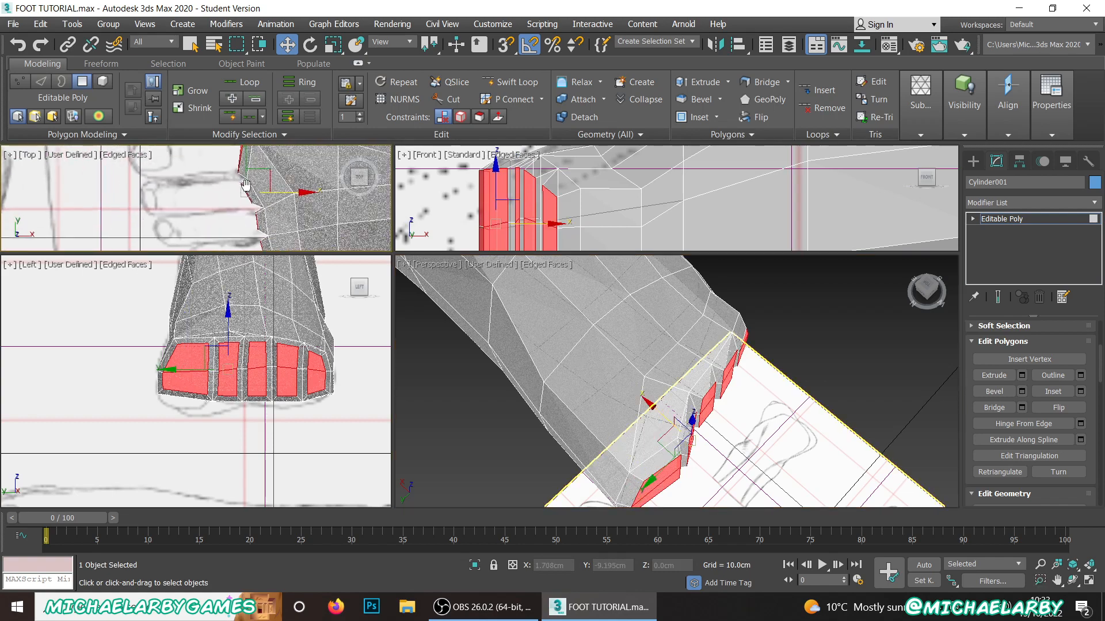
middle_click_drag(254, 242, 255, 177)
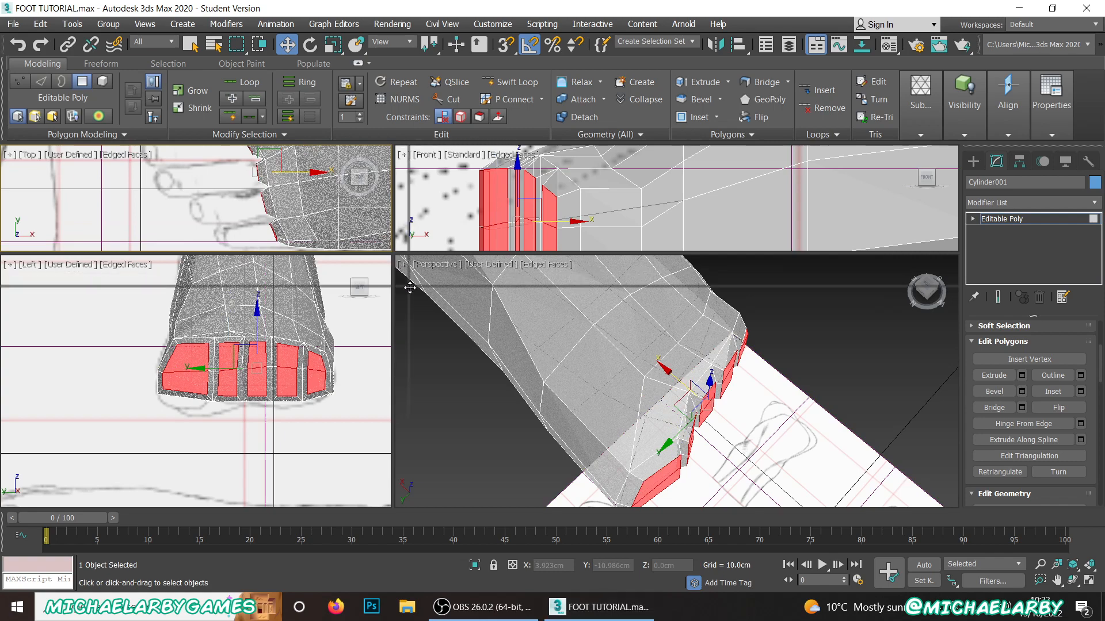
Step: Enlarge the Top viewport and shift the three fourth-toe face vertices near Y -10.38 cm toward -Y to fit the reference
left_click_drag(392, 254, 446, 347)
middle_click_drag(296, 240, 299, 282)
scroll(300, 282, "up", 3)
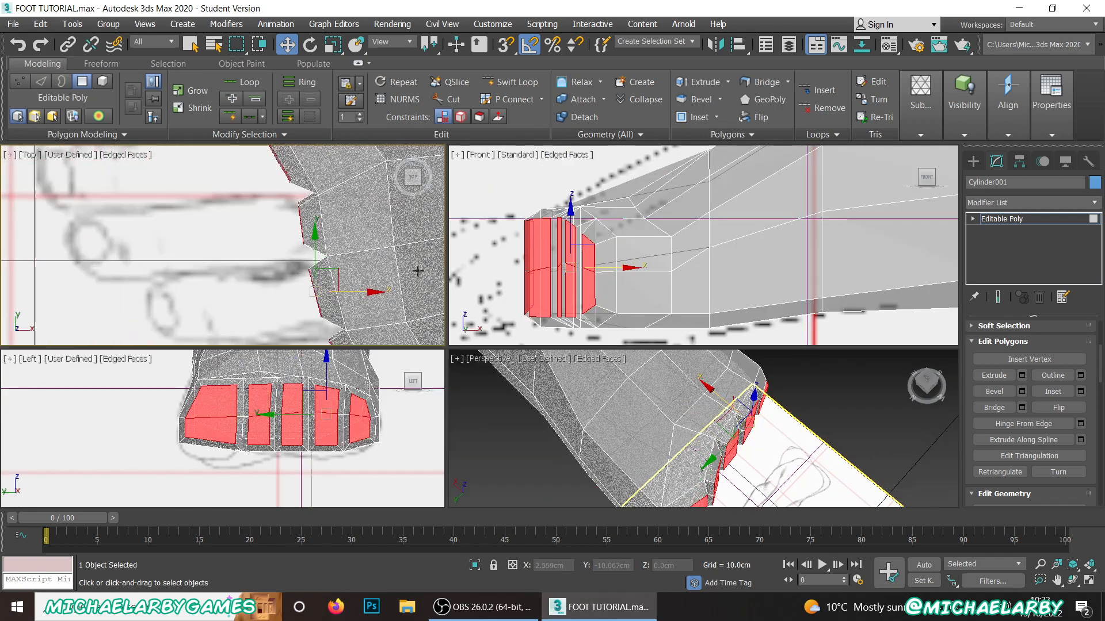
scroll(997, 368, "up", 5)
left_click(990, 345)
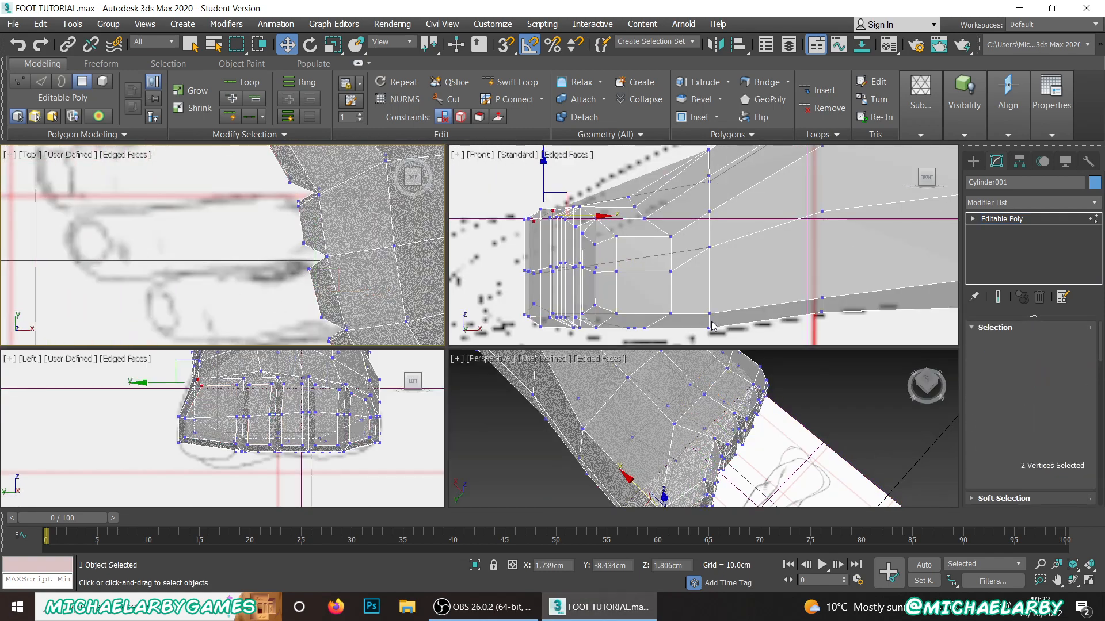
middle_click_drag(291, 219, 290, 236)
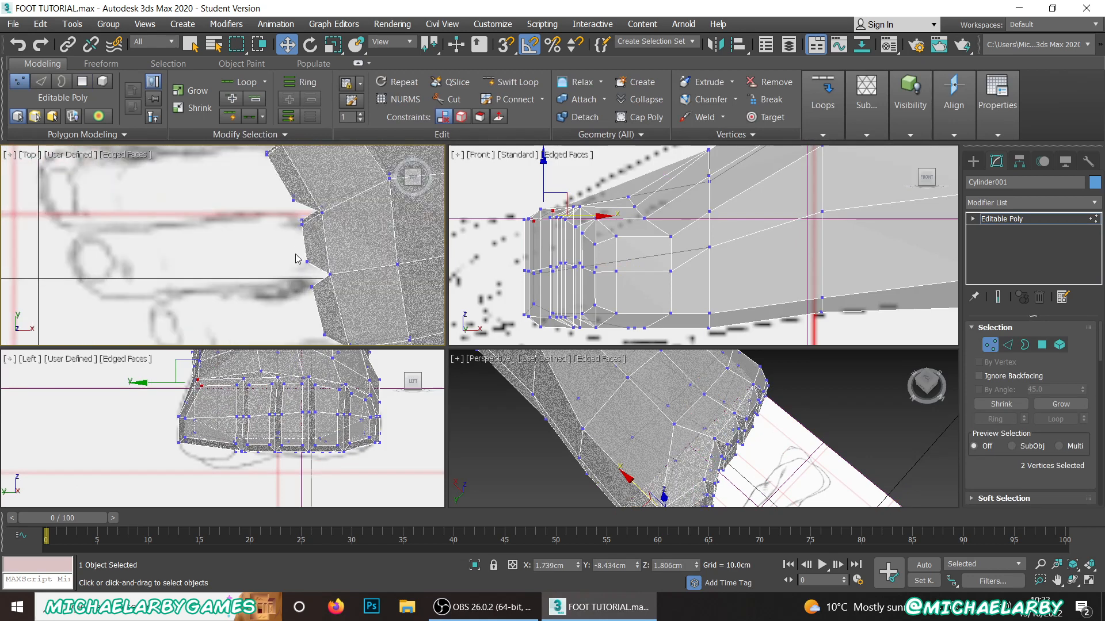
scroll(300, 270, "up", 2)
left_click_drag(293, 233, 344, 262)
scroll(296, 217, "down", 4)
scroll(306, 291, "up", 4)
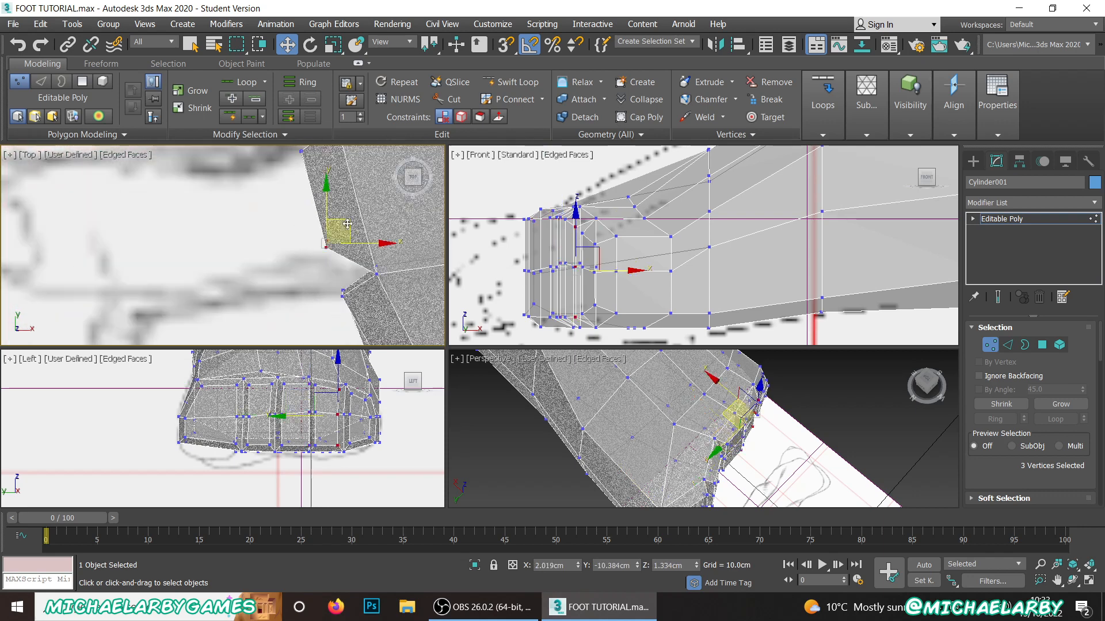
left_click_drag(348, 224, 348, 270)
Step: Fit the smallest toe face's outer vertices near Y -10.81 cm and the neighbouring toe-face edges to the reference outlines
scroll(309, 229, "down", 5)
scroll(319, 254, "up", 5)
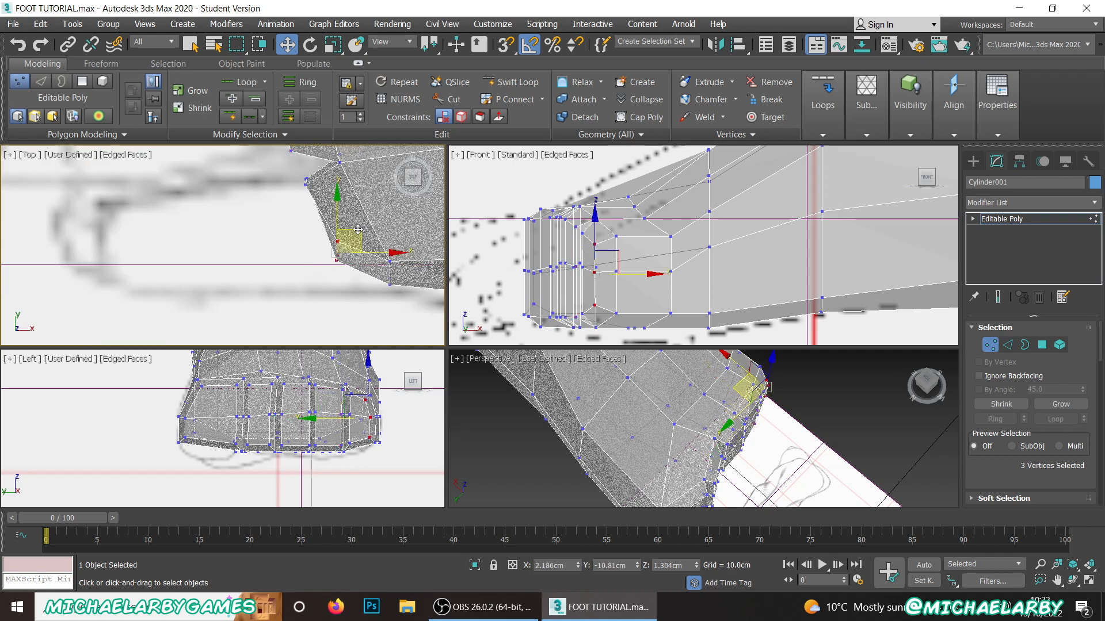
left_click_drag(358, 230, 316, 251)
scroll(306, 255, "down", 4)
scroll(306, 262, "down", 3)
scroll(296, 199, "up", 7)
left_click_drag(327, 212, 317, 231)
Step: Move the three vertices on the +Y edge of the second-toe face to about X 1.66 cm, Y -9.11 cm
scroll(298, 233, "down", 2)
scroll(282, 188, "up", 4)
left_click_drag(272, 202, 305, 177)
scroll(325, 303, "down", 3)
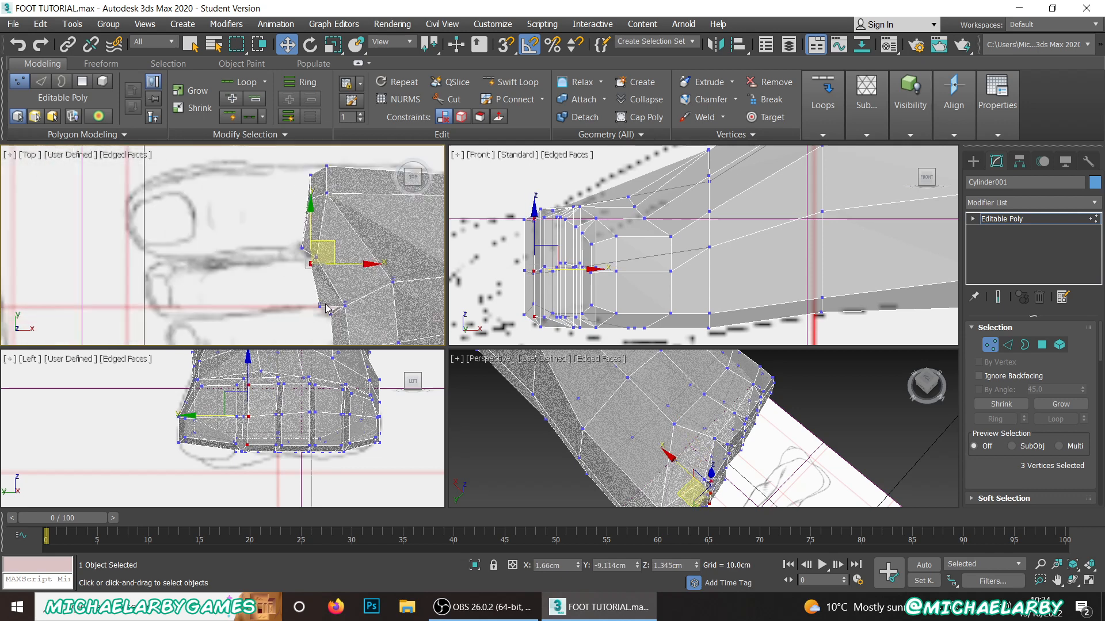
Step: Move the three outer-edge vertices of the big-toe face to about X 1.62 cm, Y -8.25 cm and enlarge the Perspective viewport
scroll(307, 214, "up", 2)
scroll(309, 217, "down", 2)
scroll(303, 185, "up", 2)
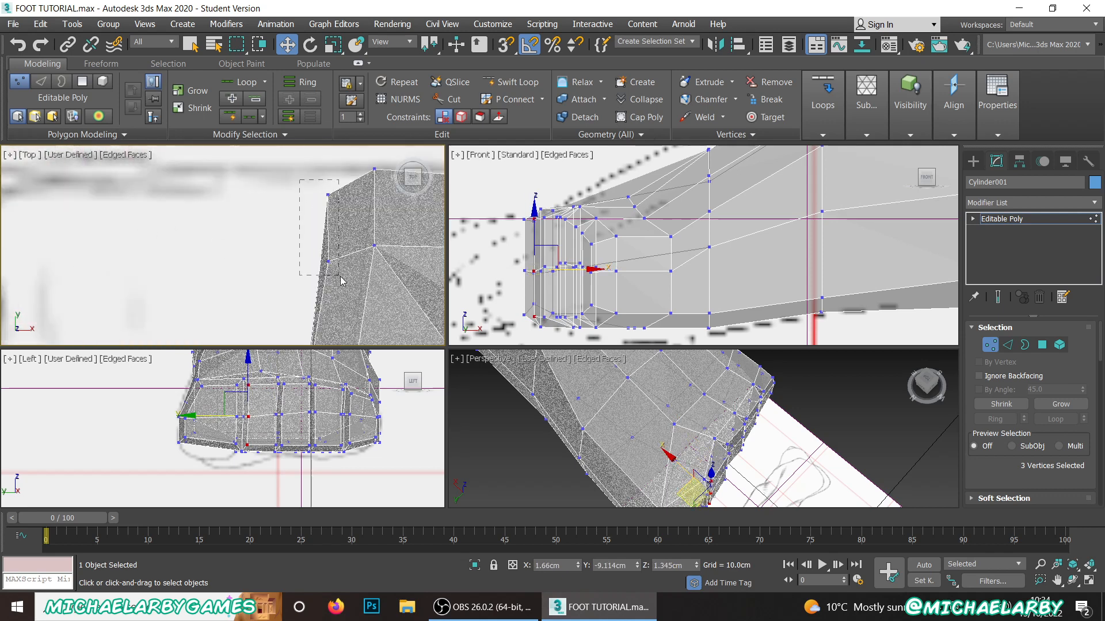
left_click_drag(340, 276, 340, 276)
left_click_drag(349, 196, 337, 180)
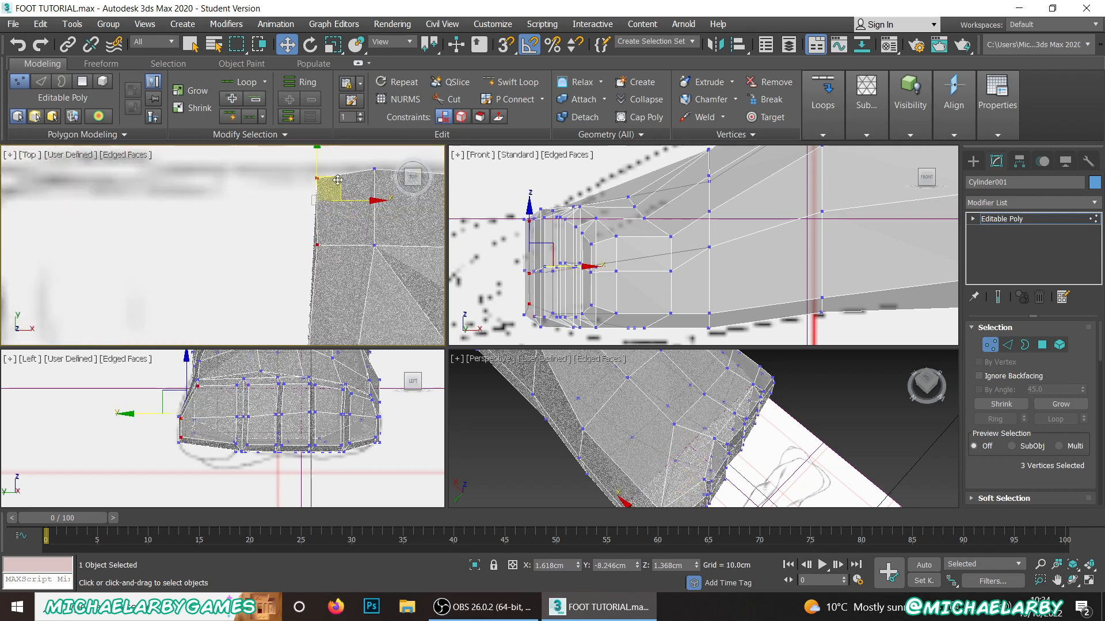
left_click_drag(446, 348, 332, 211)
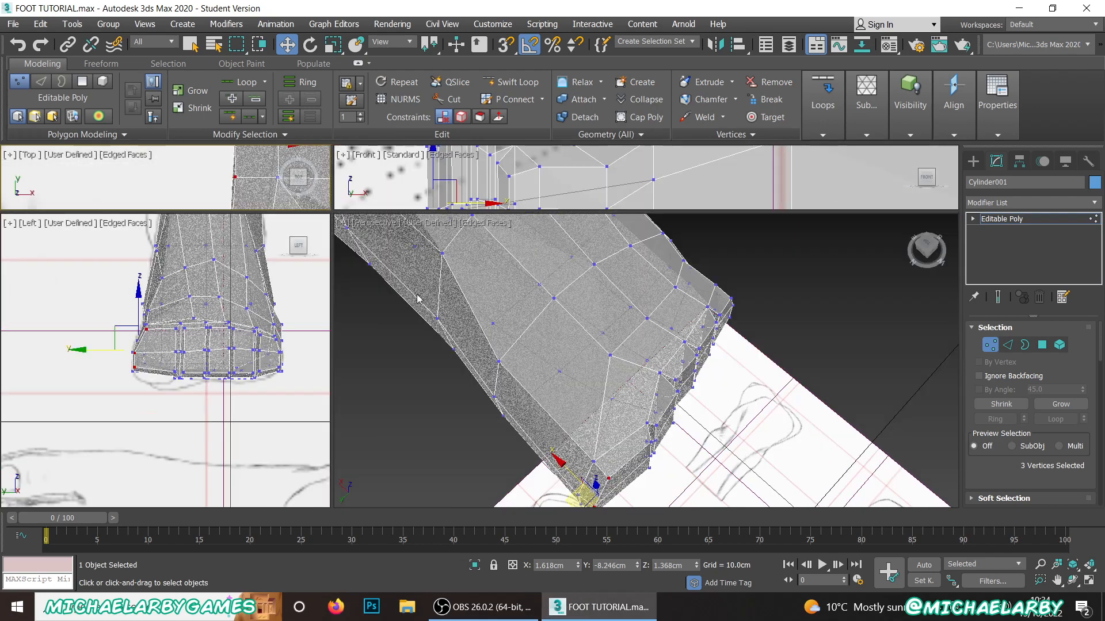
Step: Pull the big-toe face's two upper corner vertices inward and its outer middle vertex in to about Y -8.21 cm
scroll(510, 362, "down", 2)
middle_click_drag(601, 418, 547, 315, "alt")
scroll(600, 417, "up", 4)
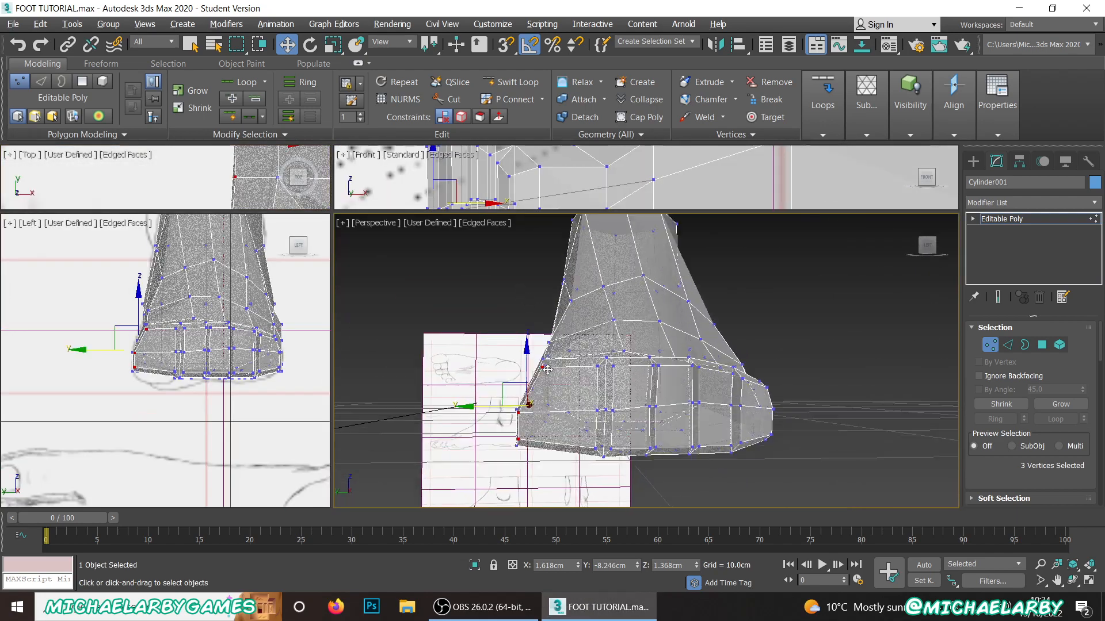
left_click(633, 341)
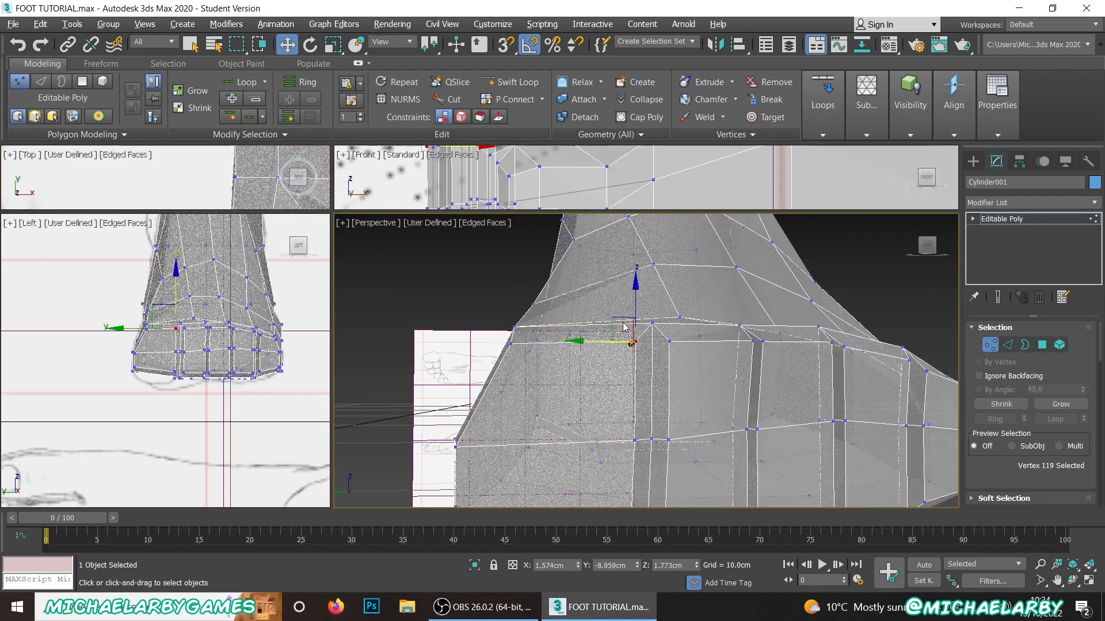
left_click(524, 353)
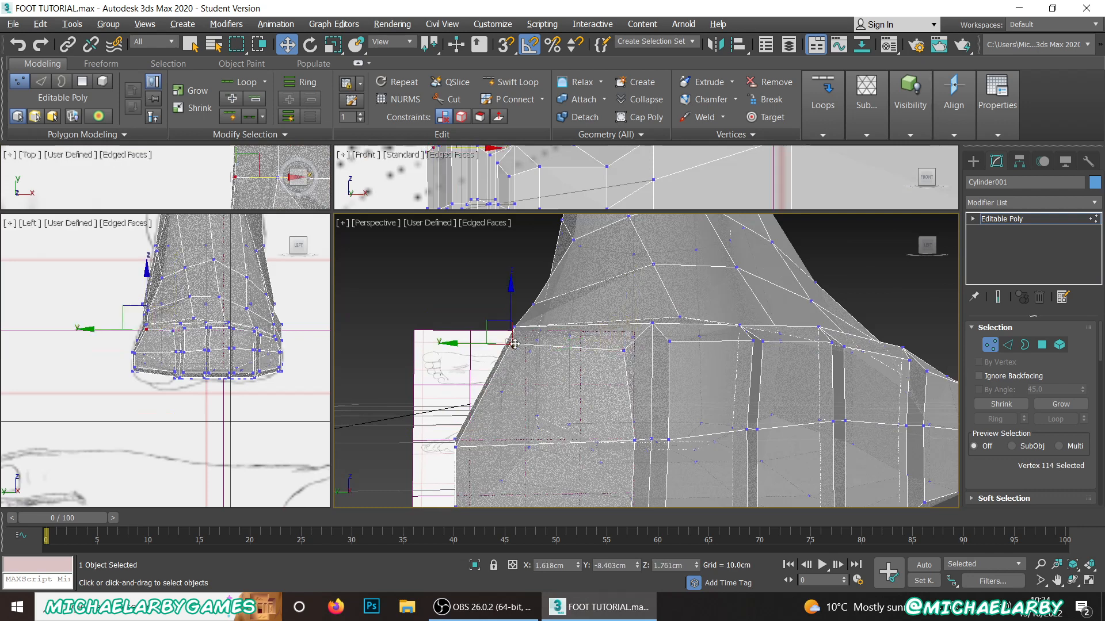
left_click(458, 445)
left_click_drag(418, 449, 428, 451)
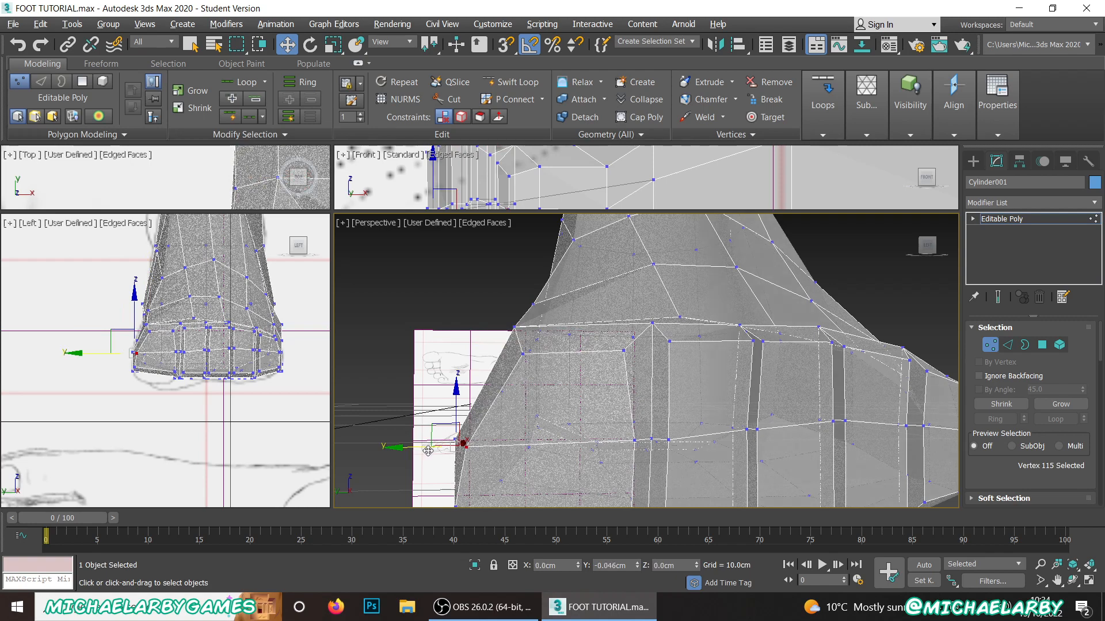
Step: Raise the big-toe face's lower corners inward, the outer to about Y -8.29, Z 1.08 cm and the inner to Y -8.88, Z 1.03 cm
scroll(469, 351, "down", 5)
scroll(467, 423, "up", 3)
scroll(466, 423, "down", 2)
middle_click_drag(494, 287, 514, 330)
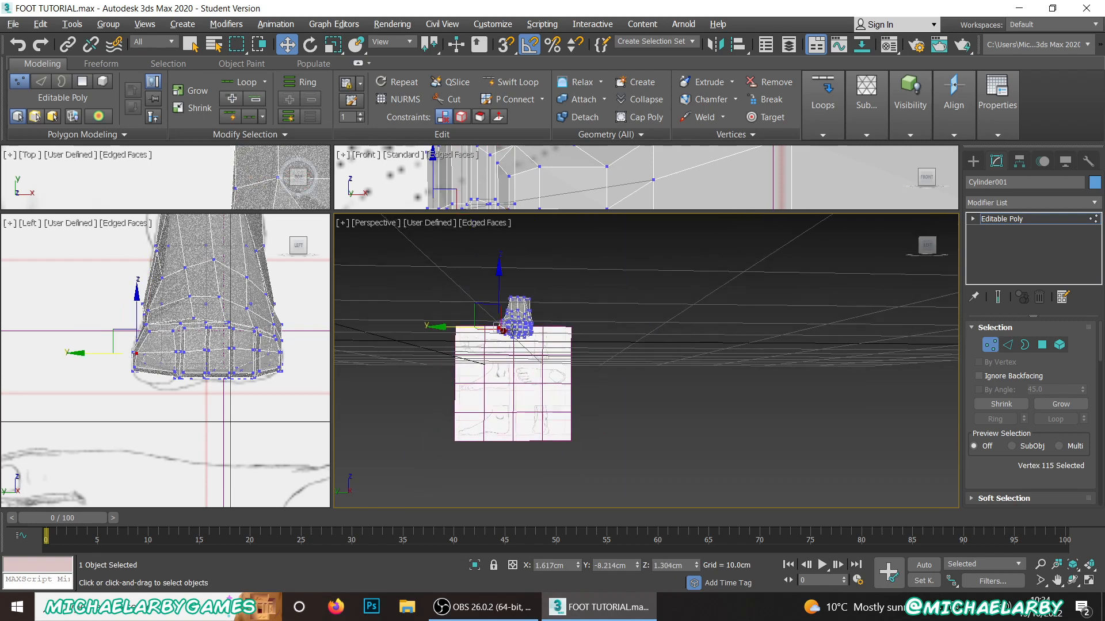
scroll(512, 330, "up", 10)
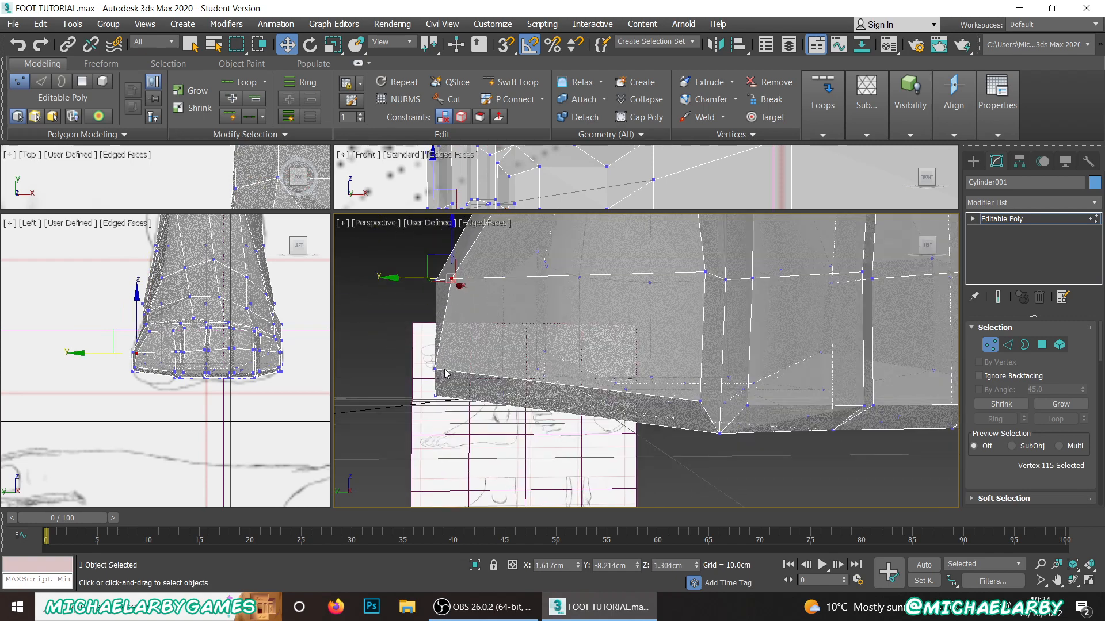
left_click(436, 370)
left_click_drag(422, 343, 473, 332)
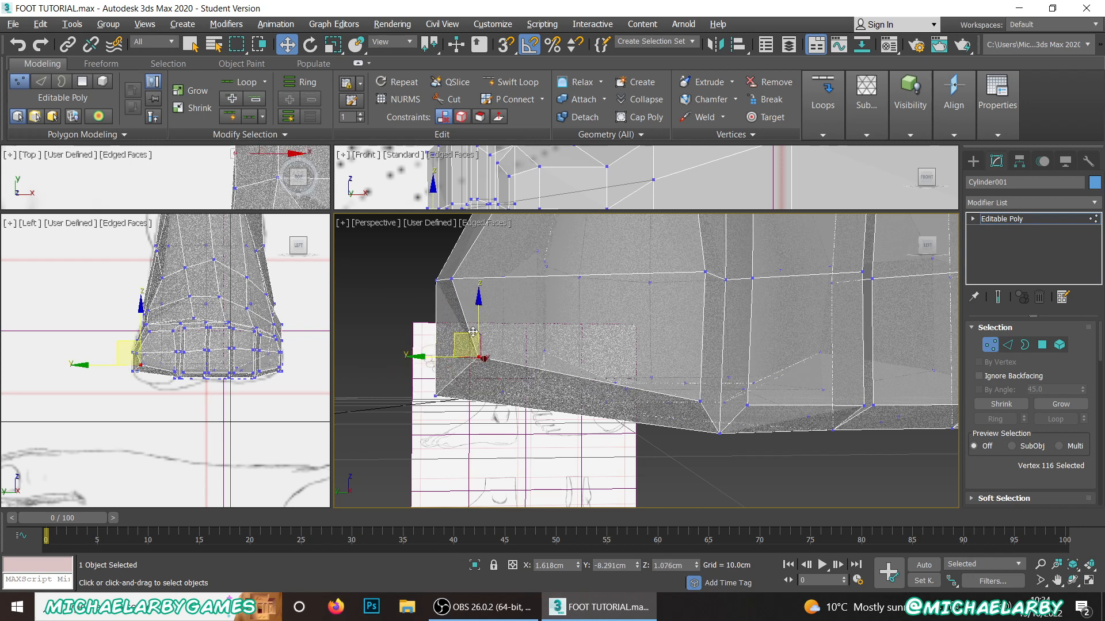
left_click(702, 401)
left_click_drag(683, 381, 679, 376)
left_click(700, 401)
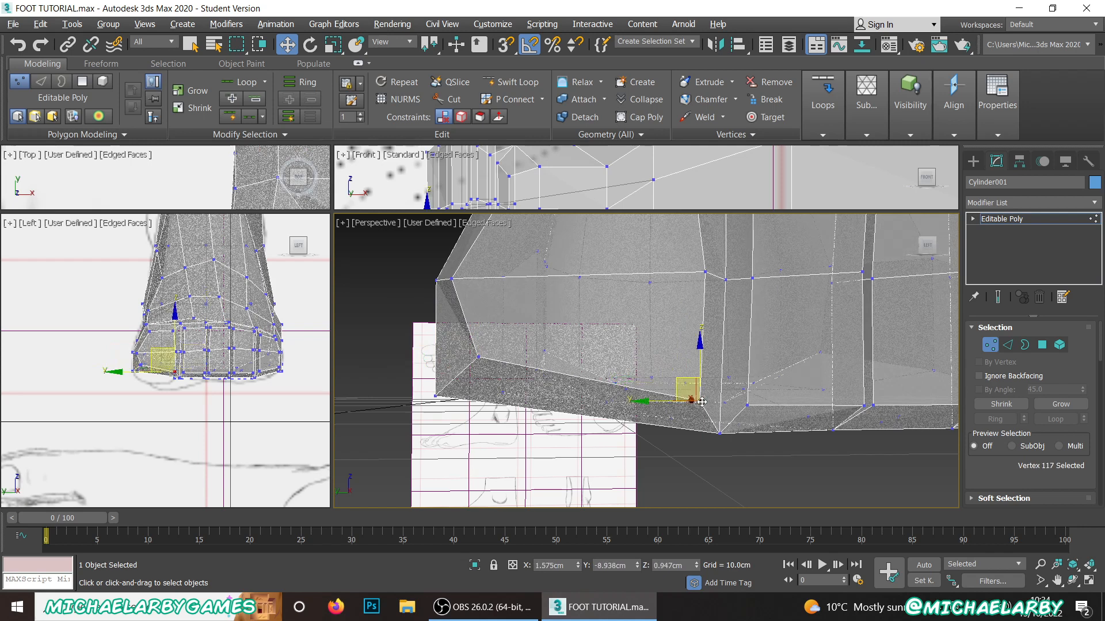
left_click_drag(669, 358, 661, 346)
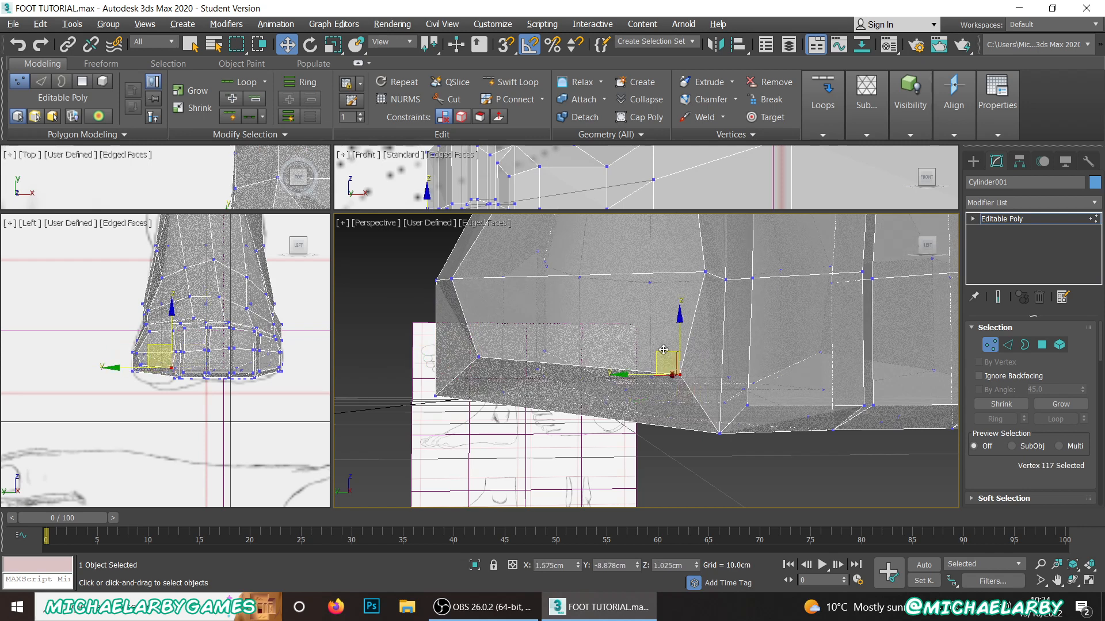
Step: Turn off the see-through display and pull the second-toe face's two upper corner vertices inward and down to narrow its top
key("alt+x")
scroll(730, 365, "down", 3)
scroll(729, 365, "up", 3)
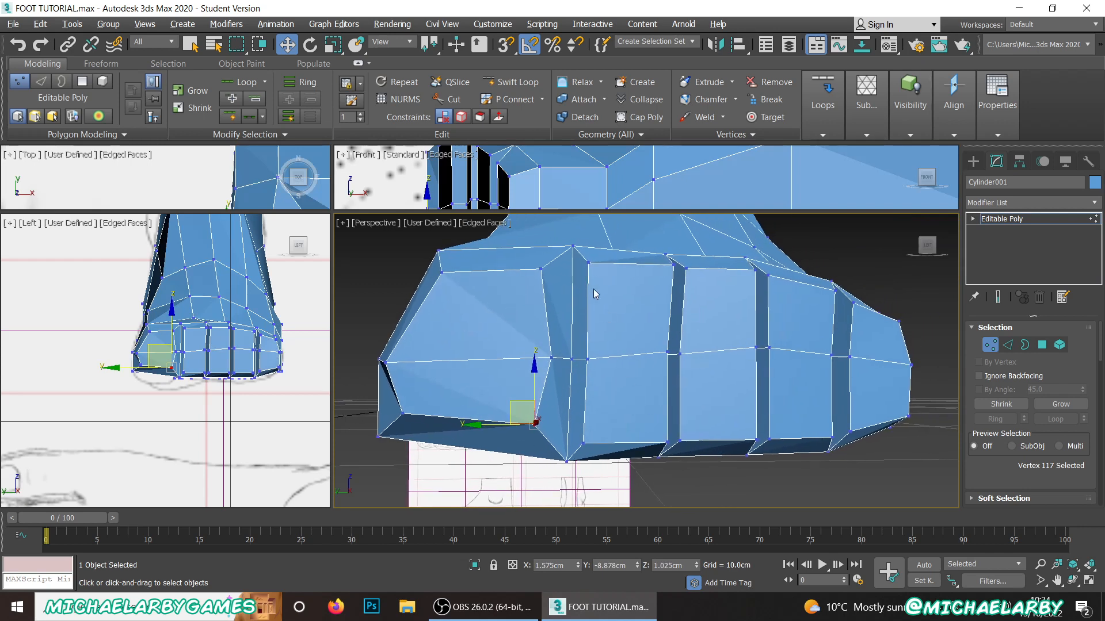
scroll(582, 279, "up", 3)
left_click(589, 256)
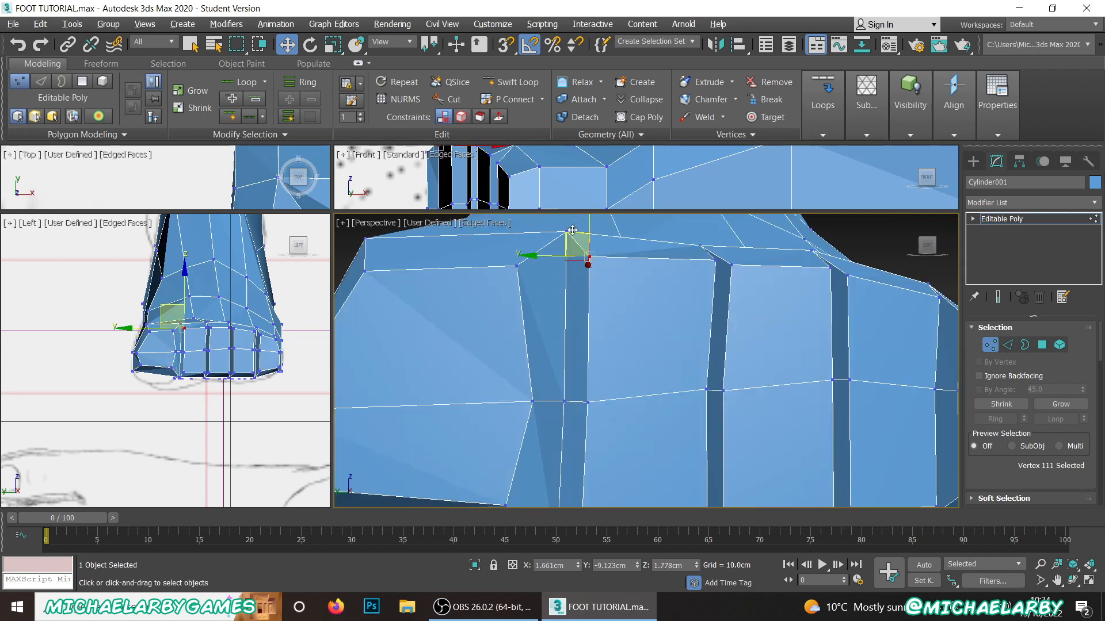
left_click_drag(575, 235, 599, 250)
left_click(716, 261)
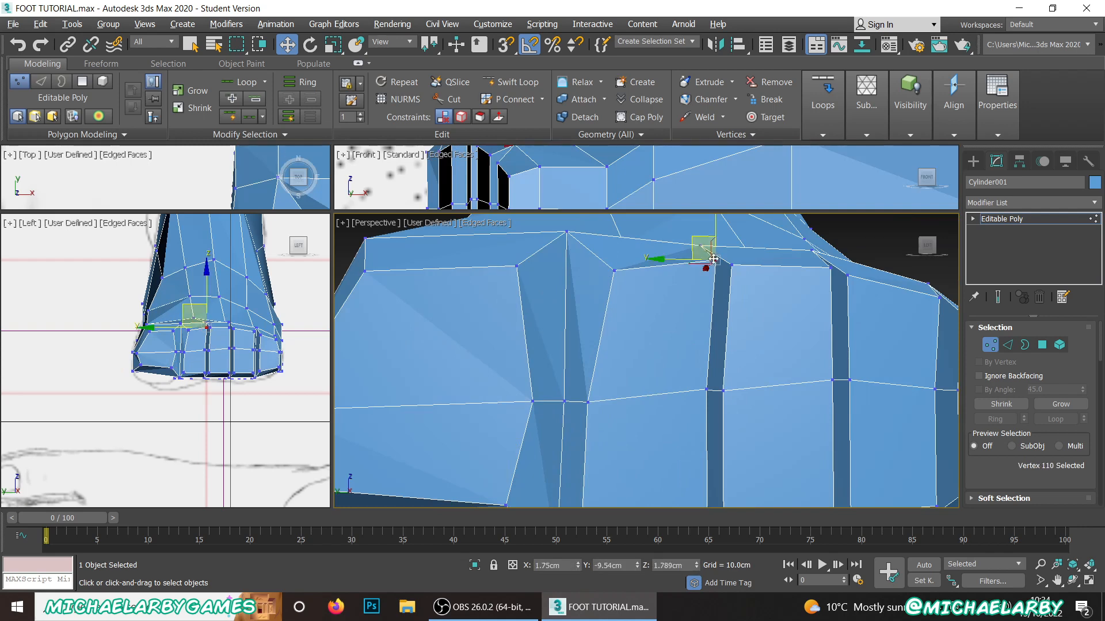
left_click_drag(697, 238, 670, 247)
Step: Pull the second-toe face's two lower corner vertices up and inward, the big-toe-side one to about Y -9.15 cm, Z 0.97 cm
scroll(660, 258, "down", 3)
scroll(666, 318, "up", 3)
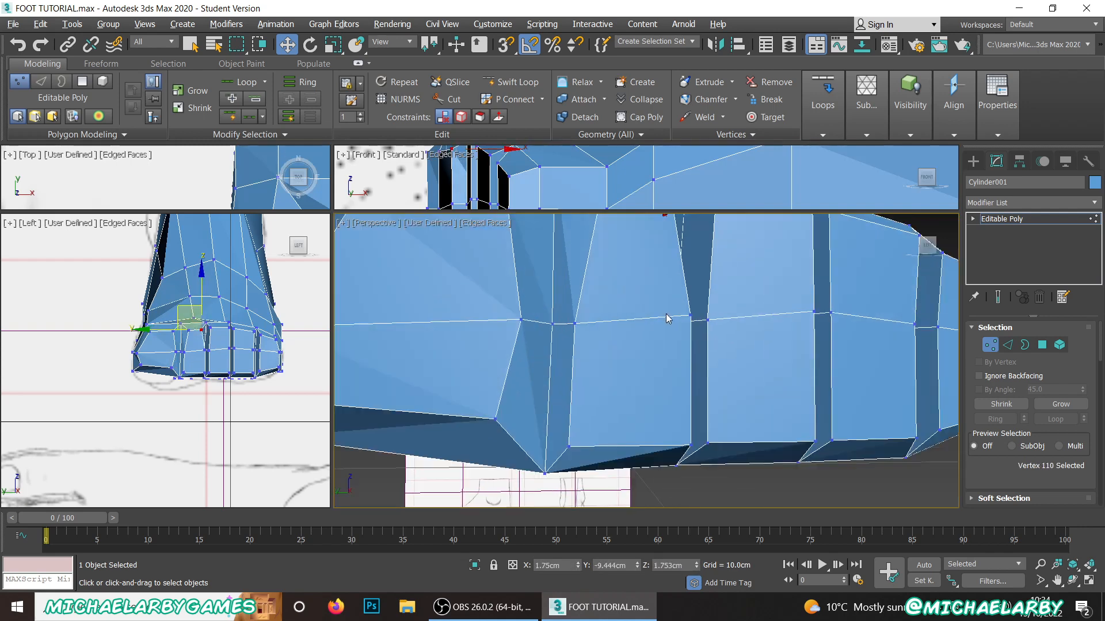
left_click(690, 443)
left_click_drag(677, 422, 654, 414)
left_click(569, 446)
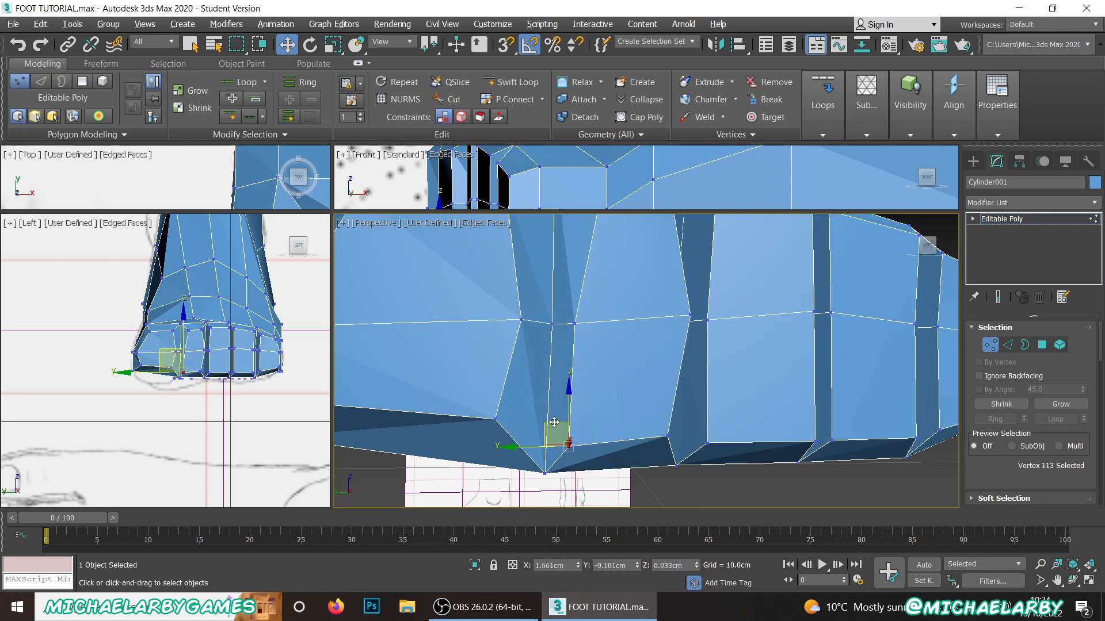
left_click_drag(558, 422, 572, 409)
Step: Pull the third-toe face's two upper corner vertices inward and down to taper its top edge
middle_click_drag(689, 373, 587, 429)
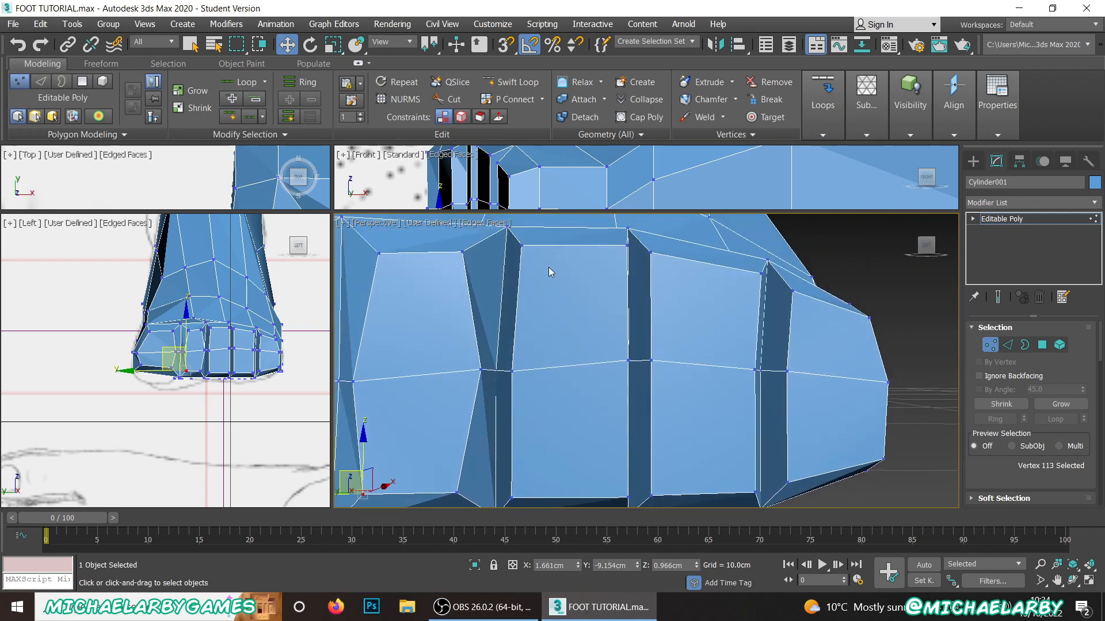
left_click(522, 246)
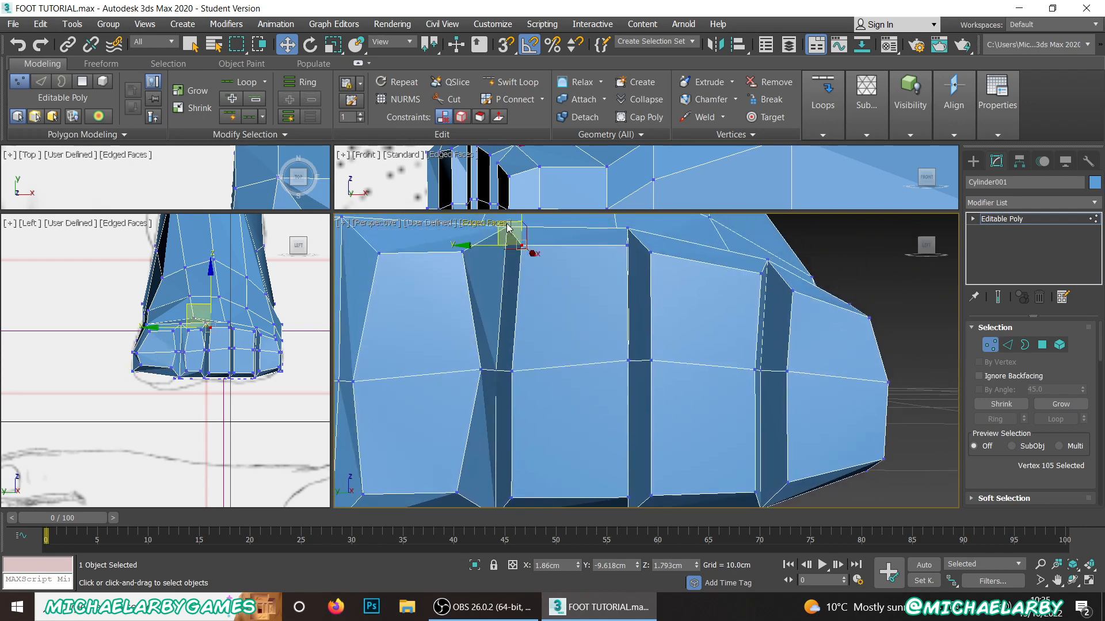
middle_click_drag(507, 229, 527, 279)
left_click_drag(526, 258, 605, 270)
left_click(646, 287)
Step: Raise the third-toe face's two lower corner vertices to about Z 0.96 cm, moving them inward to about Y -9.62 and -9.91 cm
scroll(595, 312, "down", 4)
scroll(589, 362, "up", 4)
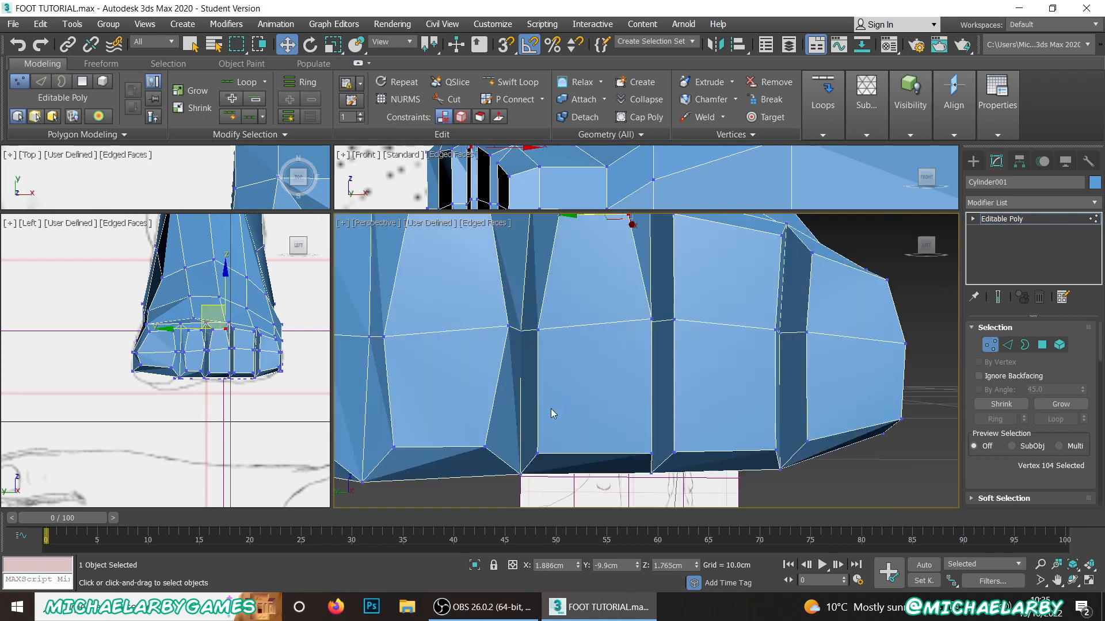
left_click(538, 451)
left_click_drag(527, 428, 546, 410)
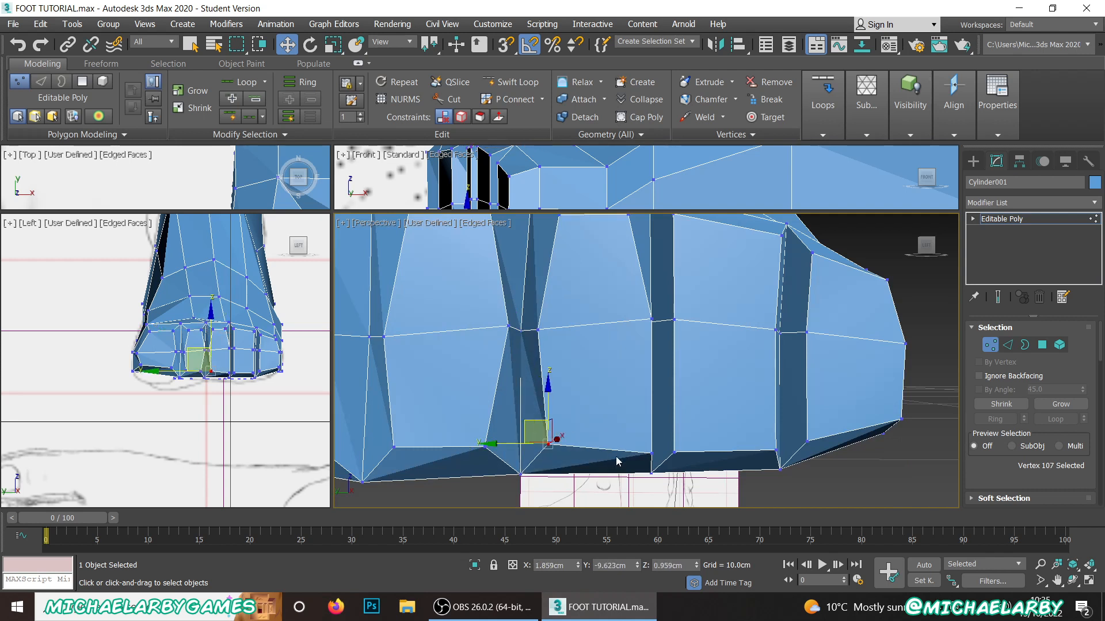
left_click(650, 453)
left_click_drag(628, 425, 610, 417)
Step: Lower the middle-row vertices in and beside the gap between the third and fourth toes to about Z 1.34 cm
middle_click_drag(633, 374, 614, 374, "alt")
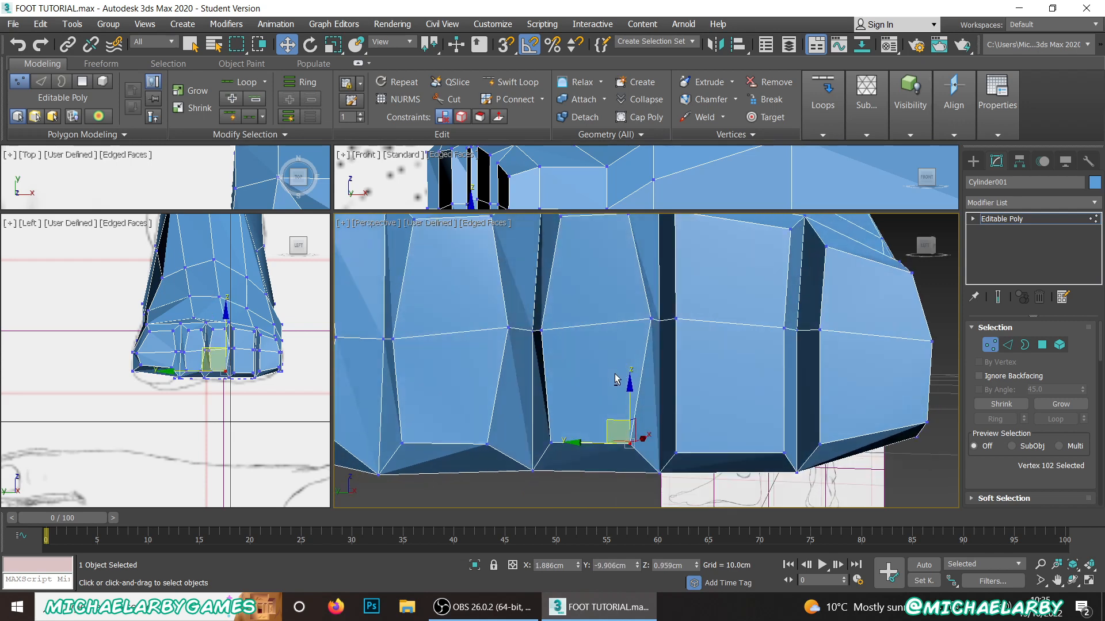
left_click(650, 319)
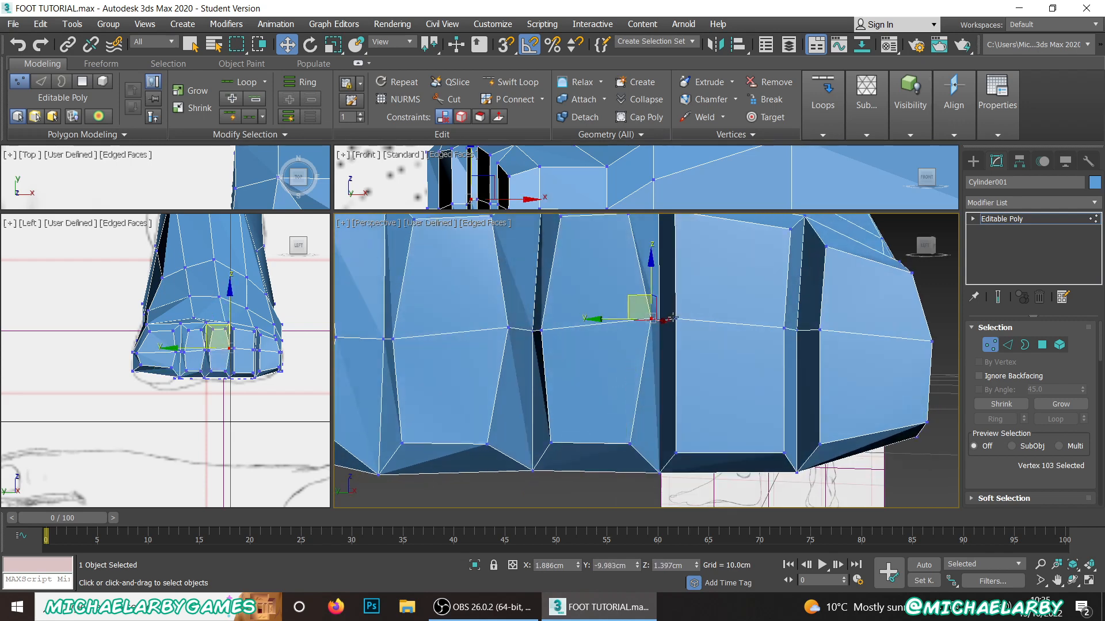
left_click(675, 319, "ctrl")
left_click_drag(663, 286, 662, 305)
left_click(659, 323)
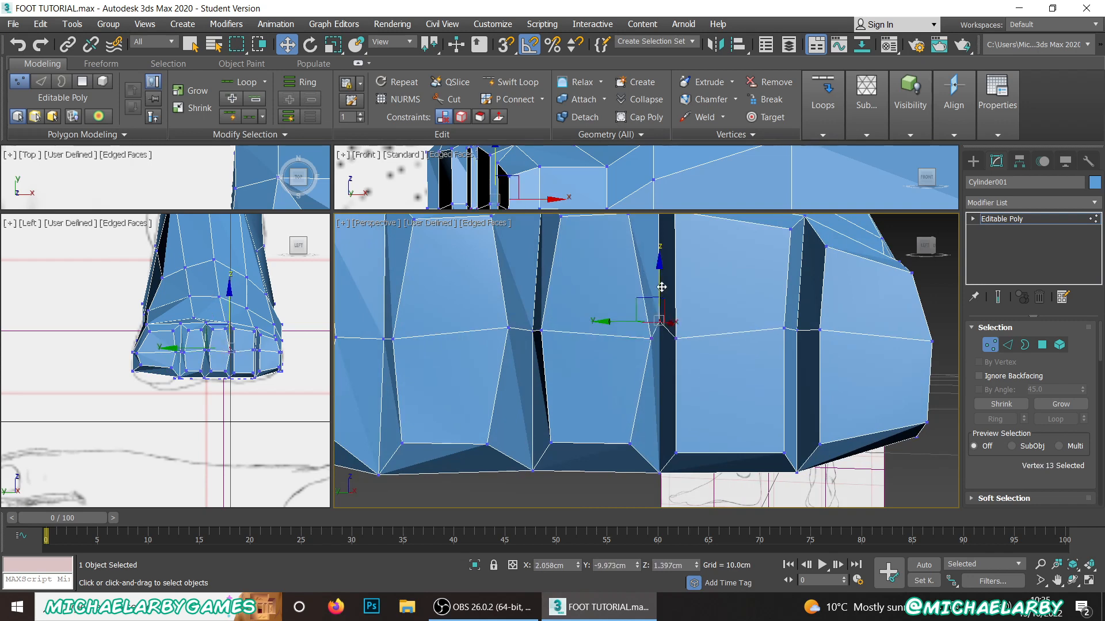
left_click_drag(662, 287, 662, 301)
Step: Pull the fourth-toe face's two upper corner vertices inward and down, the third-toe-side one to about Y -10.13 cm, Z 1.71 cm
middle_click_drag(662, 301, 817, 337)
scroll(571, 316, "down", 3)
scroll(567, 325, "up", 3)
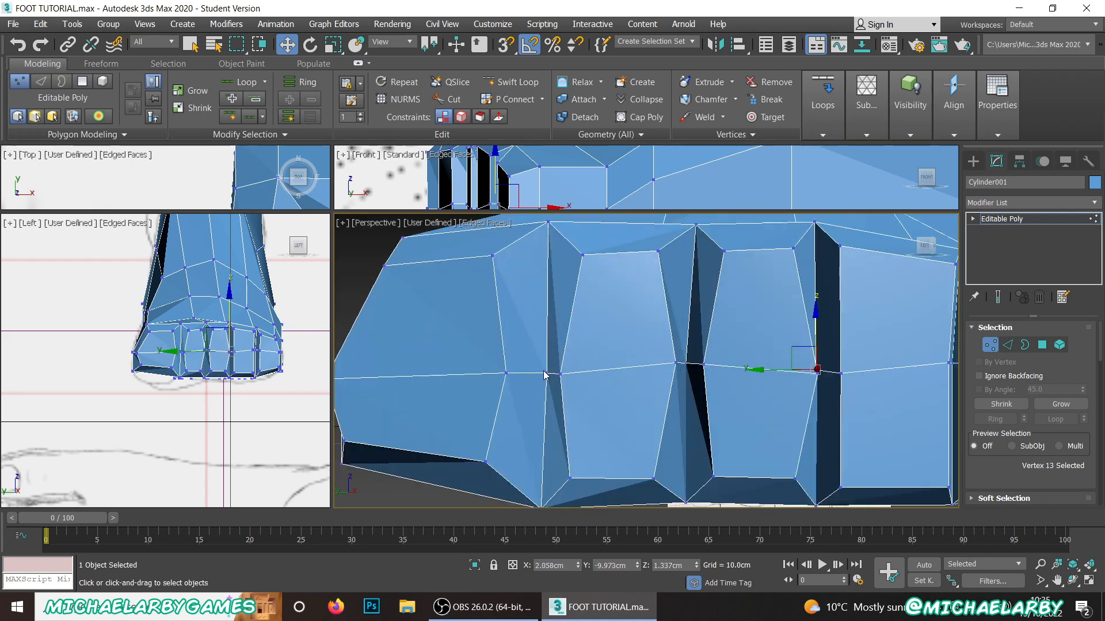
scroll(736, 374, "down", 5)
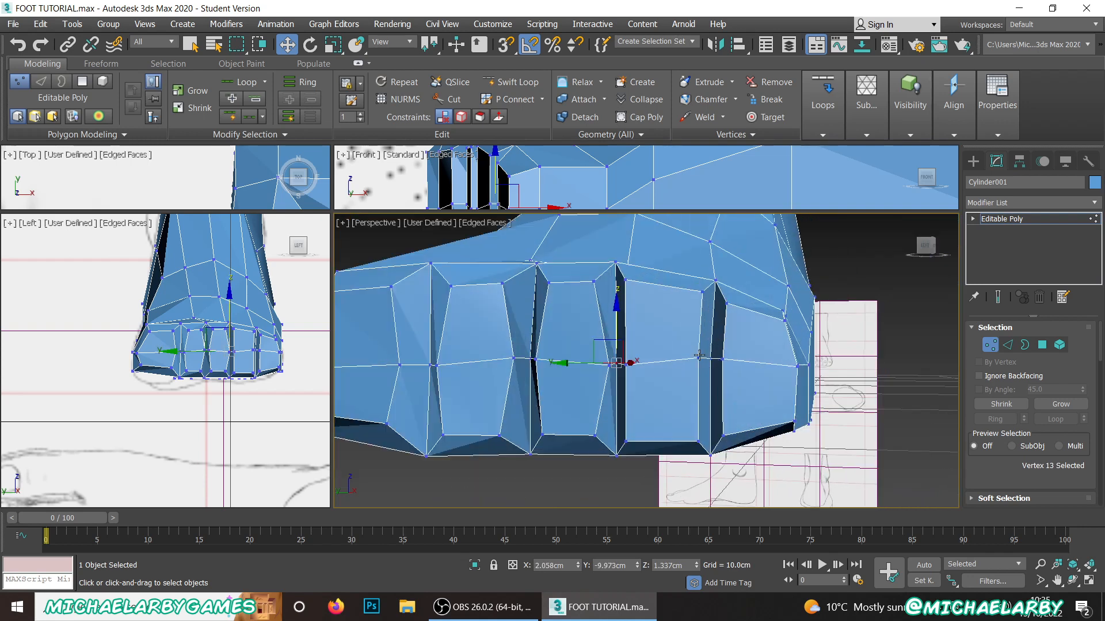
scroll(684, 324, "up", 5)
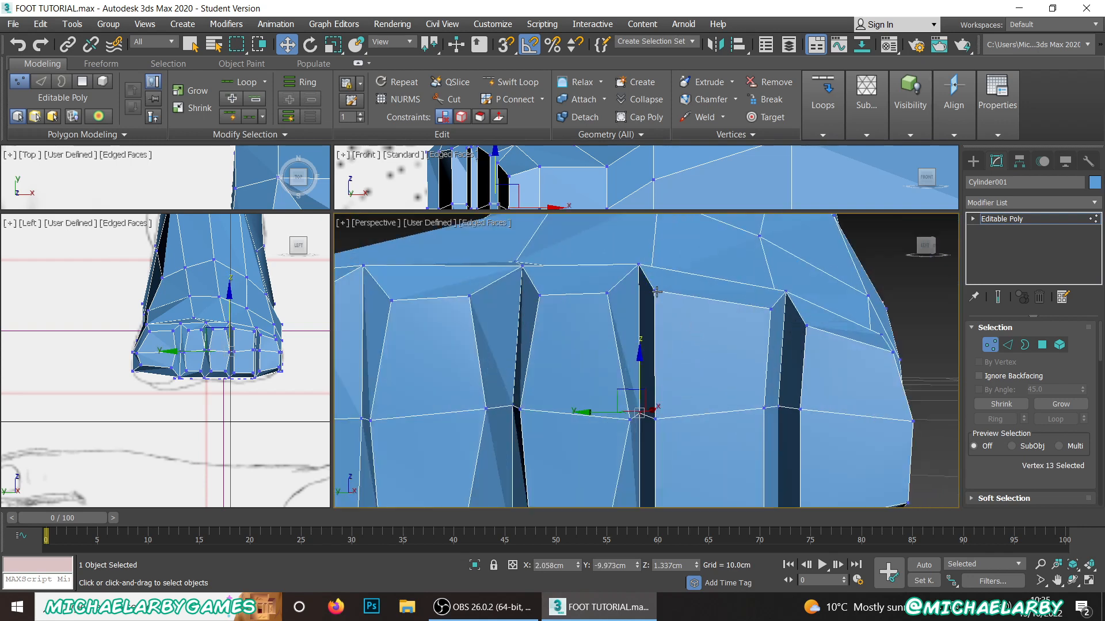
left_click(640, 265)
left_click_drag(649, 279, 664, 291)
left_click(771, 309)
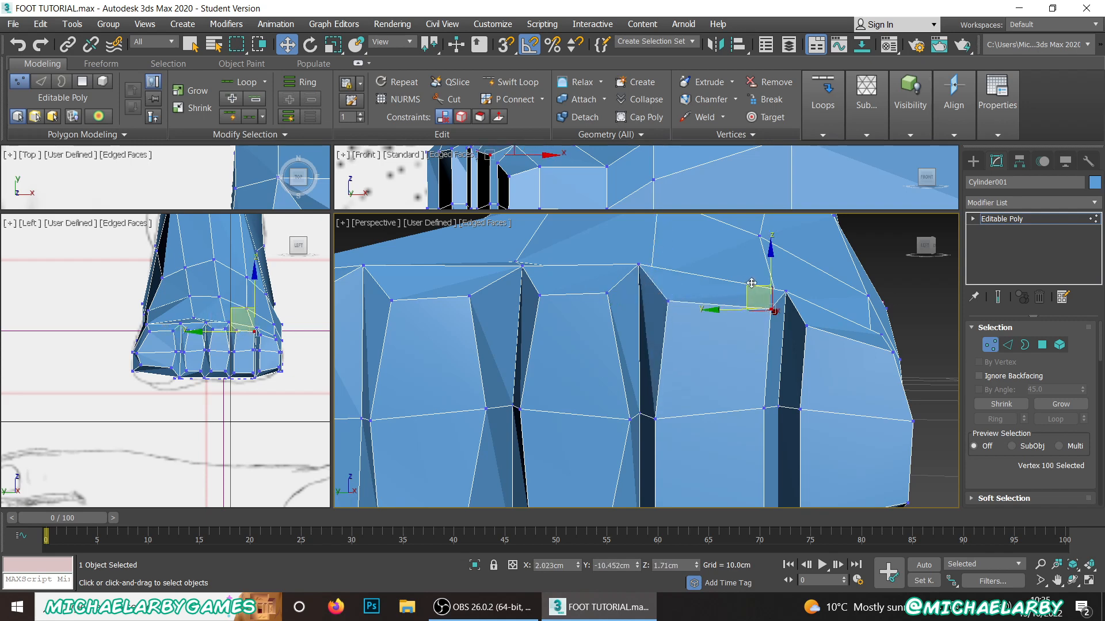
left_click(668, 301)
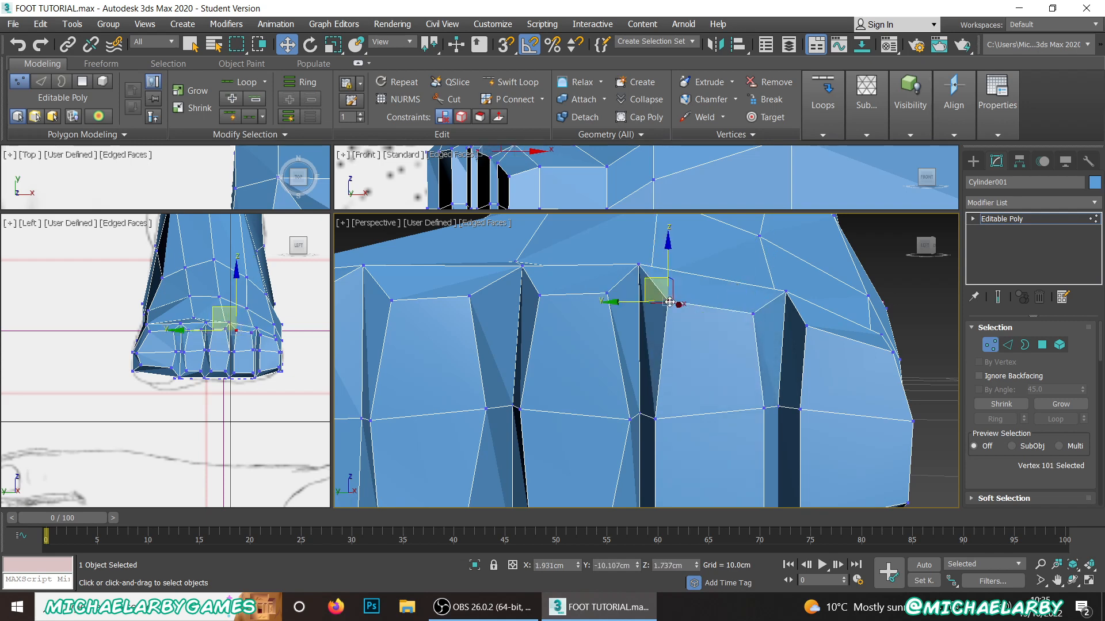
left_click_drag(653, 278, 660, 285)
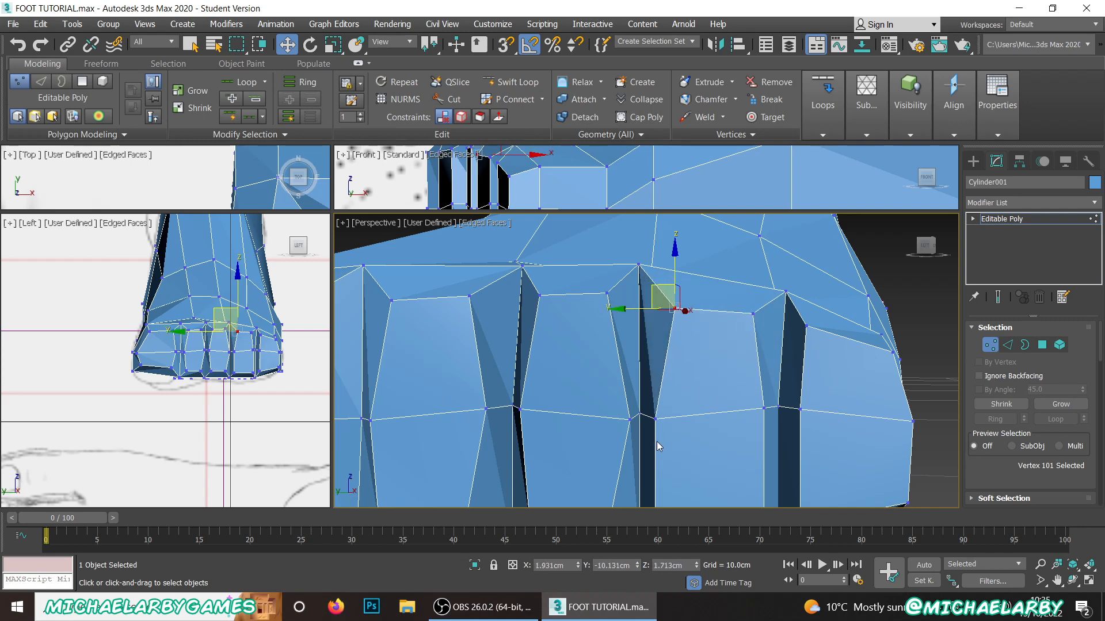
Step: Pull the fourth-toe face's two lower corner vertices up and inward to taper its bottom edge
left_click(655, 421)
mouse_move(642, 398)
left_mouse_down()
mouse_move(665, 343)
mouse_move(645, 393)
left_mouse_up()
scroll(681, 343, "down", 5)
scroll(696, 394, "up", 5)
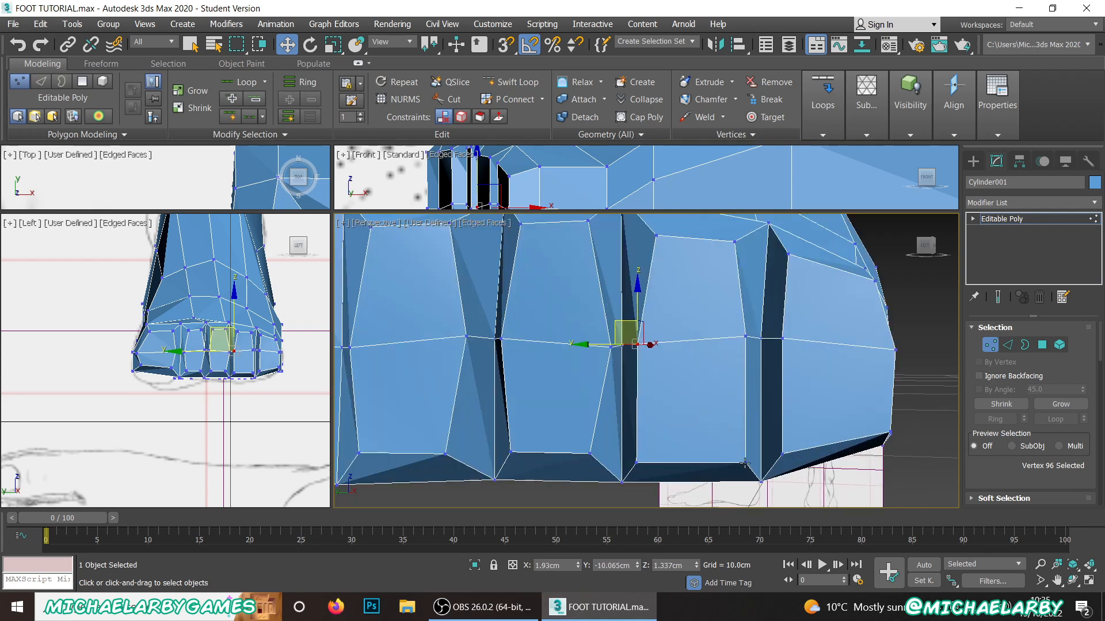
left_click(744, 462)
left_click_drag(726, 437, 712, 421)
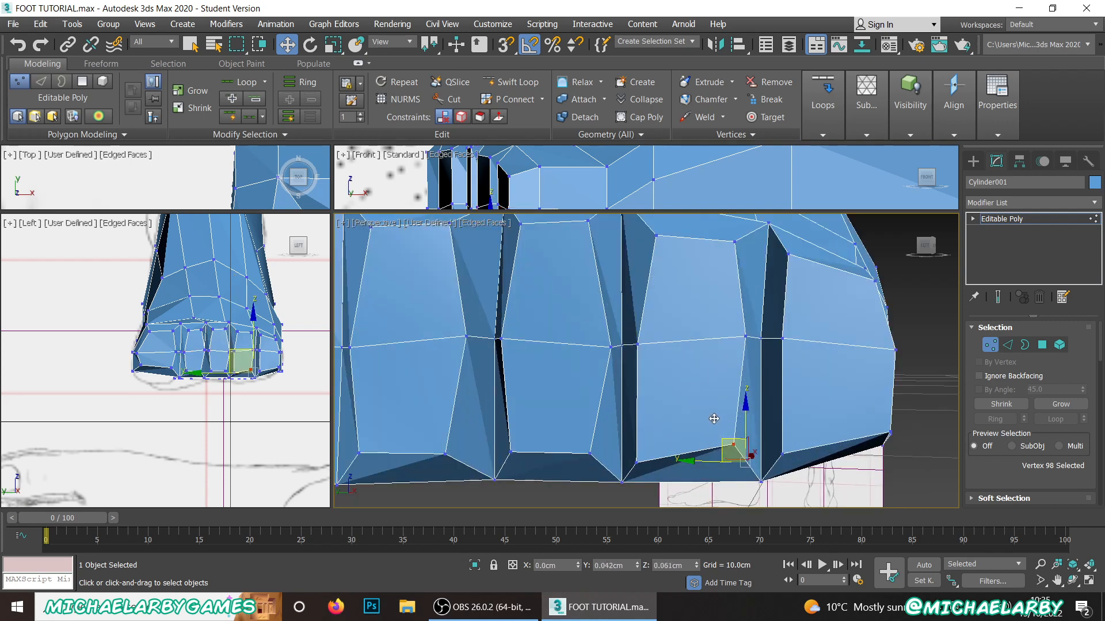
left_click(637, 460)
left_click_drag(637, 459, 654, 444)
Step: Pull the smallest-toe face's two lower corners up and inward, the fourth-toe-side one to about Y -10.57 cm, Z 0.98 cm
left_click(807, 426)
left_click(782, 452)
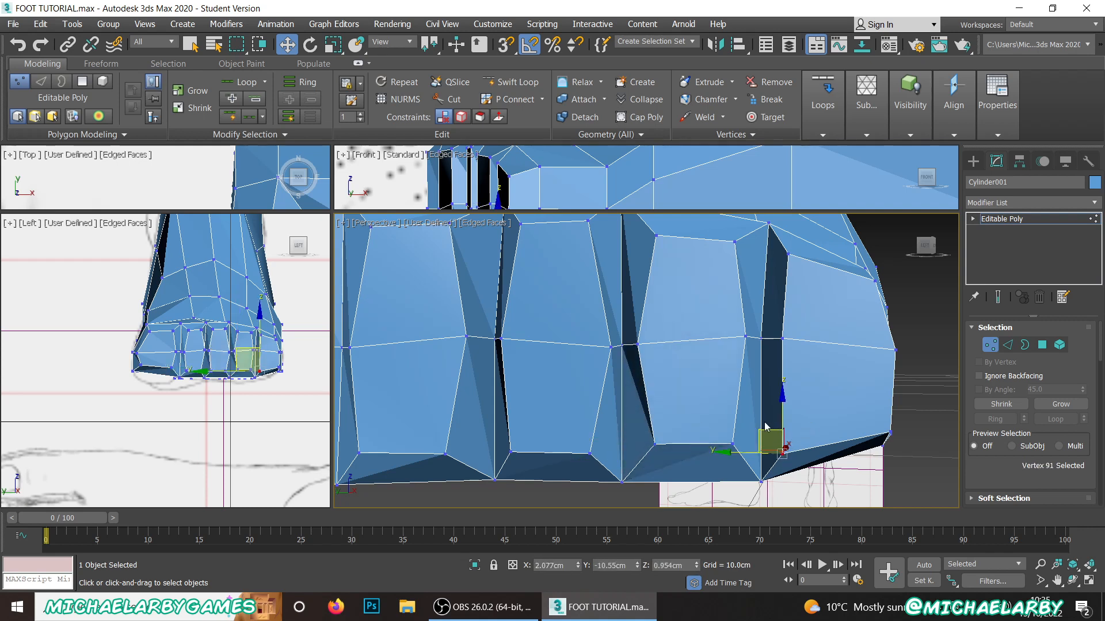
left_click_drag(764, 429, 771, 420)
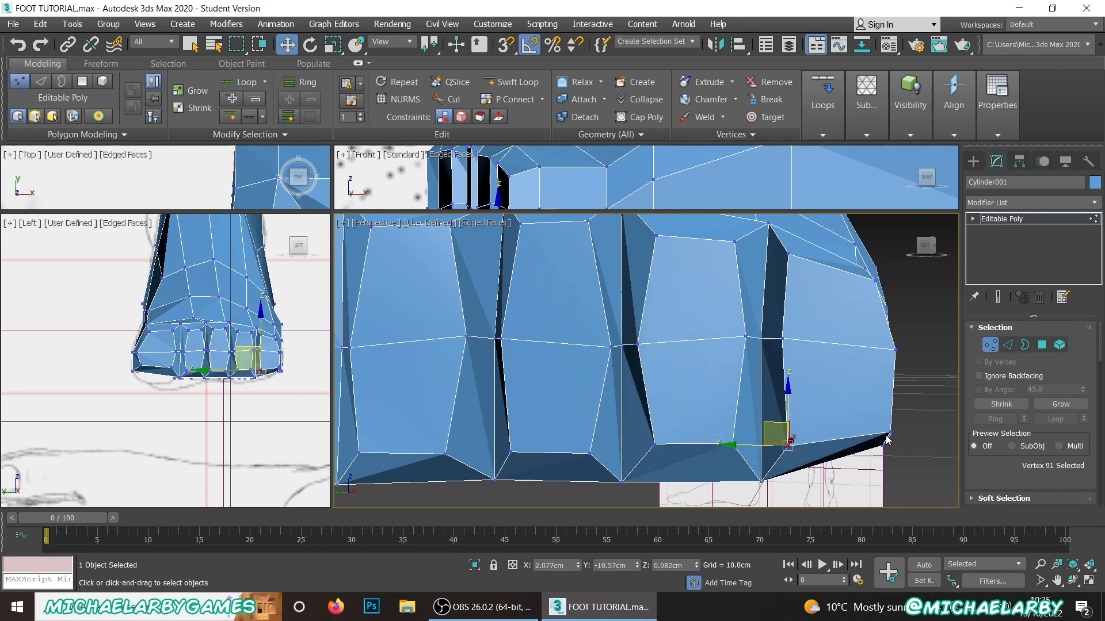
left_click(890, 433)
mouse_move(874, 407)
left_mouse_down()
mouse_move(855, 407)
mouse_move(864, 401)
left_mouse_up()
Step: Move the smallest-toe face's outer middle vertex to about Y -10.88 cm, Z 1.29 cm and pull its two upper corners inward and down
left_click(894, 350)
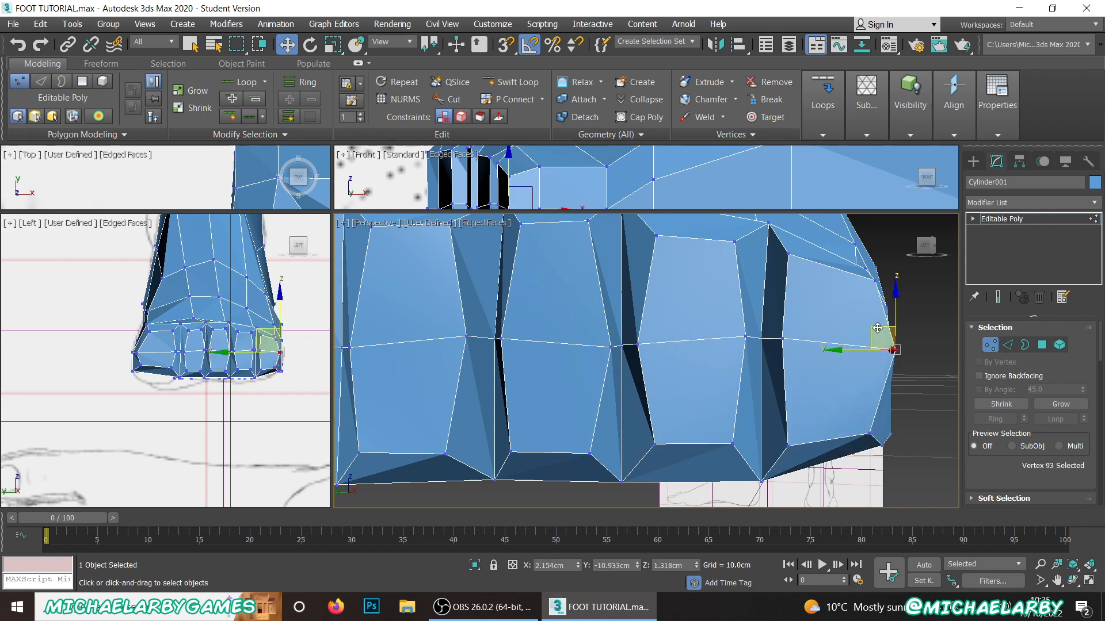
left_click_drag(880, 339, 848, 342)
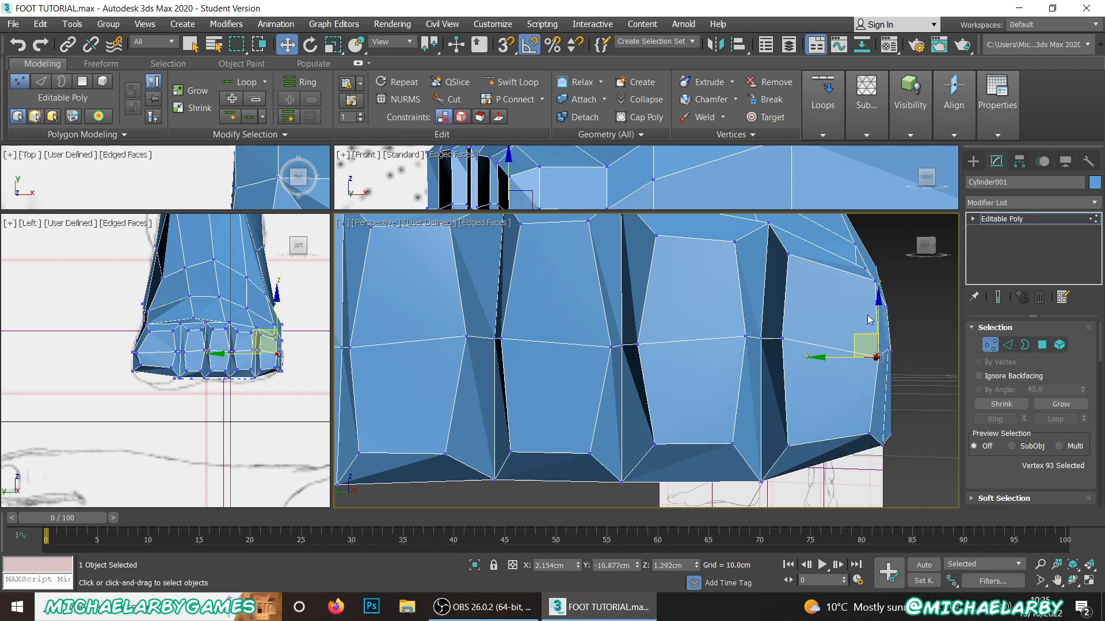
left_click(873, 277)
left_click_drag(853, 261, 834, 266)
left_click(787, 254)
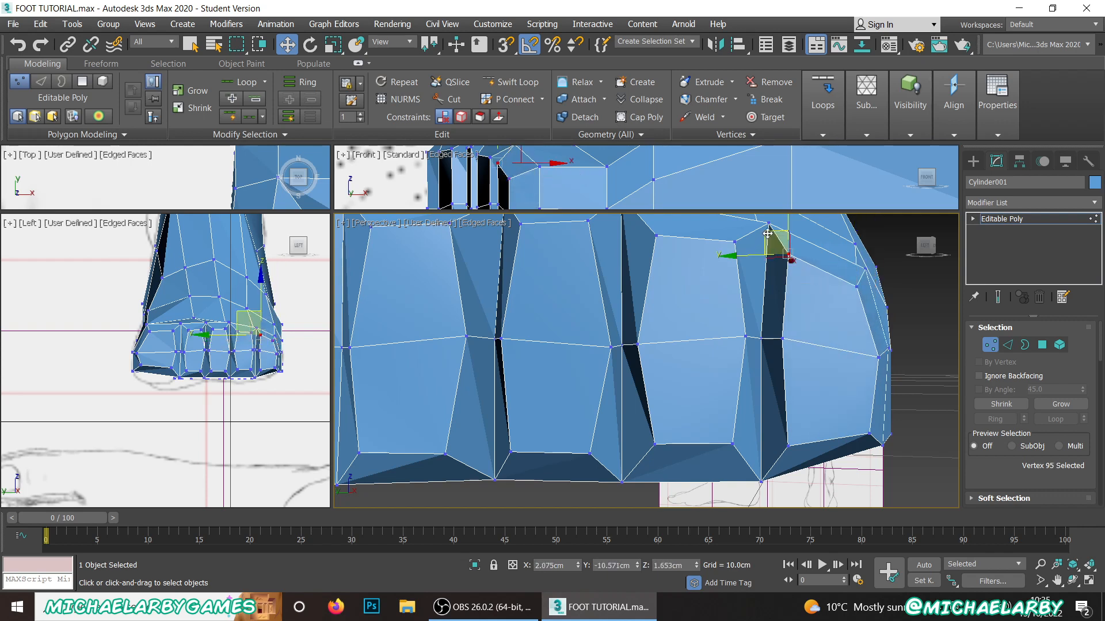
left_click_drag(767, 233, 770, 238)
scroll(808, 436, "down", 3)
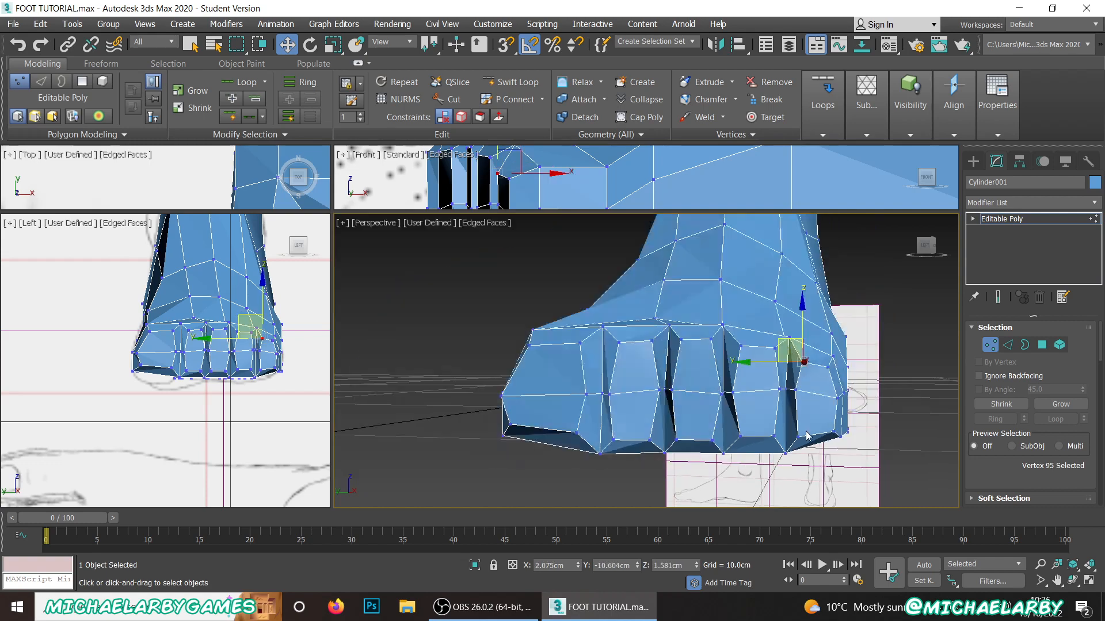
Step: Extrude the big toe's two front polygons forward by 0.48 cm
scroll(807, 436, "down", 2)
scroll(737, 382, "up", 2)
scroll(727, 397, "down", 2)
middle_click_drag(709, 405, 687, 429, "alt")
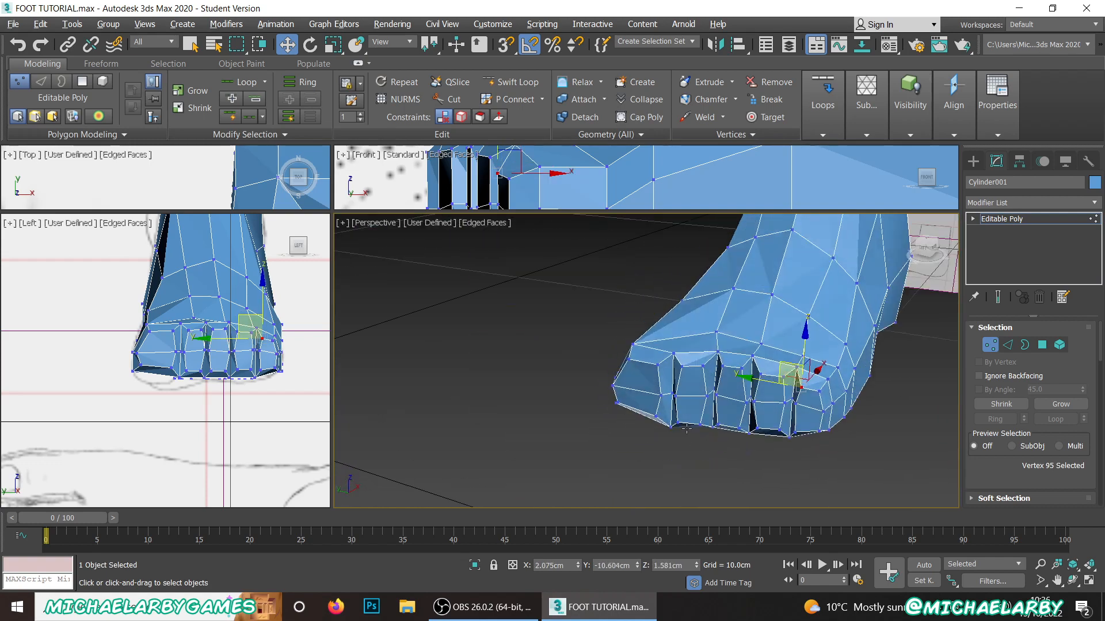
scroll(653, 383, "up", 2)
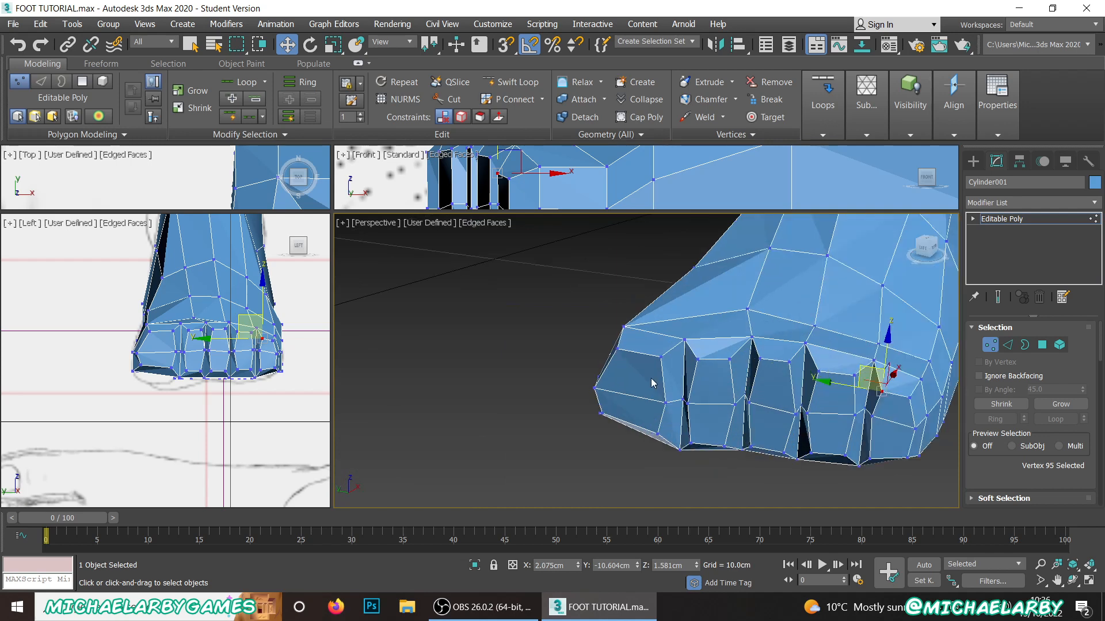
left_click(1042, 345)
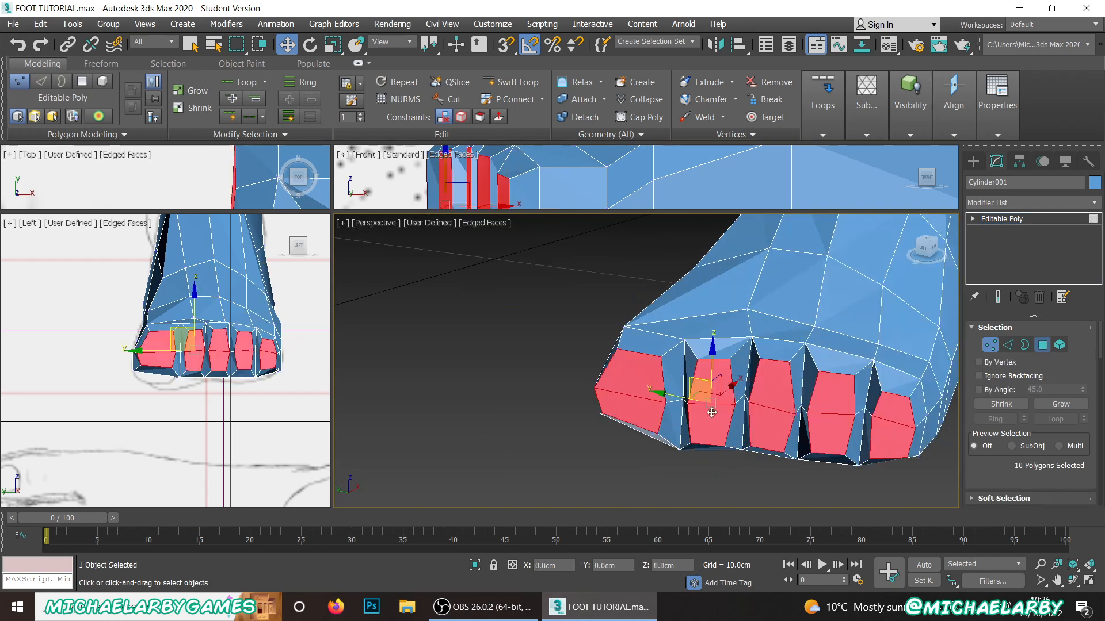
left_click(546, 395)
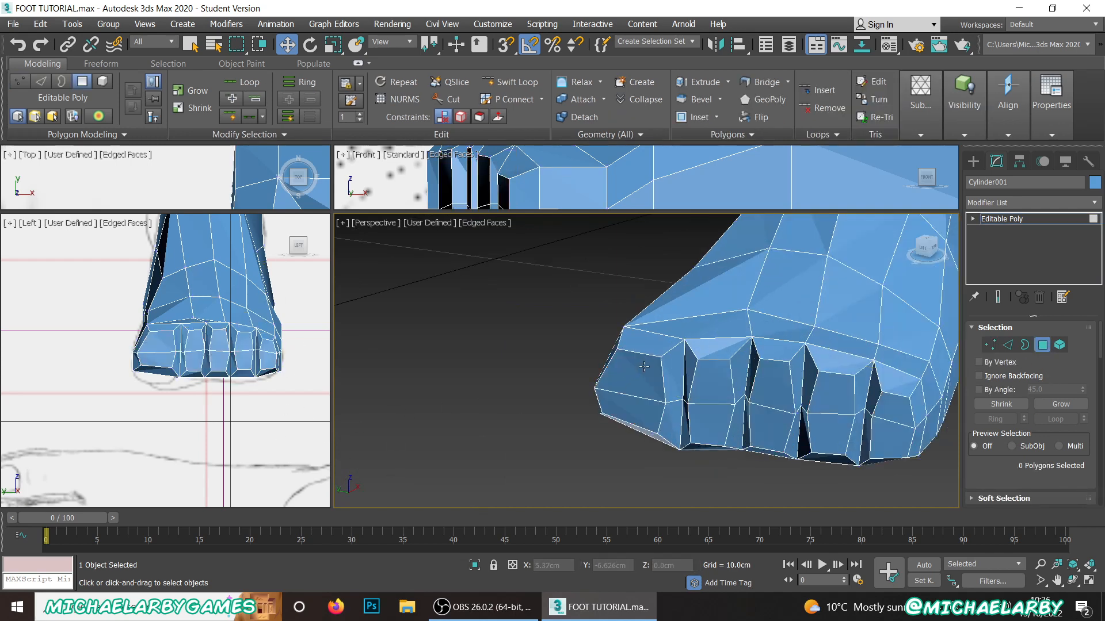
left_click(632, 397)
left_click(629, 405, "ctrl")
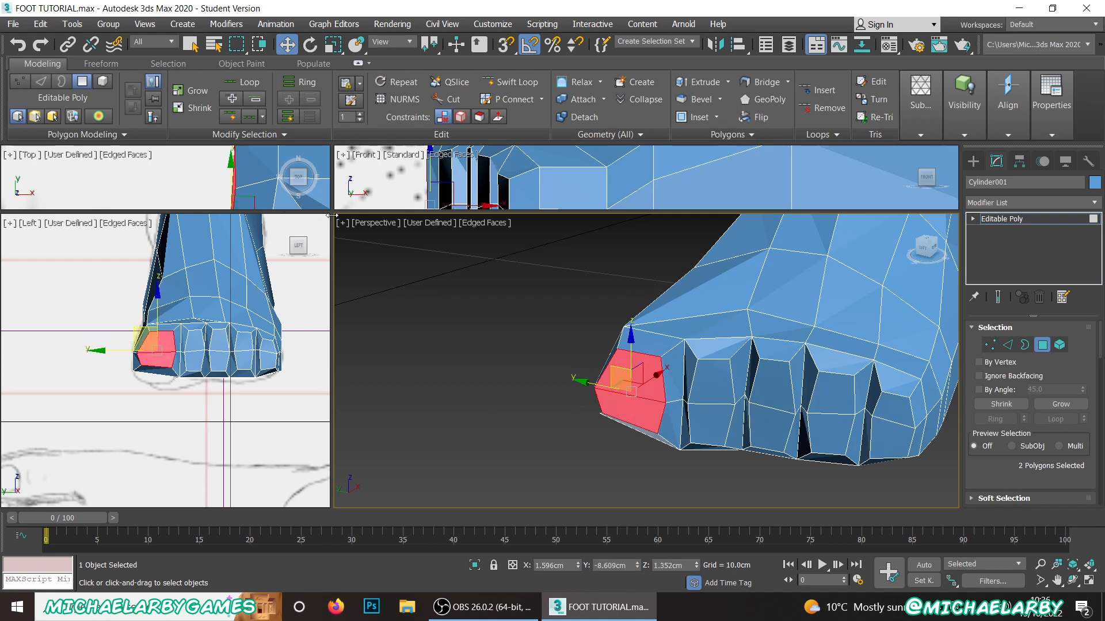
left_click_drag(333, 211, 468, 360)
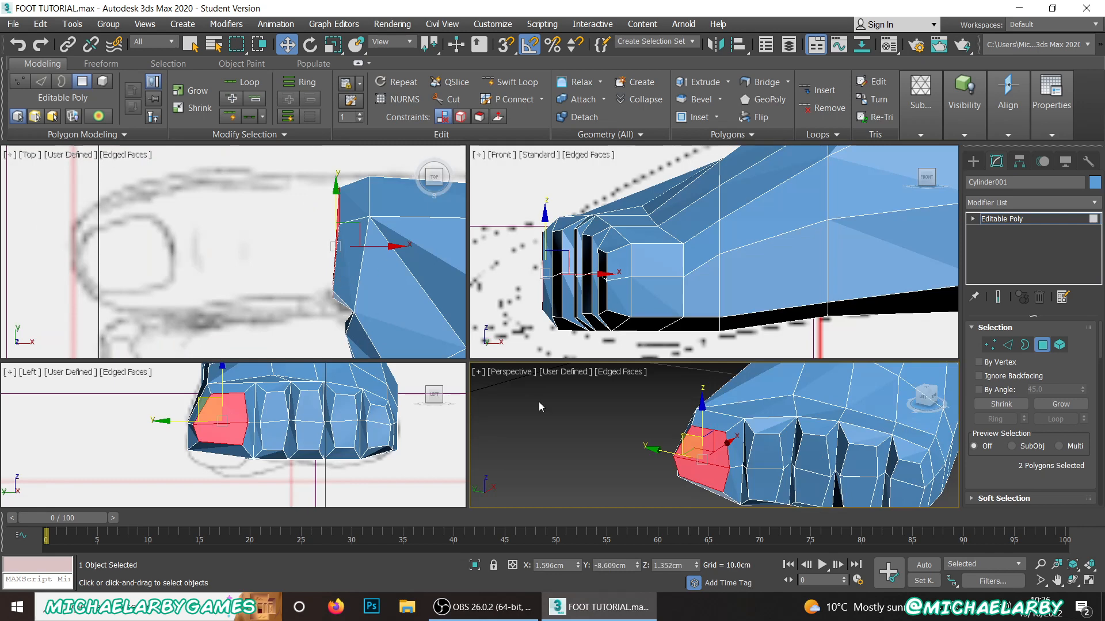
middle_click_drag(572, 428, 561, 401)
scroll(1036, 433, "down", 4)
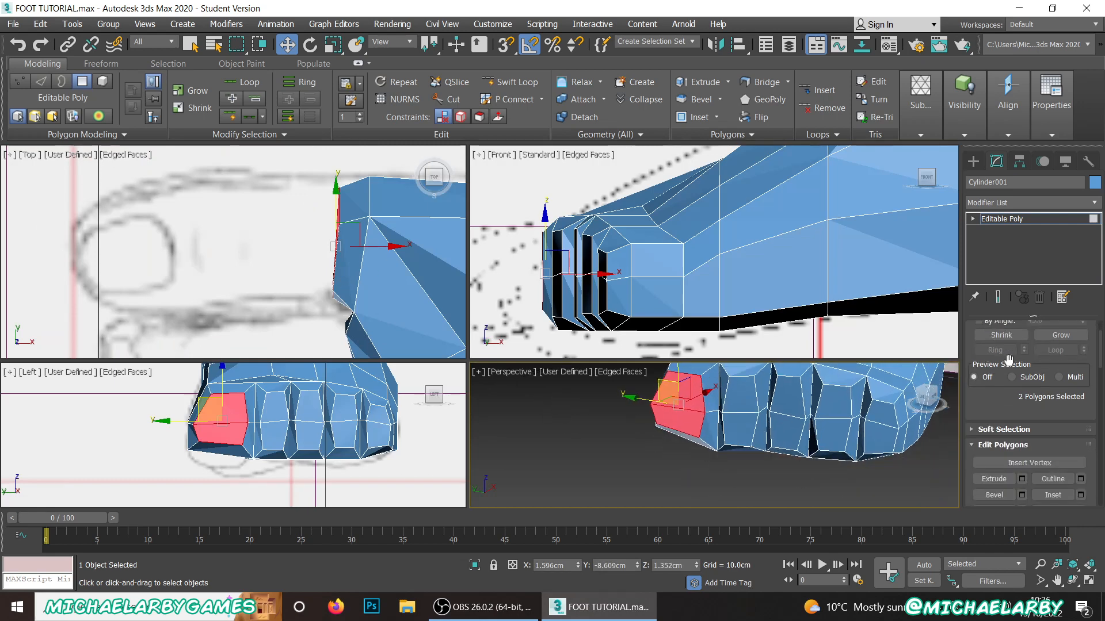
left_click(1023, 410)
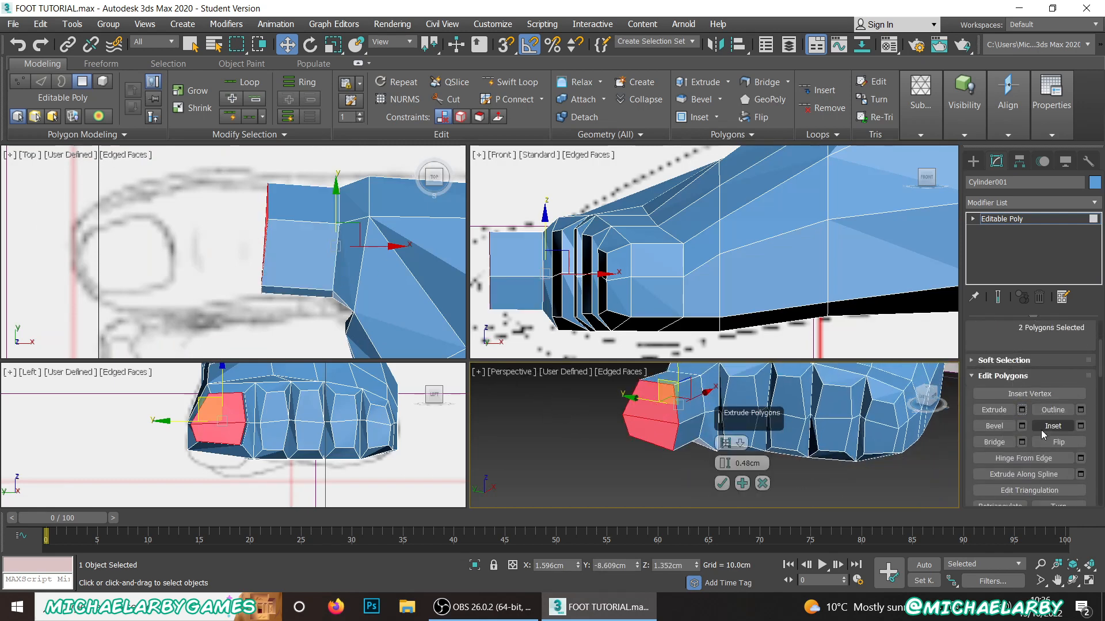
left_click(720, 483)
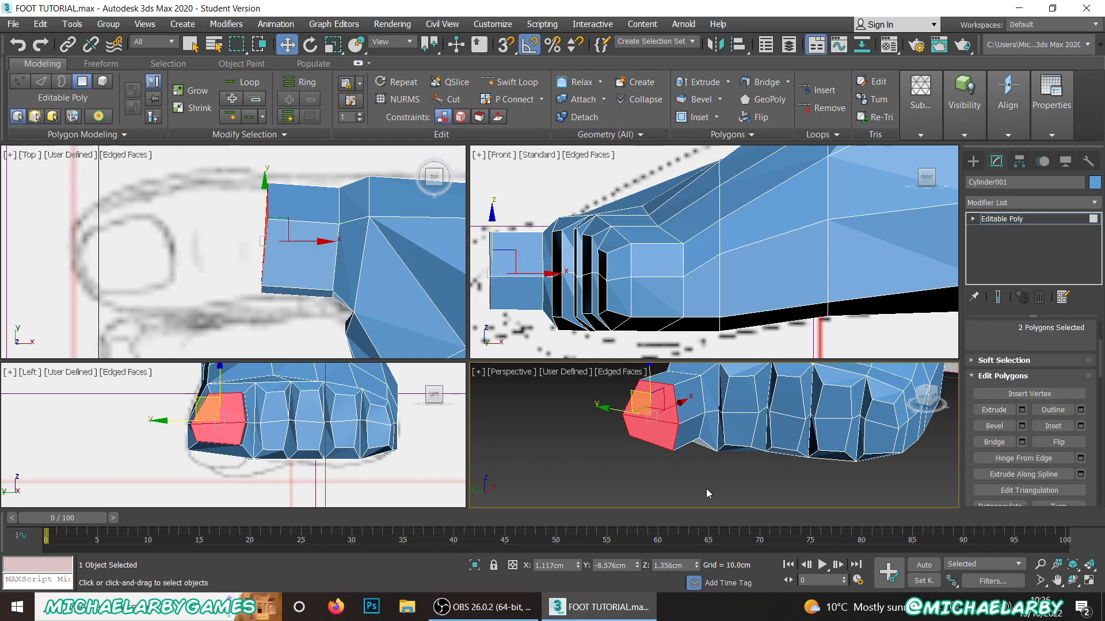
Step: Move the big toe's outer base vertices outward to about Y -8.16 cm and nudge its second-toe-side front corners to match the reference
scroll(1022, 403, "up", 4)
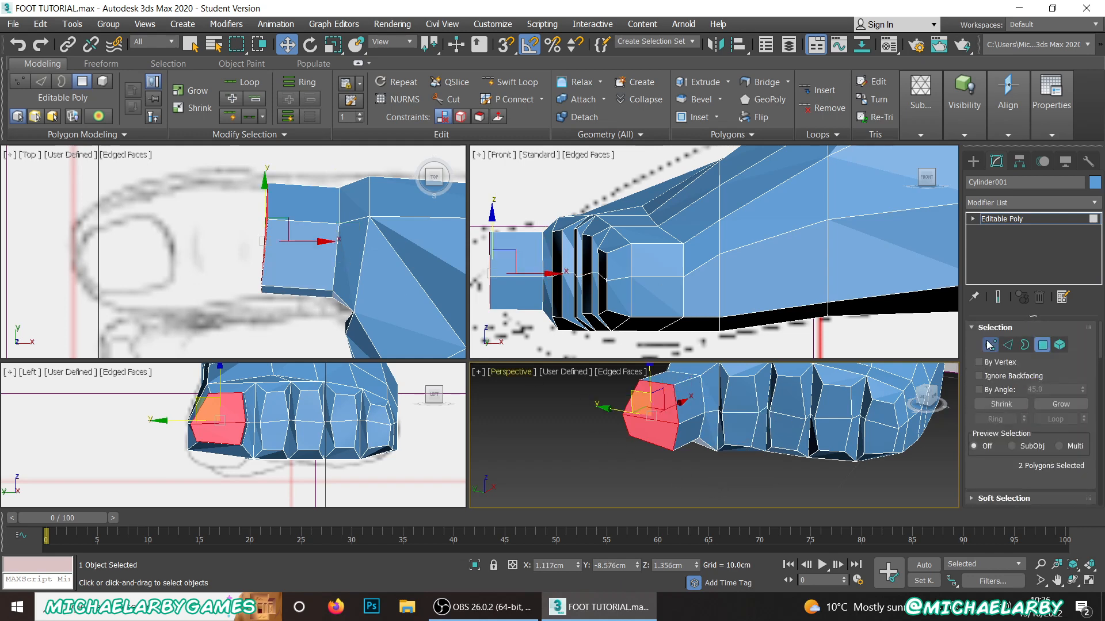
left_click(990, 344)
left_click_drag(235, 163, 297, 317)
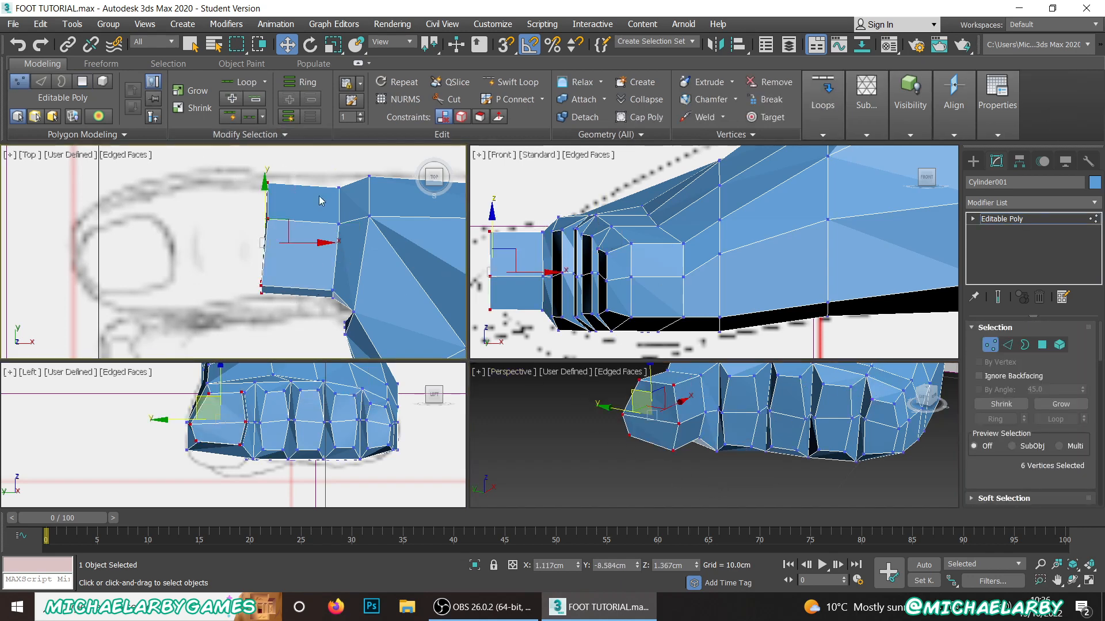
left_click(323, 171)
left_click_drag(322, 170, 348, 207)
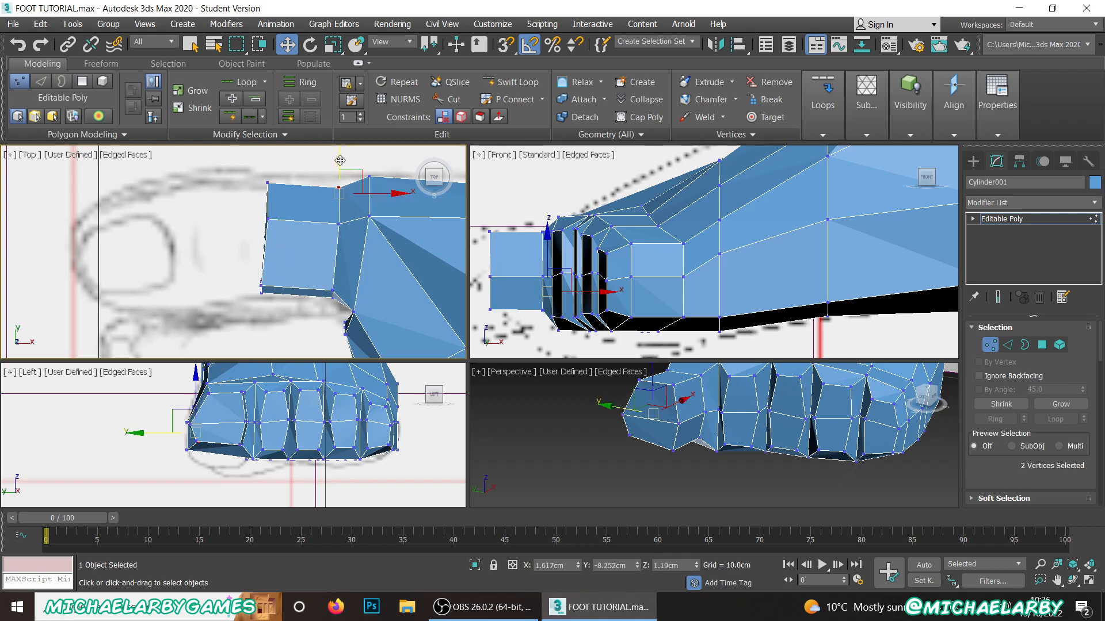
left_click_drag(340, 161, 340, 147)
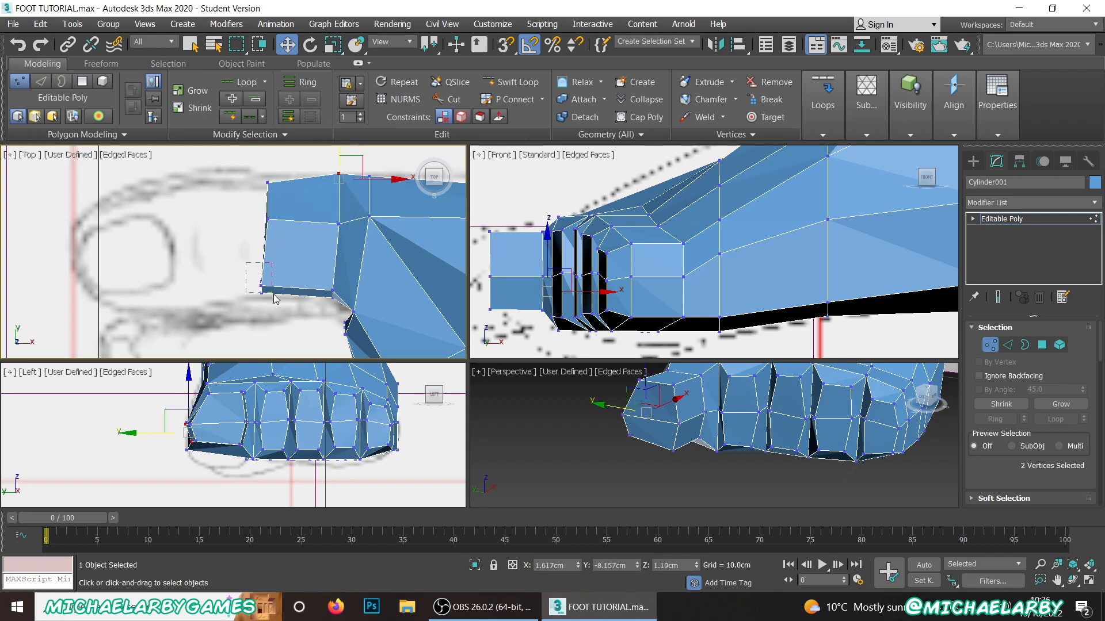
left_click_drag(275, 298, 289, 278)
left_click(326, 318)
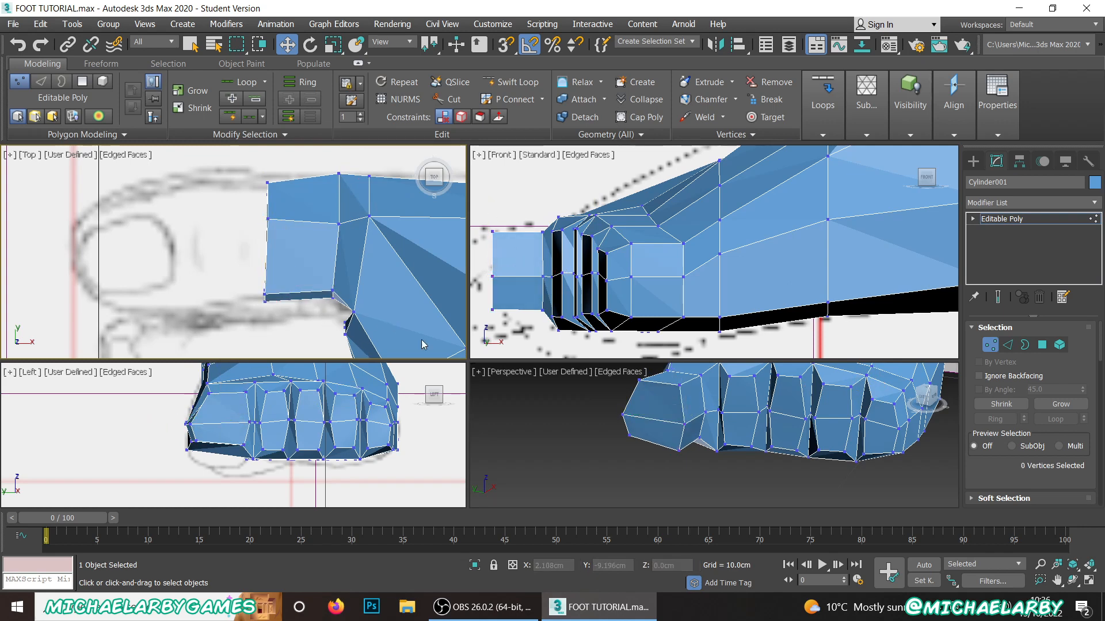
Step: Lower the two bottom corner vertices of the big toe's front face to about Z 0.94 cm
scroll(530, 290, "down", 2)
scroll(530, 290, "up", 3)
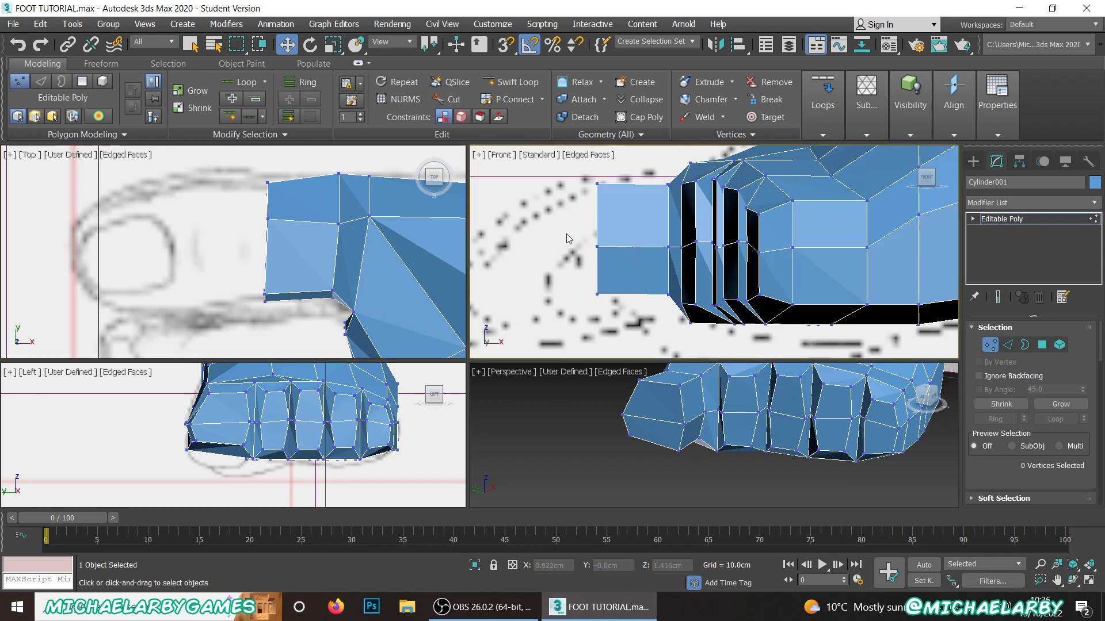
left_click_drag(571, 283, 603, 309)
left_click_drag(597, 258, 591, 276)
scroll(636, 228, "down", 3)
scroll(662, 264, "up", 3)
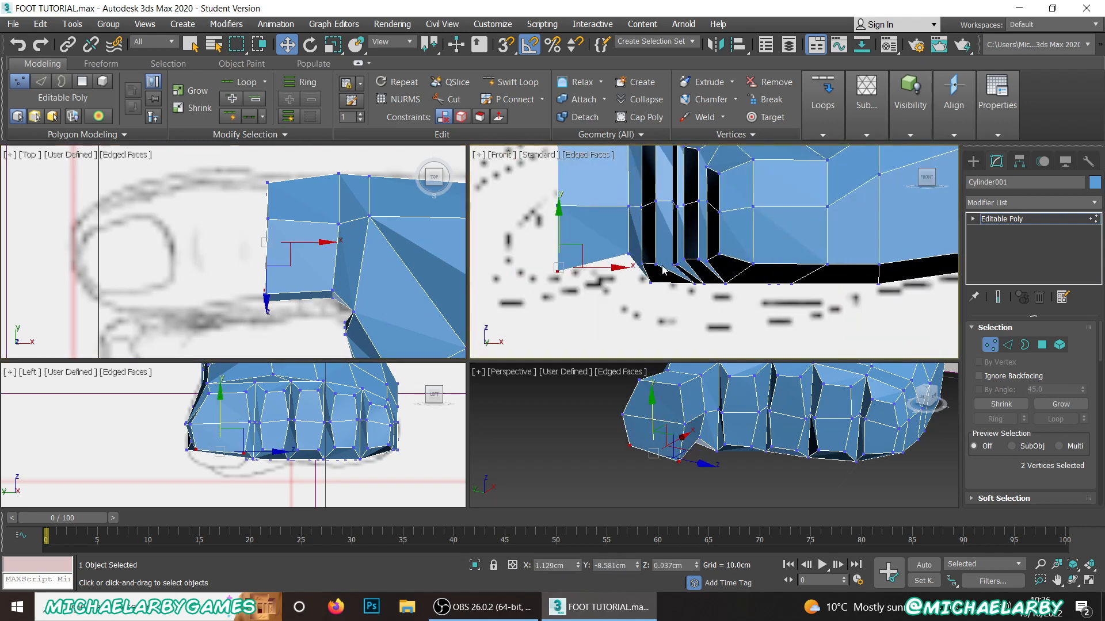
Step: Lower the bottom vertices beneath the toes to about Z 0.77 cm and the lower vertex behind the smallest toe by about 0.09 cm
left_click(599, 309)
left_click_drag(820, 235, 820, 235)
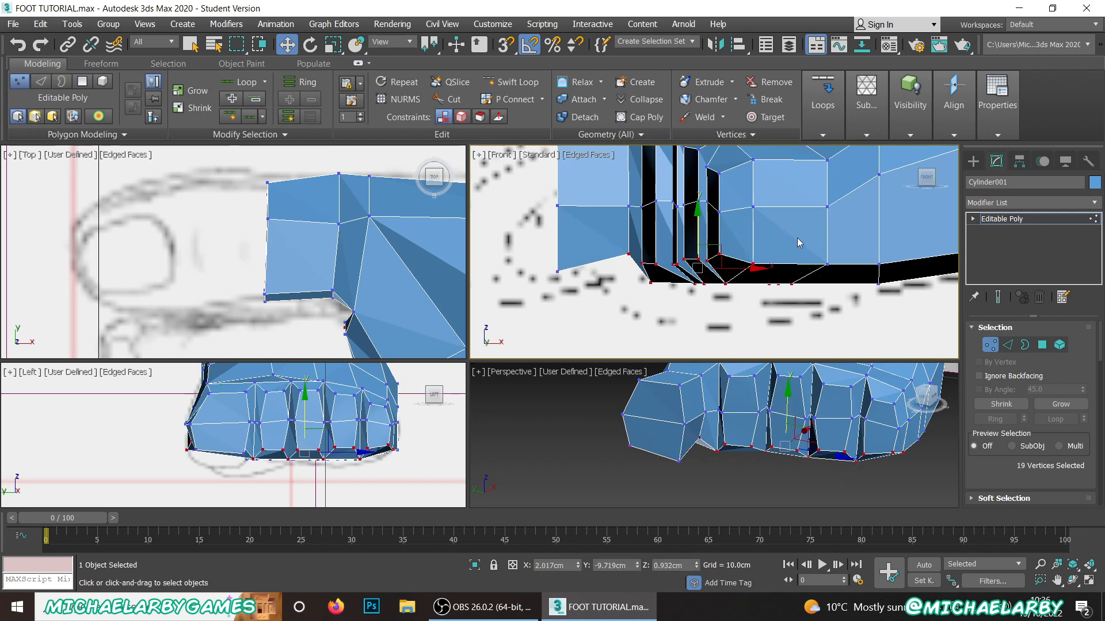
left_click_drag(698, 225, 694, 250)
scroll(679, 251, "down", 3)
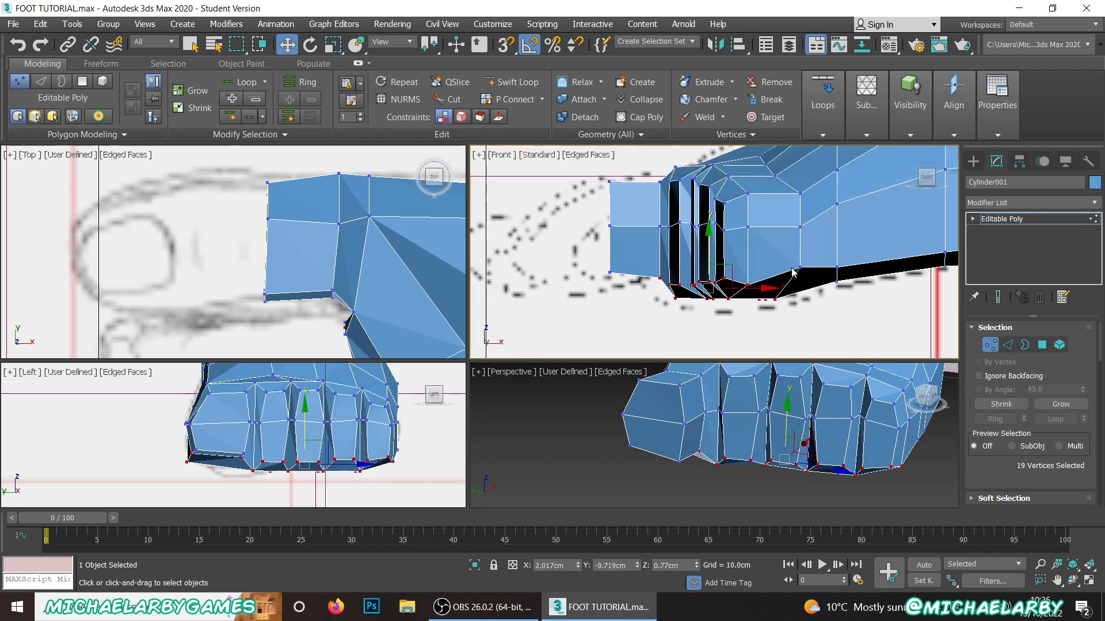
left_click(800, 268)
left_click_drag(799, 233, 799, 236)
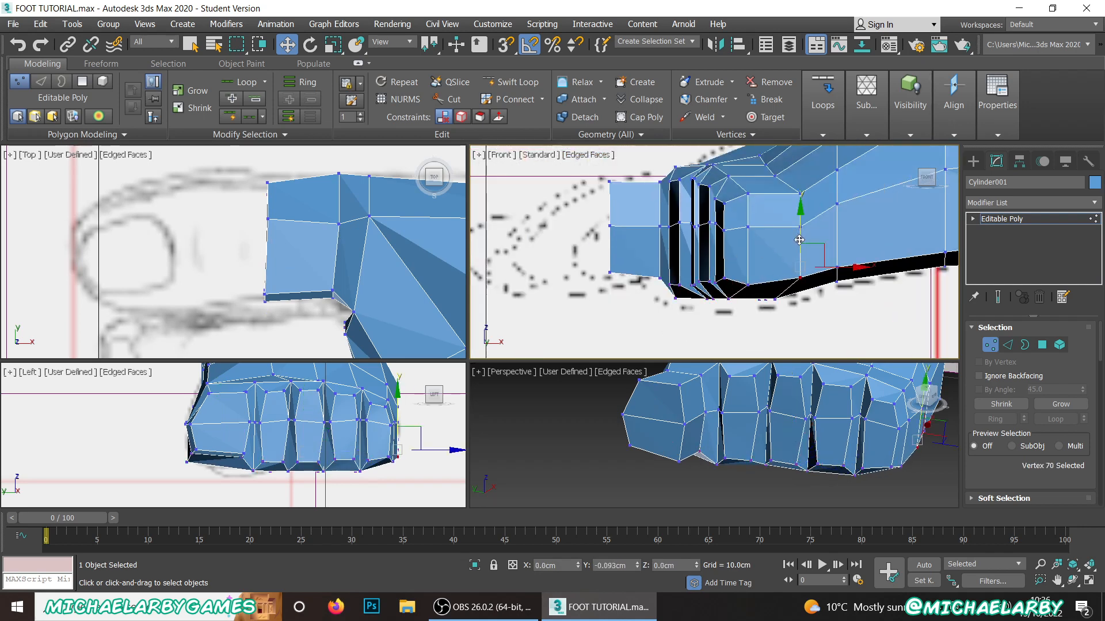
Step: Lower the big toe's two bottom front corner vertices further, to about Z 0.80 cm
scroll(576, 254, "up", 3)
left_click_drag(557, 246, 628, 308)
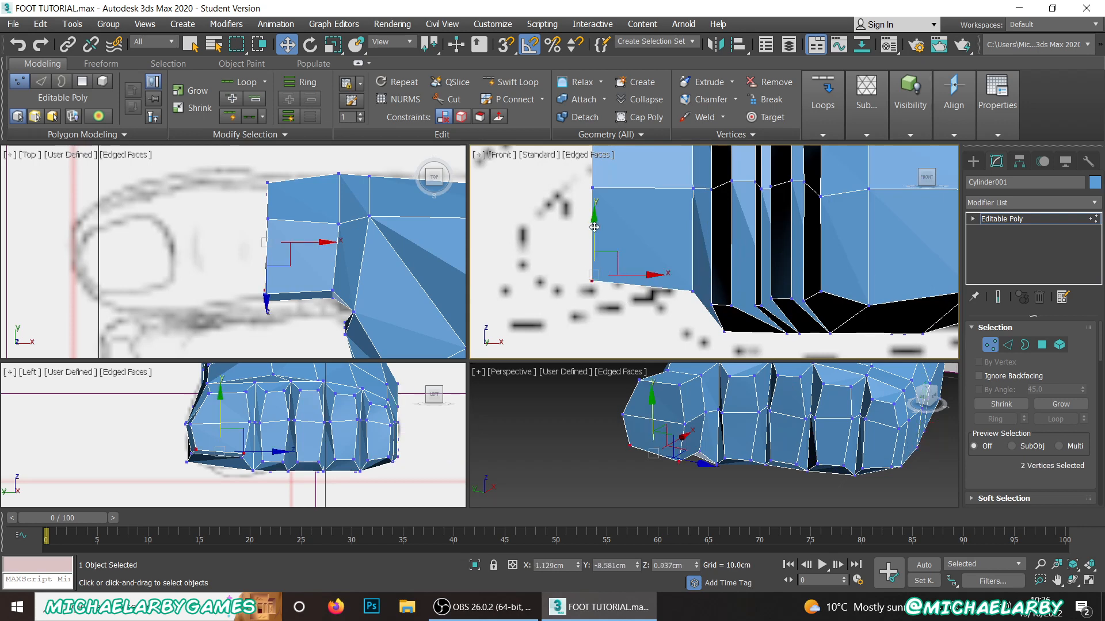
left_click_drag(594, 236, 583, 266)
scroll(583, 267, "down", 2)
middle_click_drag(583, 267, 639, 304)
scroll(643, 232, "up", 1)
scroll(641, 221, "down", 1)
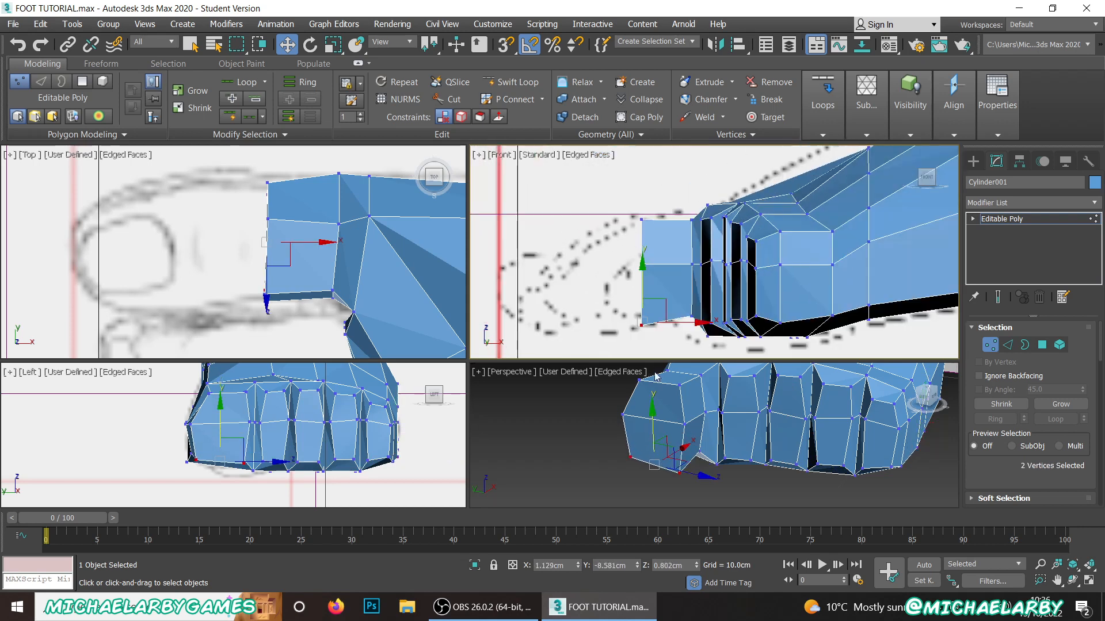
Step: Move the two middle vertices of the big toe's front face down by about 0.11 cm
scroll(684, 426, "up", 4)
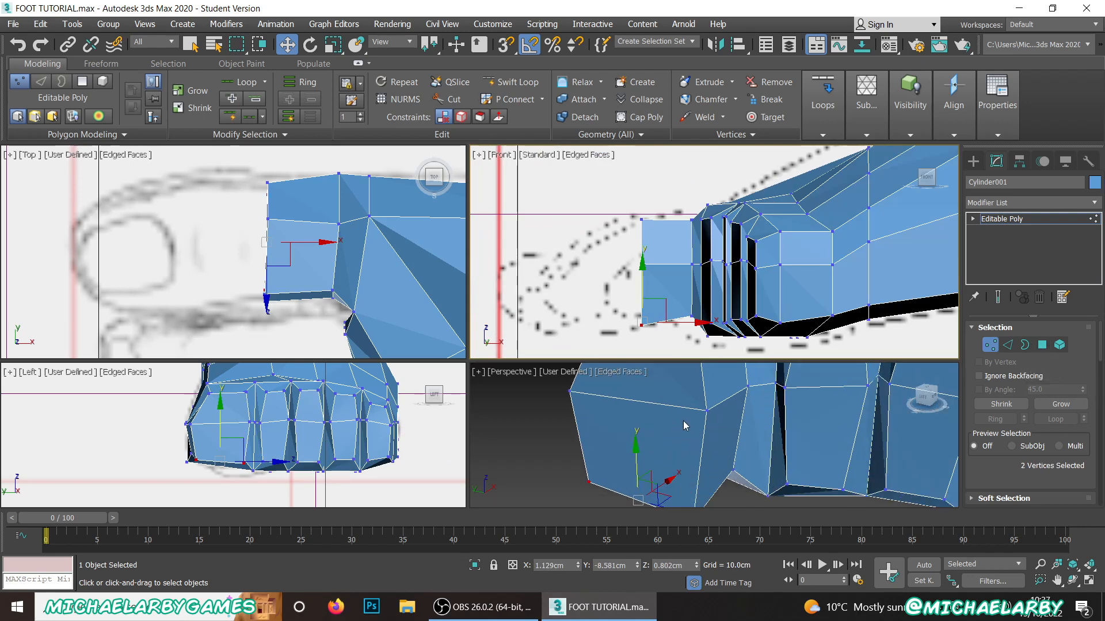
left_click(705, 410)
left_click(569, 390, "ctrl")
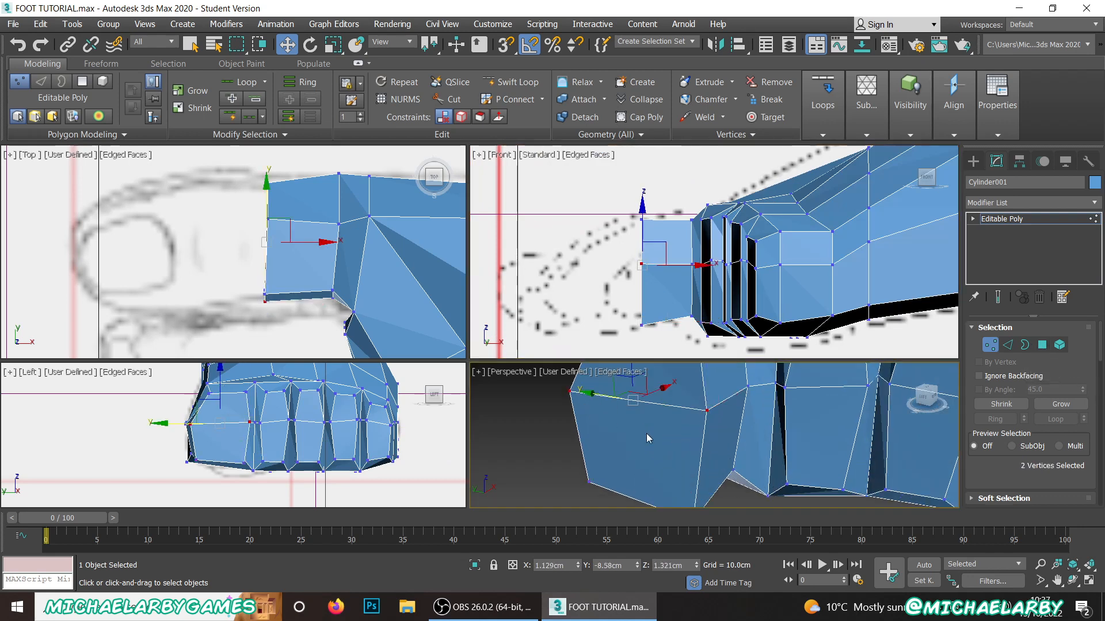
middle_click_drag(649, 439, 654, 448)
scroll(654, 448, "down", 2)
left_click_drag(645, 391, 645, 415)
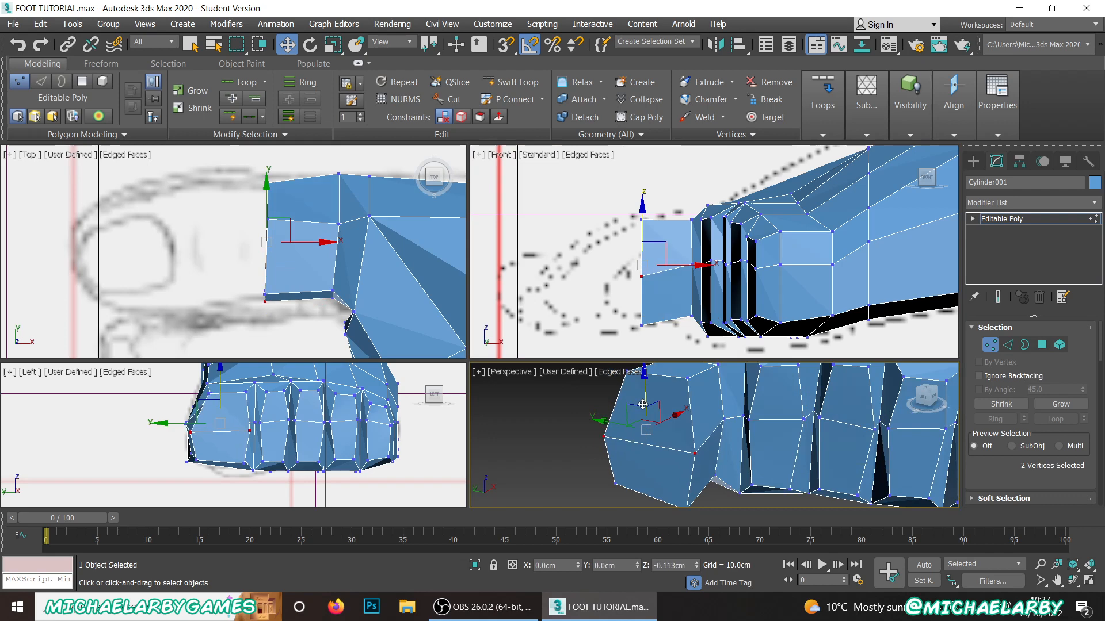
Step: Extrude the big toe's front polygons by another 0.48 cm as a group
left_click(1042, 344)
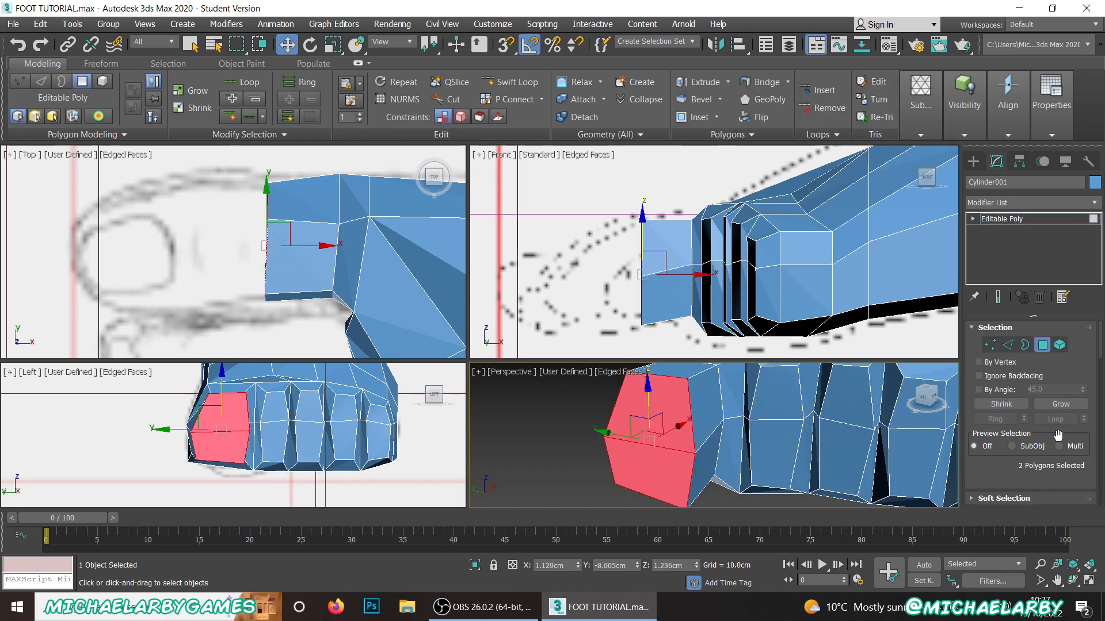
scroll(1027, 425, "down", 3)
left_click(1021, 447)
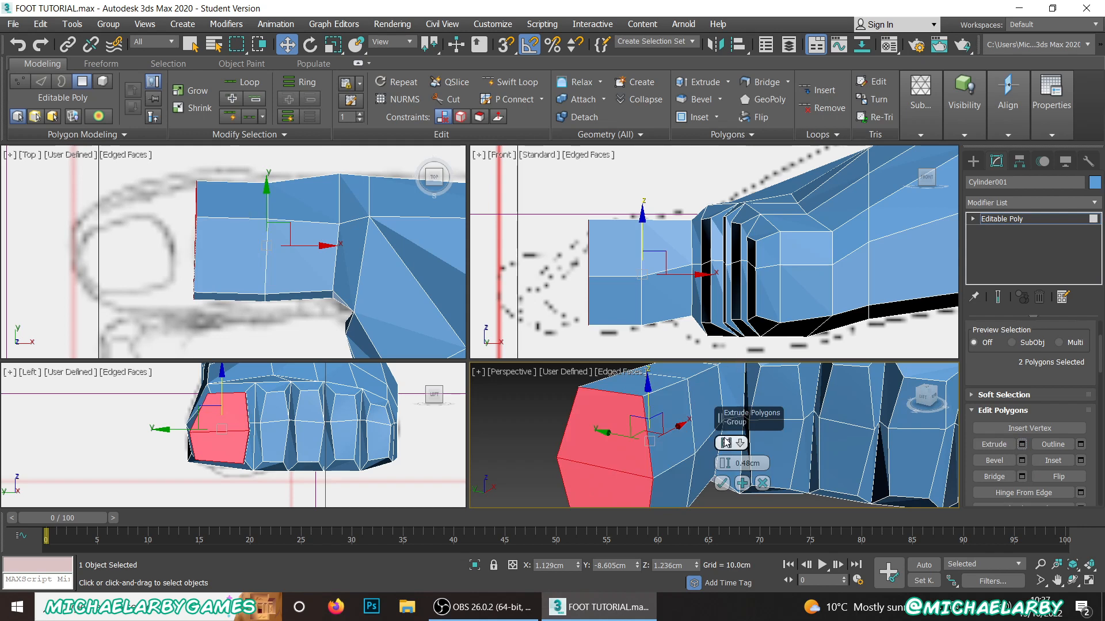
left_click(721, 484)
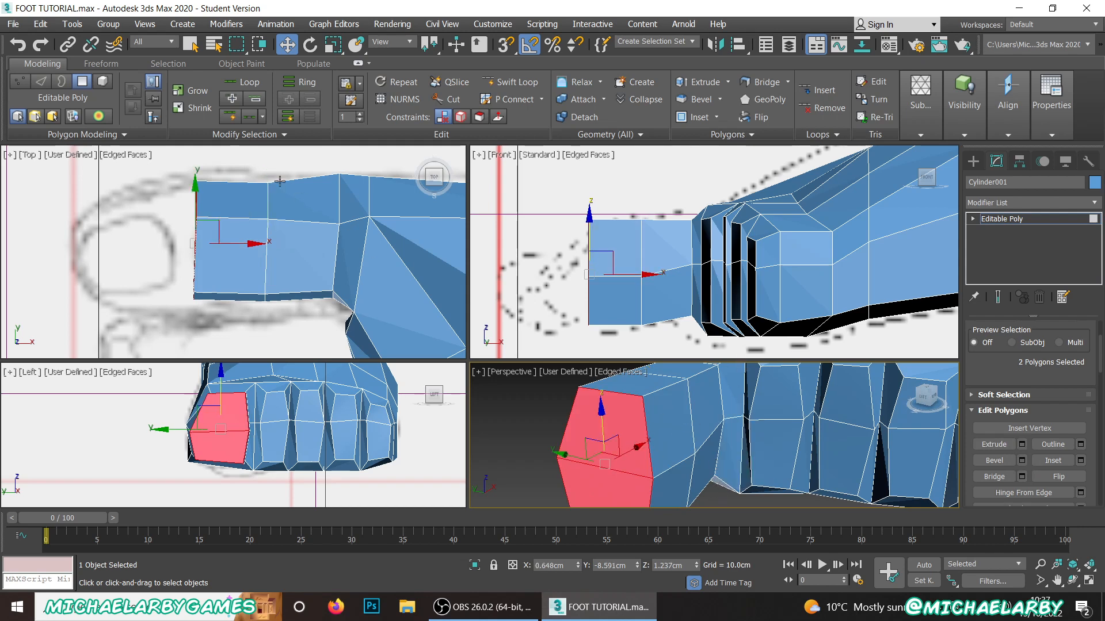
Step: Move the outer-side vertices of the big toe's two front rows outward to about Y -8.14 cm
scroll(1030, 403, "up", 3)
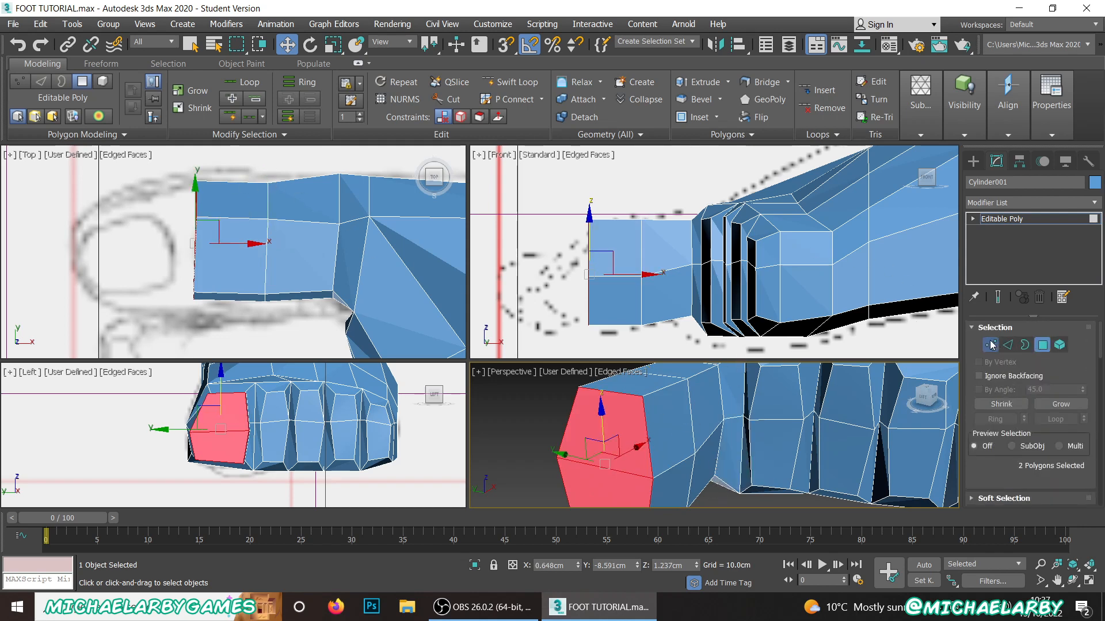
left_click(989, 345)
left_click_drag(174, 159, 270, 208)
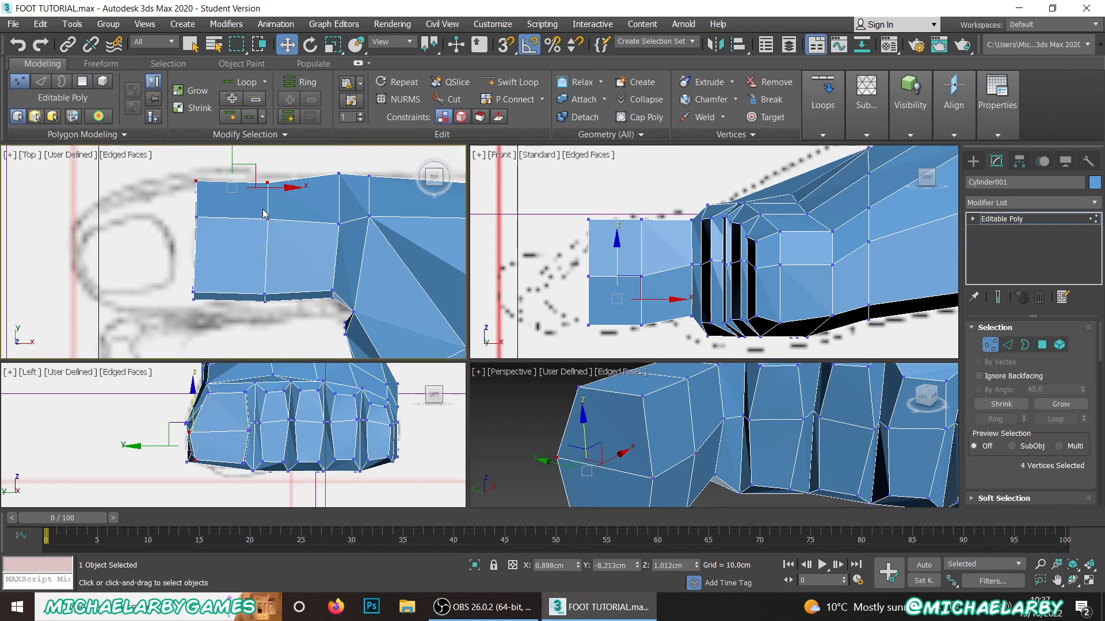
middle_click_drag(263, 214, 266, 260)
left_click_drag(235, 193, 236, 182)
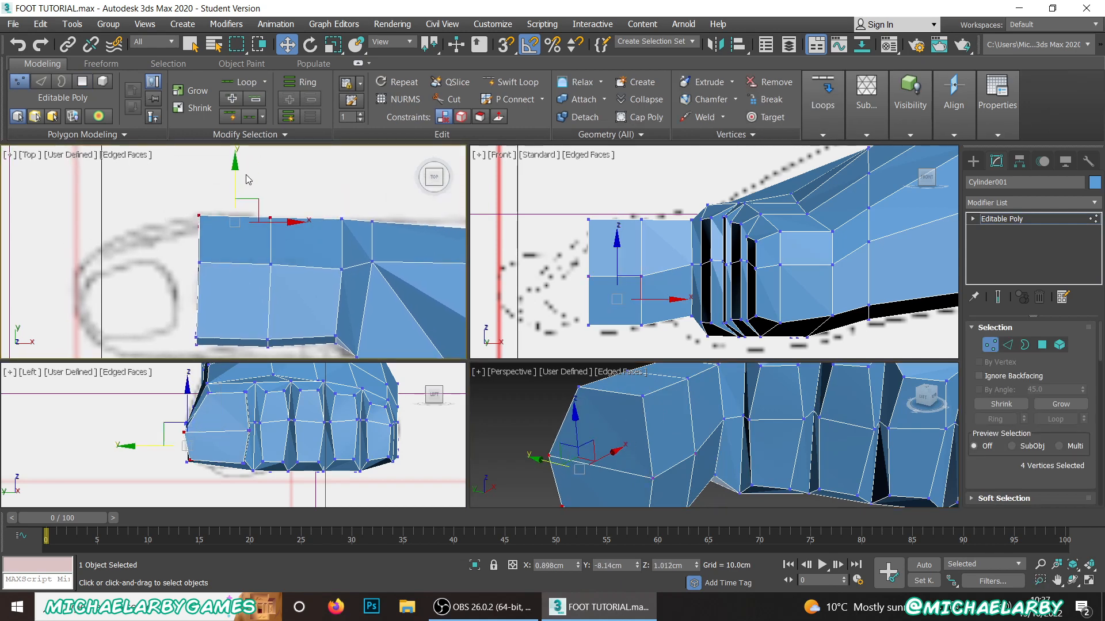
Step: Shift the second-toe-side vertices of the big toe's two front rows toward the second toe and those at its base to about Y -8.96 cm
scroll(248, 180, "down", 2)
left_click_drag(239, 227, 289, 236)
left_click_drag(249, 184, 248, 188)
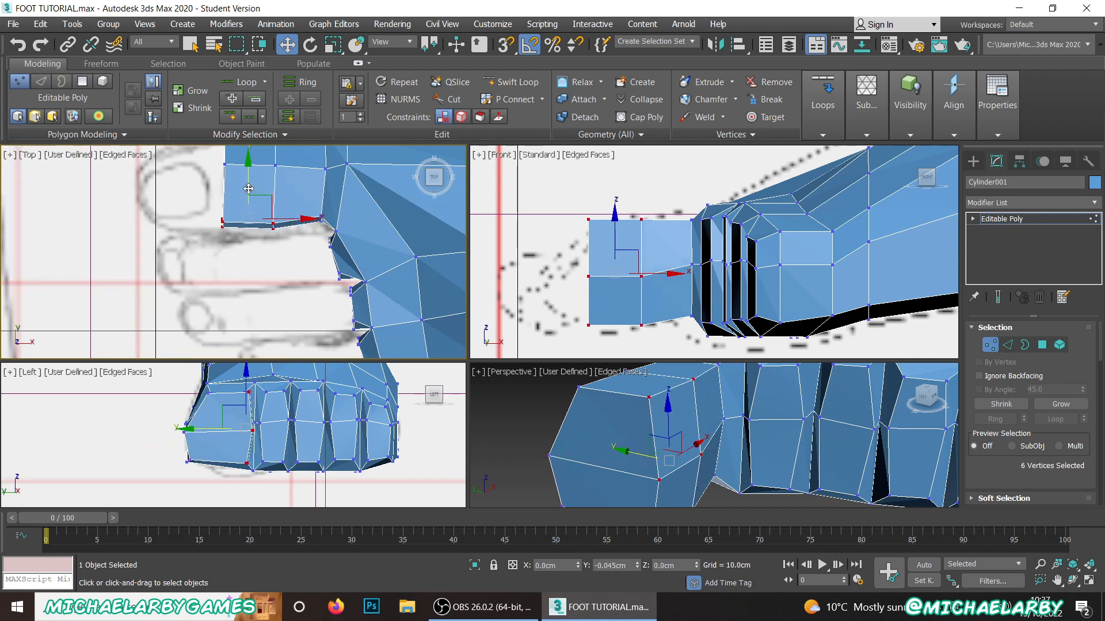
left_click(302, 197)
scroll(302, 198, "up", 5)
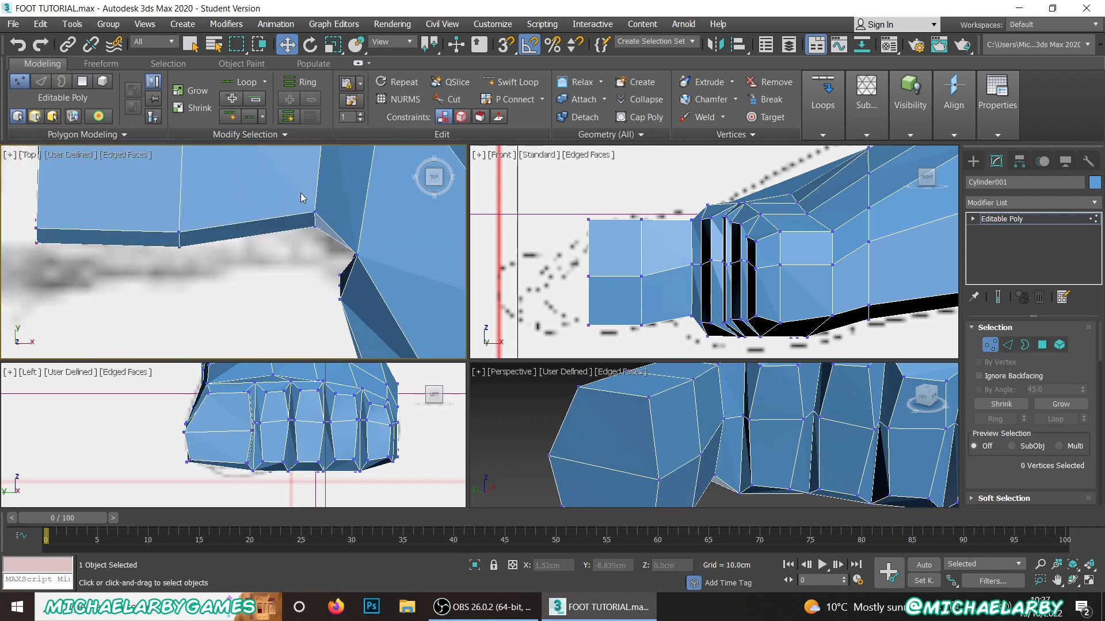
left_click_drag(326, 242, 326, 241)
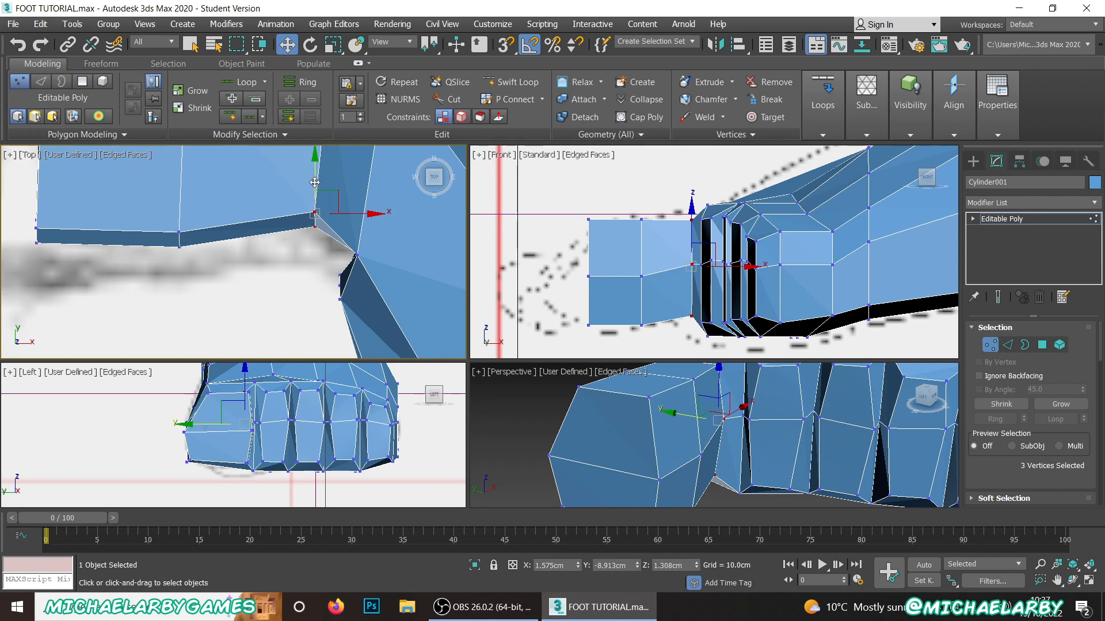
left_click_drag(315, 182, 315, 186)
scroll(344, 278, "down", 5)
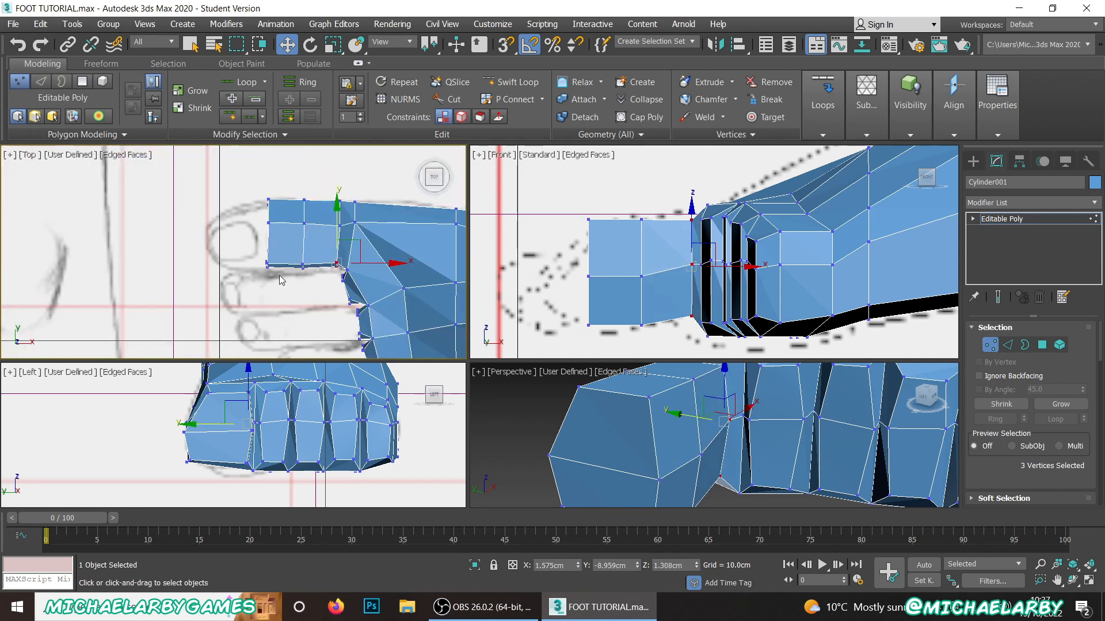
Step: Nudge the big toe's front vertices toward the second toe and move its two front second-toe-side rows to about Y -9.01 cm
scroll(273, 273, "up", 3)
scroll(254, 217, "up", 2)
scroll(264, 217, "down", 2)
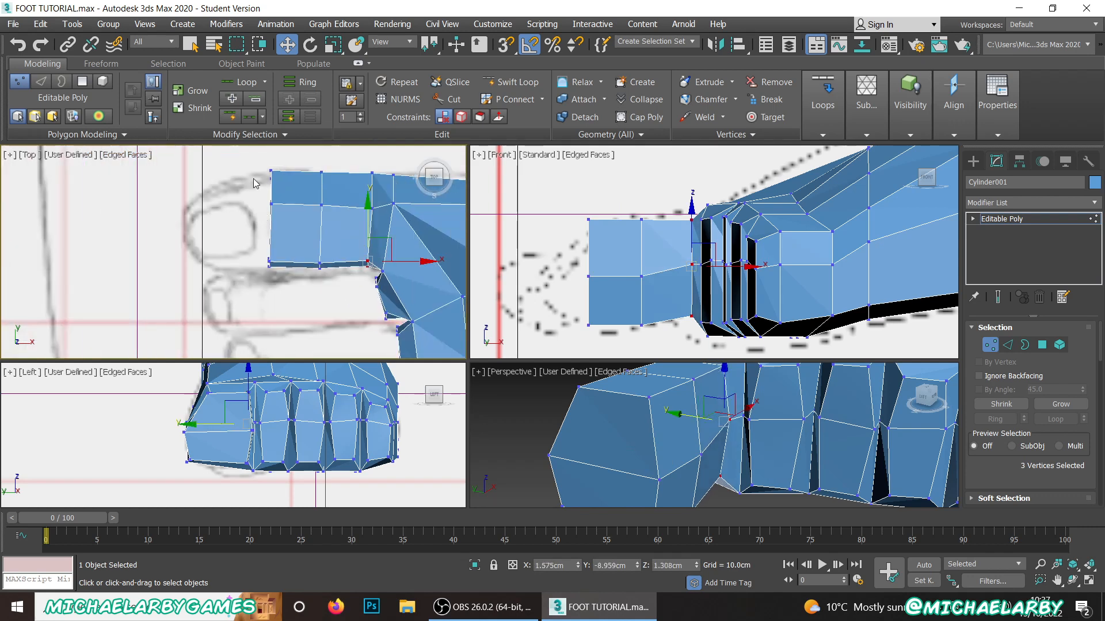
left_click_drag(290, 282, 289, 278)
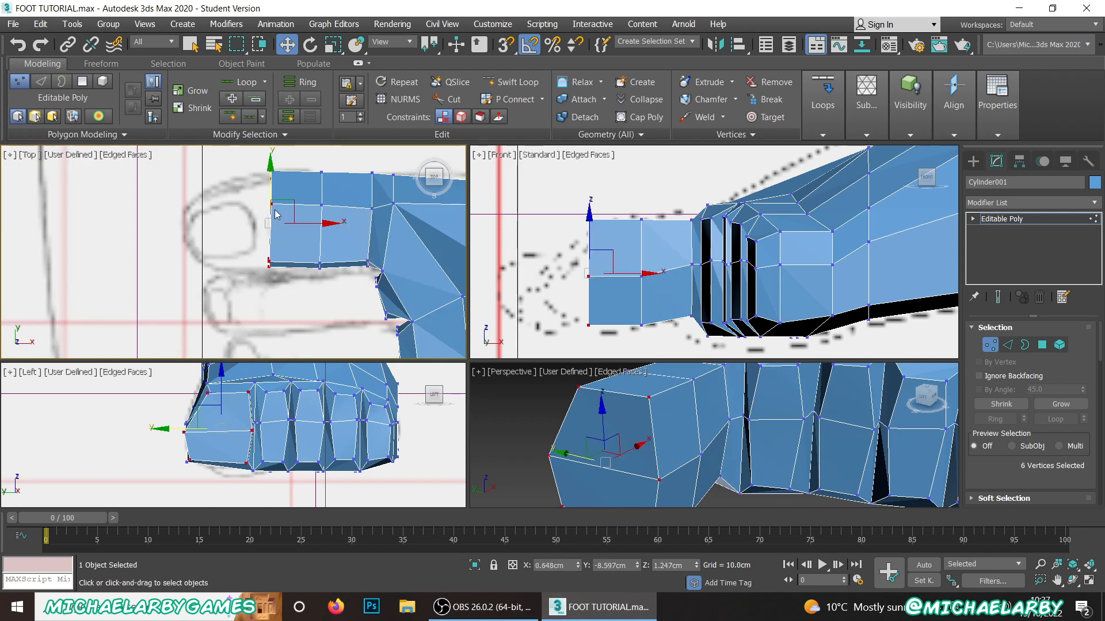
left_click(255, 260)
left_click_drag(325, 280, 324, 278)
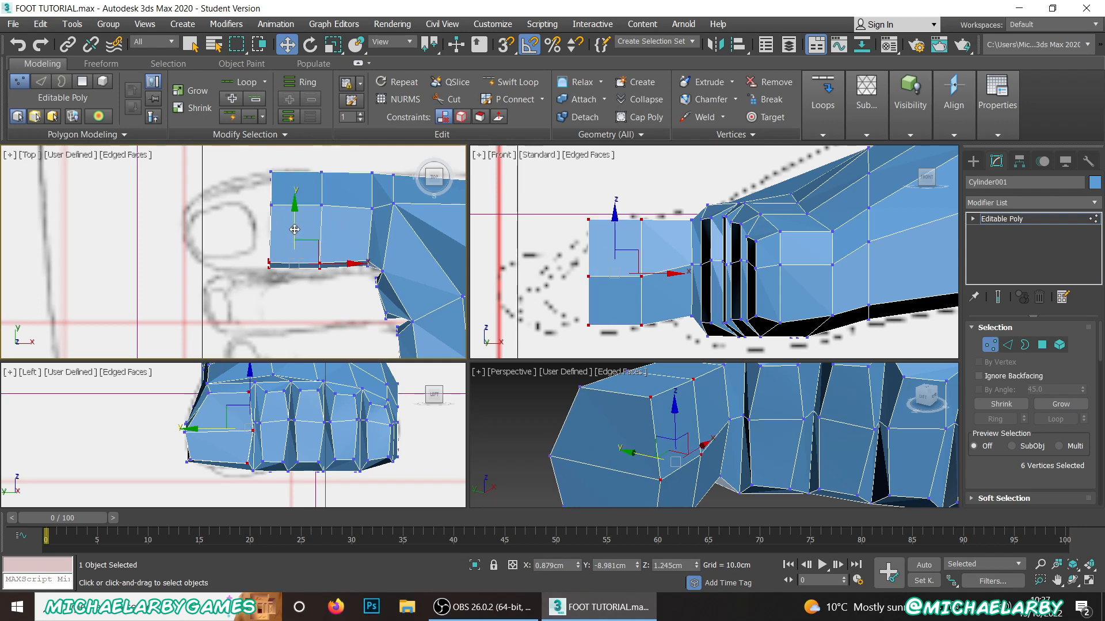
left_click_drag(294, 230, 295, 231)
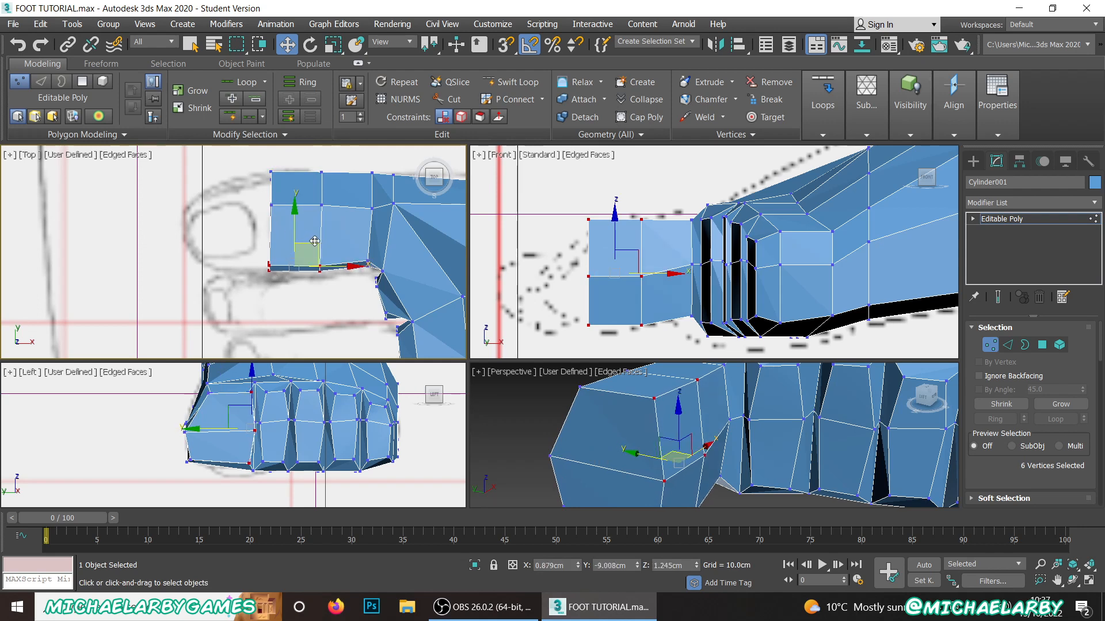
Step: Lower the two top corner vertices of the big toe's front face to about Z 1.61 cm
right_click(532, 213)
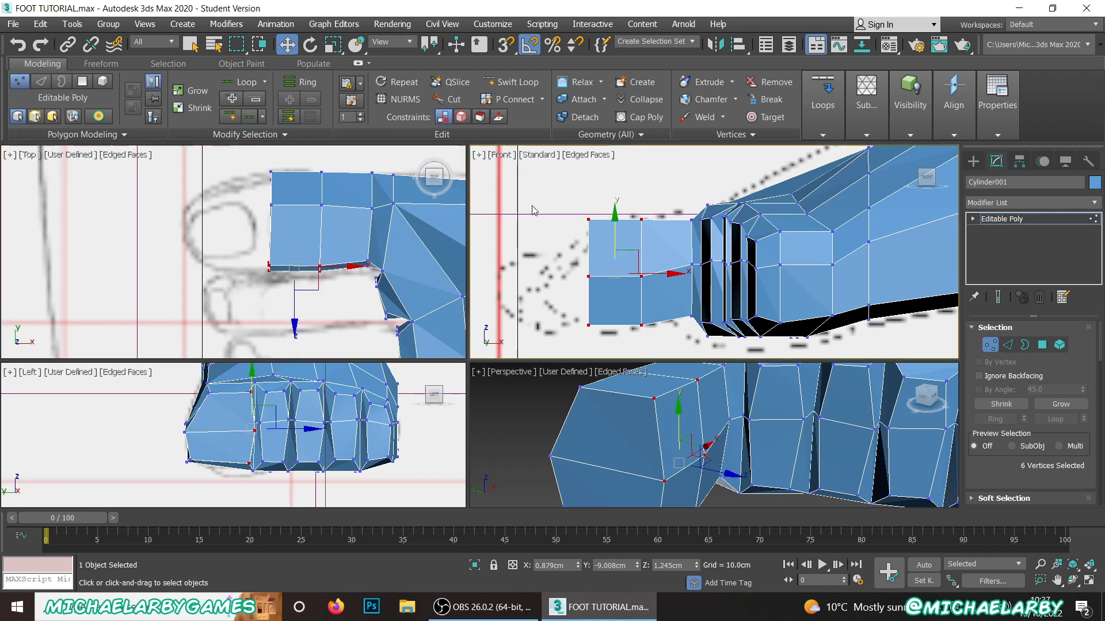
left_click_drag(569, 205, 613, 246)
left_click_drag(589, 181, 593, 206)
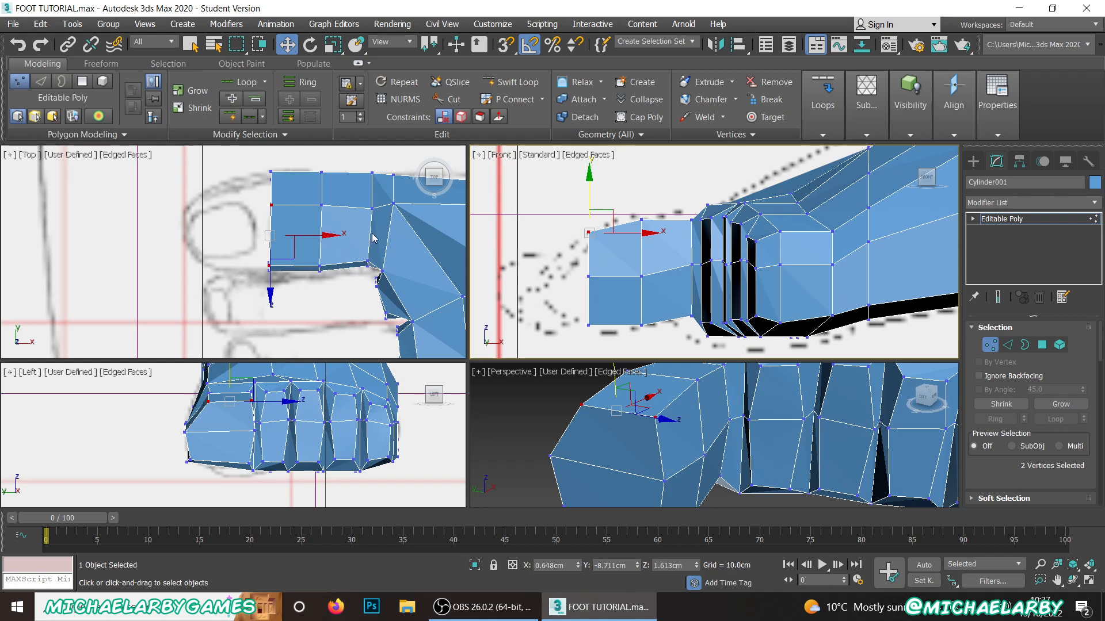
Step: Extrude the two front polygons of the big toe by 0.48 cm
scroll(1020, 384, "down", 5)
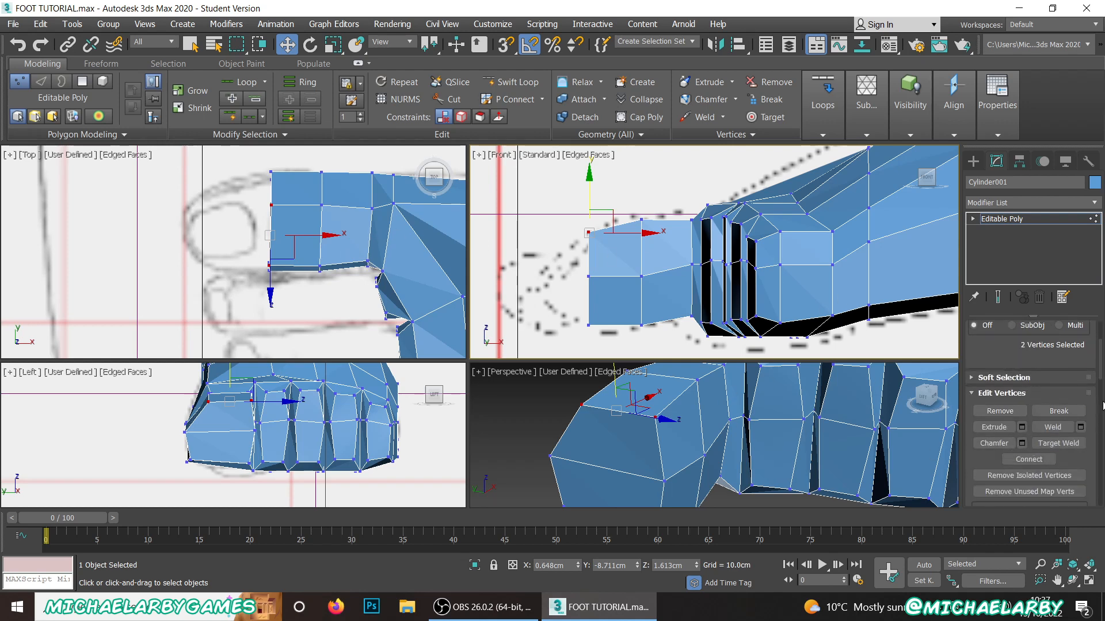
scroll(1100, 406, "up", 5)
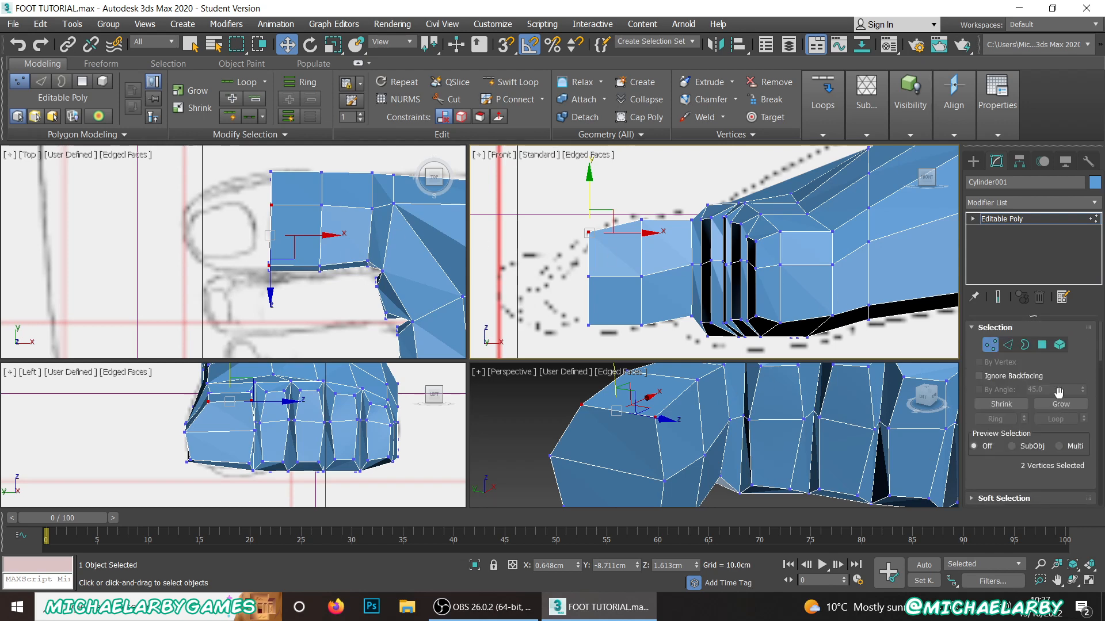
left_click(1043, 346)
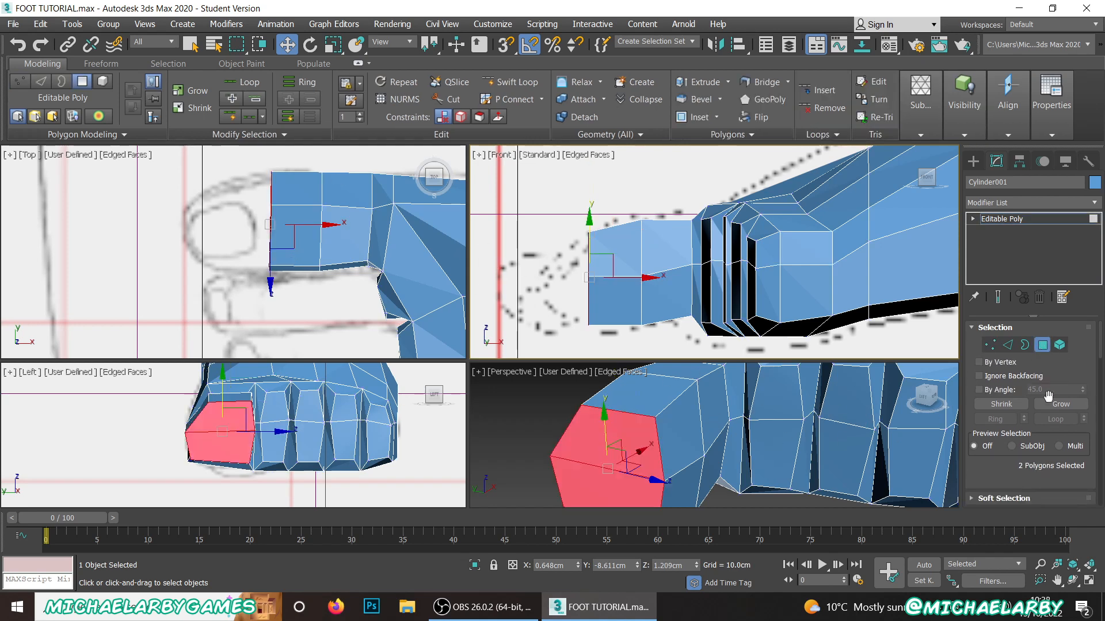
scroll(1045, 403, "down", 3)
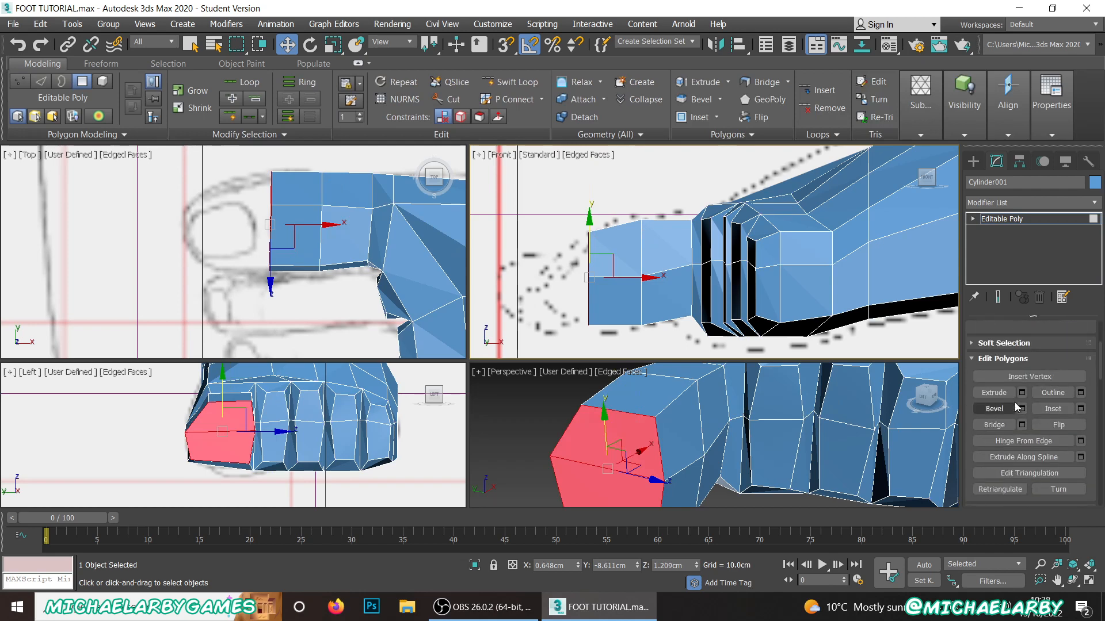
left_click(1022, 393)
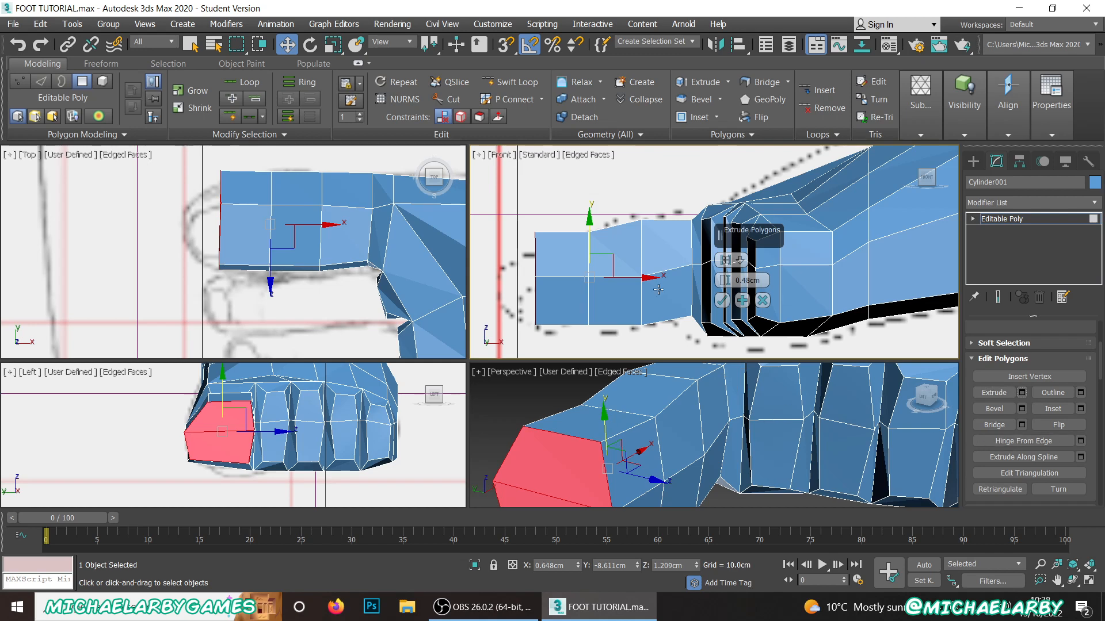
scroll(630, 263, "down", 2)
left_click(722, 299)
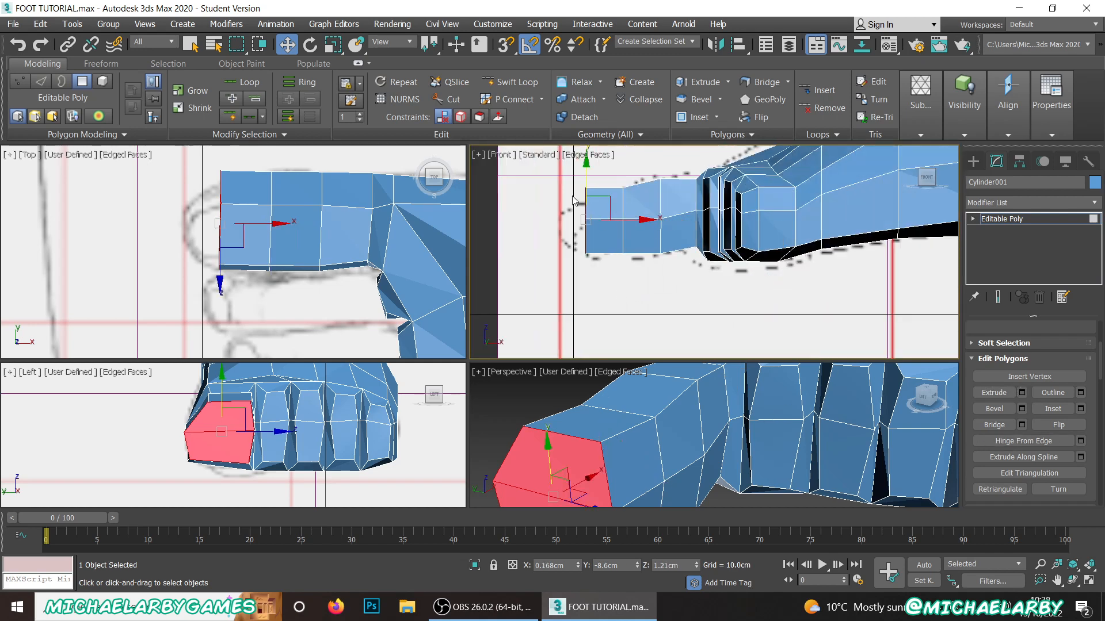
Step: Move the new front face's middle vertices forward to the reference toe tip and its top vertices forward and down to the outline
scroll(588, 218, "up", 4)
scroll(1059, 384, "up", 3)
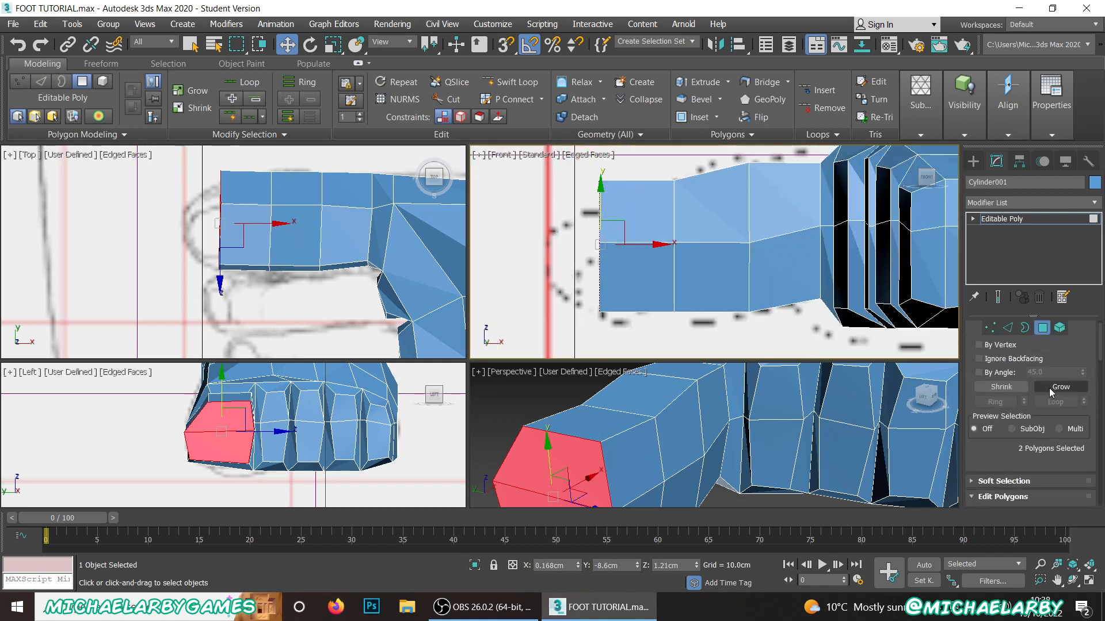
left_click(990, 346)
left_click_drag(565, 225, 620, 267)
left_click_drag(624, 225, 575, 245)
left_click_drag(569, 170, 627, 209)
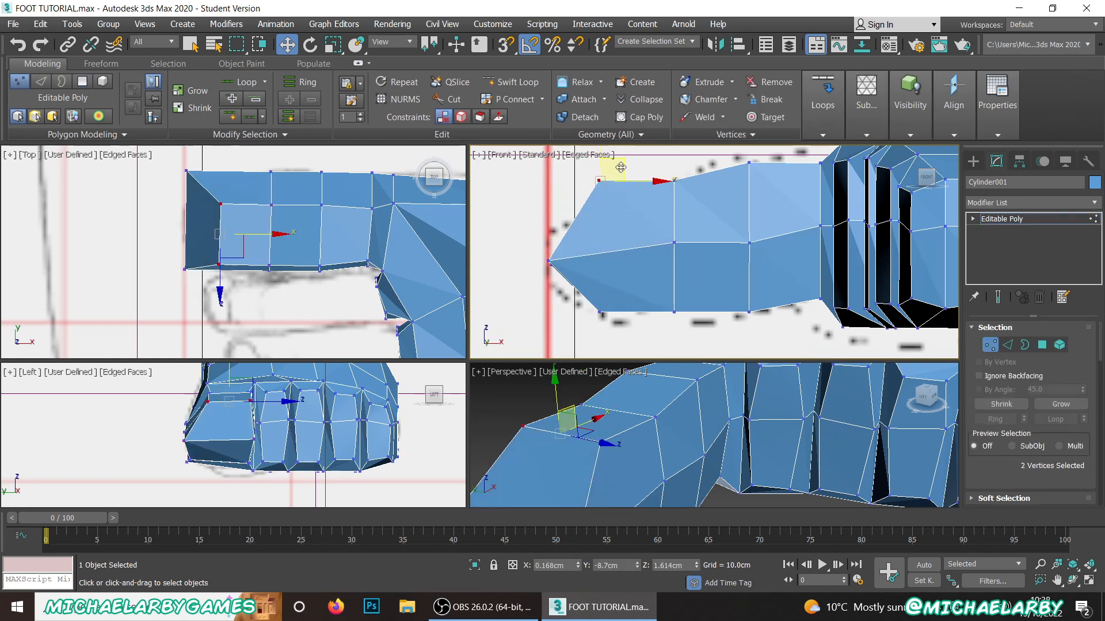
left_click_drag(624, 163, 578, 212)
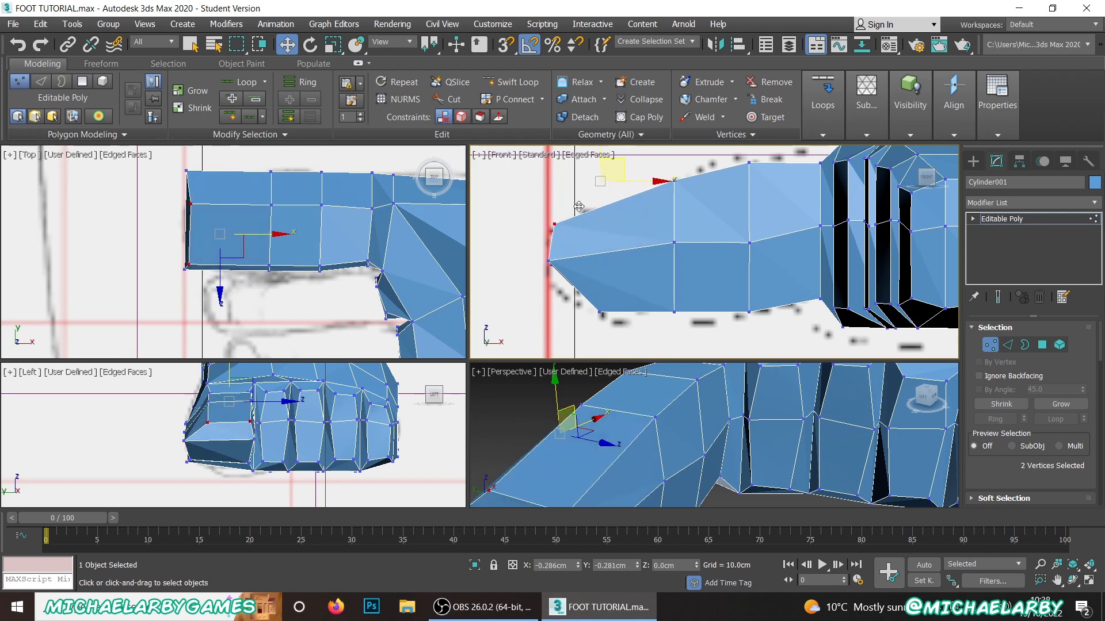
Step: Shift the top vertices of the row behind the toe tip forward and down to about X 0.479, Z 1.472 cm
left_click_drag(647, 171, 698, 208)
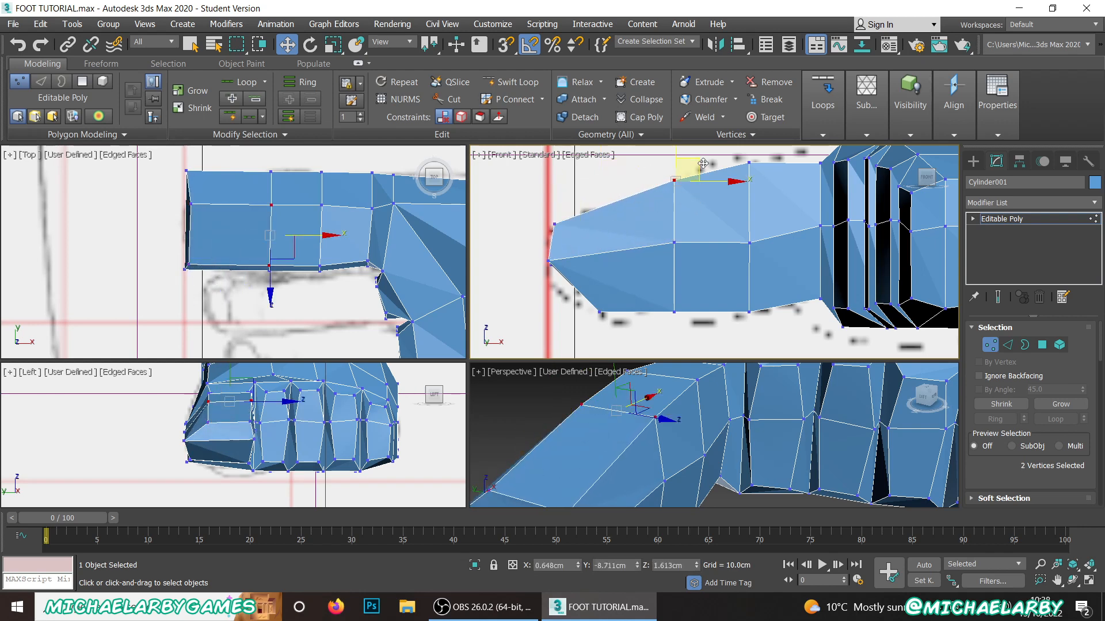
left_click_drag(701, 159, 672, 181)
scroll(589, 233, "down", 3)
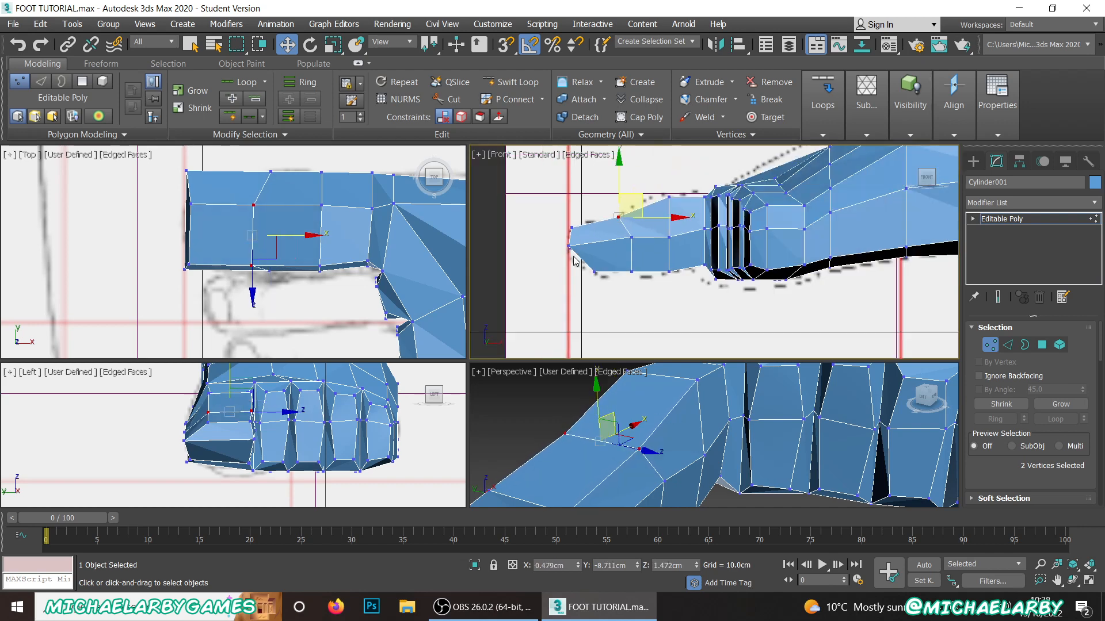
Step: Fit the big toe's underside to the side reference by moving the lower front vertex forward and up and adjusting the next two rows
scroll(572, 259, "up", 3)
left_click_drag(662, 306, 659, 303)
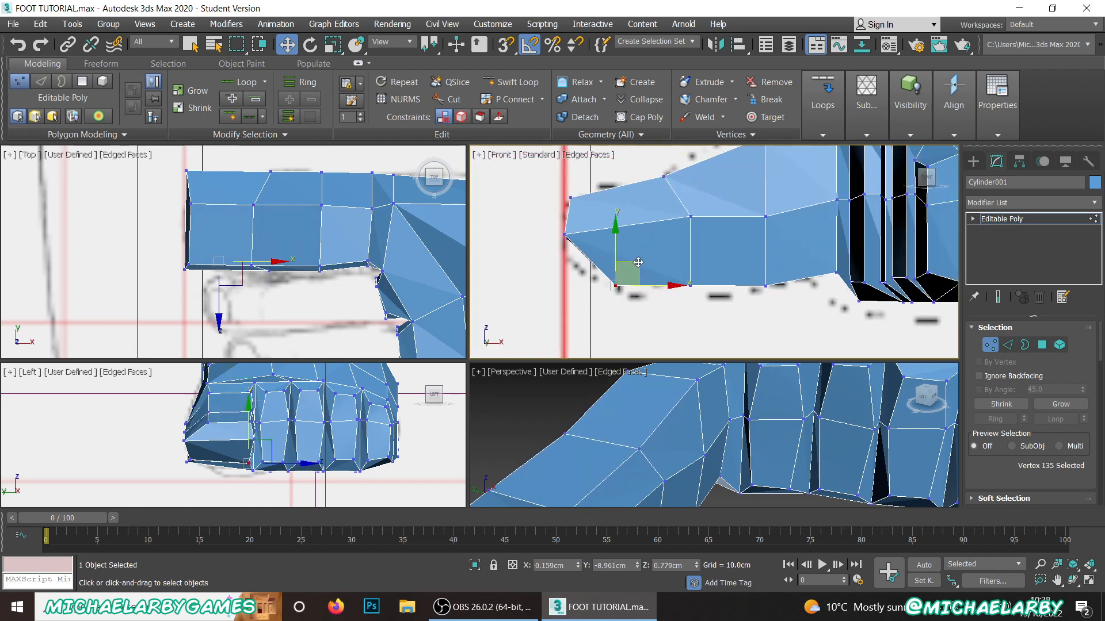
left_click_drag(638, 262, 606, 255)
left_click(660, 316)
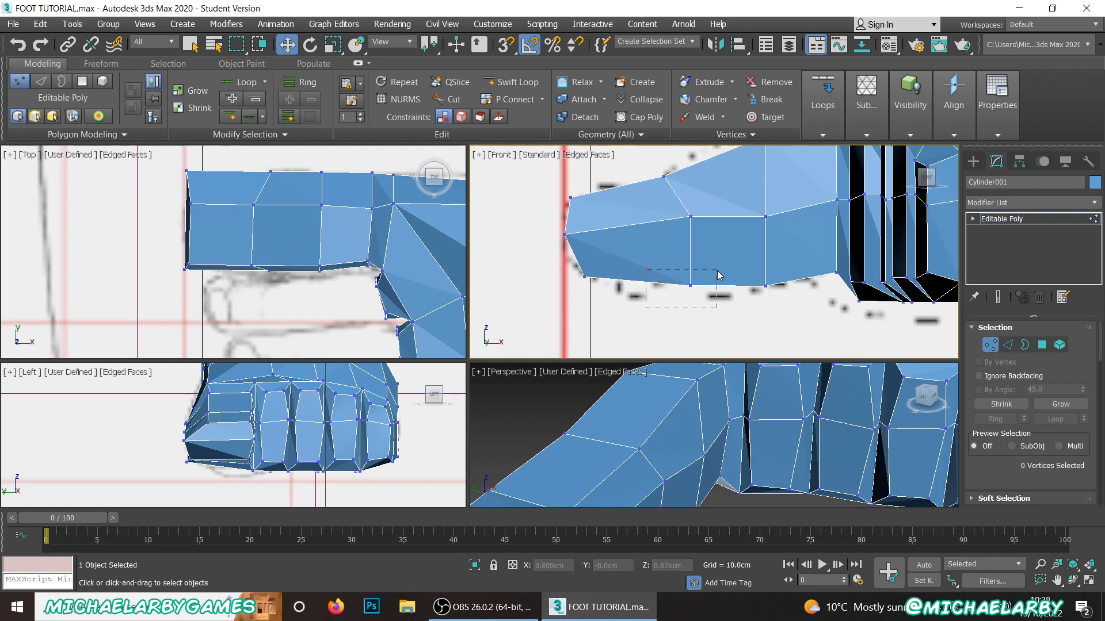
left_click_drag(713, 215, 694, 229)
left_click(747, 310)
left_click_drag(747, 309, 785, 267)
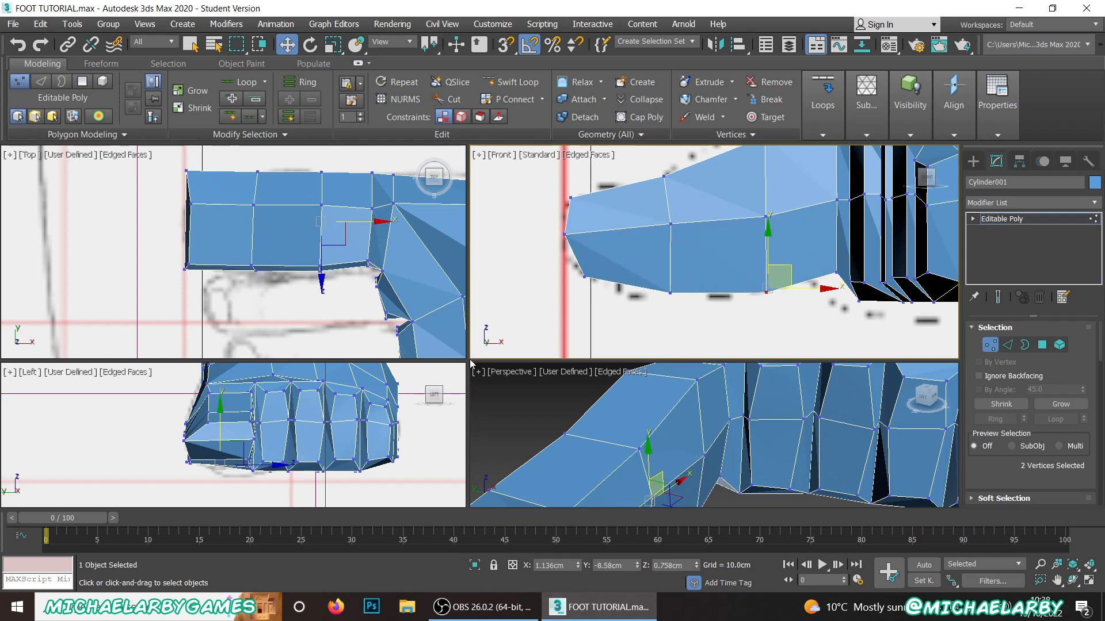
Step: Turn on see-through display and taper the big toe's outer side in the Top view by moving the vertices of its two front rows
left_click(136, 227)
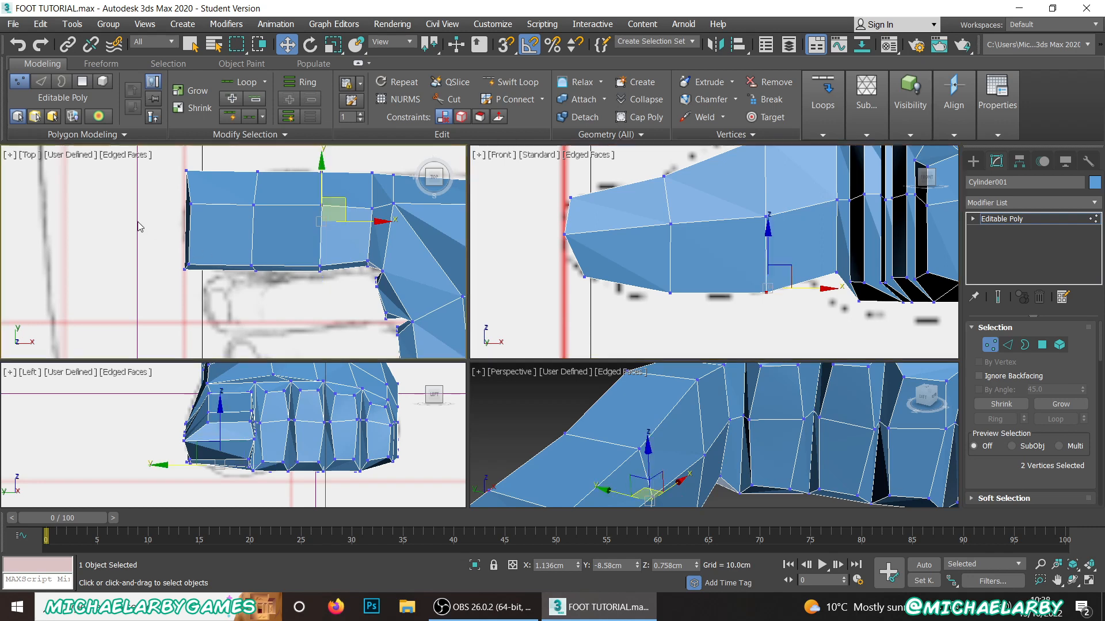
key("alt+x")
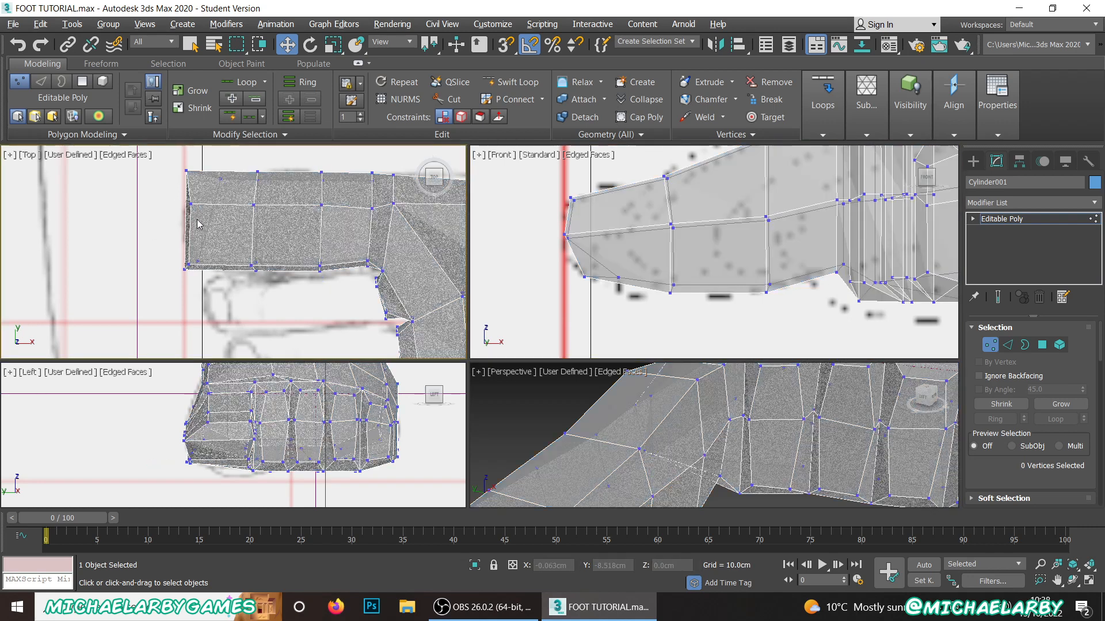
scroll(198, 207, "up", 2)
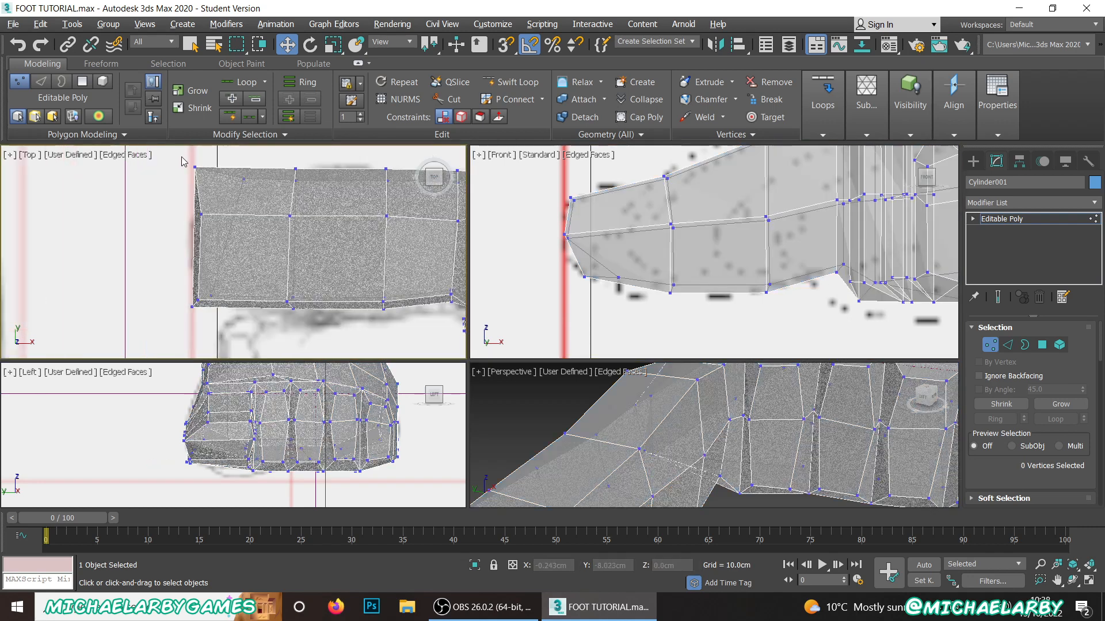
left_click_drag(232, 242, 232, 238)
left_click_drag(220, 166, 222, 204)
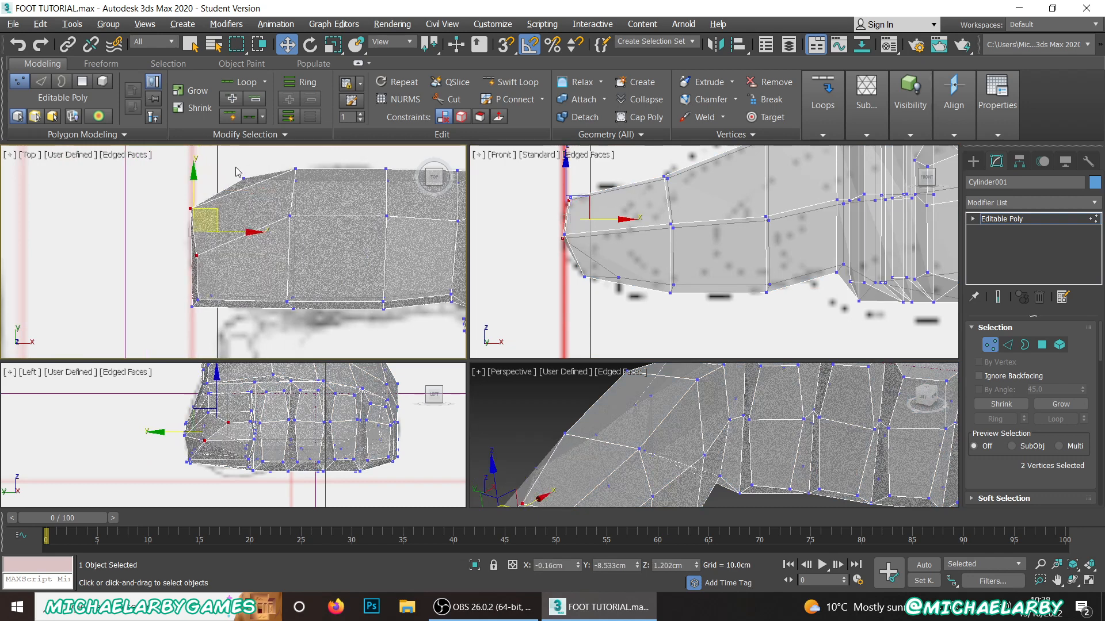
left_click_drag(236, 168, 318, 243)
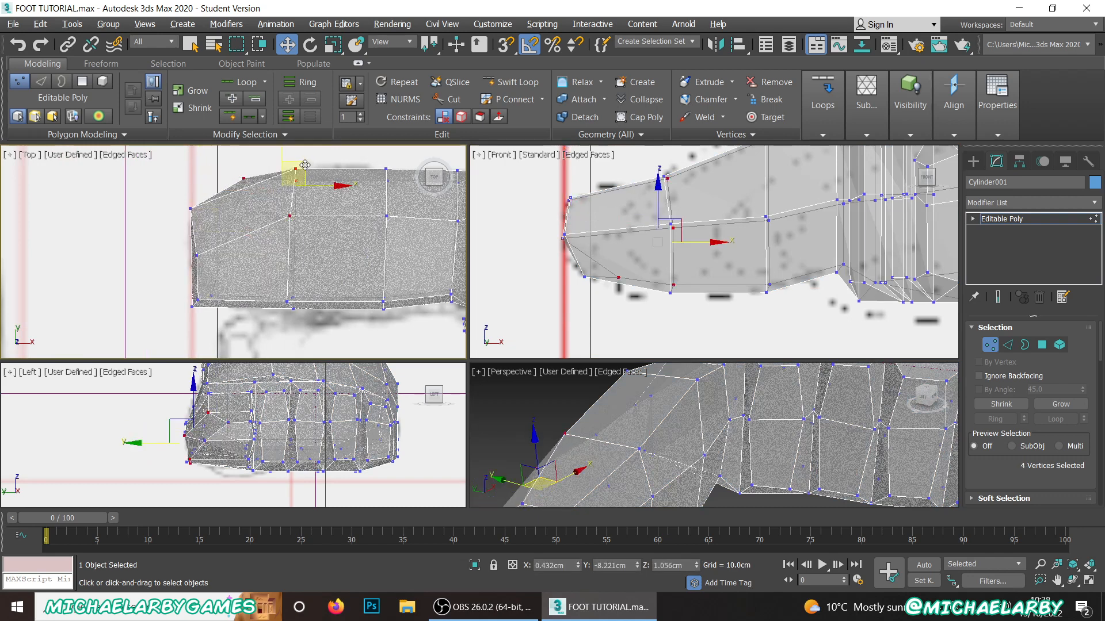
left_click_drag(305, 166, 299, 167)
Step: Move the bottom outer corner vertex forward to the toe tip and the top outer front vertex outward to about Y -8.49 cm
left_click(239, 218)
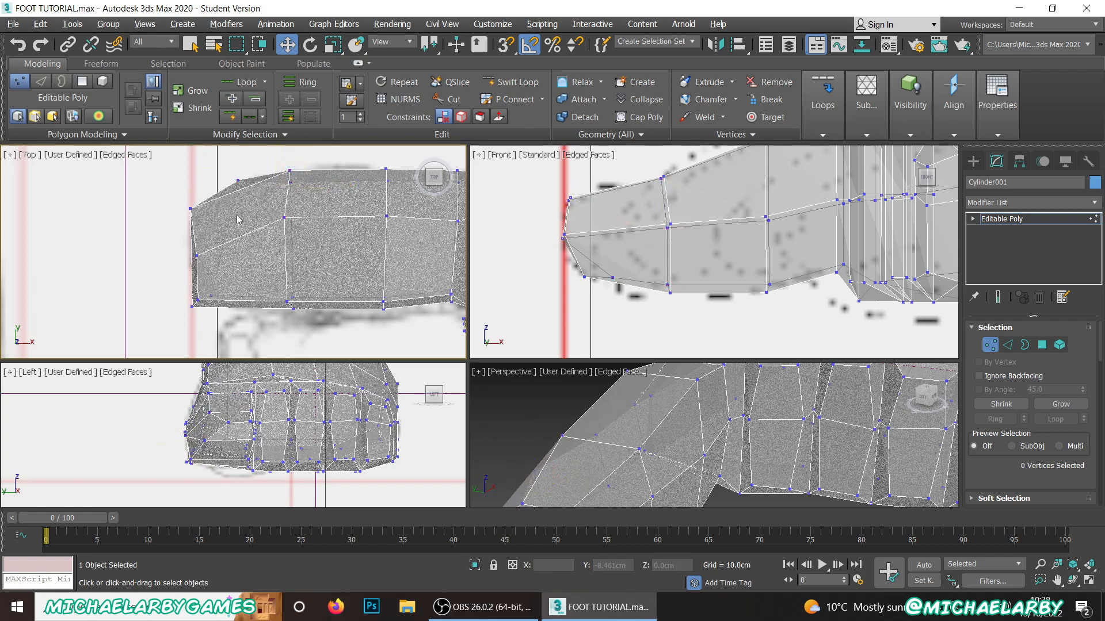
left_click_drag(239, 198, 256, 211)
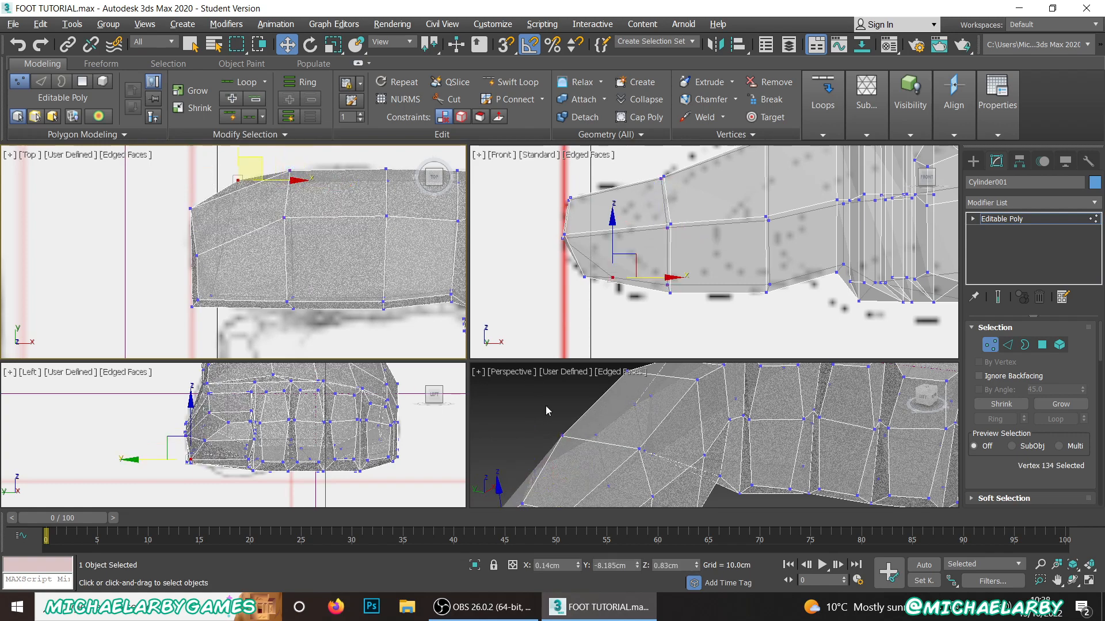
scroll(592, 403, "down", 3)
middle_click_drag(616, 410, 645, 483, "alt")
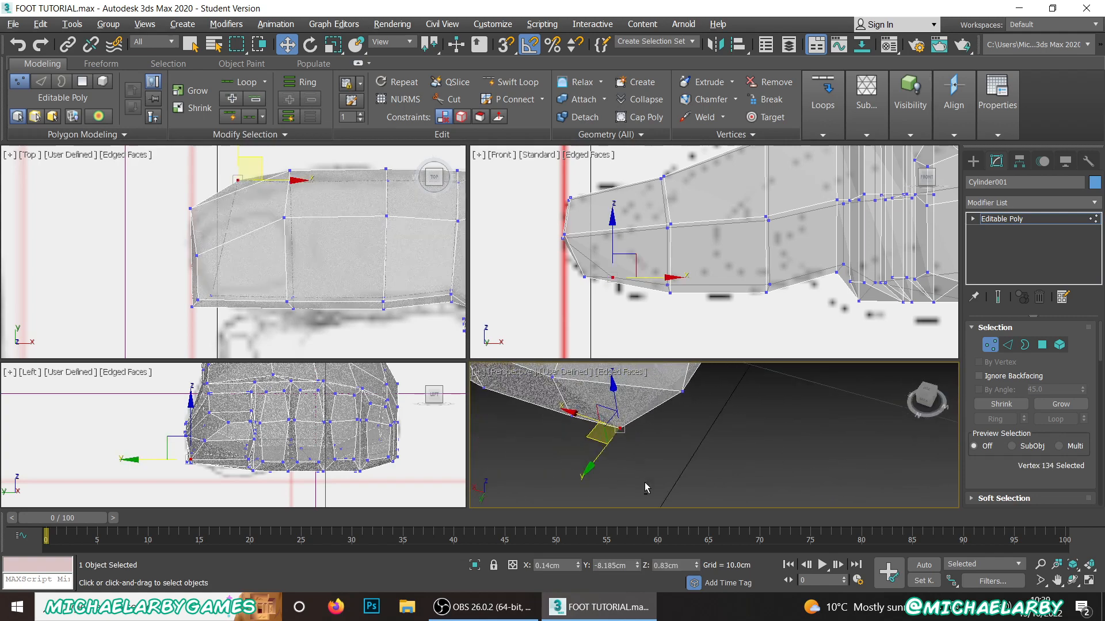
left_click_drag(590, 440, 625, 425)
middle_click_drag(706, 436, 633, 429, "alt")
left_click(662, 424)
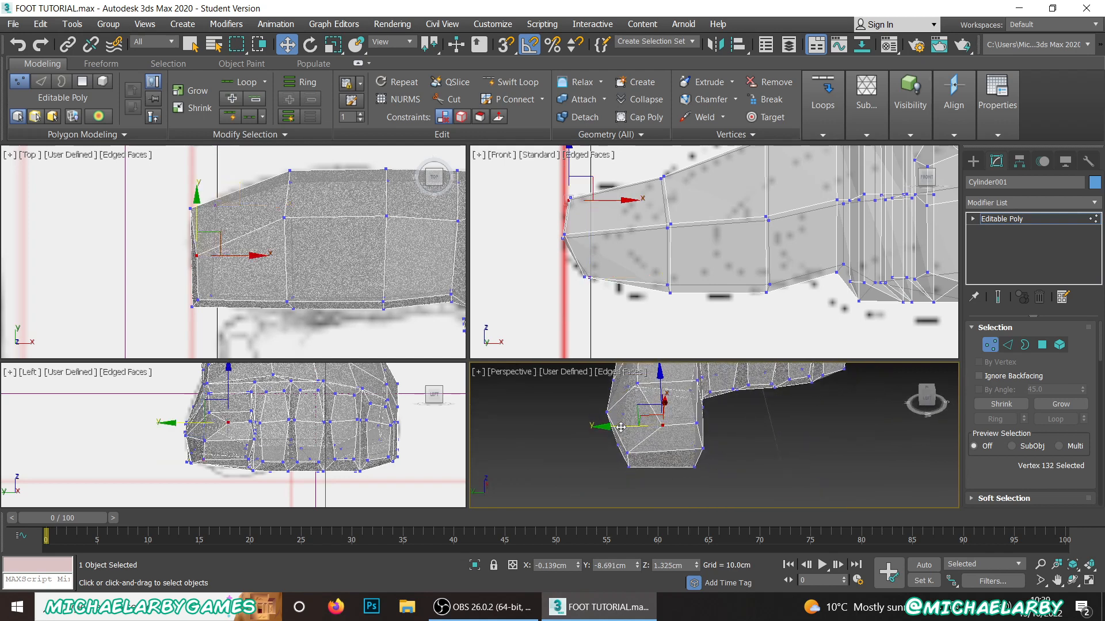
left_click_drag(617, 427, 593, 429)
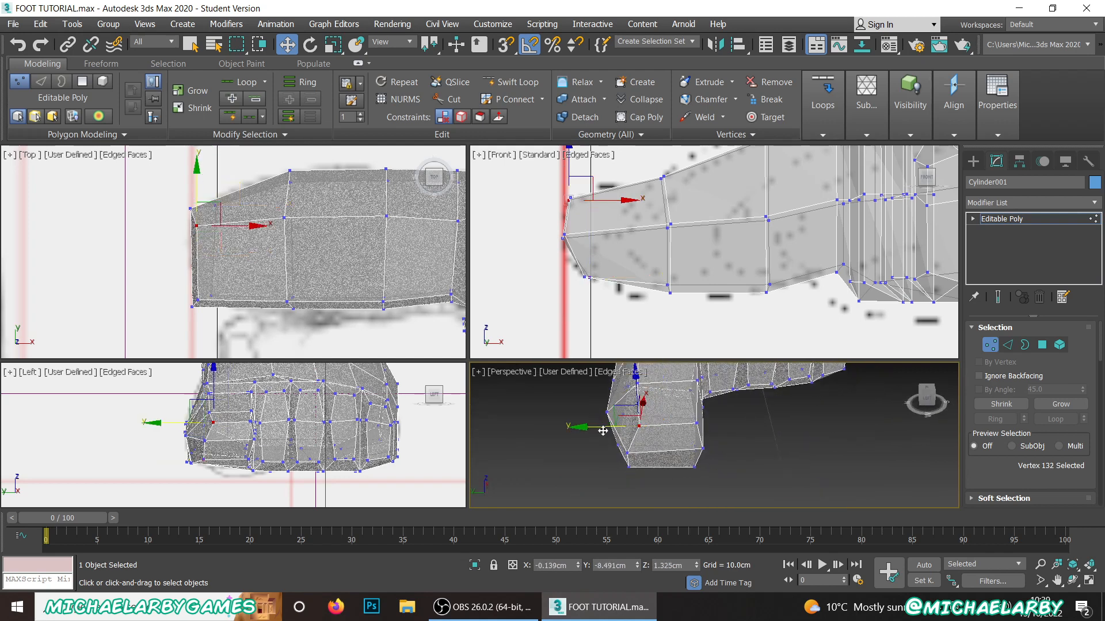
Step: Turn off see-through display and enlarge the Perspective viewport around the big toe
key("alt+x")
scroll(635, 446, "down", 2)
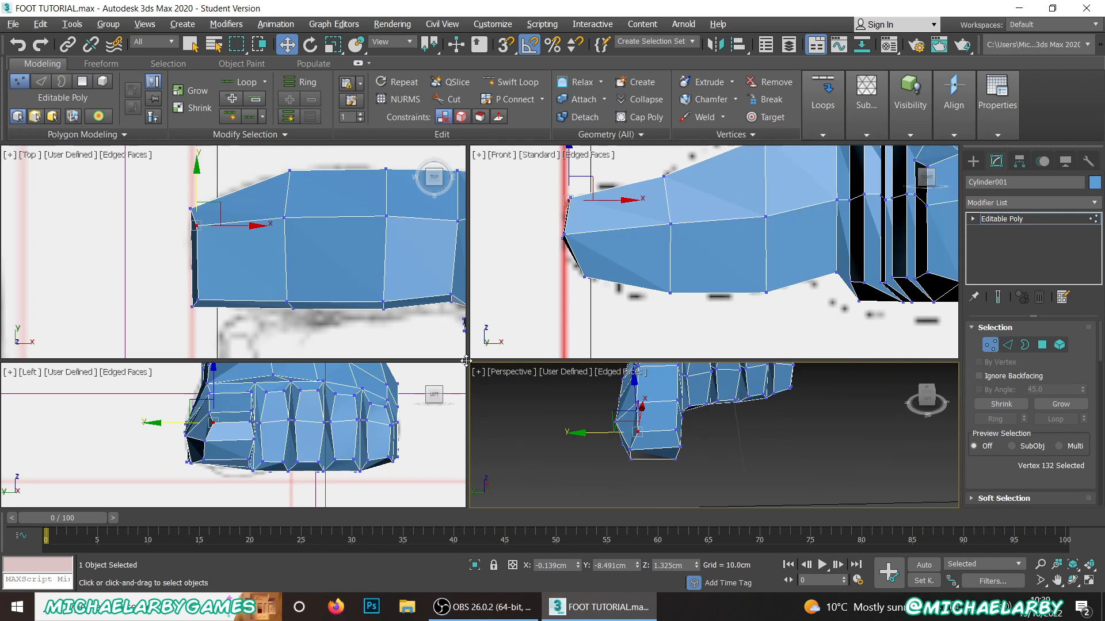
left_click_drag(466, 361, 401, 284)
mouse_move(620, 391)
middle_mouse_down("alt")
mouse_move(621, 351)
mouse_move(631, 366)
mouse_move(566, 401)
mouse_move(615, 367)
middle_mouse_up("alt")
scroll(588, 376, "up", 4)
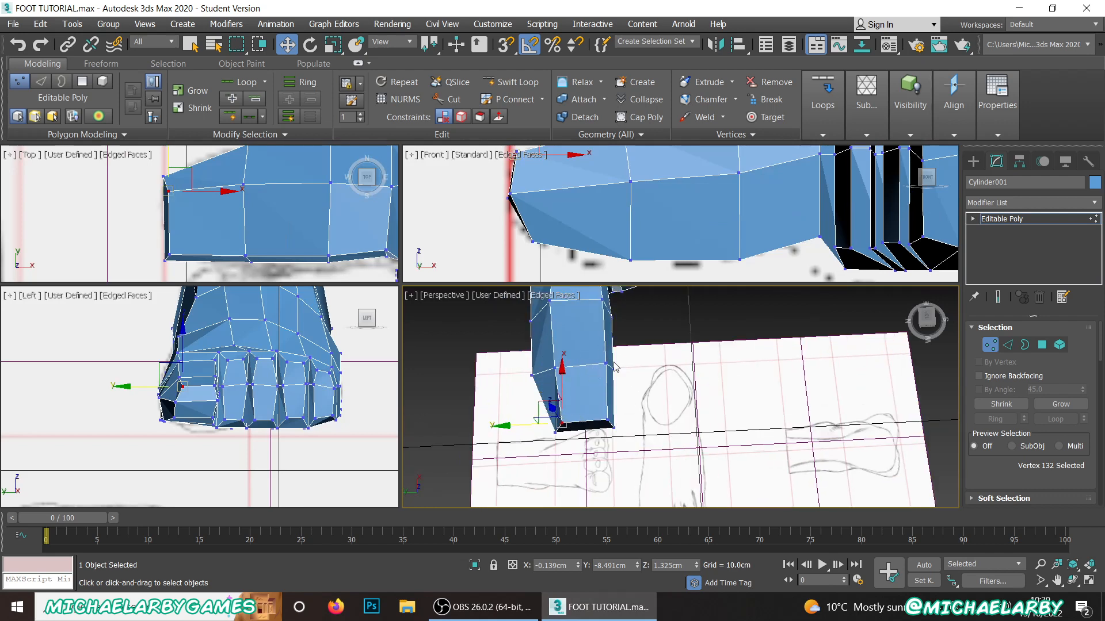
Step: Move the big toe's upper second-toe-side vertices inward, the front one to about Y -8.90 cm and the one near the base to about Y -8.92 cm
left_click(611, 368)
scroll(586, 371, "up", 2)
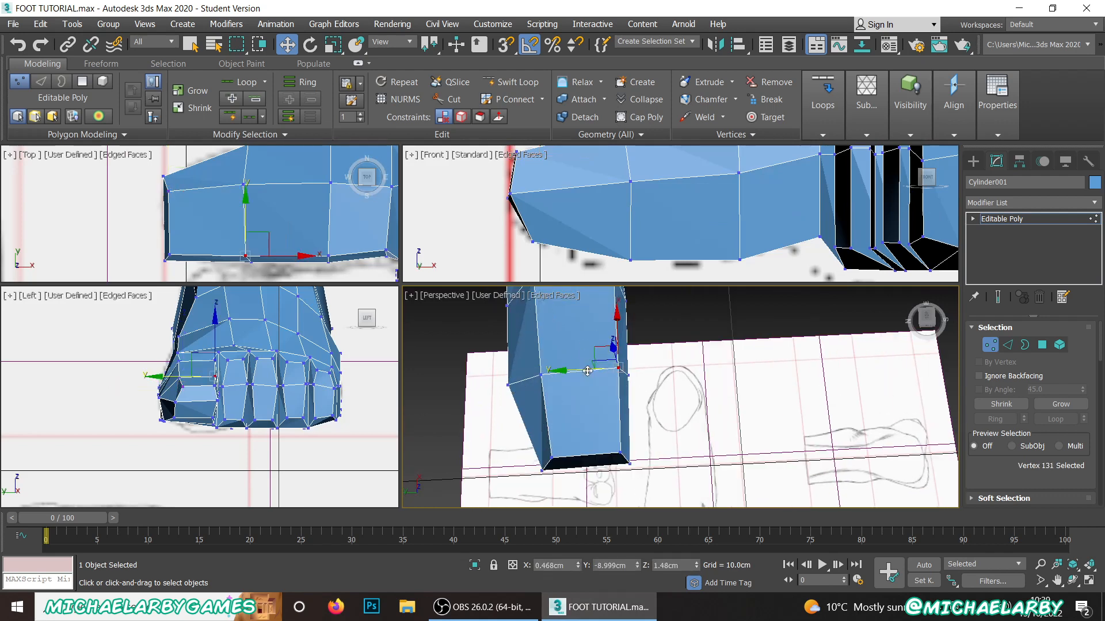
left_click_drag(581, 372, 569, 373)
left_click(620, 453)
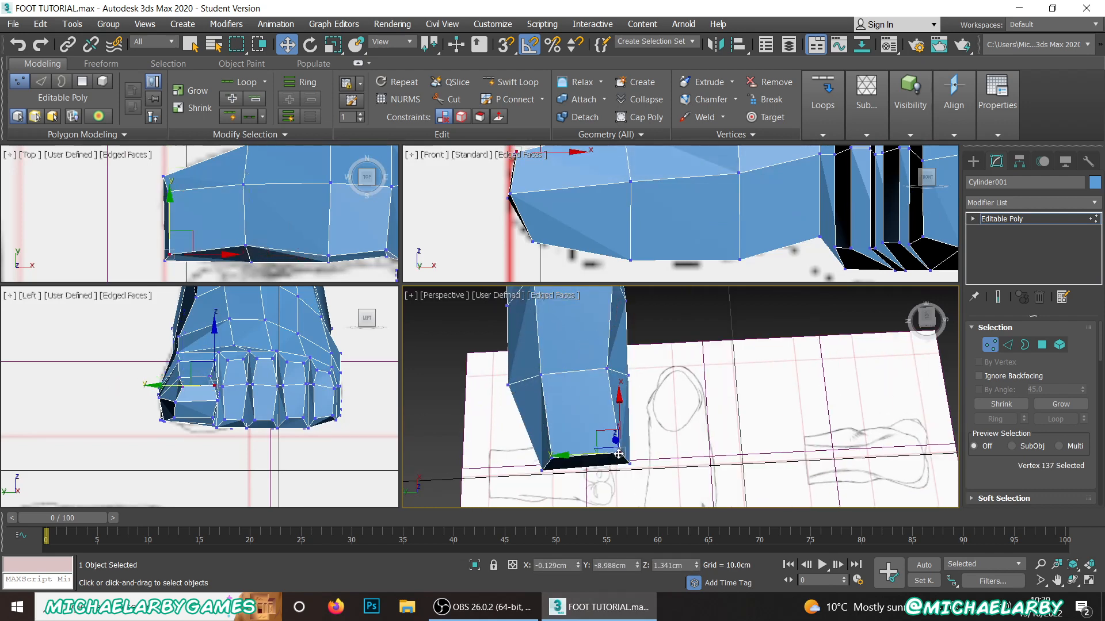
left_click_drag(586, 455, 574, 457)
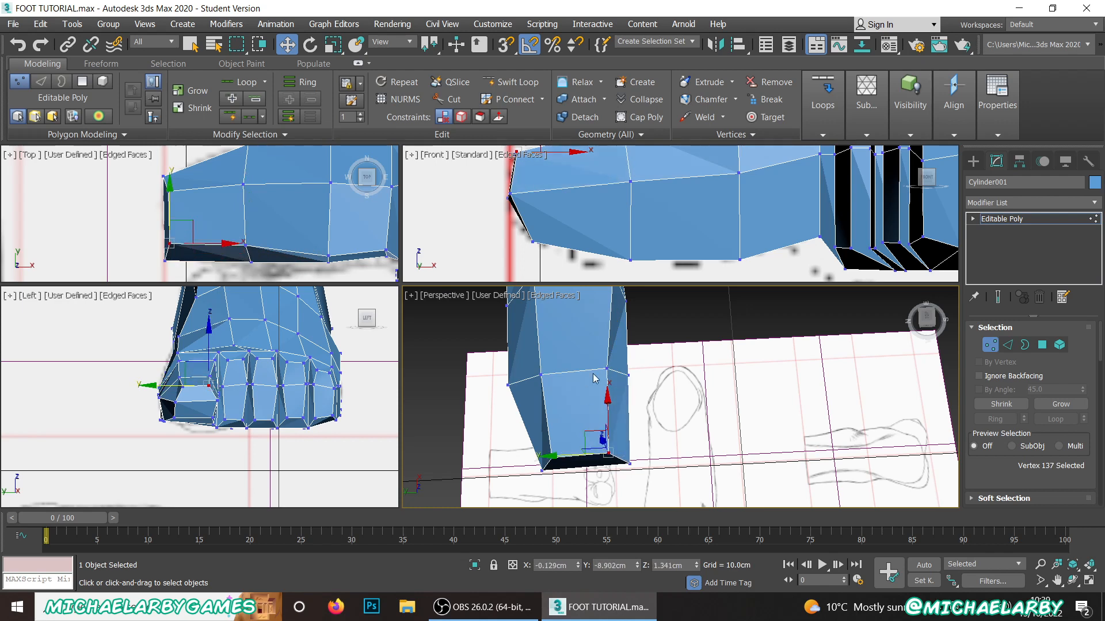
middle_click_drag(595, 378, 599, 499)
left_click(616, 396)
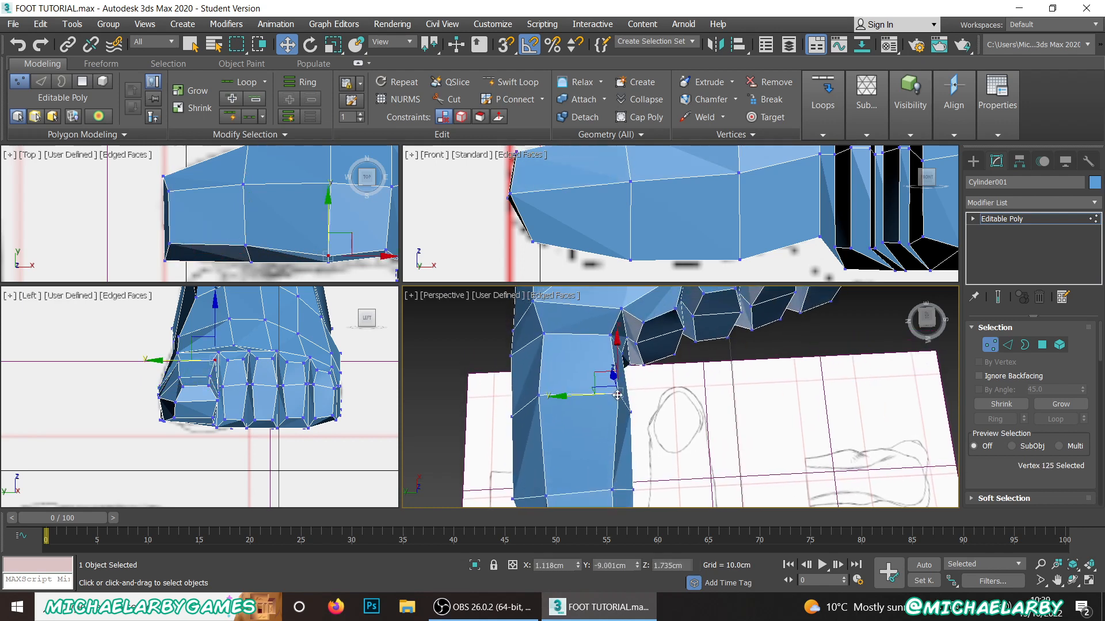
left_click_drag(582, 396, 571, 398)
Step: Move the middle second-toe-side vertex at the toe tip to about X -0.18, Y -8.97 cm
scroll(564, 374, "down", 3)
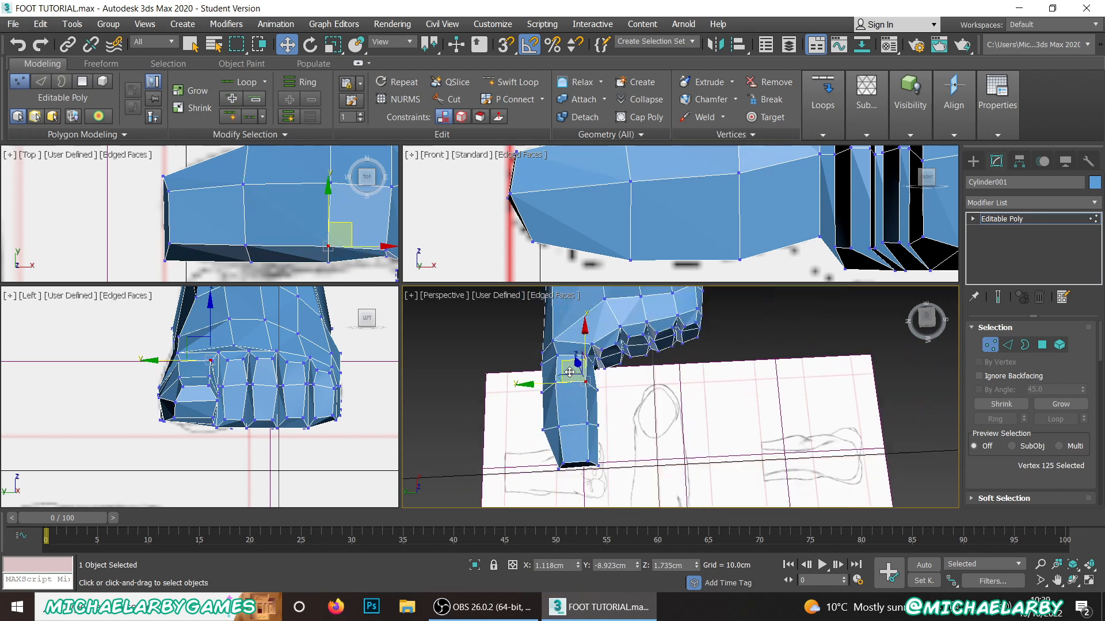
scroll(555, 448, "up", 3)
middle_click_drag(555, 449, 562, 398)
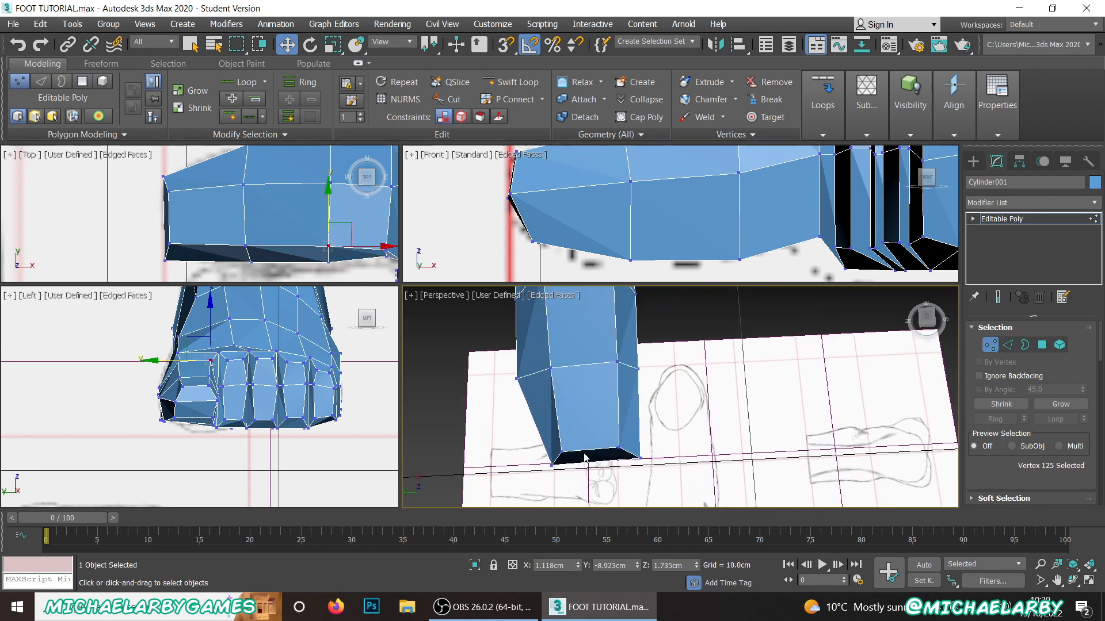
middle_click_drag(585, 457, 592, 455, "alt")
left_click(609, 447)
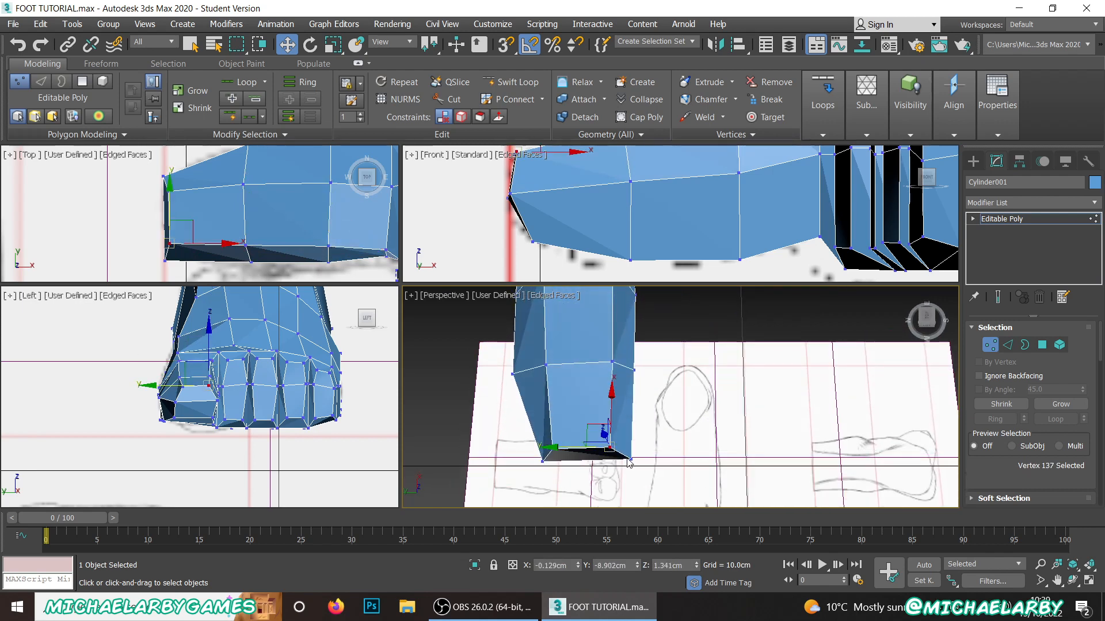
left_click(631, 459)
left_click_drag(616, 438, 607, 441)
Step: Move the underside vertex on the inner edge near the big toe's base down to about Z 0.74 cm
middle_click_drag(607, 441, 538, 429, "alt")
middle_click_drag(538, 429, 560, 354)
scroll(640, 395, "up", 2)
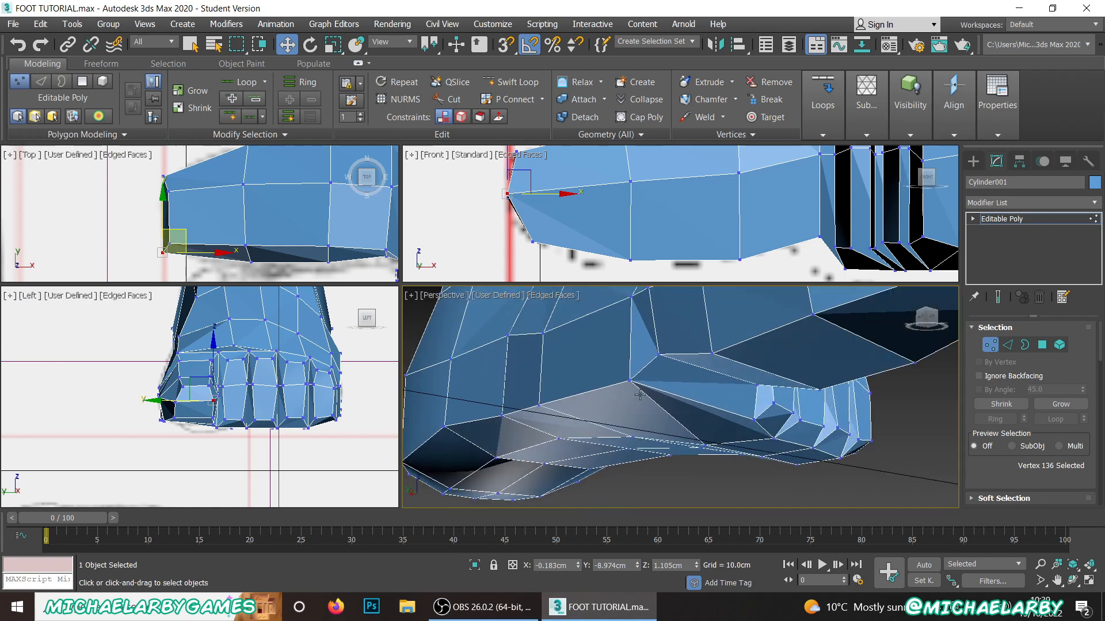
left_click(631, 382)
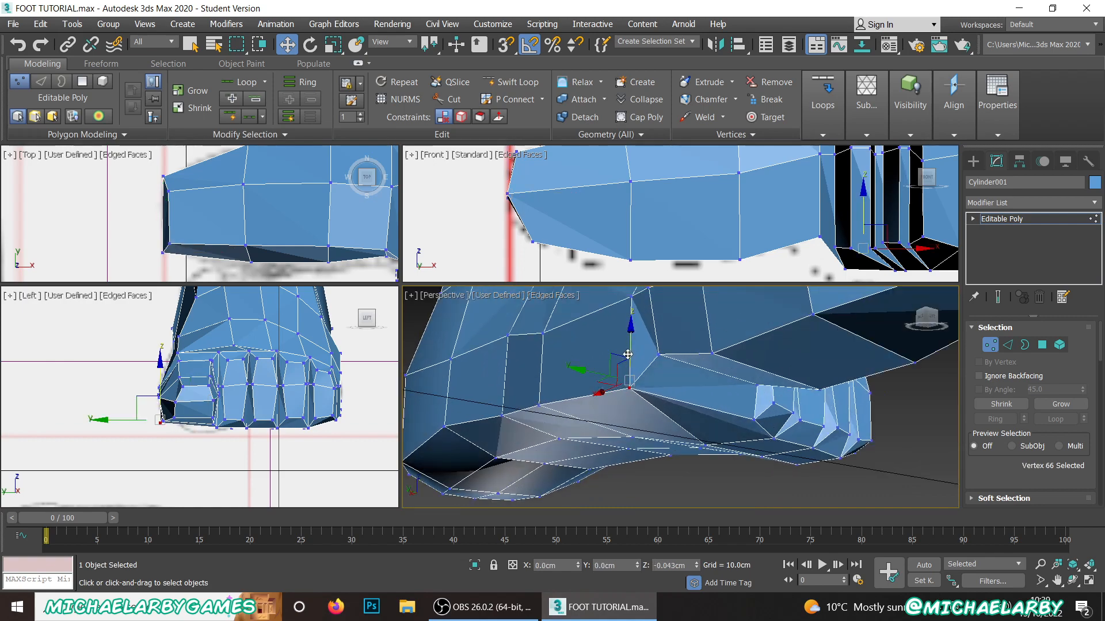
middle_click_drag(674, 418, 593, 493, "alt")
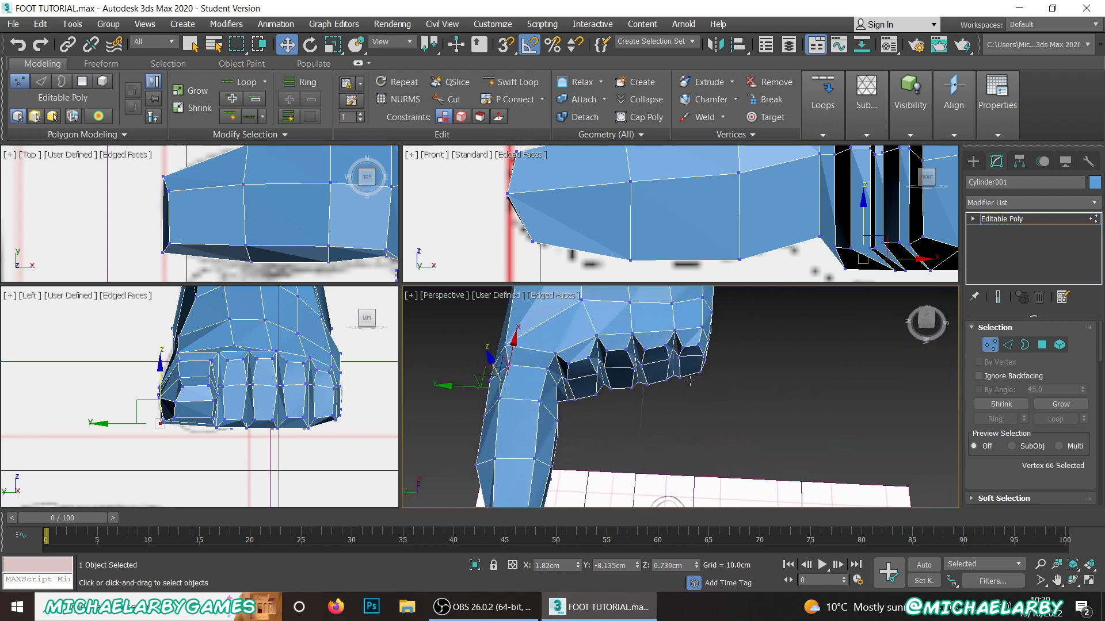
left_click(1042, 345)
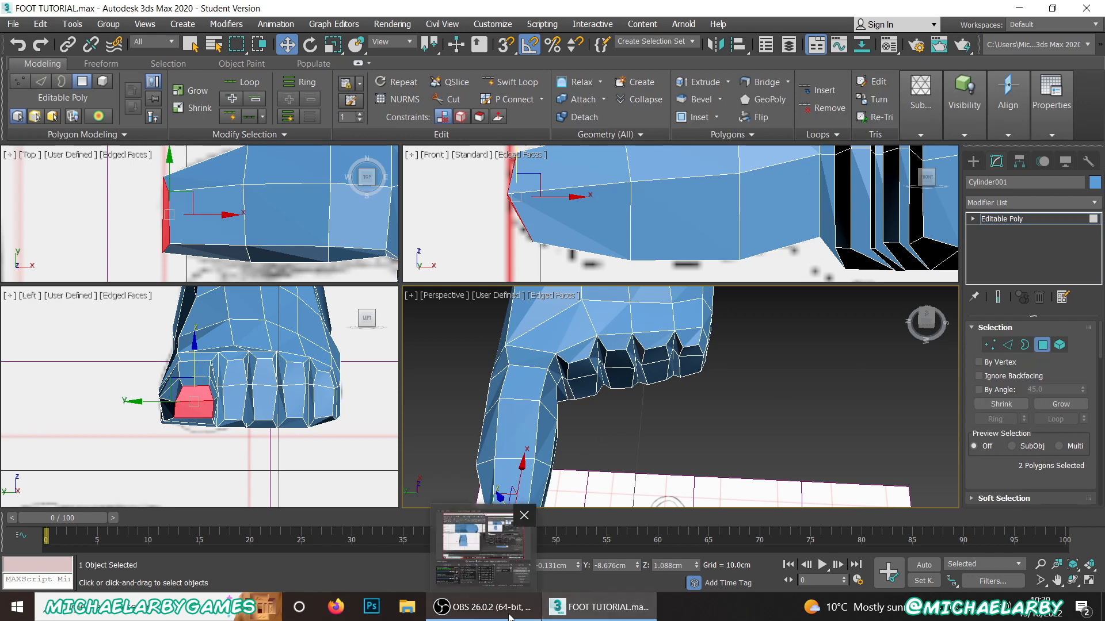
left_click(484, 607)
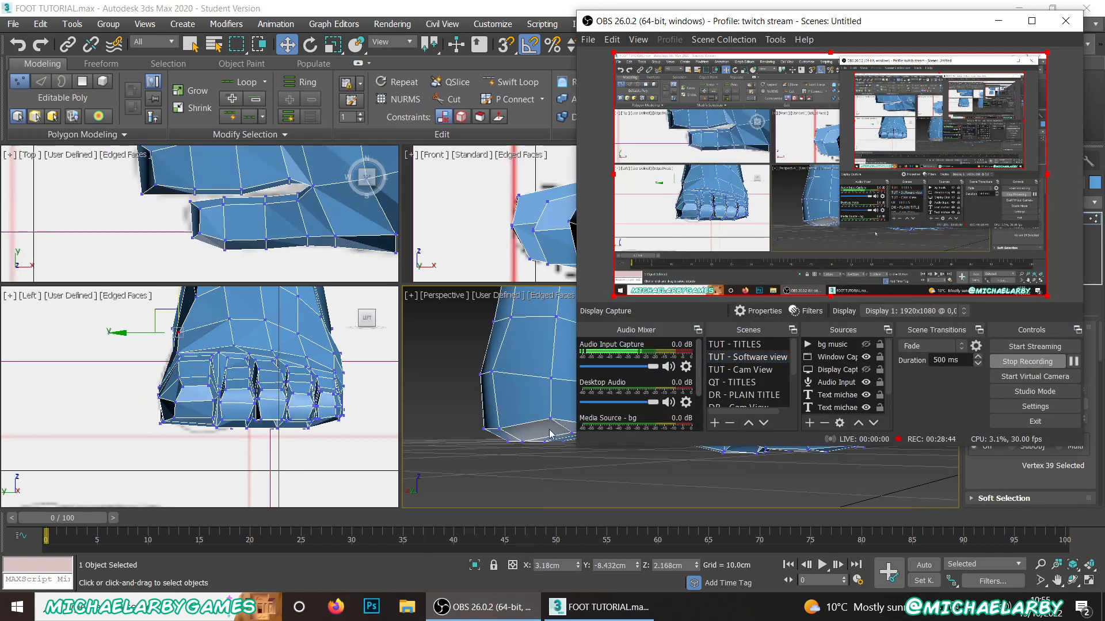
Step: Lower the top edges near the tips of the fourth and little toes, the little toe's edge to about Z 1.17 cm
middle_click_drag(490, 426, 581, 397, "alt")
scroll(561, 396, "up", 4)
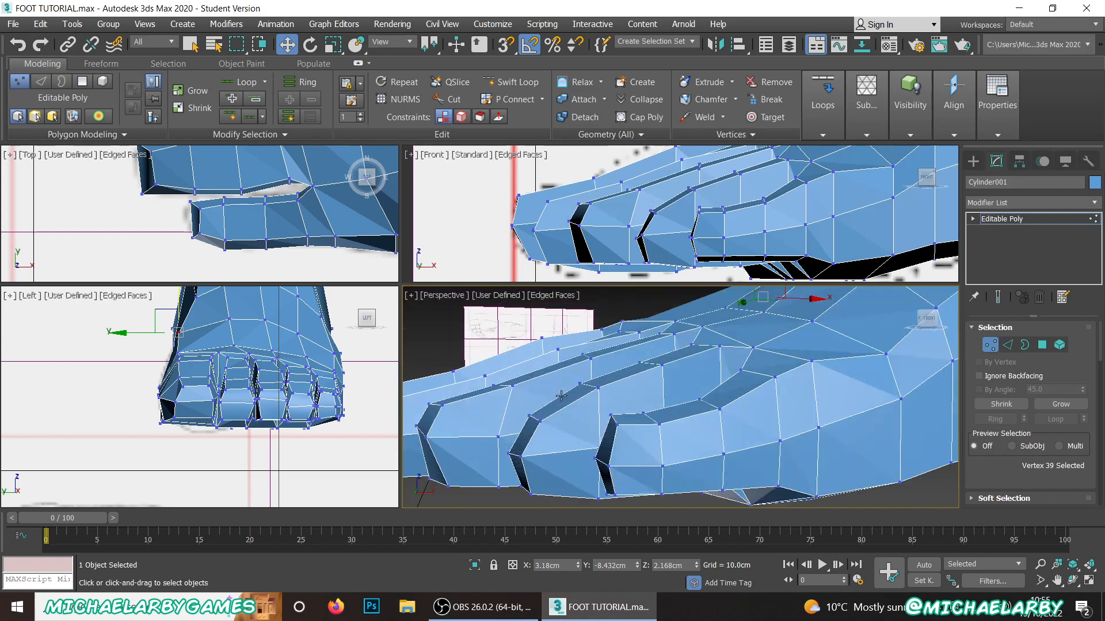
left_click(1007, 344)
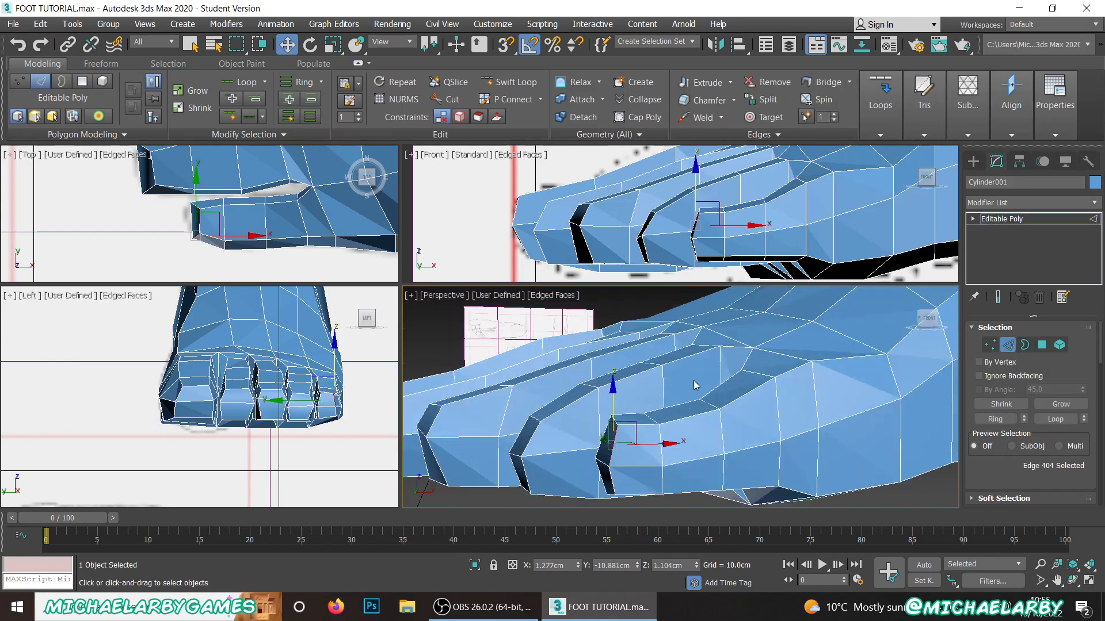
left_click(591, 384)
left_click_drag(588, 348, 588, 360)
left_click(622, 422)
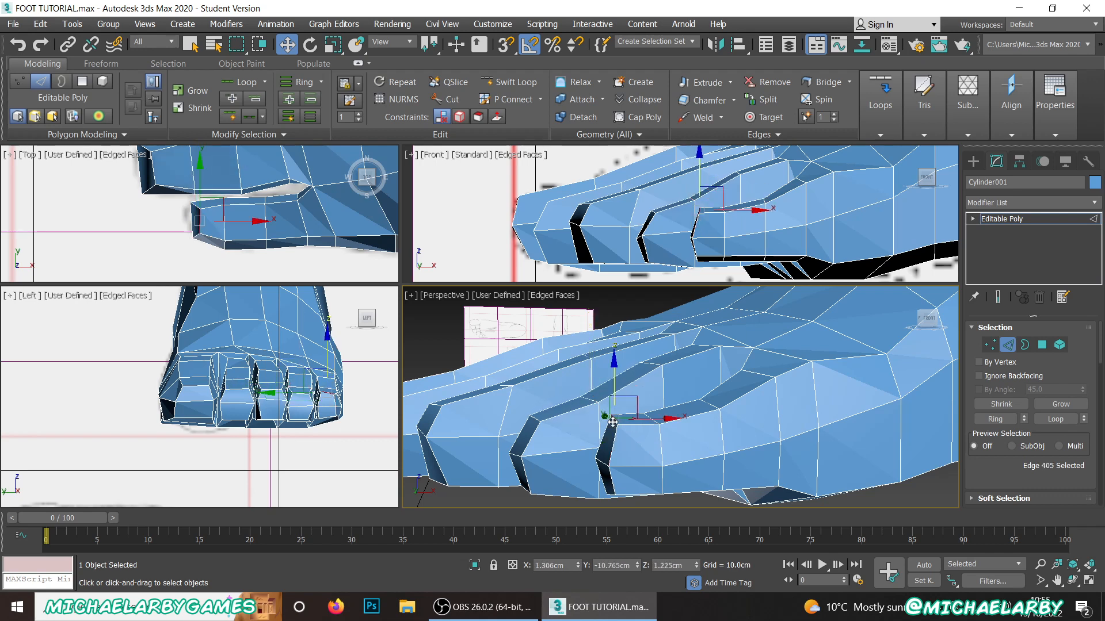
left_click_drag(616, 385, 616, 395)
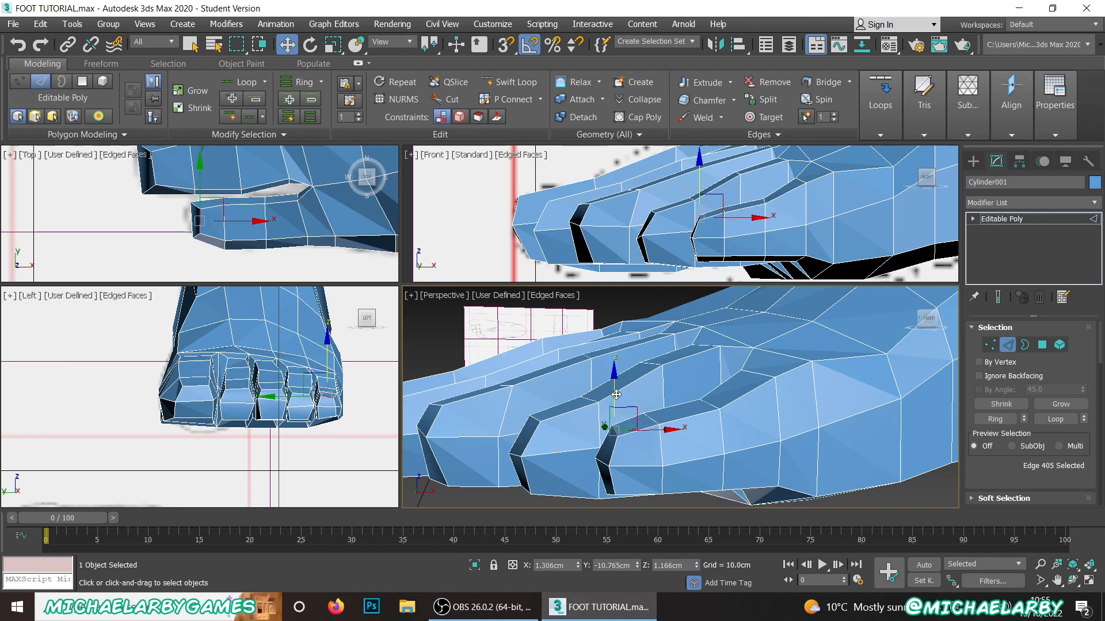
Step: Examine the shape and spacing of the toes from above, from the side and against the reference drawings
middle_click_drag(635, 386, 746, 482, "alt")
scroll(719, 422, "up", 4)
scroll(892, 405, "down", 4)
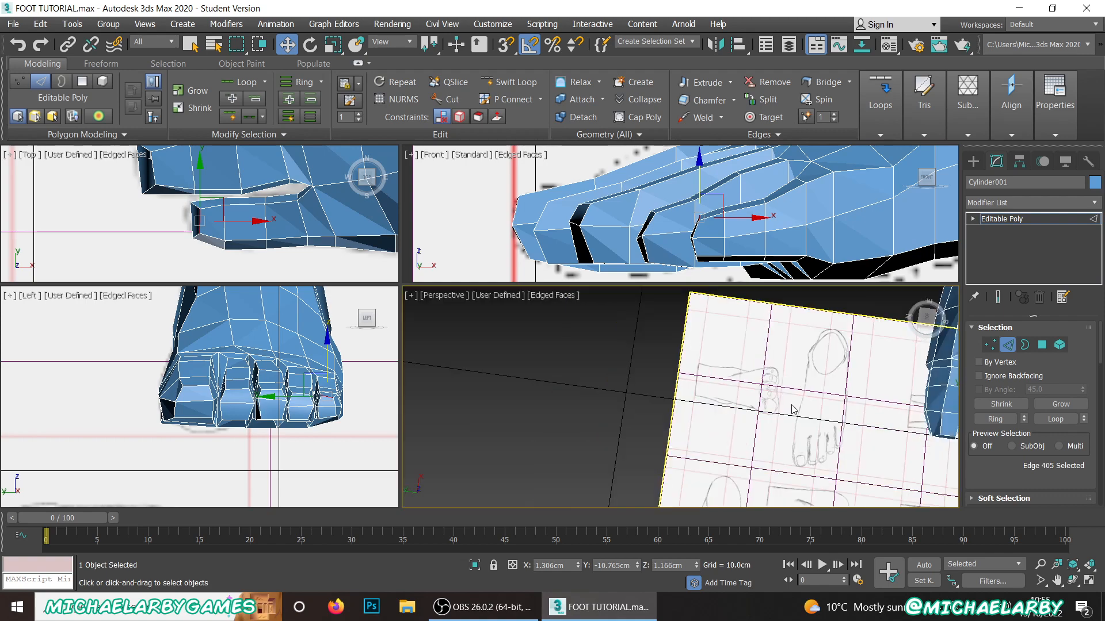
scroll(869, 409, "up", 2)
mouse_move(868, 410)
middle_mouse_down()
mouse_move(716, 399)
mouse_move(740, 391)
mouse_move(747, 424)
mouse_move(698, 418)
mouse_move(730, 380)
mouse_move(707, 355)
mouse_move(628, 325)
middle_mouse_up()
scroll(737, 389, "down", 4)
scroll(750, 356, "down", 2)
scroll(750, 435, "up", 4)
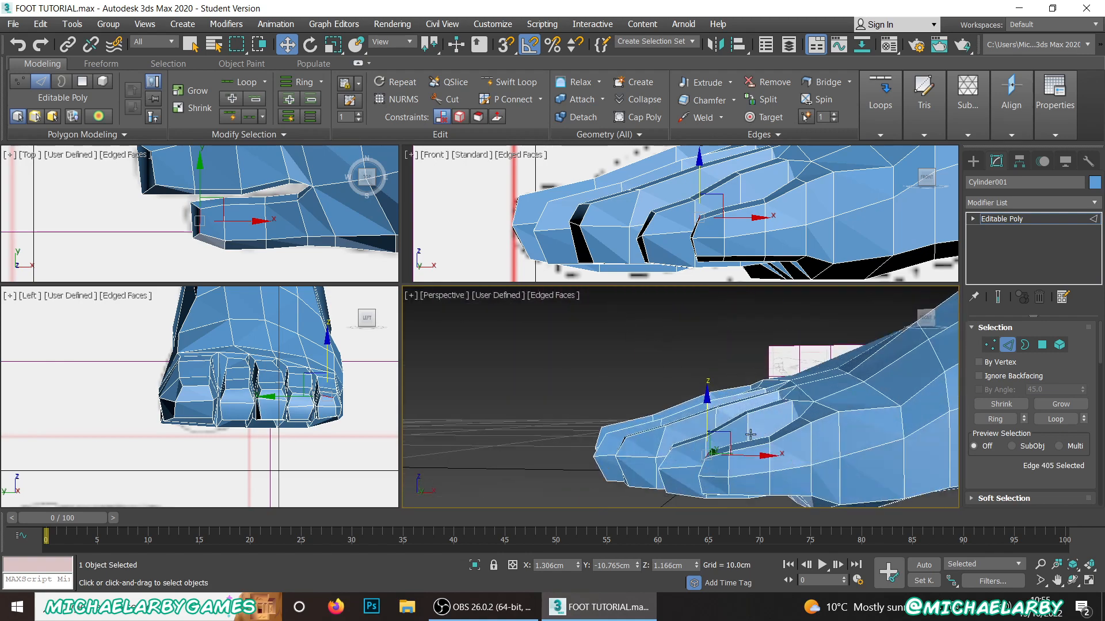
middle_click_drag(717, 423, 638, 373, "alt")
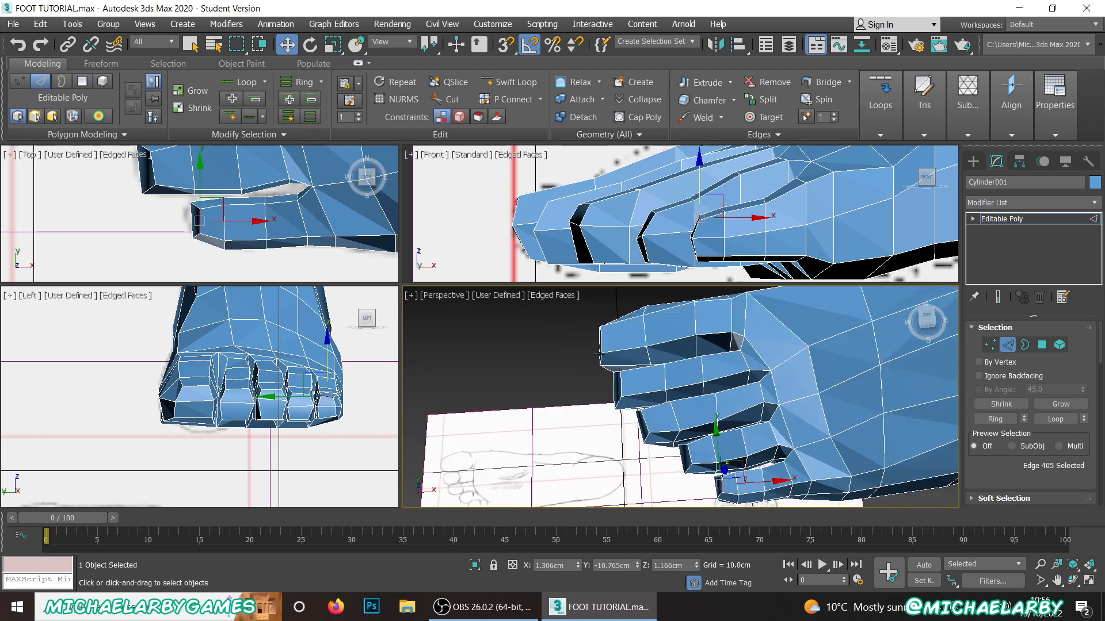
middle_click_drag(698, 465, 695, 370, "alt")
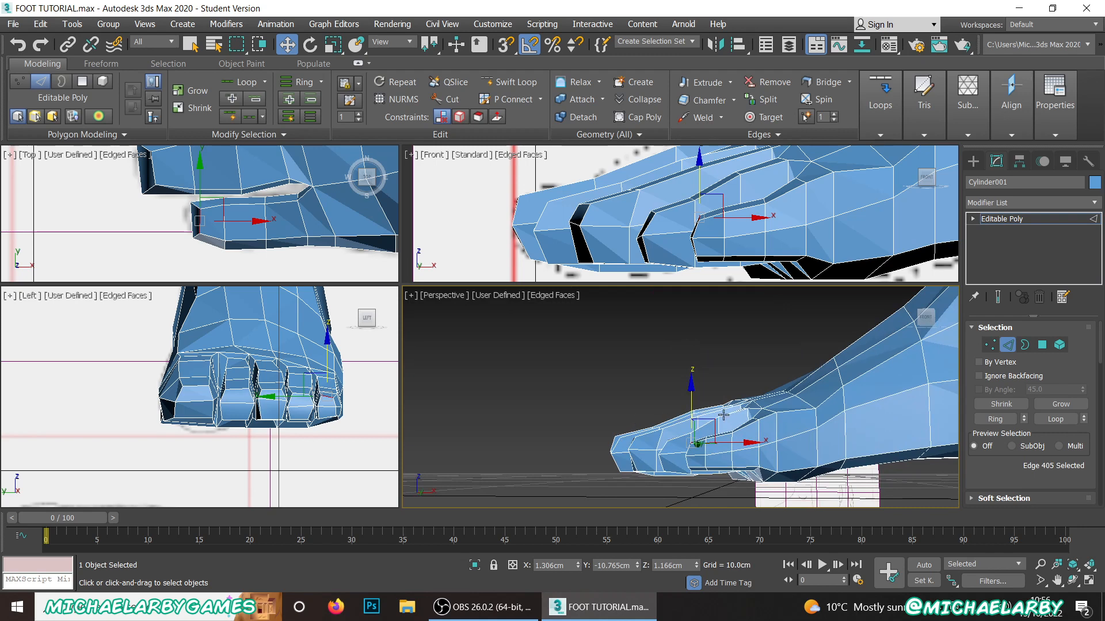
Step: Lower the vertex on the instep in front of the ankle bend to about Z 2.32 cm
middle_click_drag(723, 415, 693, 429)
scroll(604, 385, "up", 3)
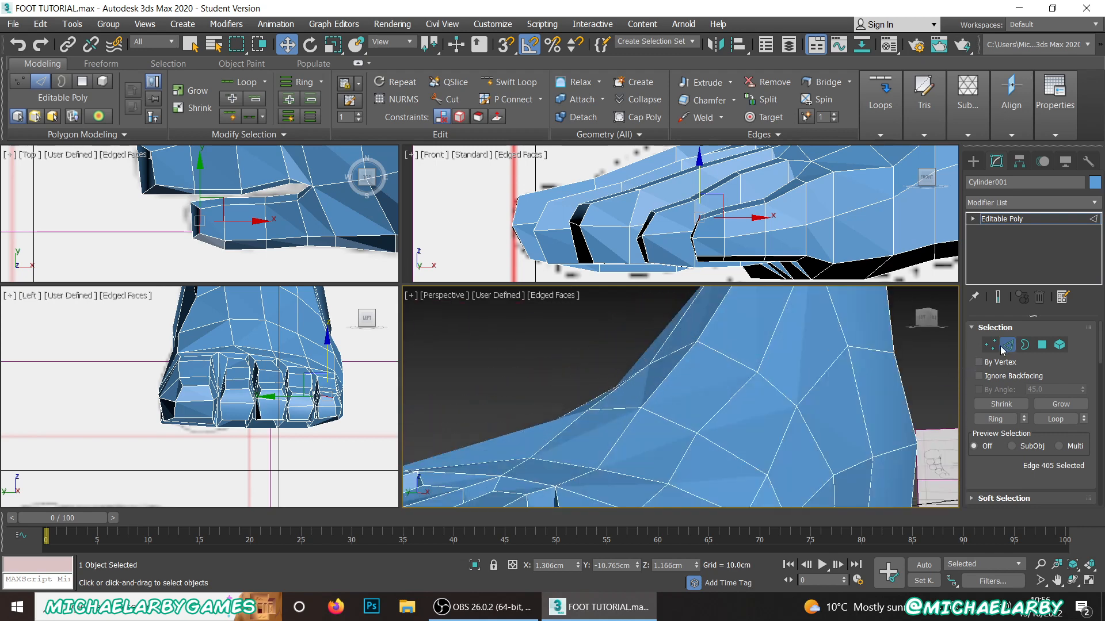
left_click(990, 344)
left_click(698, 340)
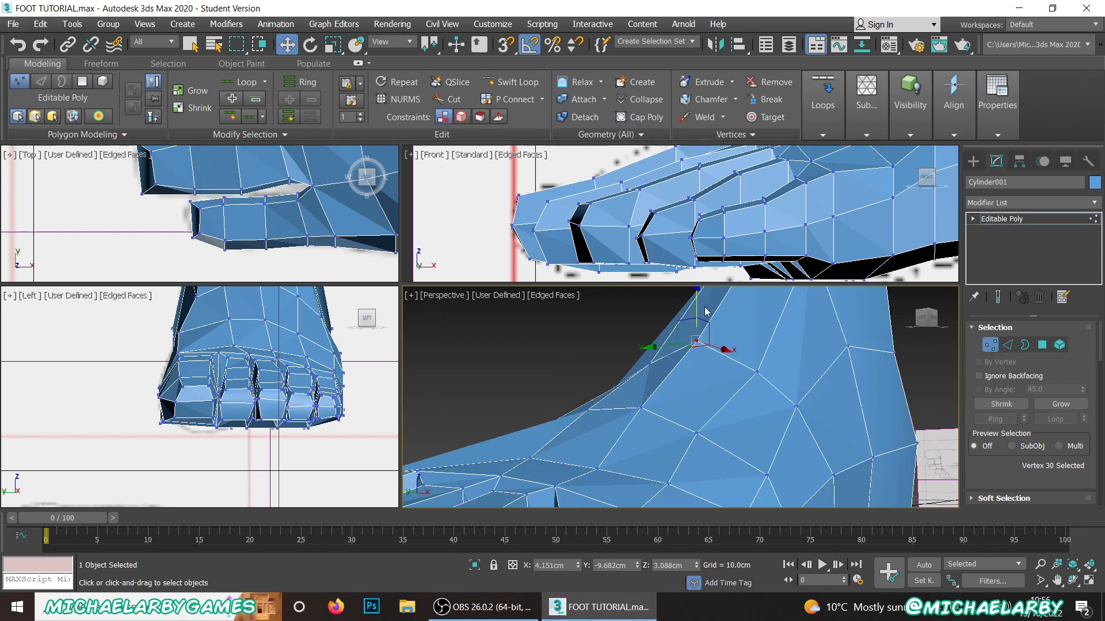
left_click(641, 408)
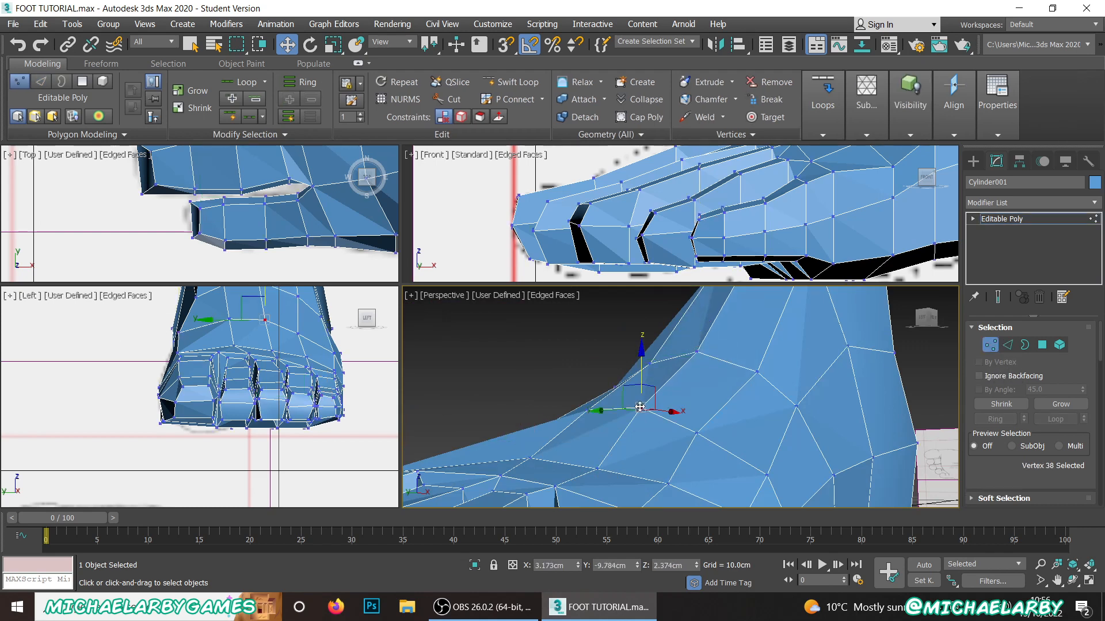
left_click_drag(642, 369, 643, 378)
scroll(633, 380, "down", 5)
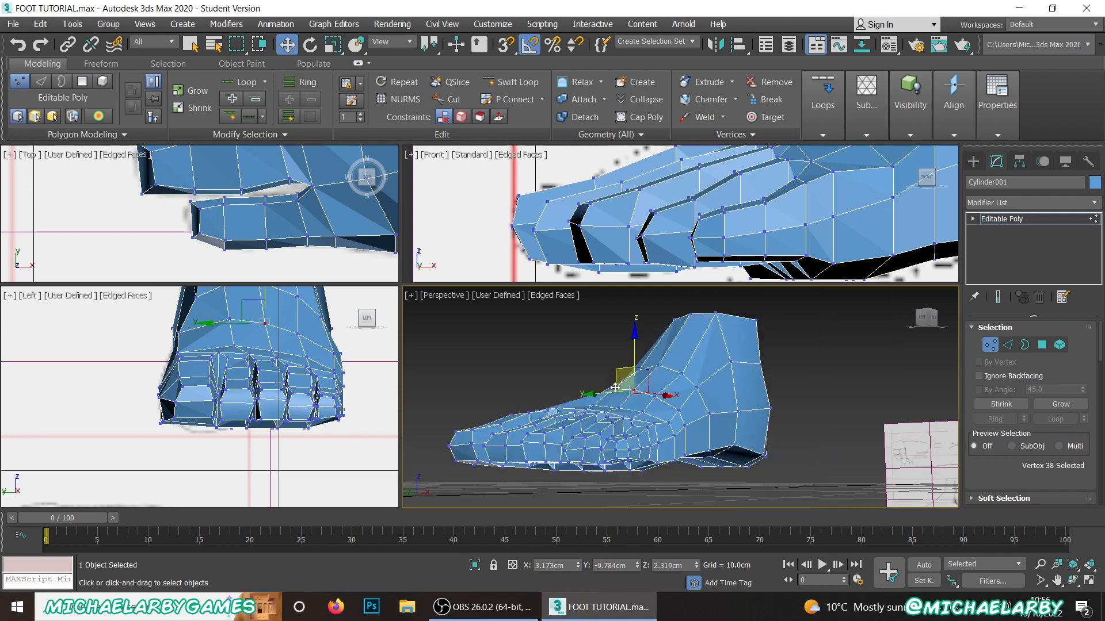
Step: Examine the polygon layout on top of the foot behind the big toe and the toe gaps
middle_click_drag(631, 379, 631, 447, "alt")
scroll(625, 396, "up", 4)
scroll(526, 399, "down", 4)
middle_click_drag(631, 447, 661, 387)
scroll(661, 387, "up", 3)
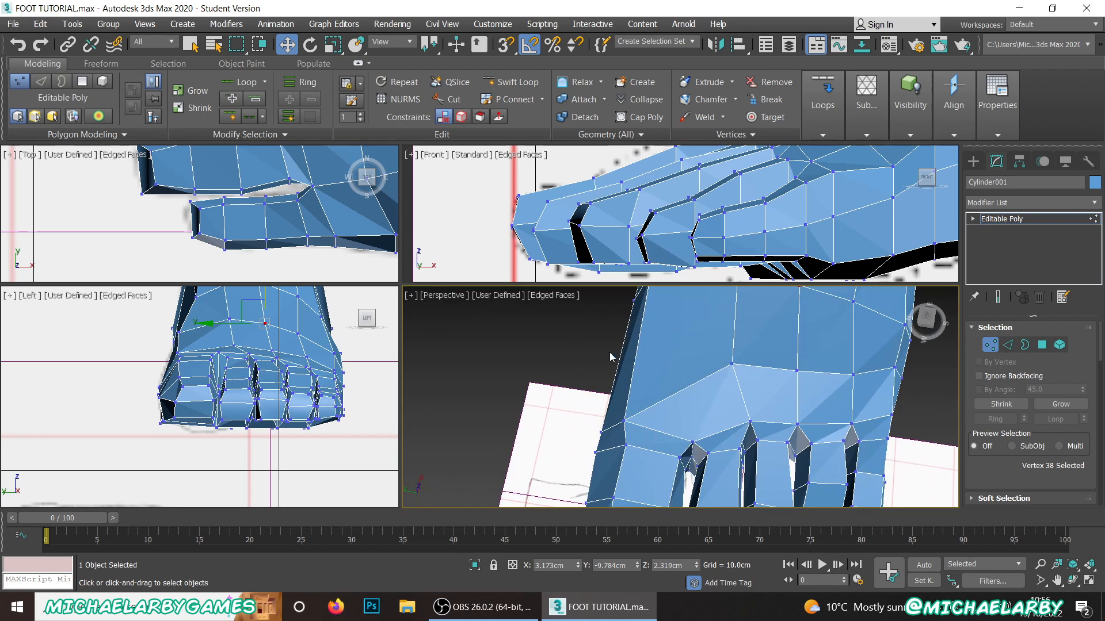
middle_click_drag(612, 358, 602, 307, "alt")
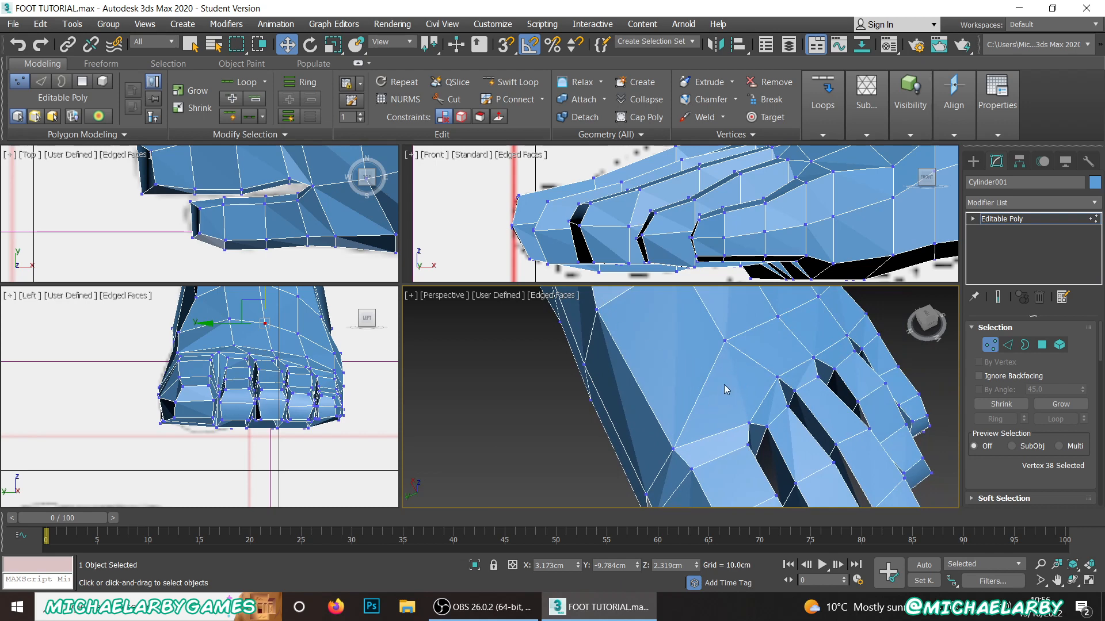
middle_click_drag(724, 385, 693, 423, "alt")
scroll(692, 423, "up", 5)
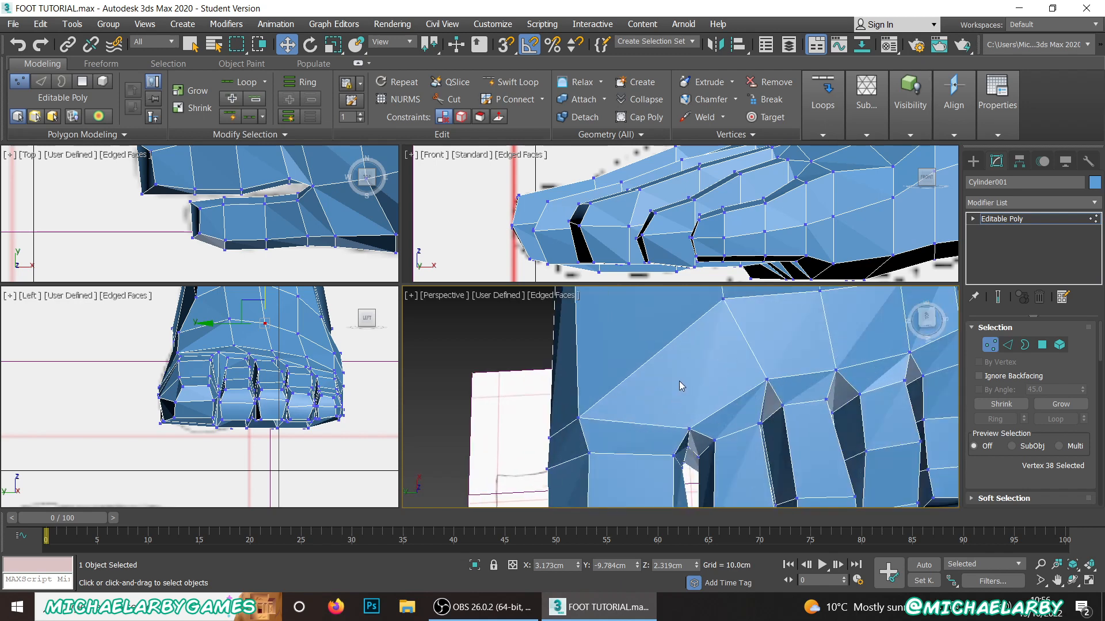
Step: Cut a new edge line from the instep vertex behind the big toe across to the foot's inner side and down to the sole
left_click(453, 99)
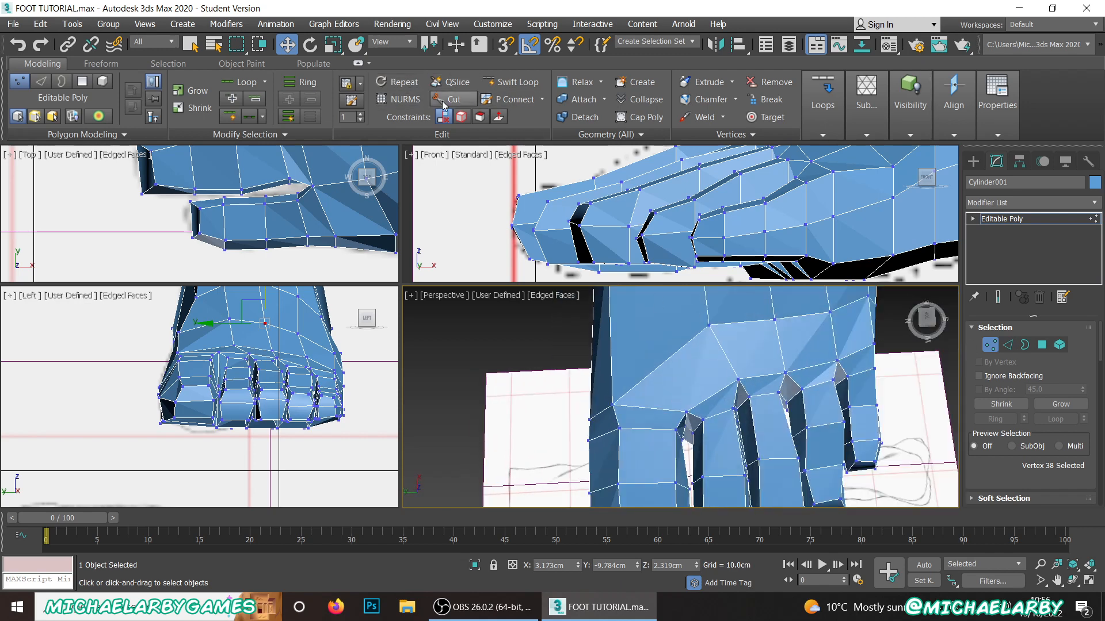
middle_click_drag(661, 377, 677, 390)
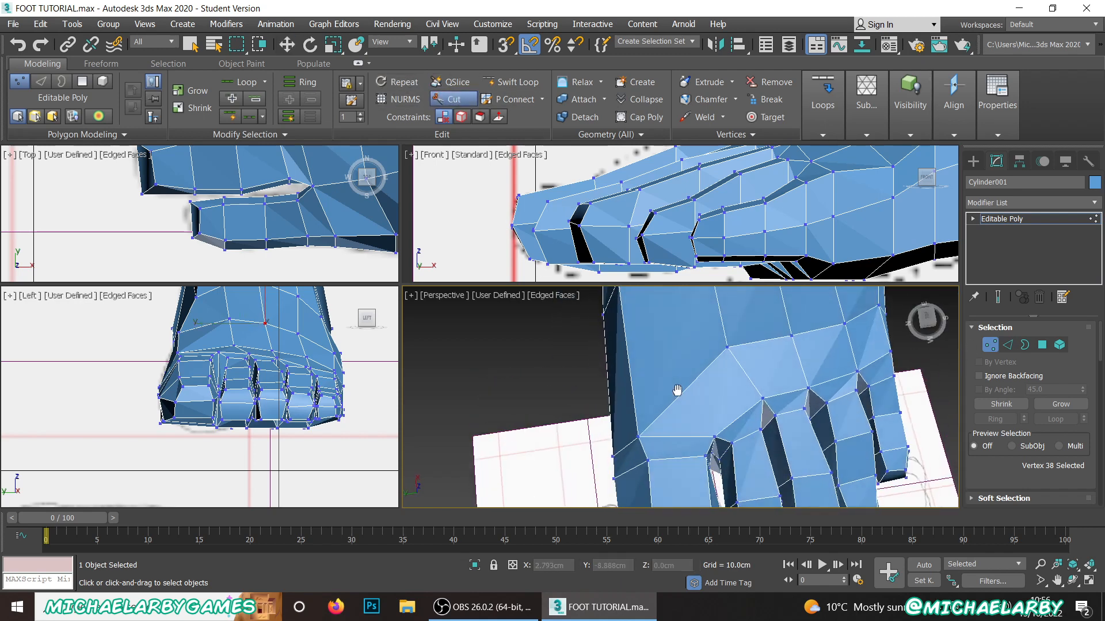
left_click(727, 347)
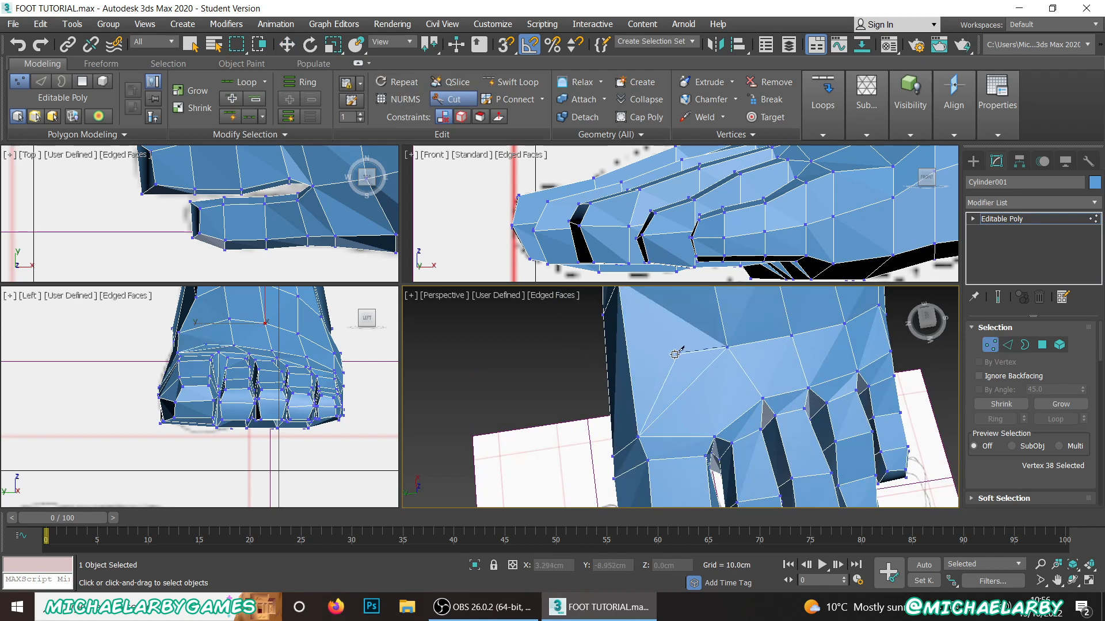
left_click(629, 364)
middle_click_drag(622, 379, 708, 374, "alt")
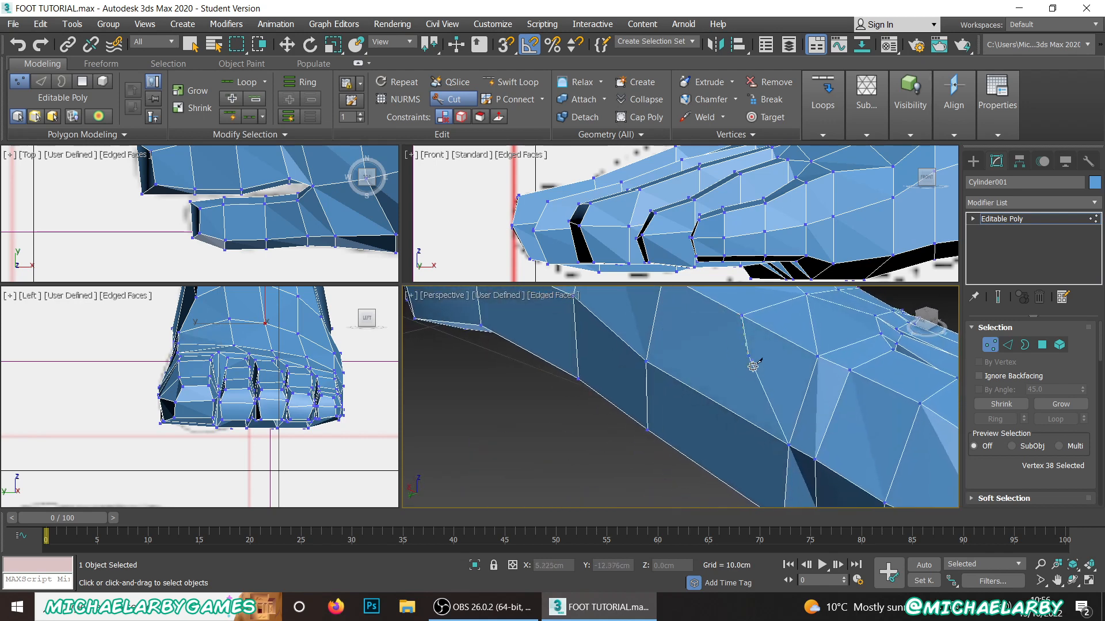
middle_click_drag(728, 439, 710, 321, "alt")
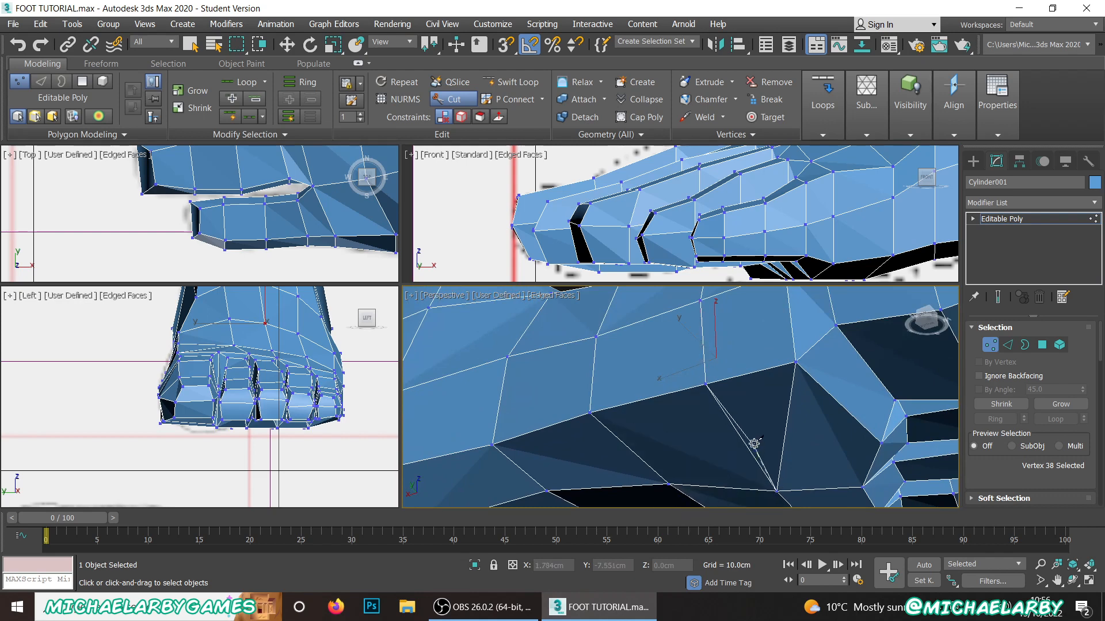
Step: Cut a second line from the gap beside the big toe through the diagonal edge behind it to the foot's inner edge
scroll(753, 405, "down", 5)
middle_click_drag(761, 386, 695, 440, "alt")
scroll(695, 440, "up", 3)
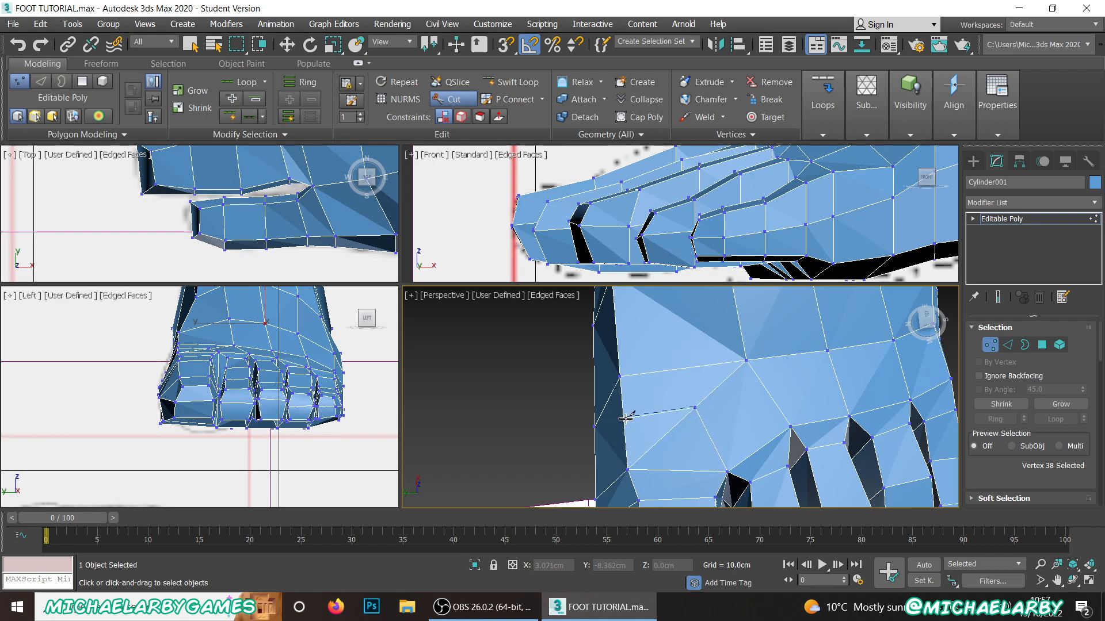
middle_click_drag(618, 425, 691, 404)
scroll(691, 404, "up", 2)
left_click(680, 386)
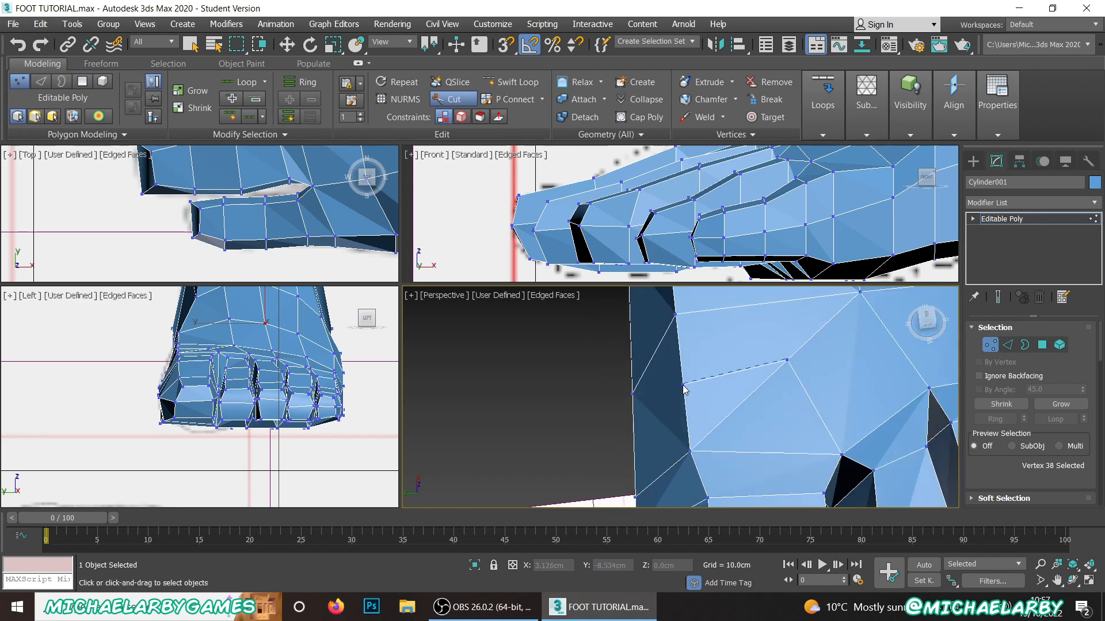
Step: Continue the second cut down the foot's inner side and across the sole to the underside of the big toe's base
middle_click_drag(685, 391, 719, 415, "alt")
scroll(753, 385, "down", 5)
scroll(761, 363, "up", 4)
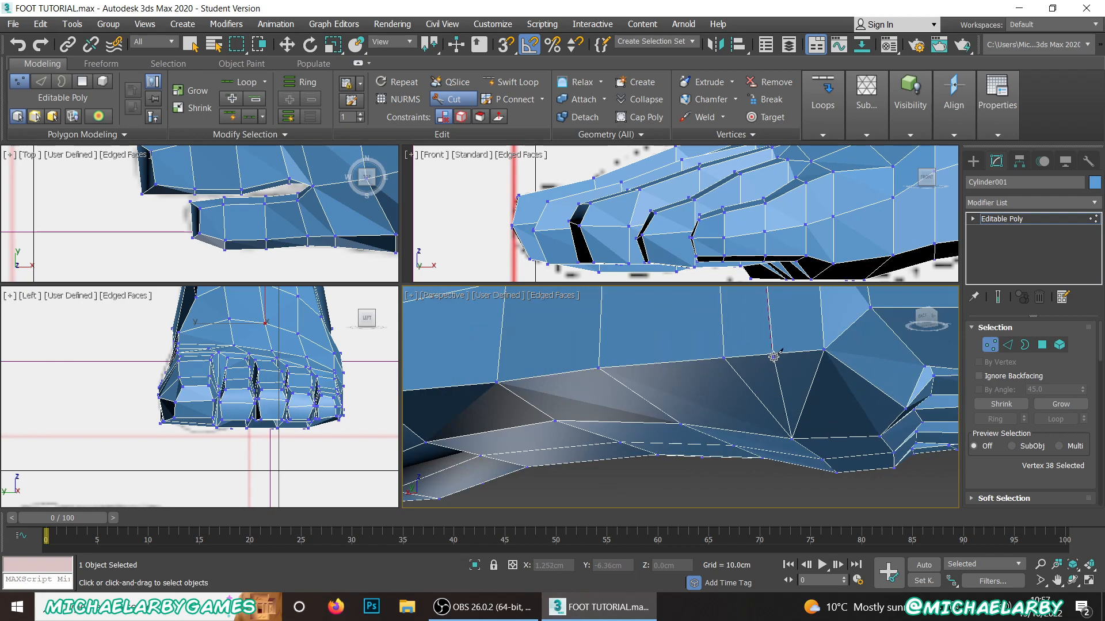
scroll(774, 422, "down", 5)
middle_click_drag(779, 371, 758, 347, "alt")
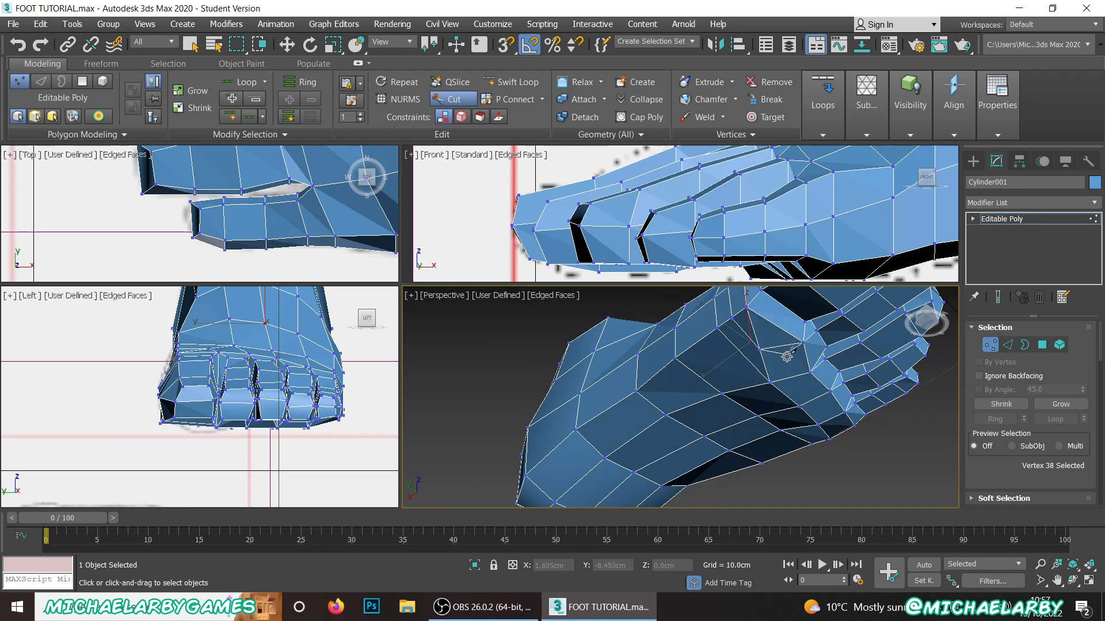
scroll(797, 361, "up", 6)
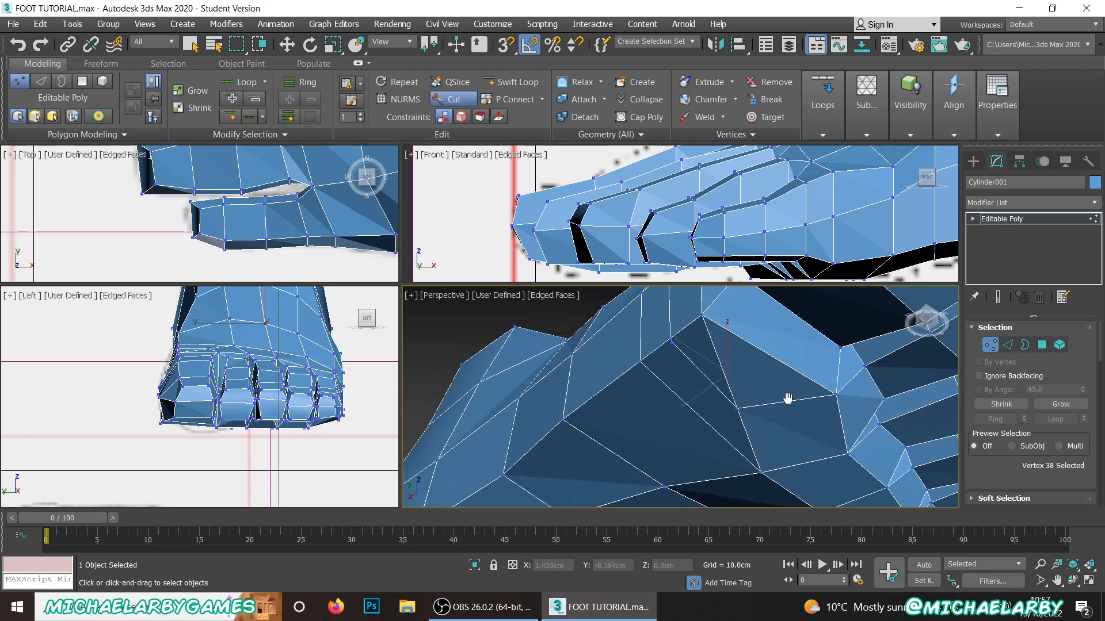
Step: Finish cutting, switch to edge editing with the Move tool, and bring the new edges behind the big toe into view
left_click(1008, 345)
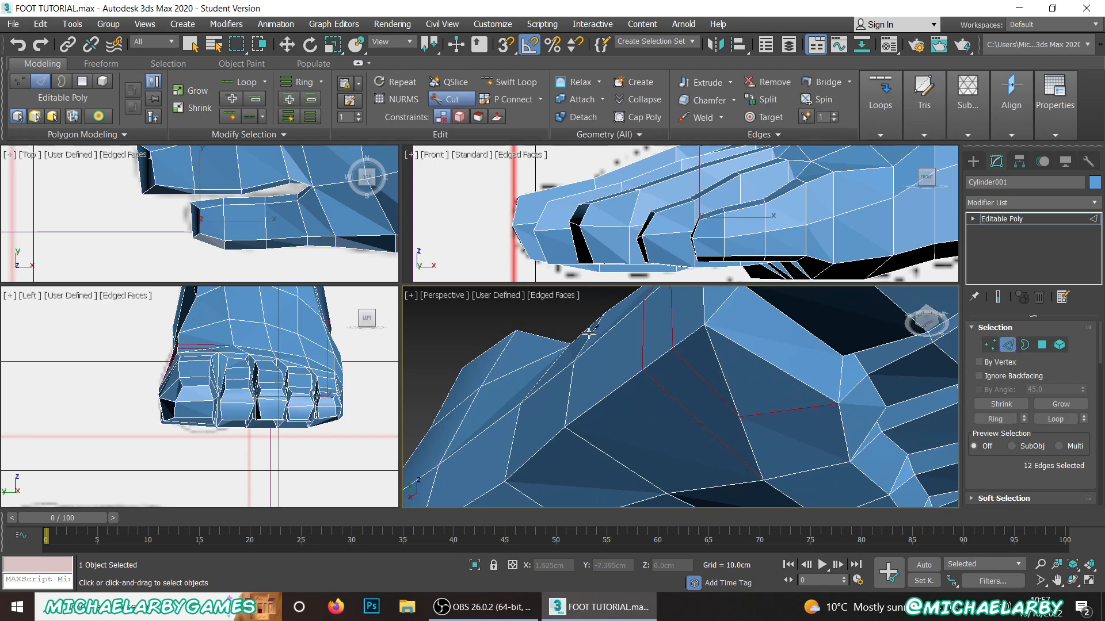
left_click(450, 100)
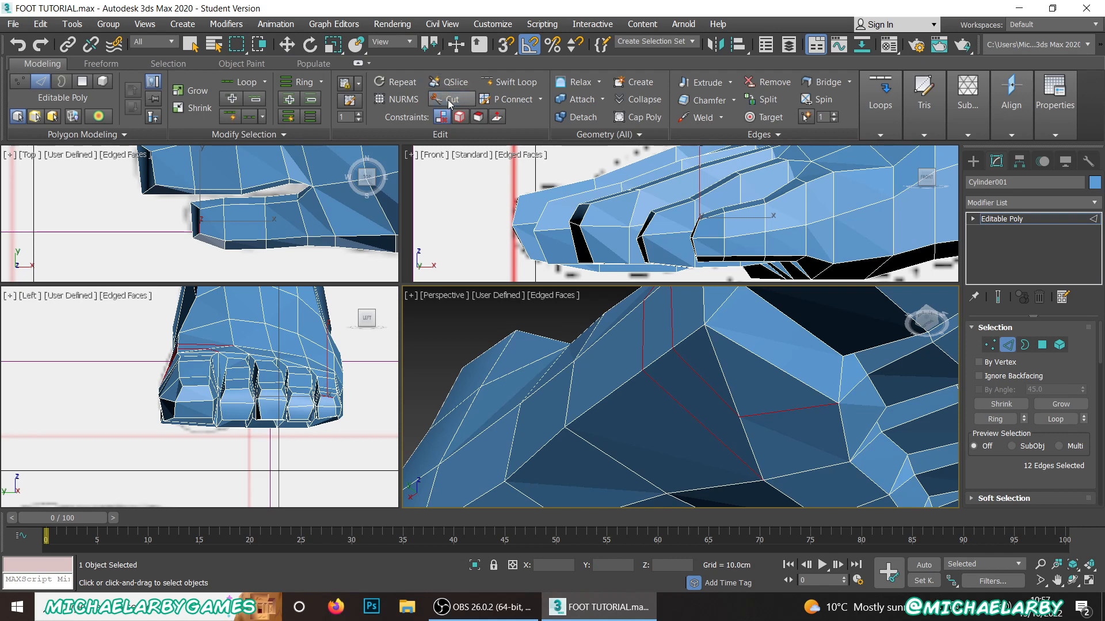
key("w")
middle_click_drag(707, 375, 664, 507, "alt")
scroll(713, 367, "down", 1)
scroll(718, 367, "up", 1)
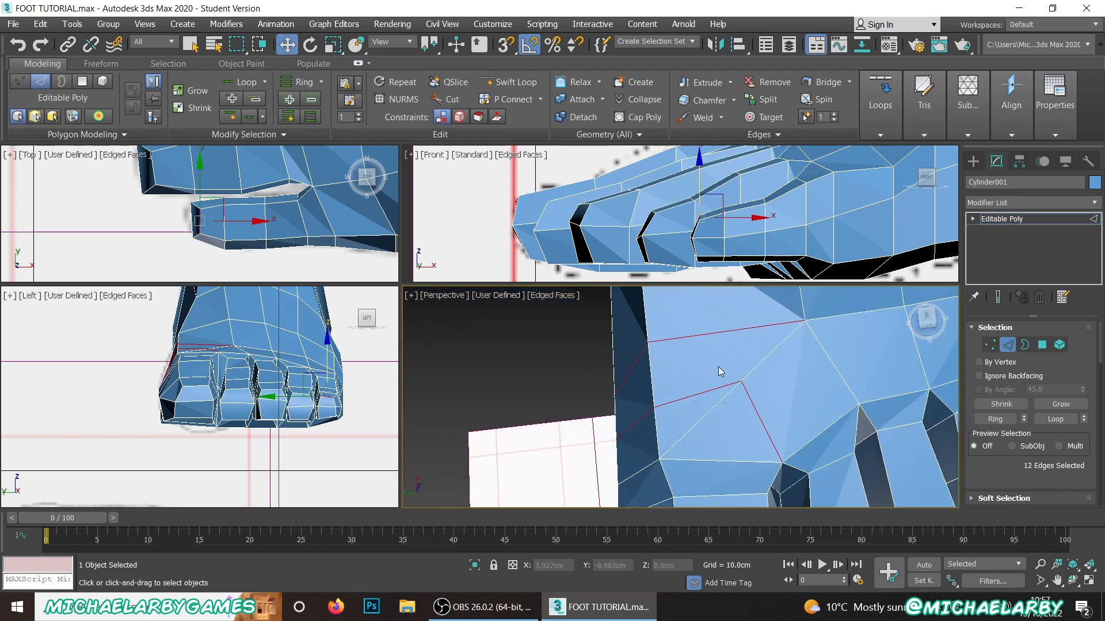
scroll(717, 361, "down", 2)
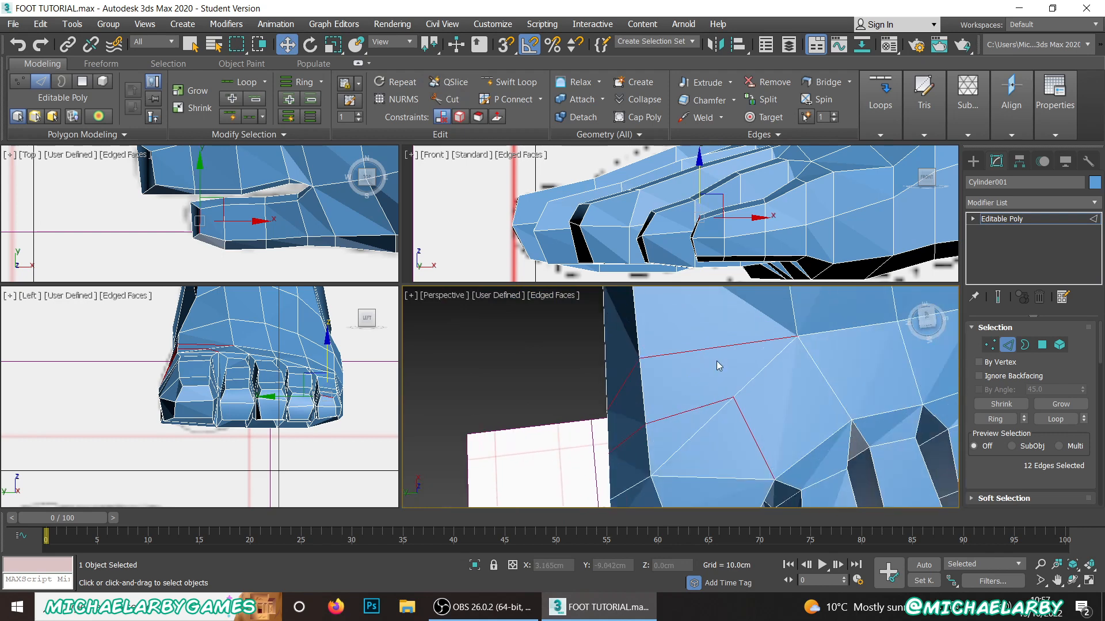
middle_click_drag(782, 361, 769, 382)
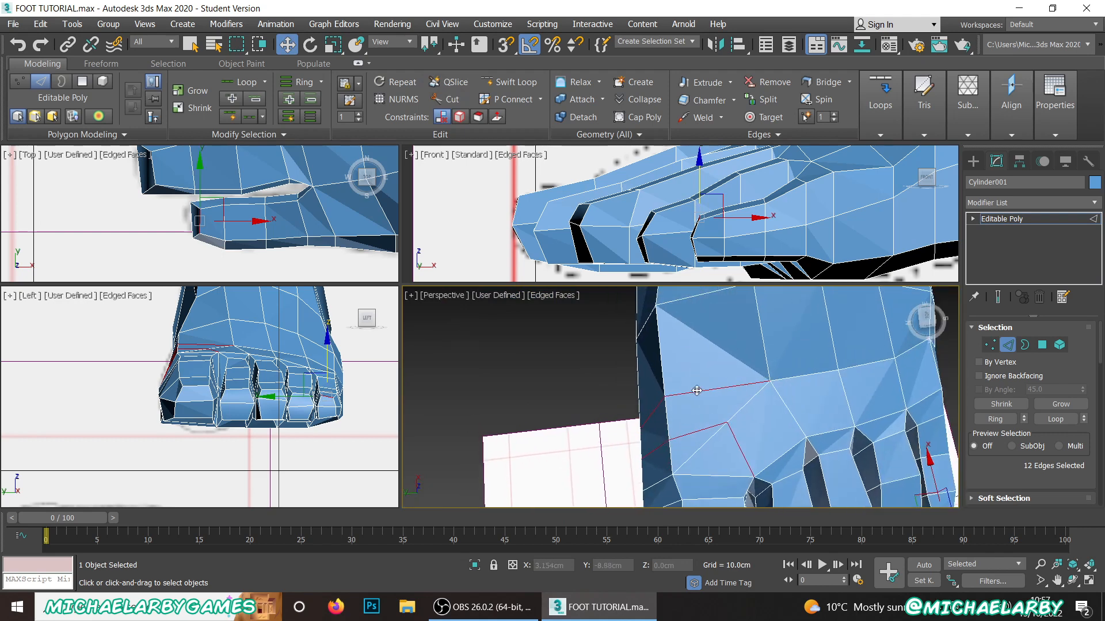
Step: Remove the diagonal edge beside the new cut on the sole, at the underside of the big toe's base
middle_click_drag(699, 428, 716, 400)
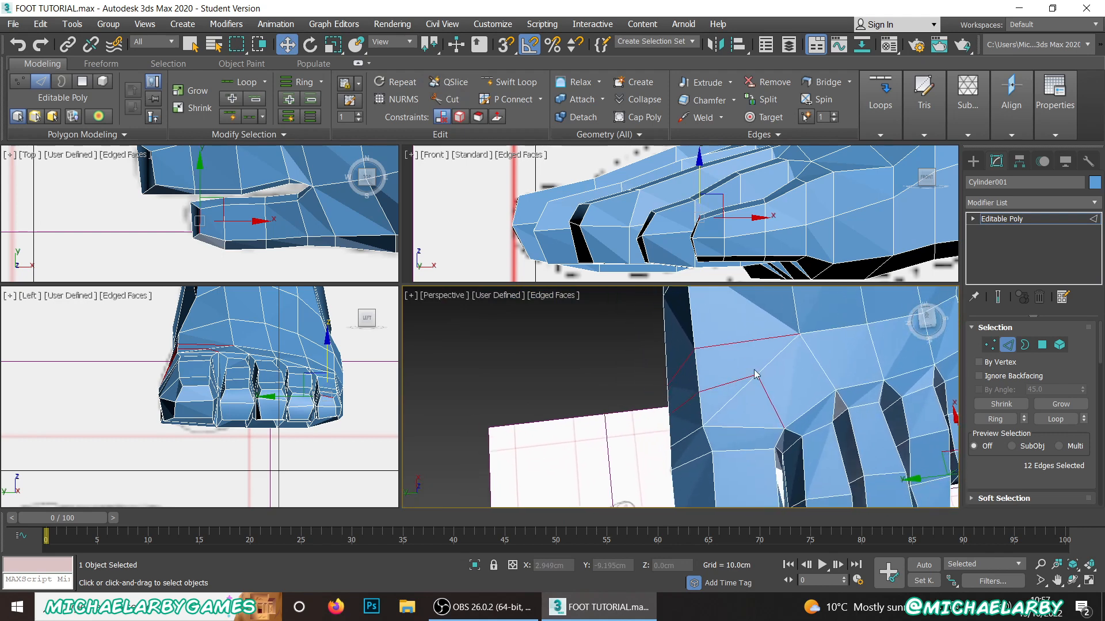
scroll(749, 386, "up", 4)
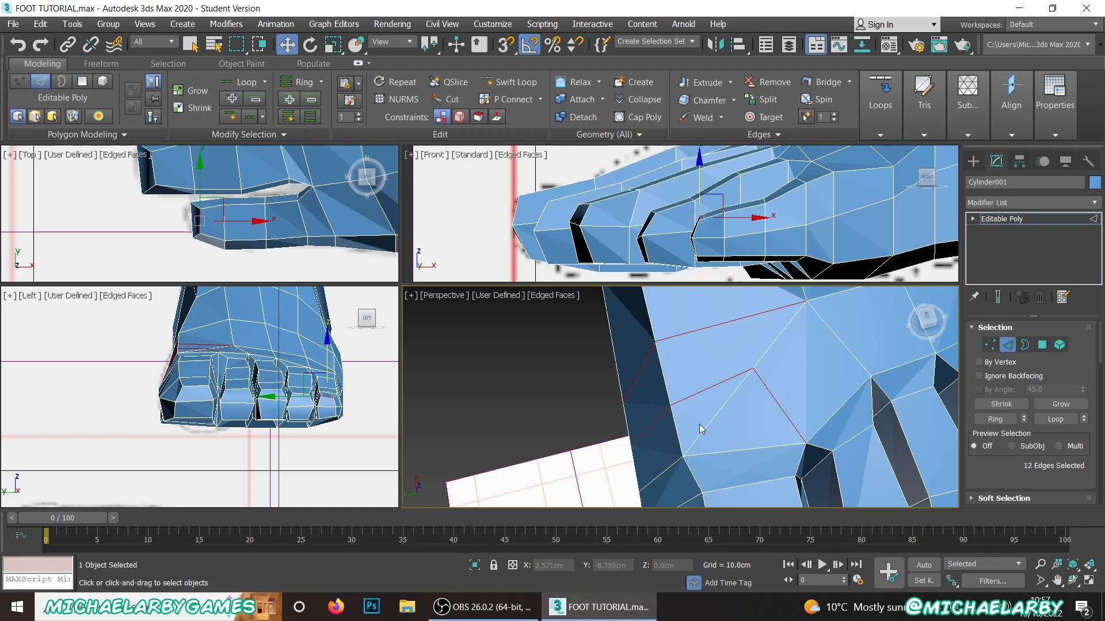
left_click(684, 401)
middle_click_drag(685, 403, 767, 278)
middle_click_drag(779, 382, 766, 360, "alt")
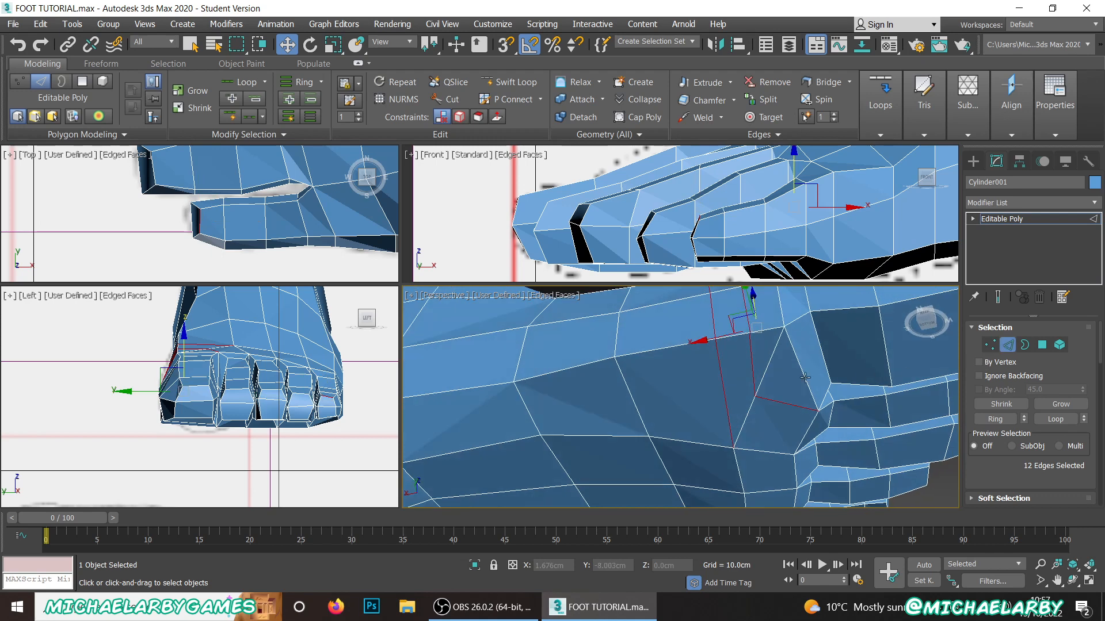
left_click(769, 365)
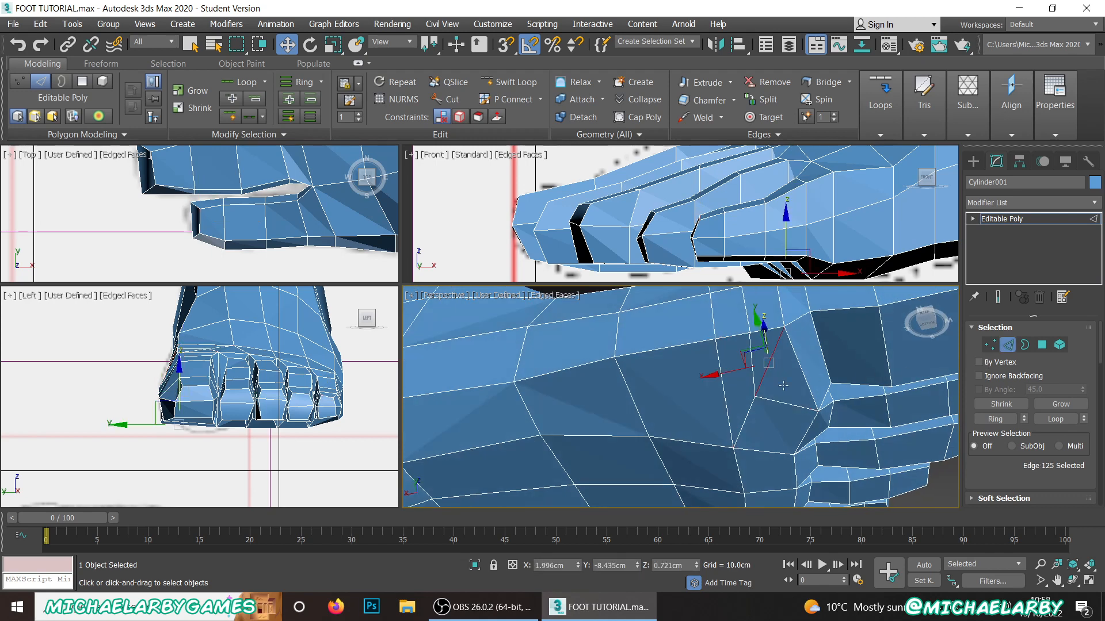
left_click(777, 377)
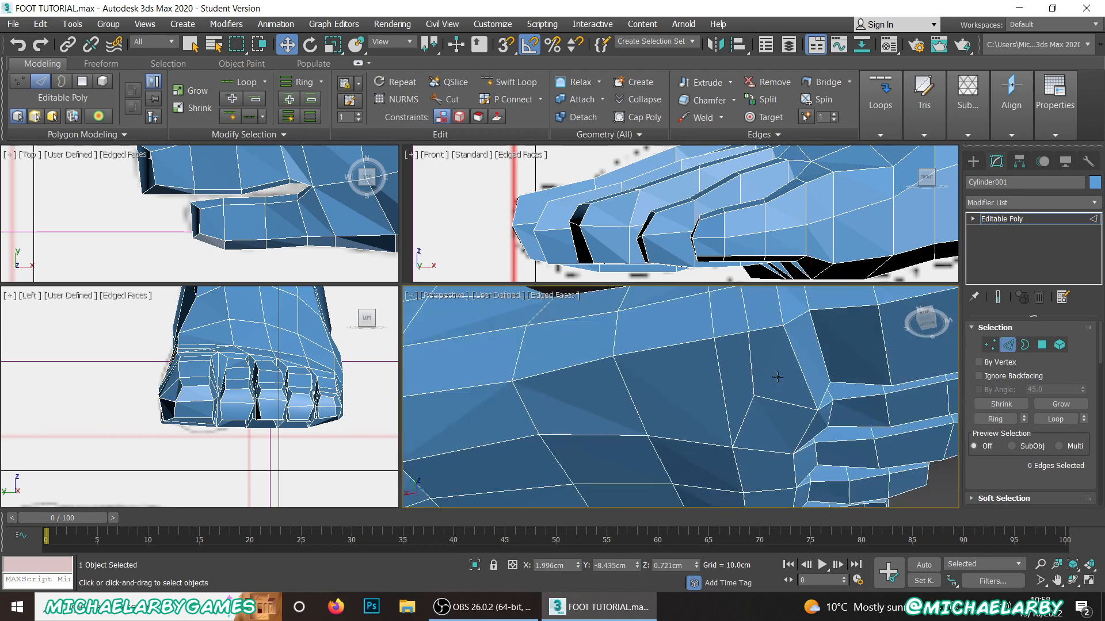
Step: Remove the matching diagonal edge on top of the foot, just behind the big toe
middle_click_drag(765, 385, 677, 434, "alt")
scroll(676, 433, "up", 6)
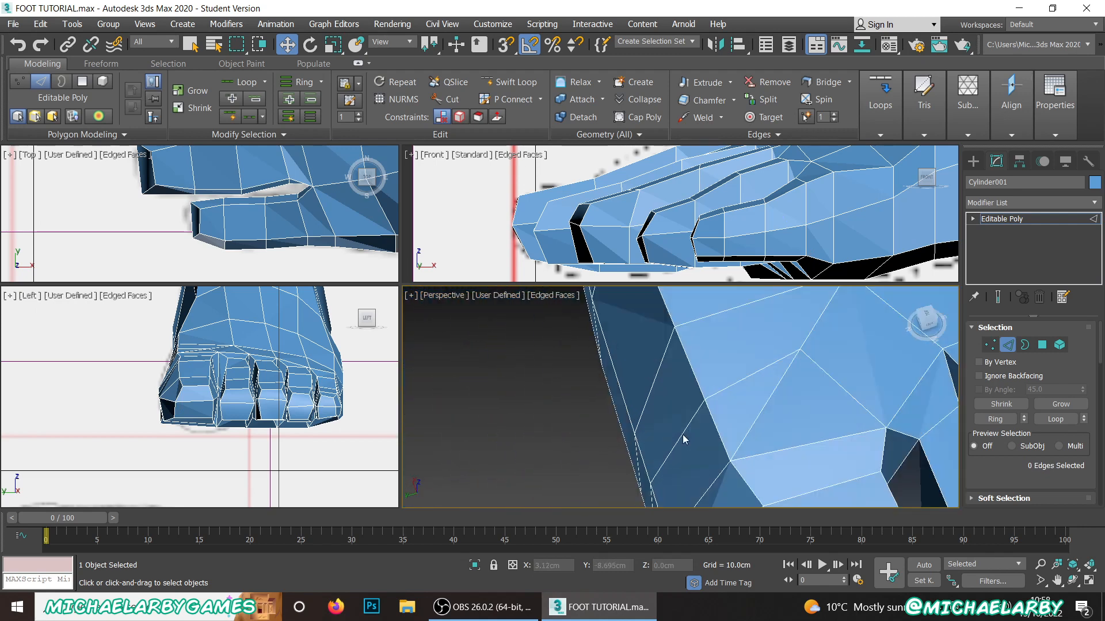
left_click(765, 413)
left_click(795, 414)
scroll(790, 417, "down", 8)
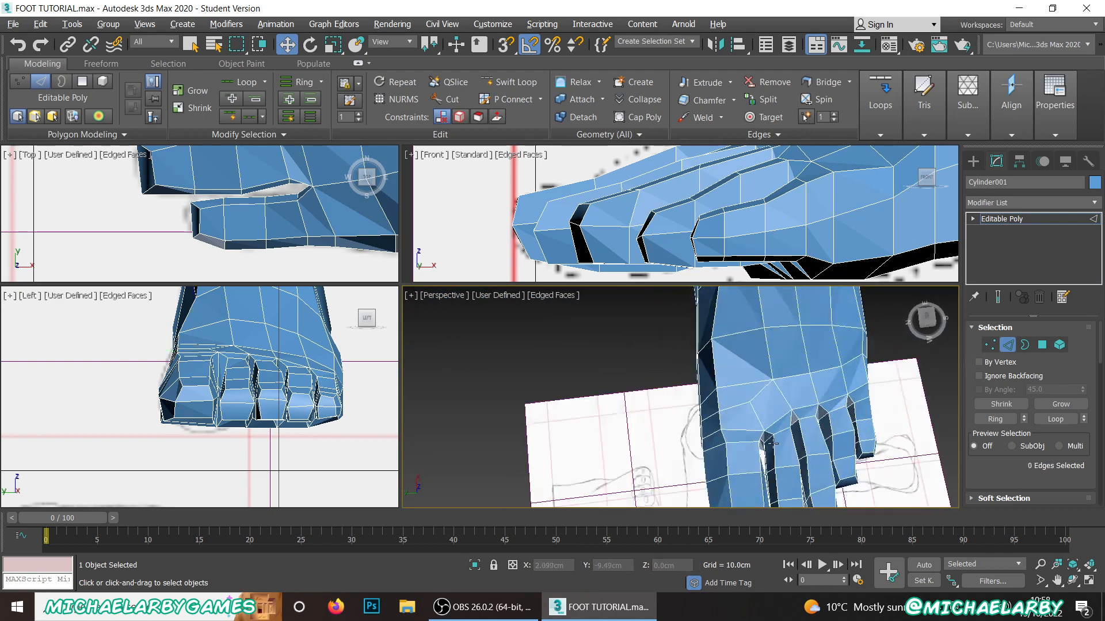
middle_click_drag(764, 455, 691, 503)
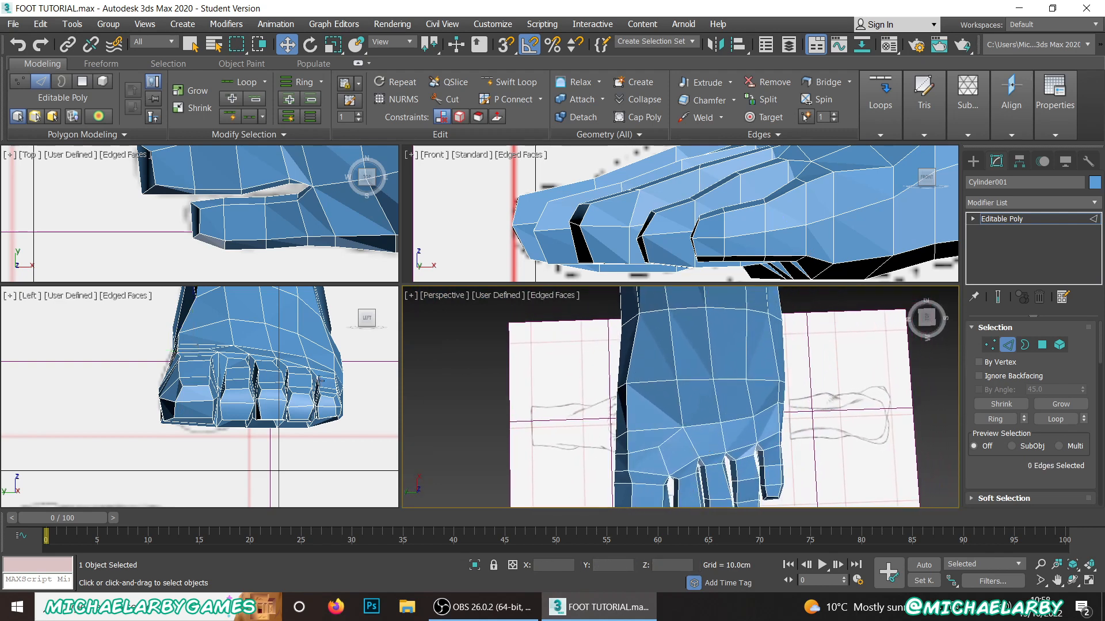
scroll(237, 233, "down", 4)
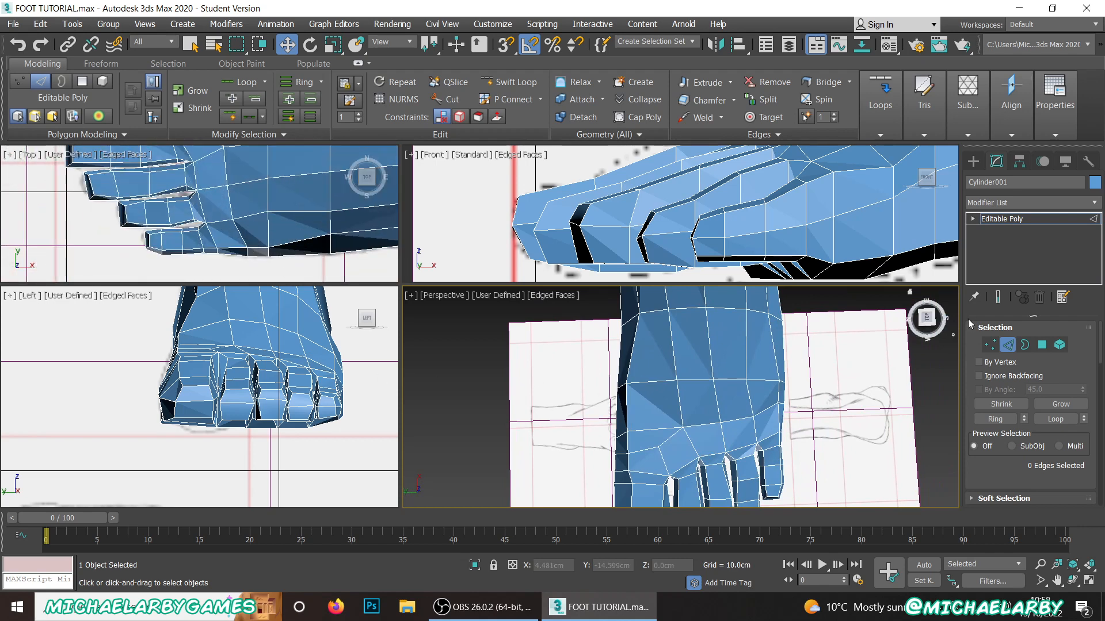
Step: Switch to vertex editing and adjust the midfoot vertices along the foot's outer side in the Top view
left_click(989, 344)
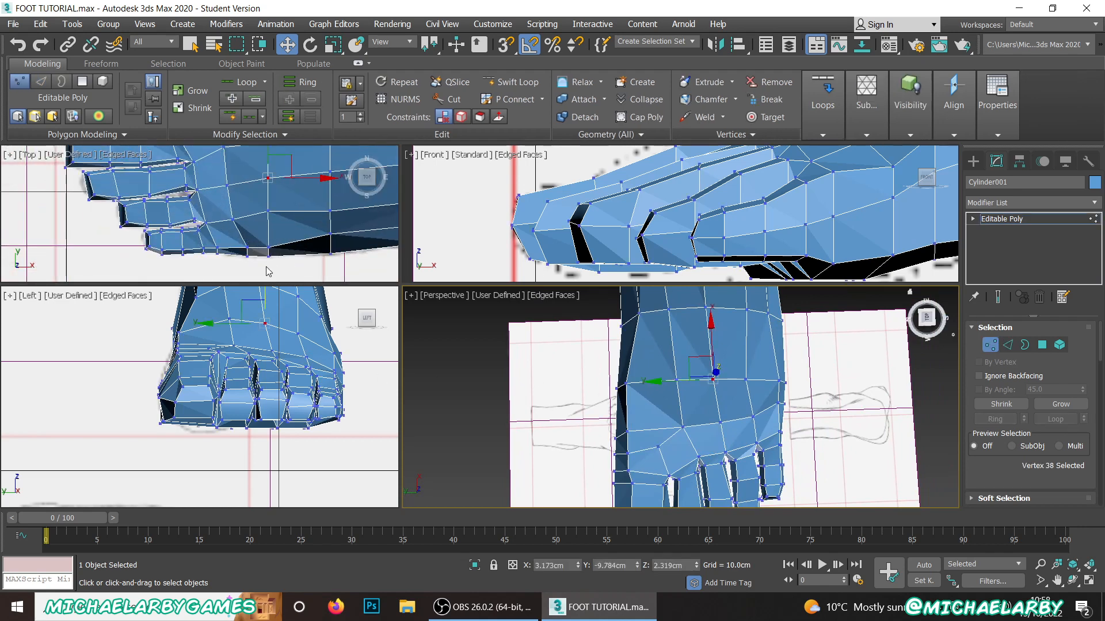
left_click_drag(262, 269, 312, 217)
scroll(278, 210, "up", 2)
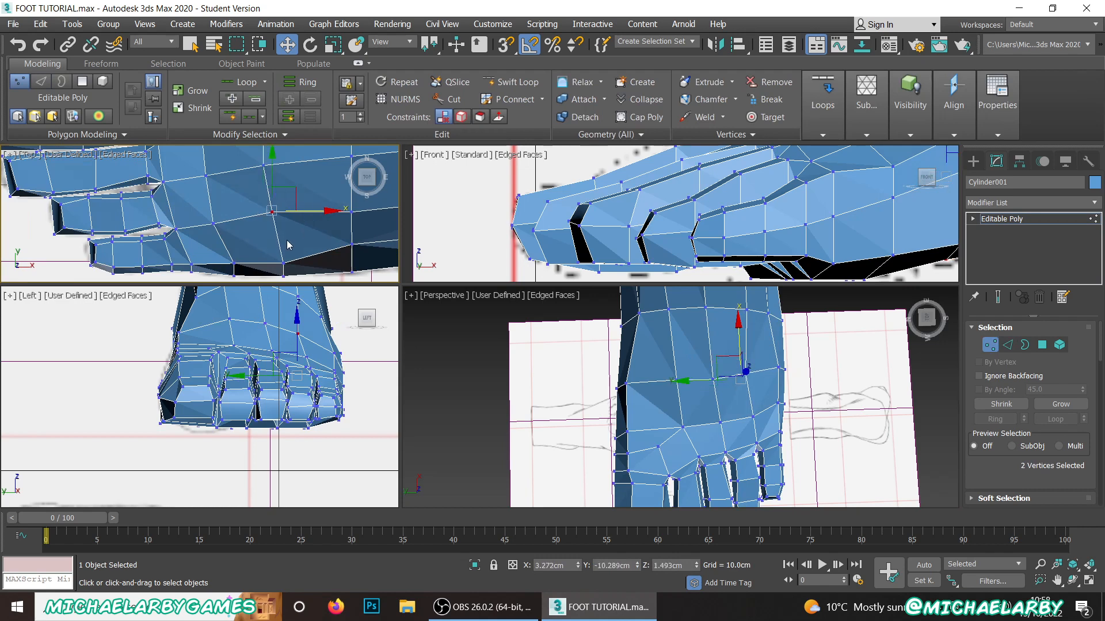
scroll(279, 242, "down", 3)
scroll(269, 205, "up", 2)
scroll(269, 208, "down", 3)
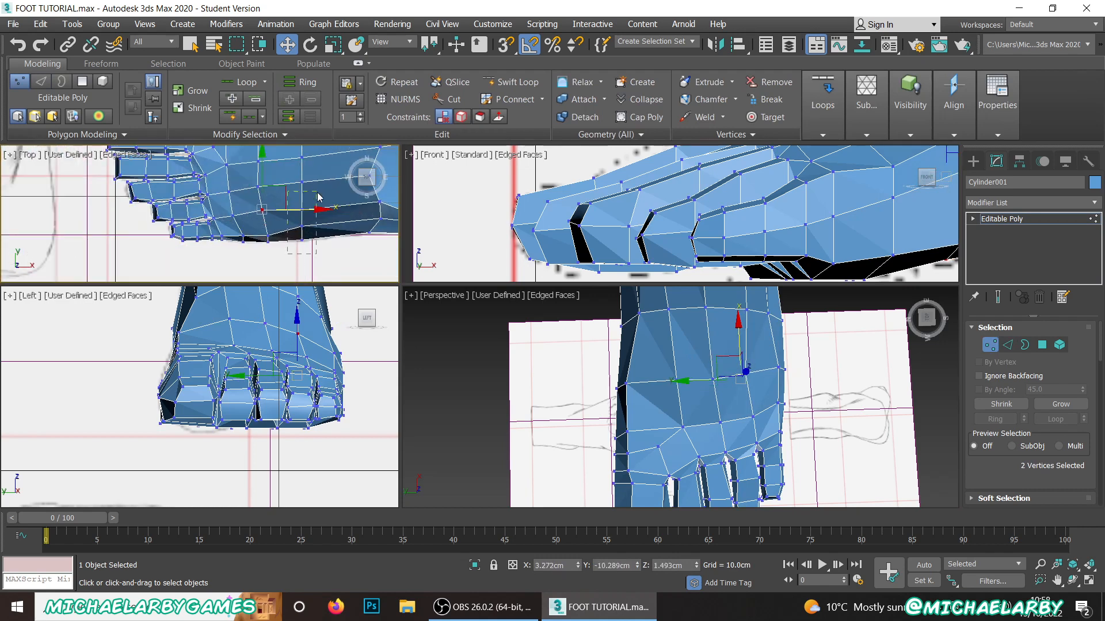
left_click_drag(318, 198, 319, 198)
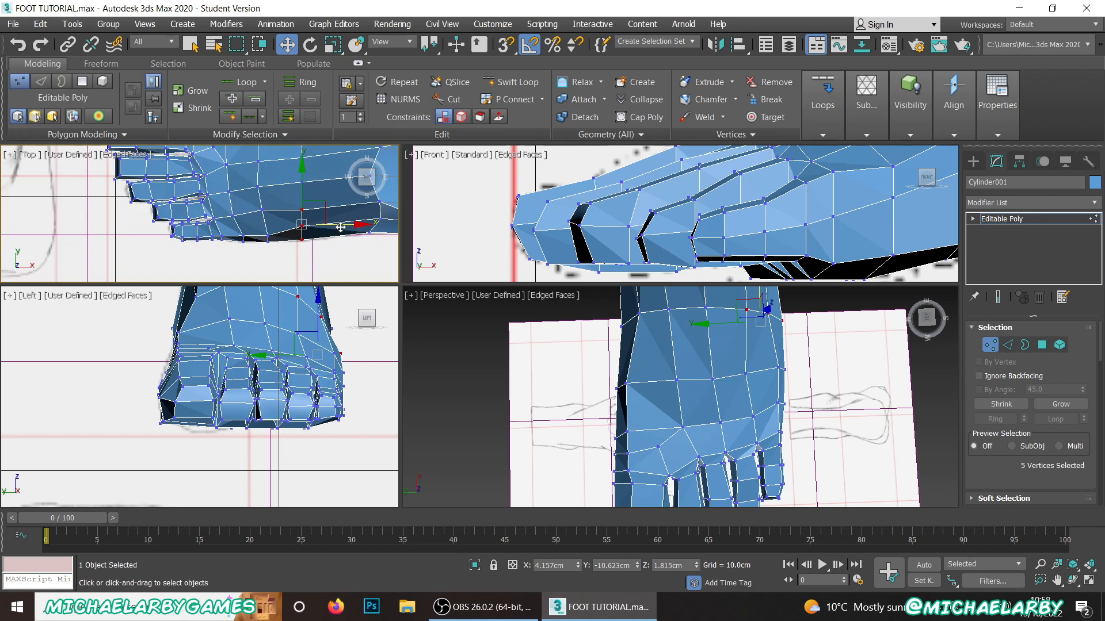
left_click(291, 256)
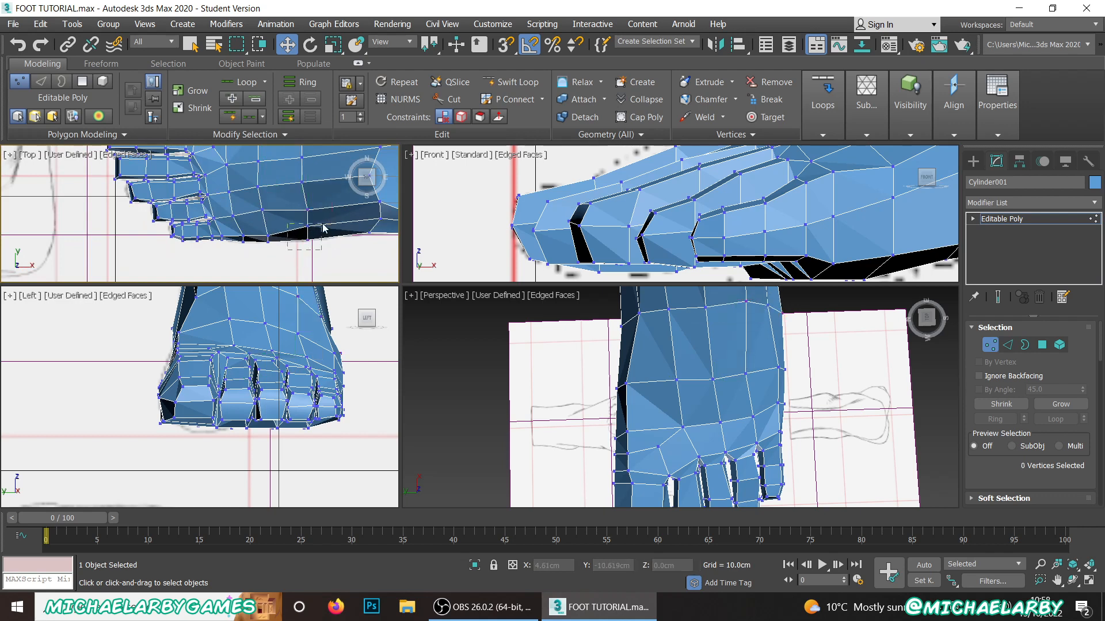
left_click_drag(324, 228, 351, 241)
left_click(315, 259)
Step: Raise the two neighbouring vertices on the foot's outer side behind the little toe slightly
middle_click_drag(645, 378, 585, 398, "alt")
scroll(671, 408, "up", 4)
left_click(743, 415)
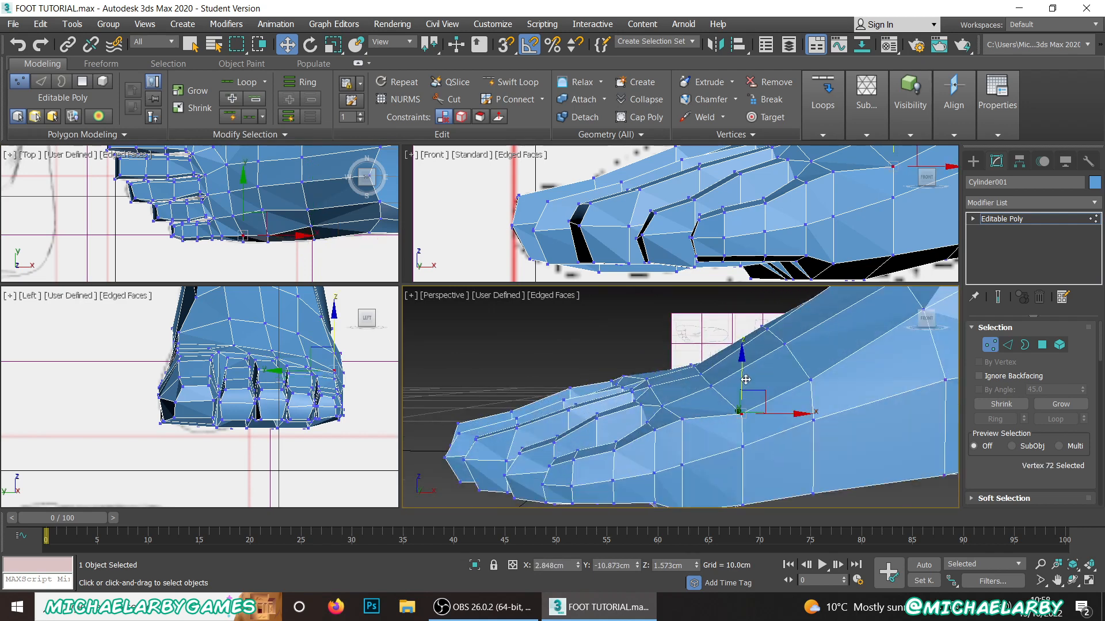
left_click_drag(742, 392, 774, 380)
left_click(811, 375)
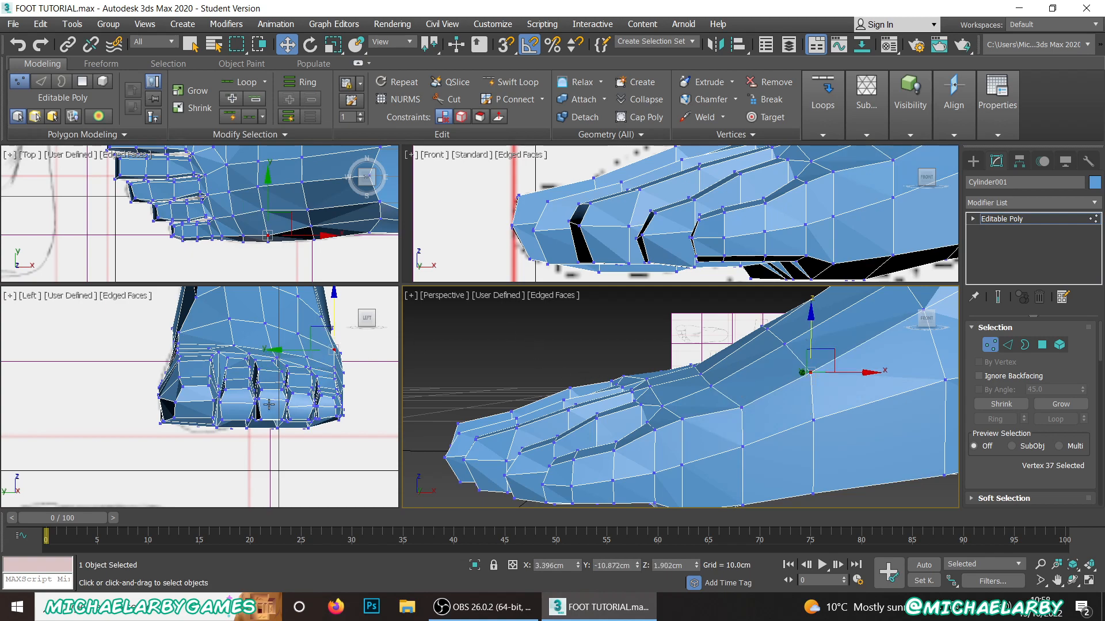
Step: Select the two instep vertices of the new edge line behind the big toe and raise them slightly
middle_click_drag(587, 406, 837, 403, "alt")
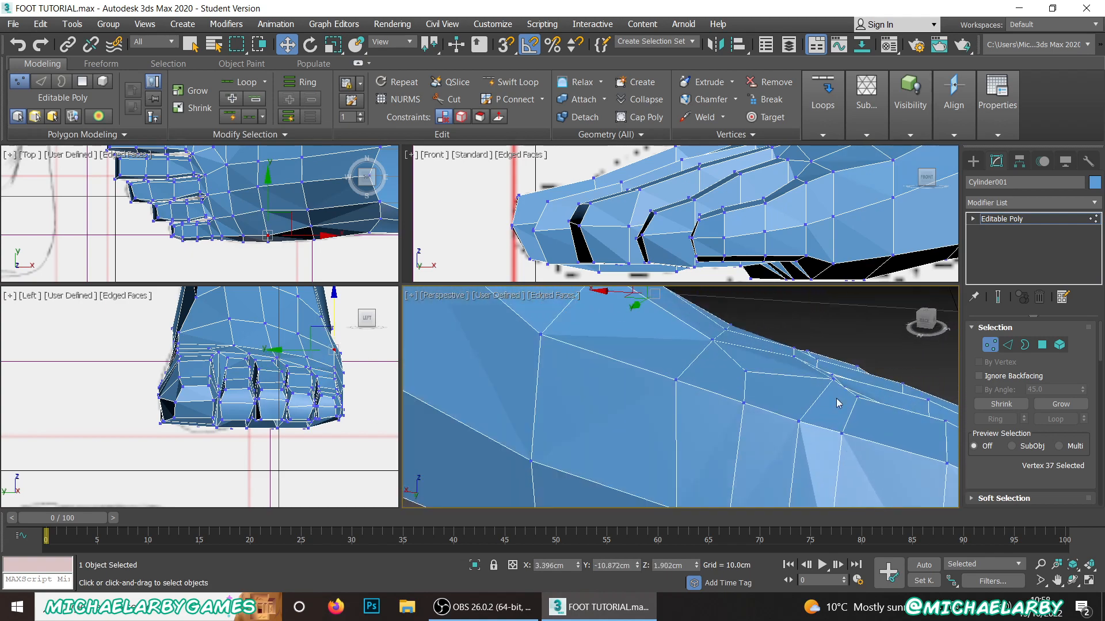
left_click(711, 341)
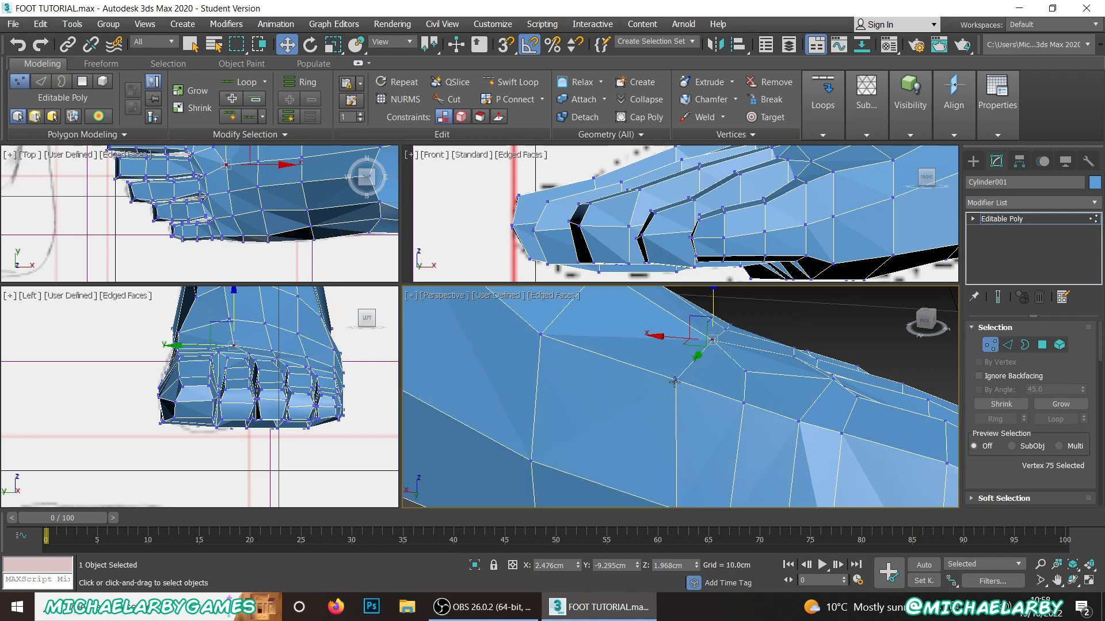
left_click(675, 381, "ctrl")
scroll(695, 321, "down", 3)
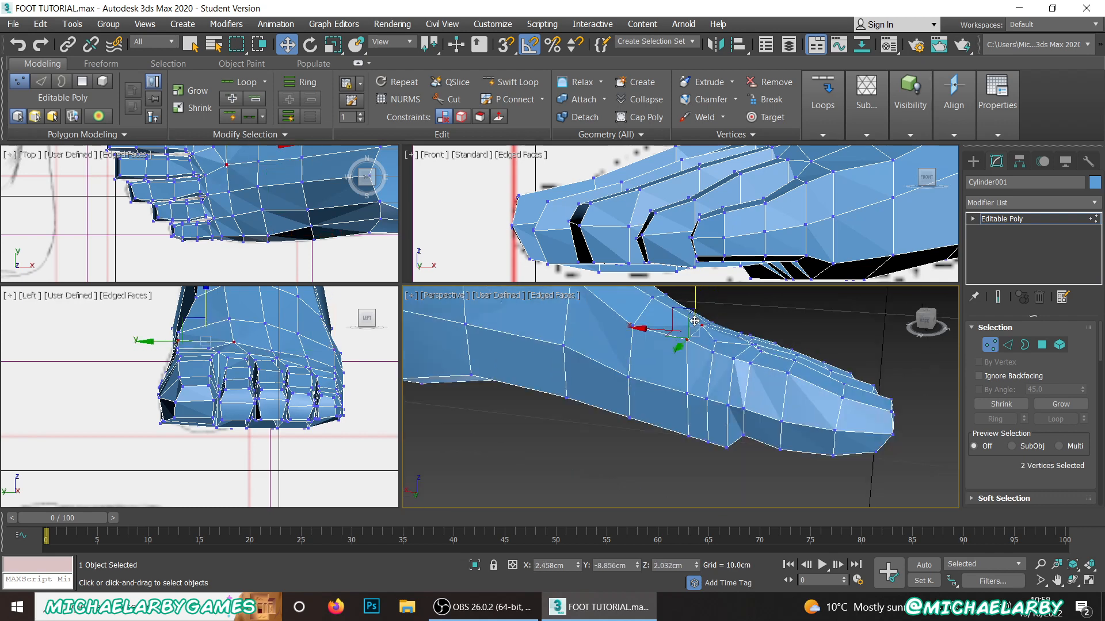
Step: Shift the two lower inner-side vertices of the rear cut line toward the heel, one after the other
scroll(696, 391, "up", 3)
left_click(717, 387)
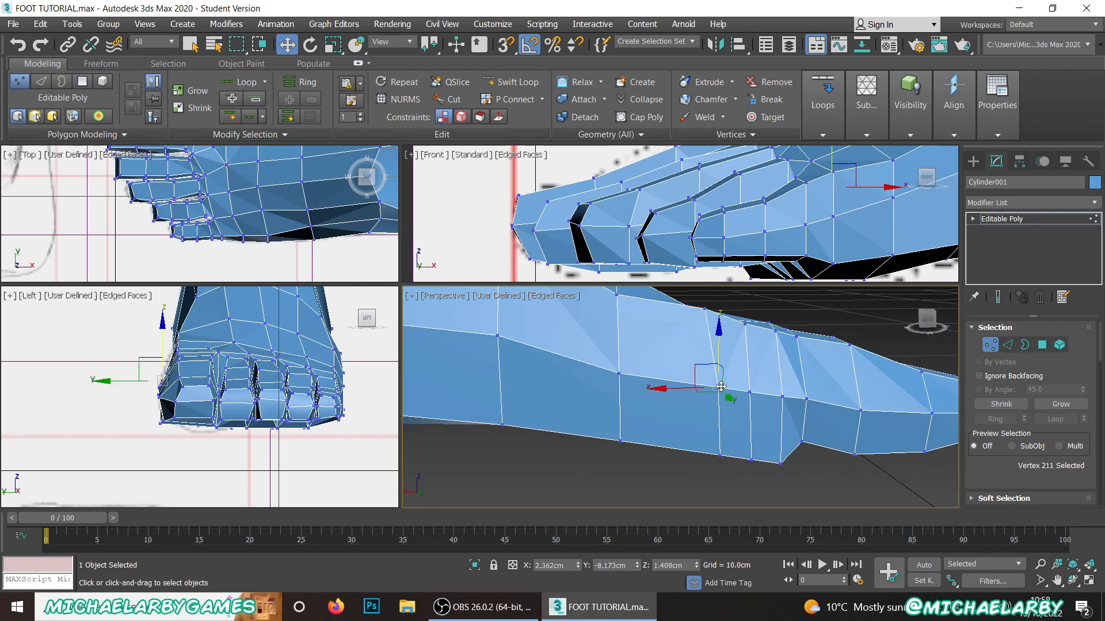
middle_click_drag(694, 397, 704, 414, "alt")
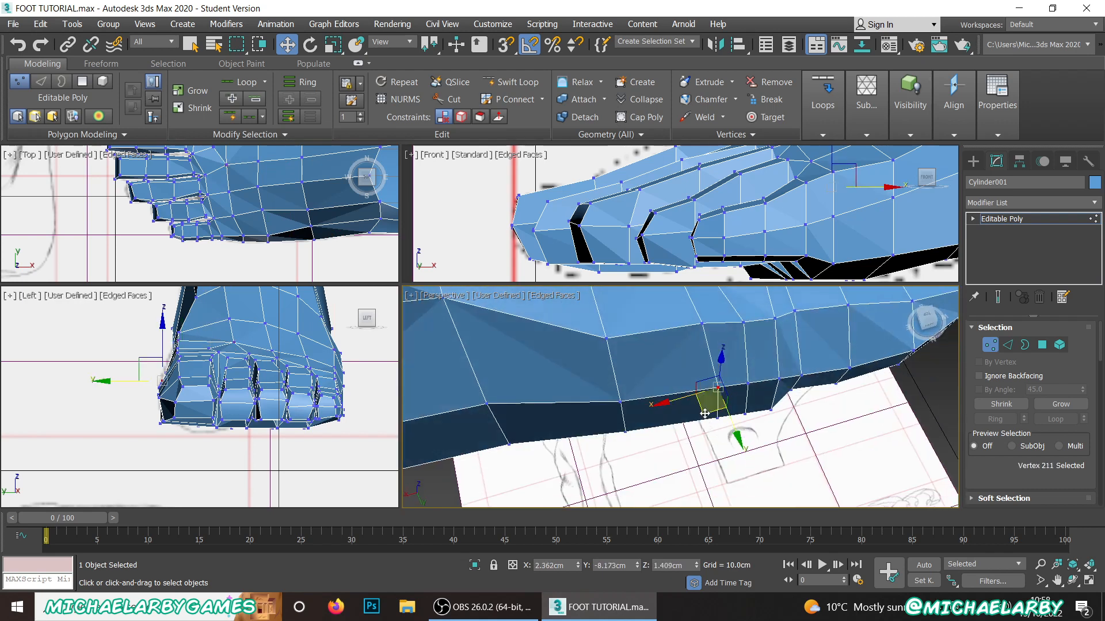
left_click(716, 416)
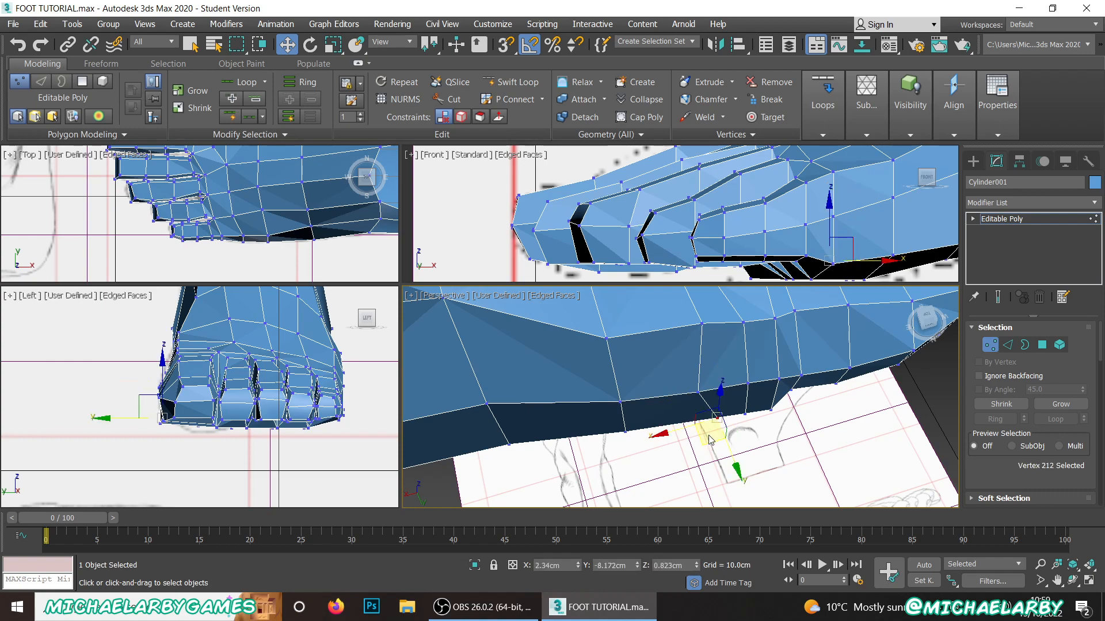
left_click_drag(705, 442, 689, 445)
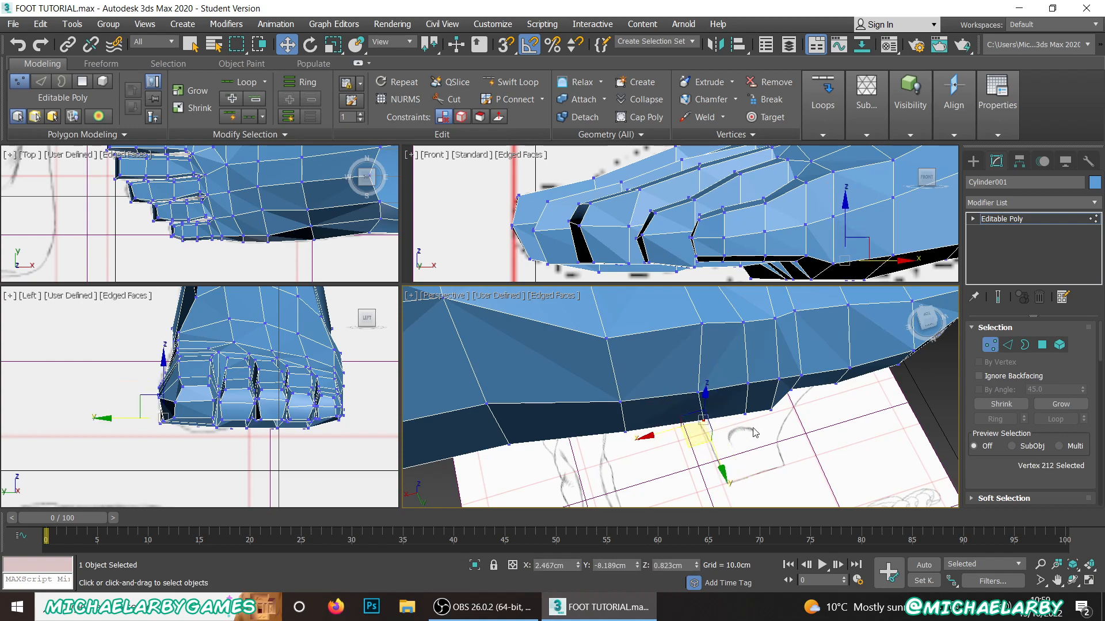
Step: Raise the two sole vertices in the crease under the big toe's base
middle_click_drag(766, 426, 685, 345, "alt")
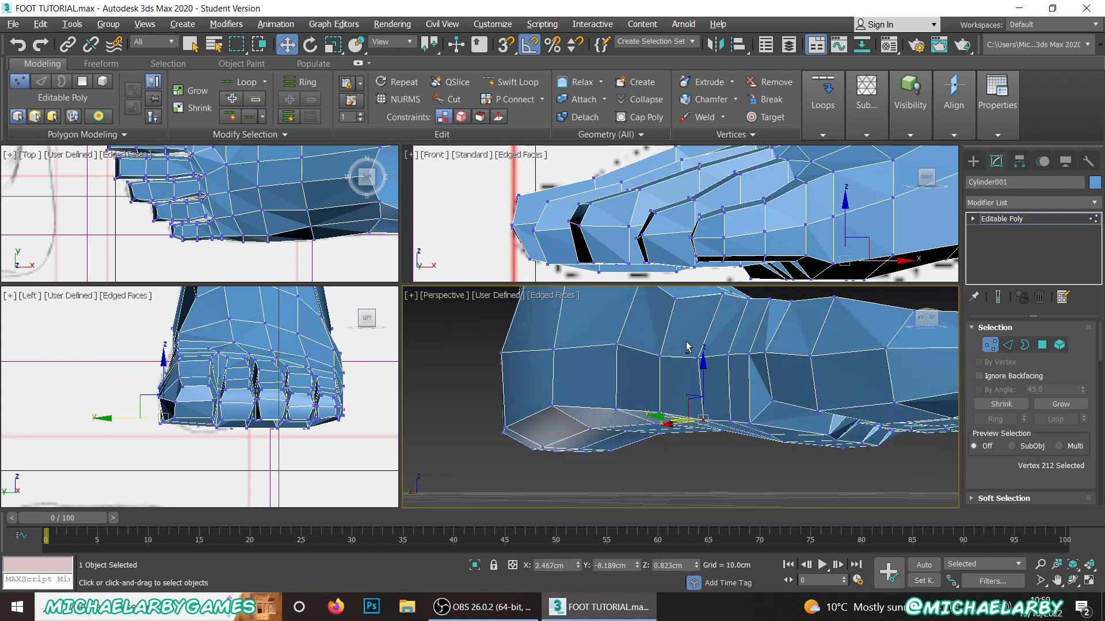
left_click(751, 421)
middle_click_drag(751, 421, 803, 448, "alt")
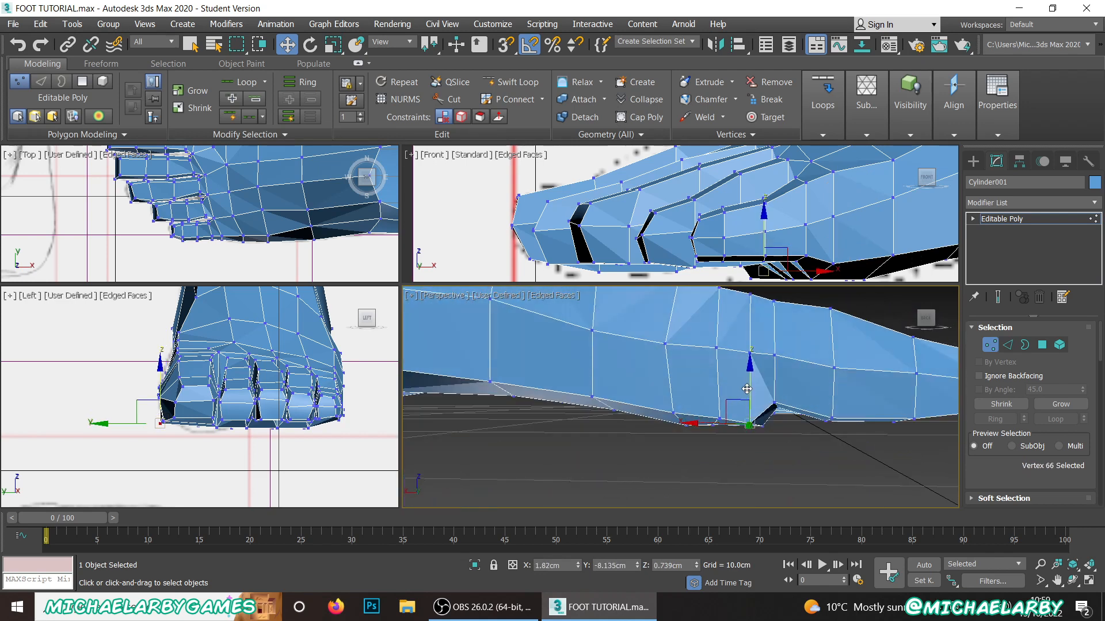
left_click_drag(747, 389, 751, 379)
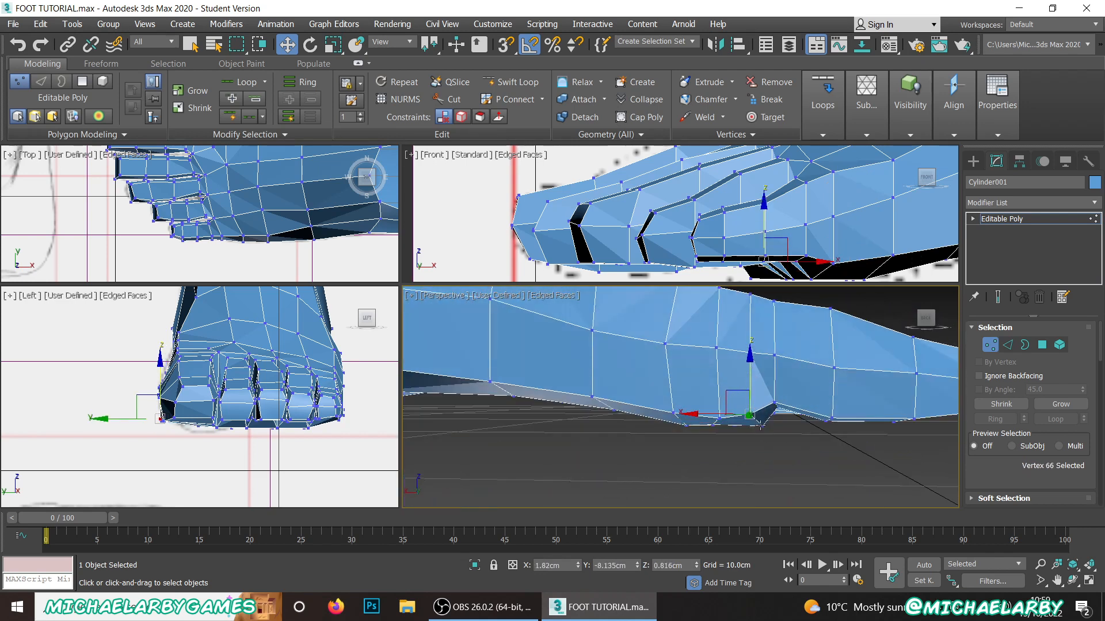
left_click(761, 425)
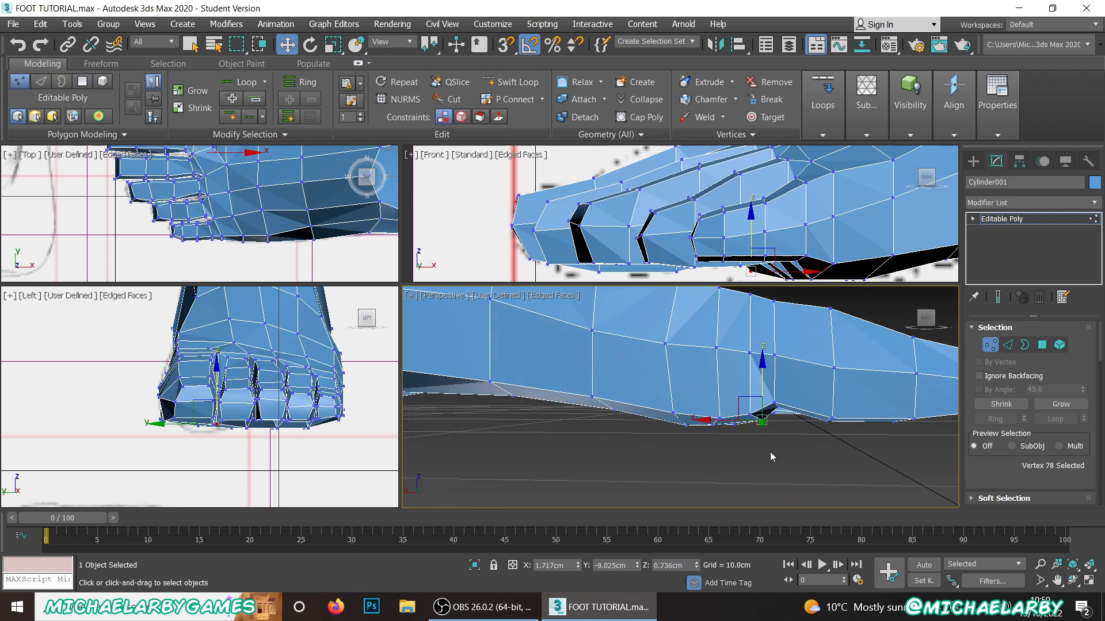
middle_click_drag(772, 456, 781, 437, "alt")
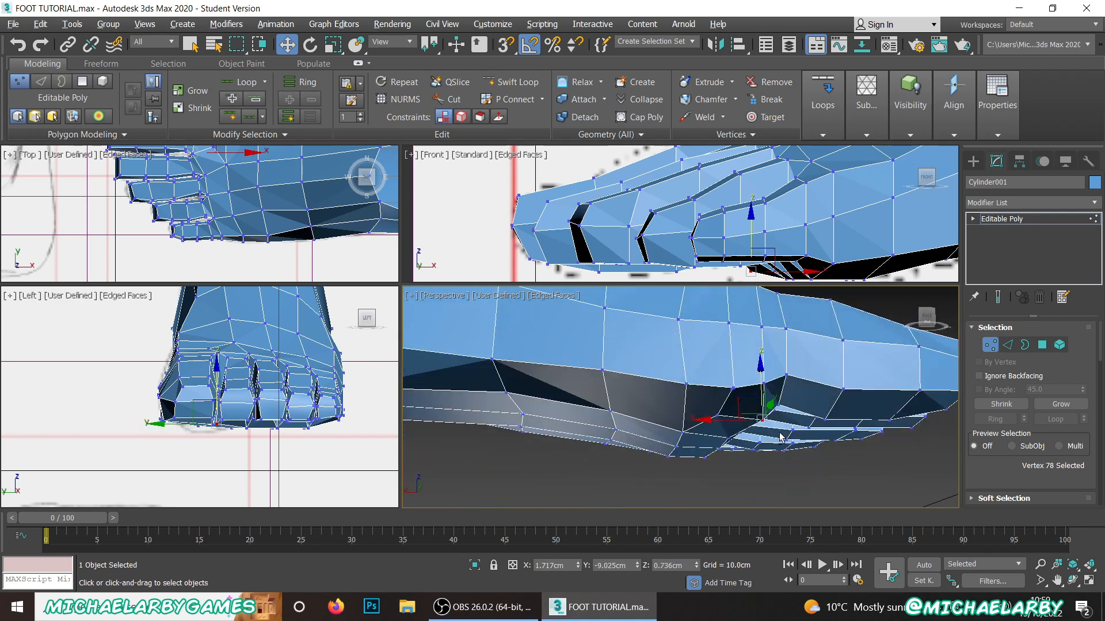
Step: Shift the sole vertices of the rear cut line toward the heel, including the one nearest the middle of the sole
left_click(684, 431)
left_click(685, 384, "ctrl")
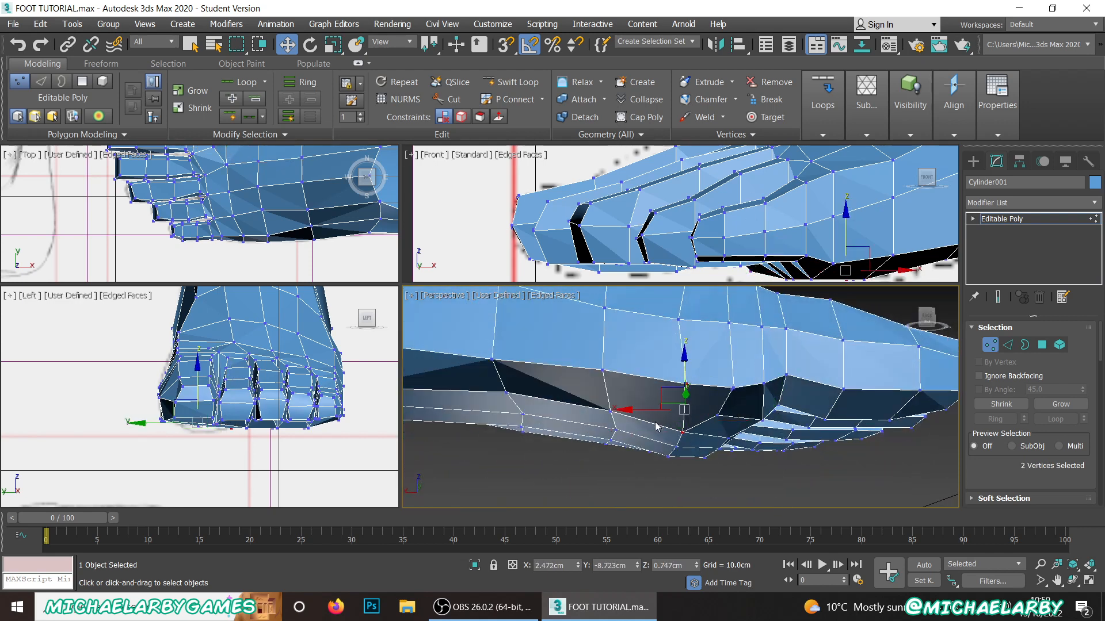
left_click_drag(648, 413, 661, 442)
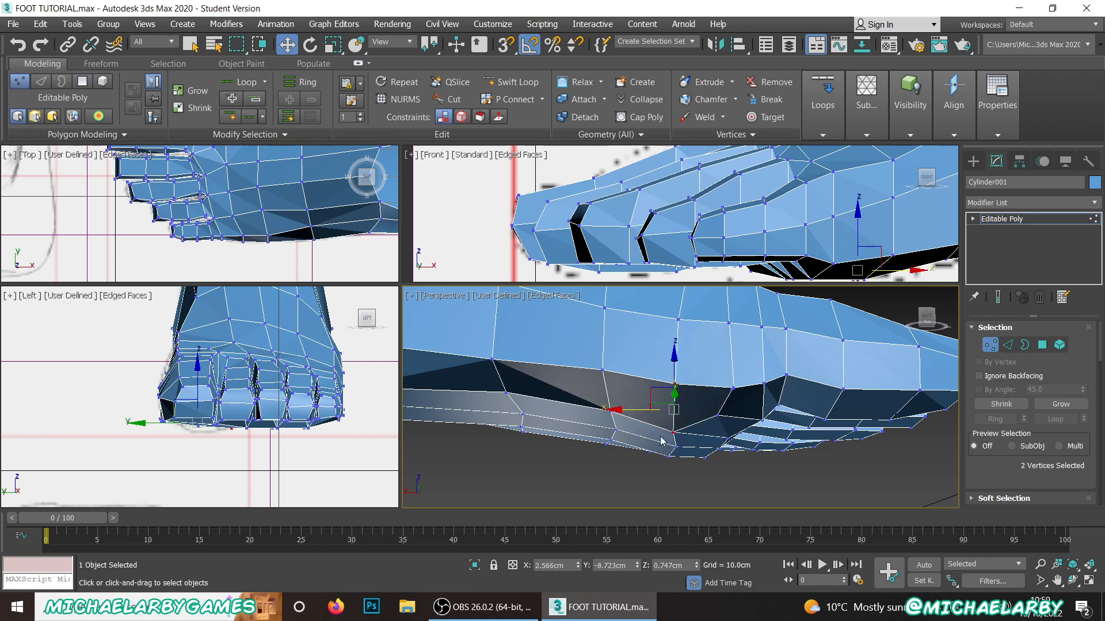
left_click(677, 445)
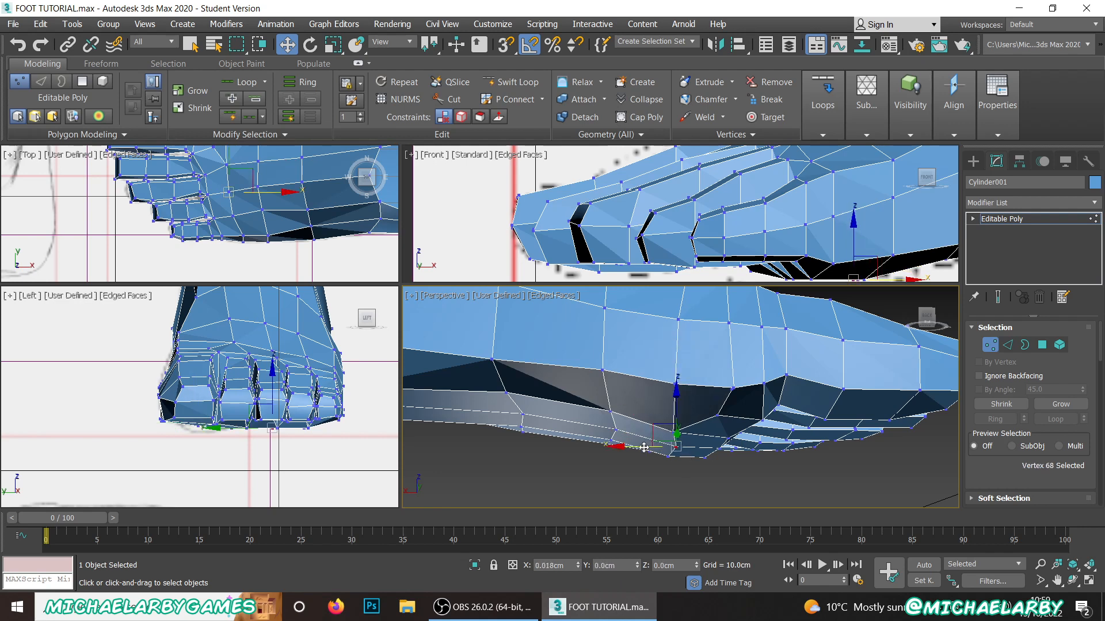
Step: Move the front cut line's vertex on the sole's inner edge toward the heel, closer to the rear line
left_click(733, 389)
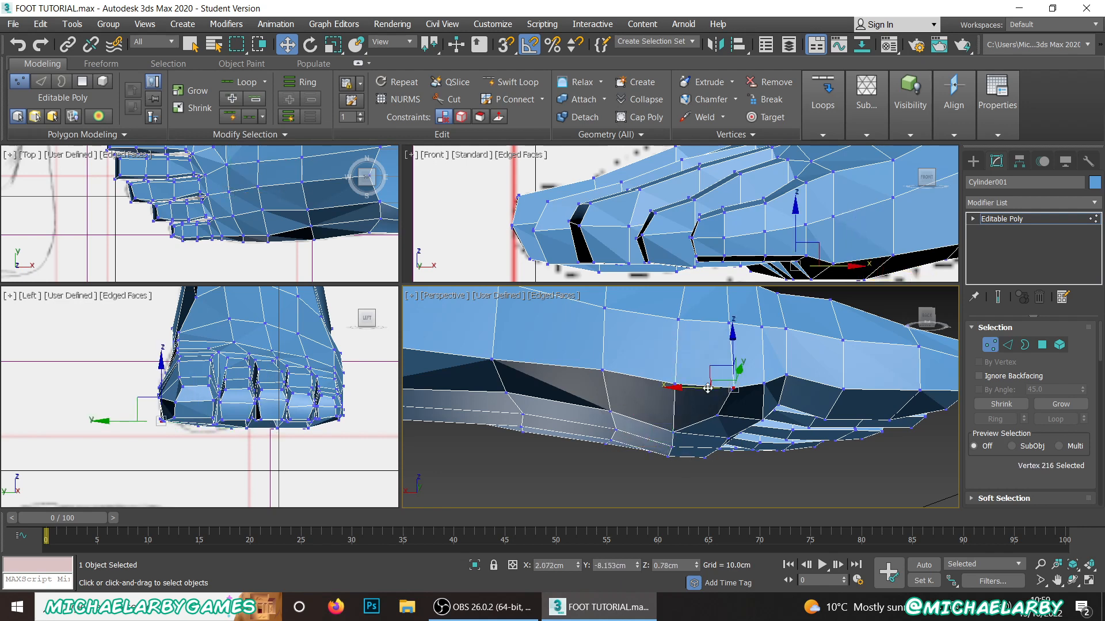
left_click_drag(696, 389, 725, 384)
scroll(722, 391, "up", 4)
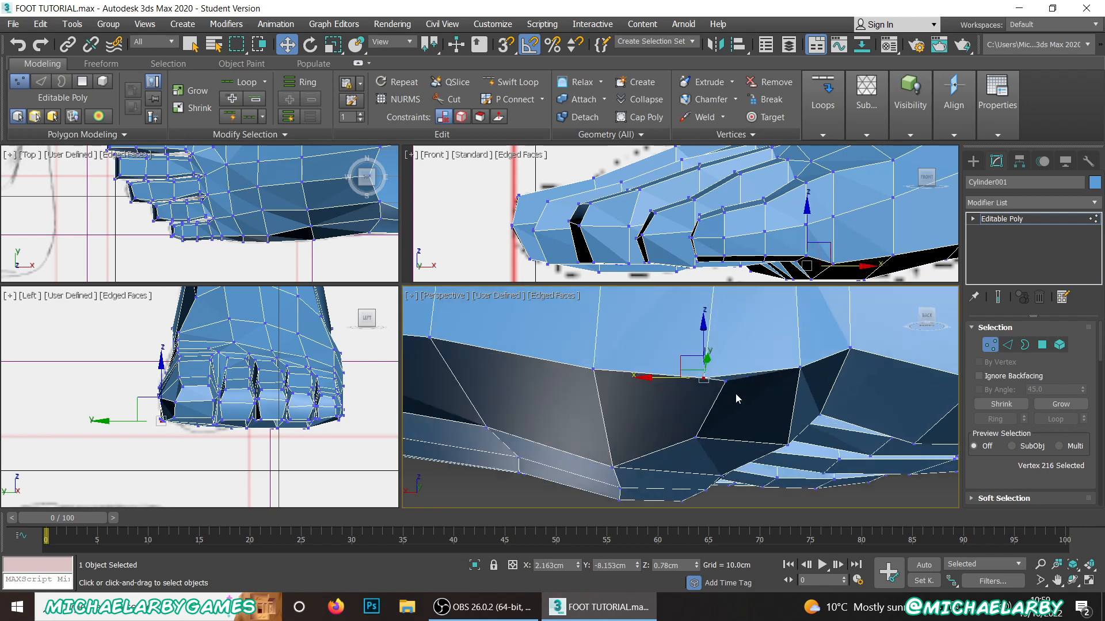
Step: Move the vertex beside the sole vertex on the big toe's inner side until the two nearly coincide
left_click(731, 374)
middle_click_drag(710, 421, 717, 366, "alt")
mouse_move(693, 374)
left_mouse_down()
mouse_move(646, 384)
mouse_move(681, 389)
left_mouse_up()
middle_click_drag(681, 389, 667, 380, "alt")
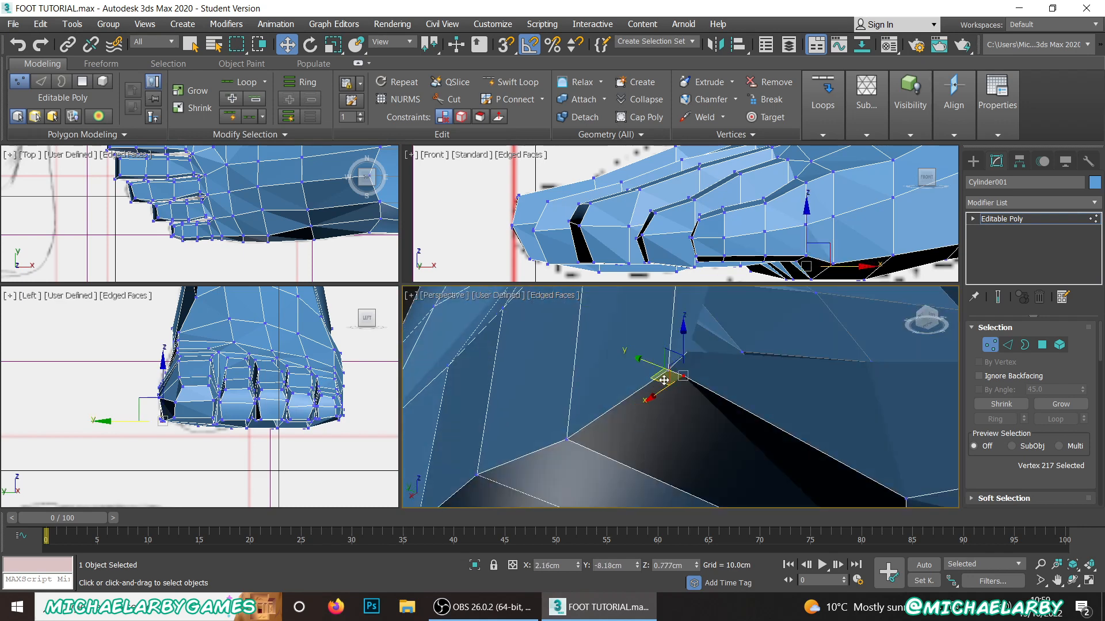
Step: Weld the two nearly coincident vertices into one using a 1.484 cm weld threshold
left_click(662, 443)
left_click(667, 374)
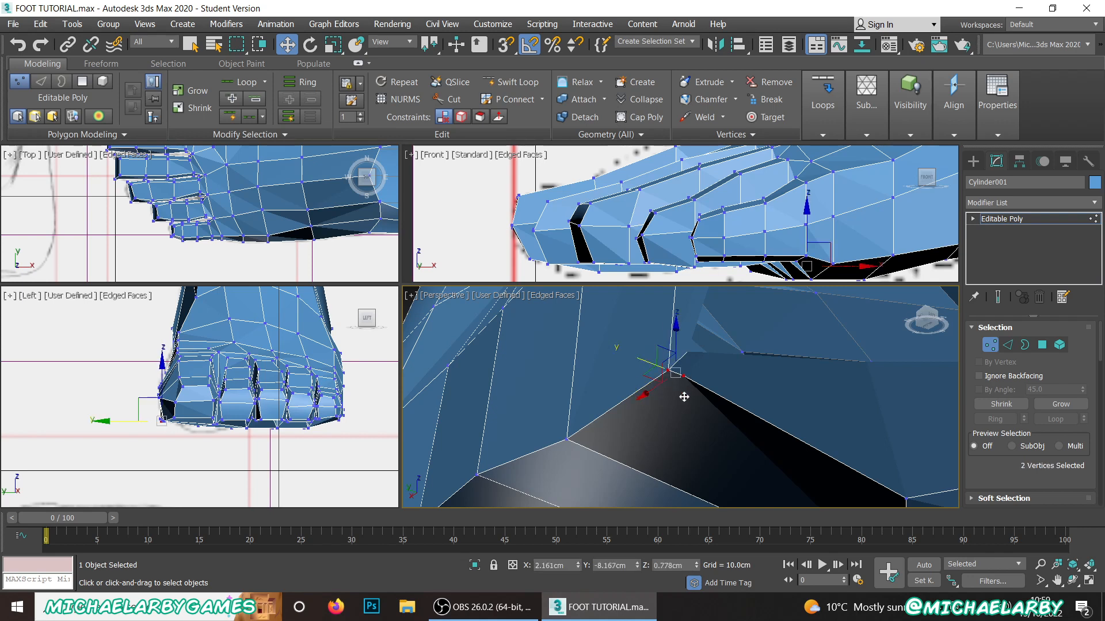
middle_click_drag(671, 391, 667, 375, "alt")
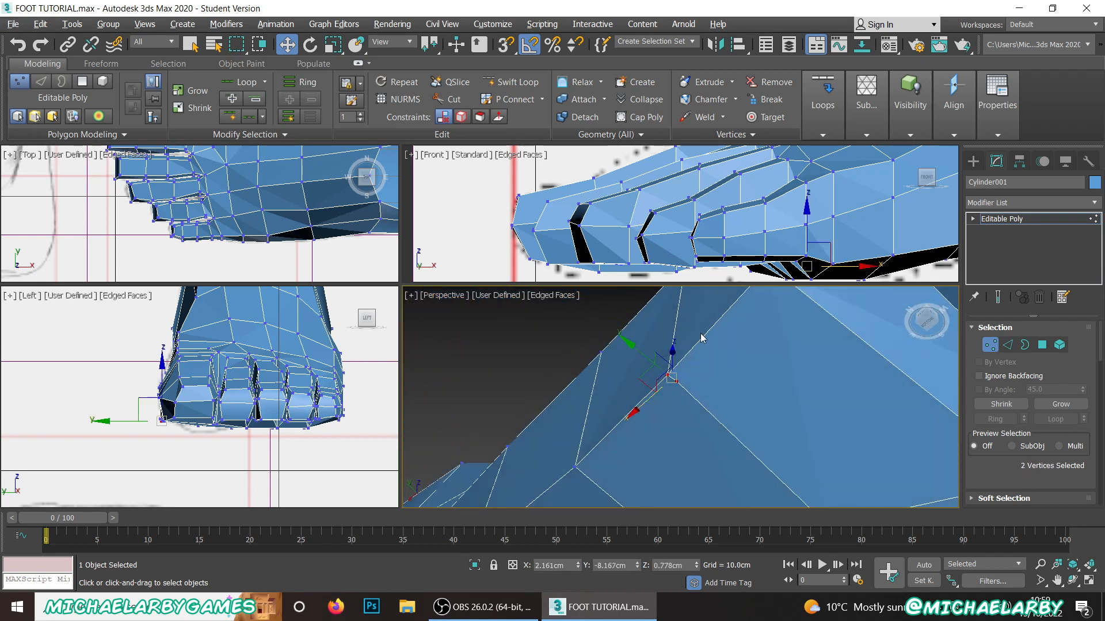
scroll(1036, 415, "down", 4)
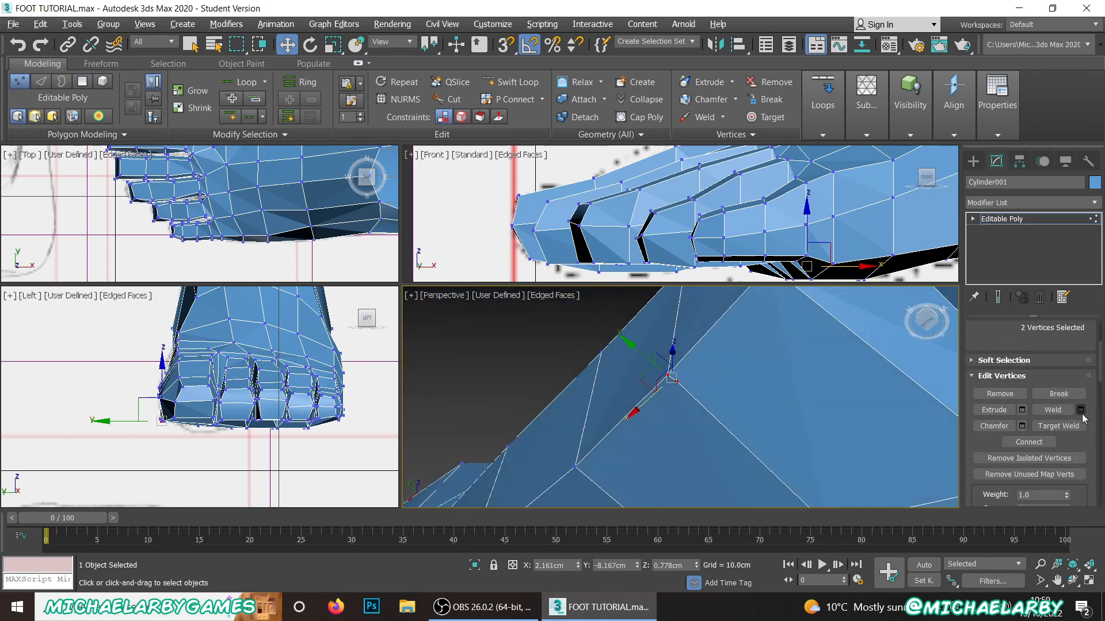
left_click(1080, 410)
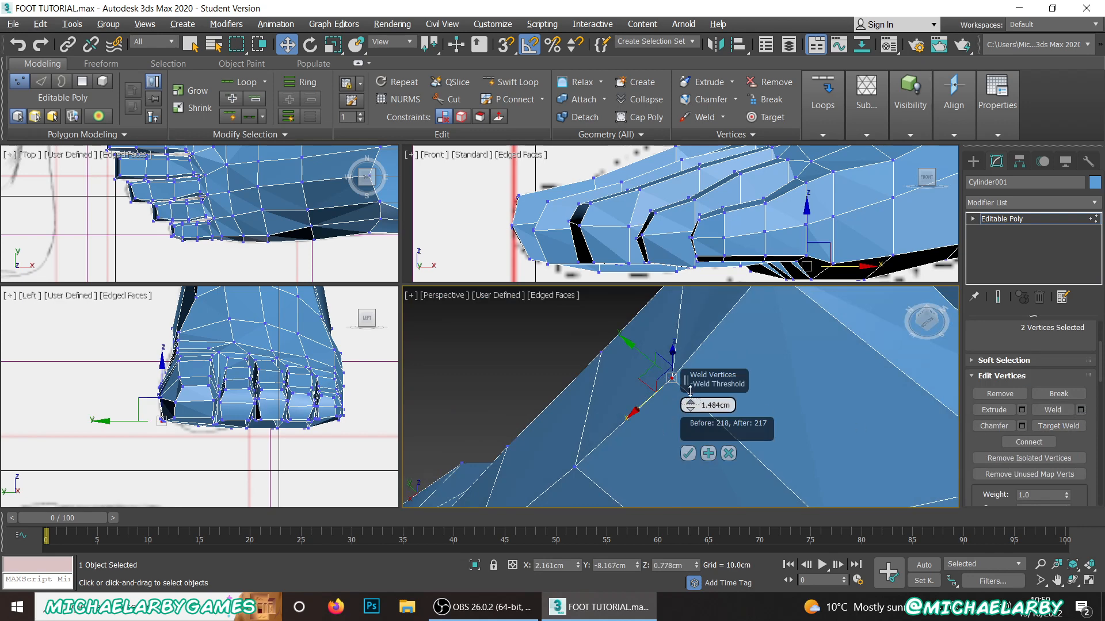
left_click(688, 453)
Step: Leave vertex editing, deselect the foot and turn off edged faces in the perspective view
middle_click_drag(659, 376, 598, 436, "alt")
scroll(736, 452, "down", 6)
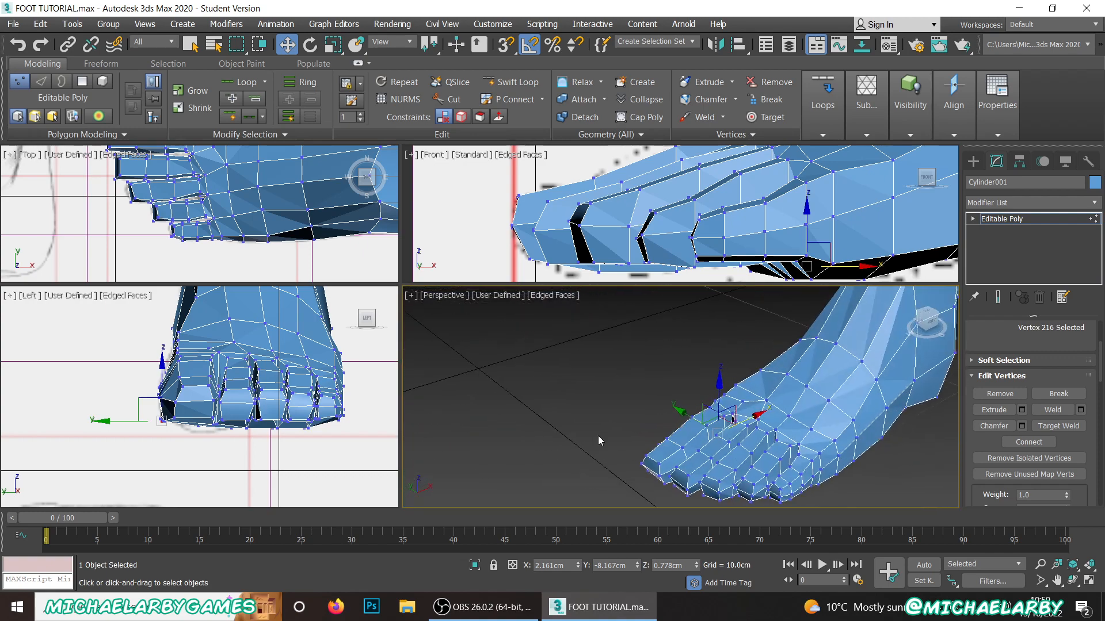
right_click(588, 370)
left_click(571, 354)
left_click(655, 389)
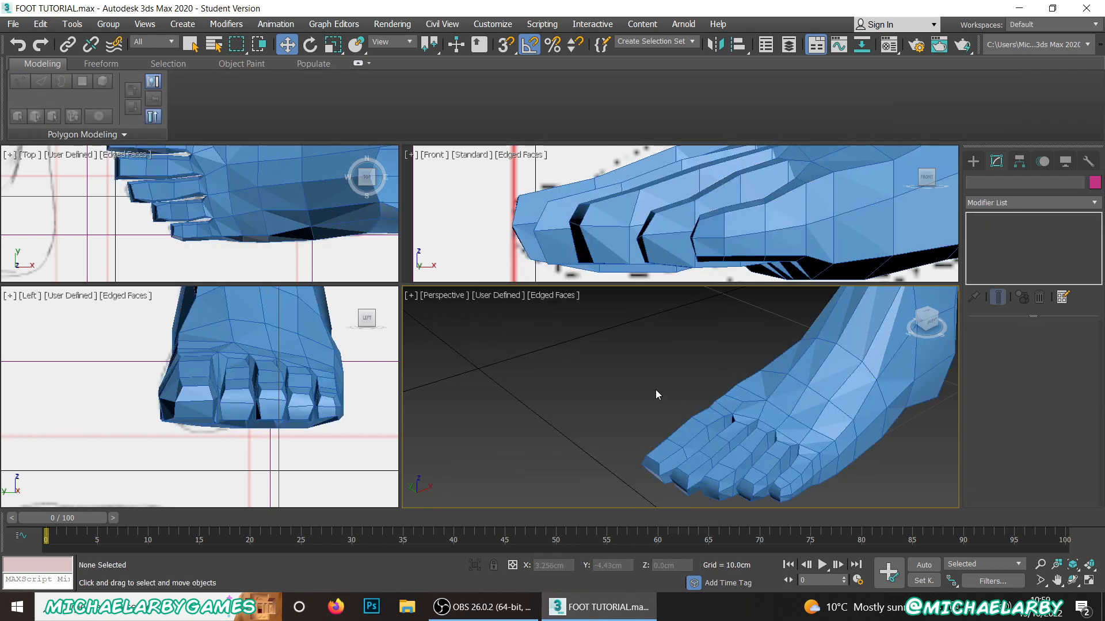
key("F4")
Step: Examine the shaded foot from the side, up close and from a distance
mouse_move(791, 411)
middle_mouse_down("alt")
mouse_move(603, 406)
mouse_move(674, 382)
mouse_move(667, 345)
mouse_move(723, 335)
middle_mouse_up("alt")
scroll(603, 406, "down", 4)
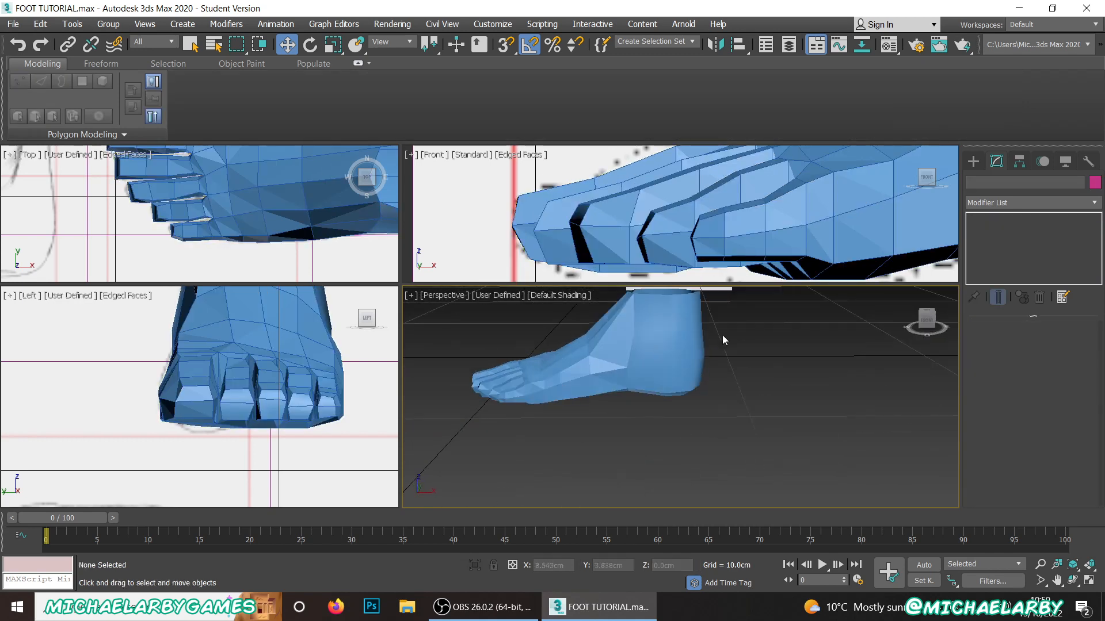
scroll(639, 333, "up", 5)
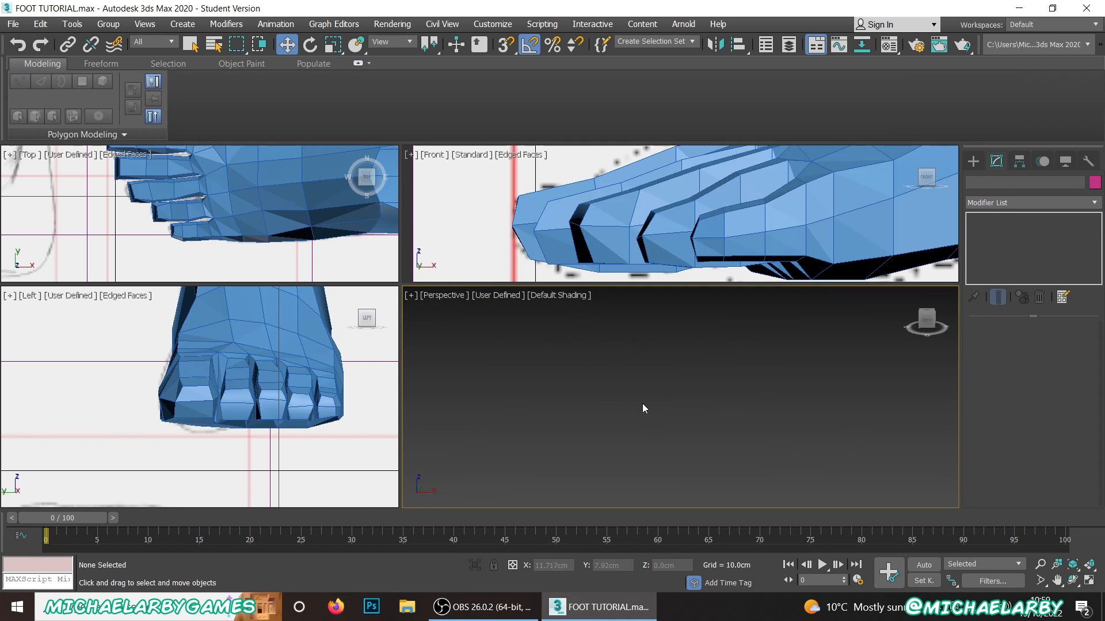
scroll(634, 396, "down", 6)
scroll(539, 440, "up", 6)
middle_click_drag(539, 440, 672, 390)
scroll(817, 344, "down", 5)
scroll(701, 383, "down", 4)
scroll(673, 389, "down", 4)
scroll(682, 420, "up", 5)
scroll(697, 446, "down", 4)
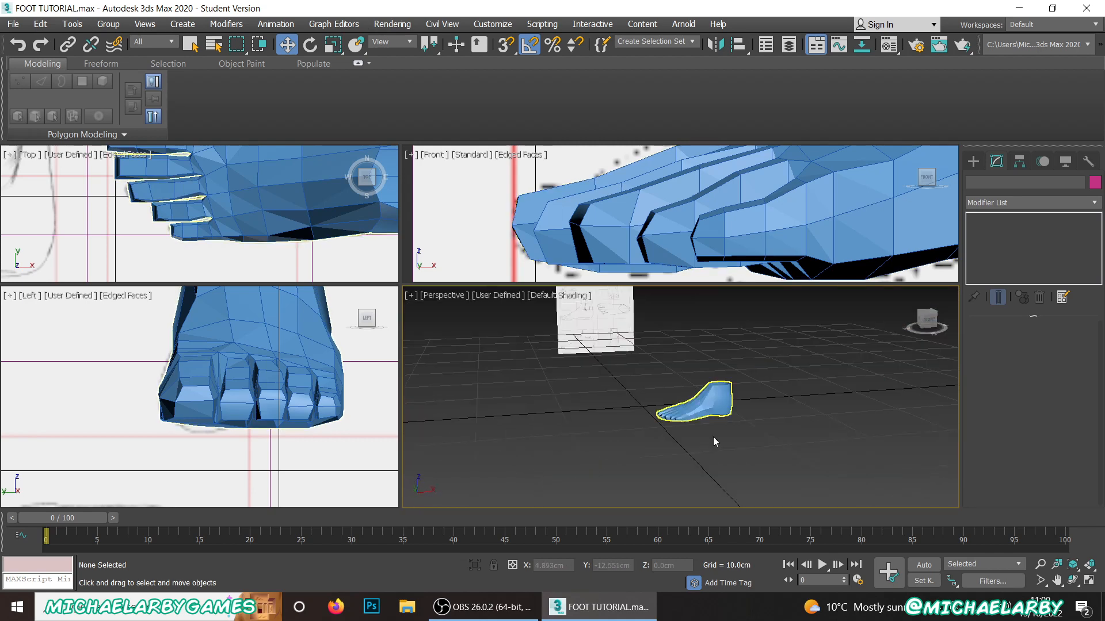
Step: Select the foot and select all of its polygons
left_click(713, 406)
scroll(692, 406, "up", 4)
middle_click_drag(692, 405, 734, 440, "alt")
scroll(688, 427, "up", 3)
scroll(691, 412, "down", 3)
scroll(691, 394, "down", 2)
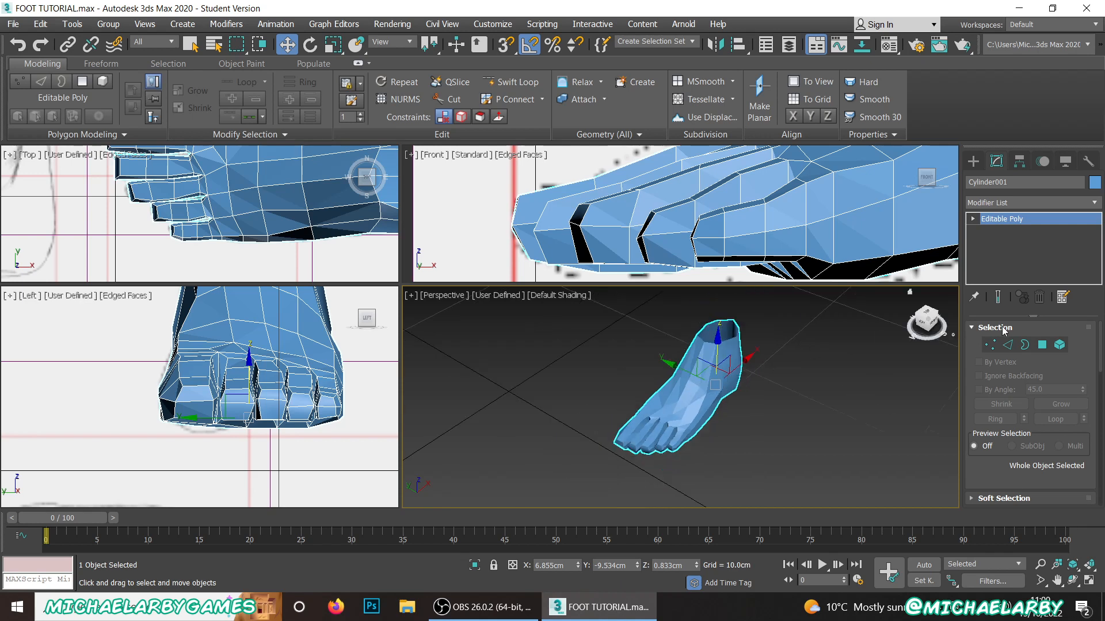
left_click(1042, 346)
left_click_drag(603, 303, 793, 474)
mouse_move(678, 382)
middle_mouse_down("alt")
mouse_move(656, 309)
mouse_move(669, 385)
middle_mouse_up("alt")
Step: Clear the selected polygons' smoothing groups, assign them all to smoothing group 1 and deselect them
scroll(1004, 420, "down", 10)
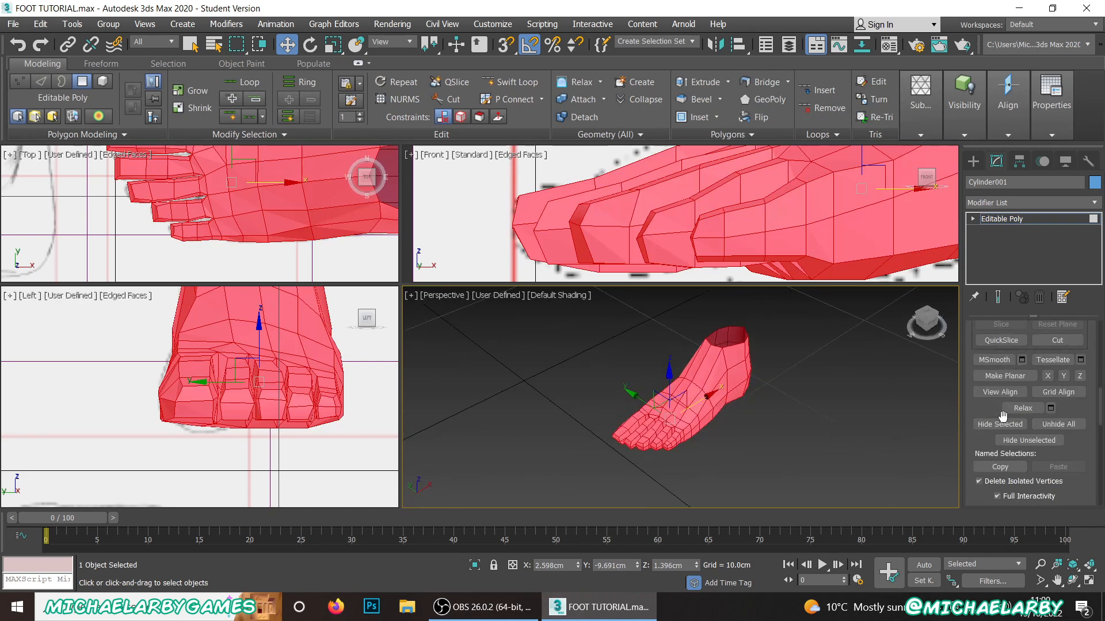
left_click(1056, 446)
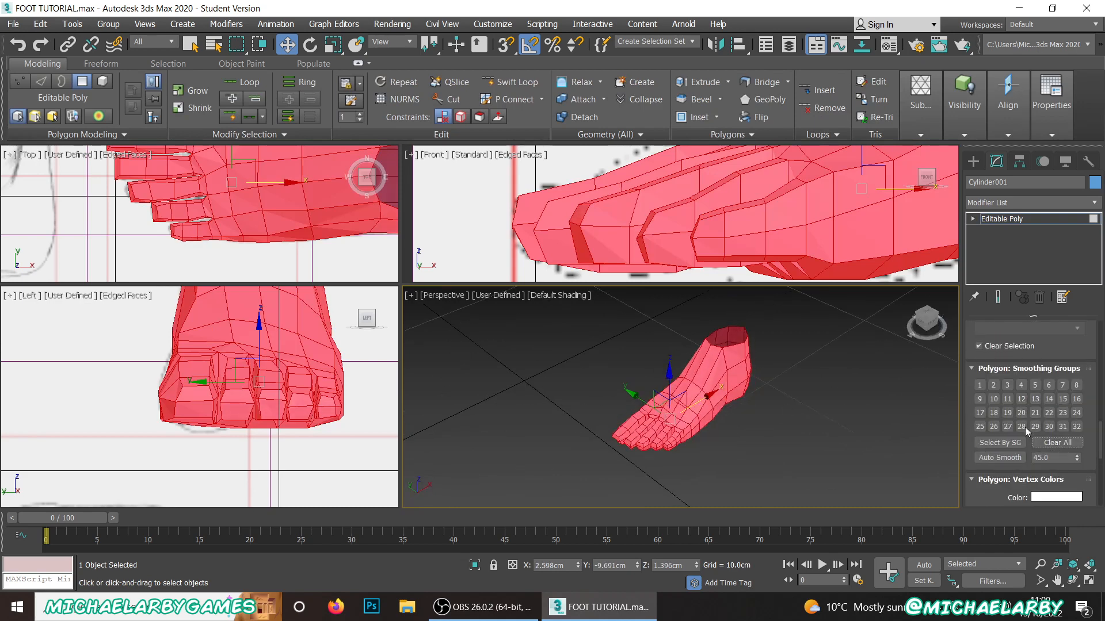
left_click(979, 385)
left_click(775, 402)
scroll(686, 397, "up", 3)
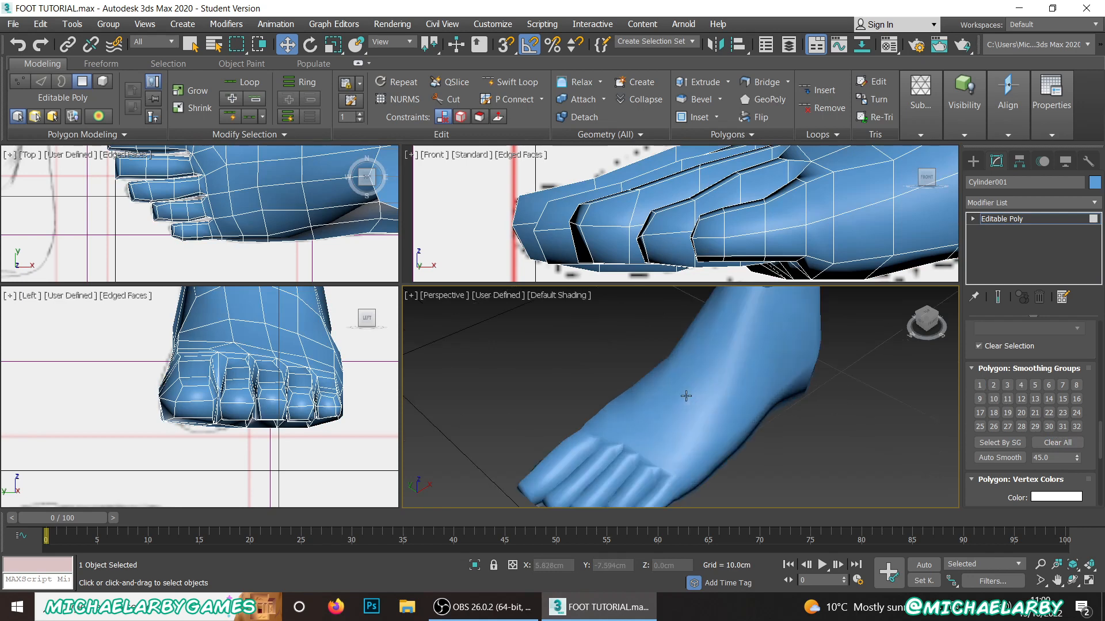
mouse_move(706, 416)
middle_mouse_down("alt")
mouse_move(654, 294)
mouse_move(666, 343)
mouse_move(690, 364)
mouse_move(696, 407)
mouse_move(713, 412)
mouse_move(699, 450)
mouse_move(709, 388)
mouse_move(712, 400)
middle_mouse_up("alt")
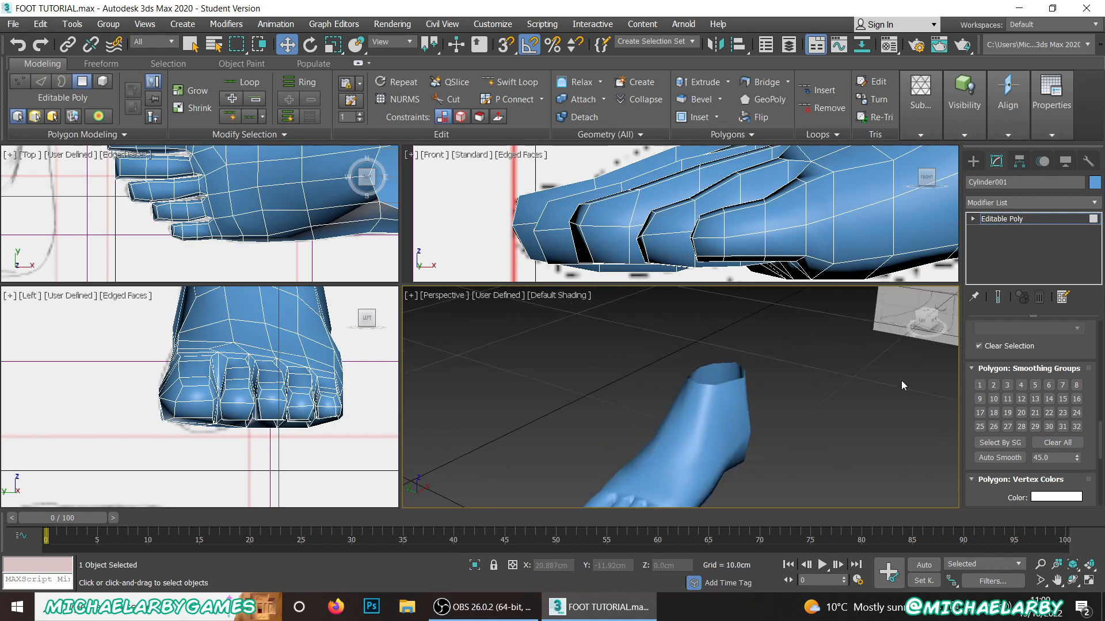
Step: Leave polygon editing, reselect the foot and turn edged faces back on in the perspective view
right_click(737, 397)
left_click(714, 377)
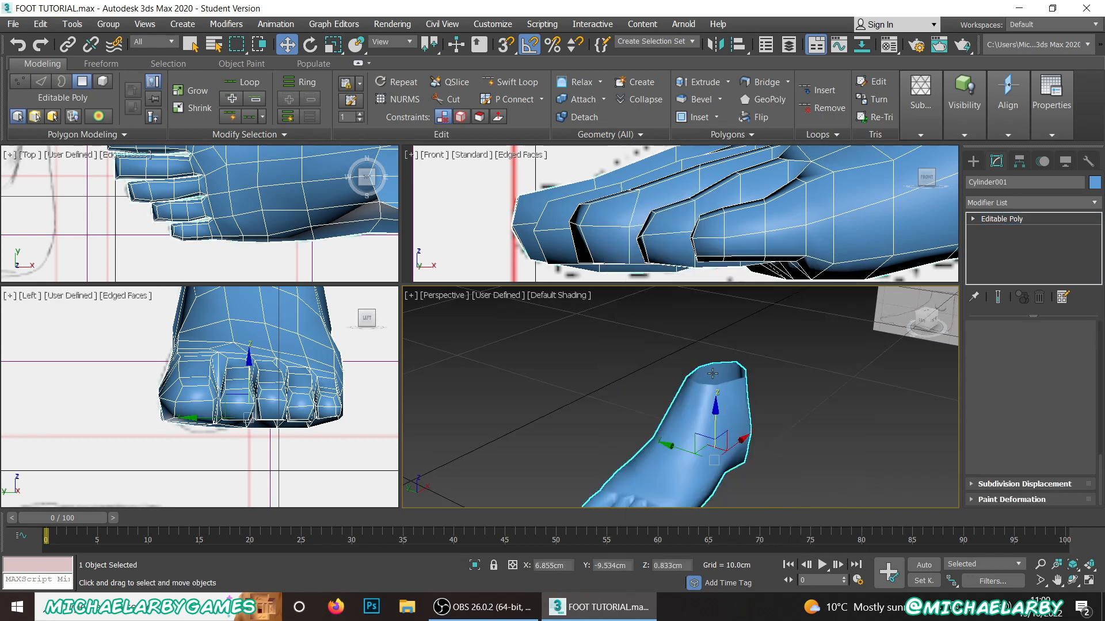
key("F4")
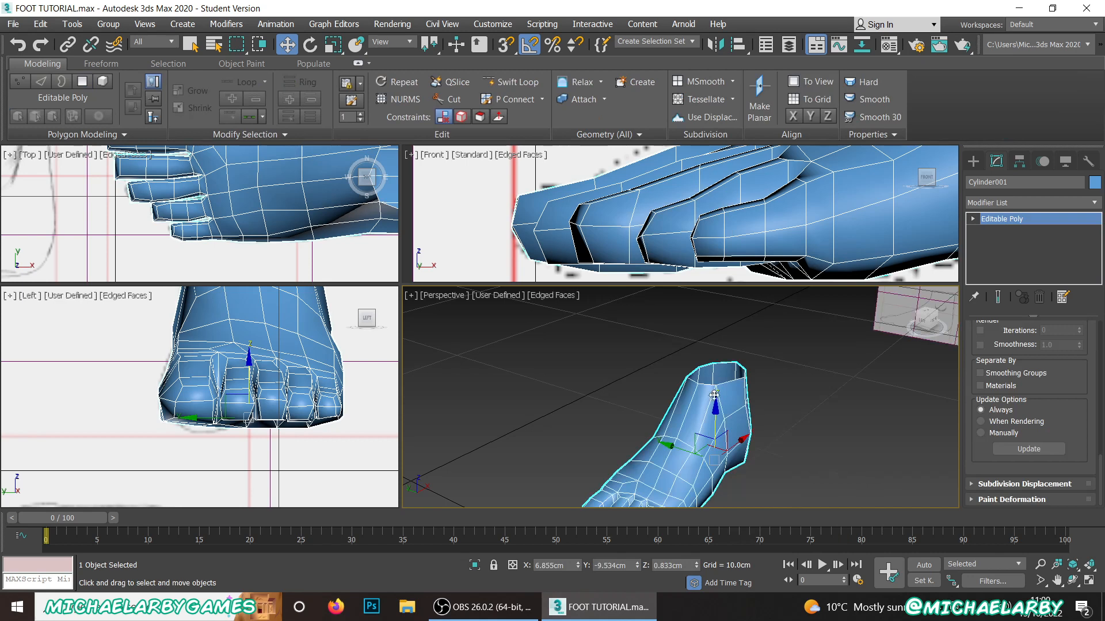
middle_click_drag(726, 388, 661, 387, "alt")
scroll(1052, 376, "up", 3)
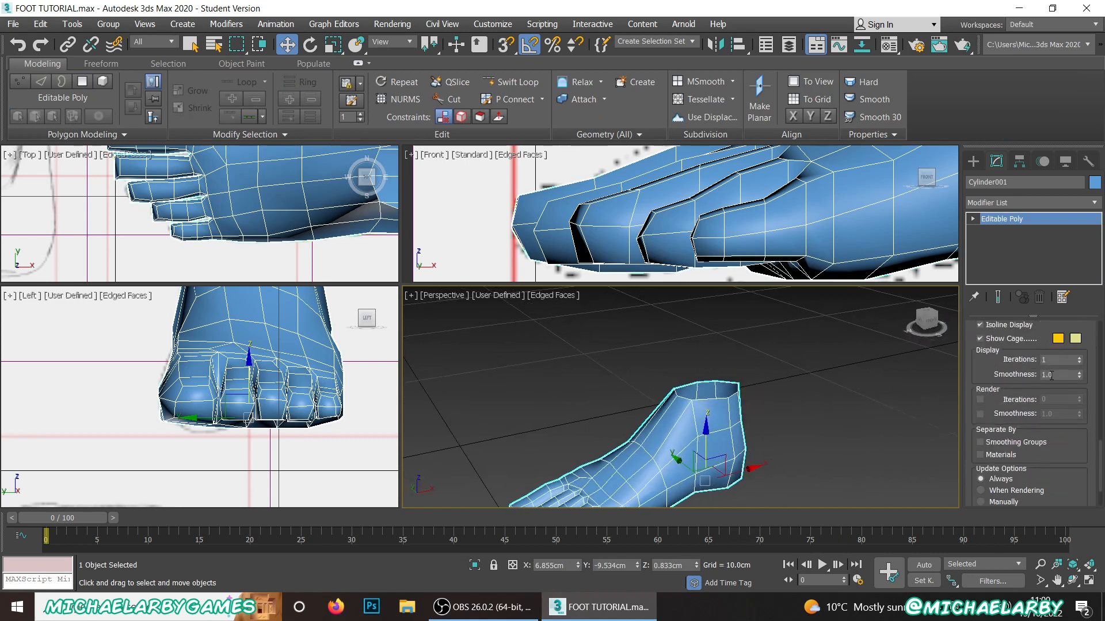
scroll(1030, 380, "up", 10)
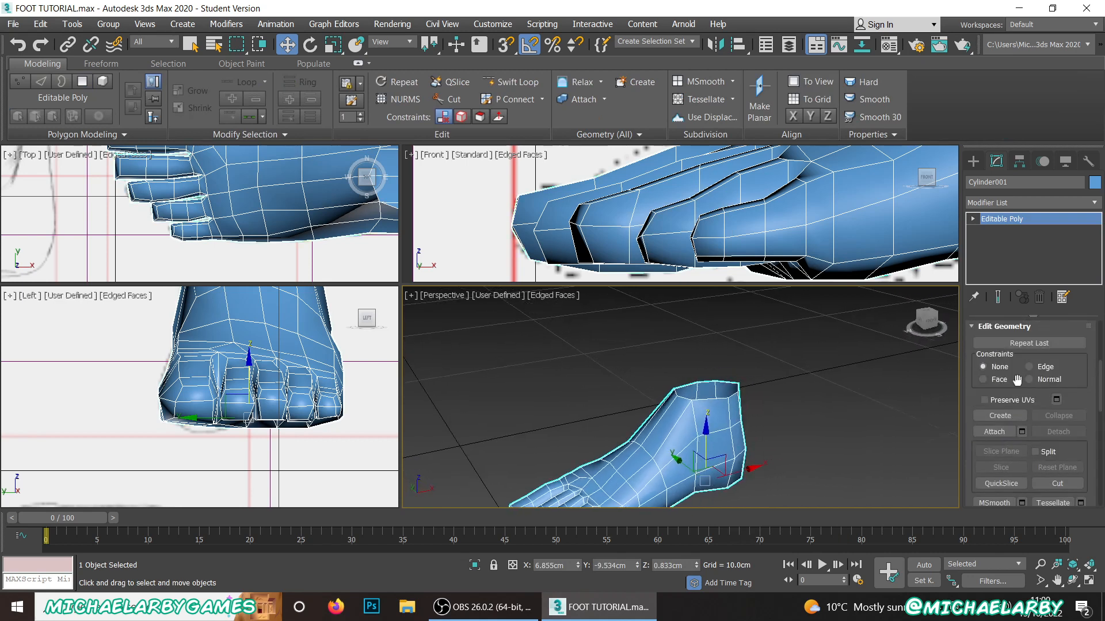
left_click(1007, 345)
scroll(706, 406, "up", 2)
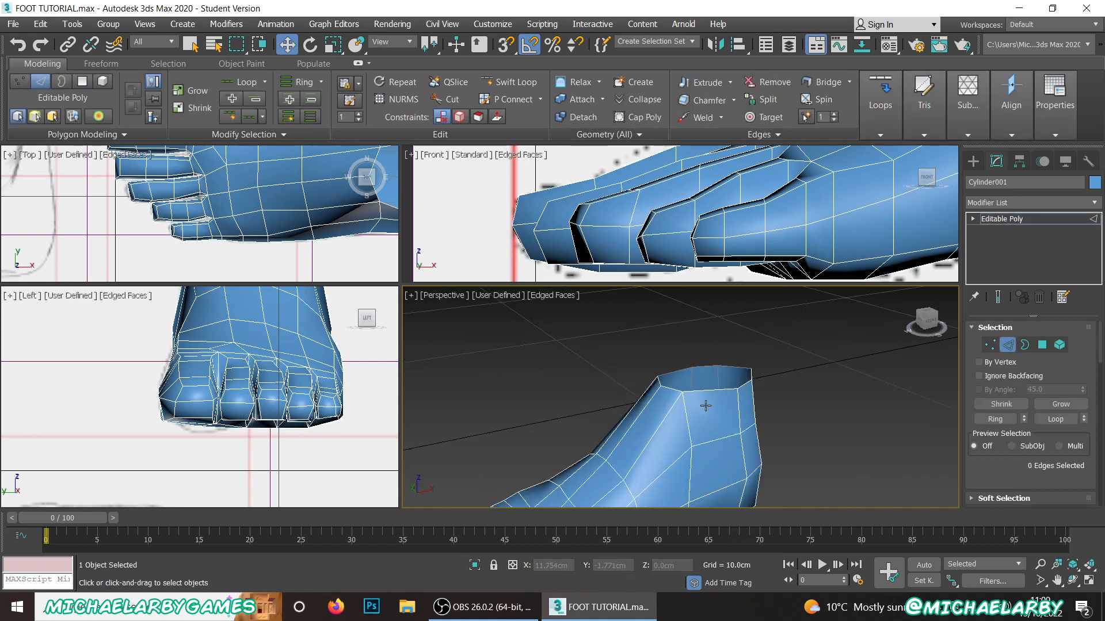
double_click(711, 389)
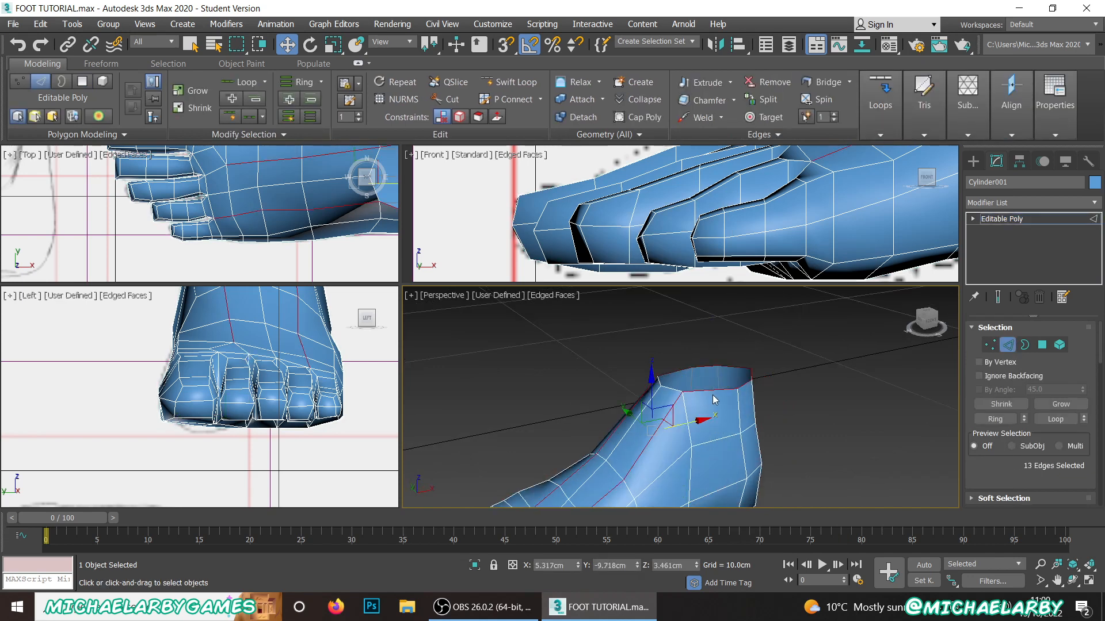
left_click(713, 392)
scroll(673, 393, "up", 2)
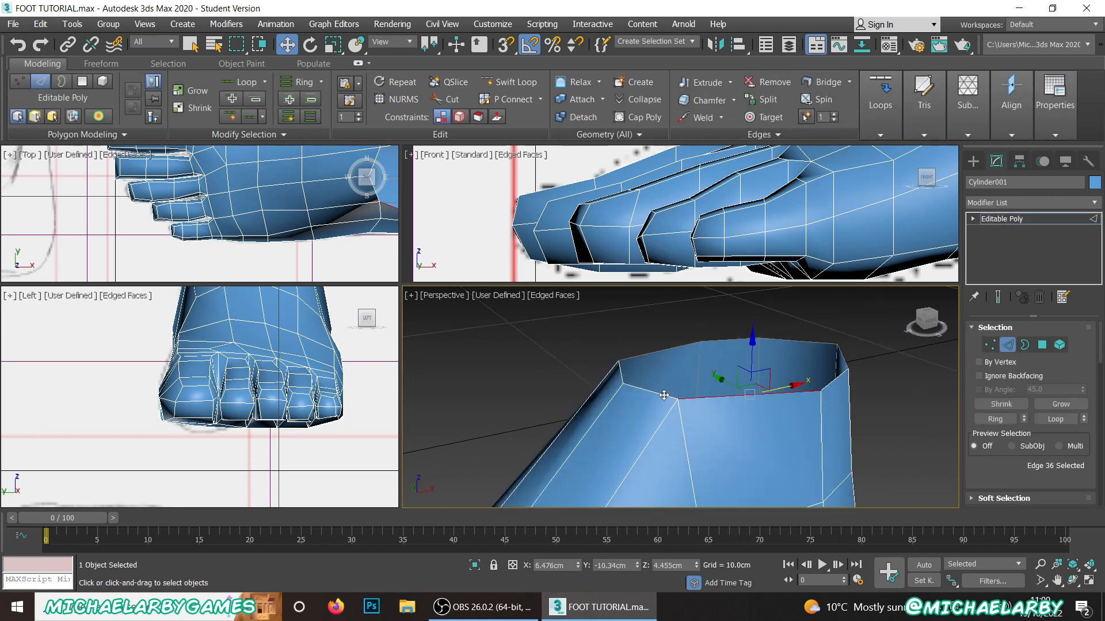
double_click(662, 395)
left_click(691, 406)
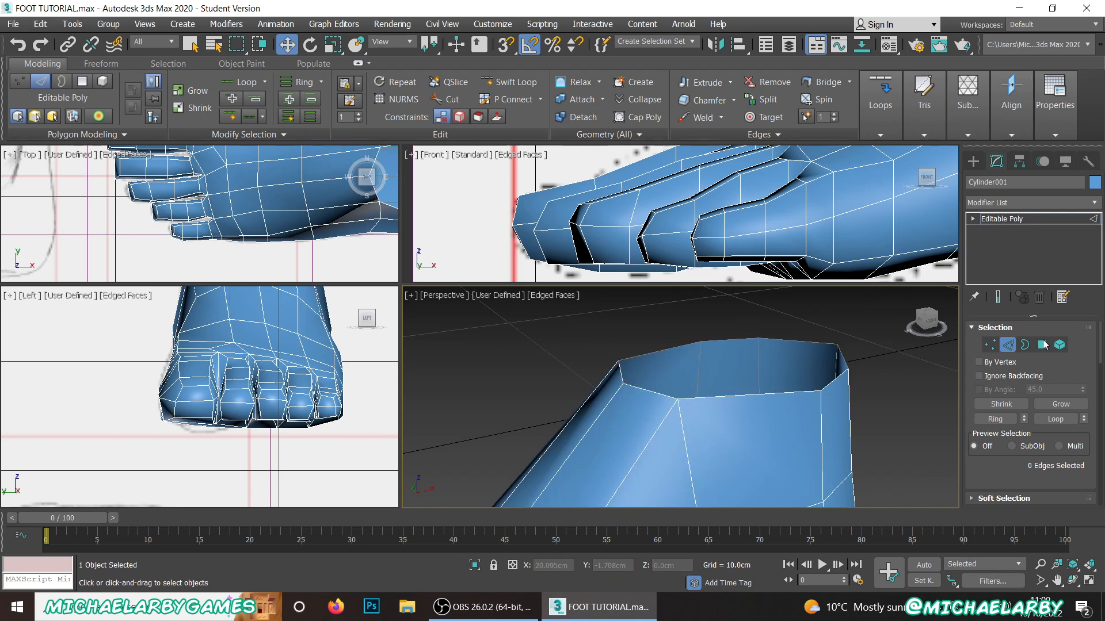
Step: Extend the open border at the top of the ankle upward by about 0.8 cm as new faces, raising it slightly further
left_click(1025, 345)
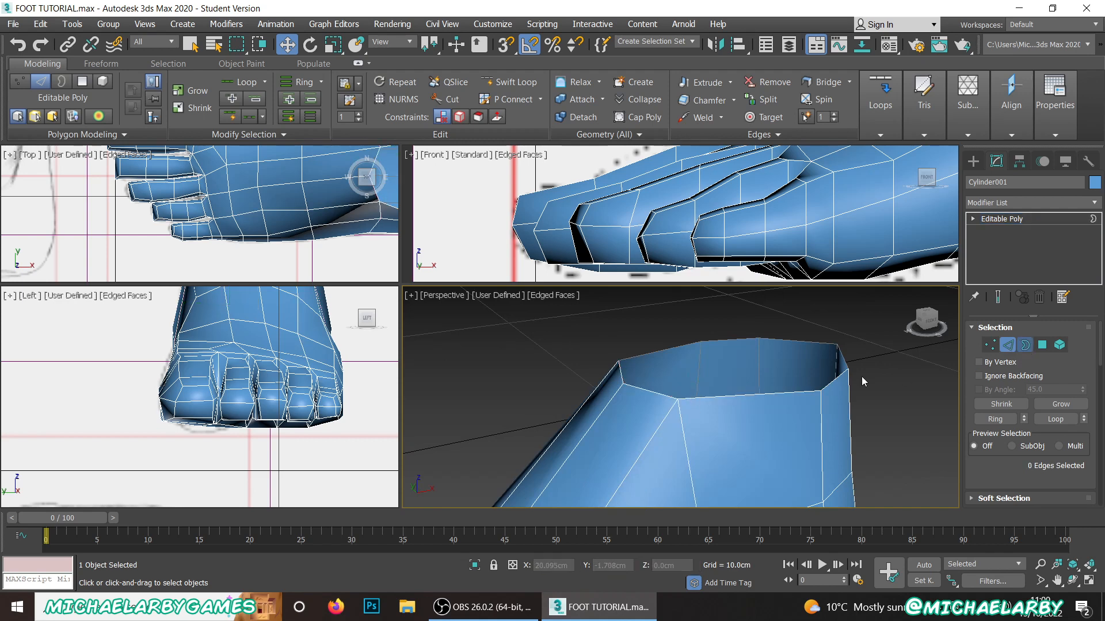
left_click(795, 392)
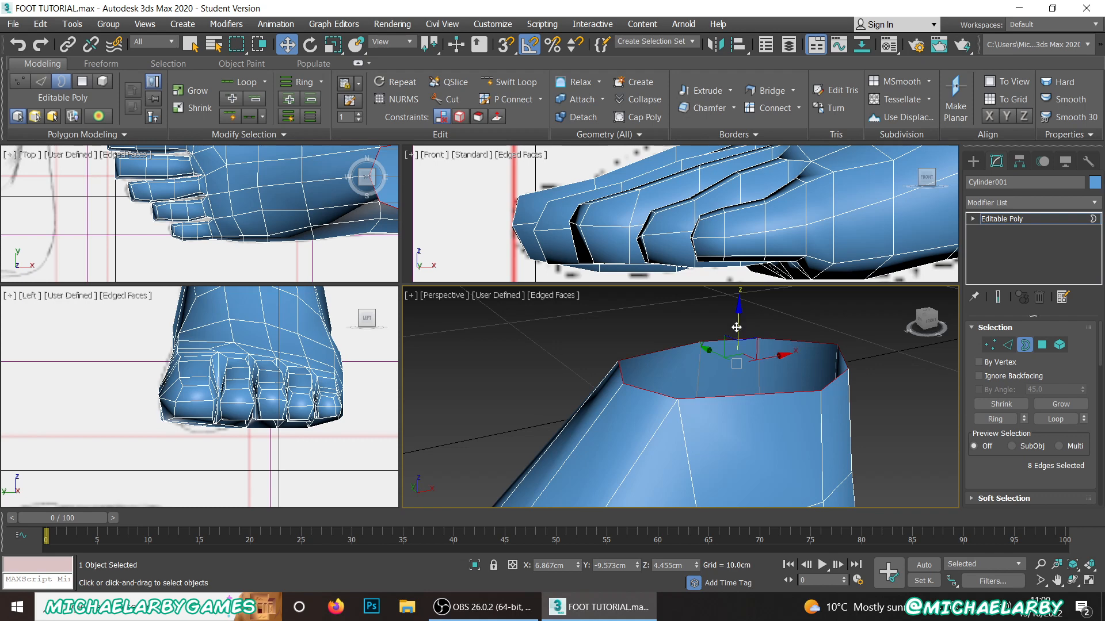
left_click_drag(736, 327, 725, 245, "shift")
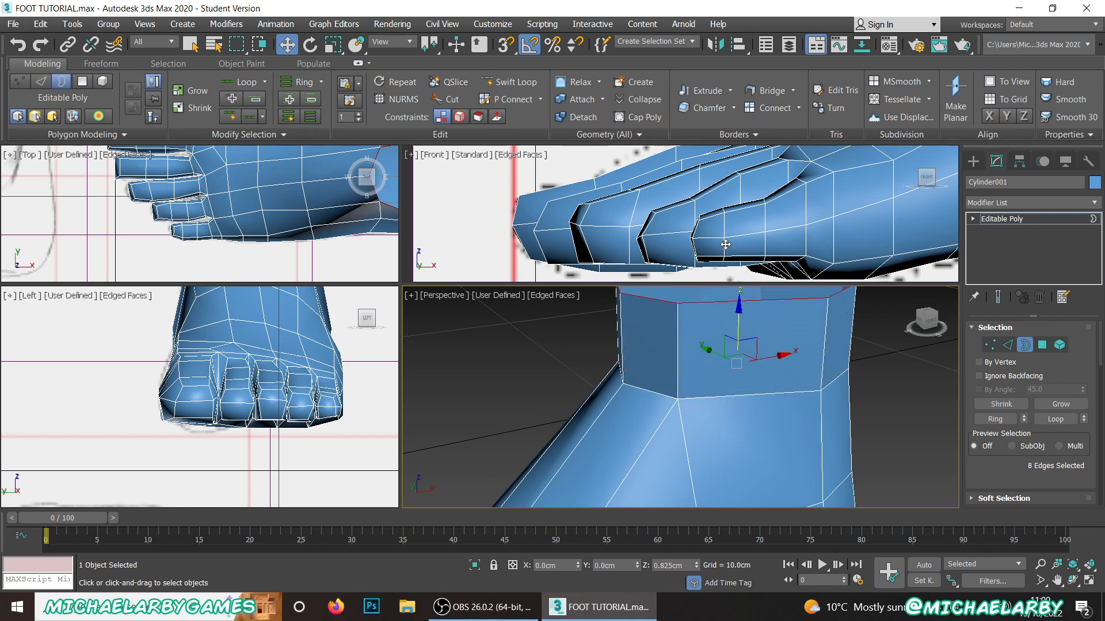
scroll(711, 388, "down", 4)
middle_click_drag(711, 389, 739, 385, "alt")
left_click_drag(725, 297, 723, 285)
Step: Cut a closed ring of edges around the ankle bone on the outer side, spanning the seam below the new leg section
left_click(448, 99)
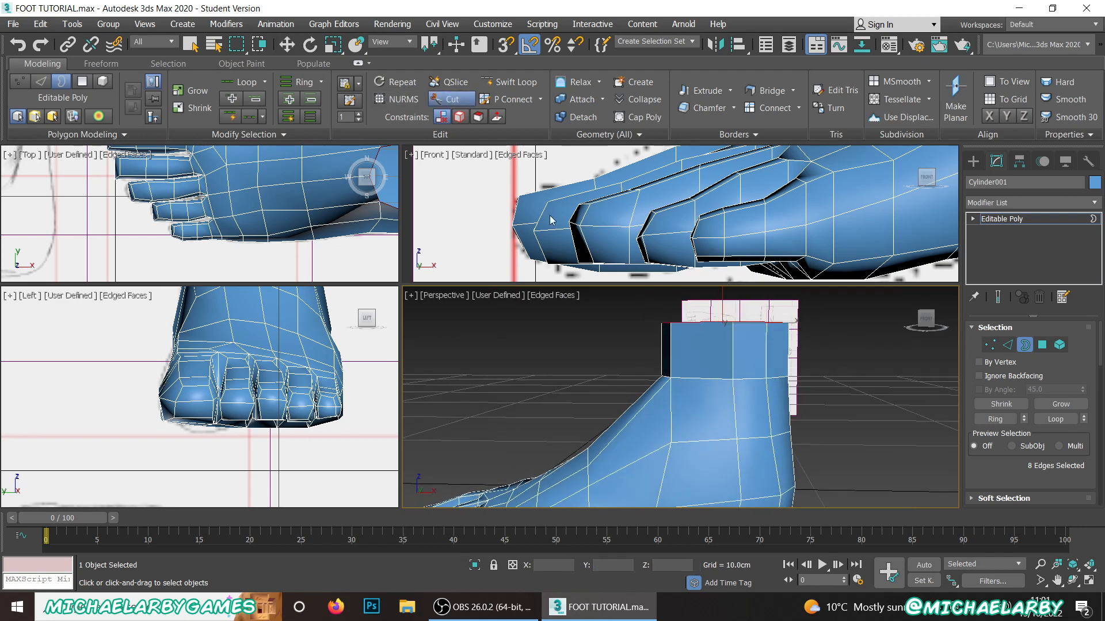
scroll(714, 378, "up", 2)
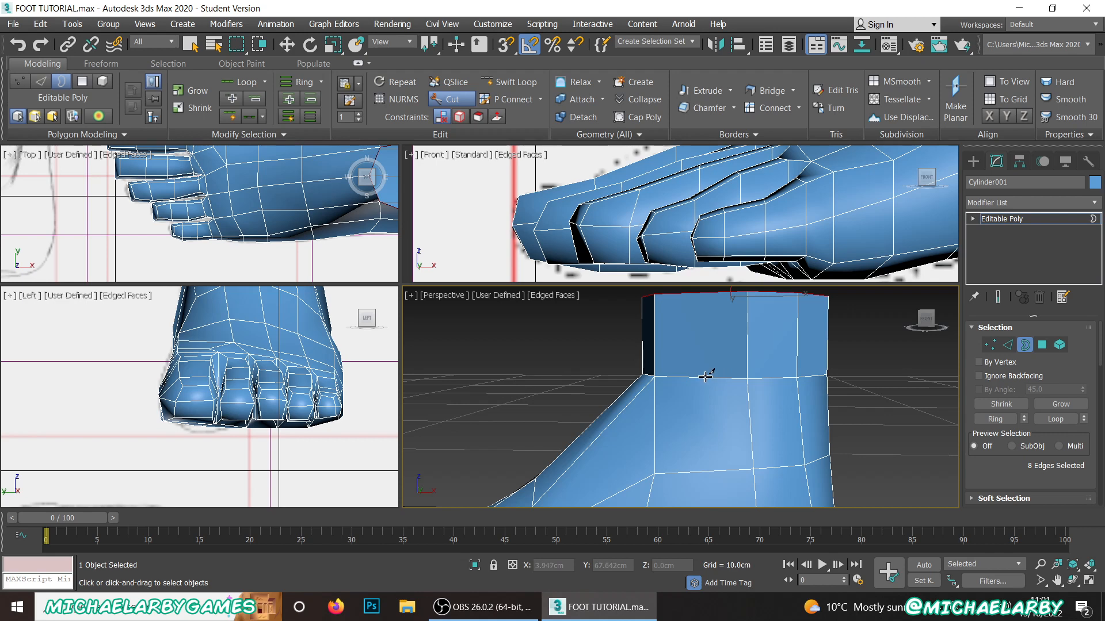
scroll(720, 377, "down", 3)
mouse_move(738, 391)
middle_mouse_down("alt")
mouse_move(736, 371)
mouse_move(734, 389)
middle_mouse_up("alt")
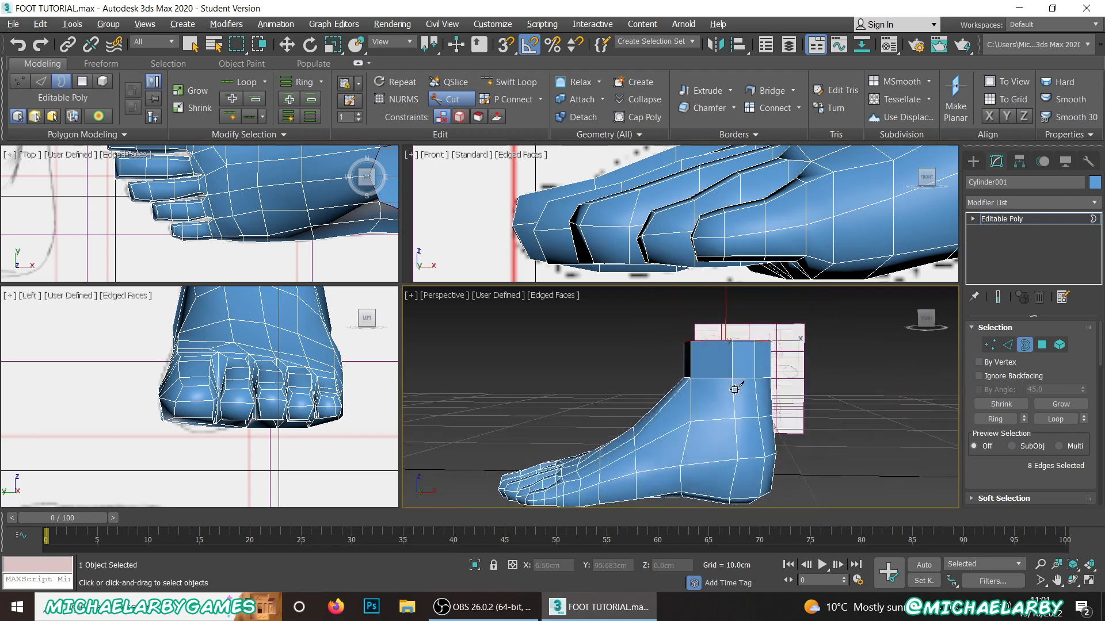
scroll(719, 366, "up", 3)
left_click(709, 394)
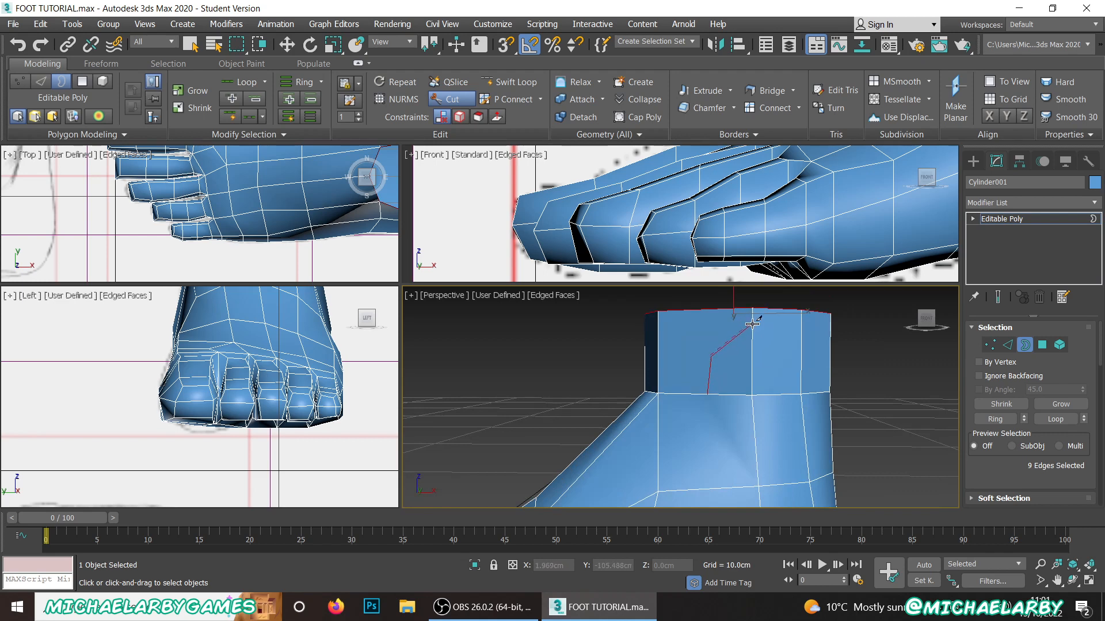
left_click(781, 351)
left_click(785, 435)
left_click(756, 451)
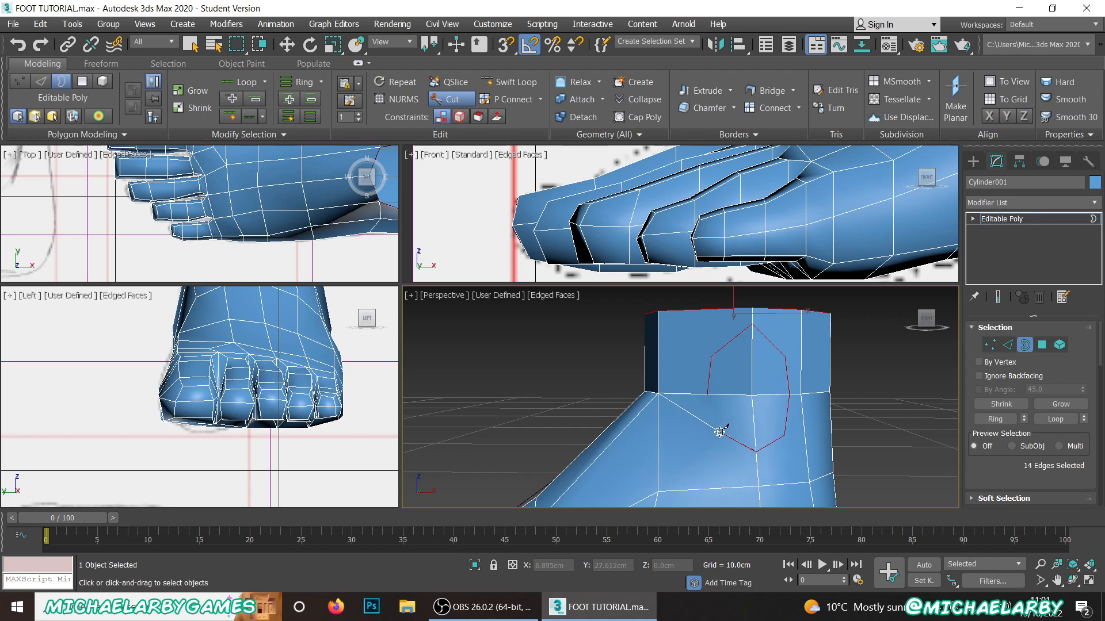
left_click(708, 394)
left_click(707, 394)
Step: Cut connecting edges from the ankle ring's upper and lower front corners to the neighbouring vertices on the front of the ankle
left_click(990, 345)
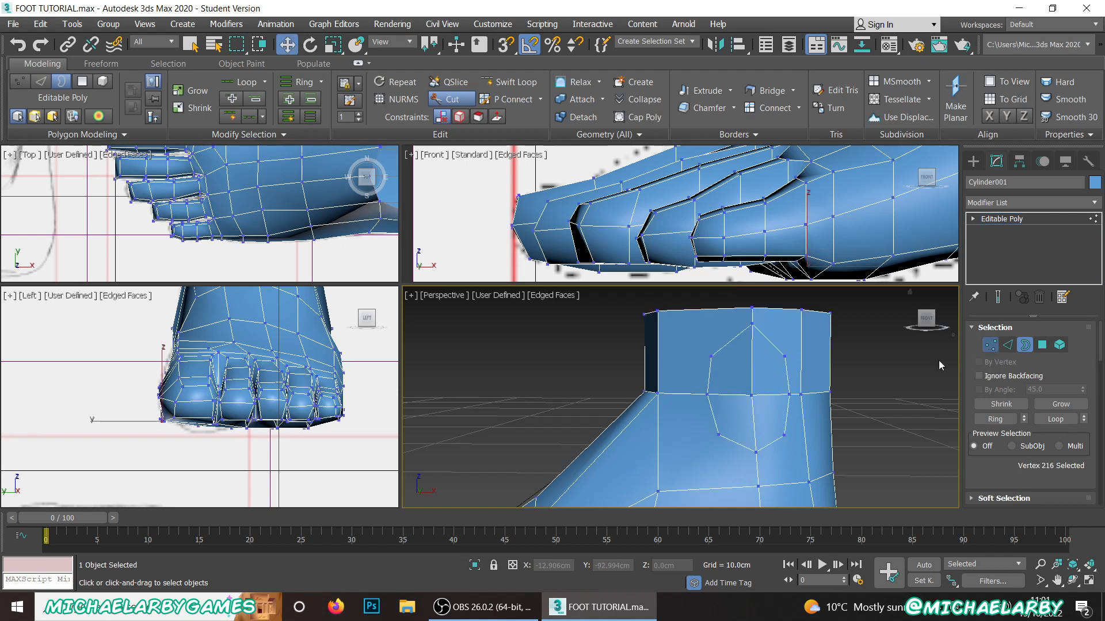
scroll(713, 354, "up", 3)
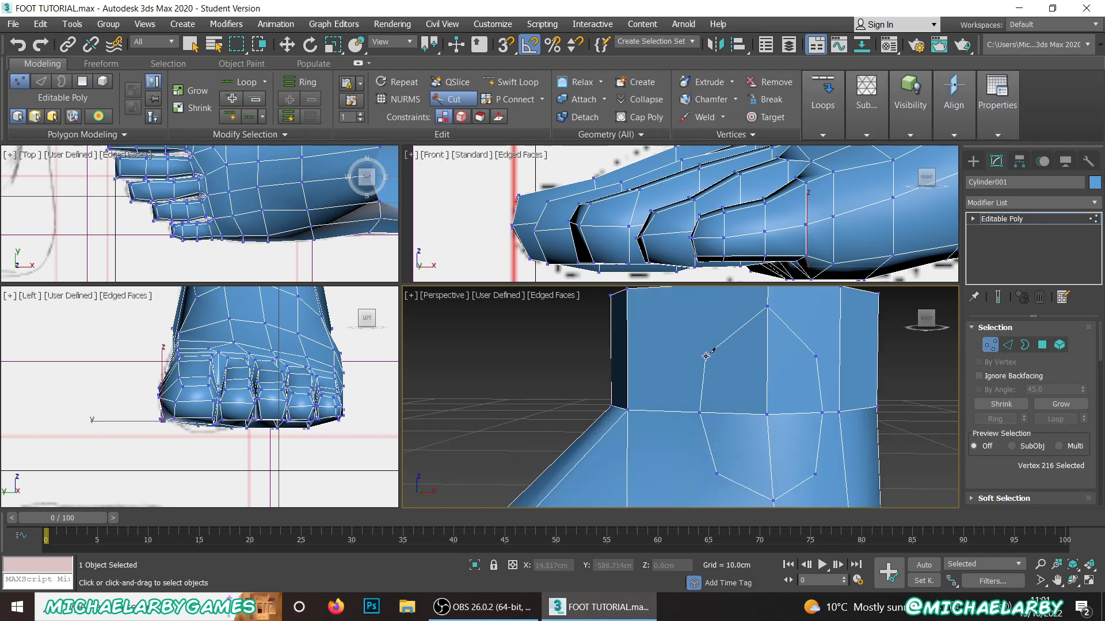
left_click(706, 357)
scroll(654, 332, "down", 5)
scroll(660, 367, "up", 5)
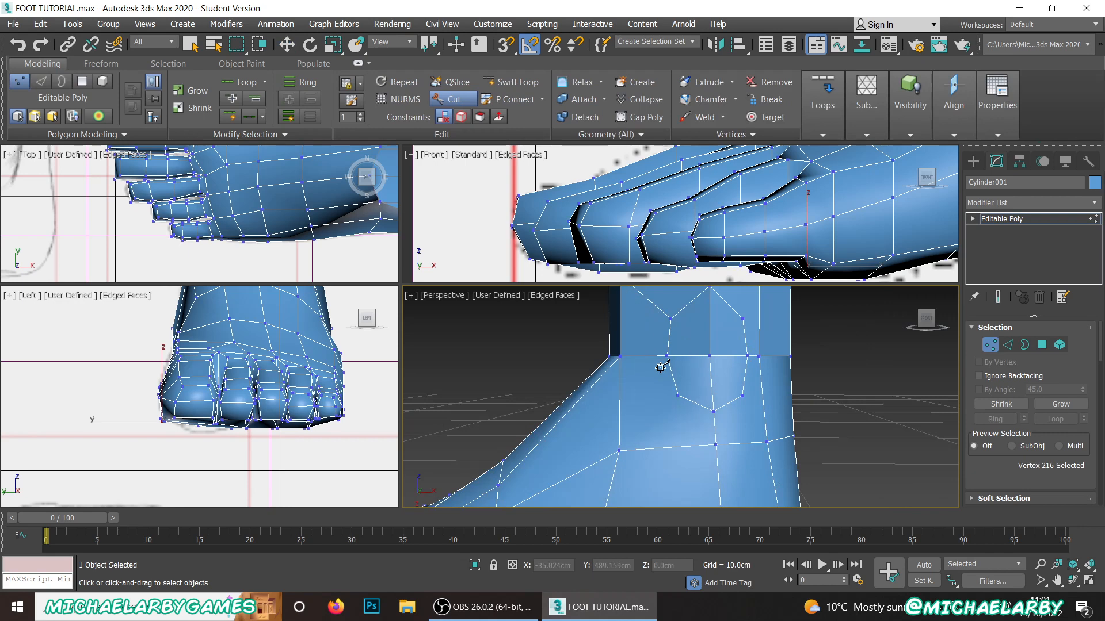
left_click(677, 396)
left_click(619, 451)
right_click(635, 433)
scroll(769, 443, "down", 4)
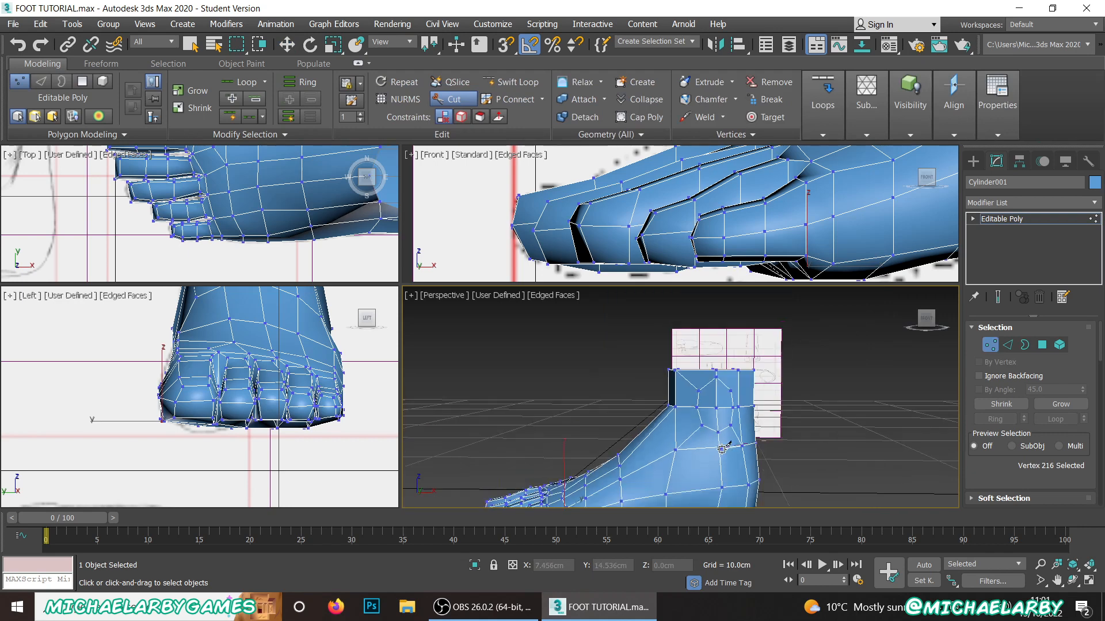
Step: Stop cutting edges and pull the vertex at the centre of the outer ankle bone ring outward by about 0.16 cm
scroll(730, 409, "up", 5)
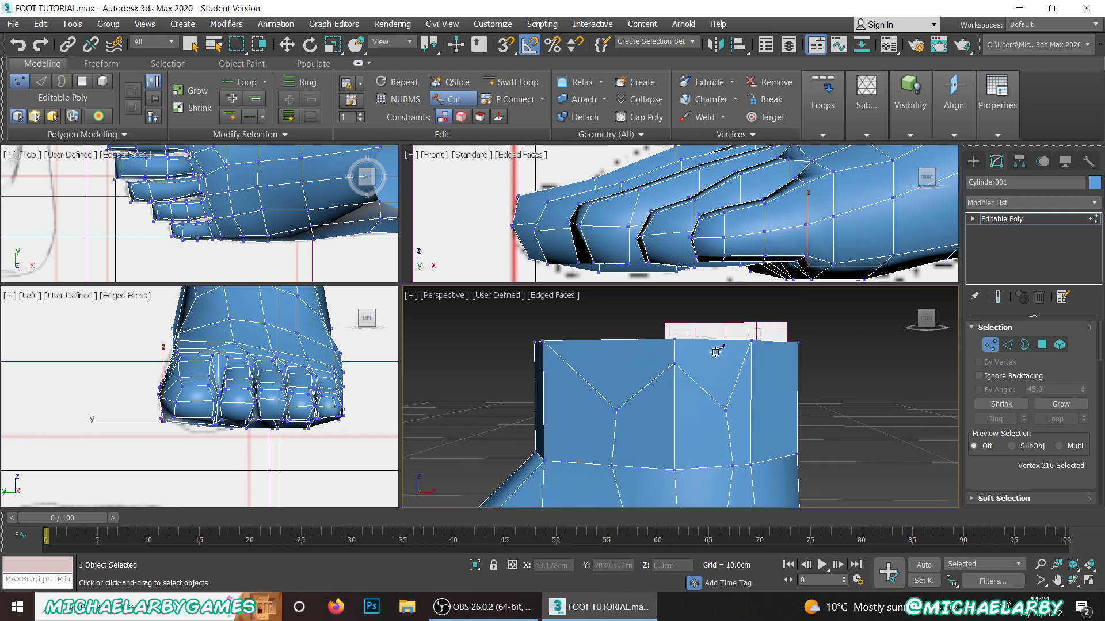
scroll(707, 348, "down", 4)
middle_click_drag(707, 373, 759, 371, "alt")
scroll(759, 371, "up", 4)
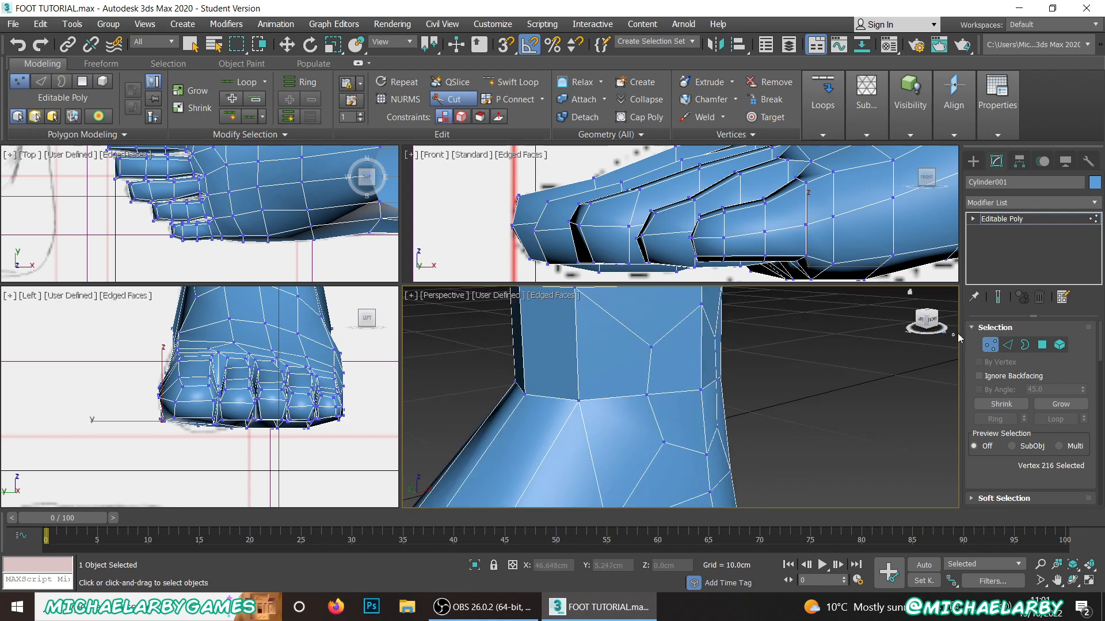
key("w")
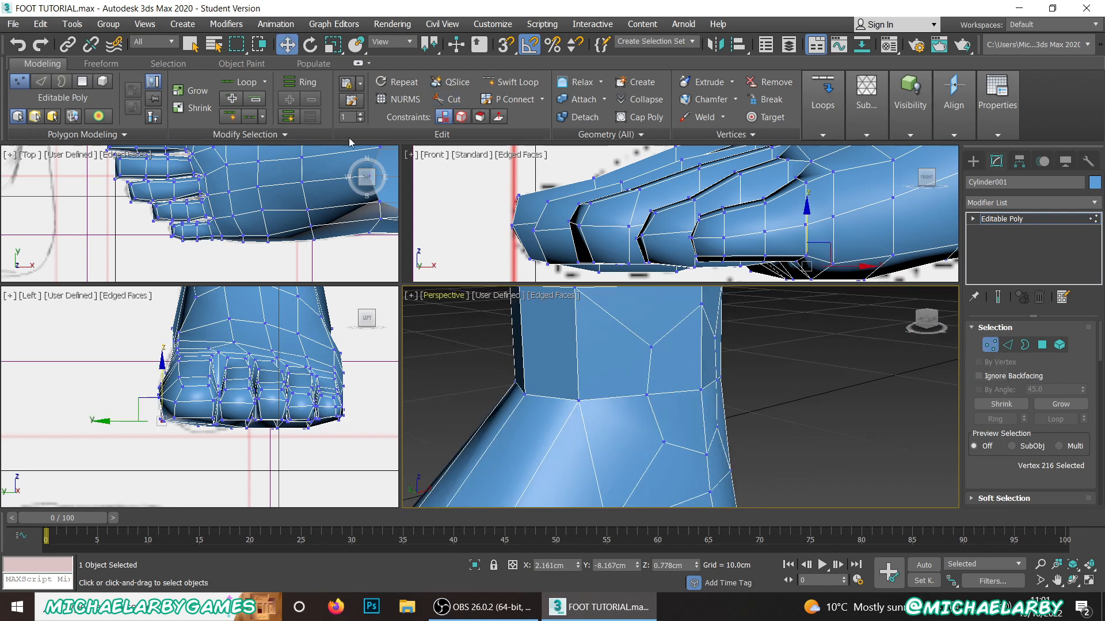
left_click(701, 391)
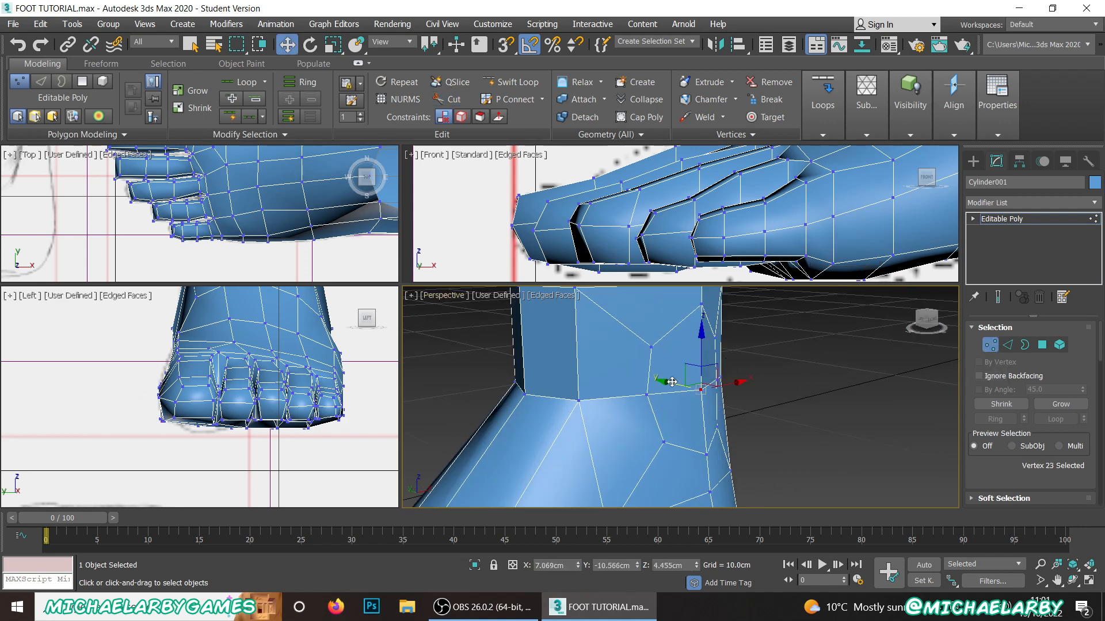
left_click_drag(672, 382, 677, 382)
Step: Nudge the lowest vertex of the ankle bone ring slightly sideways and select the ring's uppermost vertex
scroll(709, 381, "down", 5)
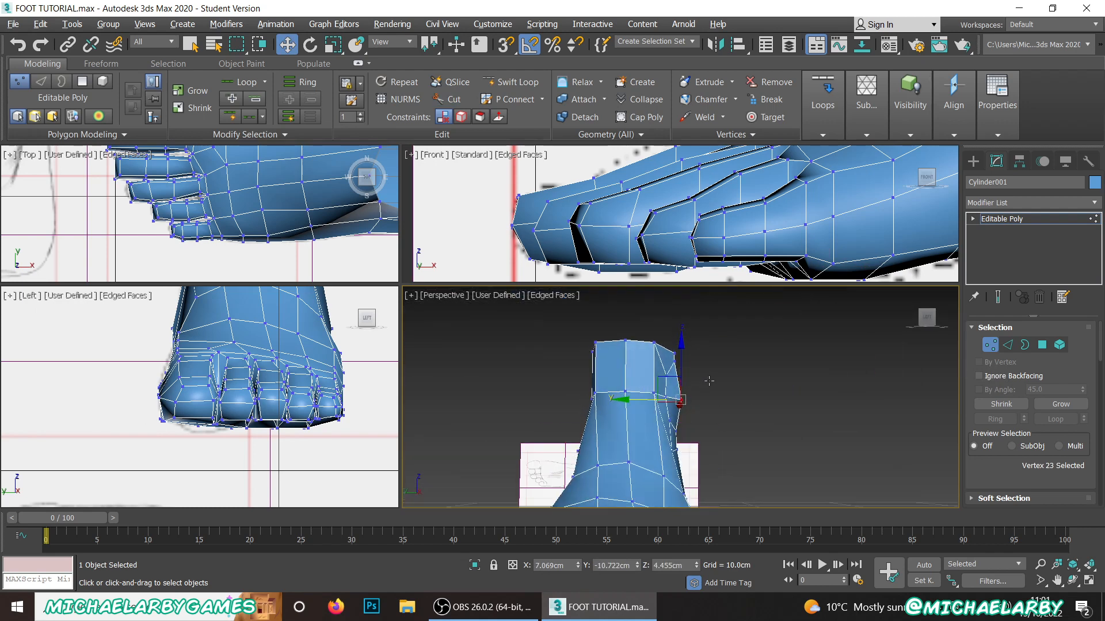
middle_click_drag(709, 381, 600, 398, "alt")
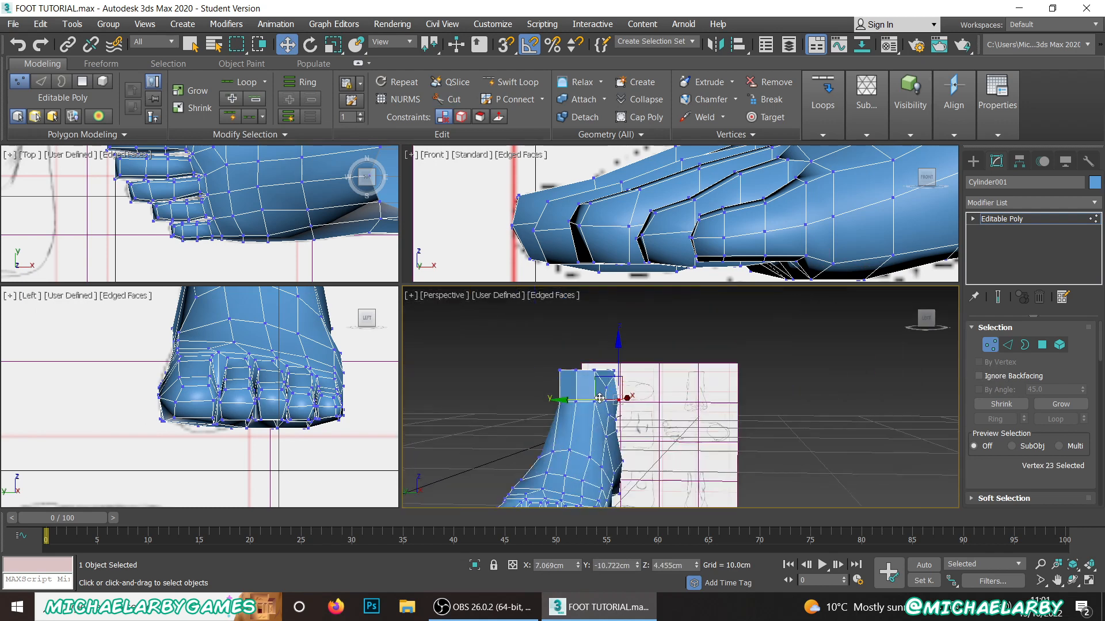
scroll(610, 403, "up", 5)
left_click(646, 454)
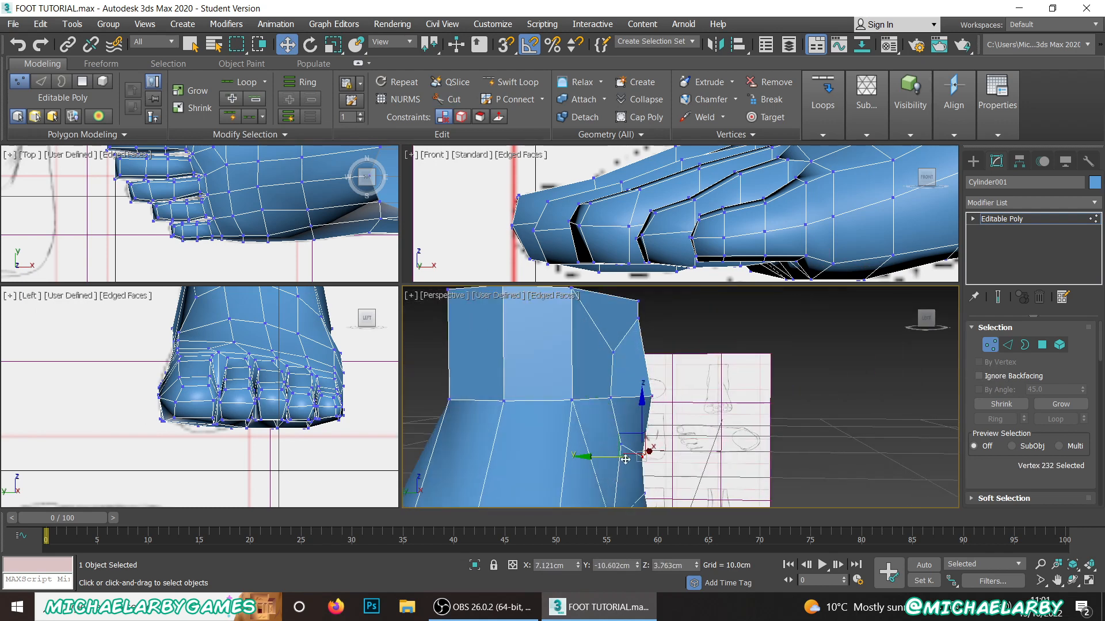
left_click_drag(609, 456, 602, 456)
left_click(637, 319)
Step: Shift three vertices behind the ankle bone slightly inward and backward: on the seam, on the top border above it and on the row below
scroll(633, 362, "down", 5)
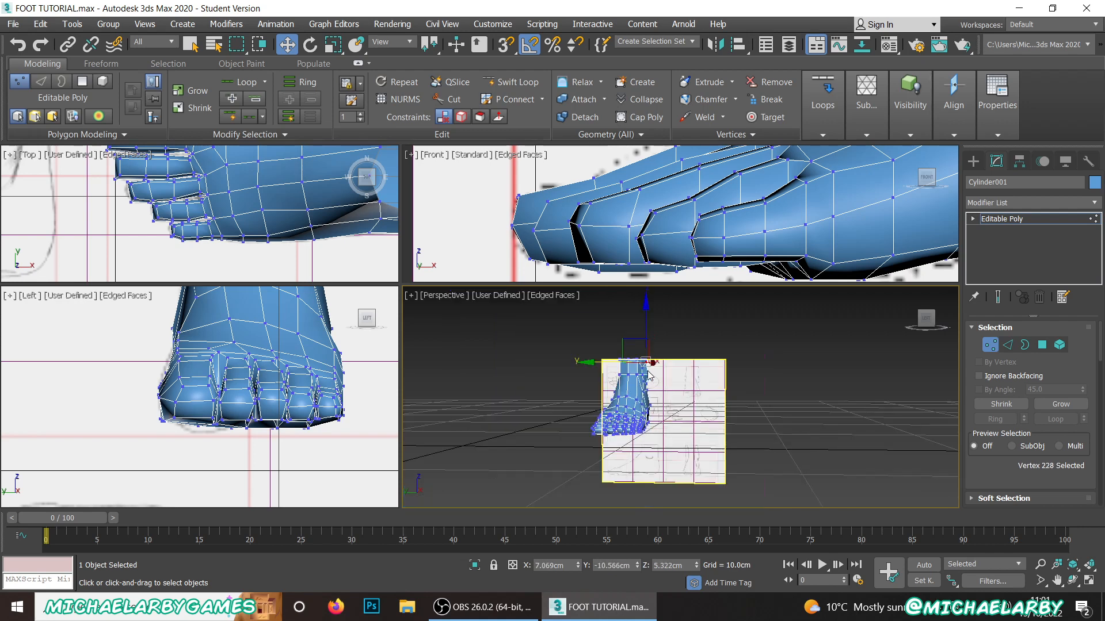
scroll(632, 384, "up", 2)
scroll(649, 372, "up", 3)
mouse_move(651, 373)
middle_mouse_down("alt")
mouse_move(685, 358)
mouse_move(575, 368)
mouse_move(456, 353)
mouse_move(467, 364)
mouse_move(648, 367)
middle_mouse_up("alt")
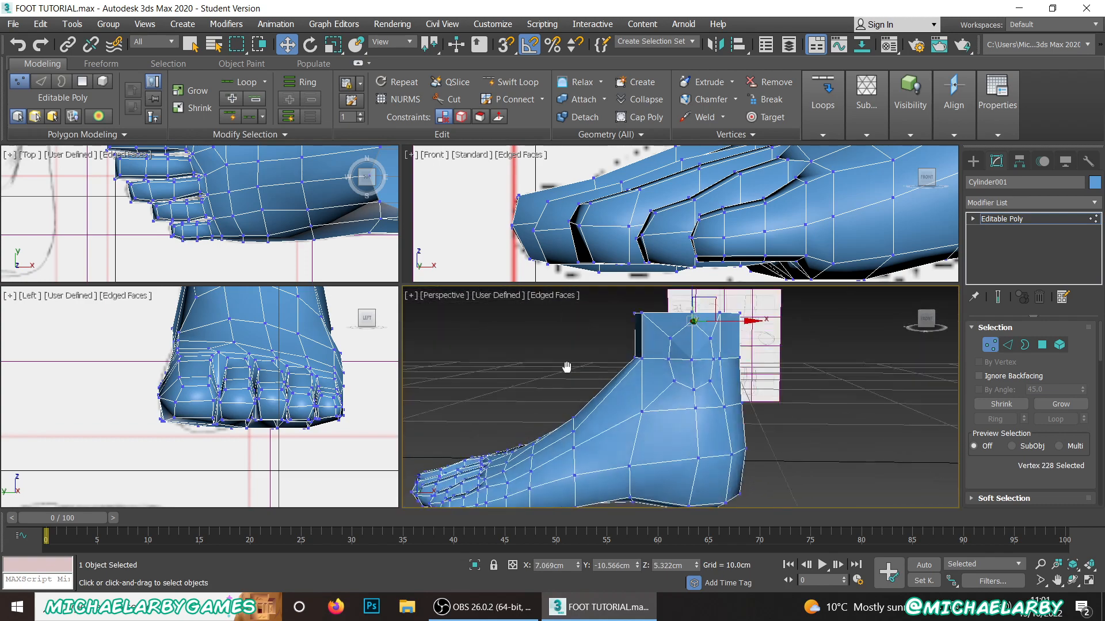
scroll(648, 367, "up", 5)
scroll(675, 362, "up", 2)
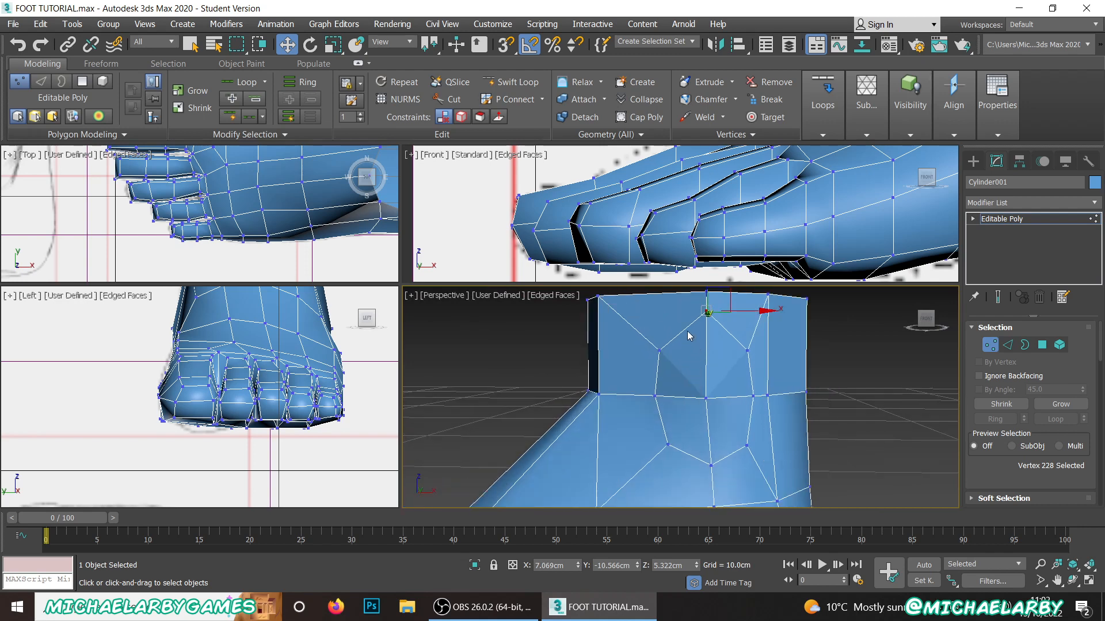
middle_click_drag(689, 335, 749, 395, "alt")
left_click(738, 379)
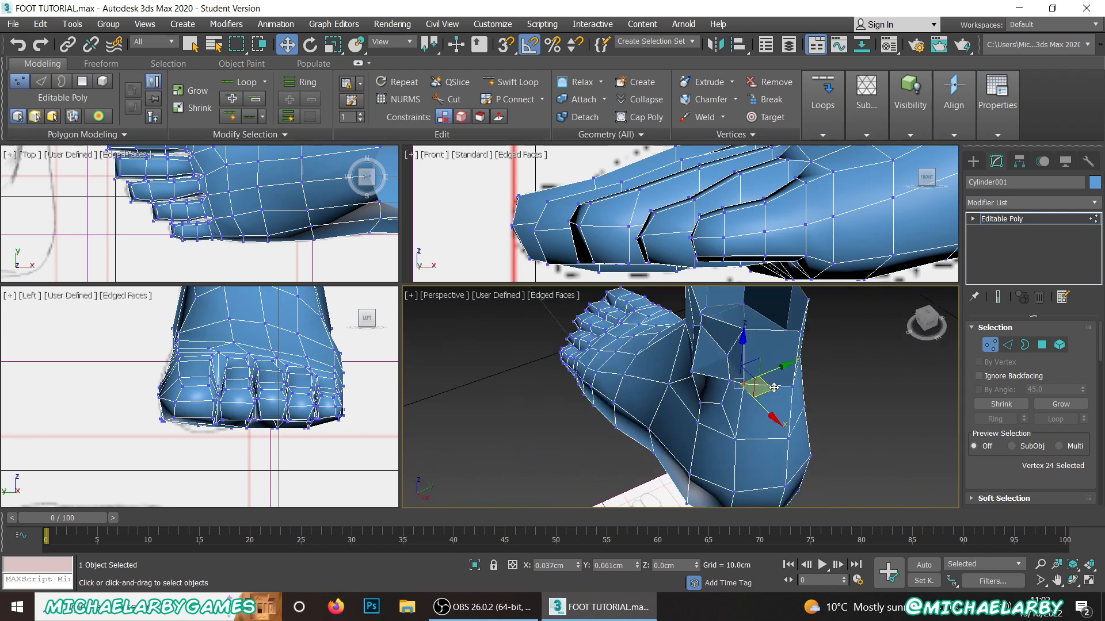
left_click(743, 328)
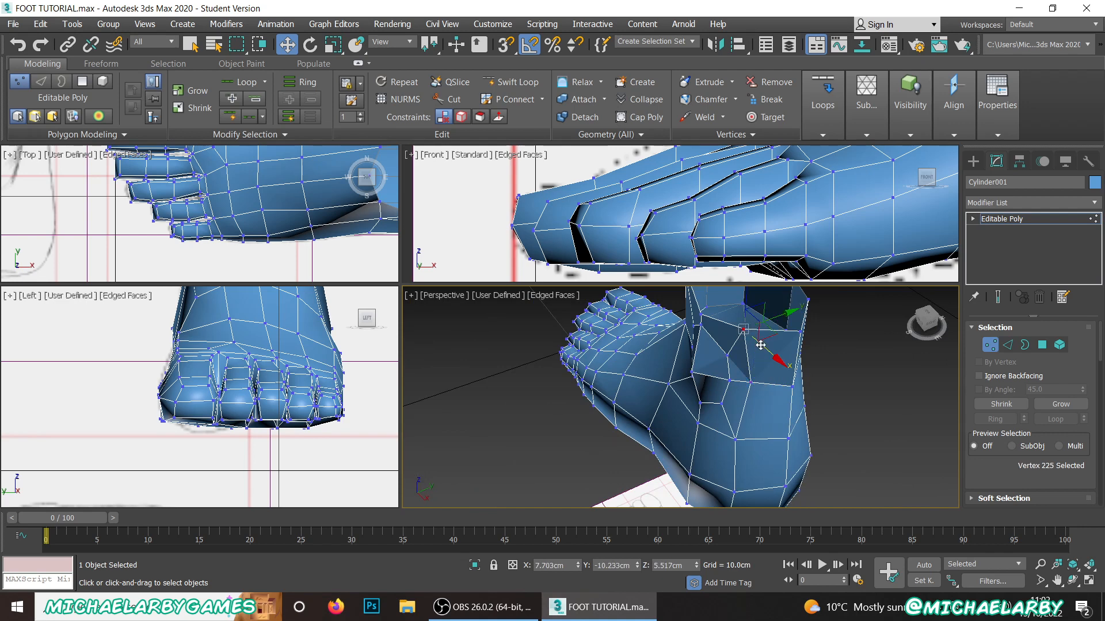
left_click_drag(773, 335, 797, 338)
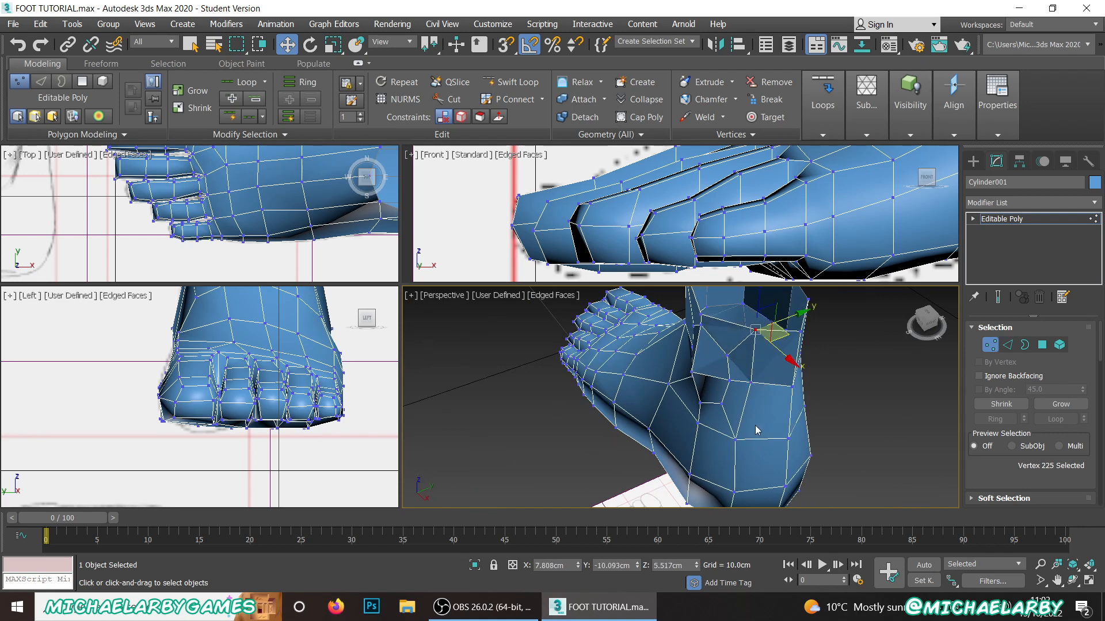
left_click(734, 439)
left_click_drag(765, 441, 776, 438)
Step: Move two vertices on the inner rear side of the ankle inward by about 0.13 cm and backward by about 0.07 cm
middle_click_drag(788, 443, 766, 441, "alt")
left_click(820, 451)
left_click(822, 385, "ctrl")
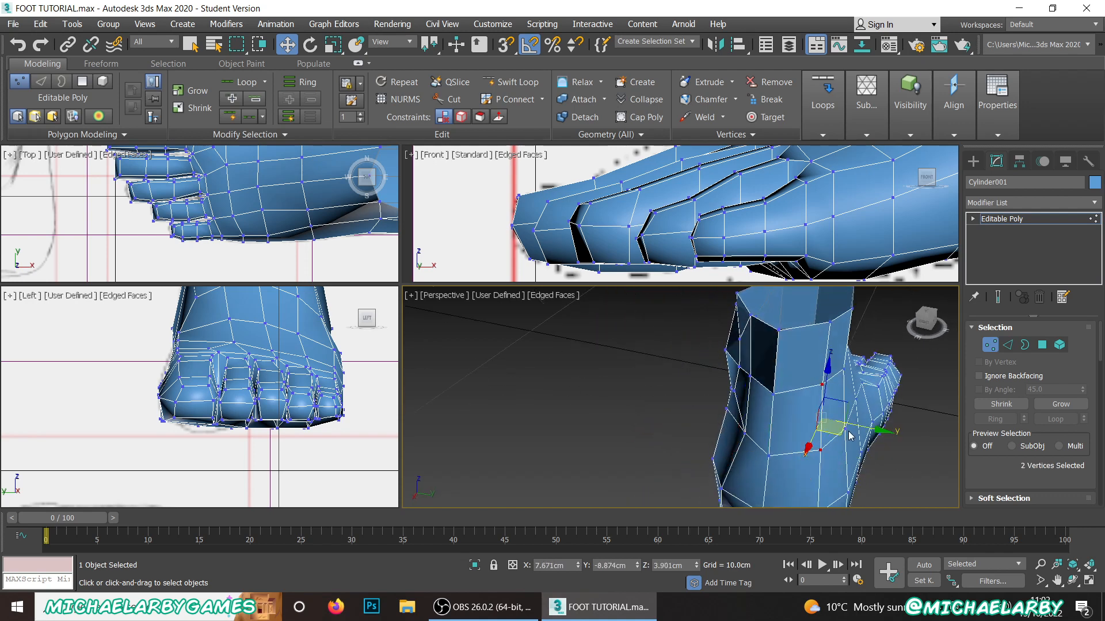
left_click_drag(838, 436, 829, 435)
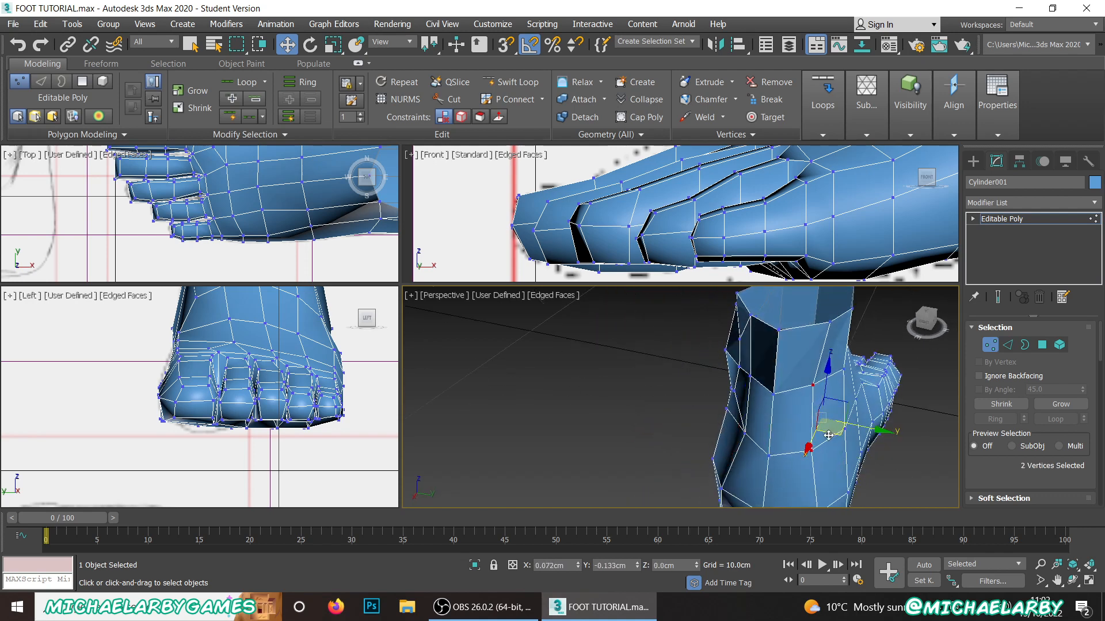
scroll(829, 435, "down", 3)
mouse_move(830, 435)
middle_mouse_down("alt")
mouse_move(773, 389)
mouse_move(876, 357)
mouse_move(837, 447)
middle_mouse_up("alt")
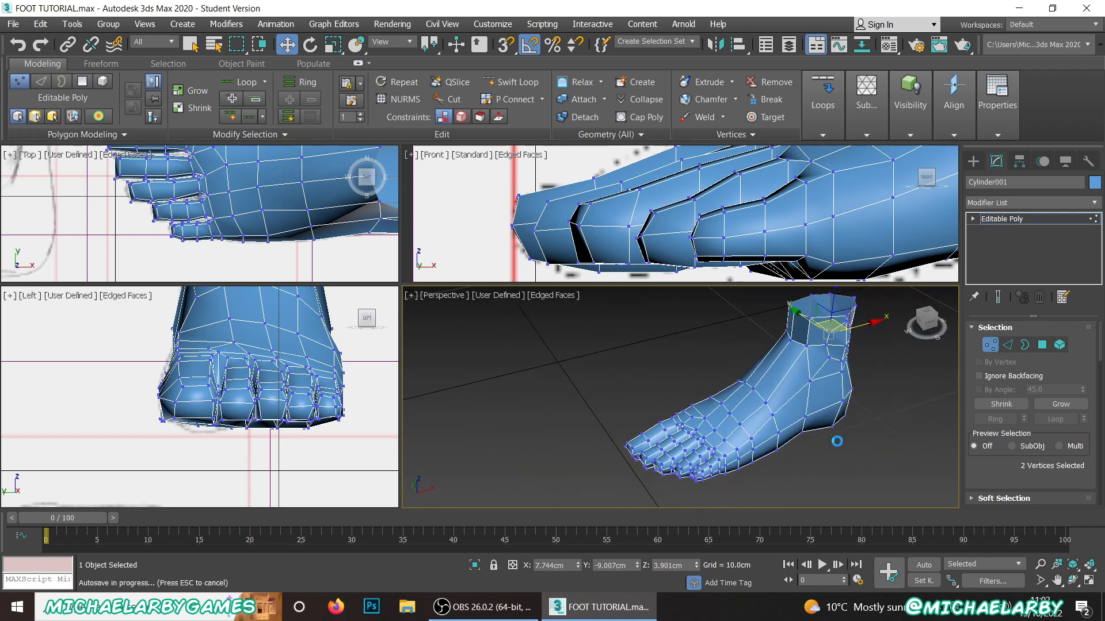